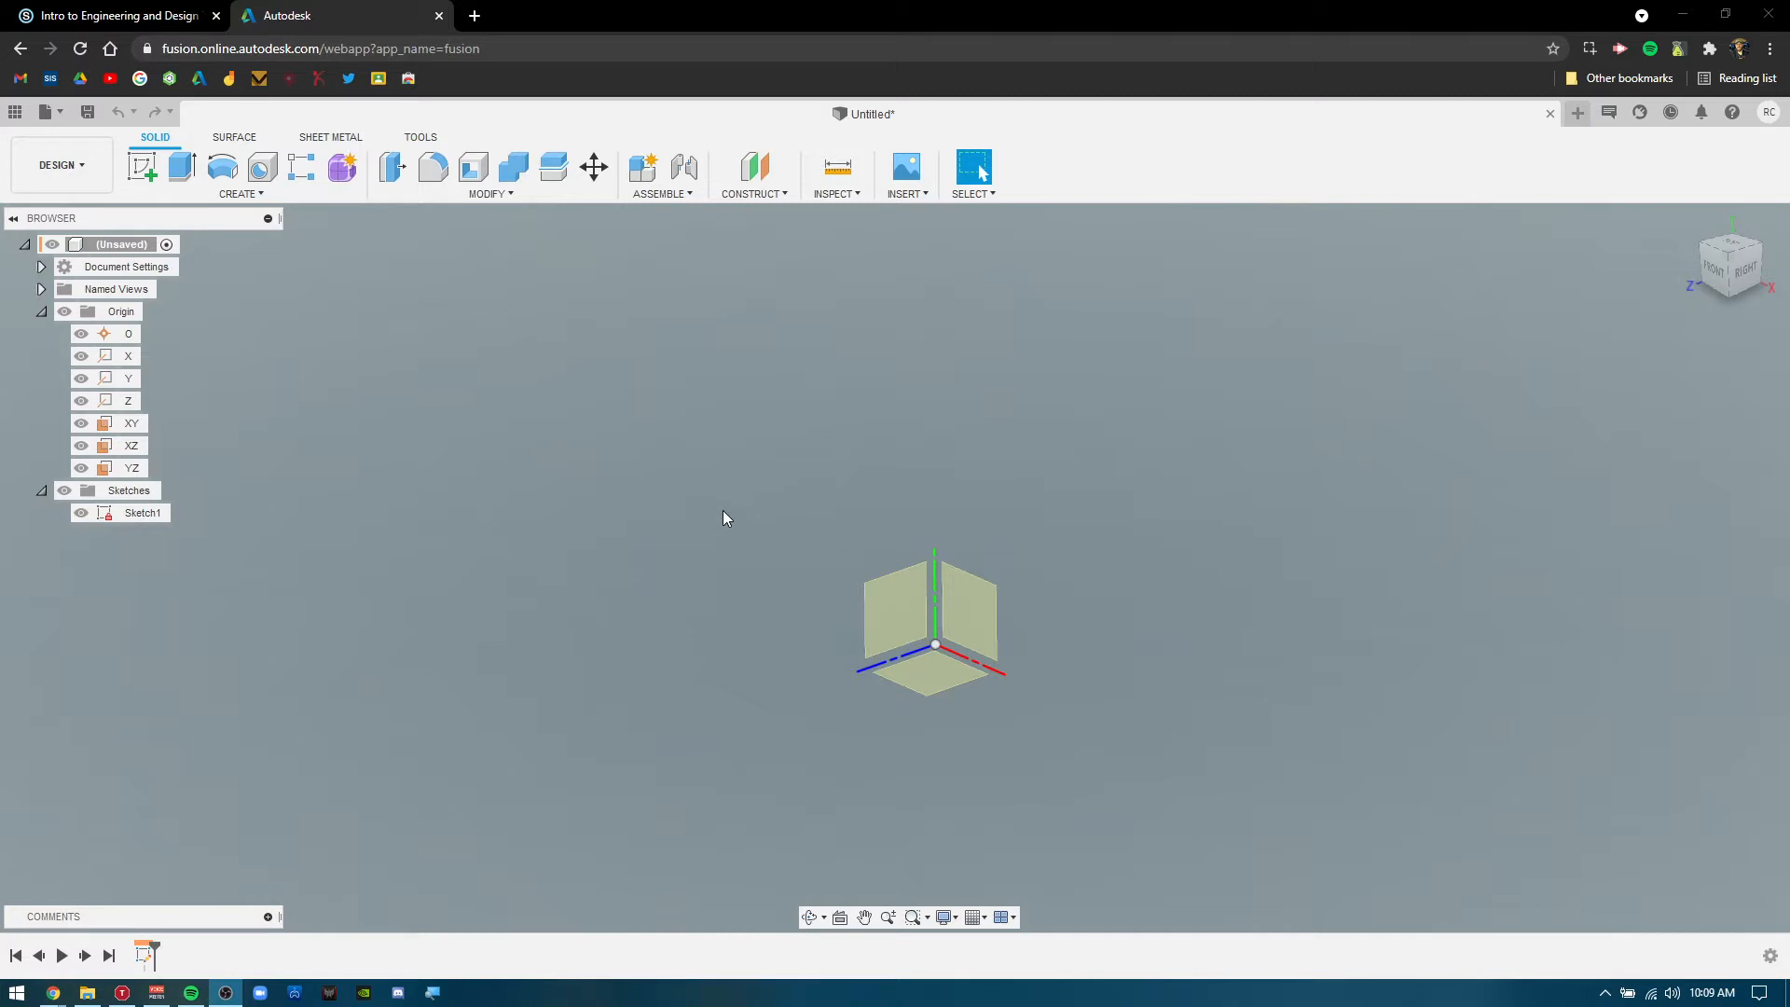
# Start saving the untitled design under the name Rubber Ducky and show the available project locations.
pyautogui.click(728, 494)
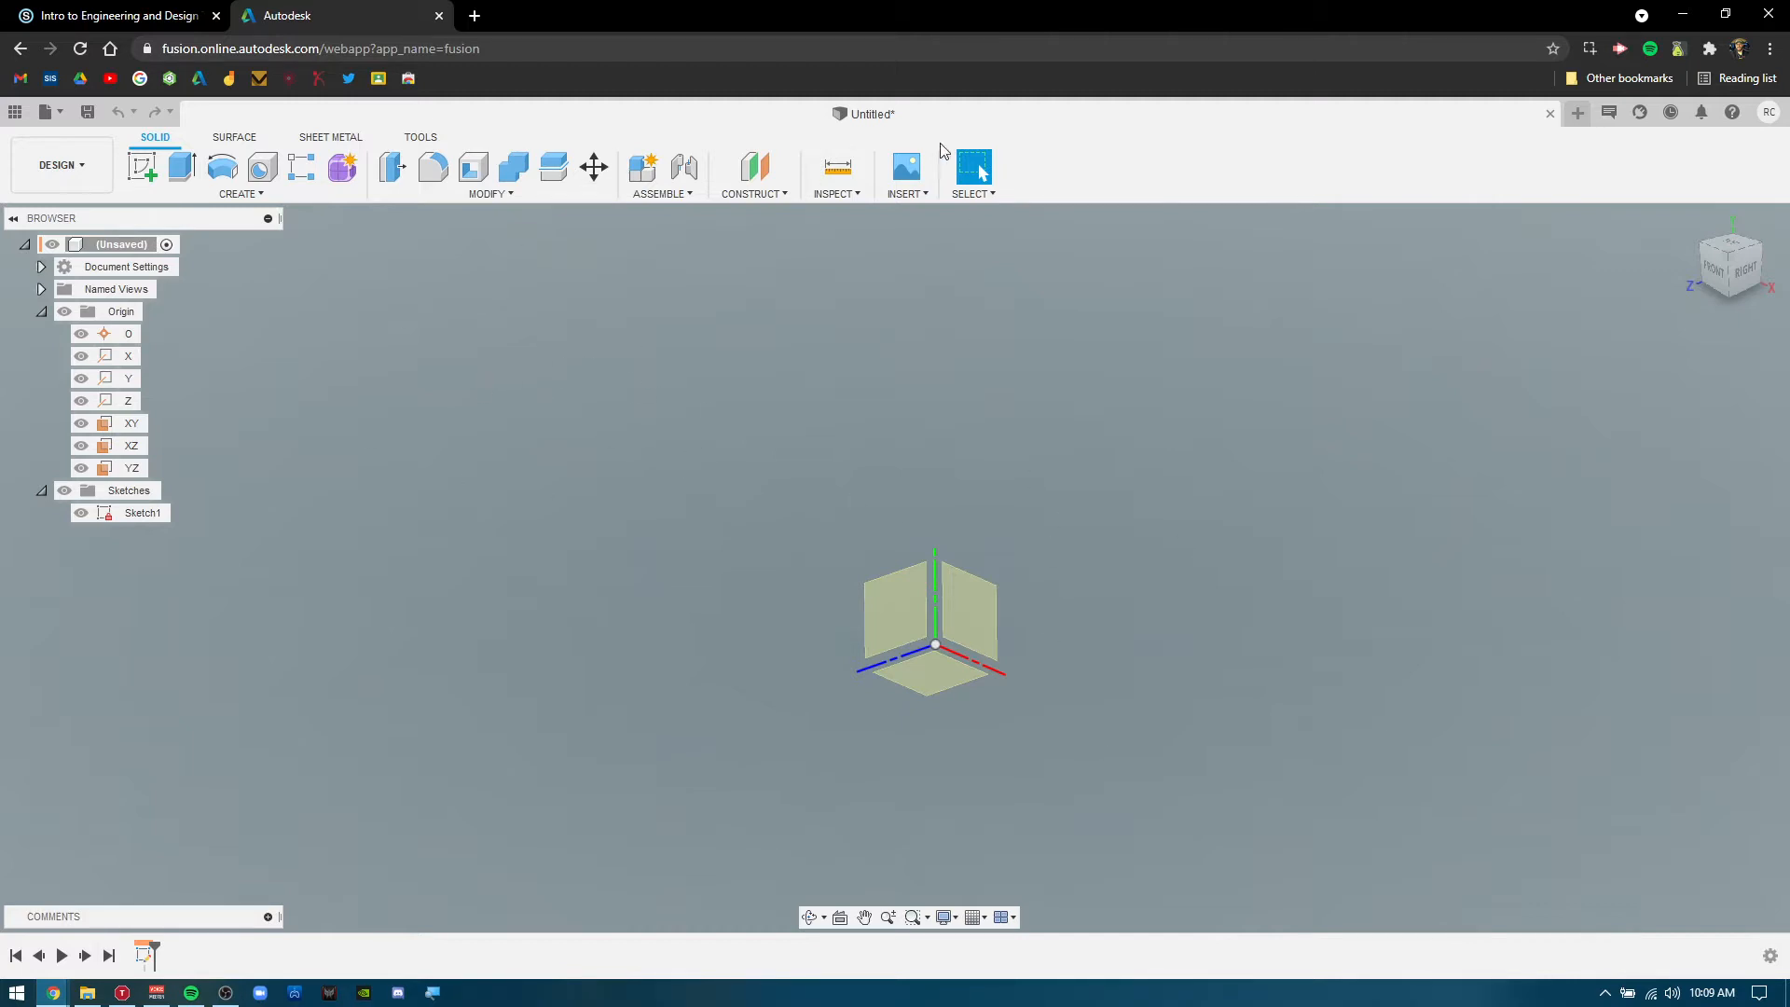
pyautogui.click(53, 113)
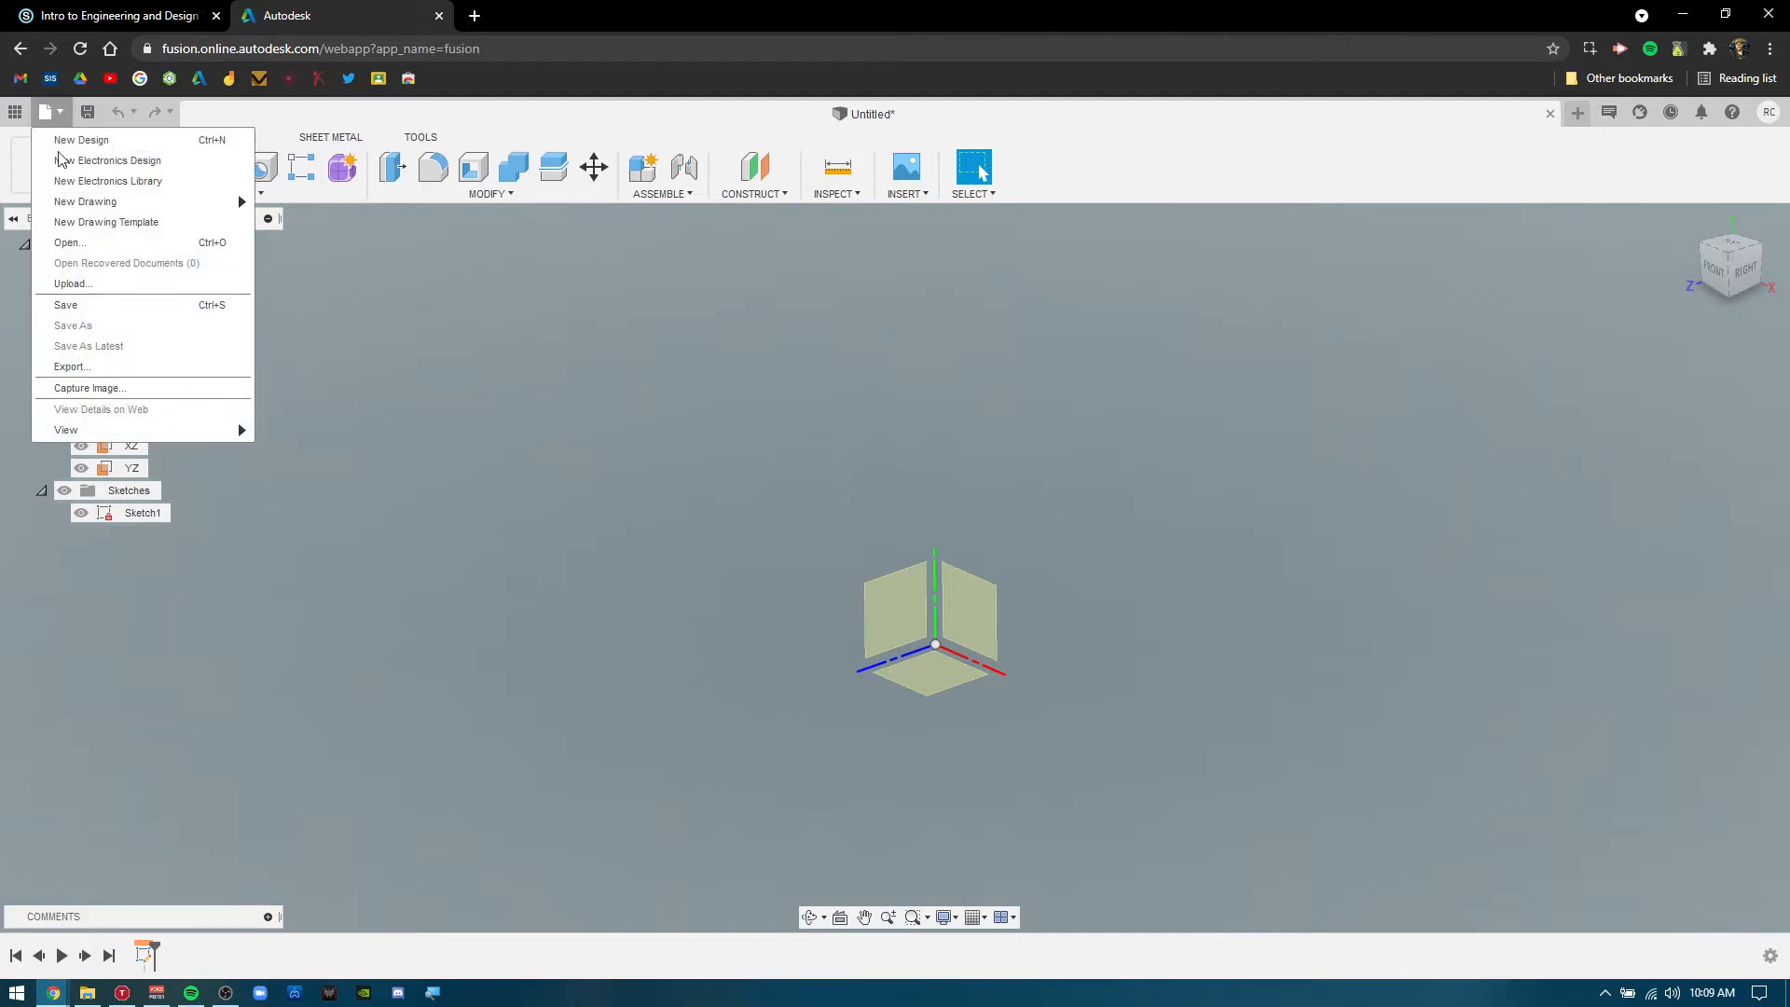
pyautogui.click(107, 311)
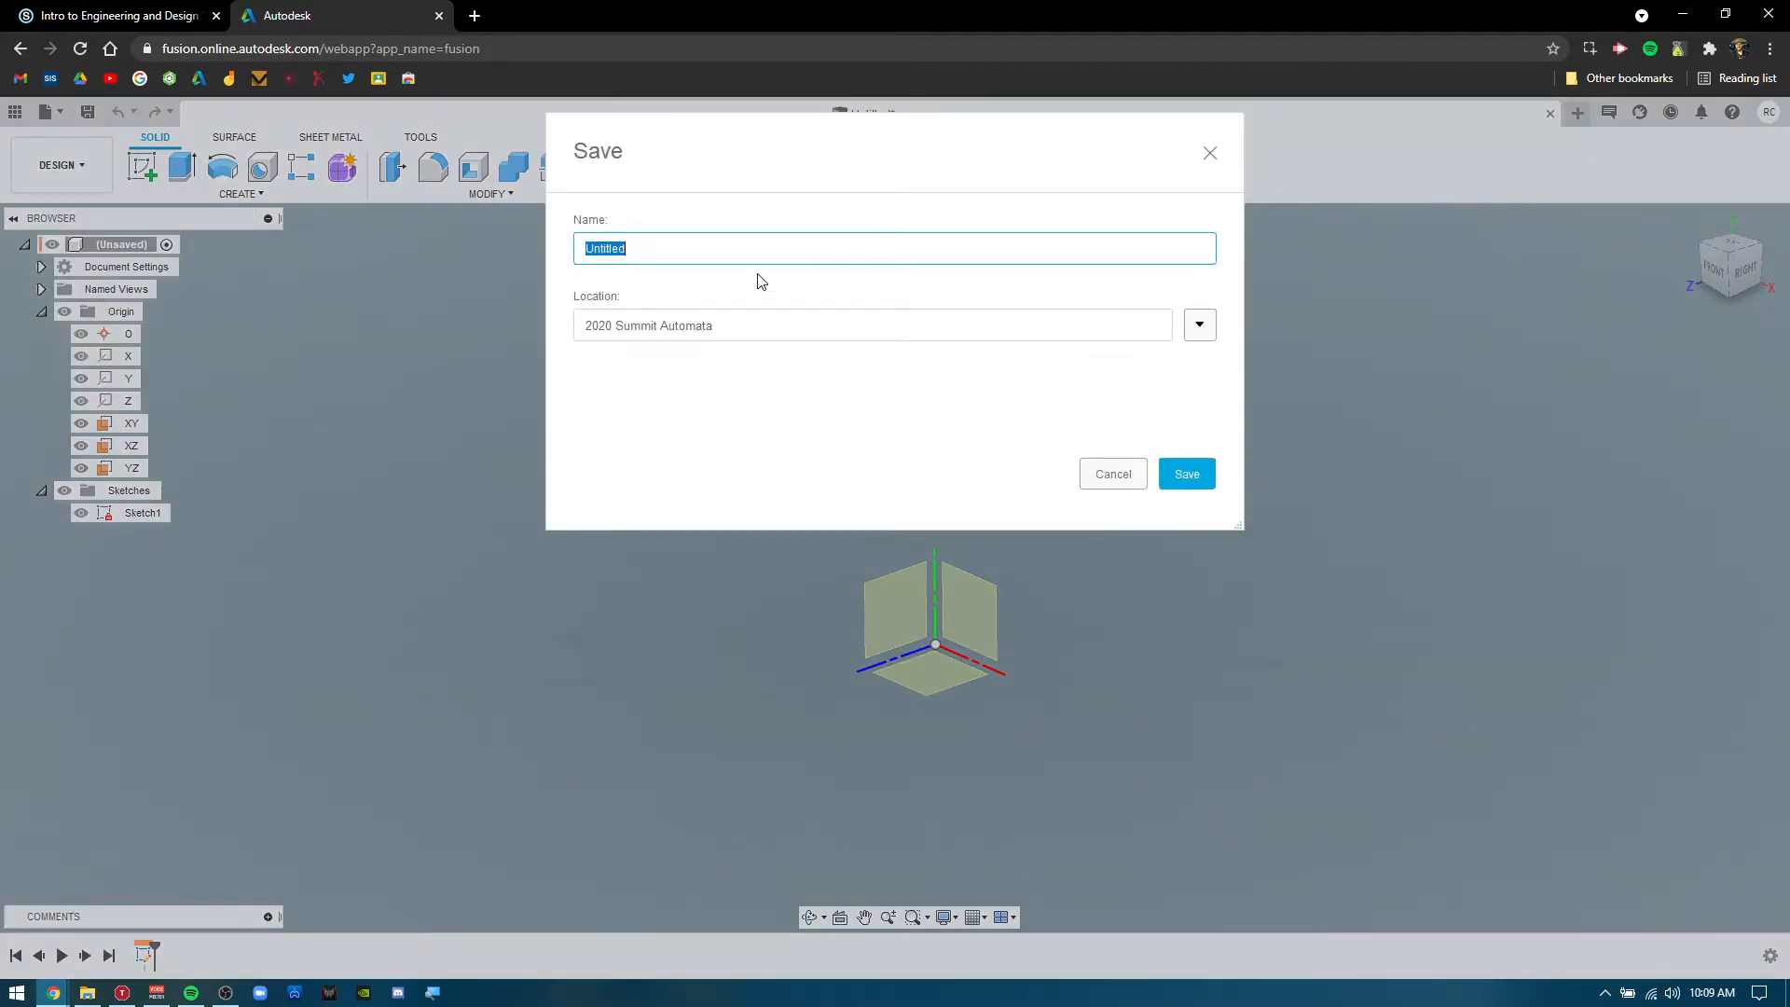
pyautogui.write('Ducky')
pyautogui.click(1193, 335)
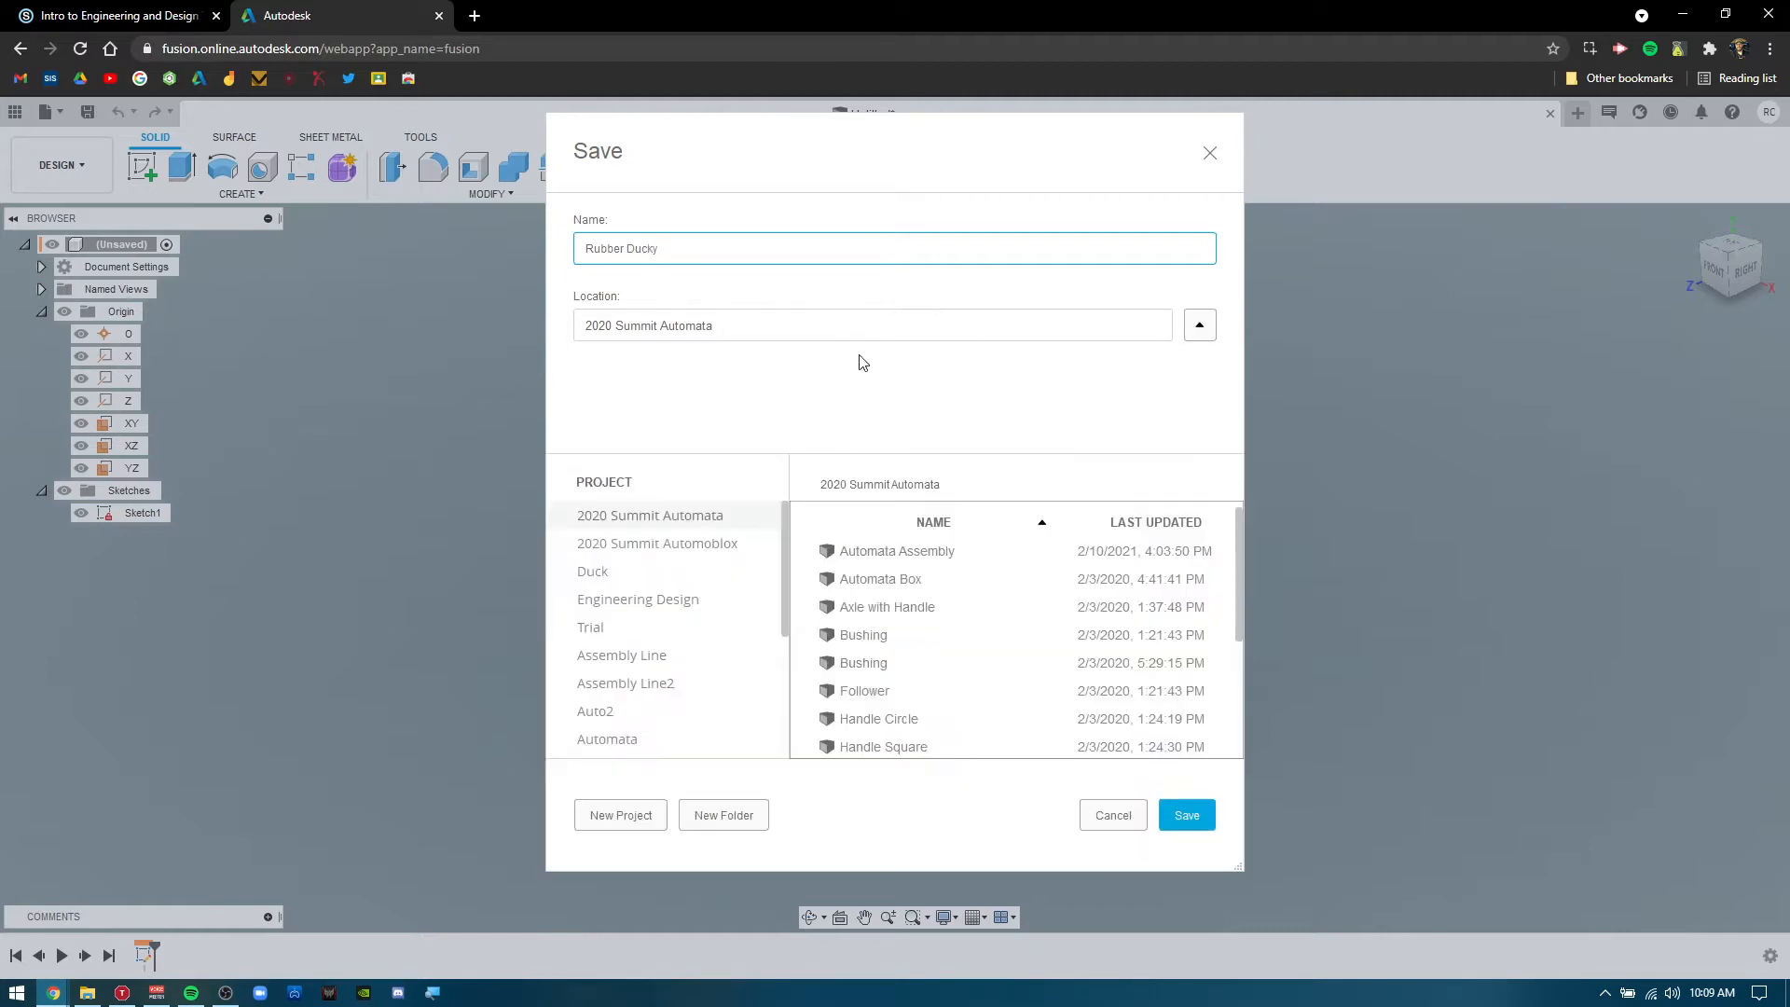
# Create a new project named Ducky and save the design in it.
pyautogui.click(621, 814)
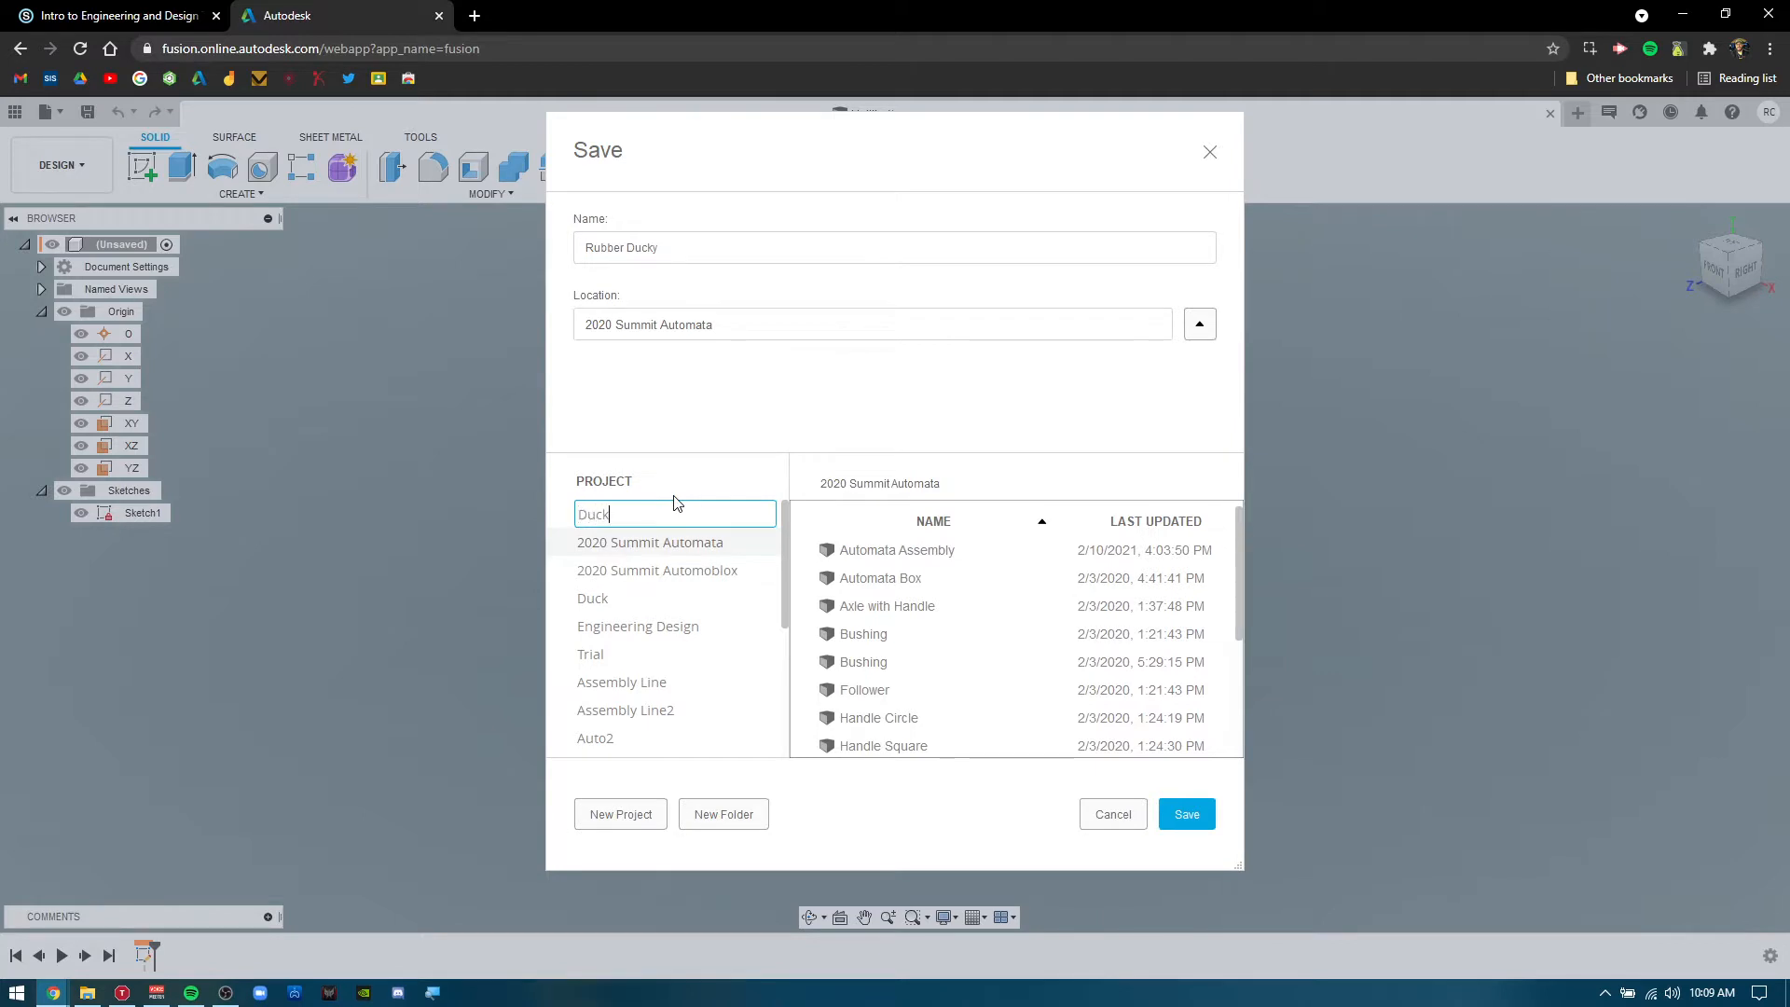
pyautogui.click(1198, 818)
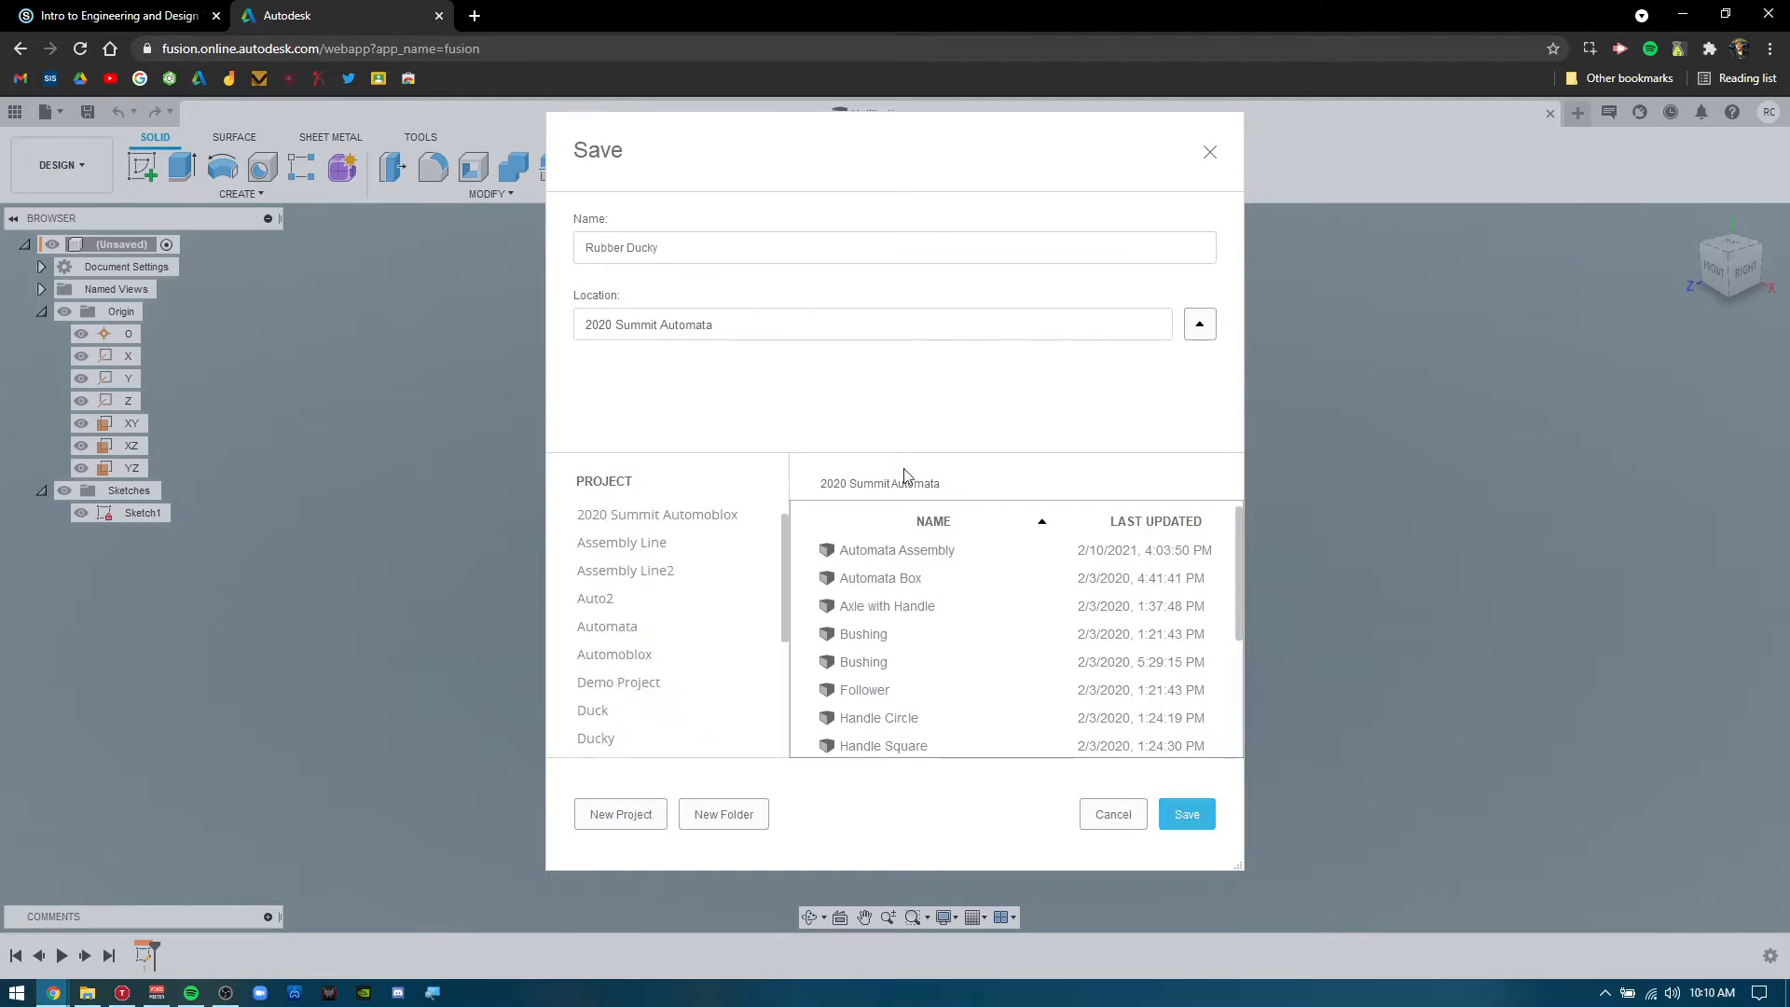
pyautogui.click(1200, 324)
pyautogui.click(1199, 324)
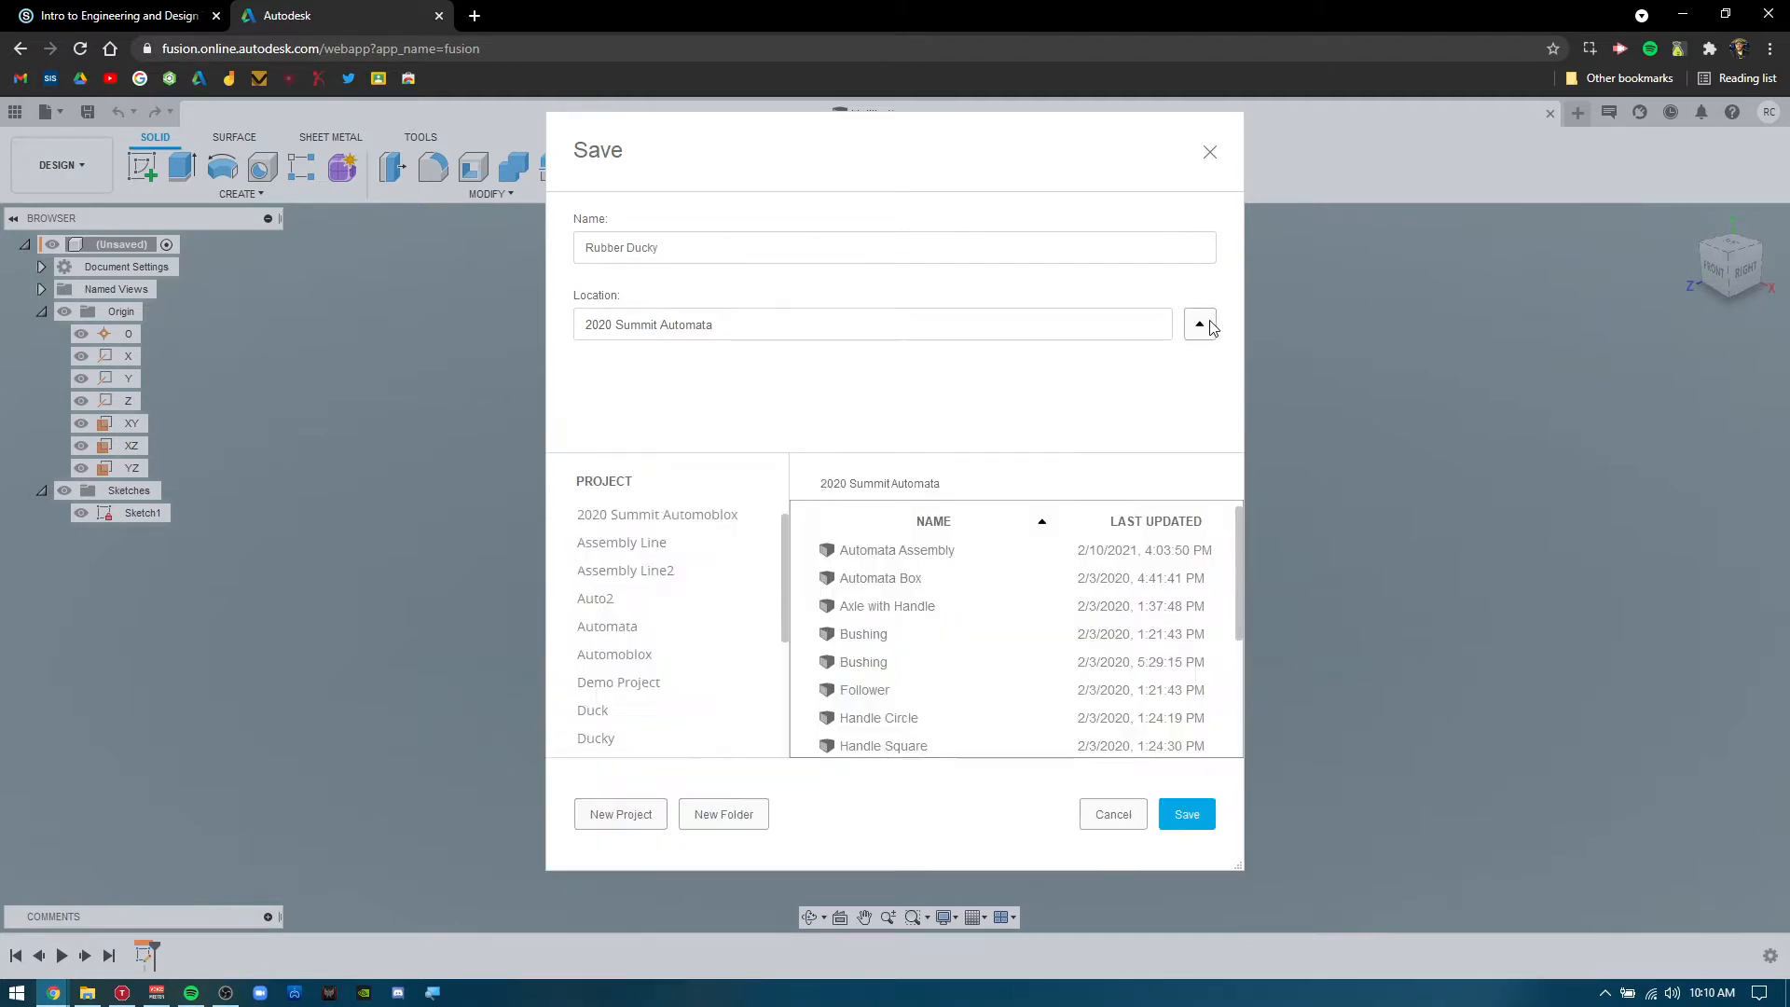
pyautogui.click(611, 738)
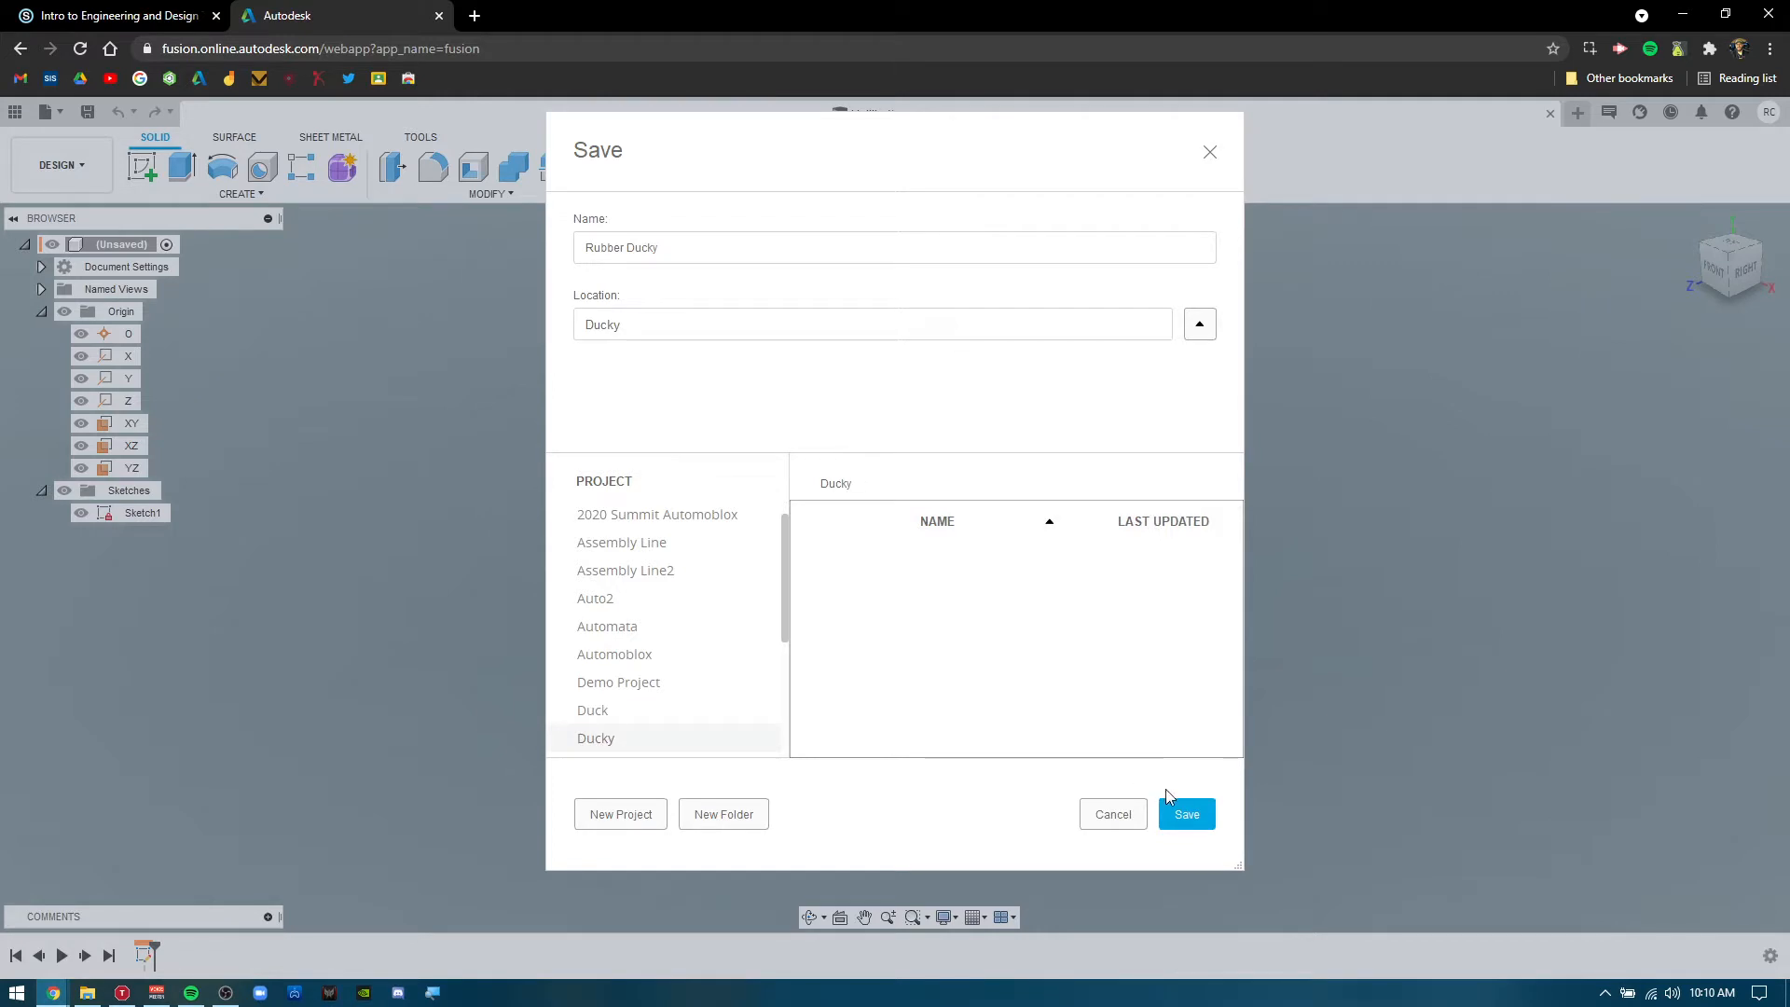
pyautogui.click(1187, 814)
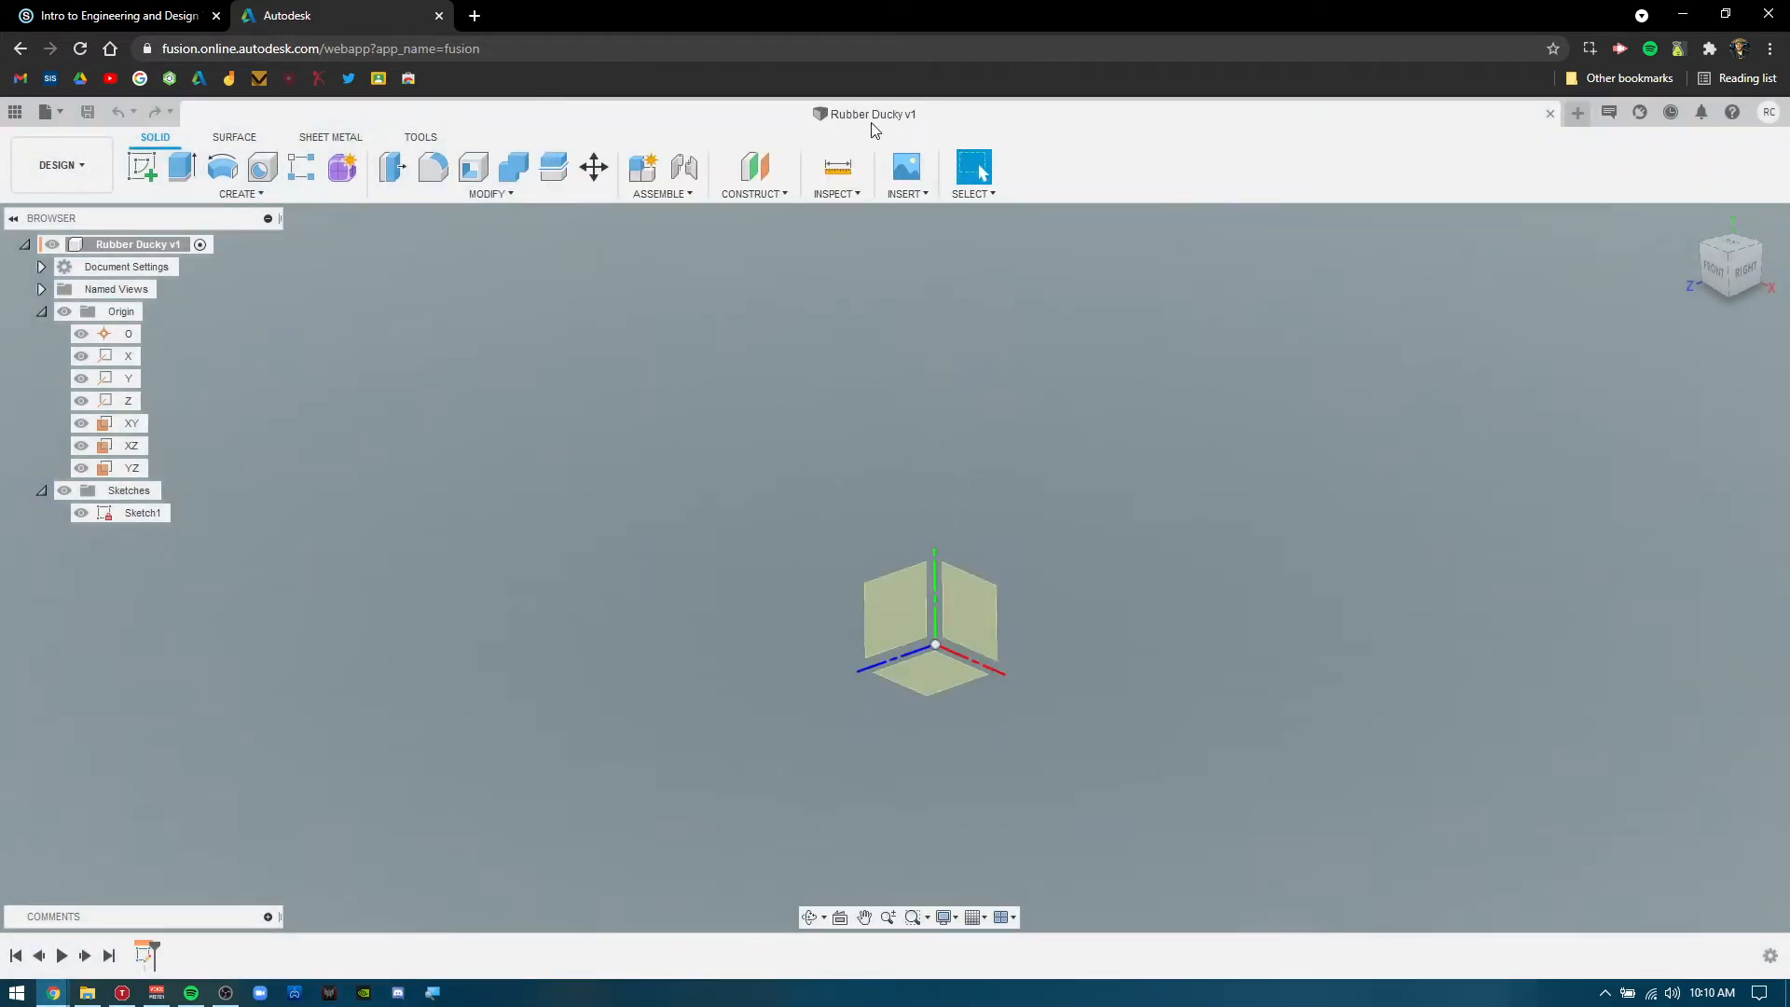
# Check the saved design inside the Ducky project in the data panel, and close the panel.
pyautogui.click(15, 112)
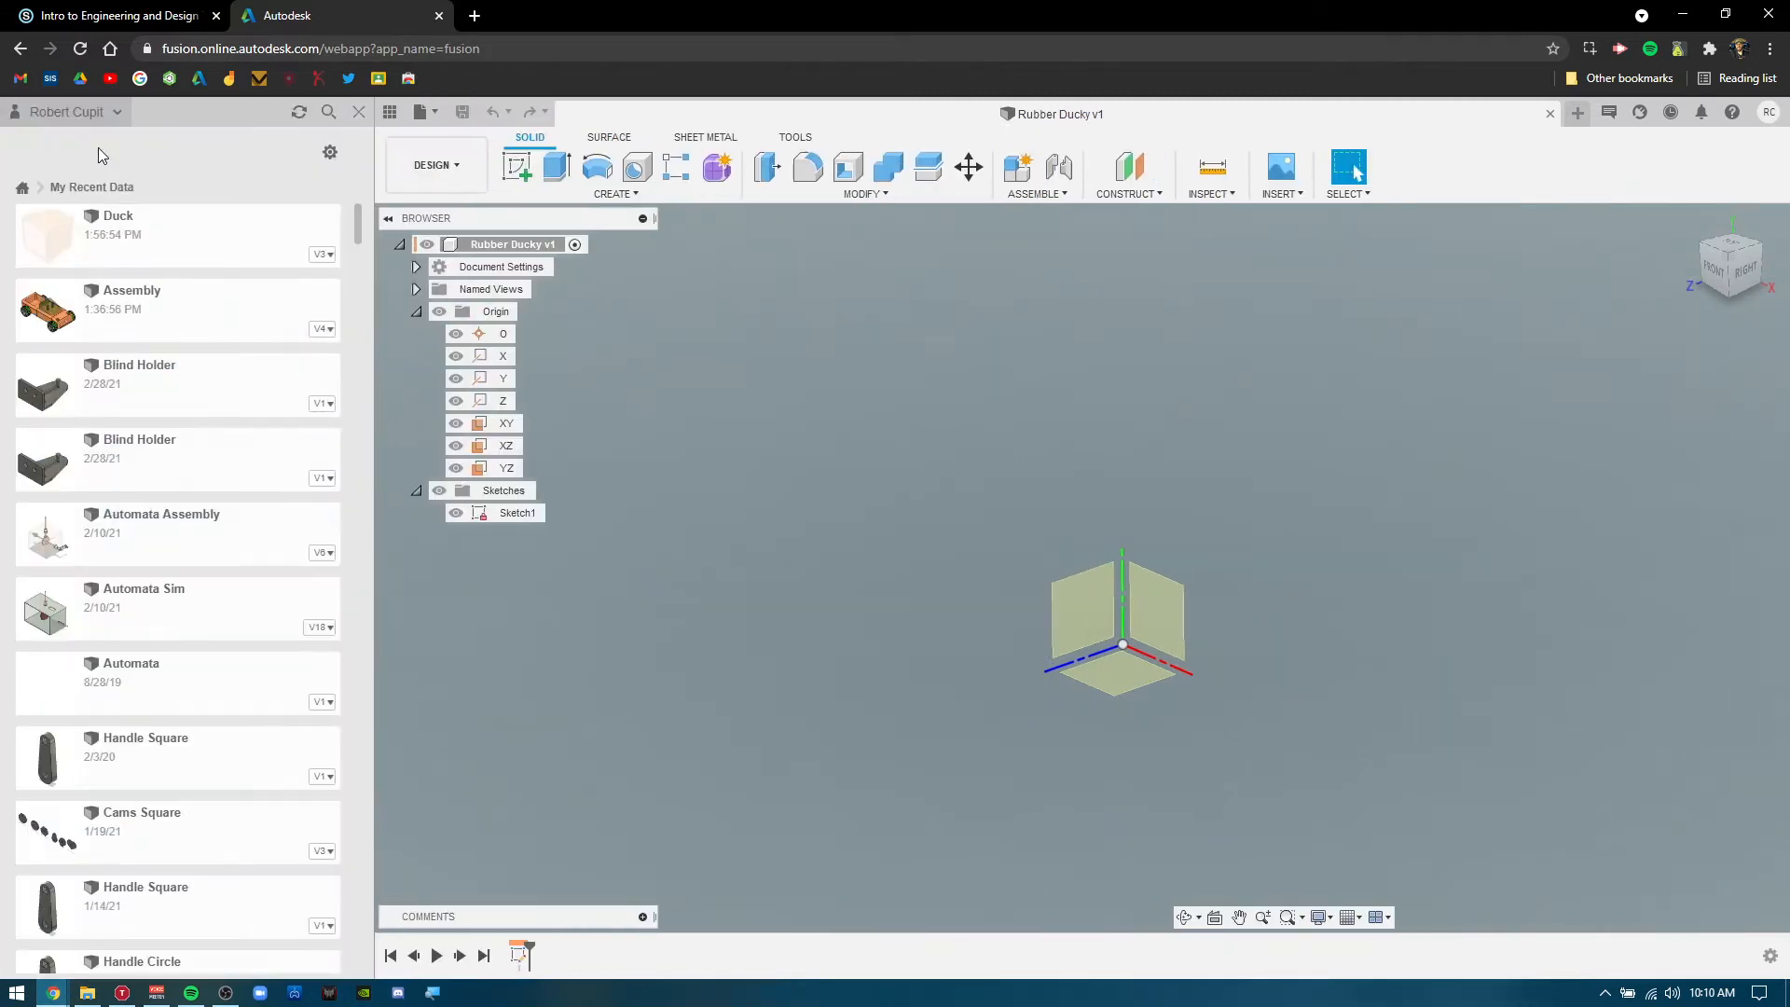
pyautogui.click(23, 189)
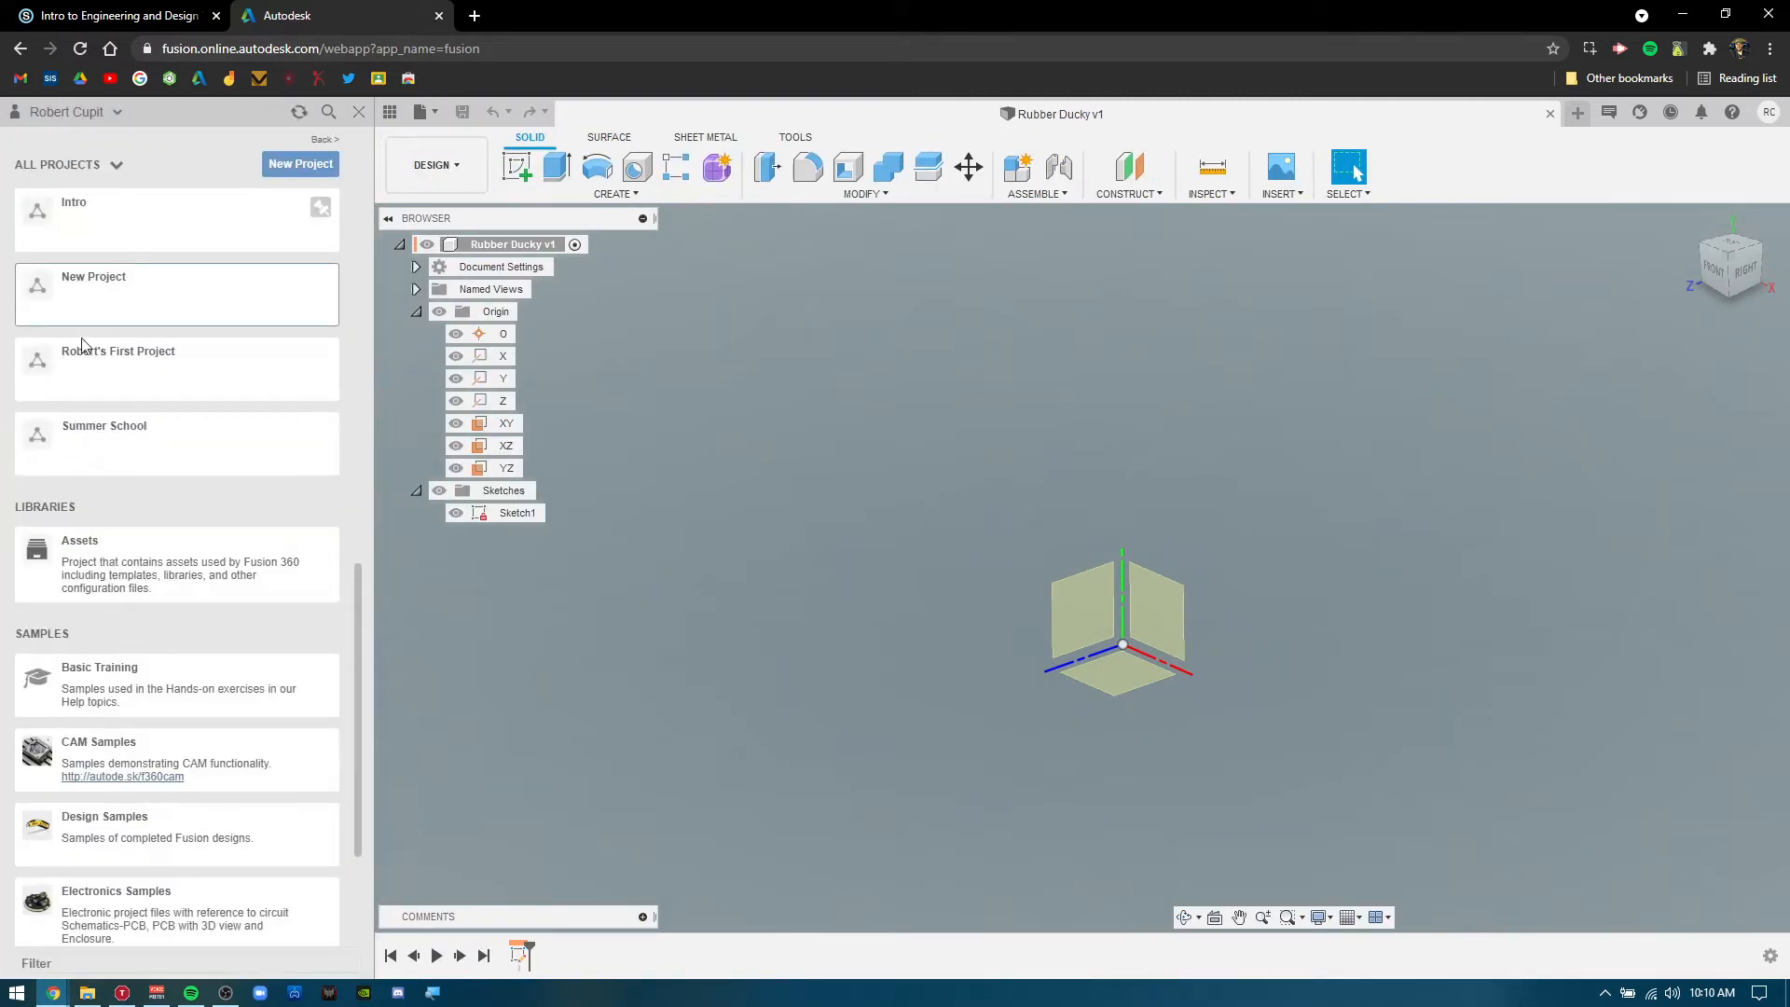
pyautogui.scroll(3, 198, 442)
pyautogui.scroll(3, 177, 448)
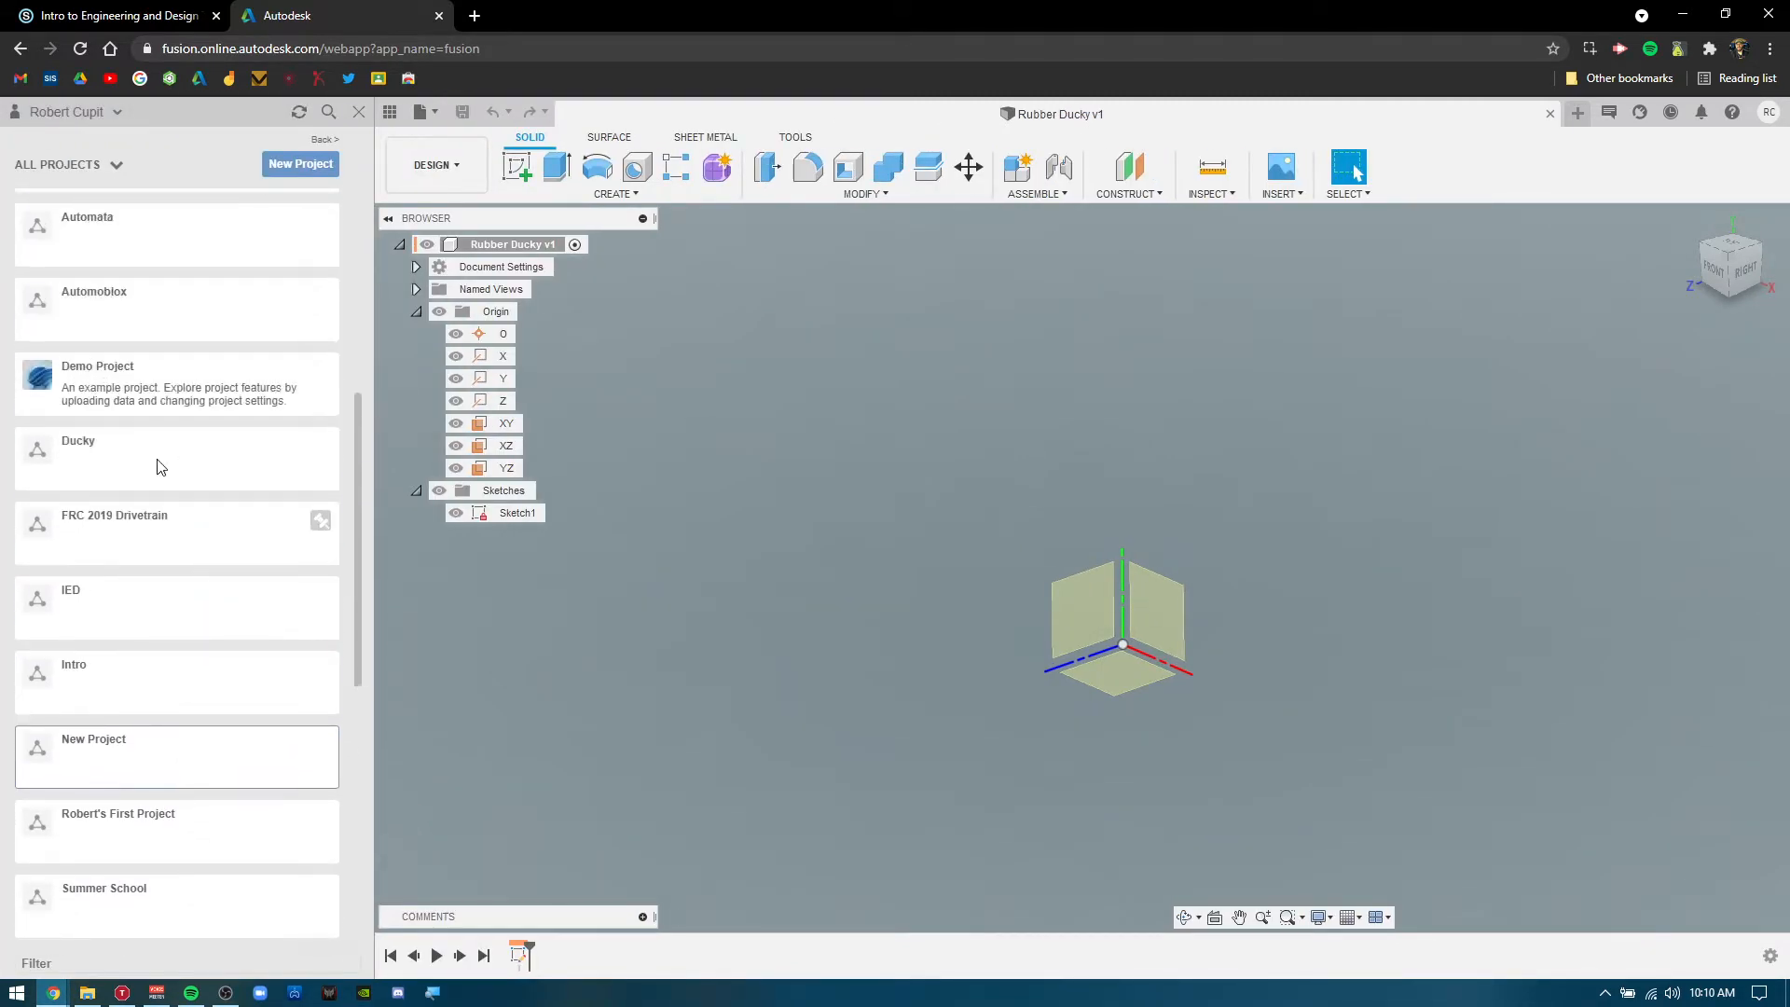
pyautogui.click(79, 461)
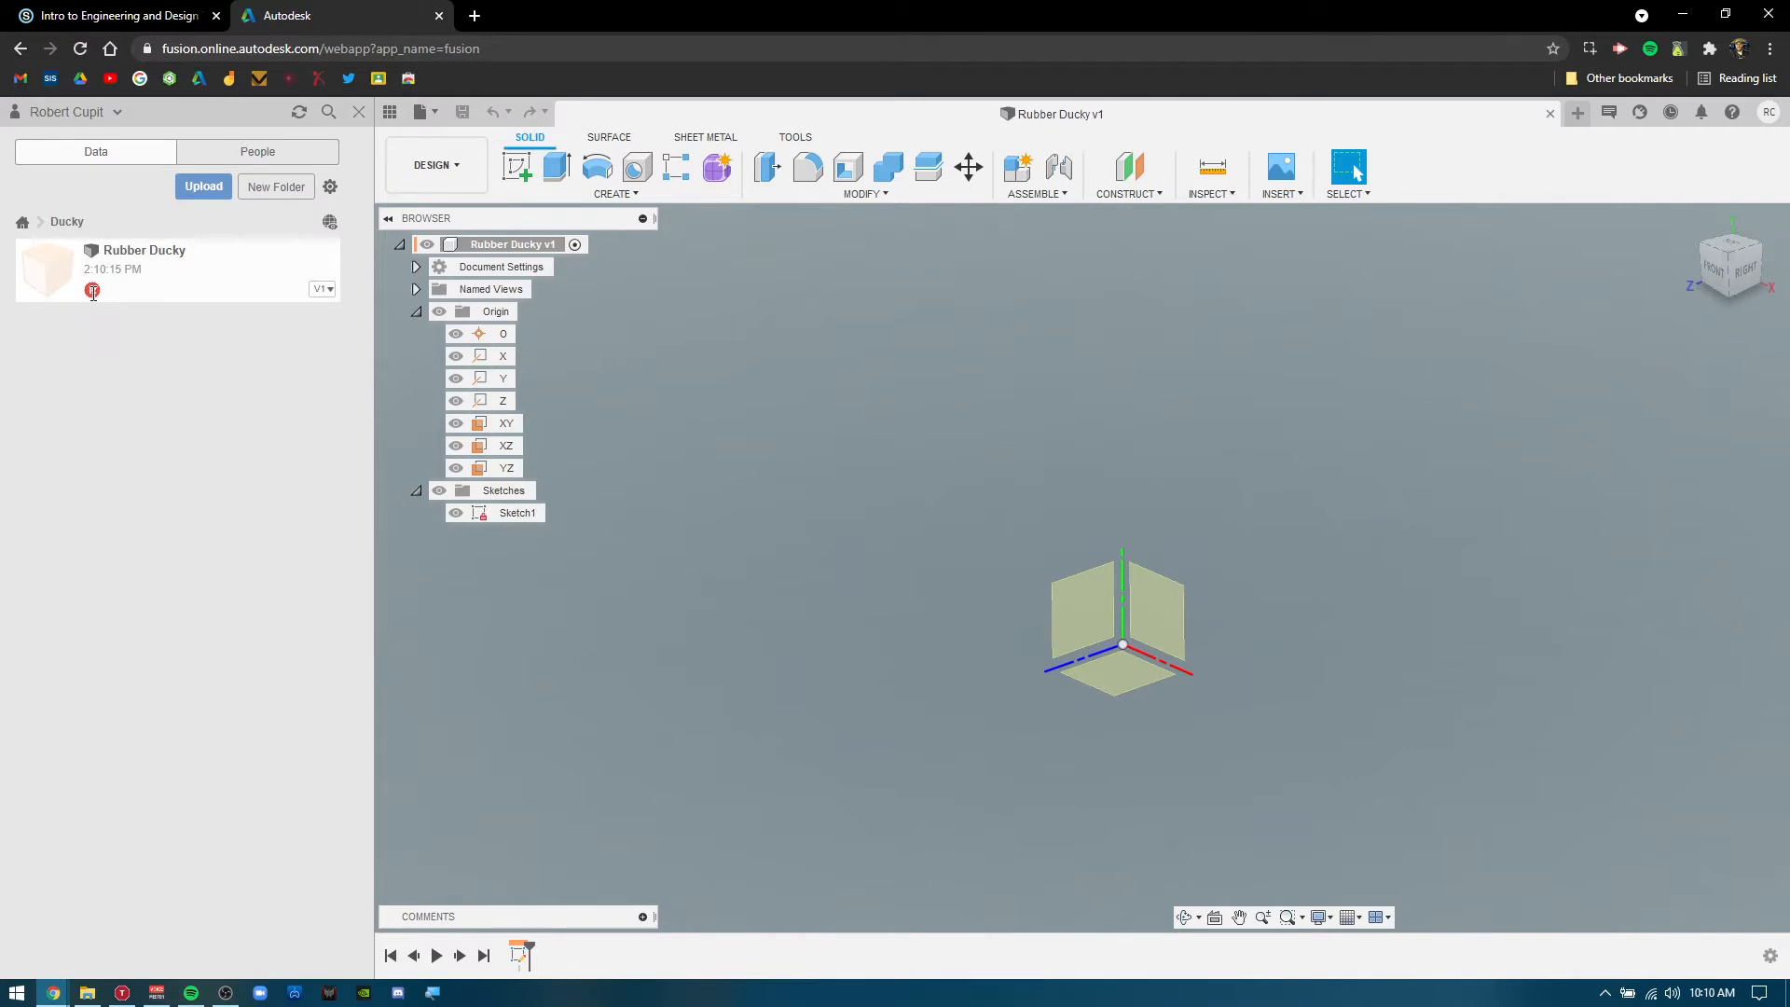
pyautogui.click(21, 224)
pyautogui.click(358, 111)
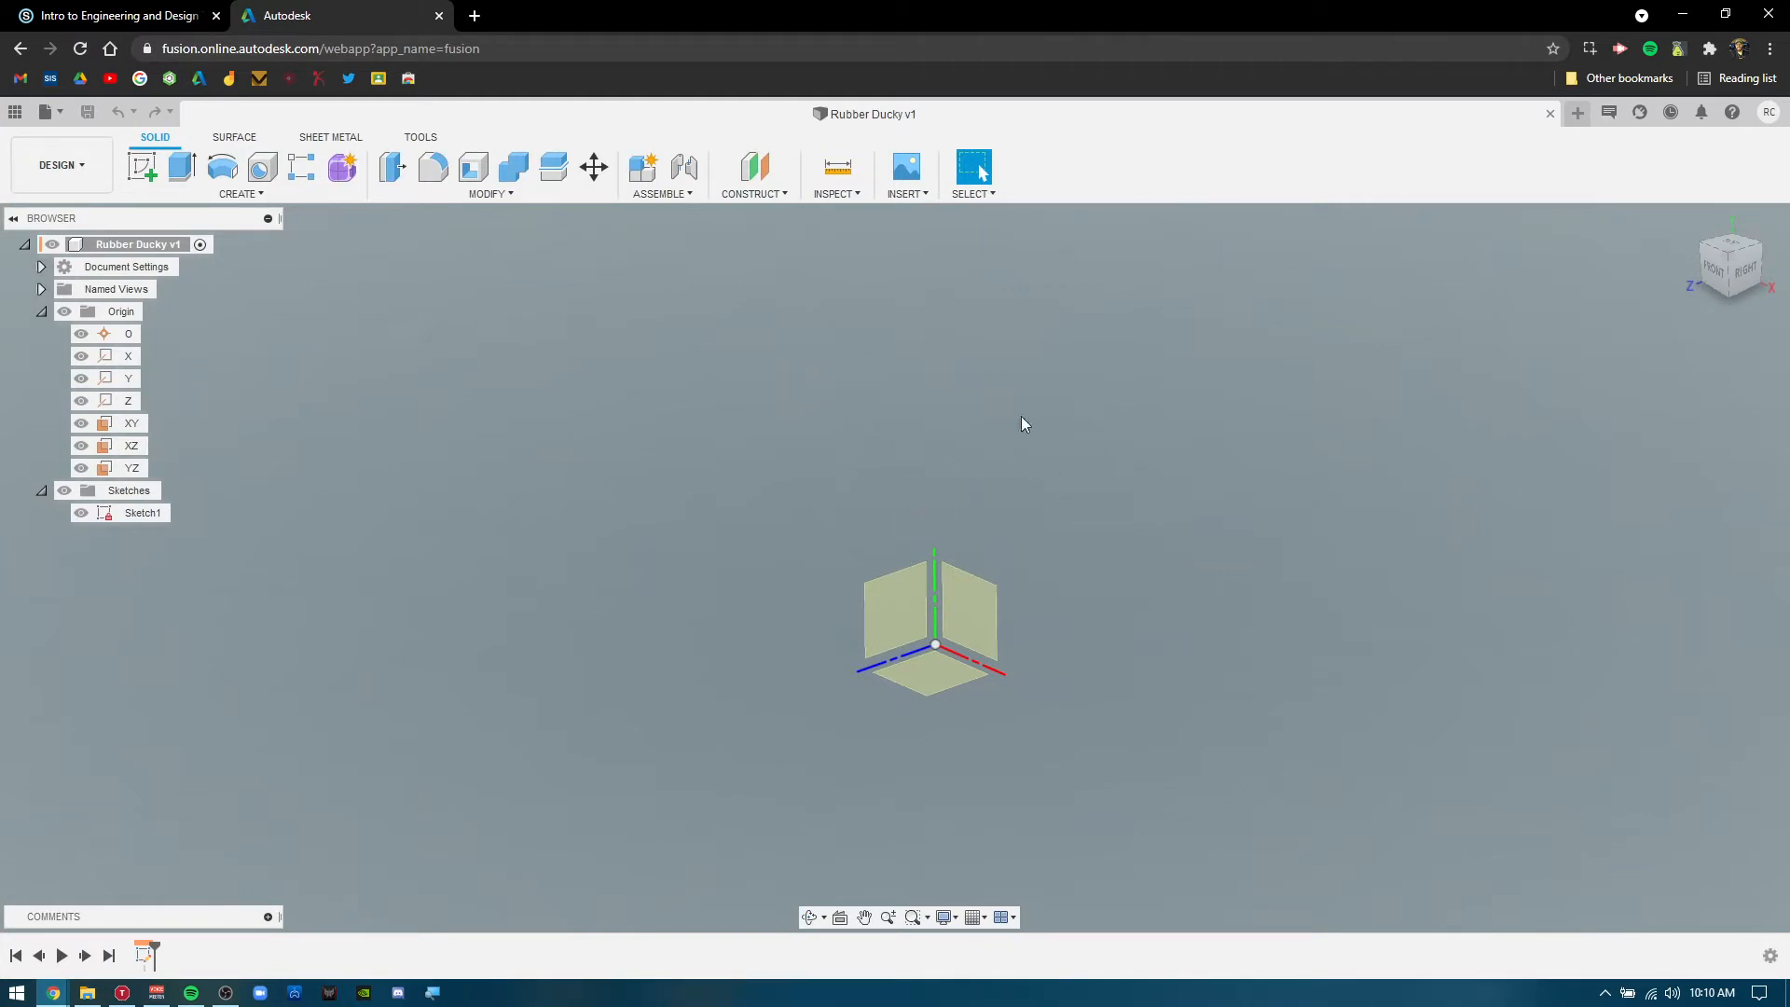
# Open the Ducky project on the Fusion web hub and start a file upload from the Saved Pictures folder.
pyautogui.click(53, 112)
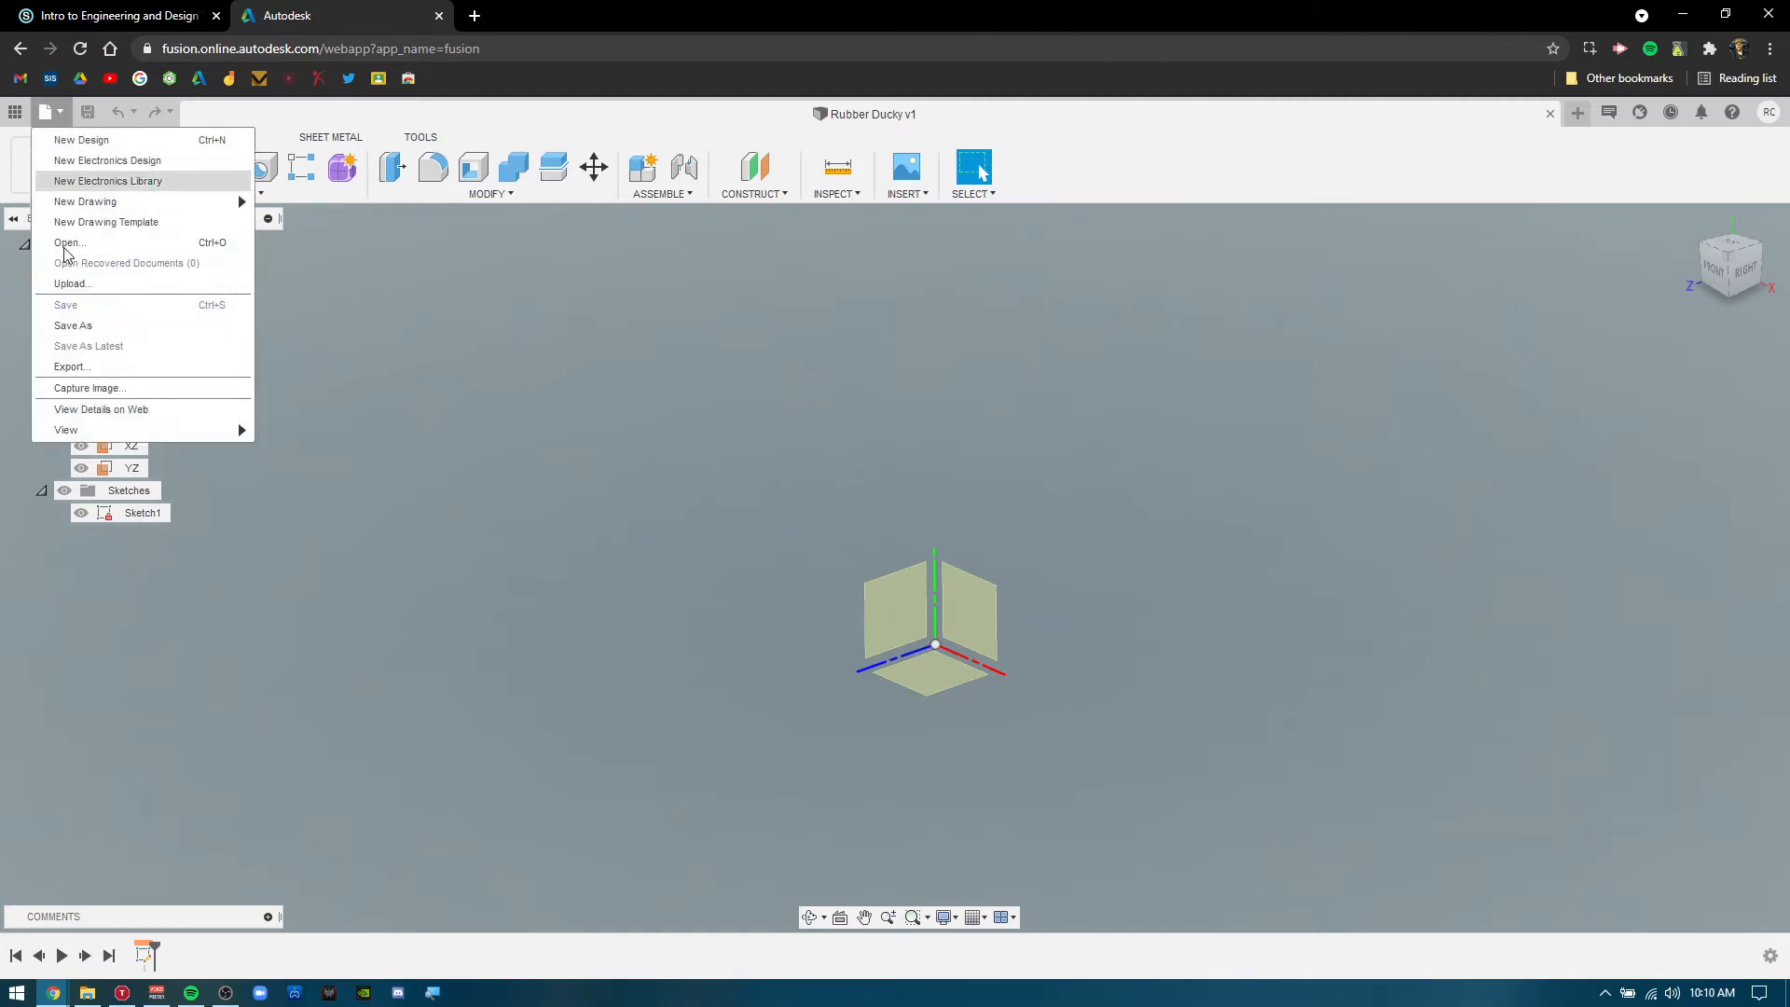
pyautogui.click(90, 292)
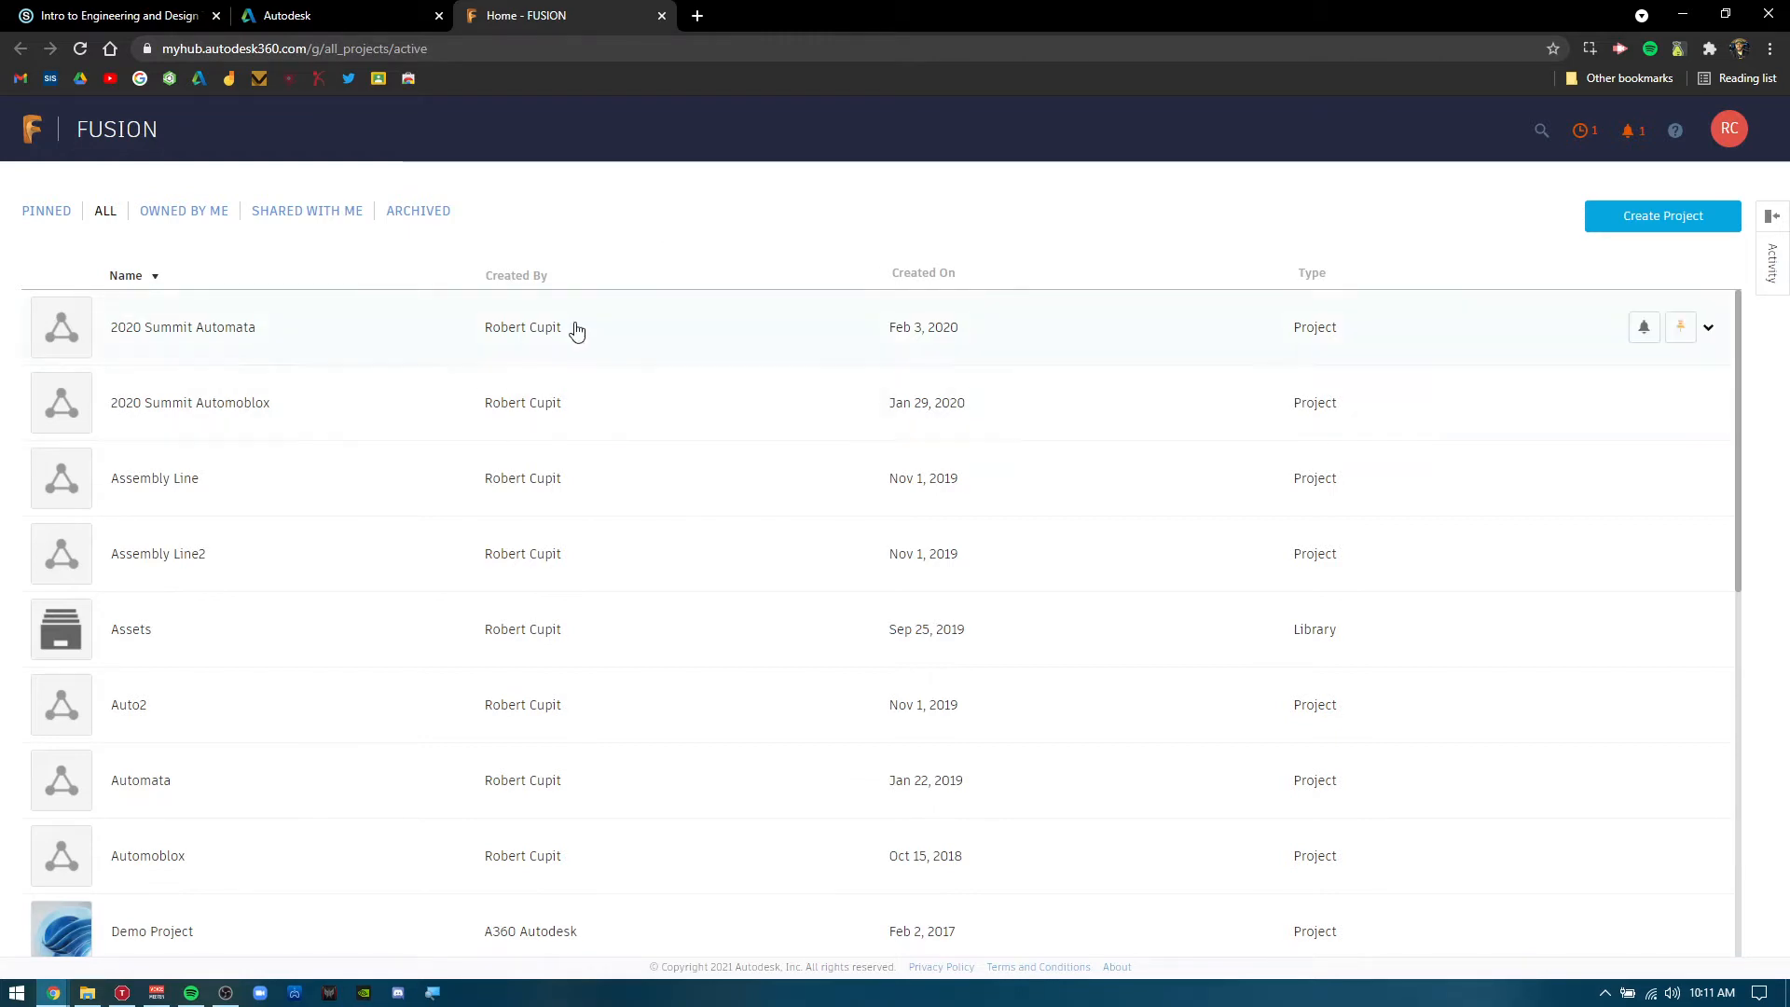
pyautogui.scroll(-3, 463, 679)
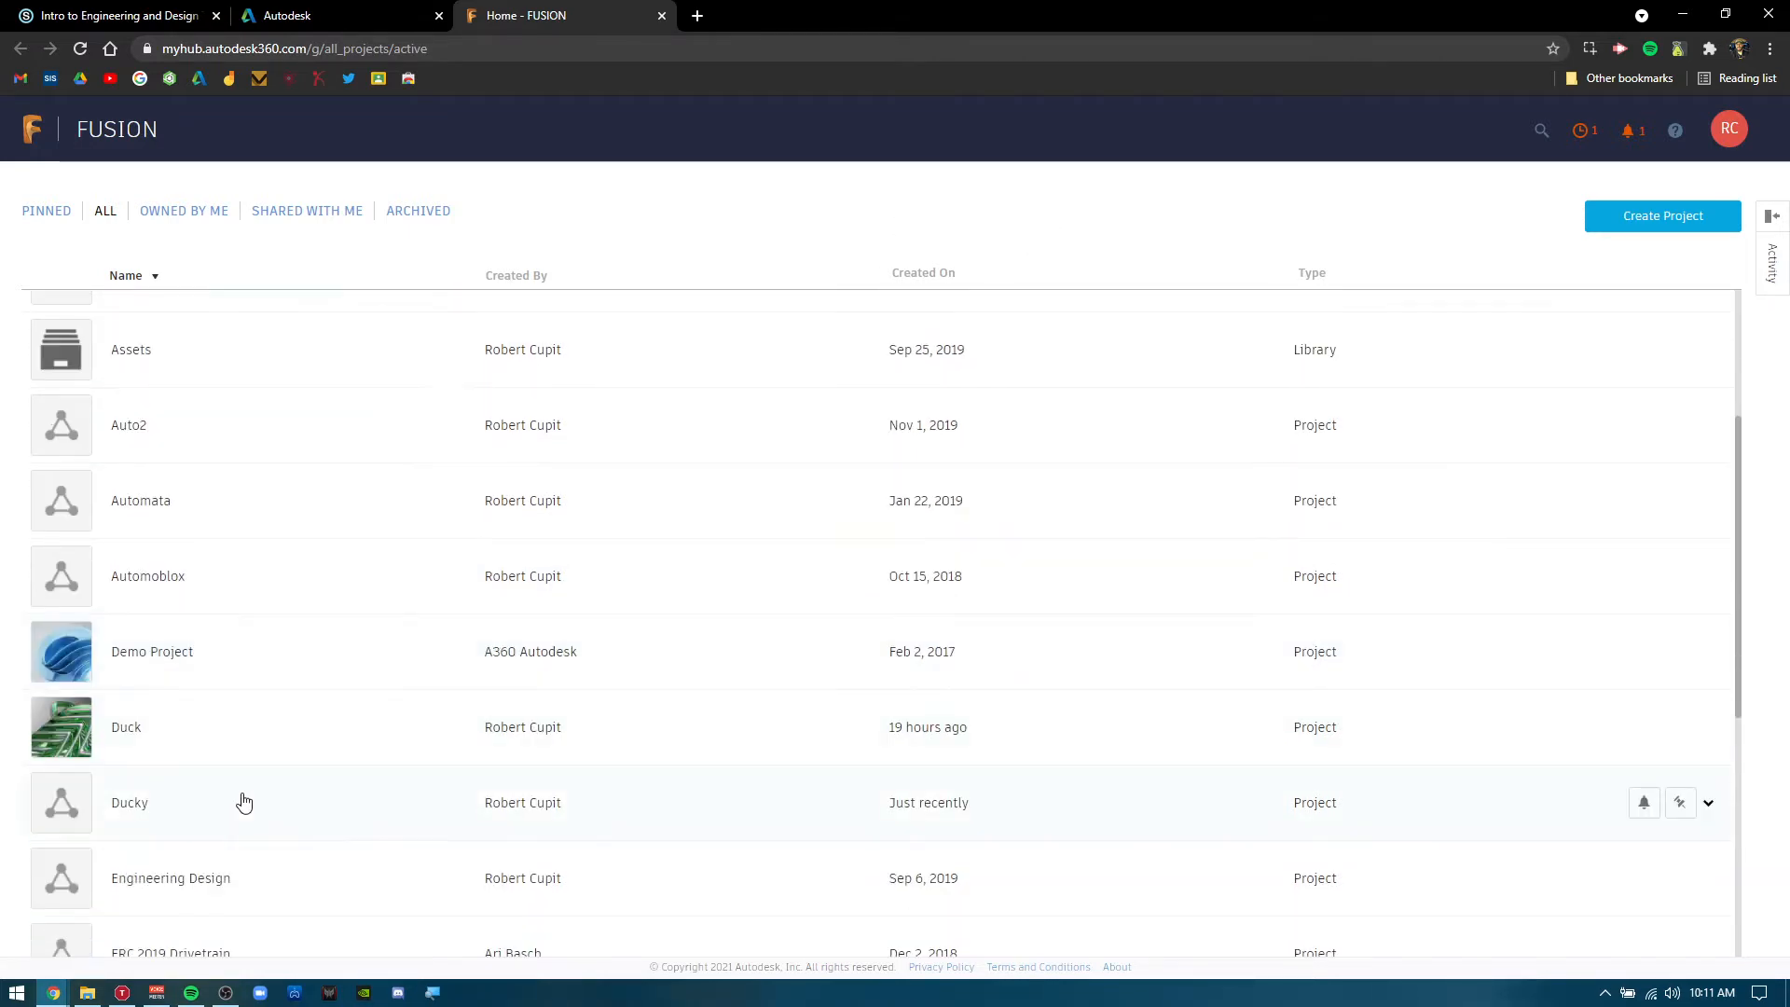
pyautogui.click(240, 798)
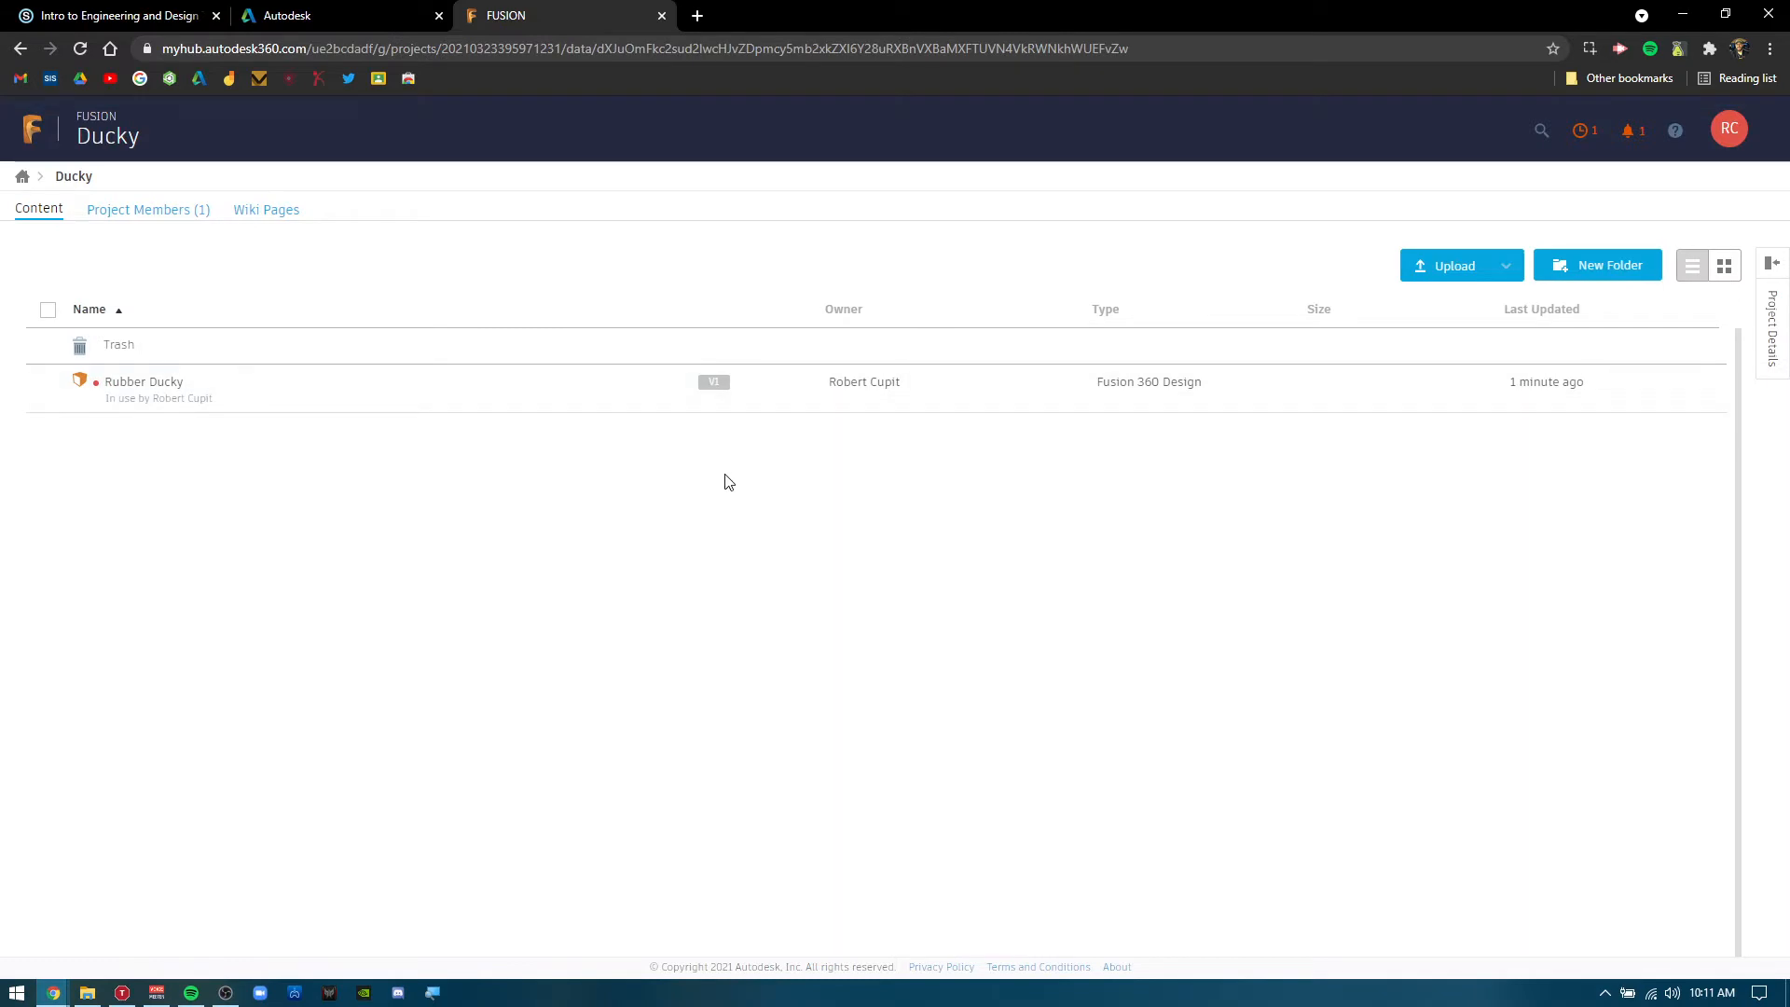
pyautogui.click(1475, 280)
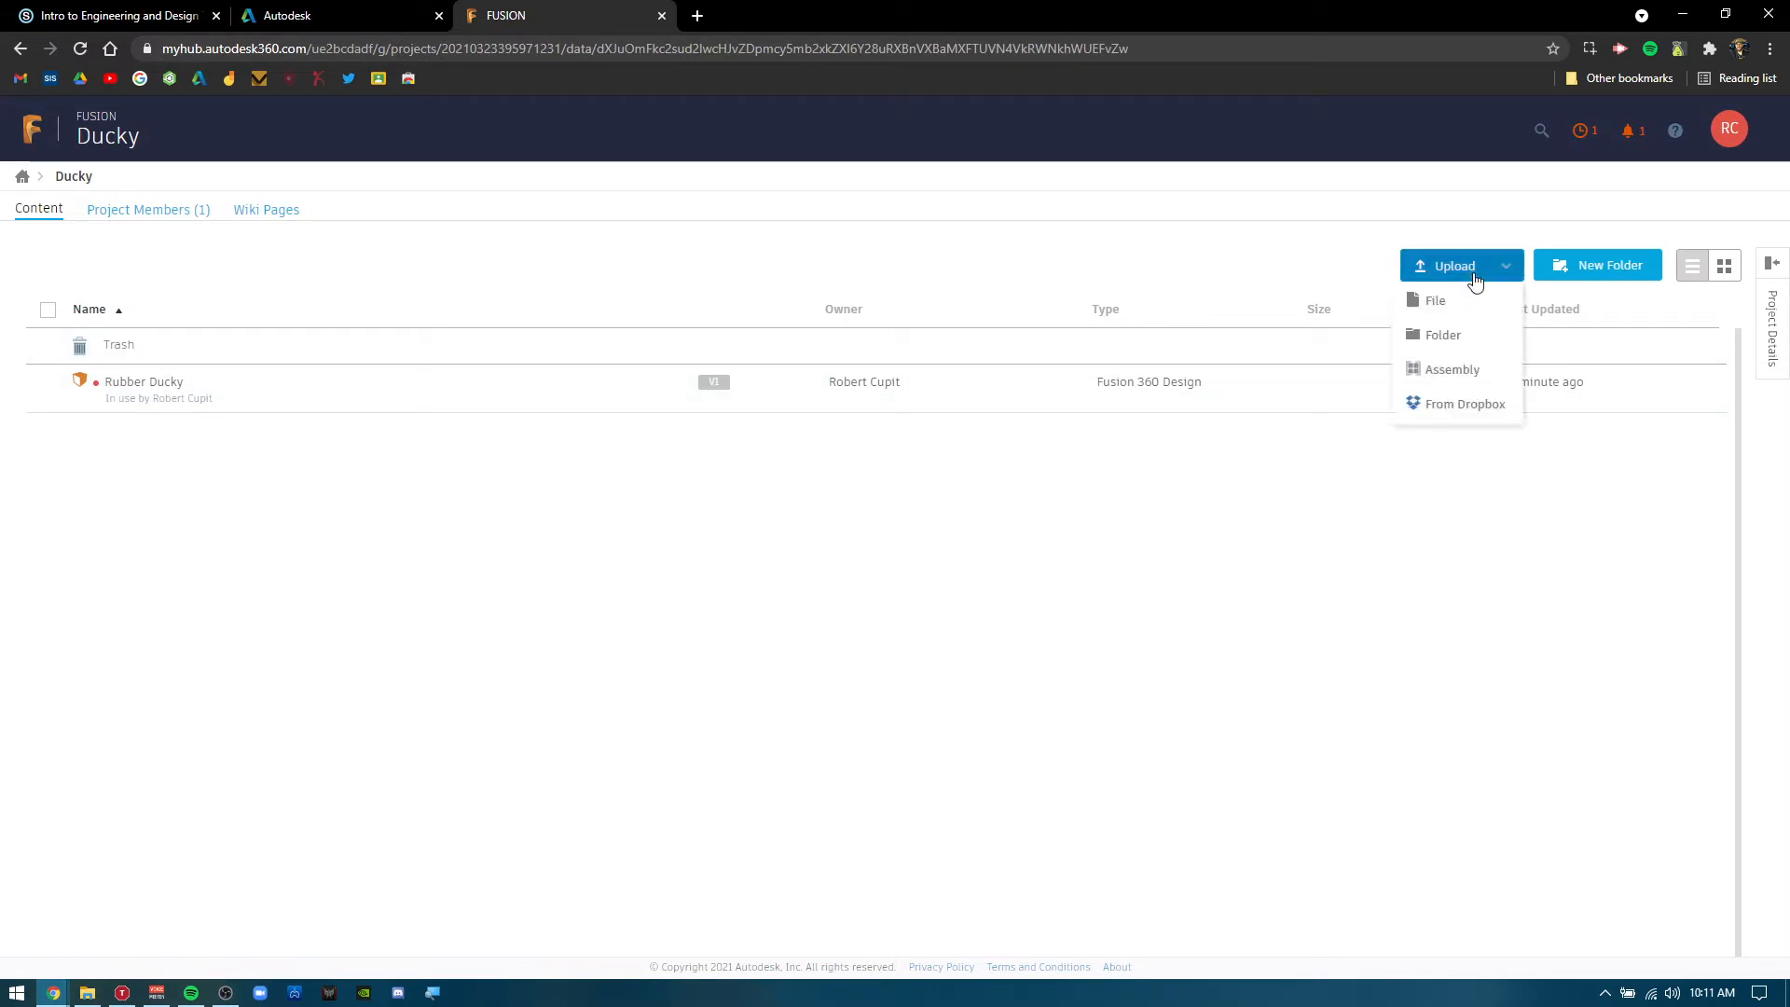
pyautogui.click(1468, 308)
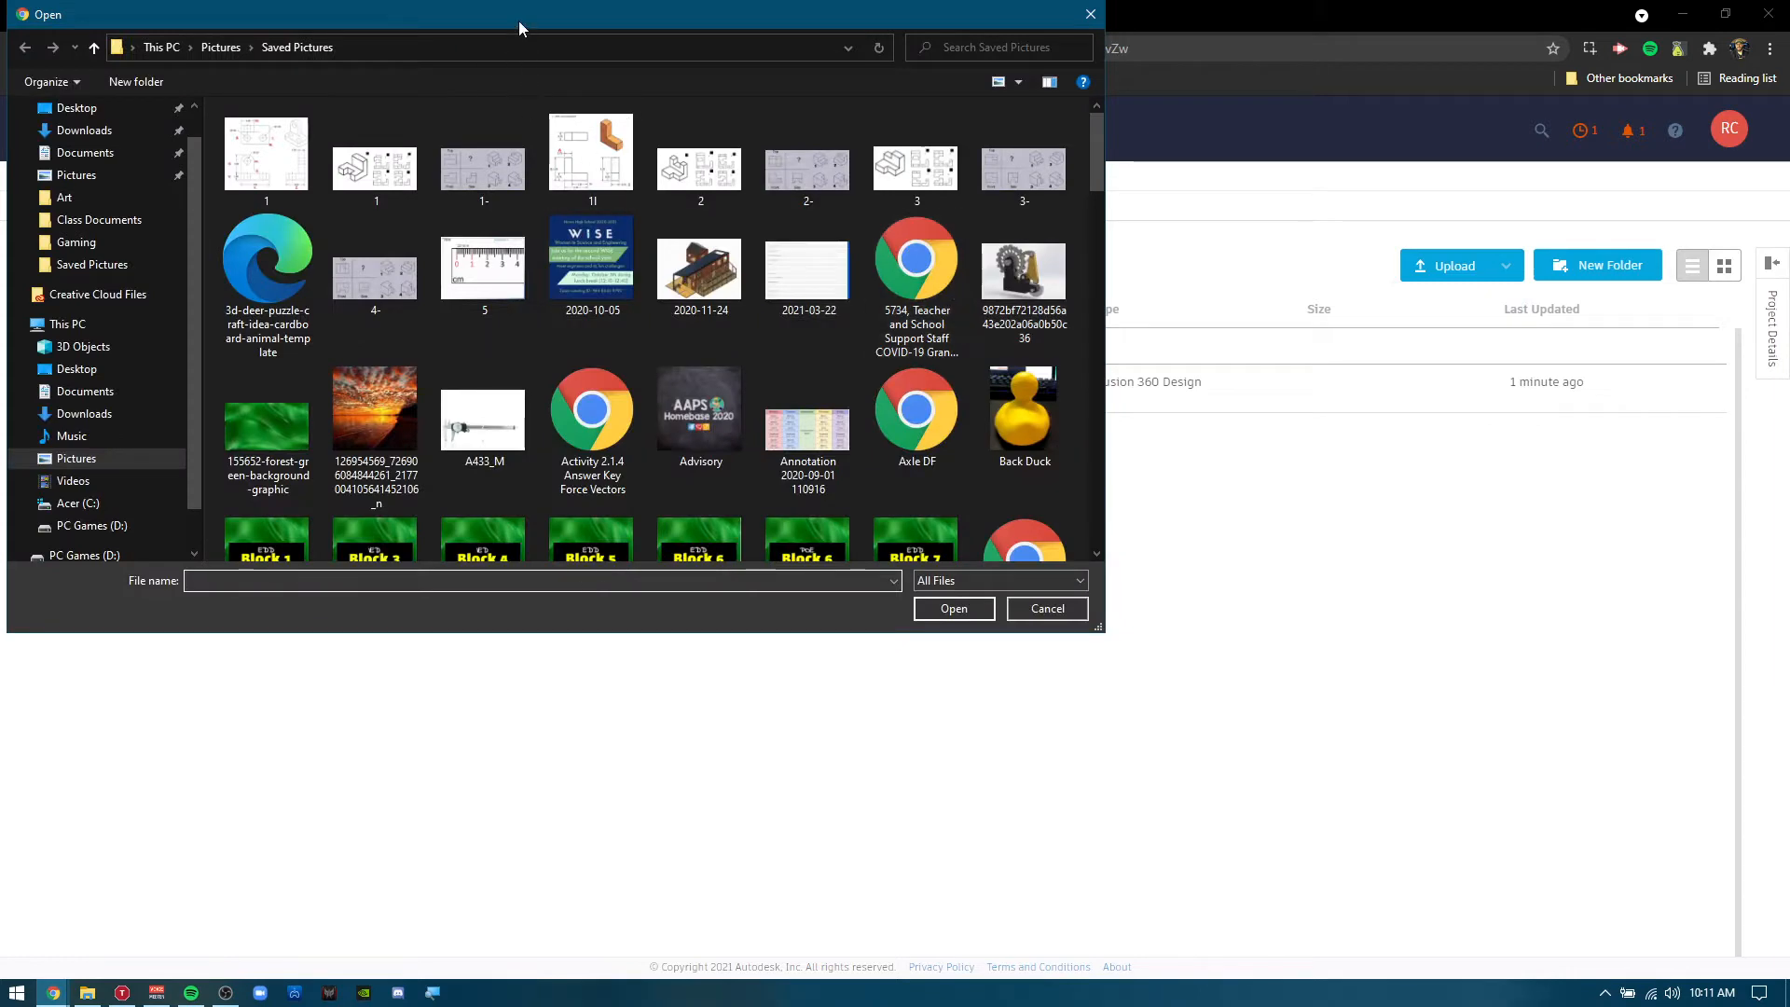
pyautogui.moveTo(518, 21); pyautogui.dragTo(602, 136)
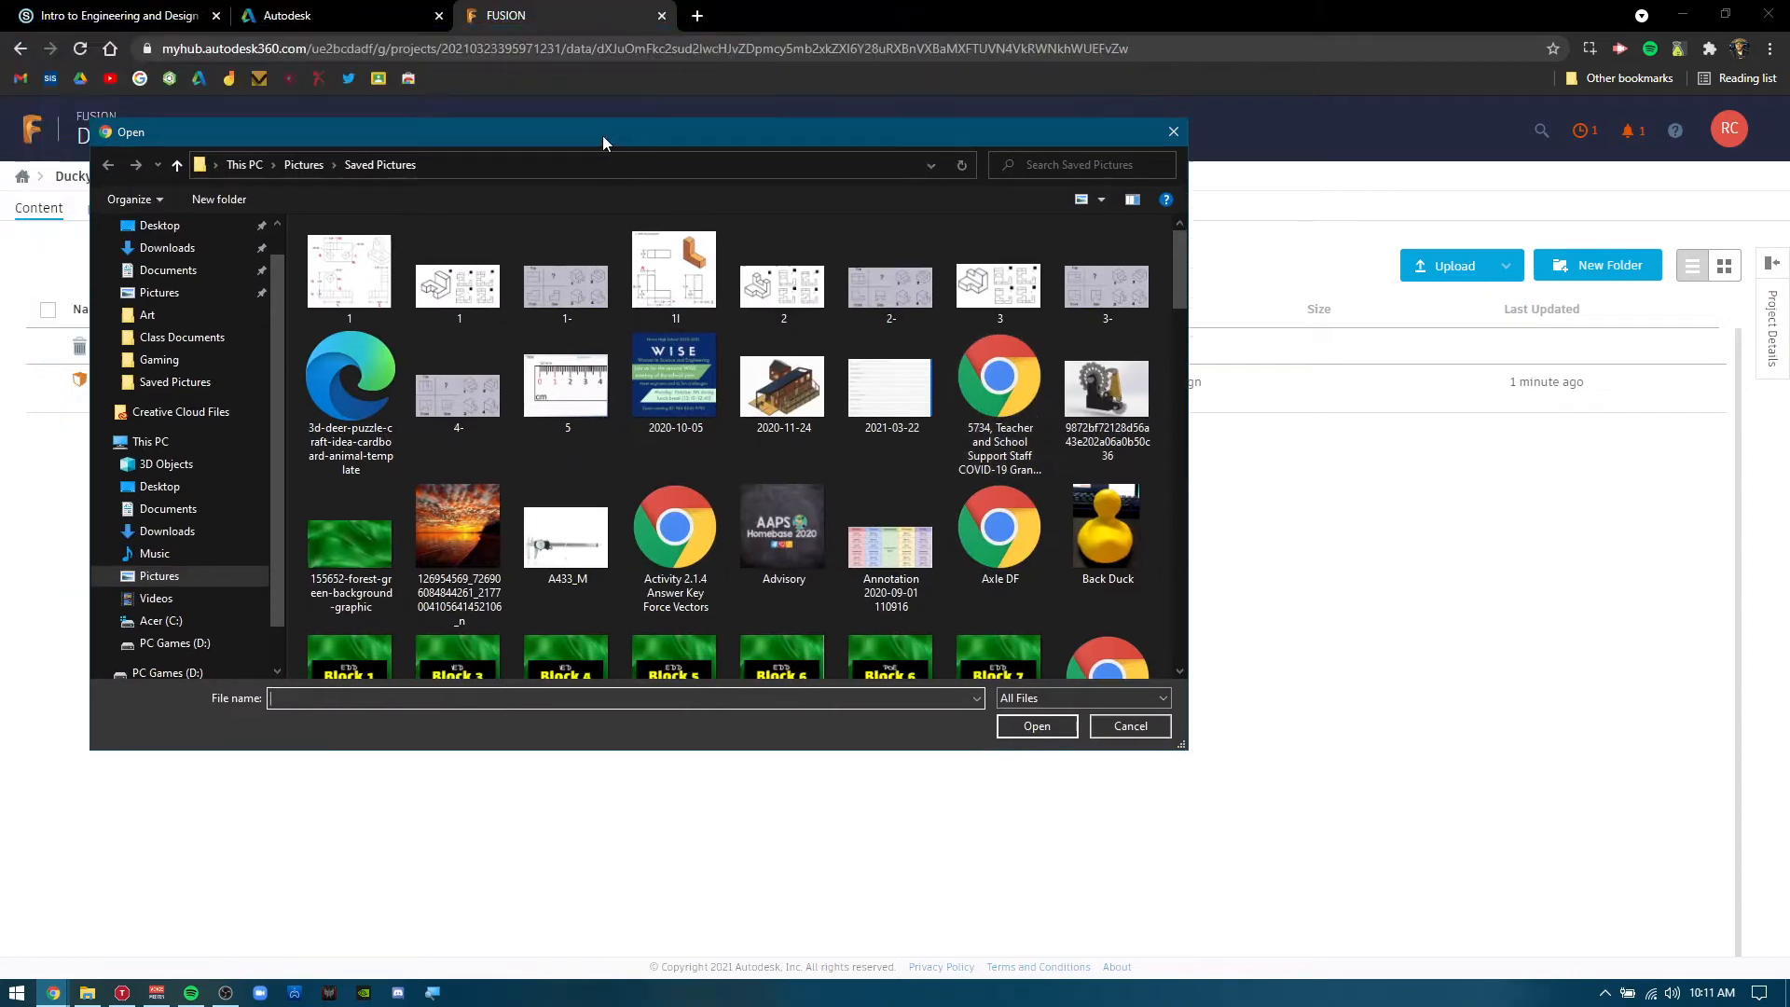
# Select the Front Duck image for upload and leave Back Duck out of the selection.
pyautogui.scroll(-5, 975, 422)
pyautogui.scroll(2, 1068, 332)
pyautogui.click(1089, 271)
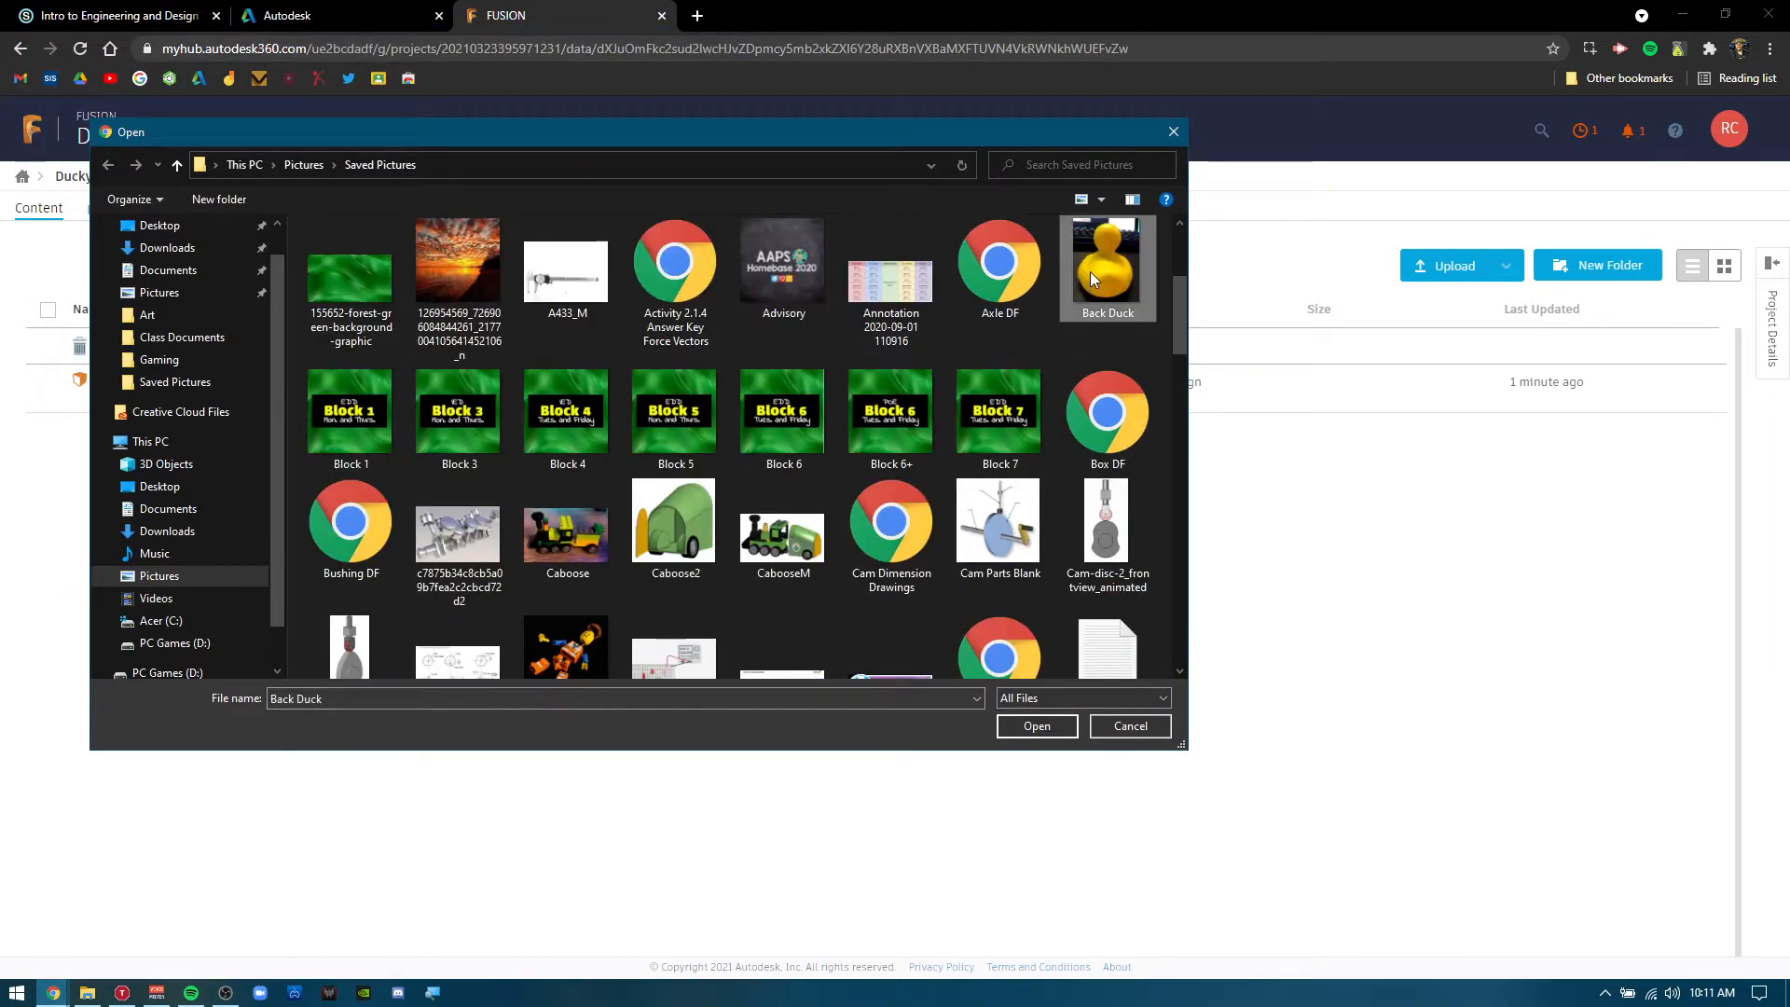
pyautogui.scroll(-5, 798, 518)
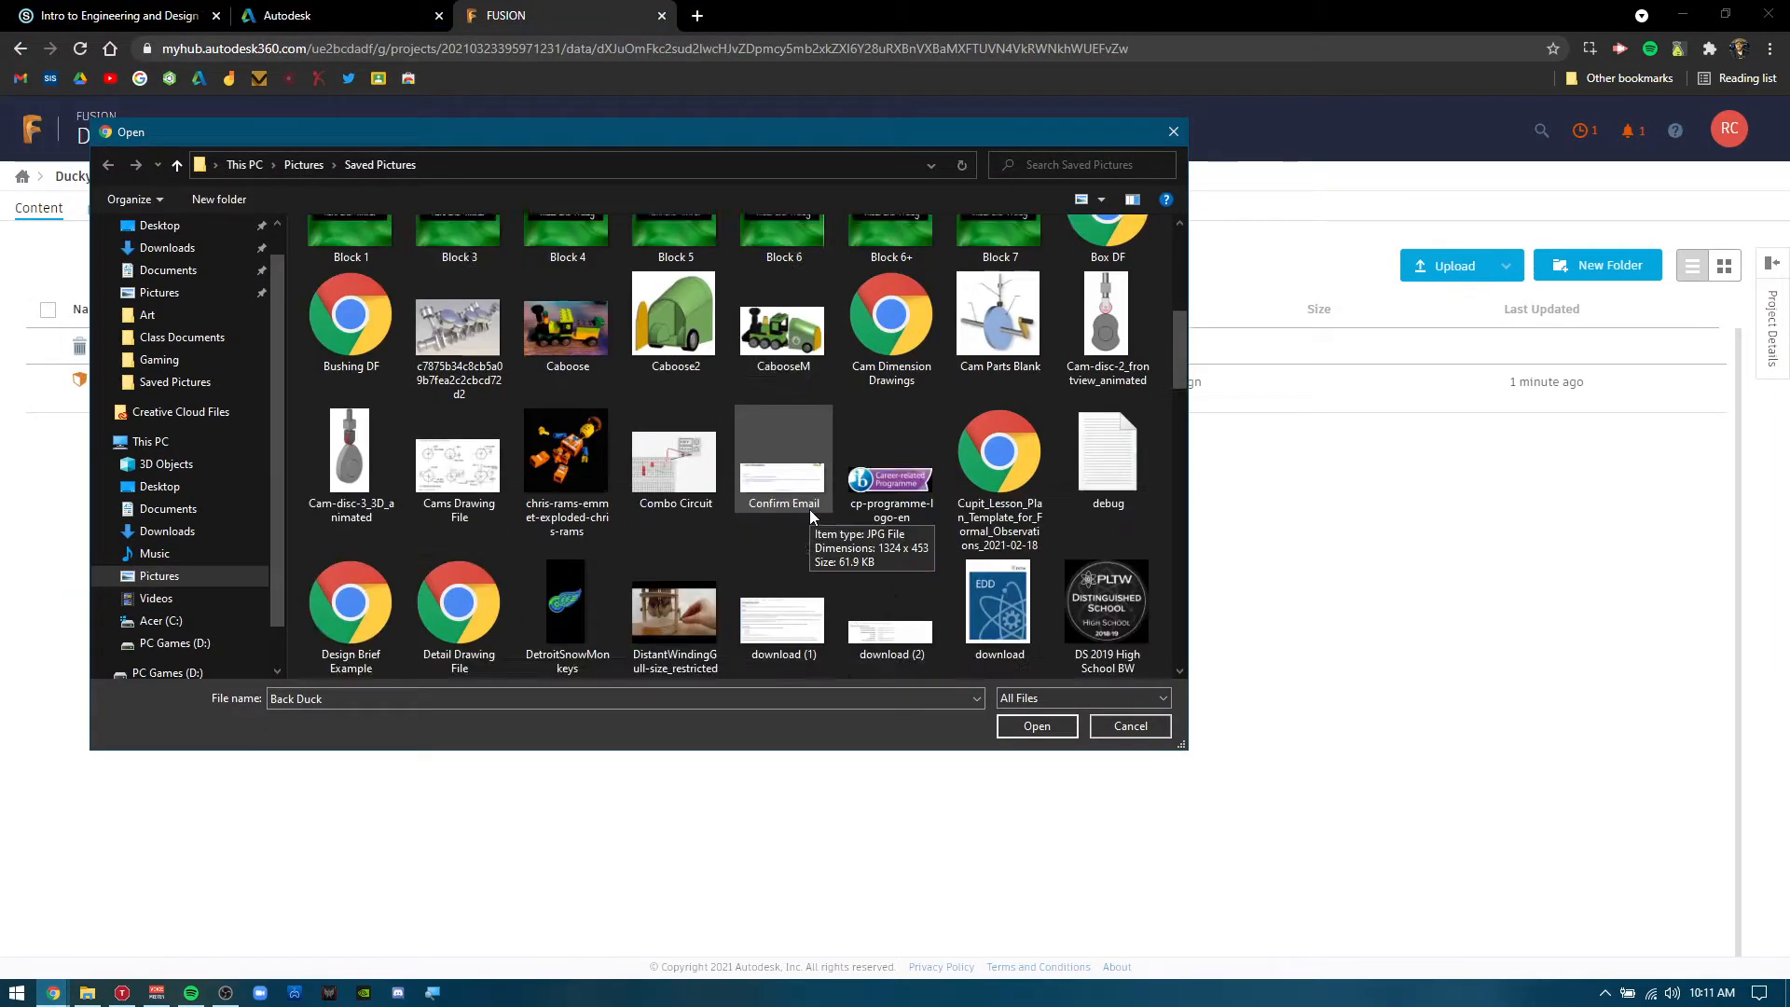
pyautogui.keyDown('ctrl'); pyautogui.click(913, 466); pyautogui.keyUp('ctrl')
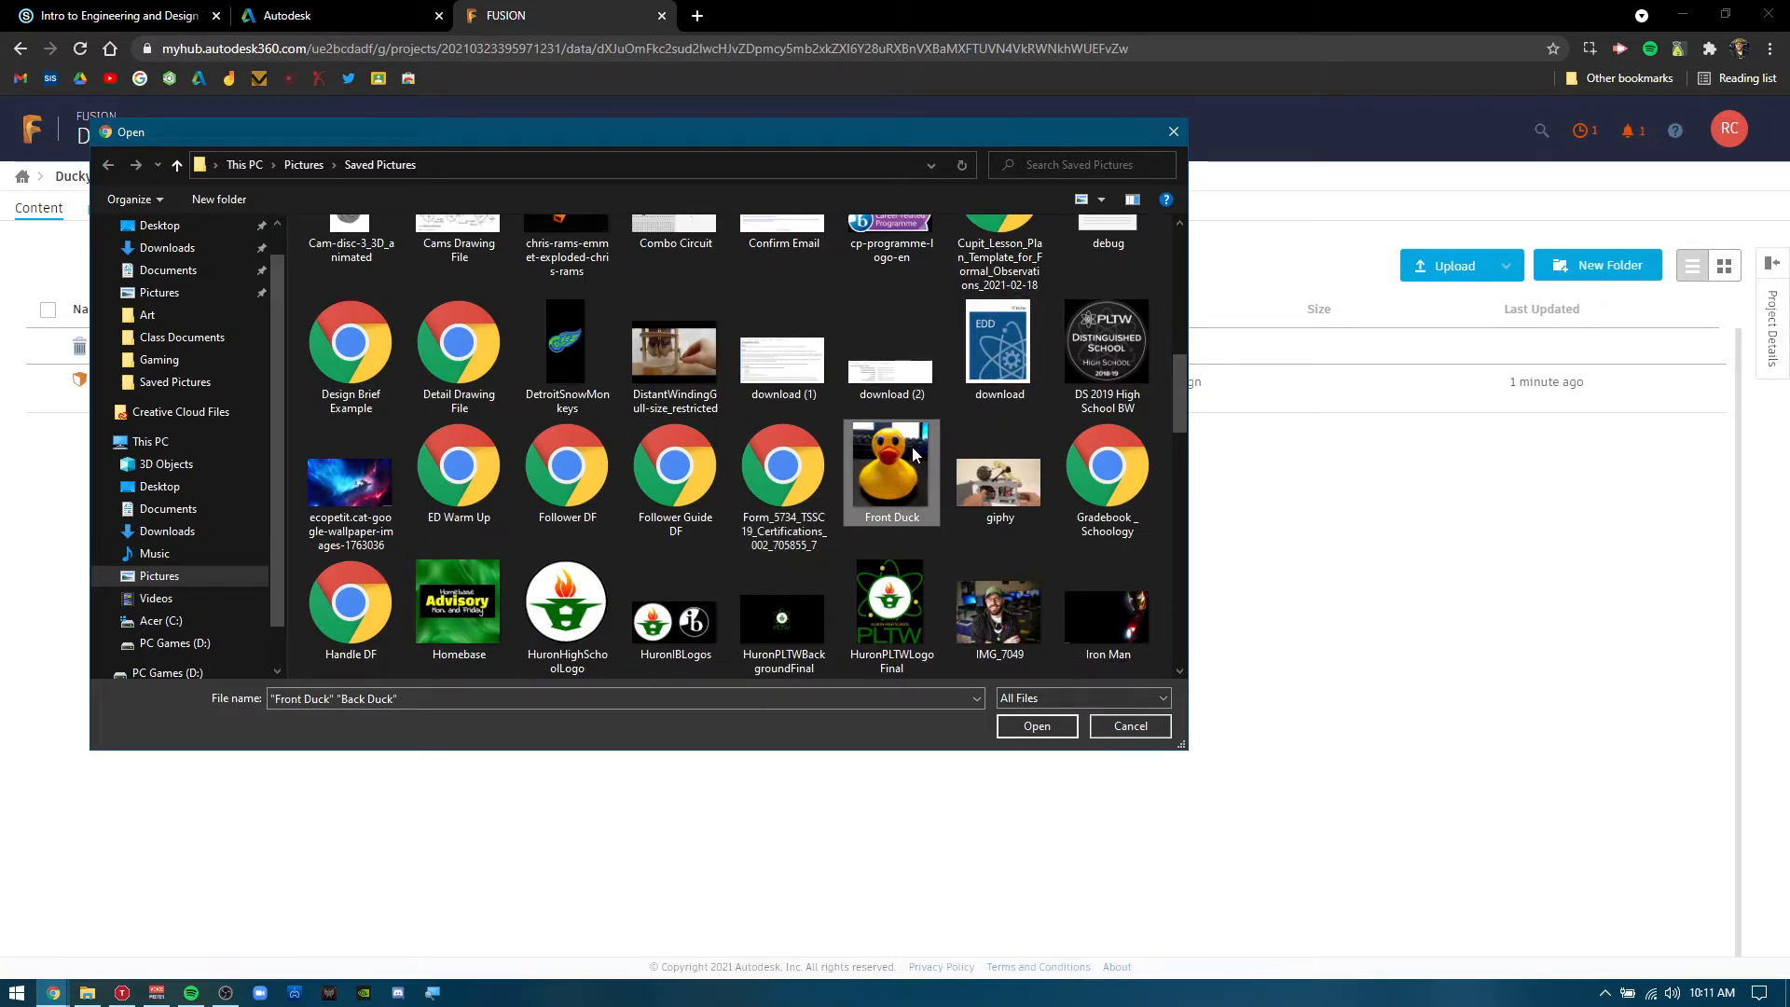
pyautogui.scroll(5, 1086, 494)
pyautogui.keyDown('ctrl'); pyautogui.click(1102, 515); pyautogui.keyUp('ctrl')
# Add Right Duck and Top Duck to the selection, upload the three images to the Ducky project, and close the web hub.
pyautogui.scroll(-10, 801, 513)
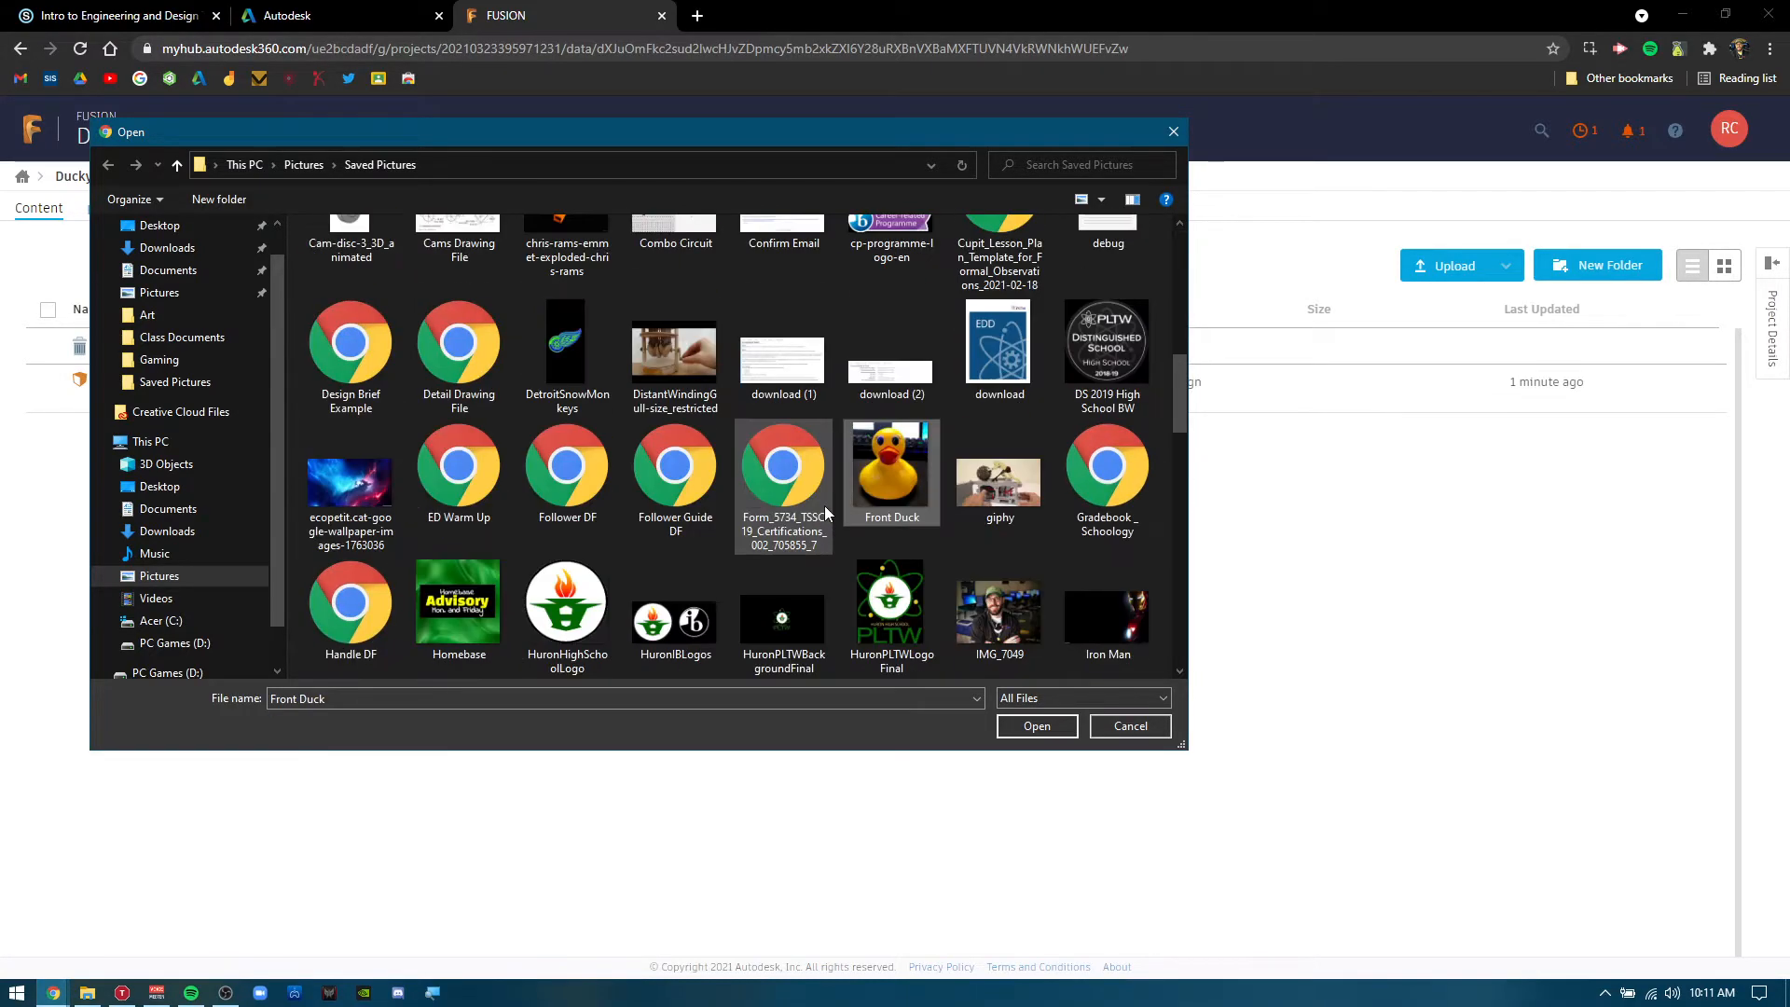
pyautogui.scroll(2, 826, 508)
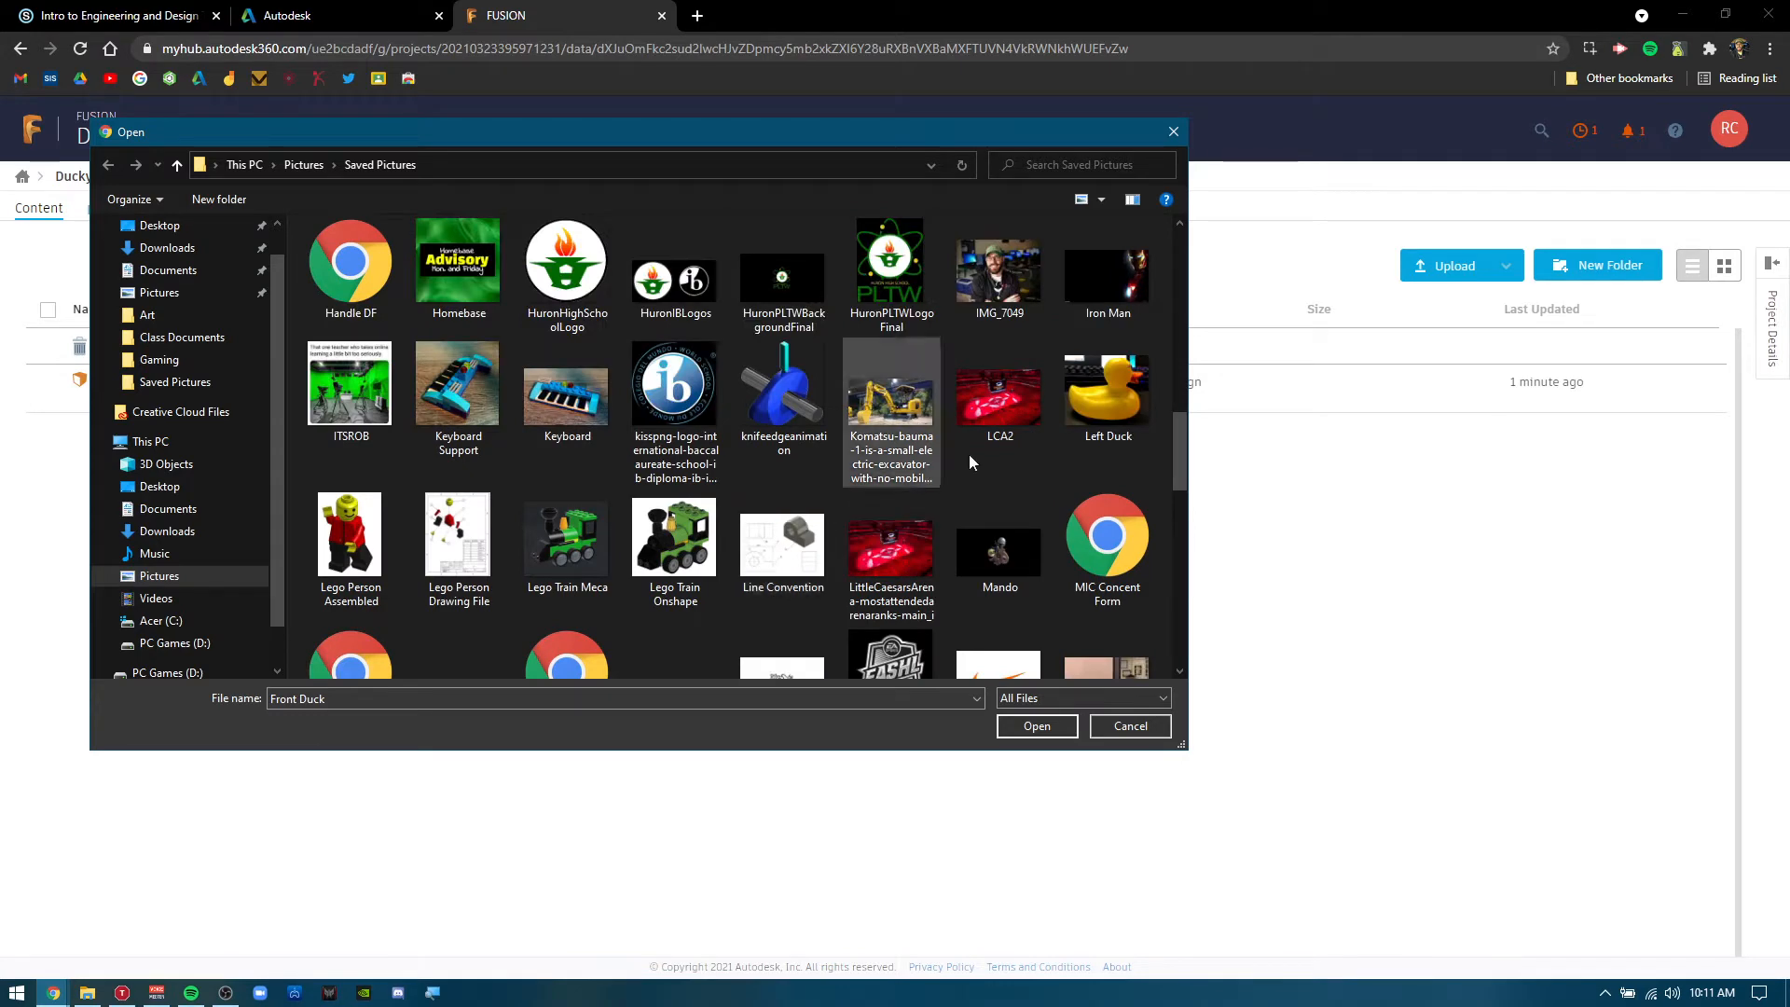
pyautogui.scroll(-5, 819, 502)
pyautogui.scroll(-5, 818, 494)
pyautogui.scroll(4, 526, 444)
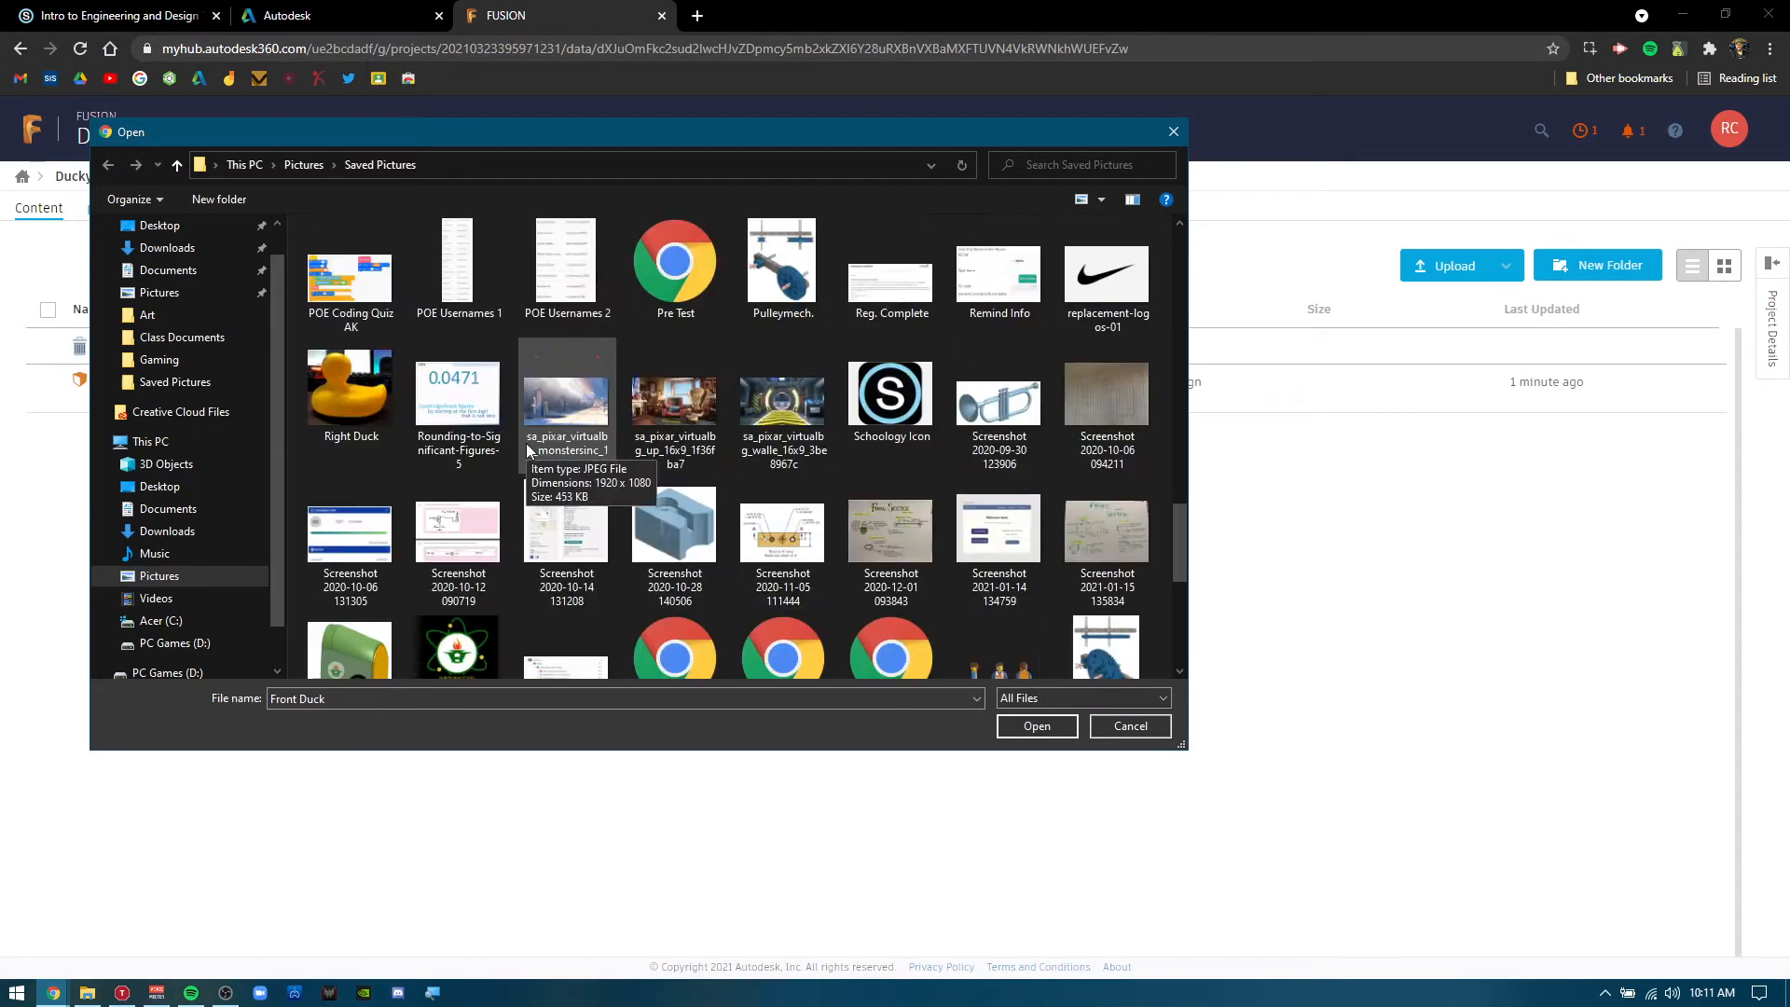
pyautogui.keyDown('ctrl'); pyautogui.click(372, 412); pyautogui.keyUp('ctrl')
pyautogui.scroll(-6, 790, 479)
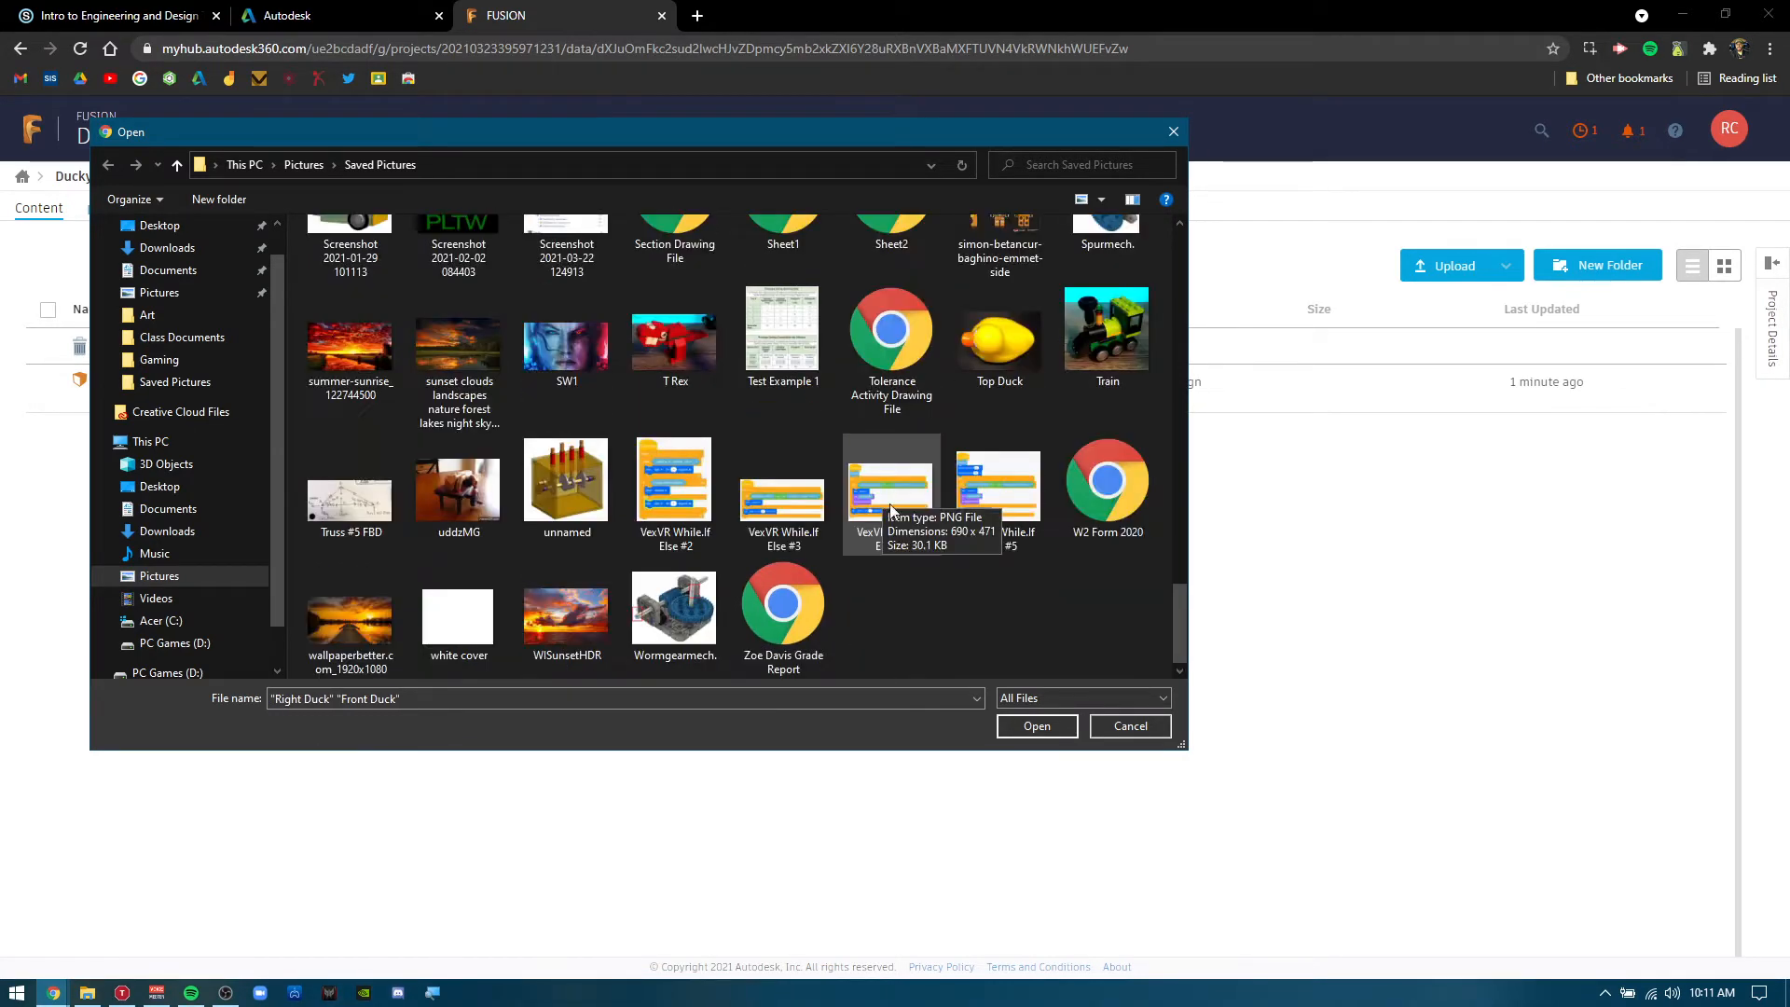
pyautogui.keyDown('ctrl'); pyautogui.click(1002, 356); pyautogui.keyUp('ctrl')
pyautogui.click(1018, 719)
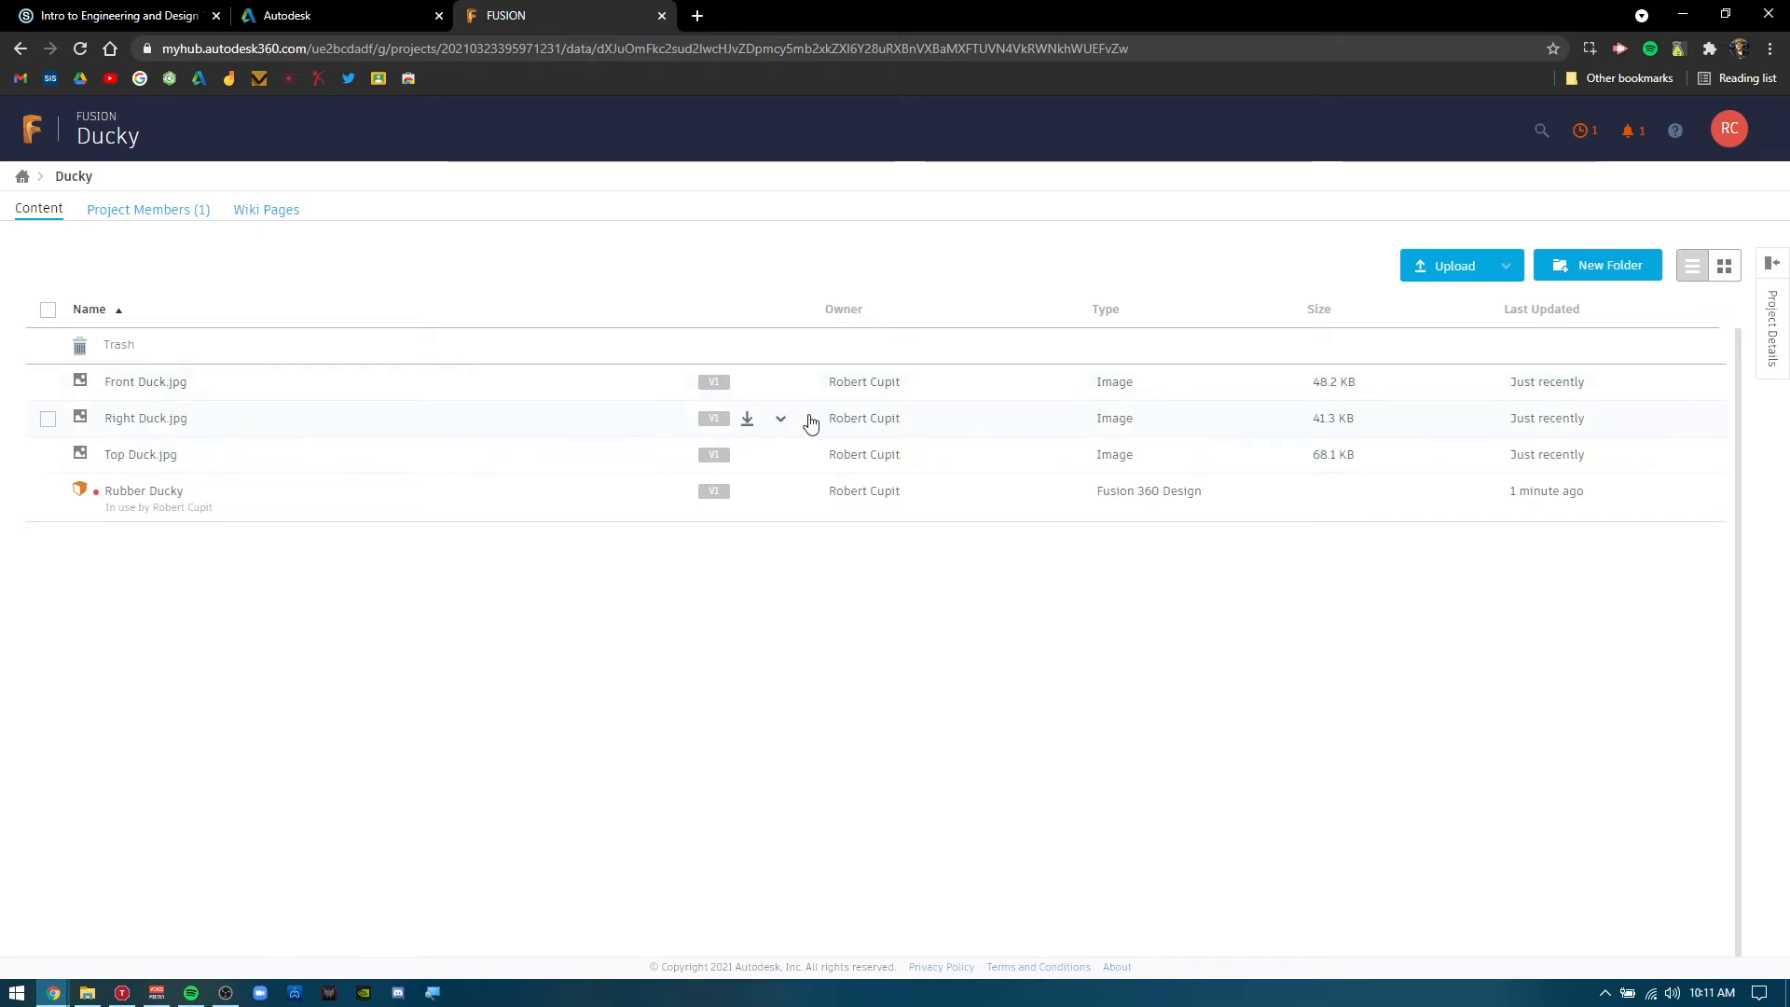
pyautogui.click(661, 15)
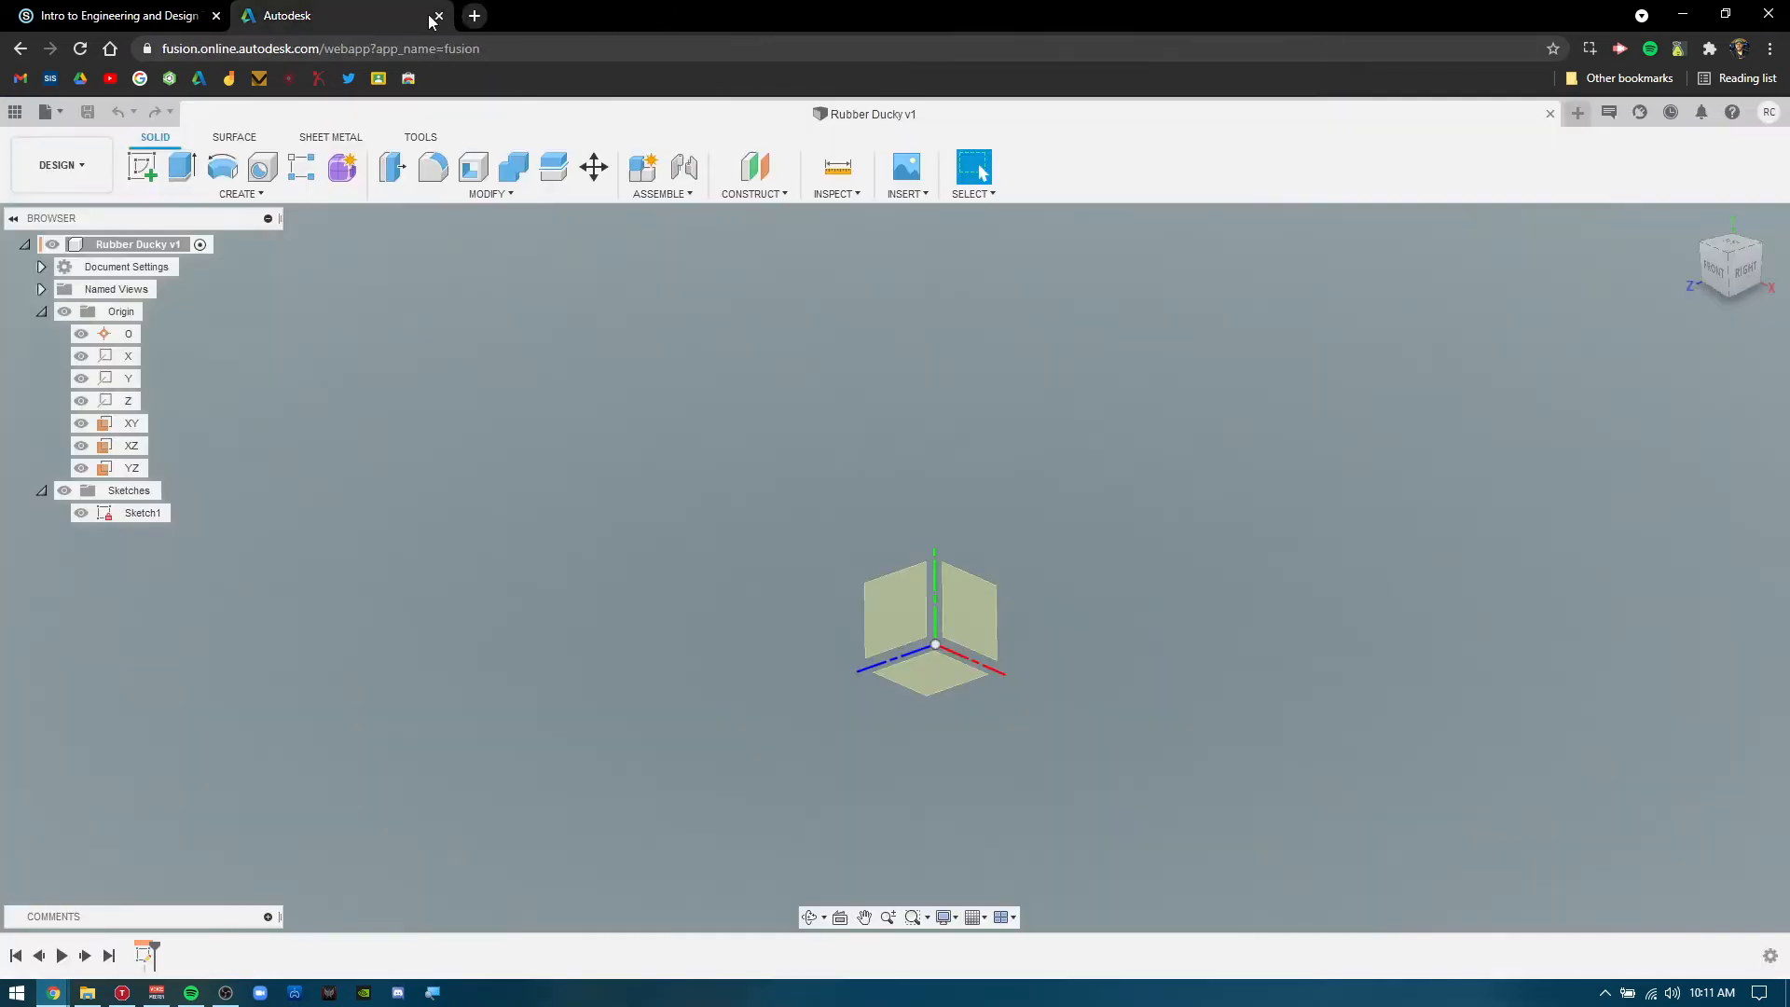
# Reopen the Ducky project on the web hub to review its contents and upload options, and return to the design.
pyautogui.click(53, 115)
pyautogui.click(147, 277)
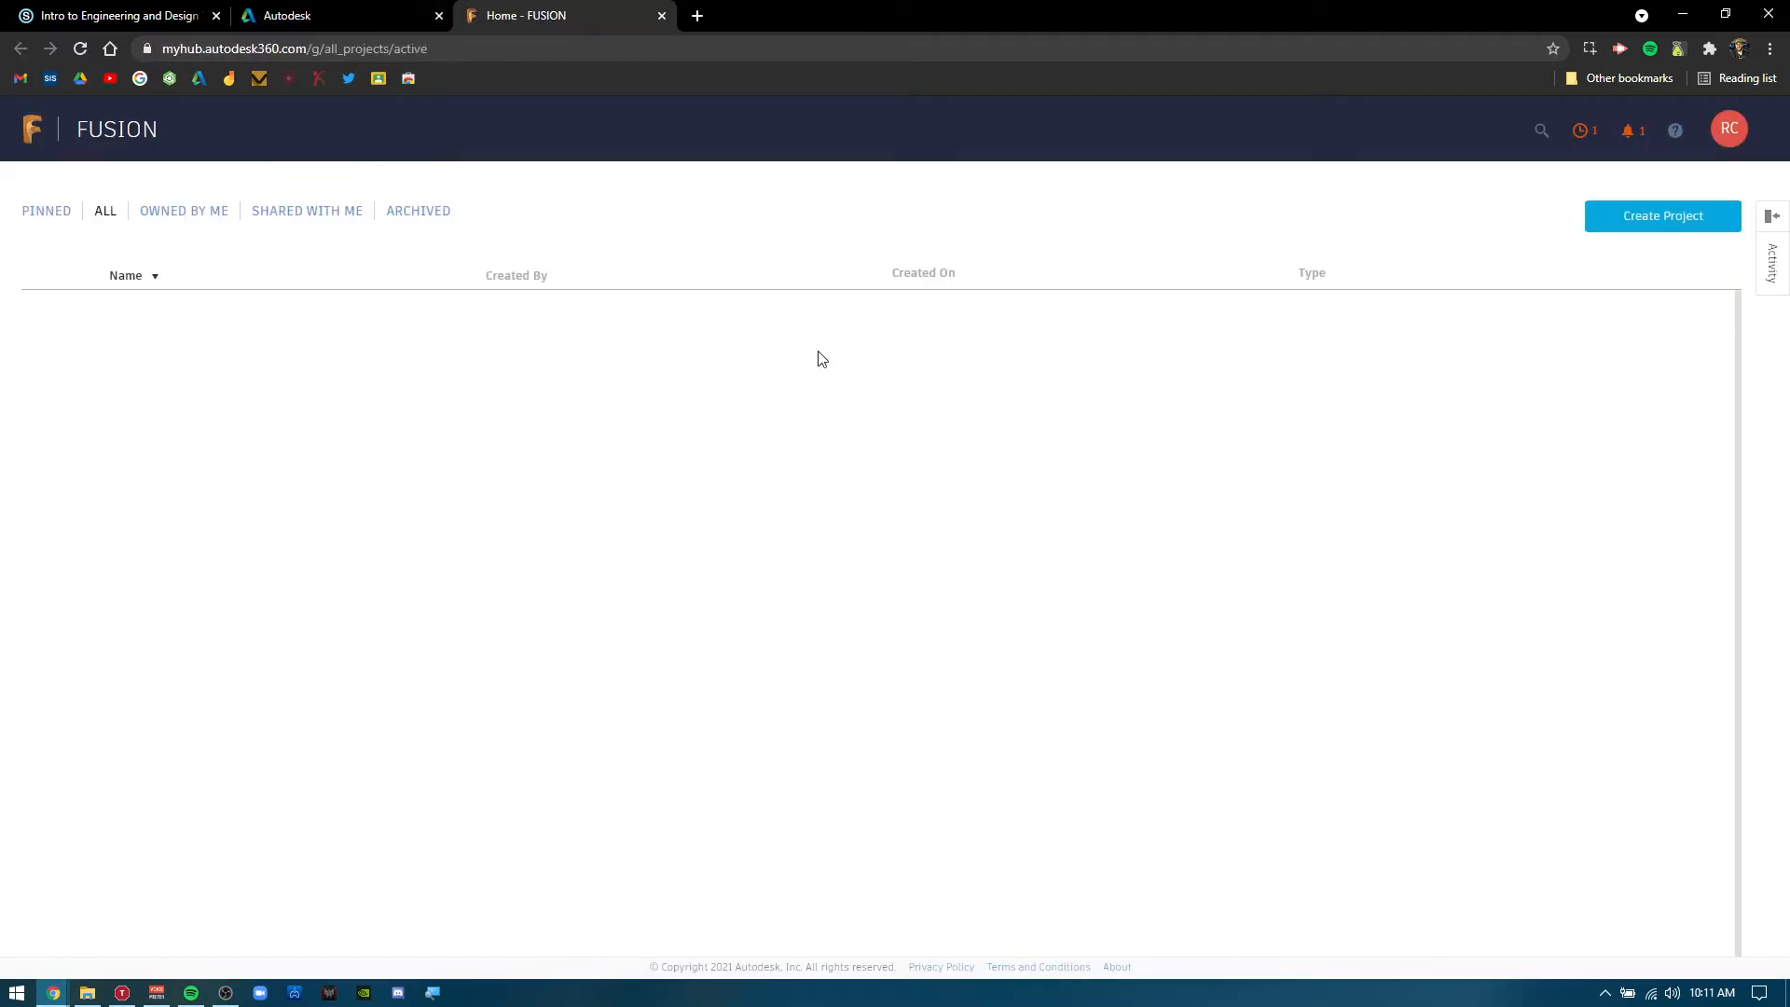
pyautogui.scroll(-5, 298, 695)
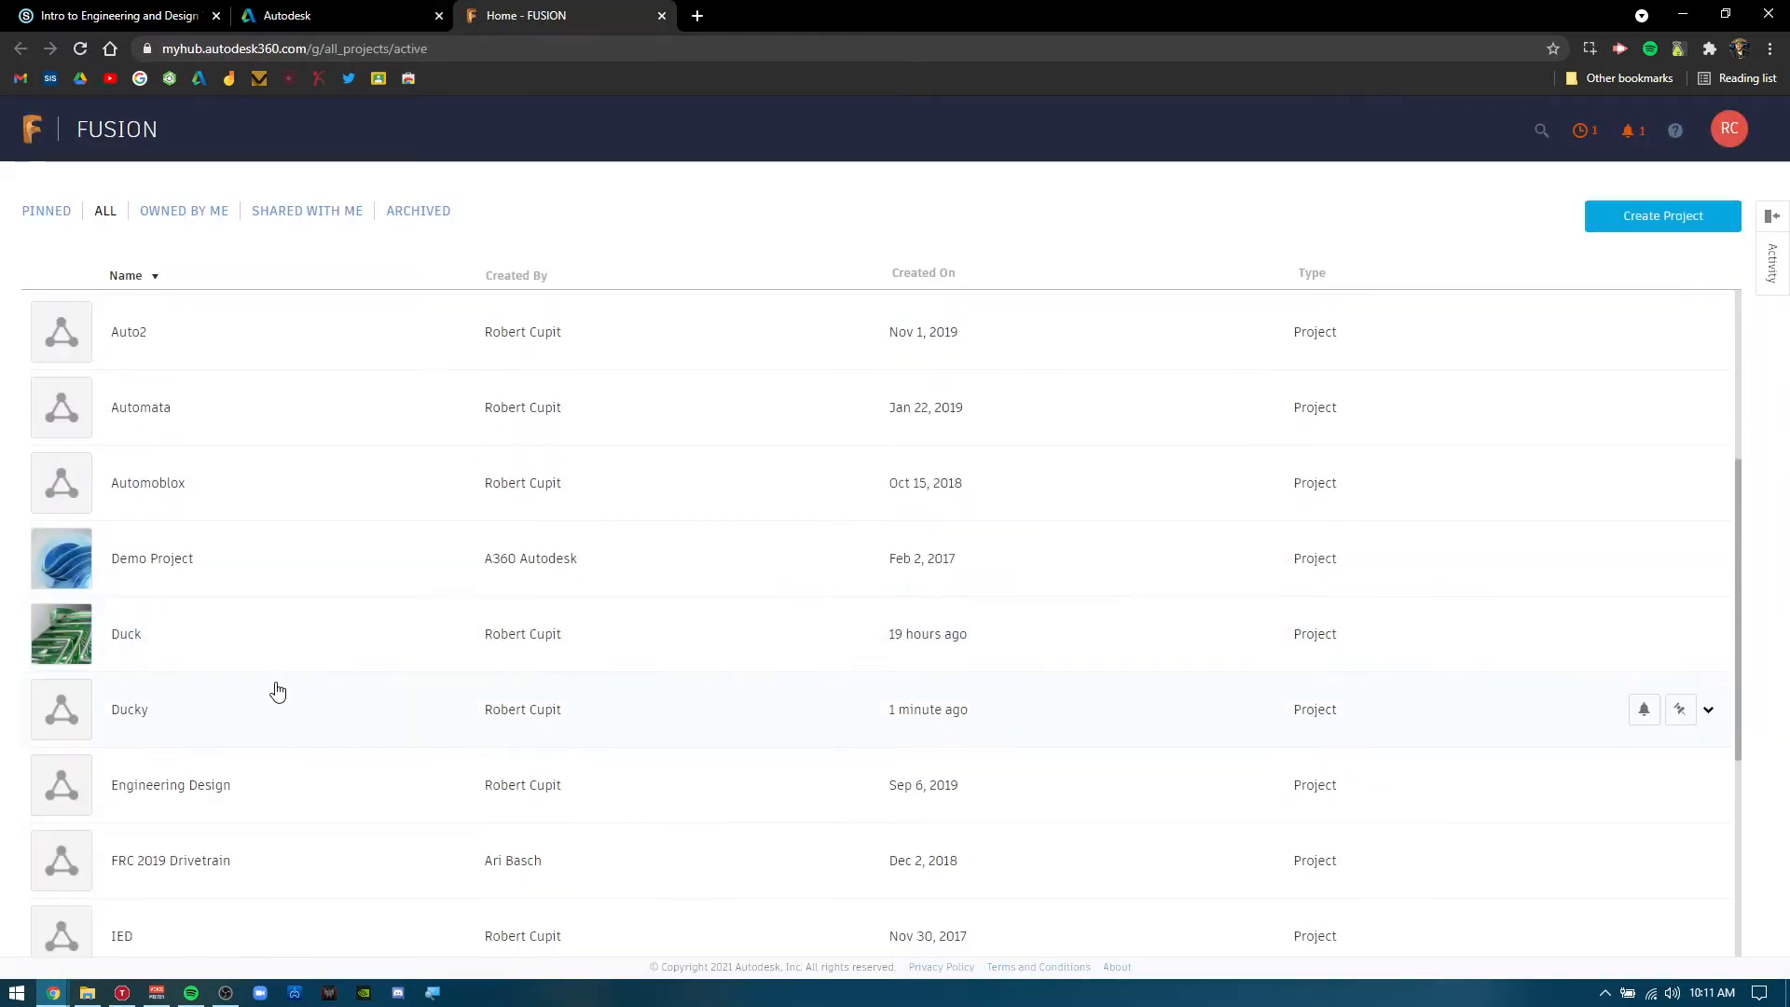
pyautogui.click(270, 699)
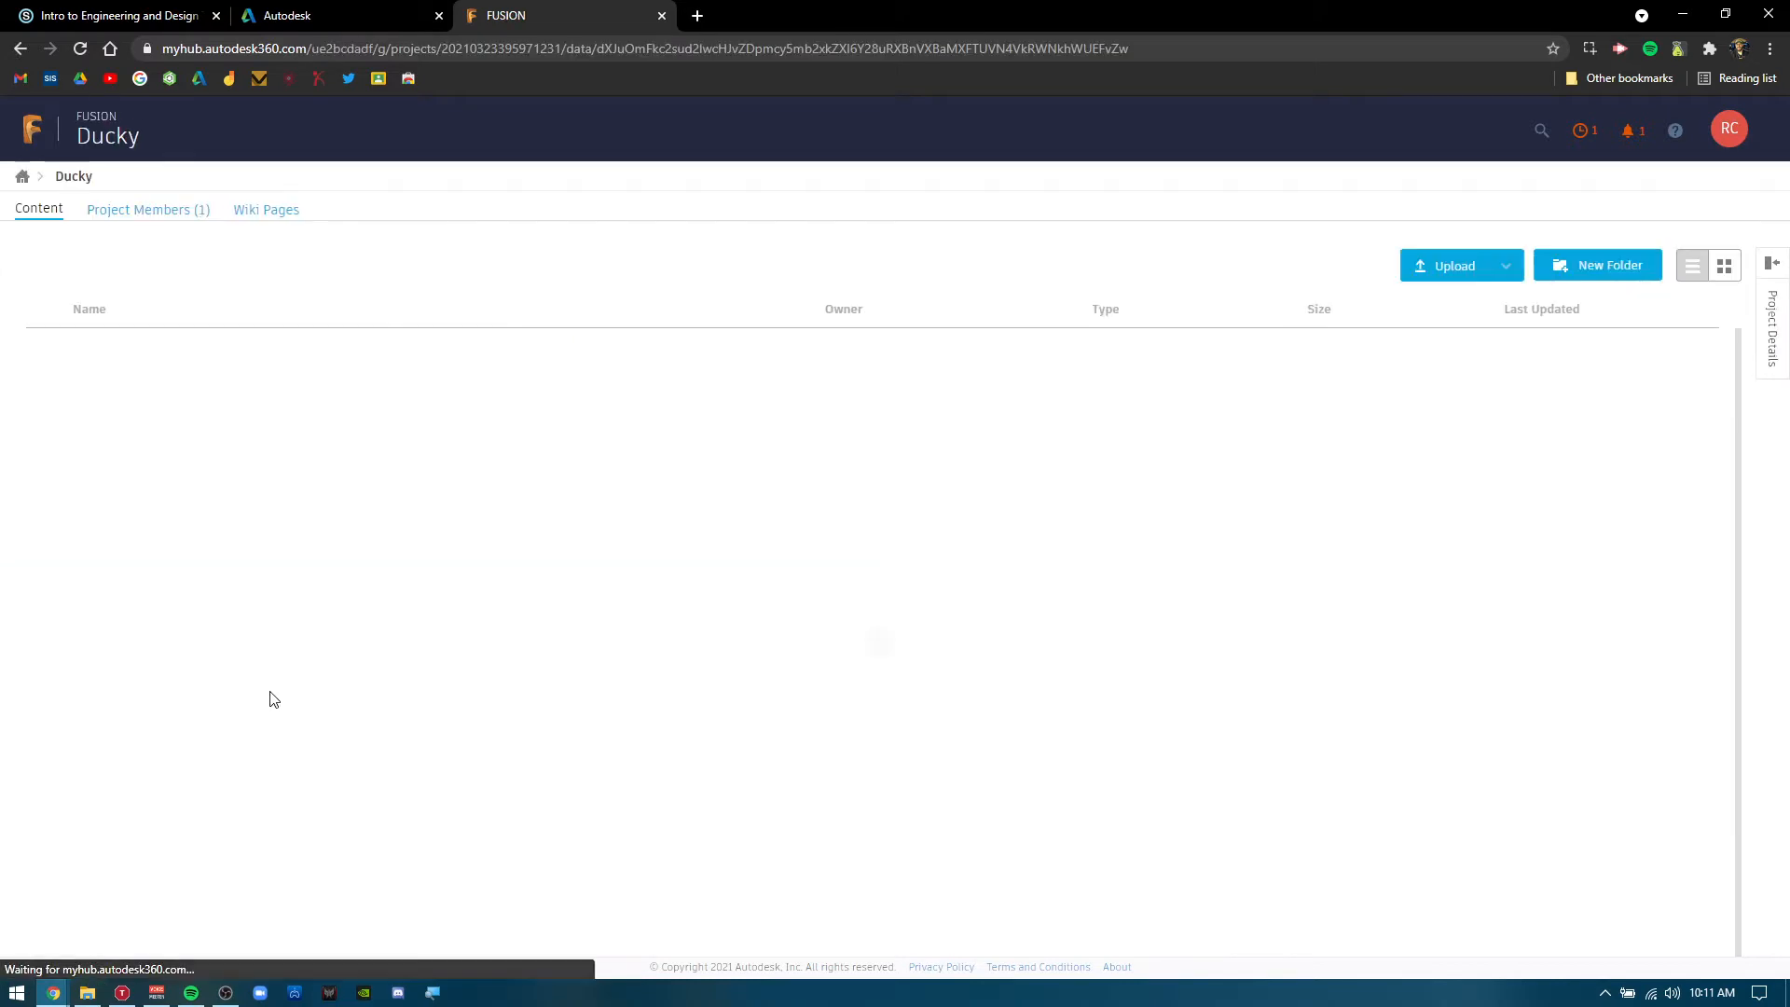
pyautogui.click(1428, 279)
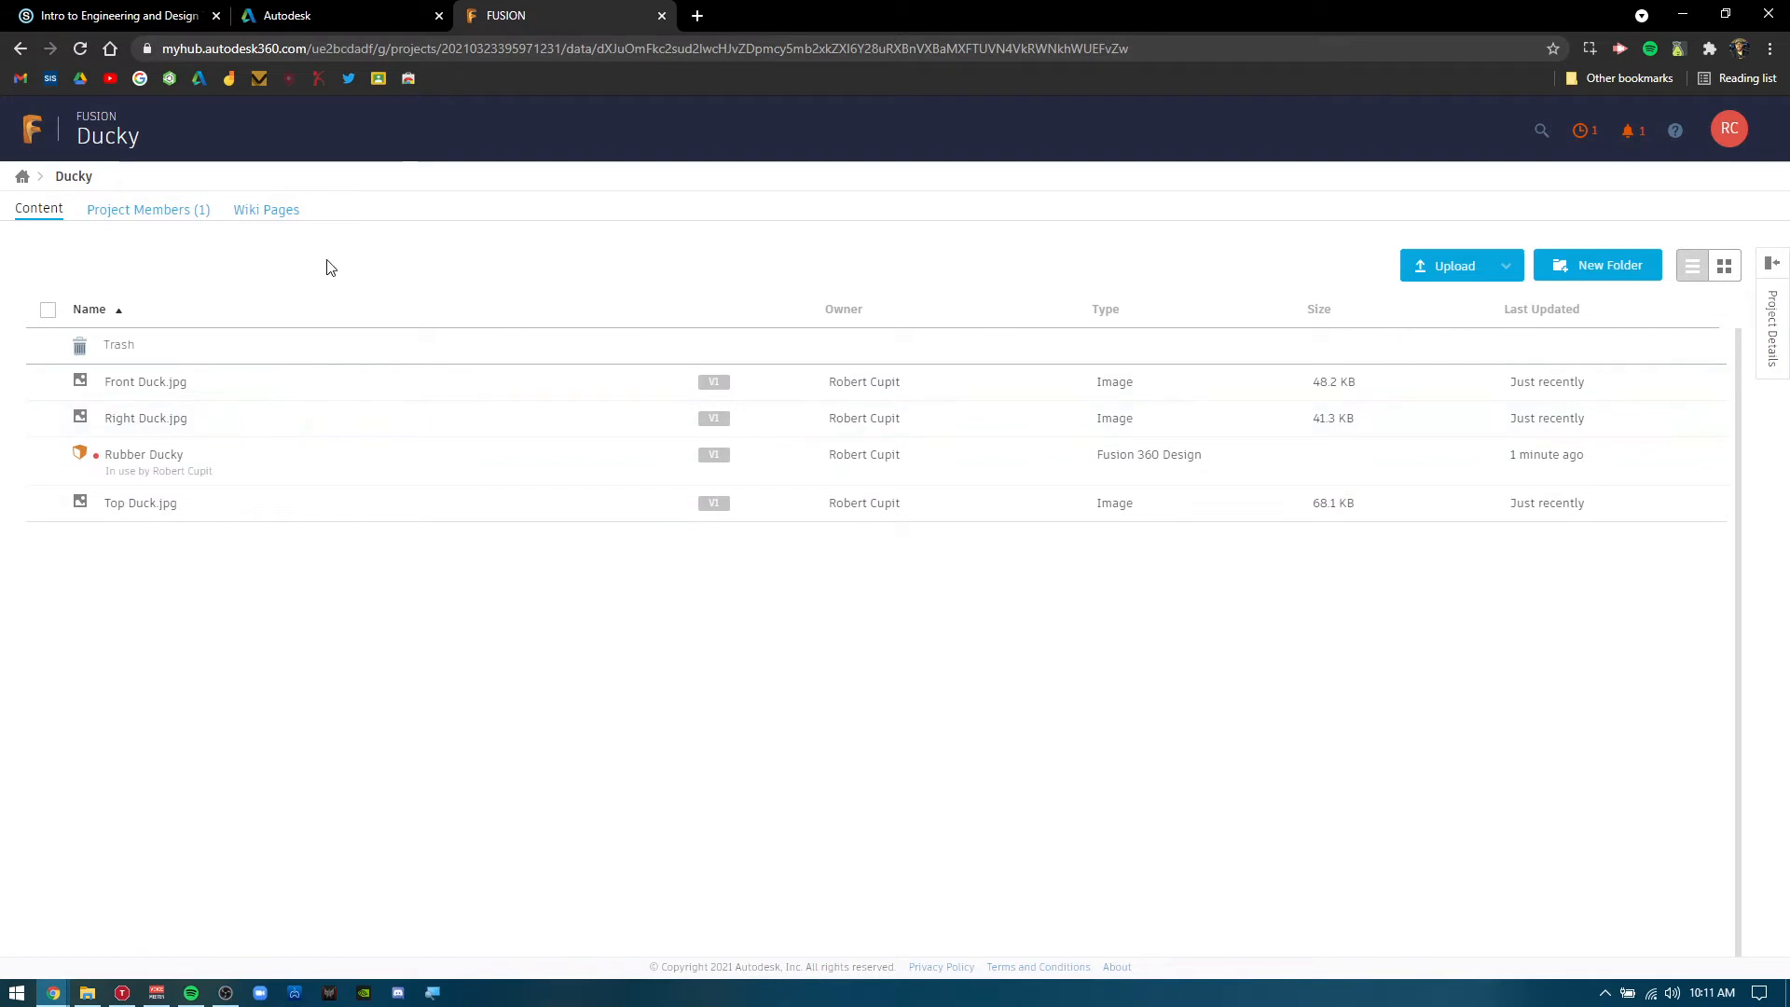
pyautogui.click(339, 19)
pyautogui.click(660, 17)
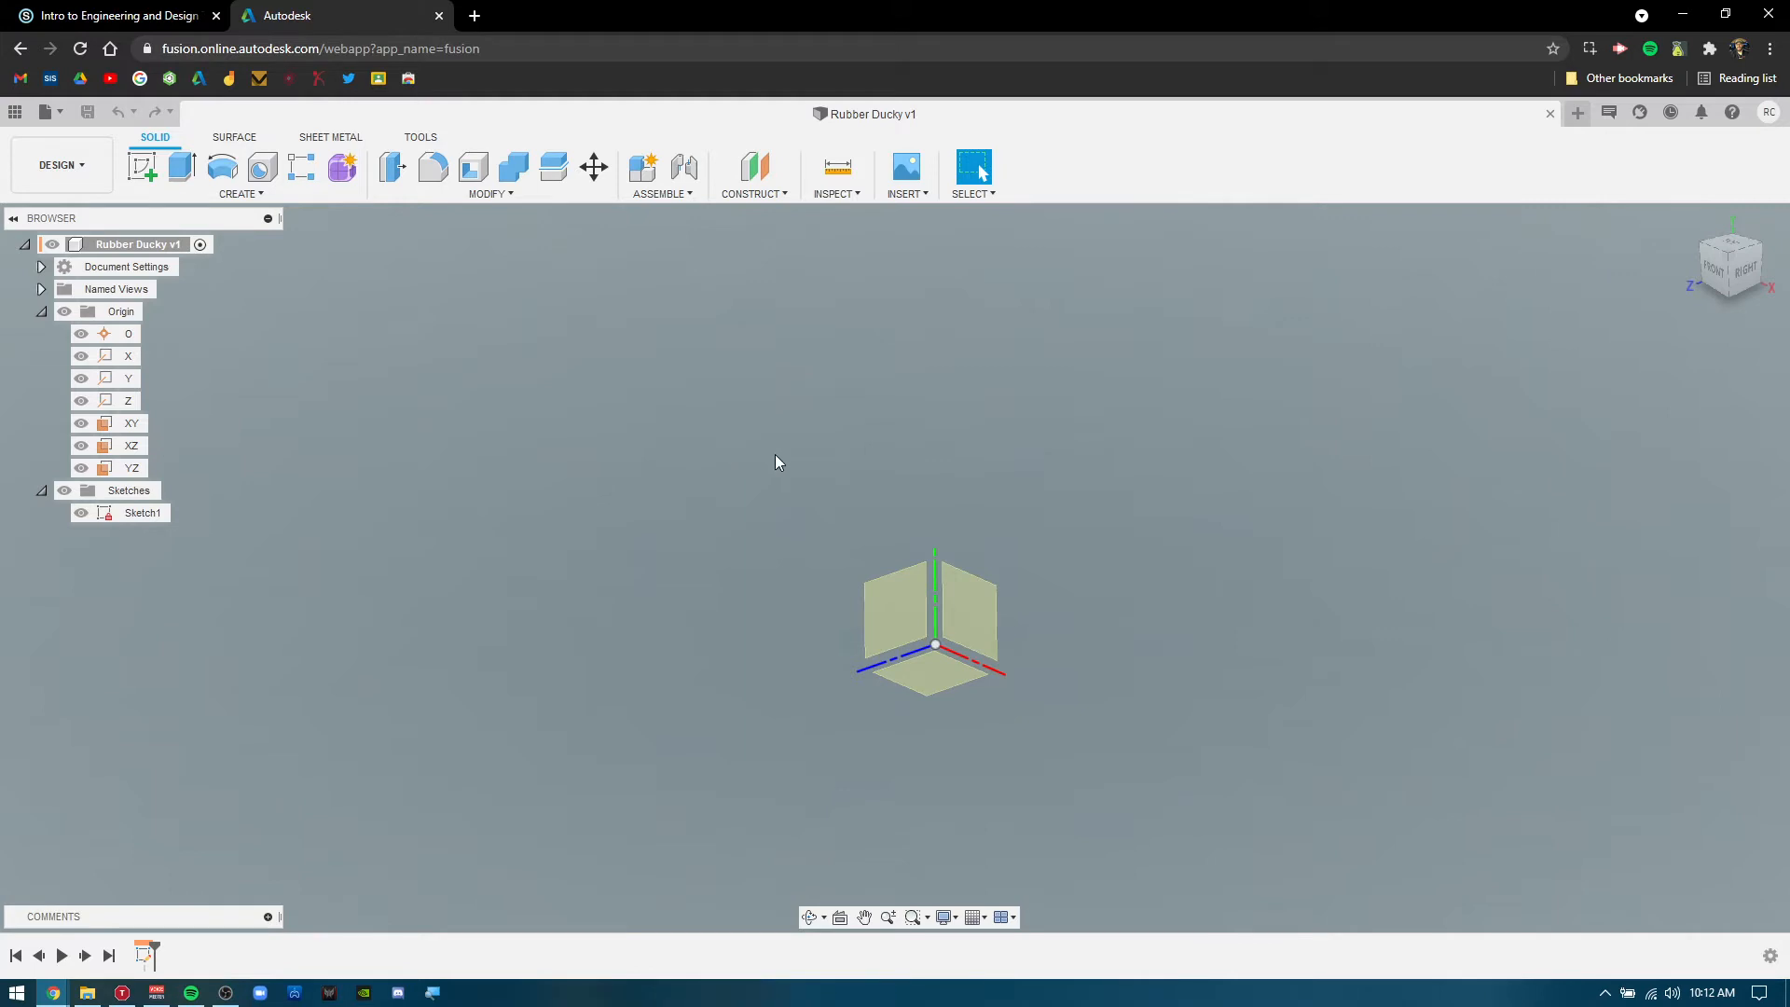
# Insert Front Duck.jpg from the Ducky project as a canvas on the XY plane.
pyautogui.click(914, 196)
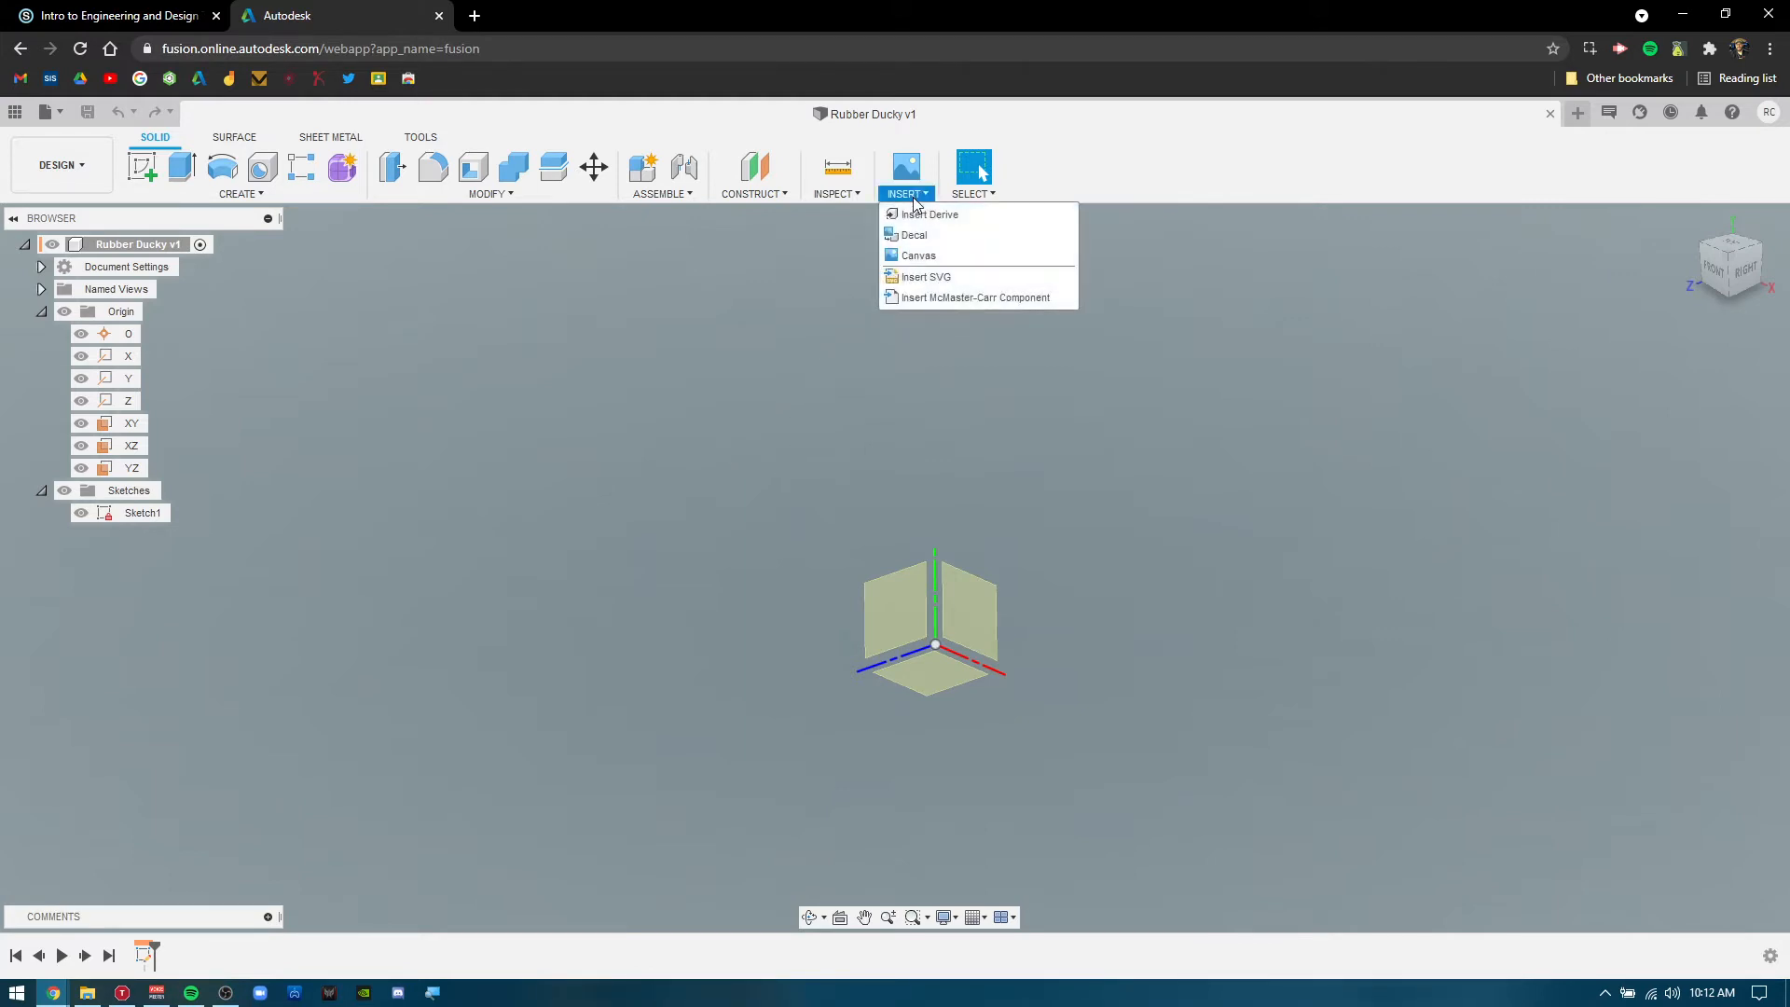
pyautogui.click(921, 255)
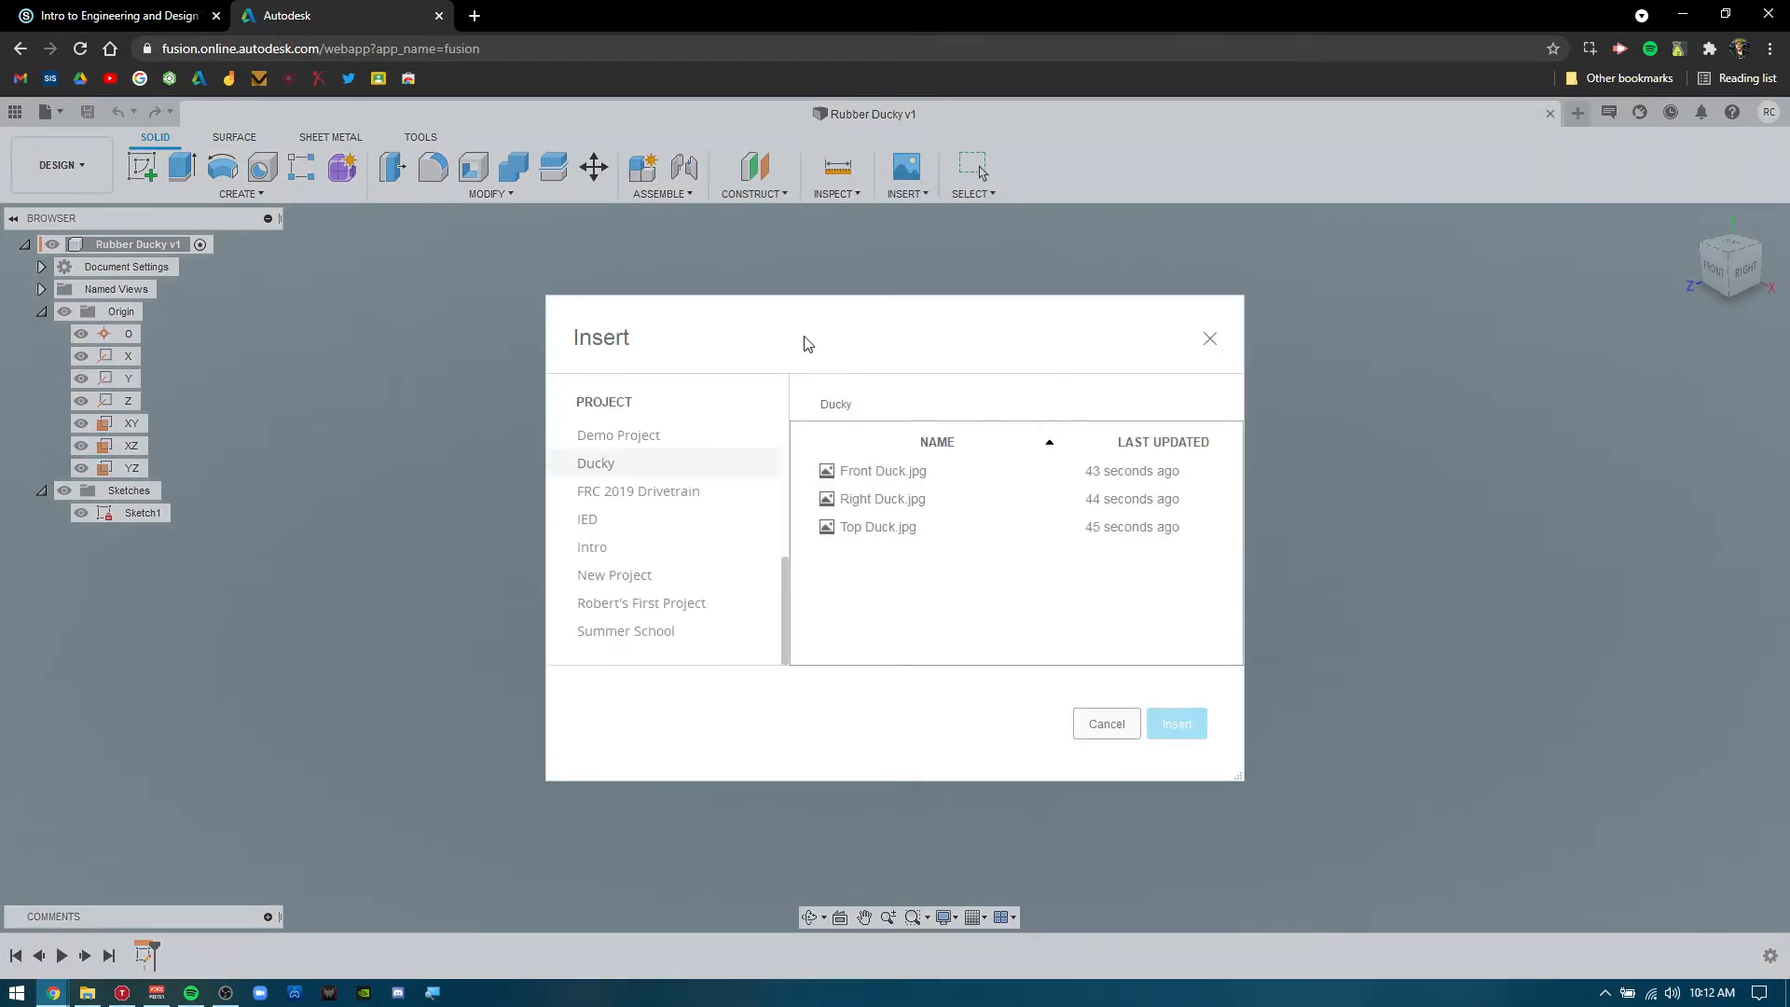
pyautogui.moveTo(790, 325); pyautogui.dragTo(732, 301)
pyautogui.scroll(5, 647, 535)
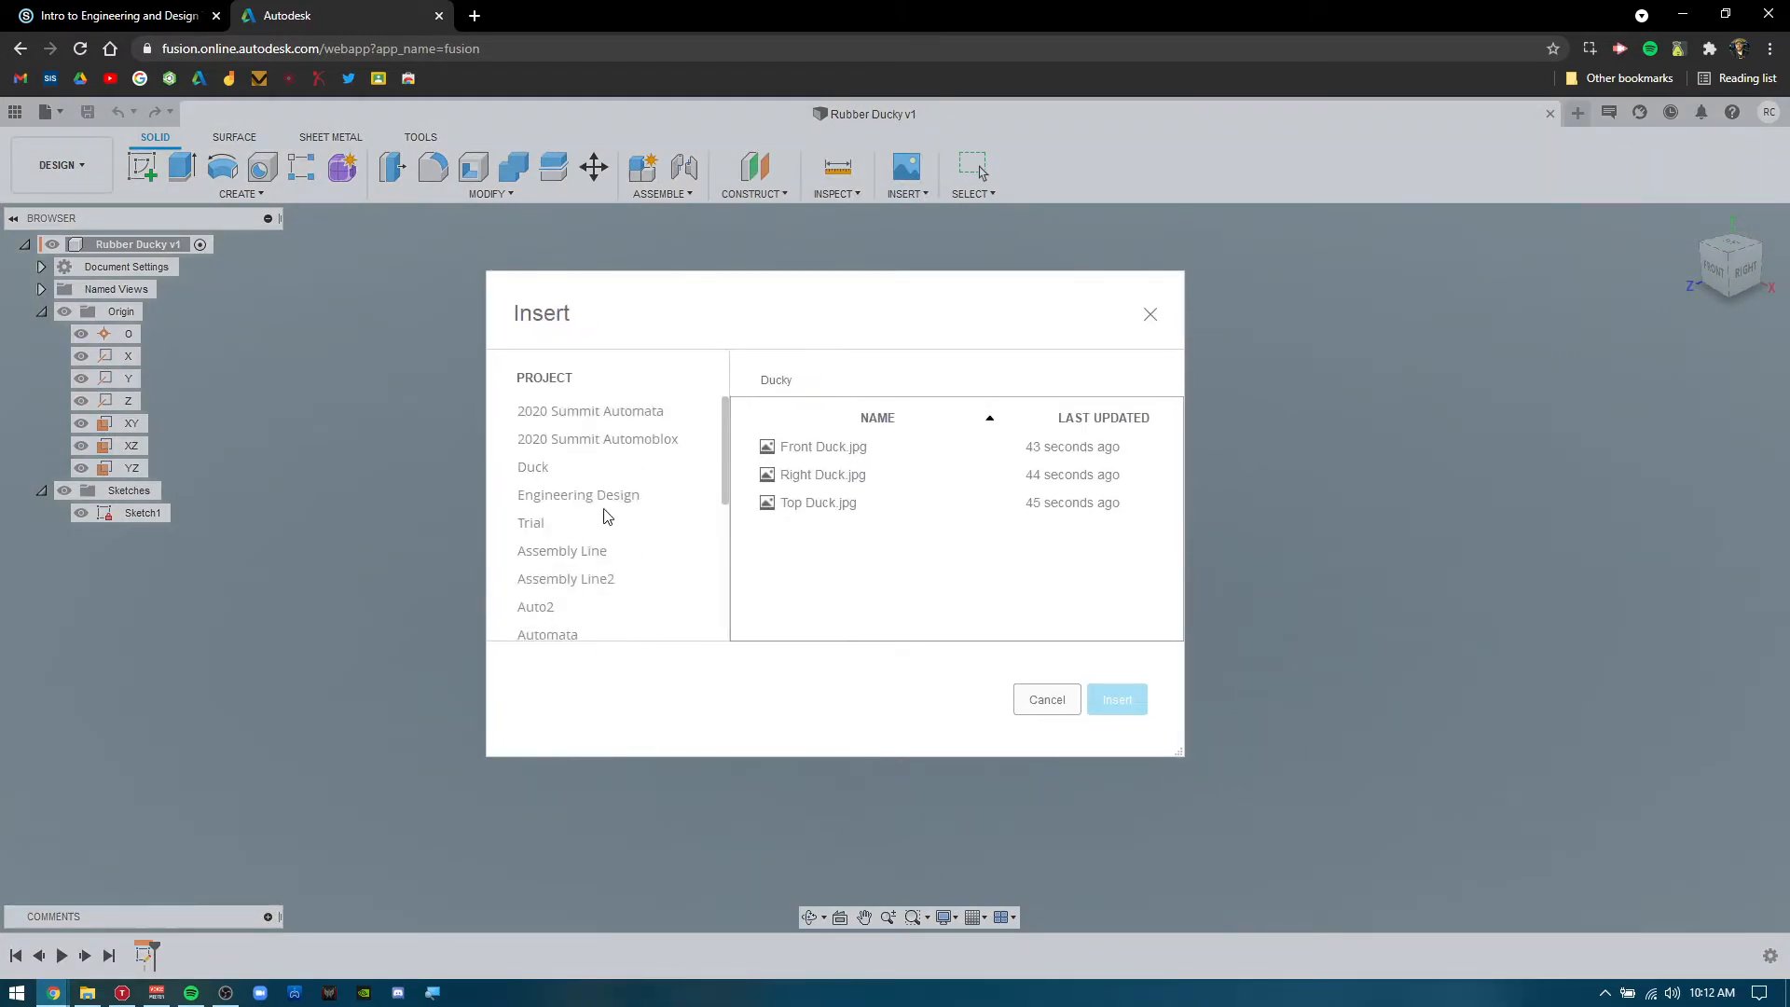
pyautogui.scroll(-3, 576, 529)
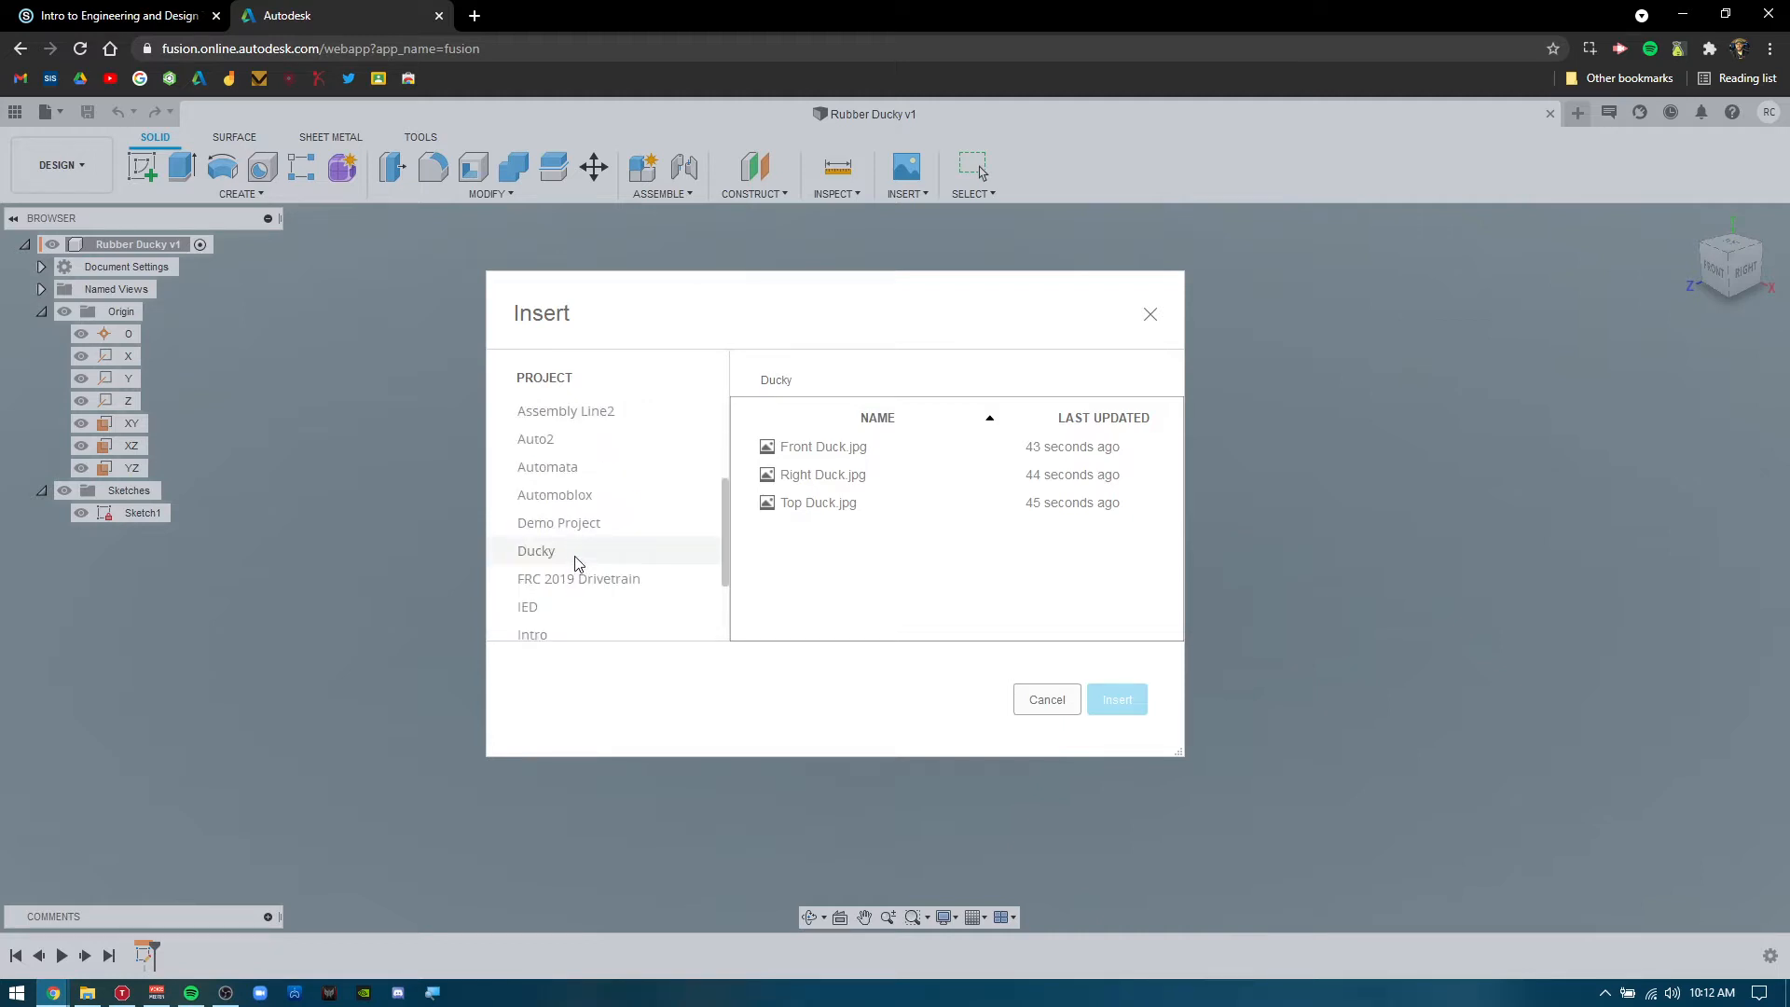
pyautogui.click(840, 452)
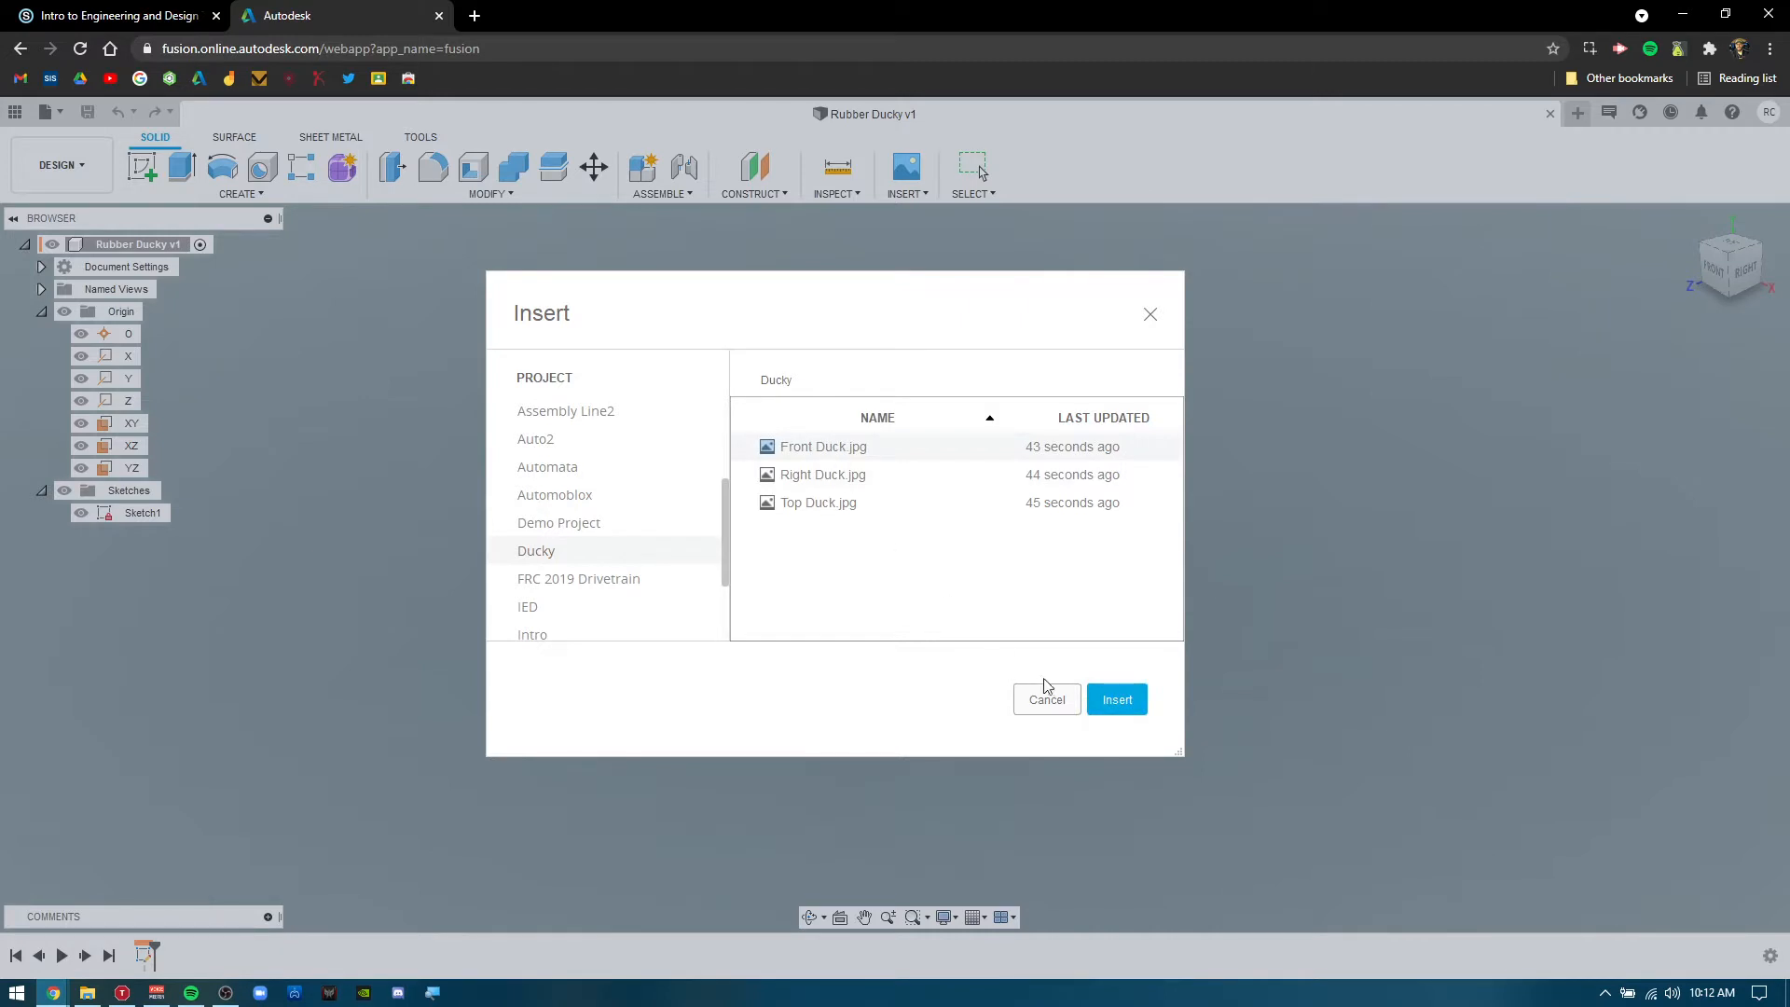
pyautogui.click(1112, 701)
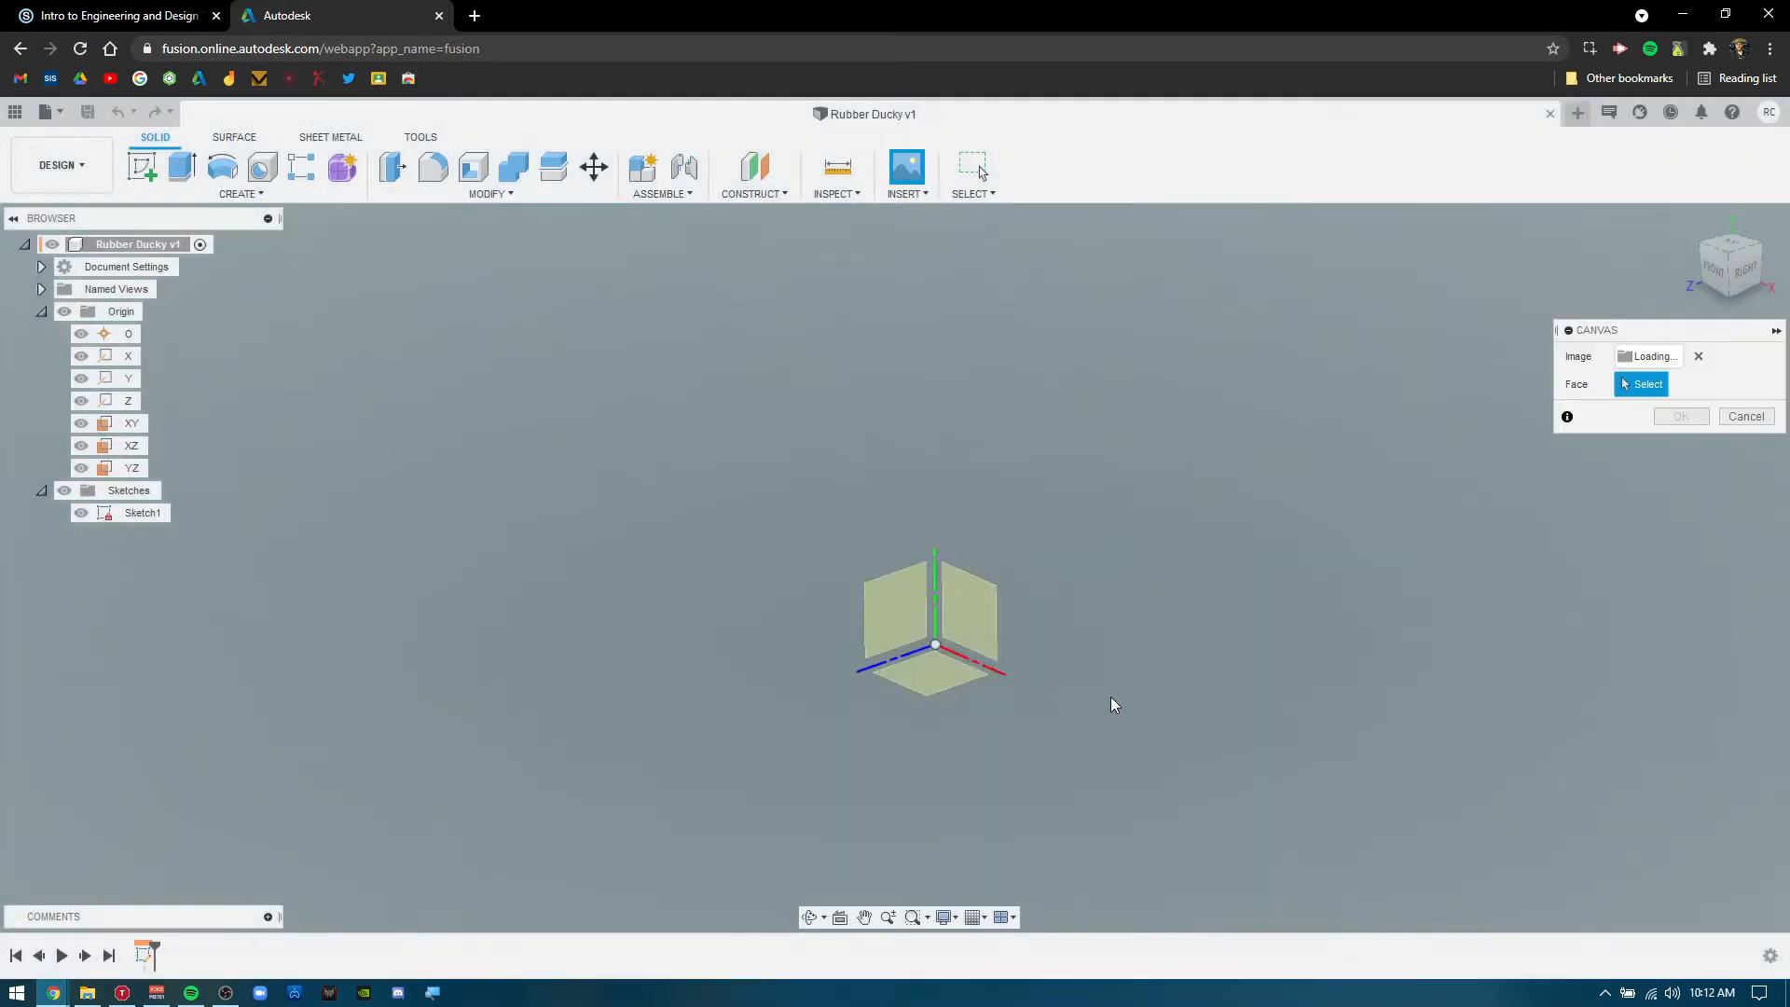
pyautogui.click(978, 613)
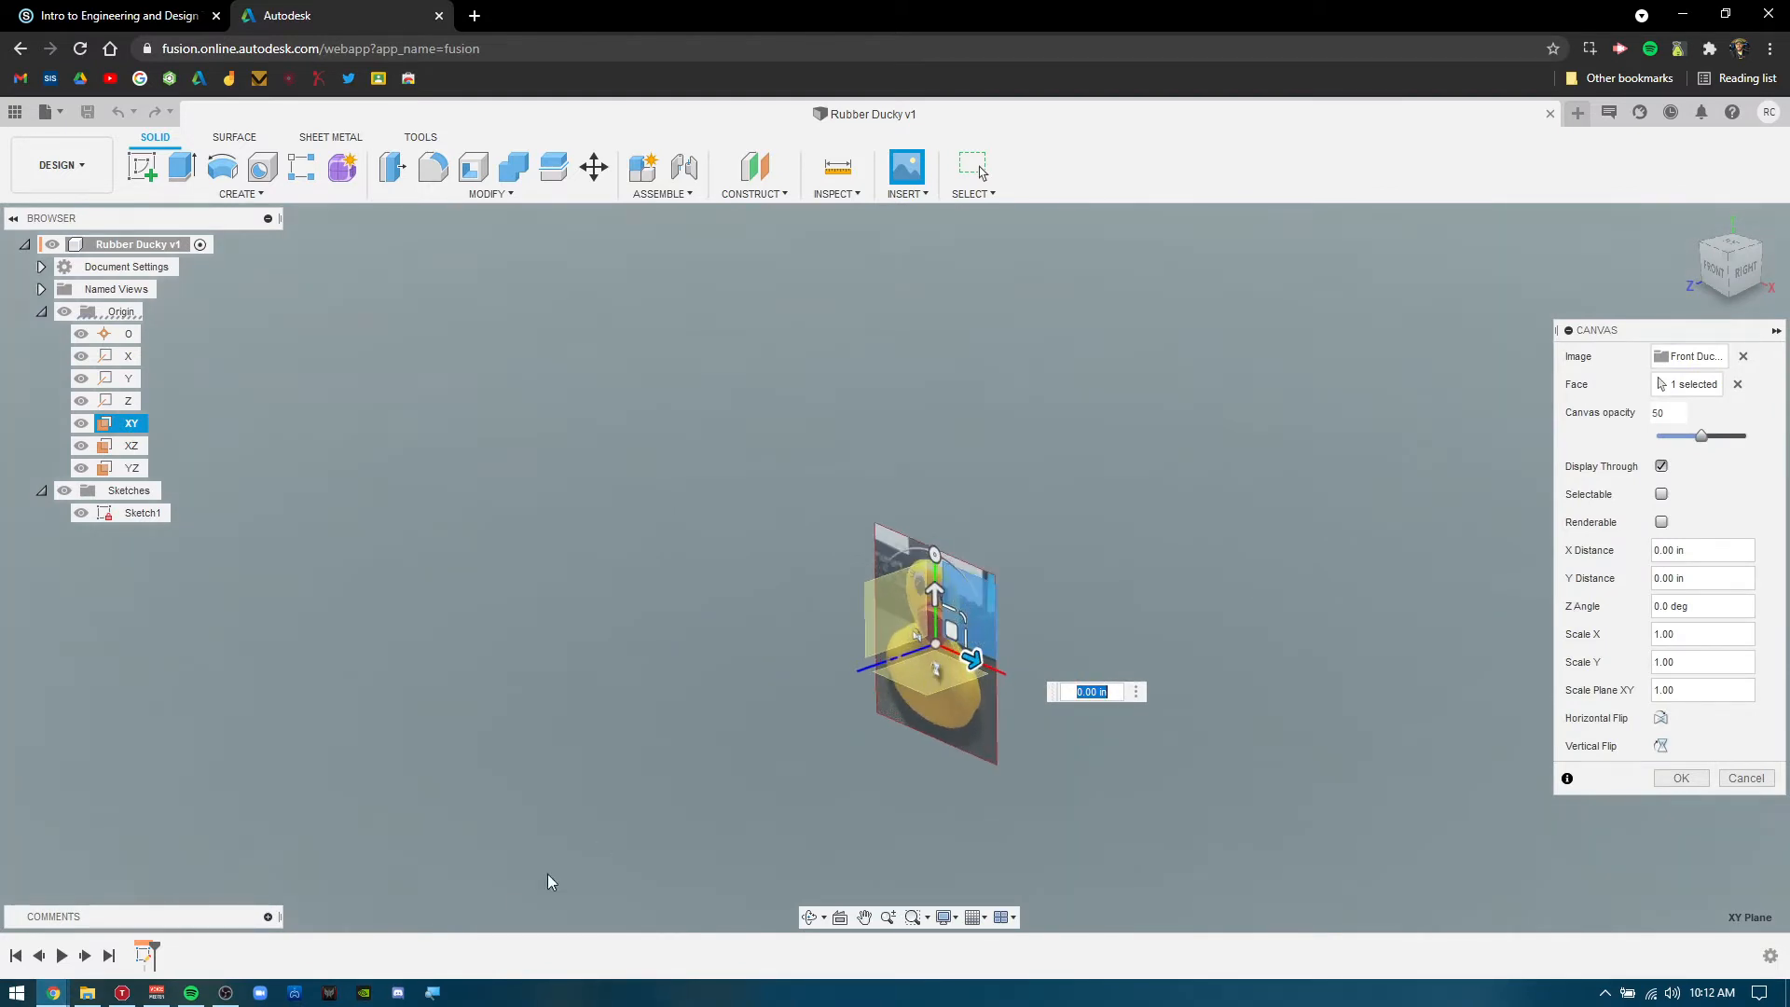
# Scale the Front Duck canvas uniformly to about 1.394.
pyautogui.click(440, 993)
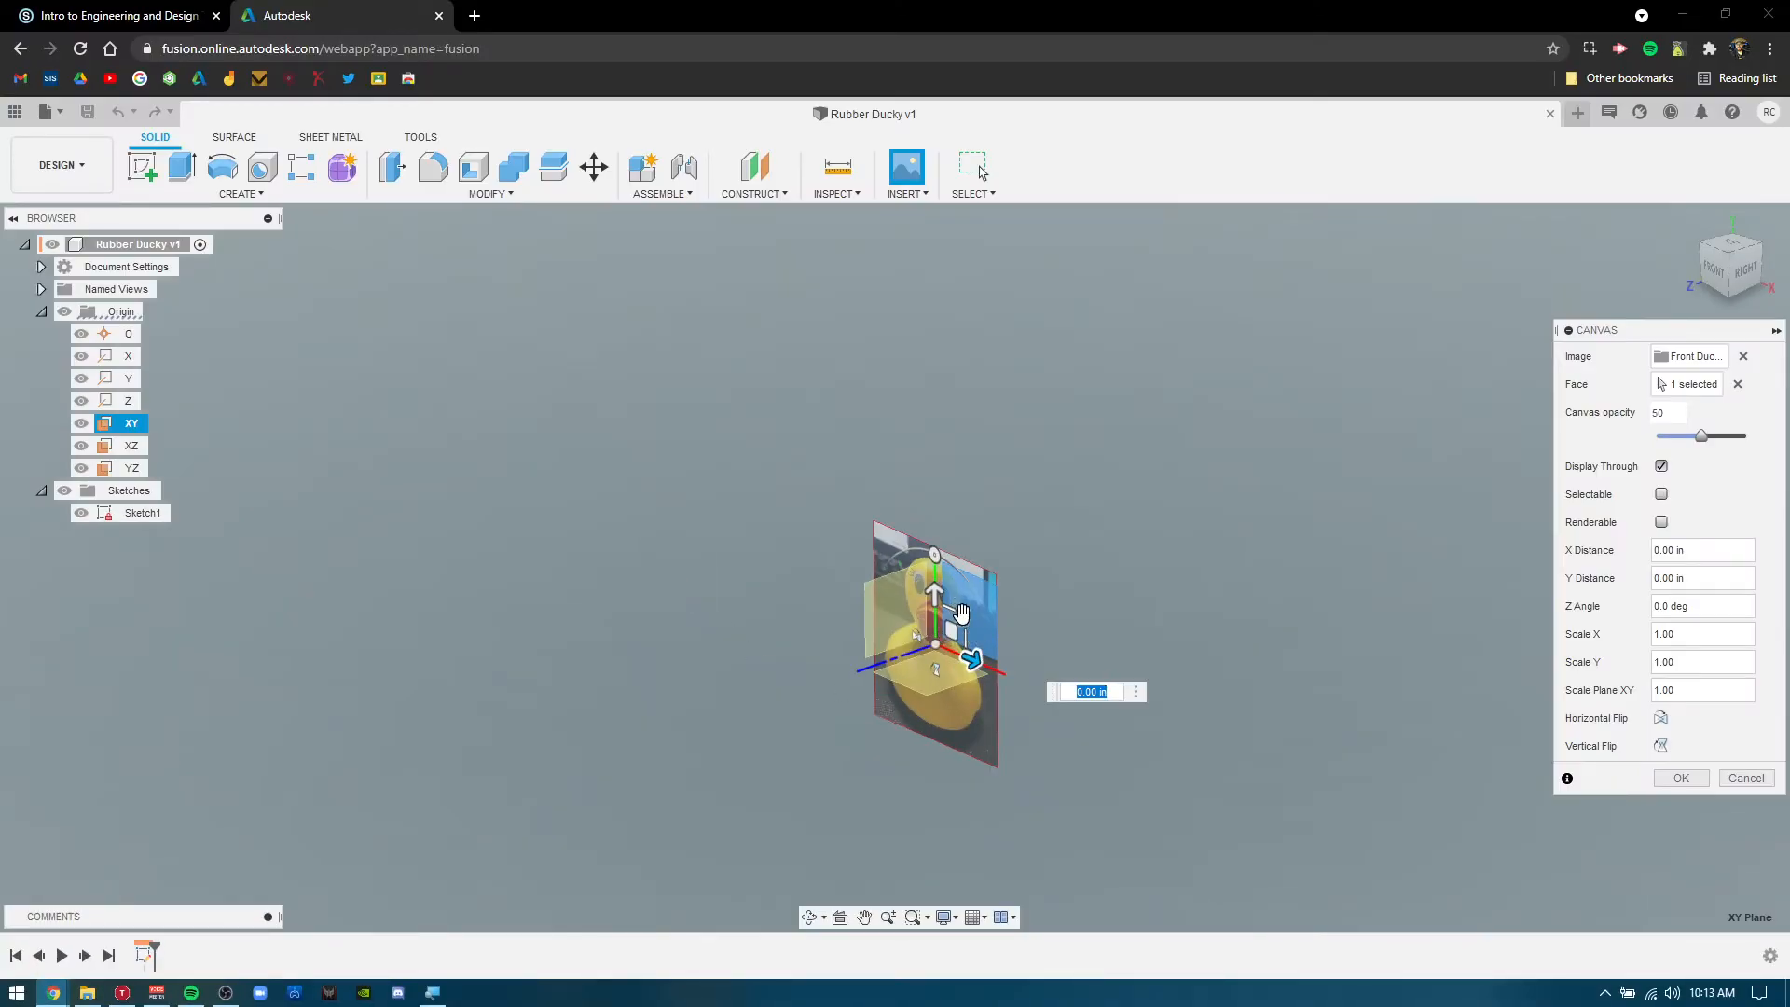
pyautogui.moveTo(964, 613); pyautogui.dragTo(839, 662)
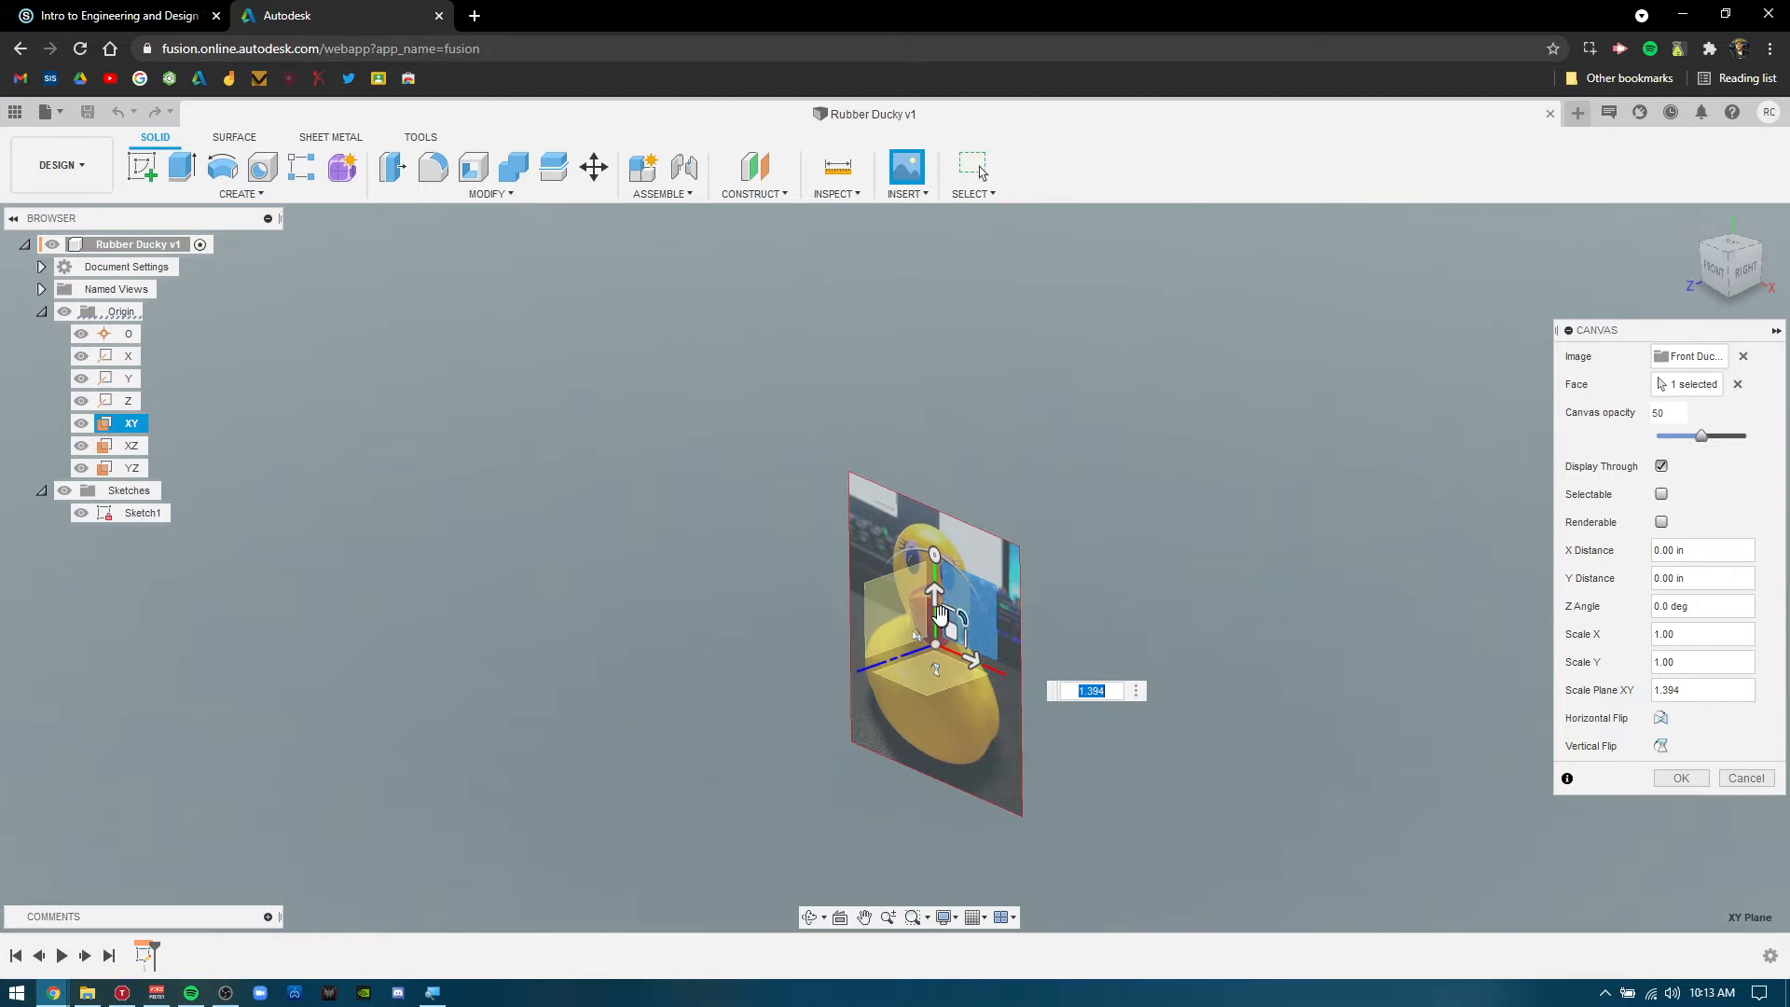
pyautogui.moveTo(933, 590)
pyautogui.mouseDown()
pyautogui.moveTo(938, 512)
pyautogui.moveTo(940, 592)
pyautogui.mouseUp()
pyautogui.moveTo(1193, 596)
pyautogui.keyDown('shift'); pyautogui.mouseDown(button='middle')
pyautogui.moveTo(1239, 583)
pyautogui.moveTo(1185, 601)
pyautogui.mouseUp(button='middle'); pyautogui.keyUp('shift')
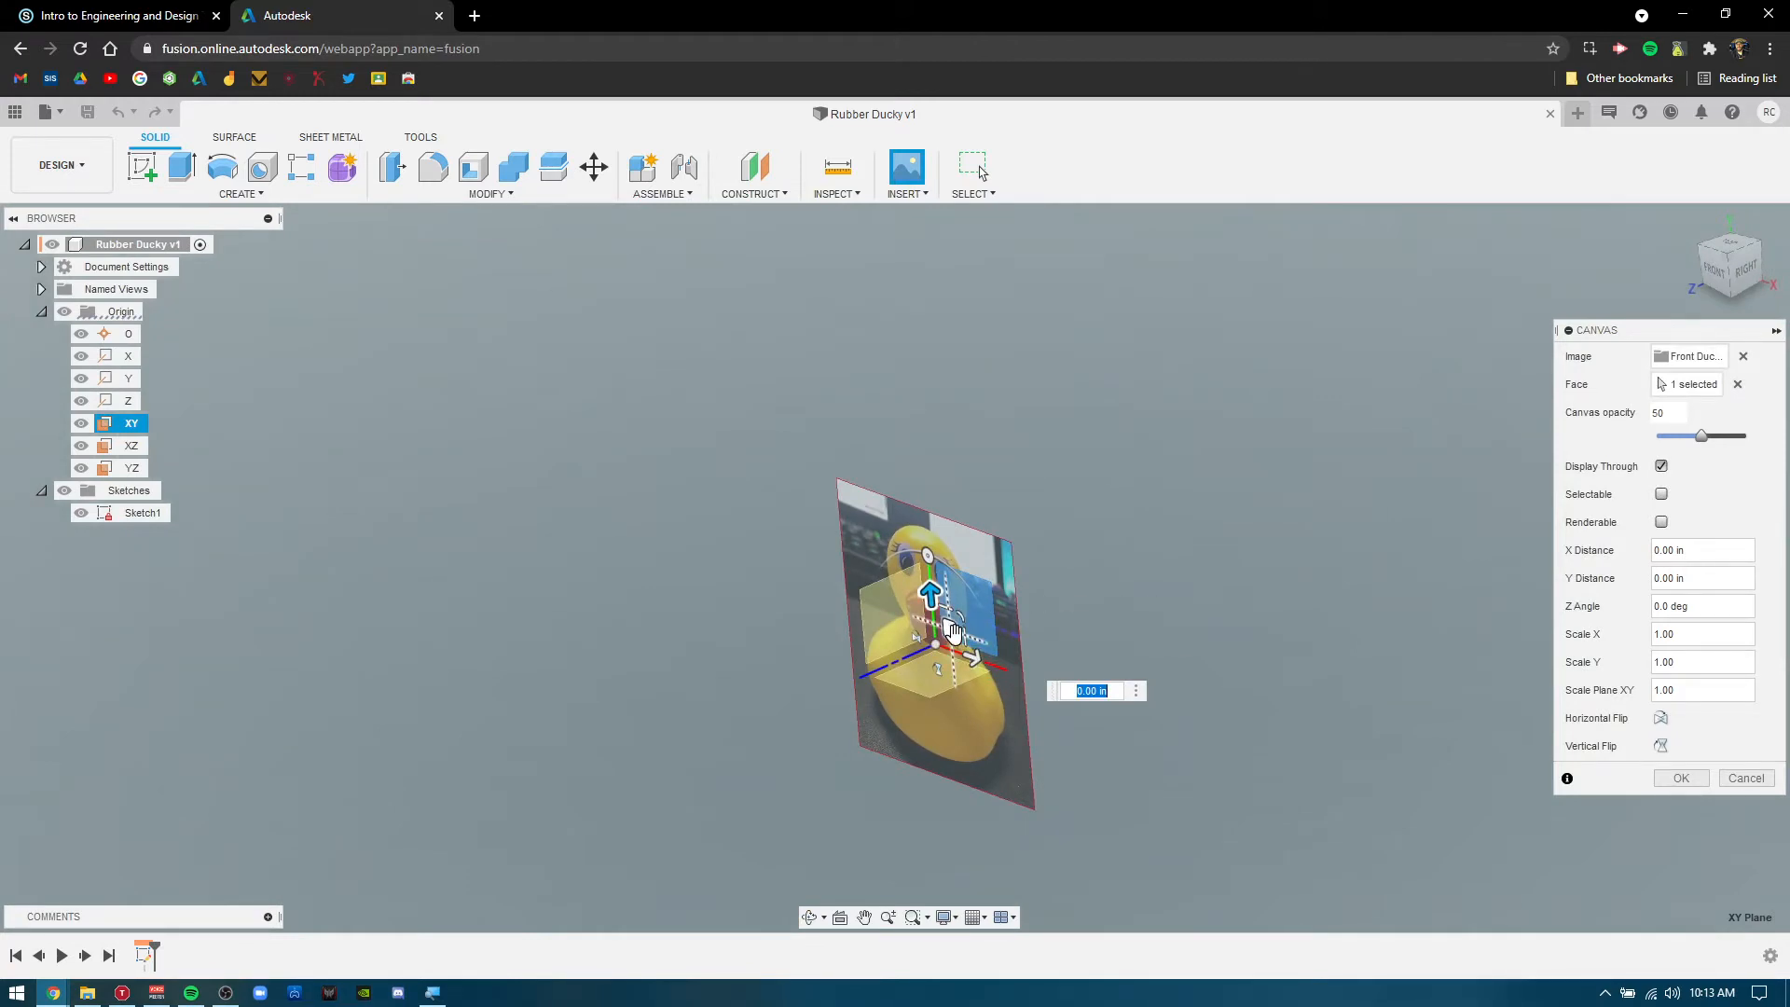
# Shift the Front Duck canvas about 0.025 in along X and -0.046 in along Y, finish it, and expand the Canvases folder.
pyautogui.moveTo(951, 630)
pyautogui.mouseDown()
pyautogui.moveTo(862, 604)
pyautogui.moveTo(1012, 529)
pyautogui.moveTo(1004, 685)
pyautogui.moveTo(924, 638)
pyautogui.moveTo(959, 638)
pyautogui.mouseUp()
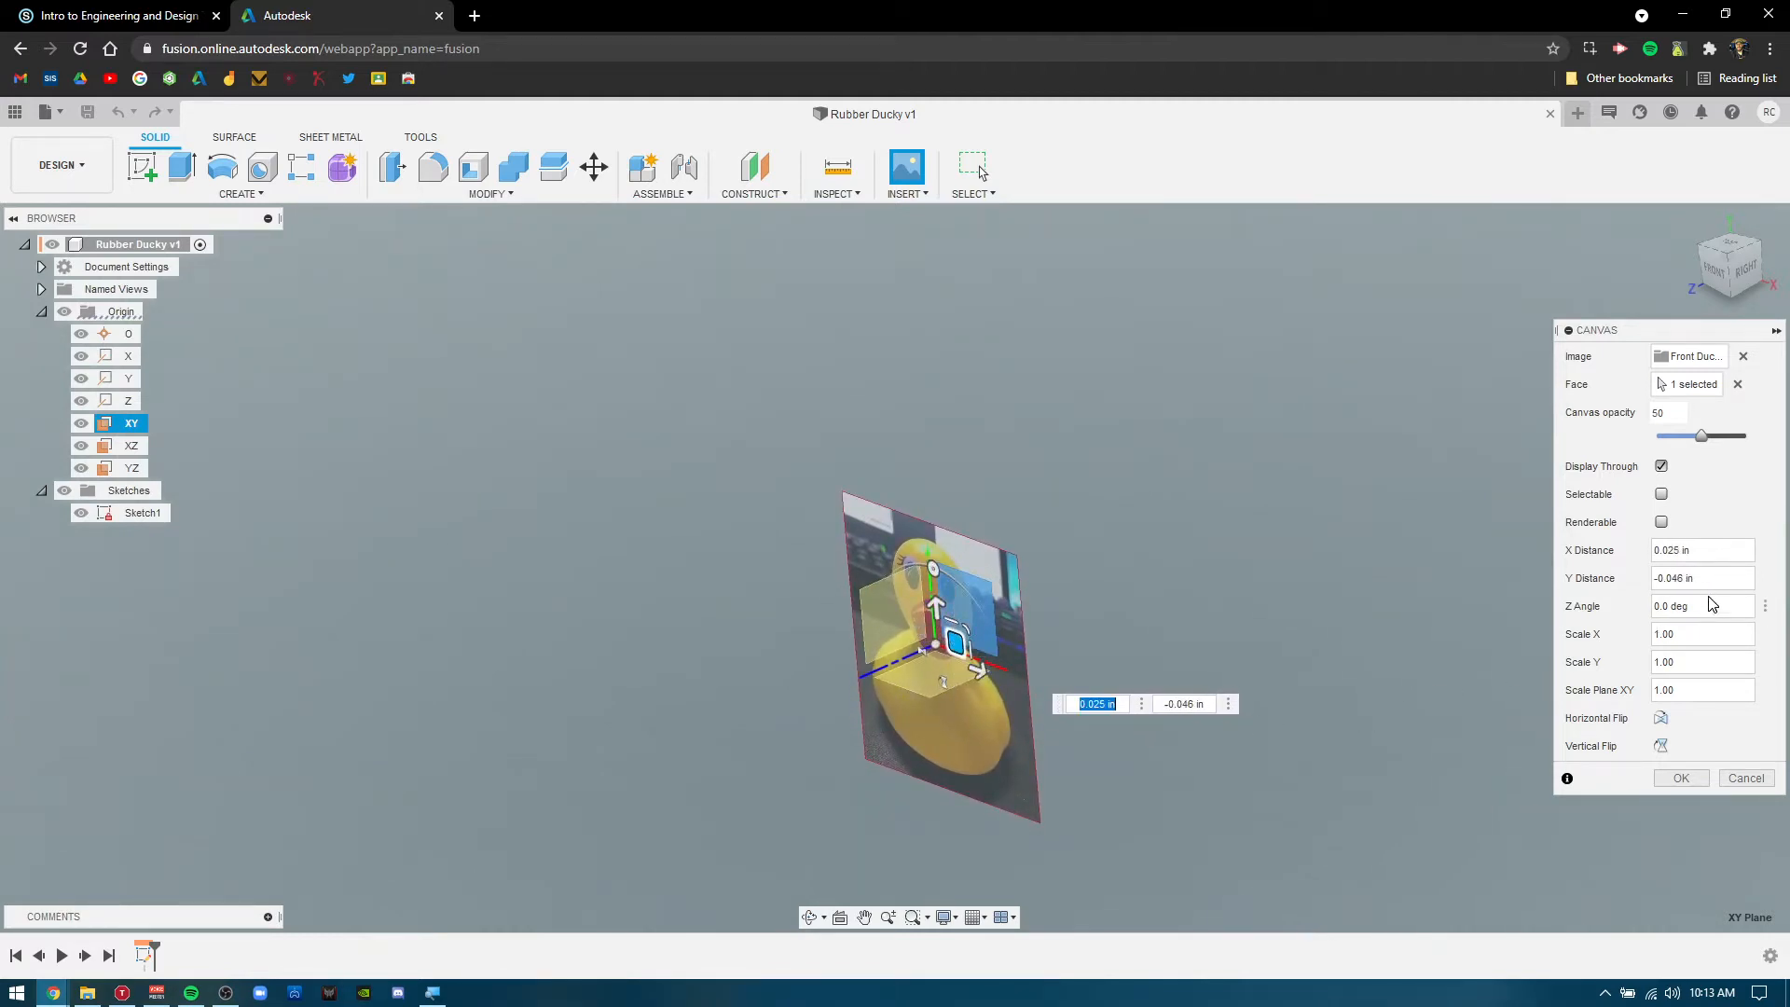
pyautogui.moveTo(1705, 579); pyautogui.dragTo(1616, 586)
pyautogui.write('0')
pyautogui.click(1681, 777)
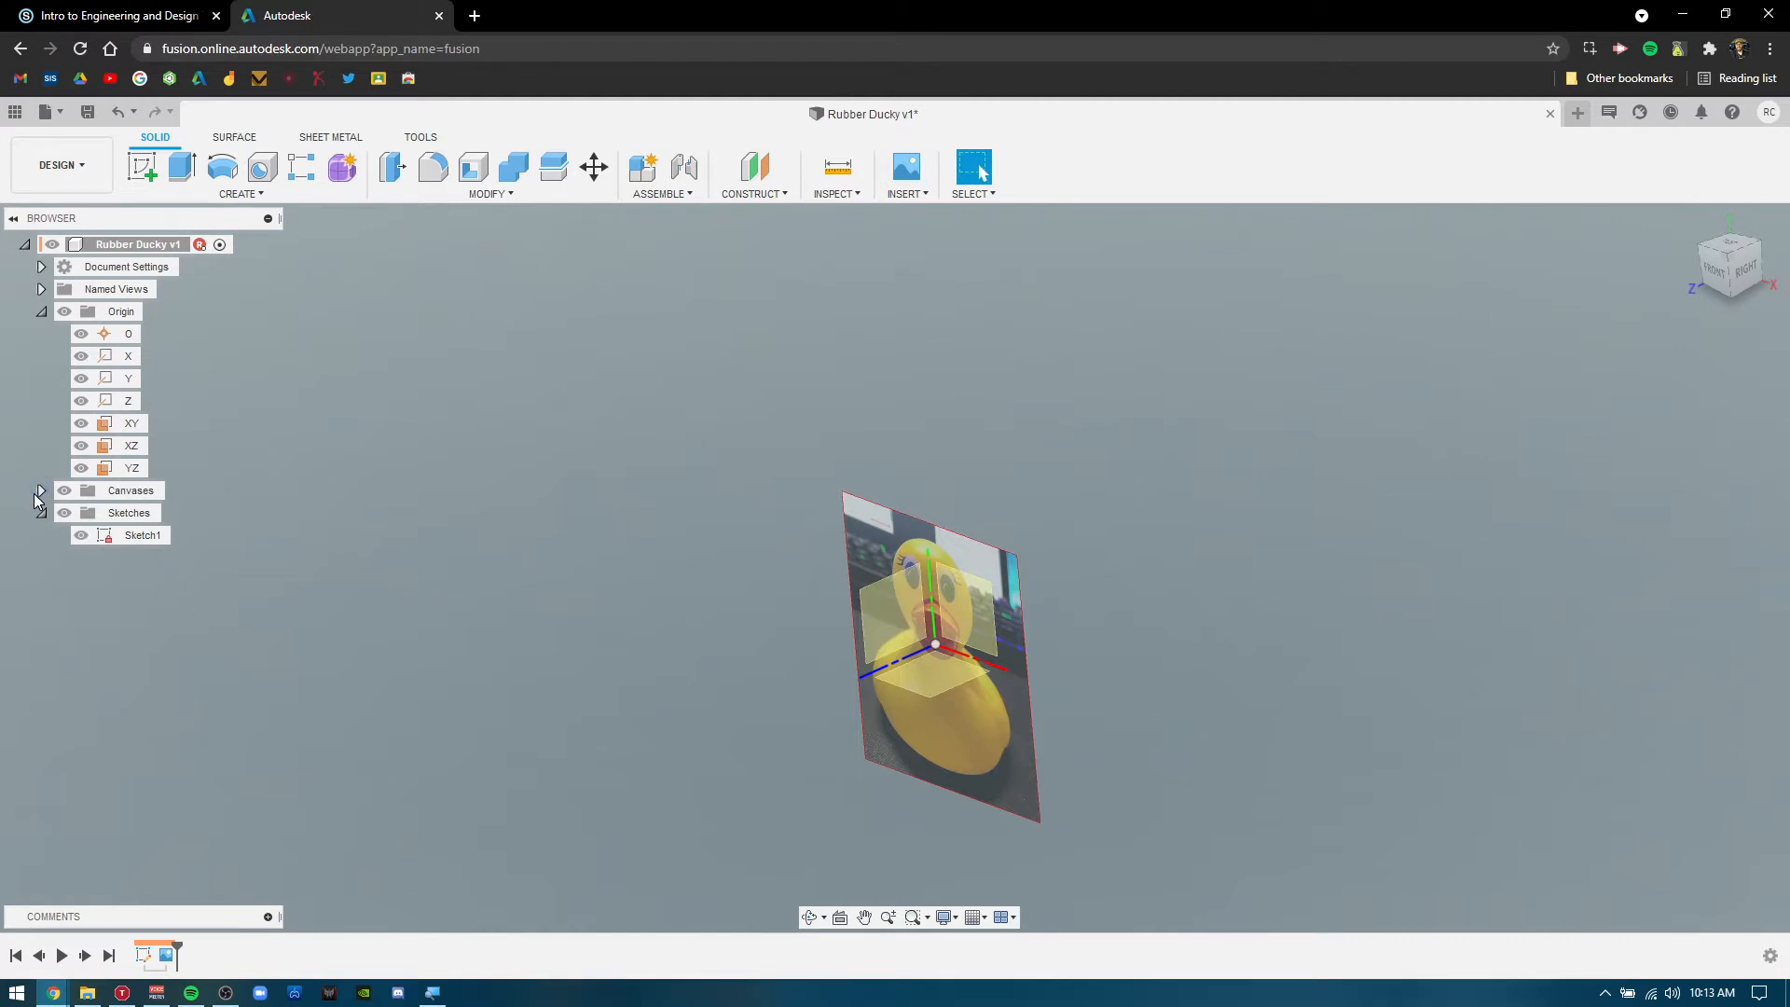
pyautogui.click(40, 490)
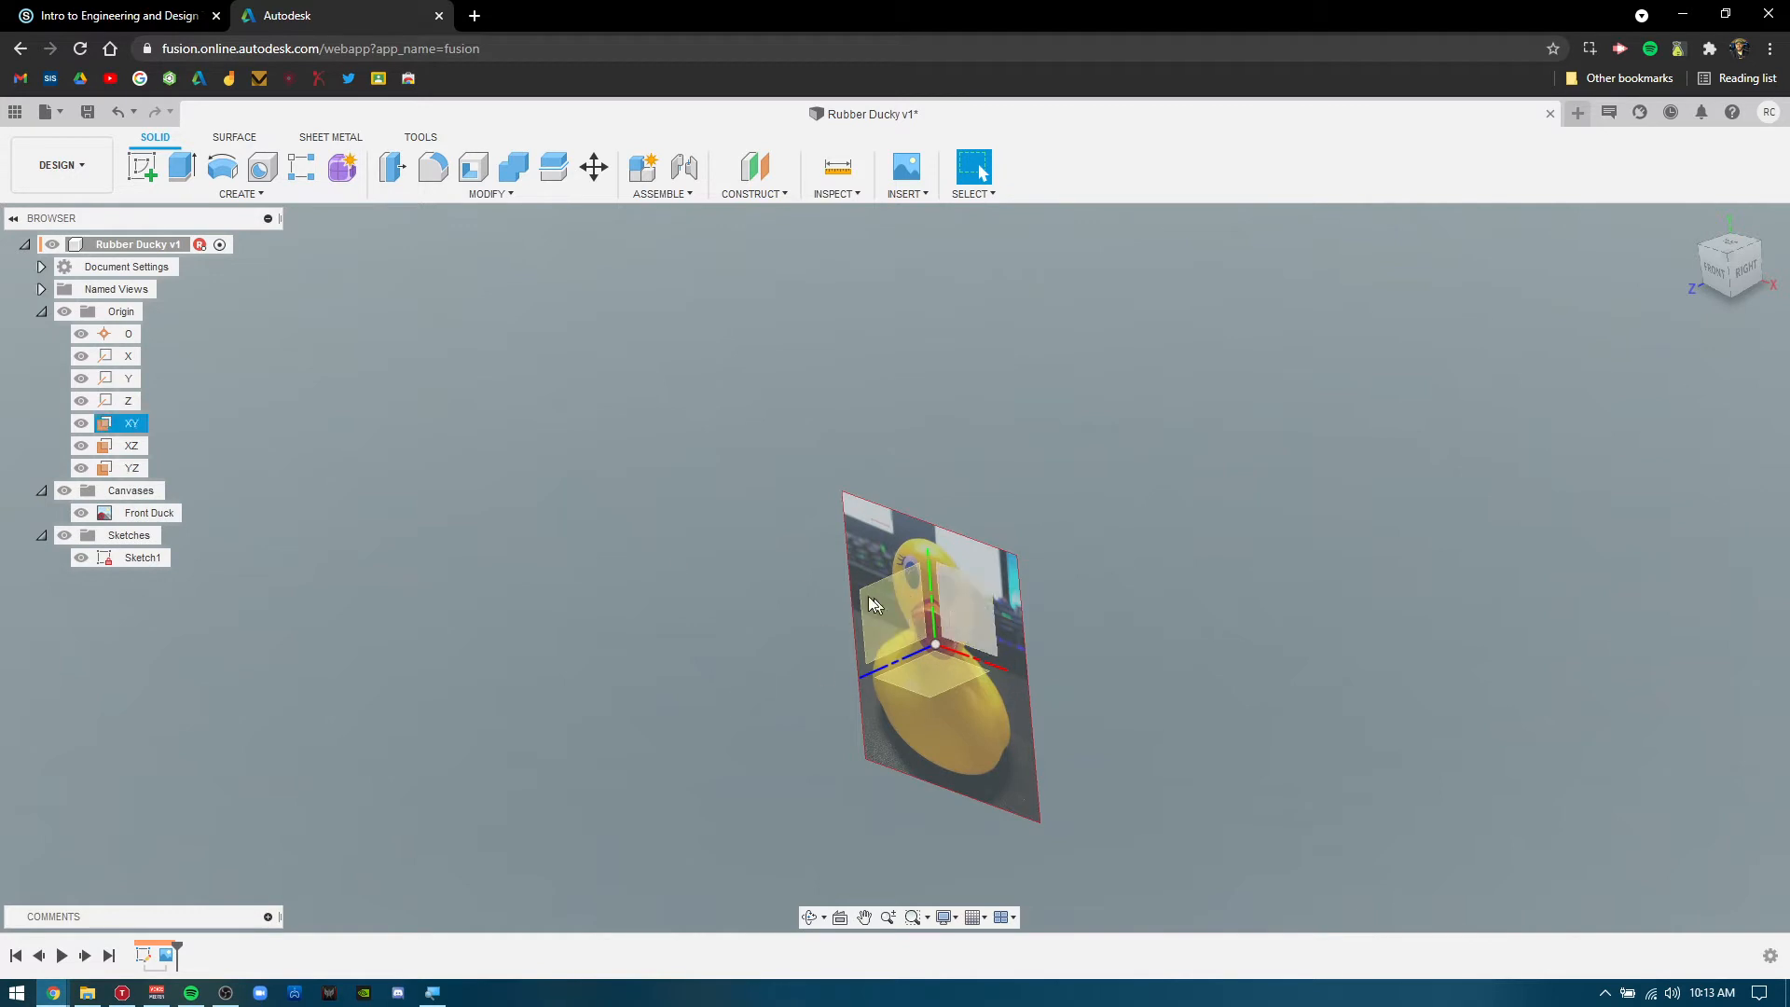
# Insert Right Duck.jpg from the Ducky project as a canvas on the YZ plane.
pyautogui.click(904, 196)
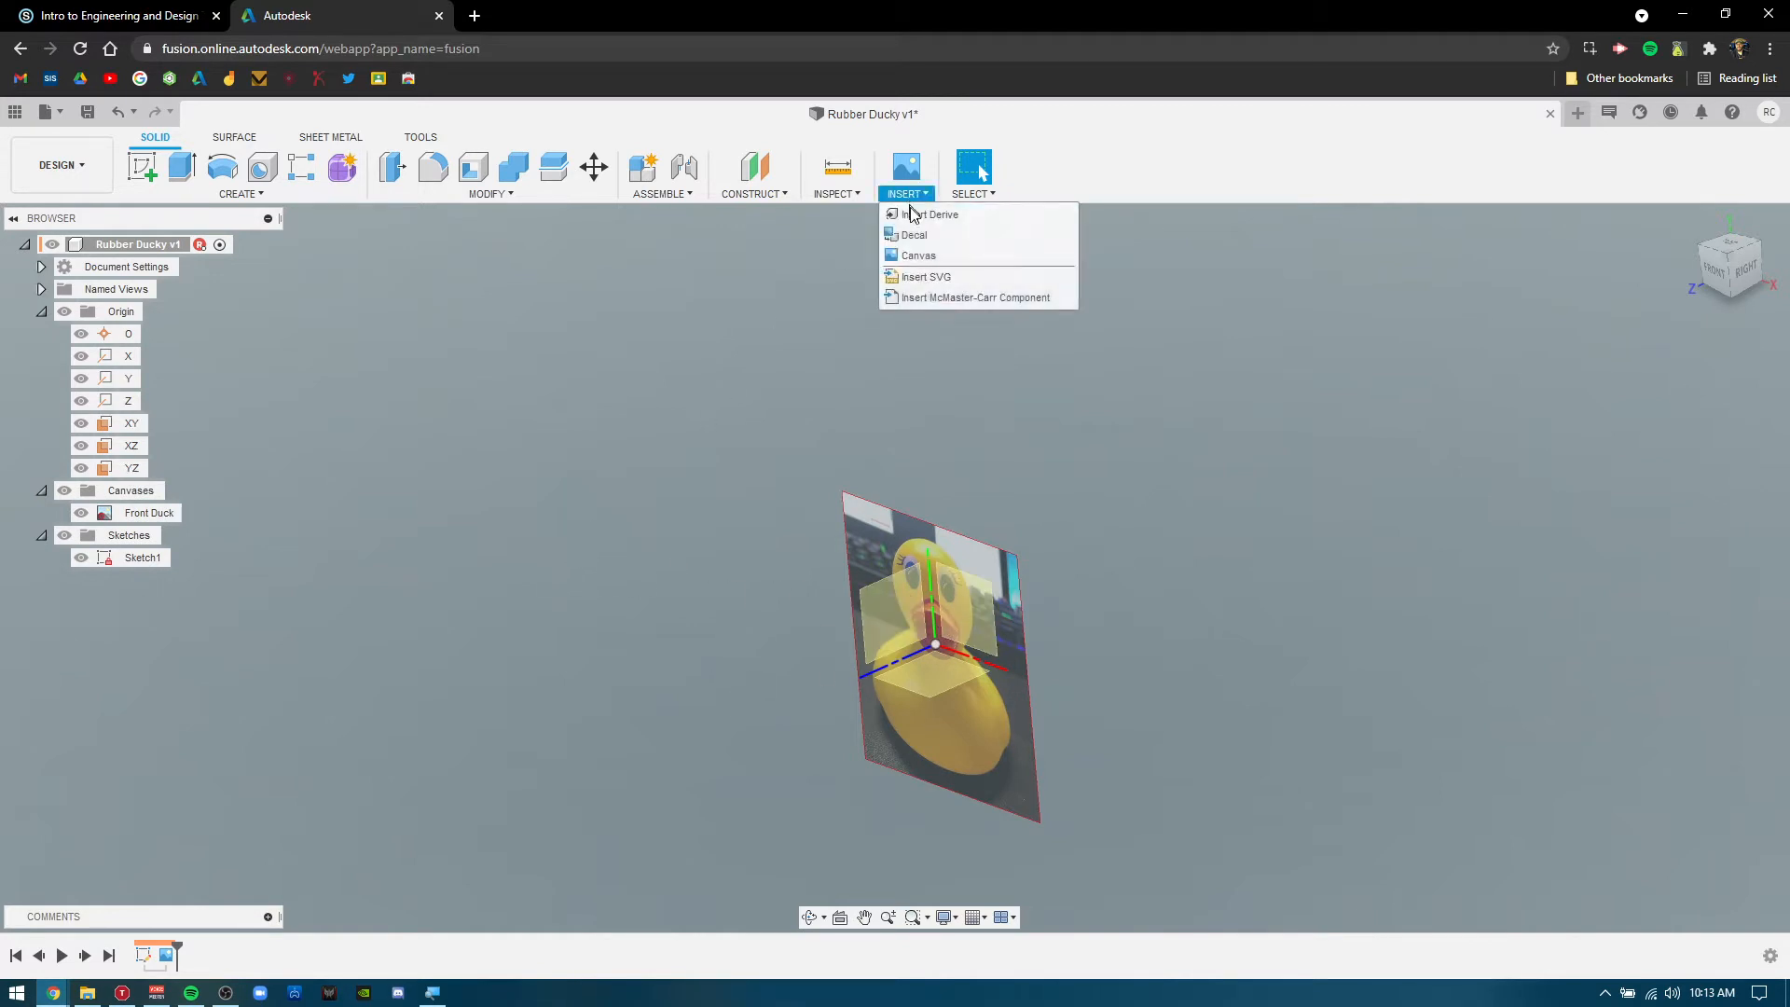
pyautogui.click(925, 266)
pyautogui.click(882, 499)
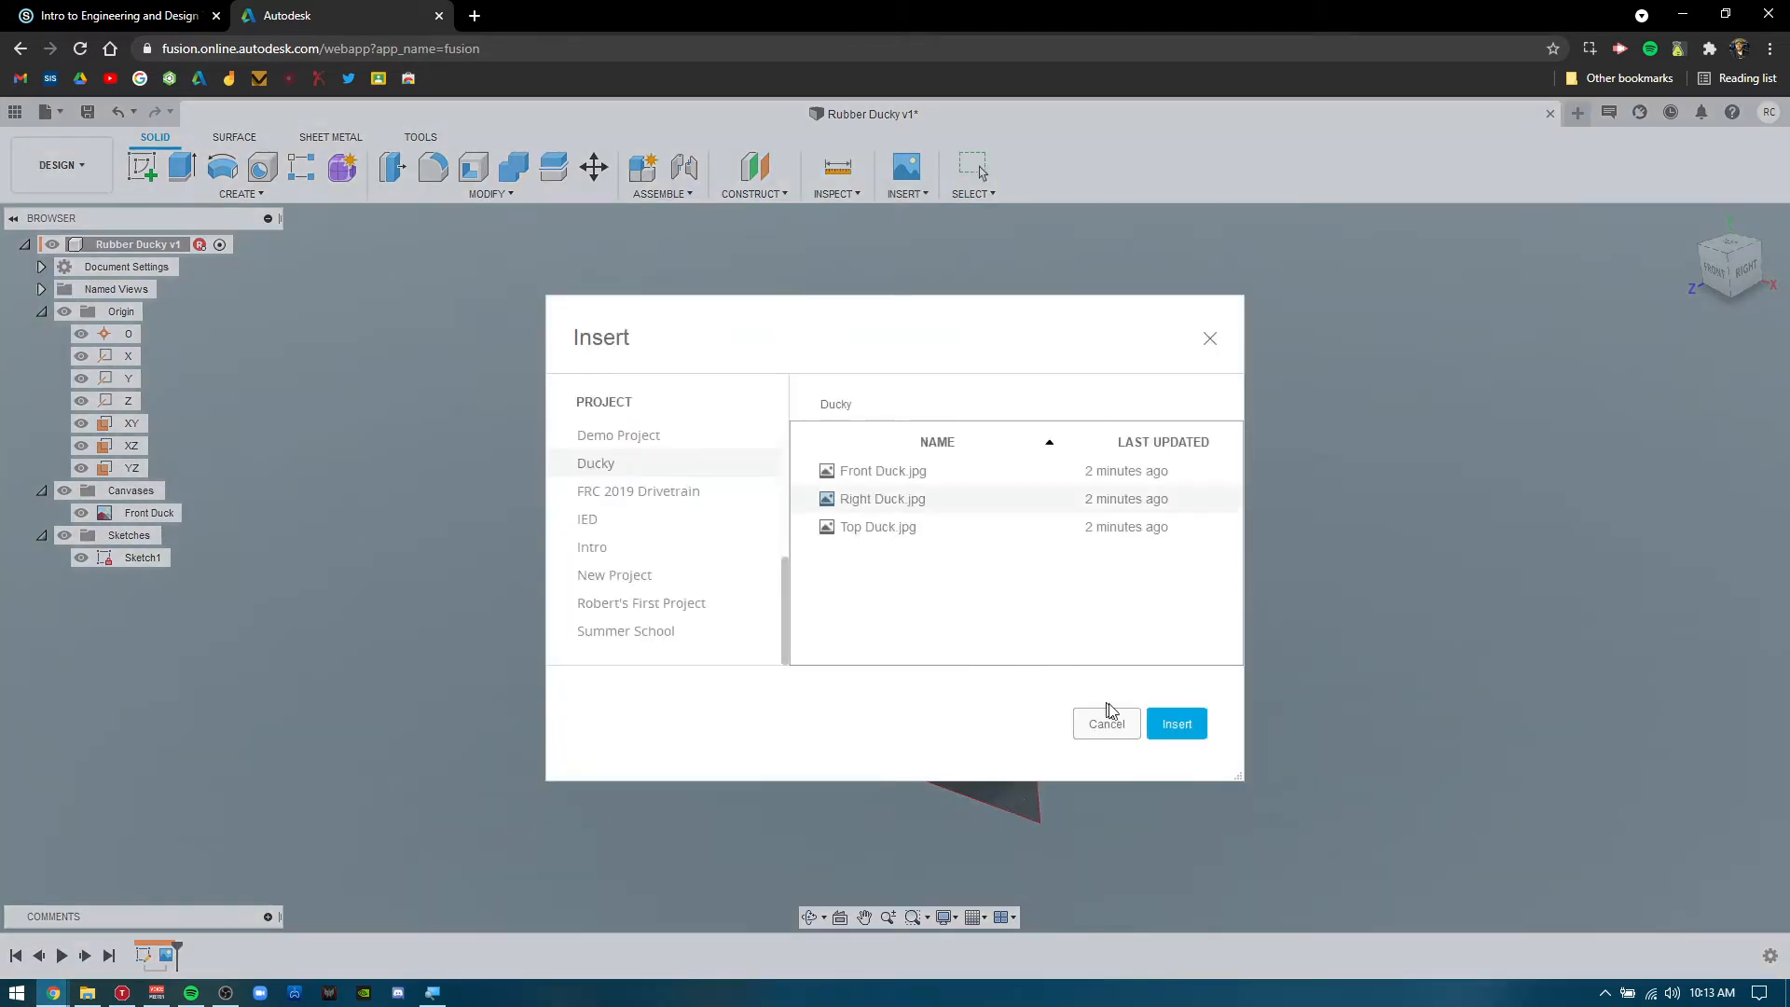
pyautogui.click(1177, 723)
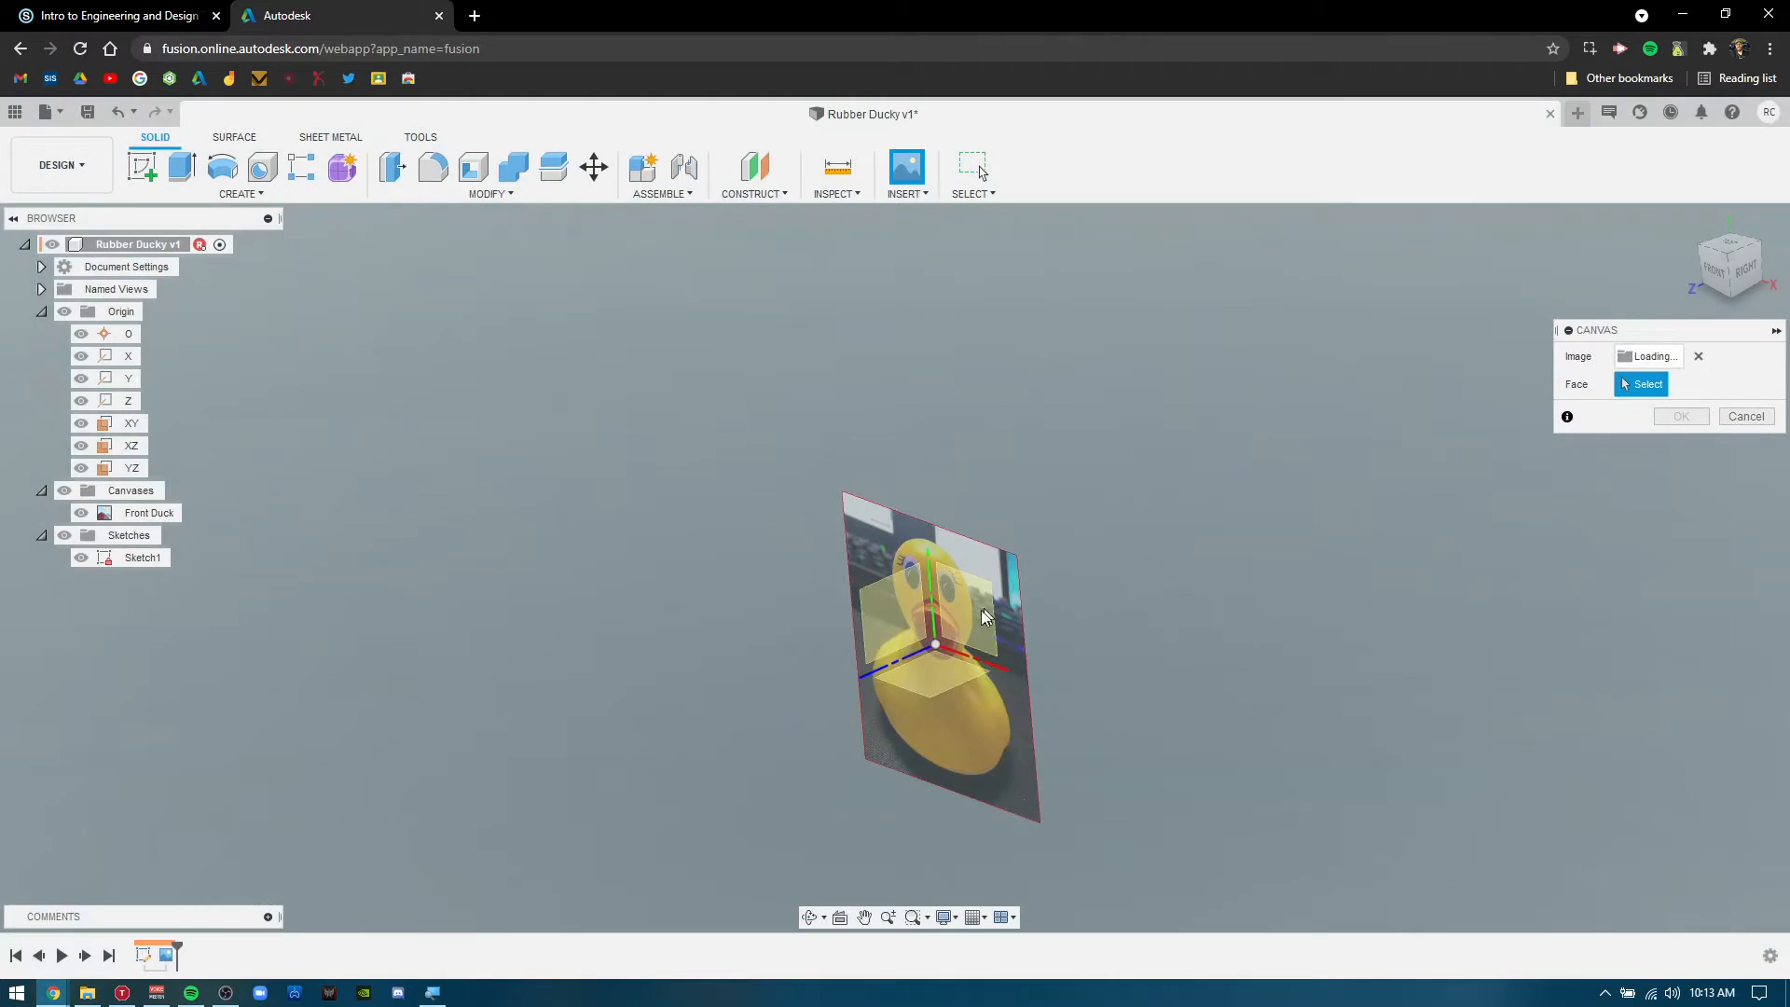
pyautogui.click(879, 625)
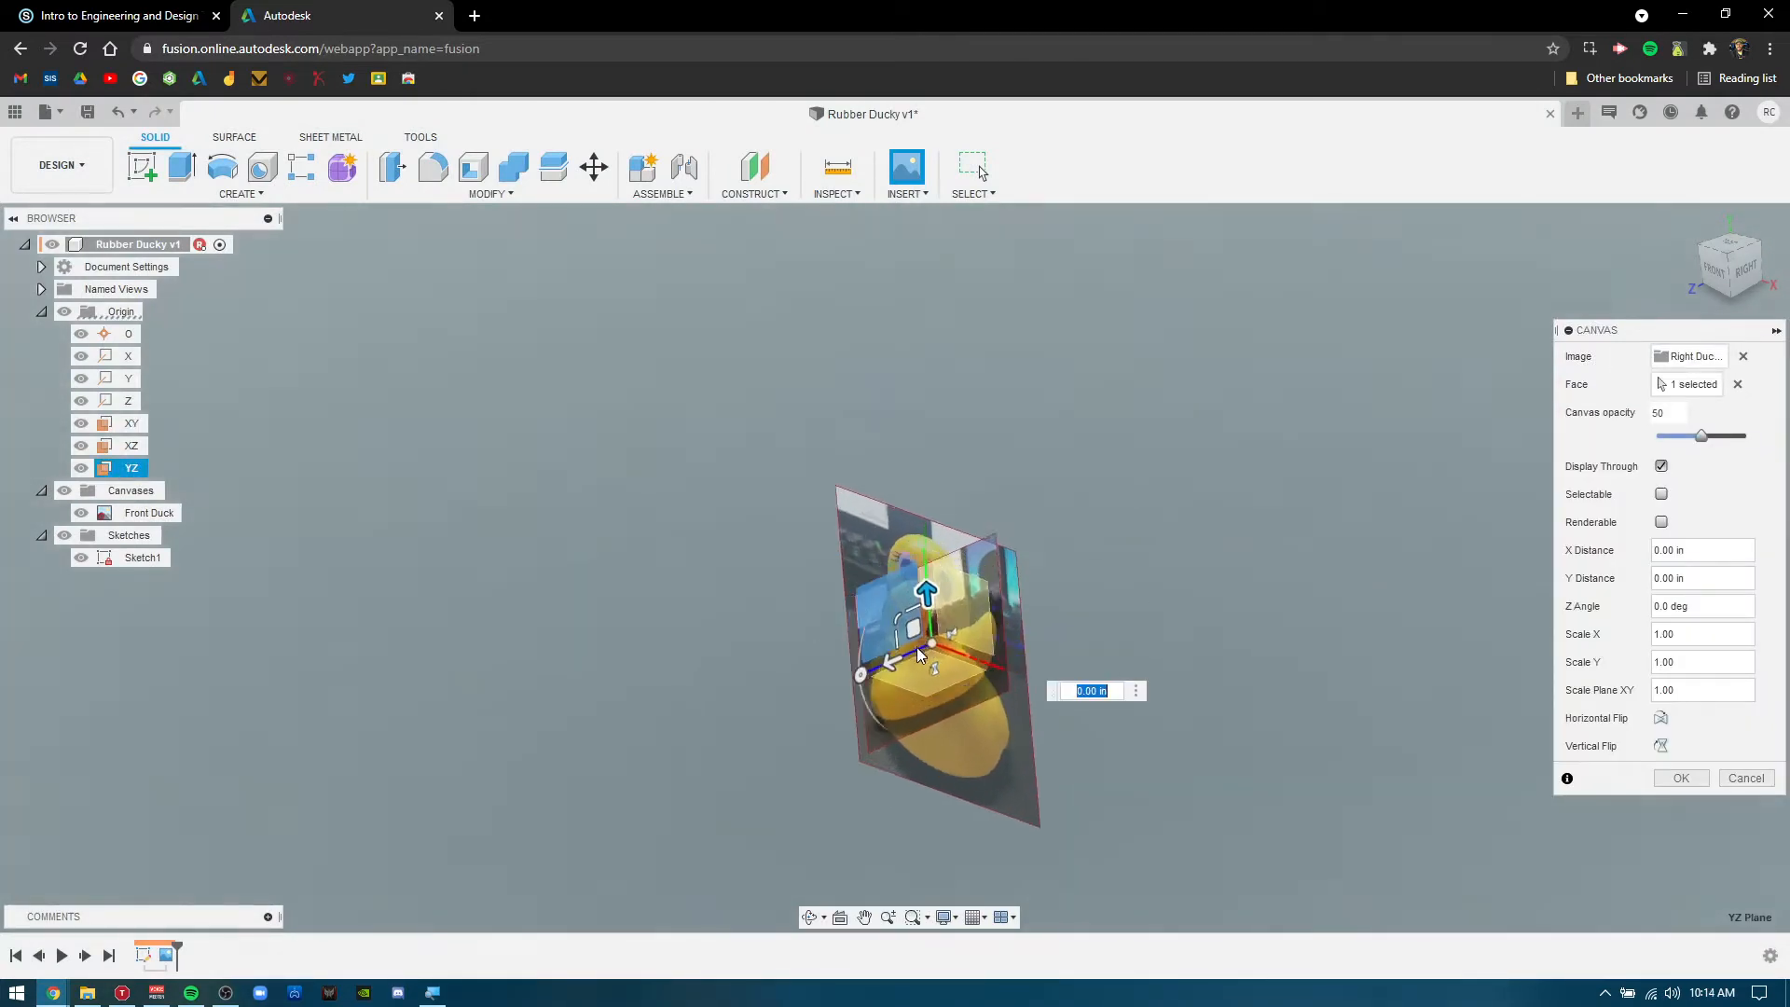
# Scale the Right Duck canvas uniformly to about 1.515 to match the size of the front duck.
pyautogui.scroll(4, 916, 646)
pyautogui.click(892, 620)
pyautogui.moveTo(892, 620); pyautogui.dragTo(874, 614)
pyautogui.keyDown('shift'); pyautogui.moveTo(1111, 626); pyautogui.dragTo(1041, 615, button='middle'); pyautogui.keyUp('shift')
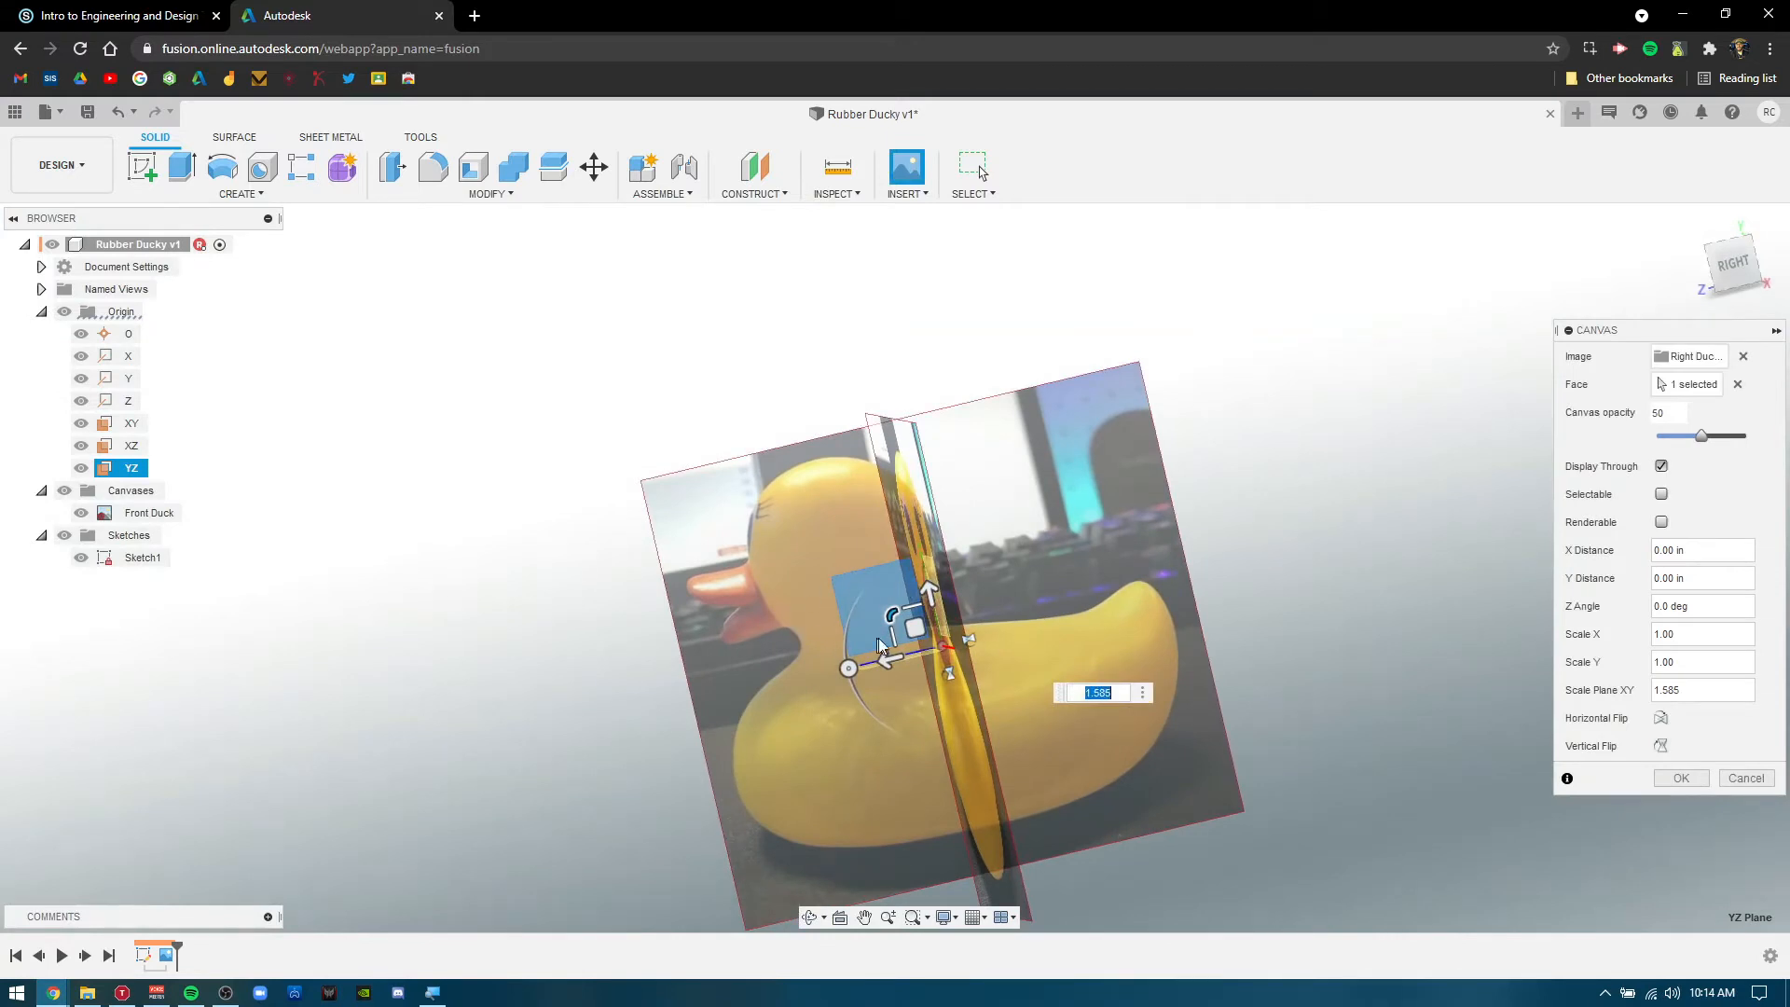
pyautogui.moveTo(906, 619); pyautogui.dragTo(894, 616)
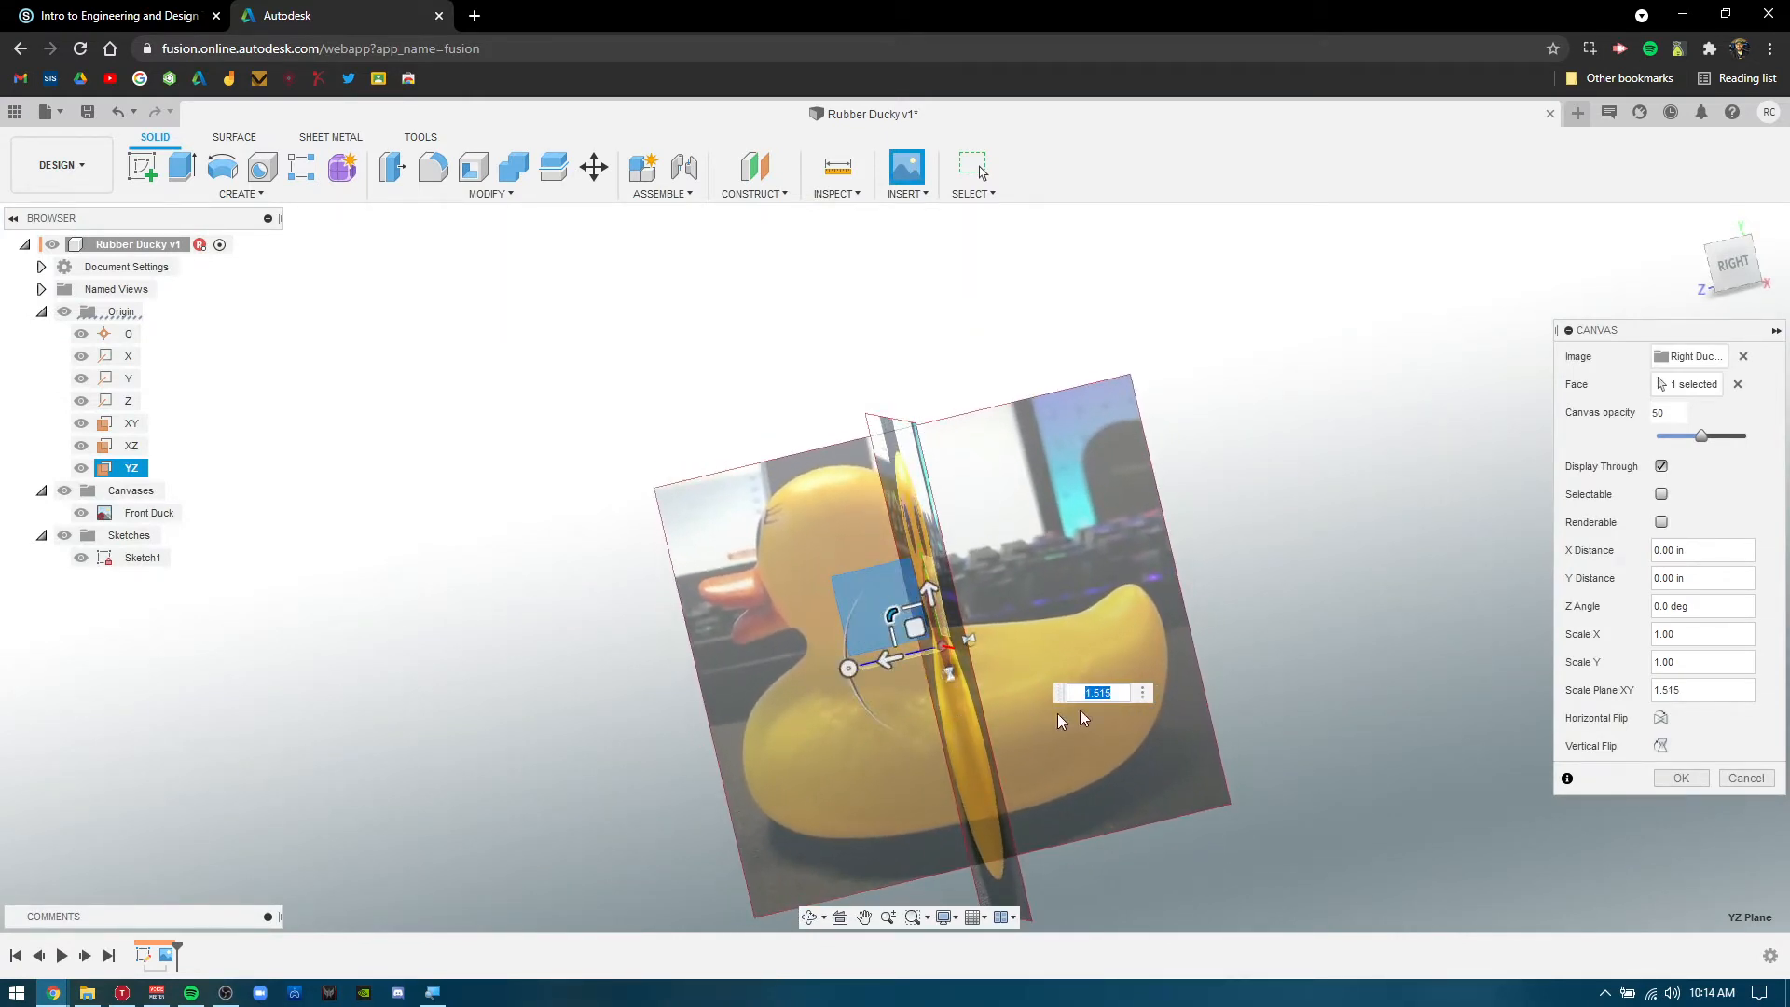
pyautogui.keyDown('shift'); pyautogui.moveTo(1036, 556); pyautogui.dragTo(1230, 600, button='middle'); pyautogui.keyUp('shift')
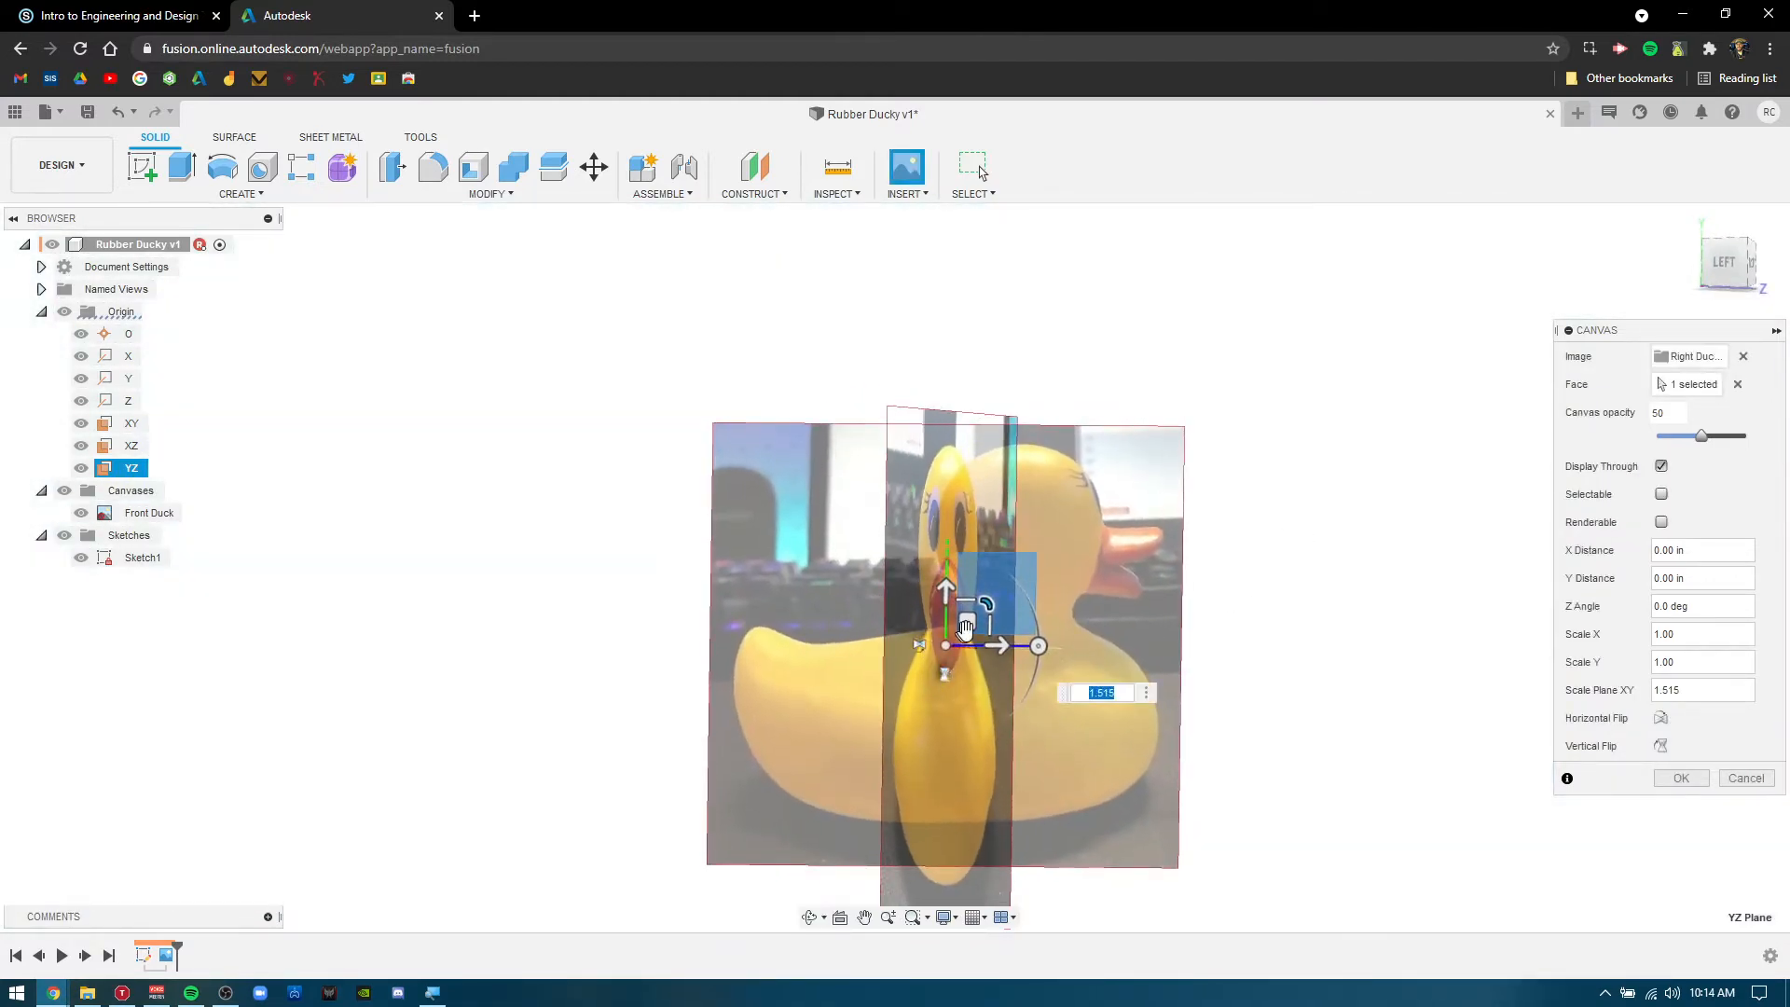
# Shift the Right Duck canvas by about -0.079 in X and -0.003 in Y, and check its alignment with the front image.
pyautogui.moveTo(969, 617); pyautogui.dragTo(974, 661)
pyautogui.moveTo(1314, 703)
pyautogui.keyDown('shift'); pyautogui.mouseDown(button='middle')
pyautogui.moveTo(1270, 703)
pyautogui.moveTo(1293, 701)
pyautogui.mouseUp(button='middle'); pyautogui.keyUp('shift')
pyautogui.click(1723, 259)
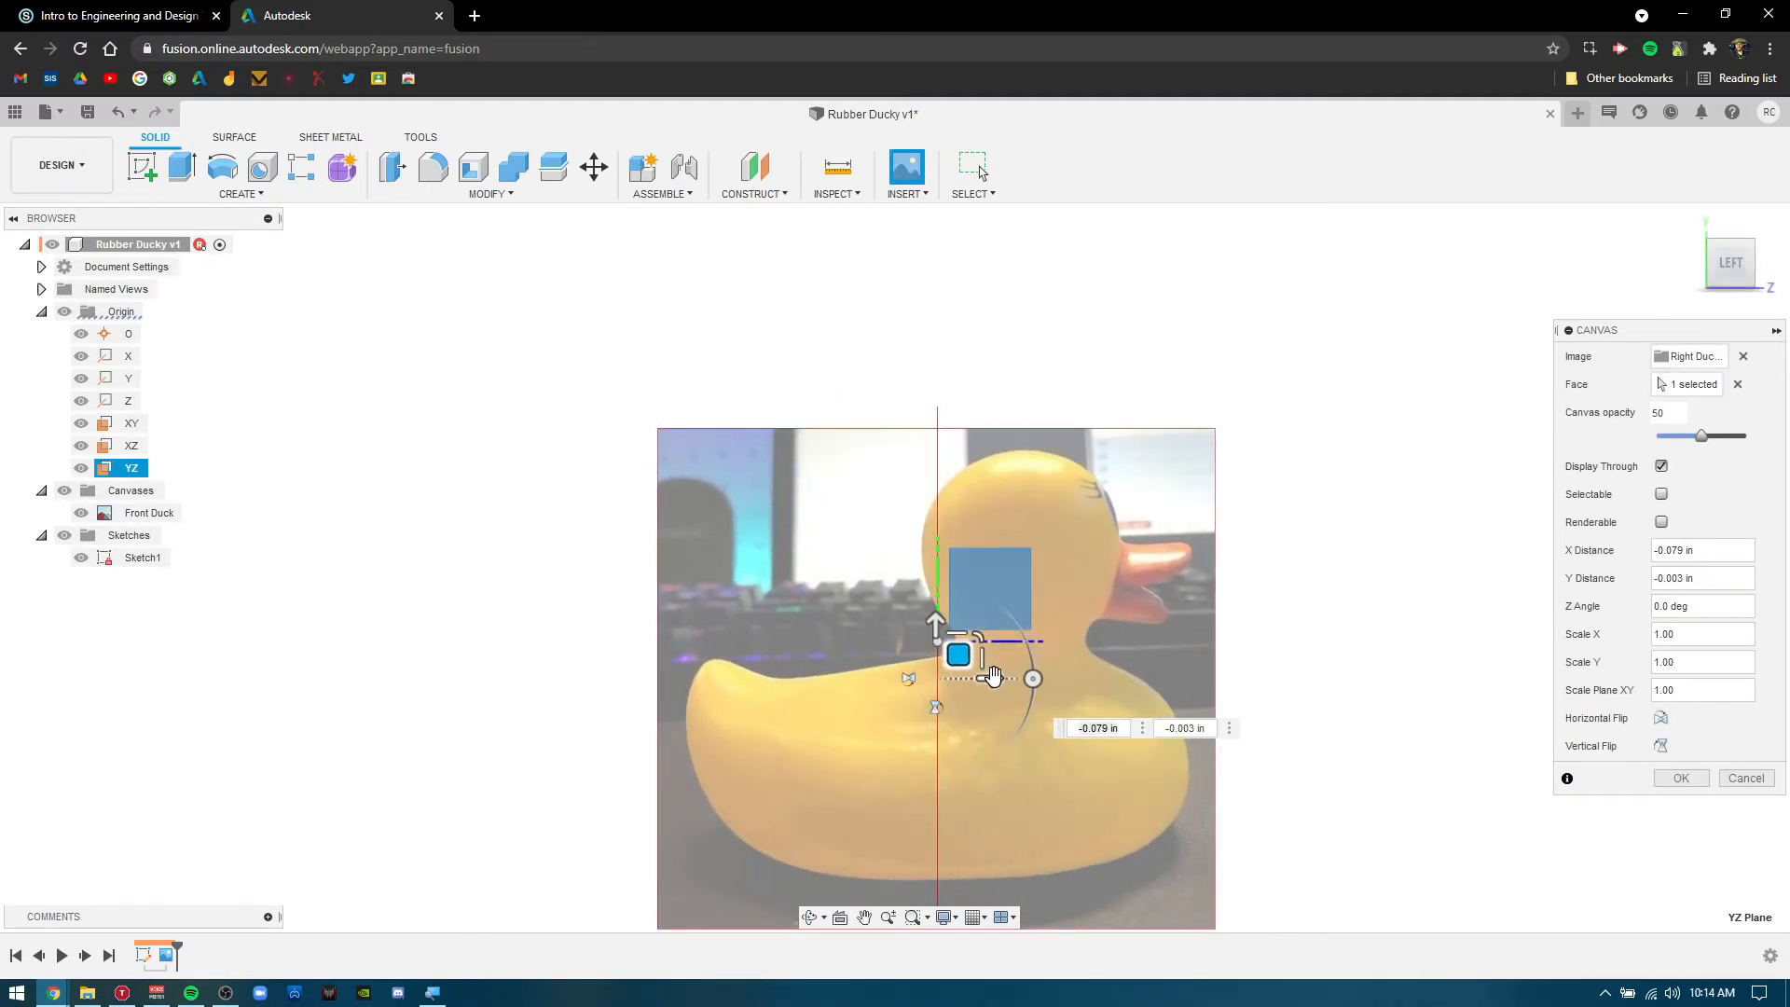
pyautogui.moveTo(993, 675); pyautogui.dragTo(988, 677)
pyautogui.keyDown('shift'); pyautogui.moveTo(988, 679); pyautogui.dragTo(1002, 530, button='middle'); pyautogui.keyUp('shift')
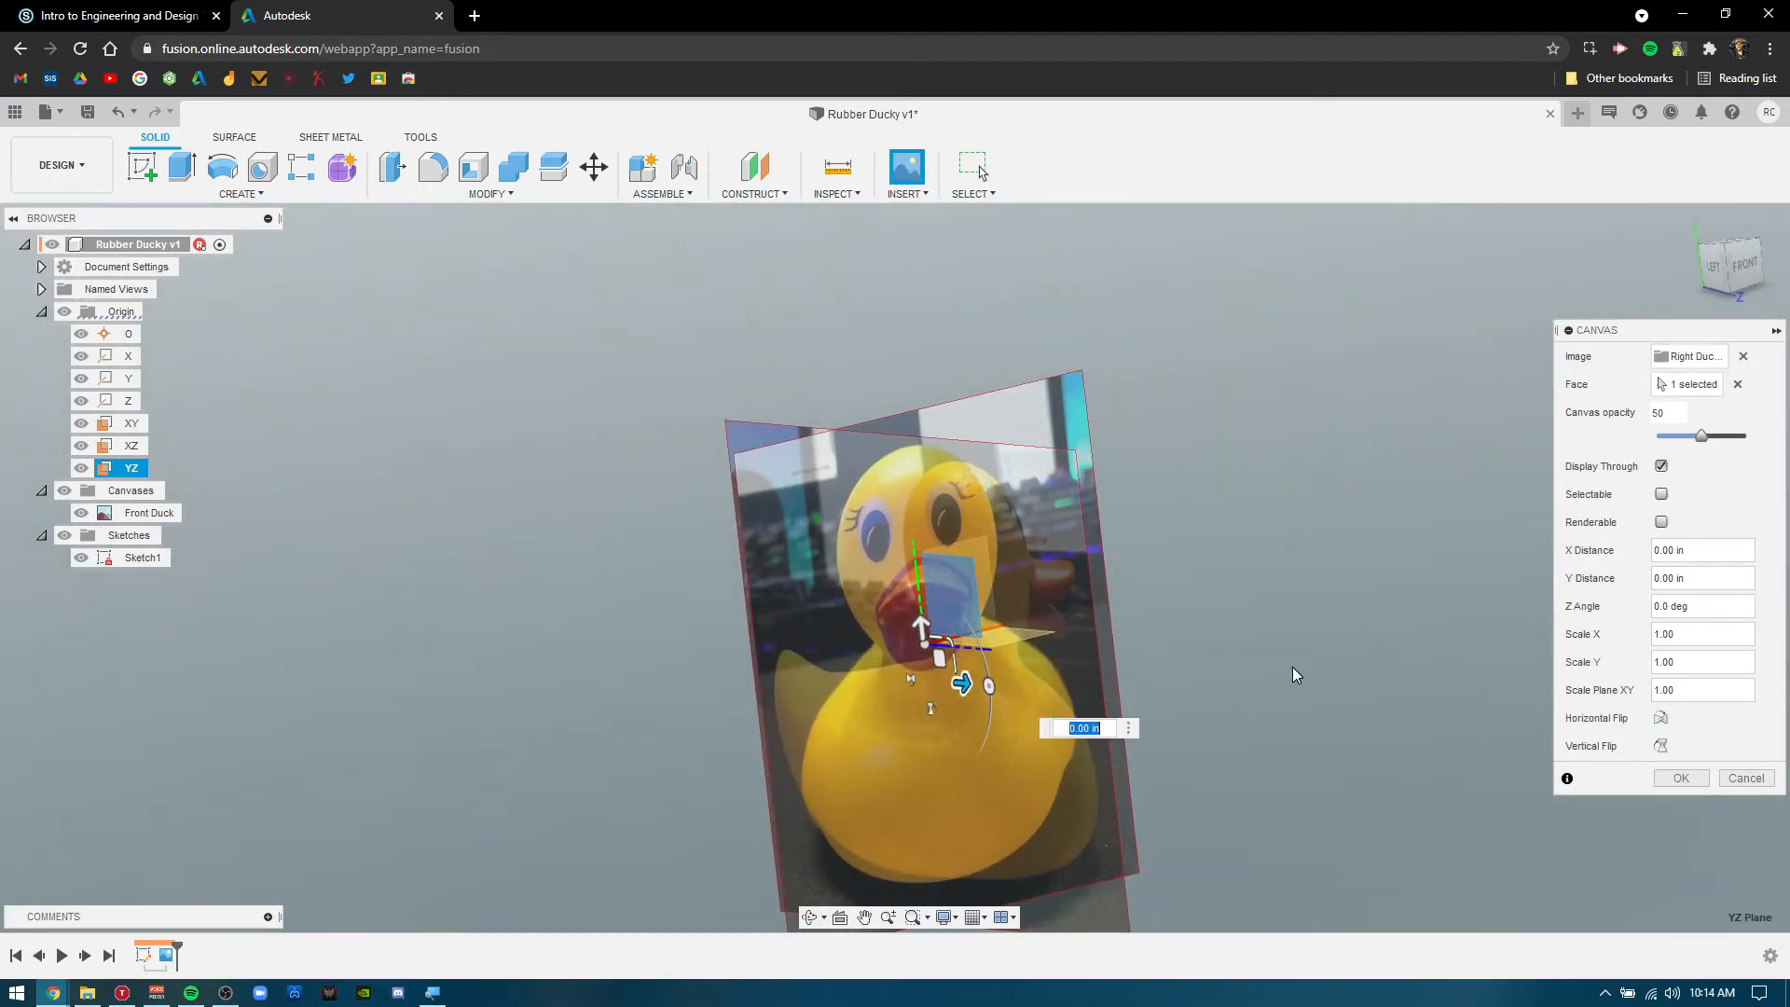
pyautogui.keyDown('shift'); pyautogui.moveTo(1292, 668); pyautogui.dragTo(1216, 558, button='middle'); pyautogui.keyUp('shift')
pyautogui.scroll(3, 1175, 707)
pyautogui.scroll(-4, 1176, 710)
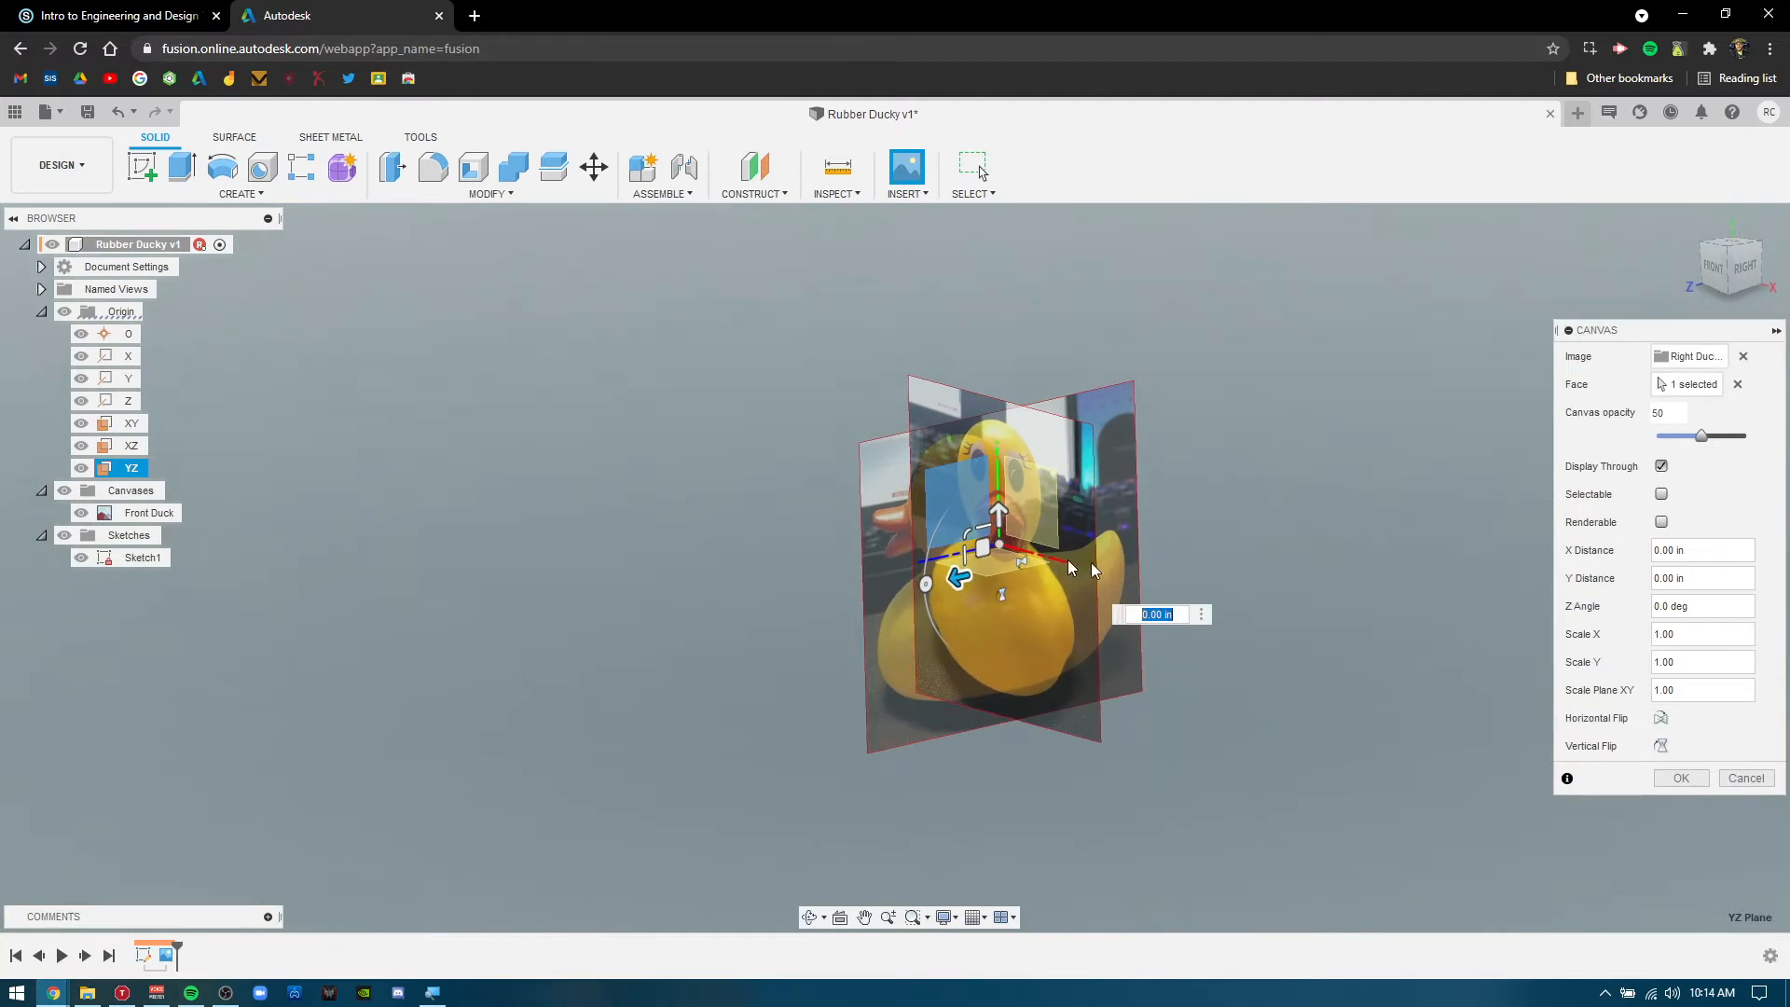
pyautogui.keyDown('shift'); pyautogui.moveTo(1233, 477); pyautogui.dragTo(1123, 384, button='middle'); pyautogui.keyUp('shift')
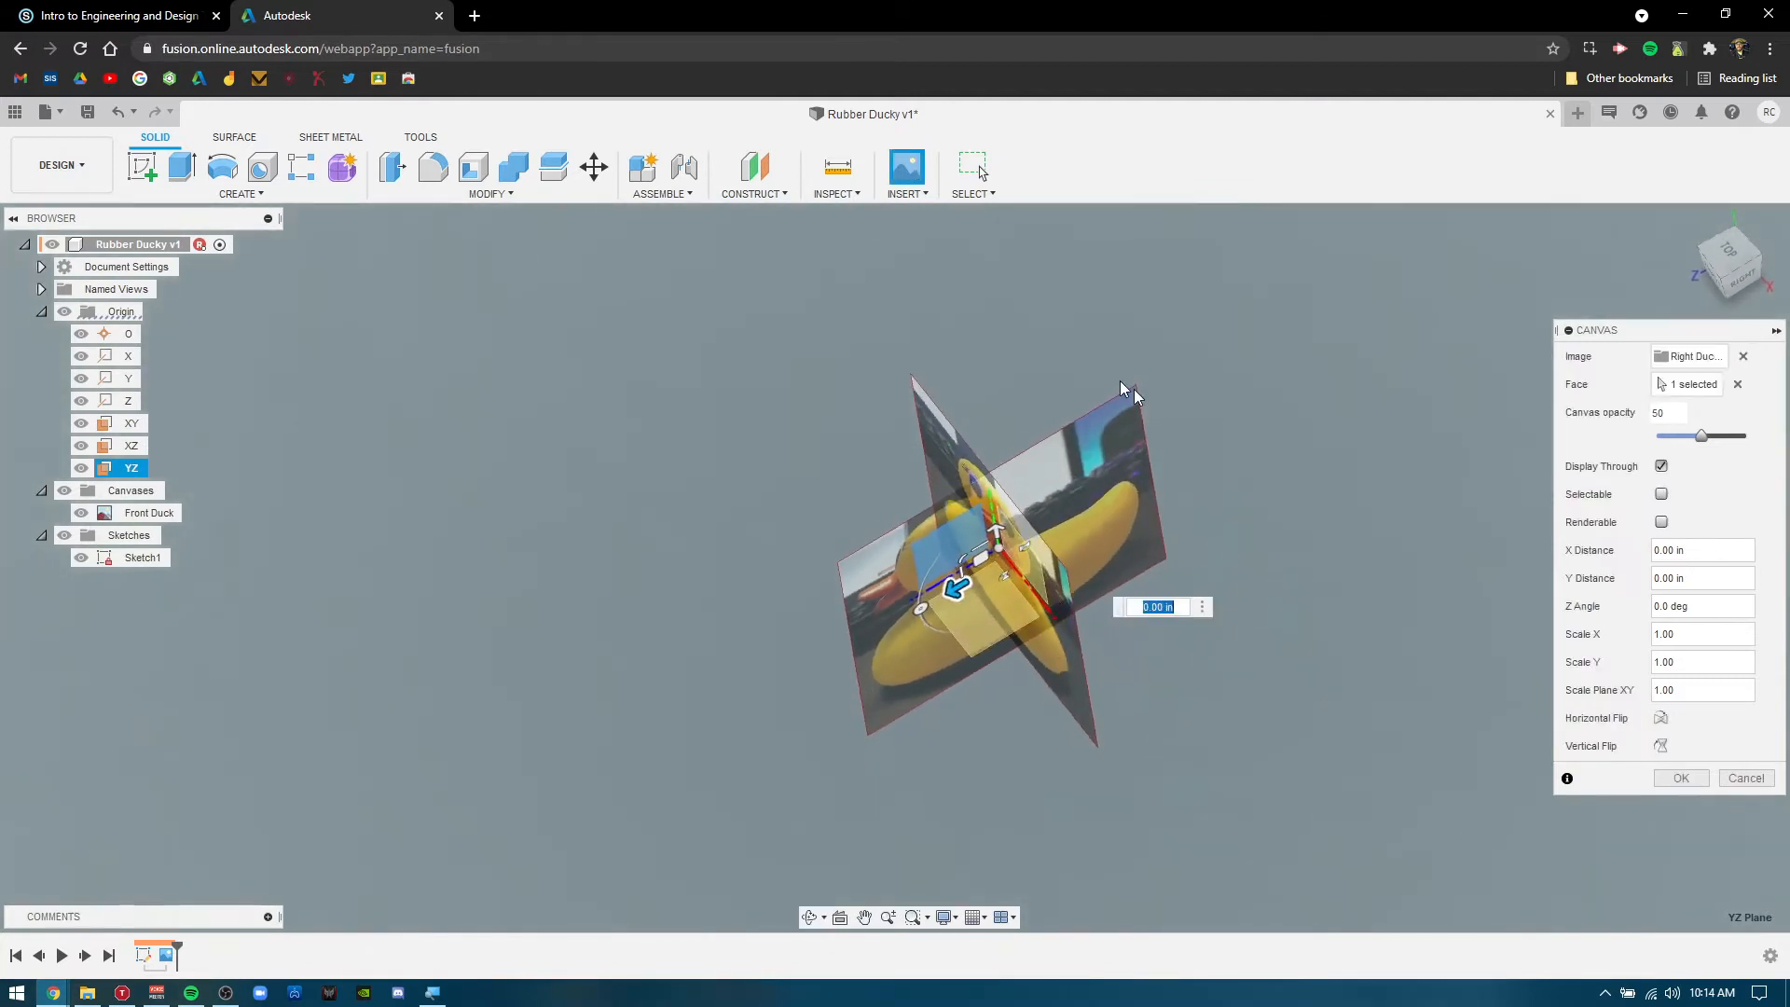
# Insert Top Duck.jpg from the Ducky project as a canvas on the XZ plane.
pyautogui.click(901, 194)
pyautogui.click(932, 250)
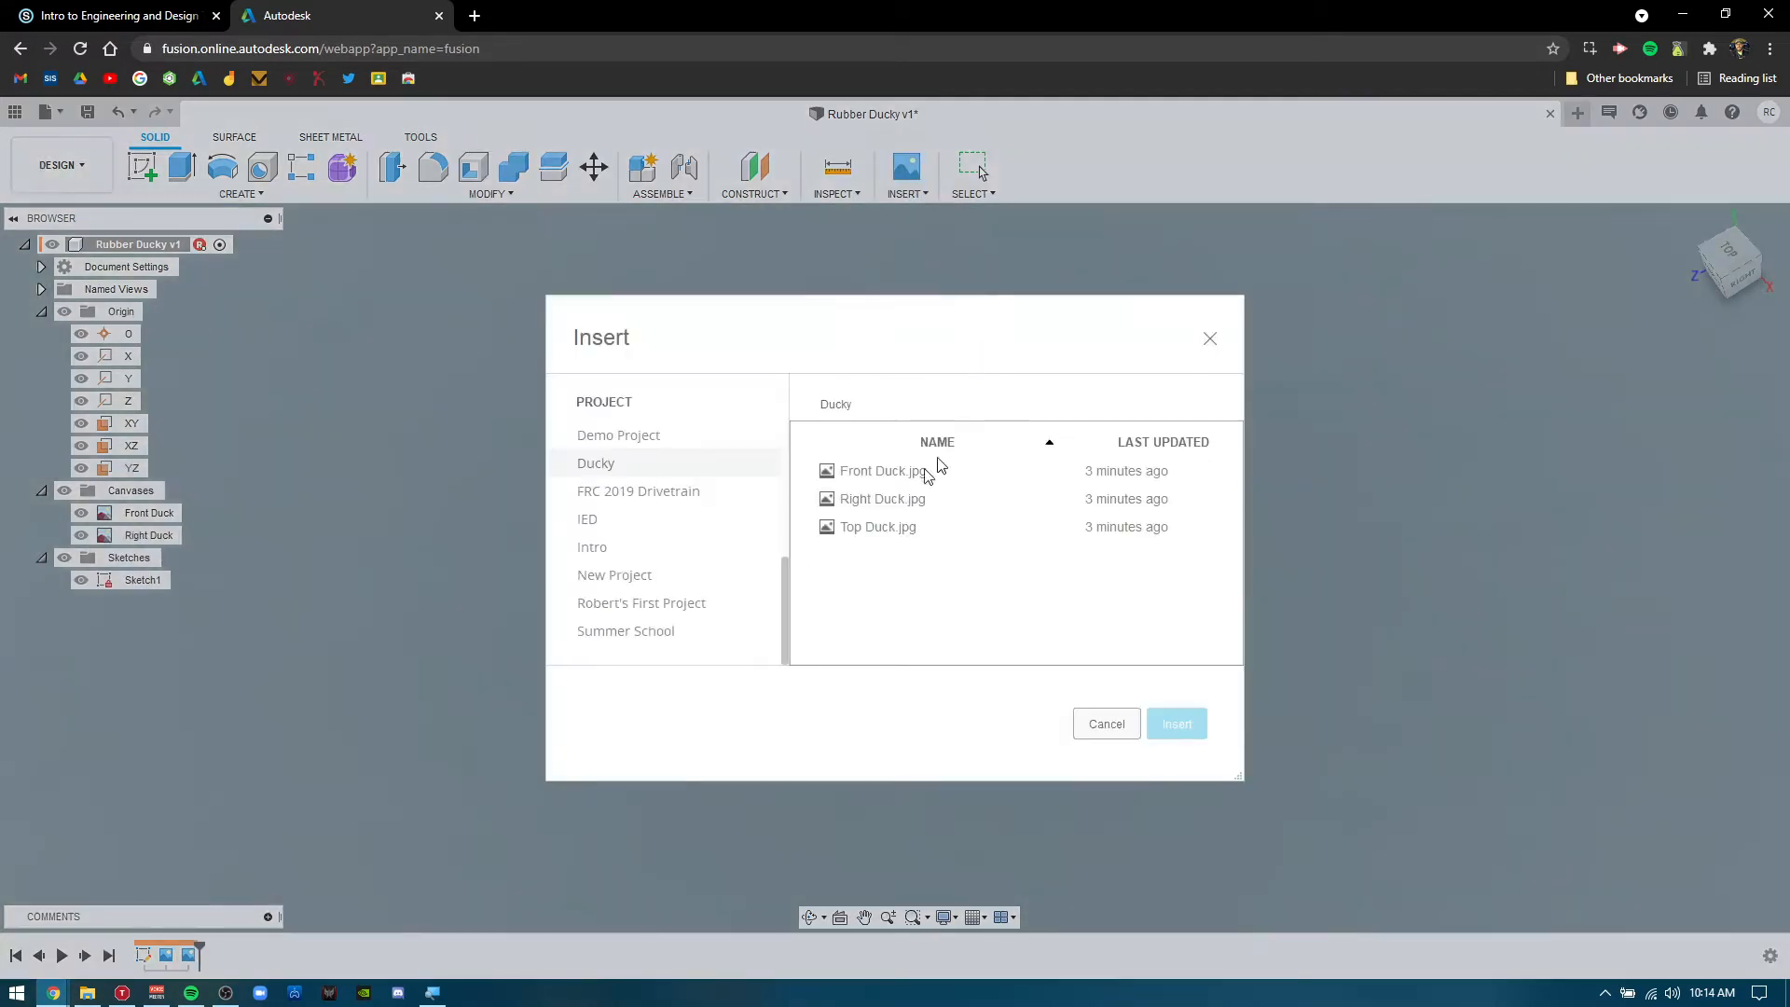
pyautogui.click(880, 528)
pyautogui.click(1177, 723)
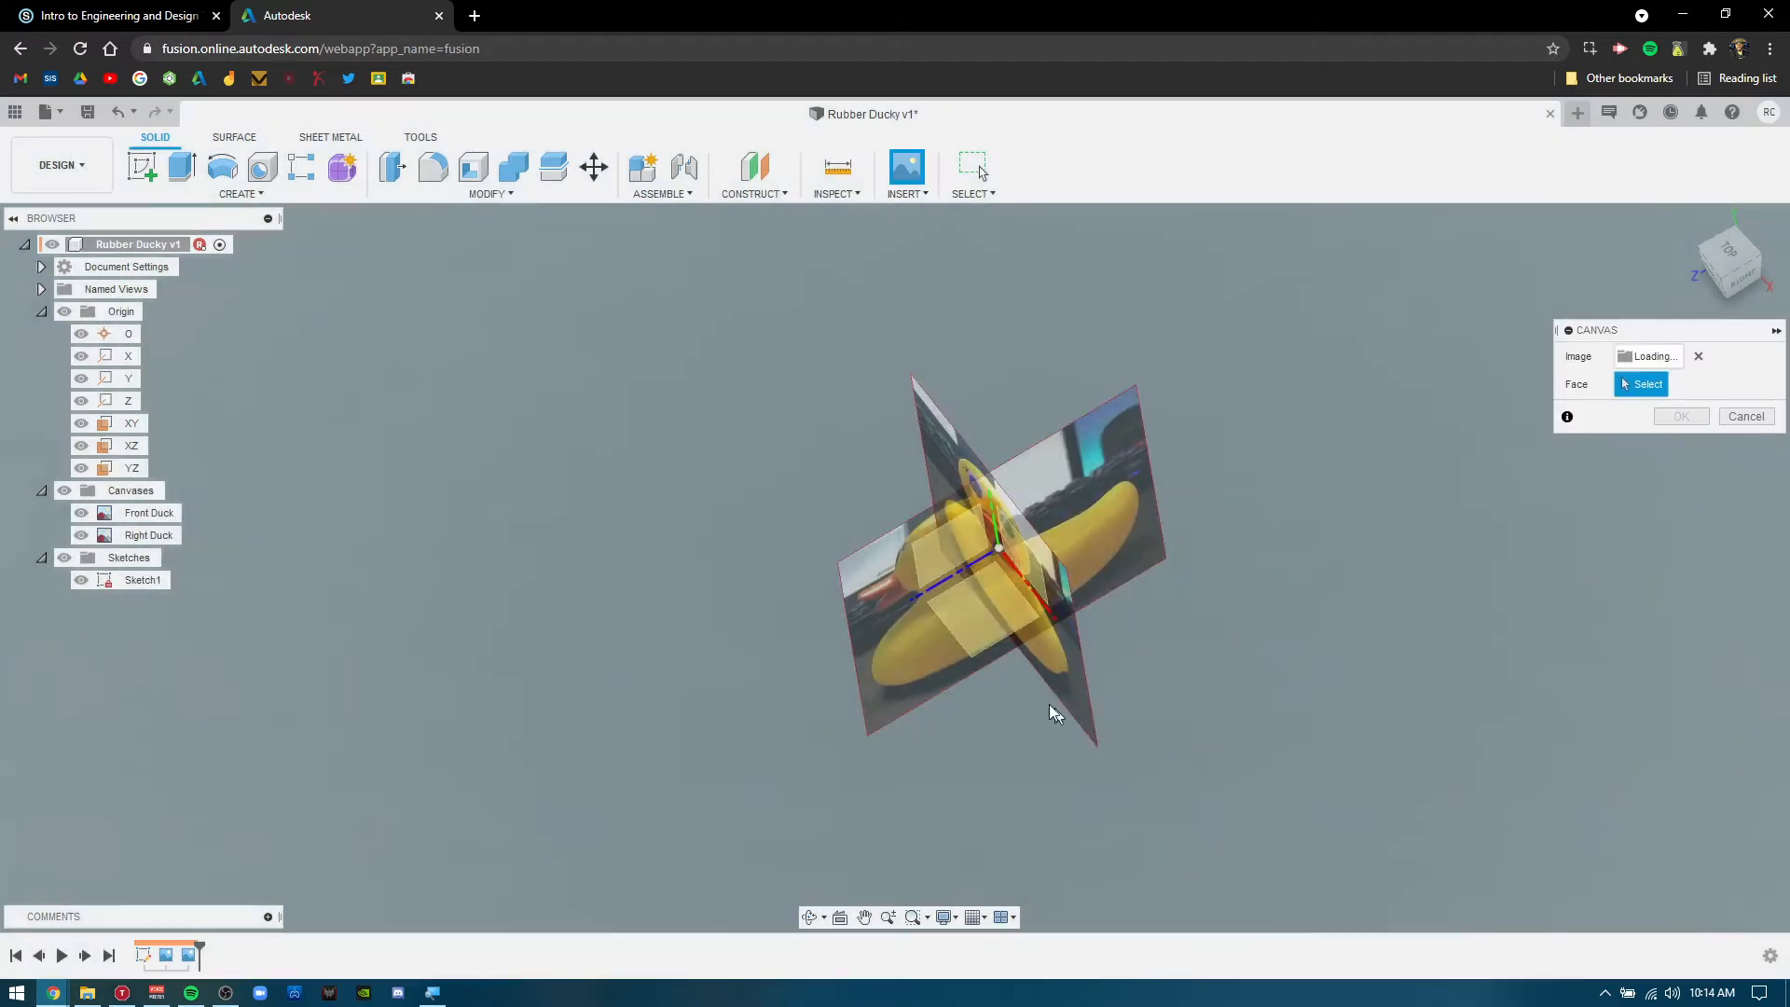
pyautogui.click(983, 615)
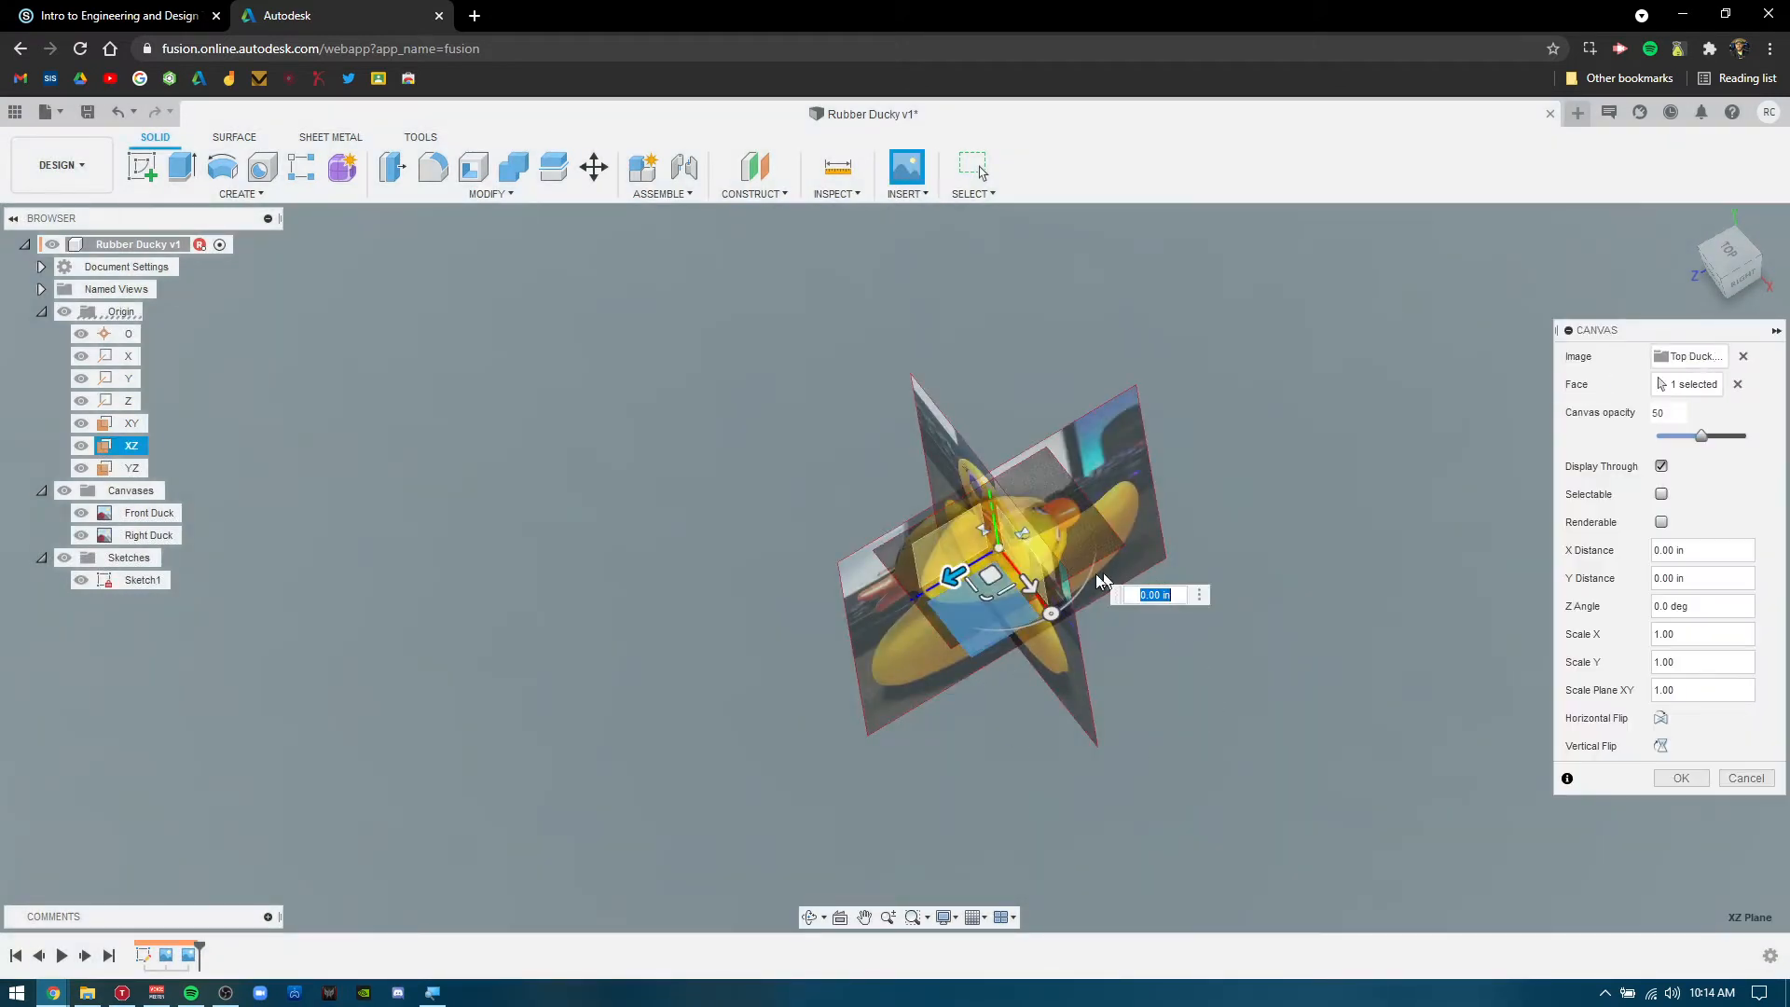
# Rotate the Top Duck canvas by -180 degrees, scale it uniformly to about 1.69, and finish the canvas.
pyautogui.moveTo(1046, 616); pyautogui.dragTo(819, 337)
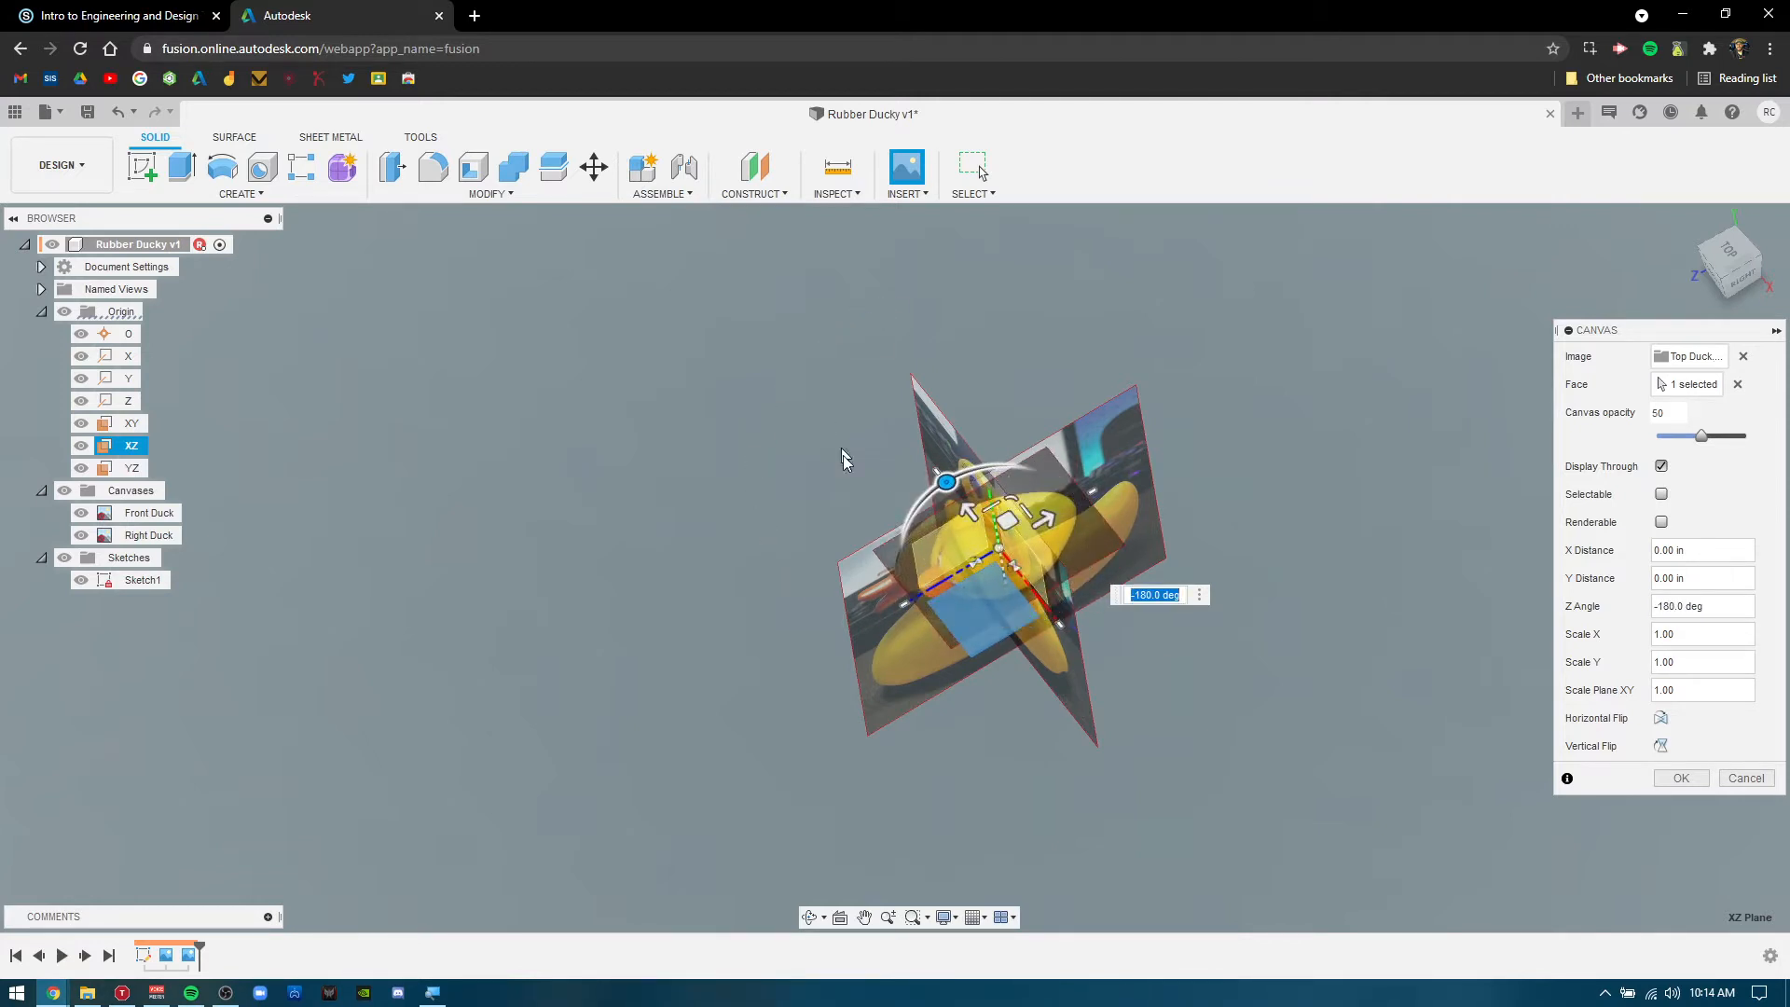
pyautogui.moveTo(1011, 498); pyautogui.dragTo(1016, 455)
pyautogui.moveTo(1331, 469)
pyautogui.keyDown('shift'); pyautogui.mouseDown(button='middle')
pyautogui.moveTo(1346, 512)
pyautogui.moveTo(1334, 503)
pyautogui.mouseUp(button='middle'); pyautogui.keyUp('shift')
pyautogui.scroll(-1, 1011, 508)
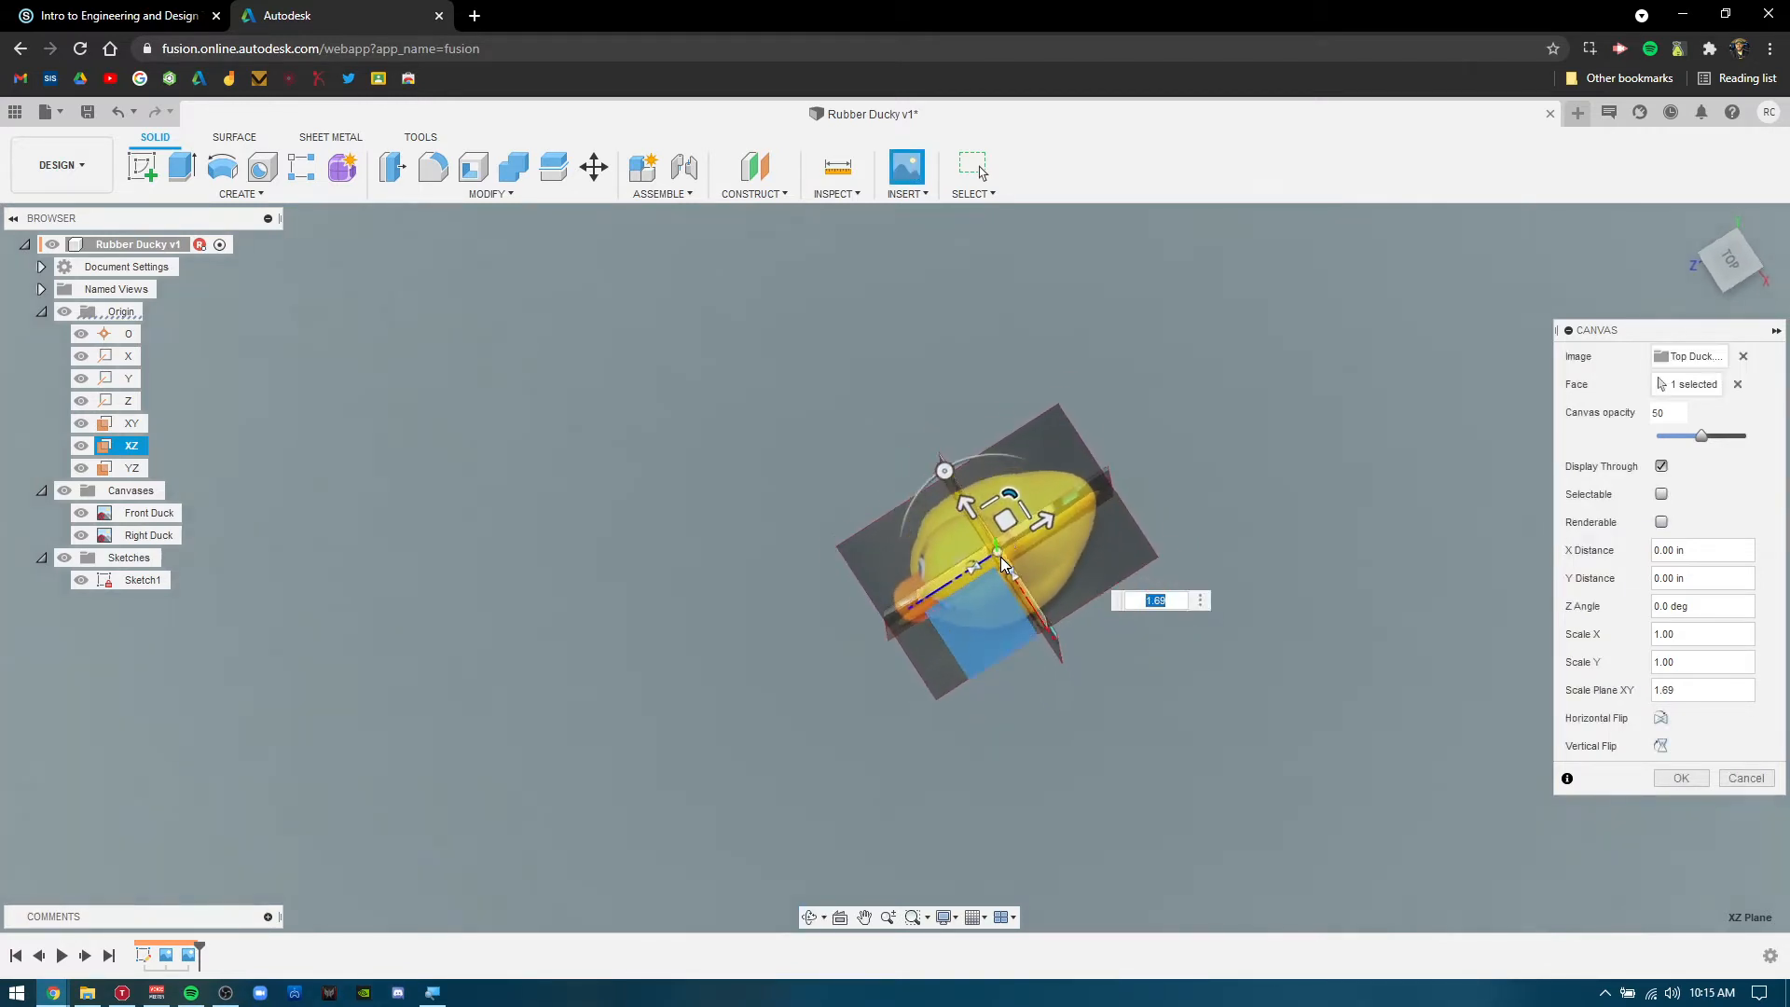
pyautogui.scroll(2, 1013, 506)
pyautogui.moveTo(1007, 506); pyautogui.dragTo(1007, 507)
pyautogui.keyDown('shift'); pyautogui.moveTo(1007, 507); pyautogui.dragTo(1334, 687, button='middle'); pyautogui.keyUp('shift')
pyautogui.click(1680, 779)
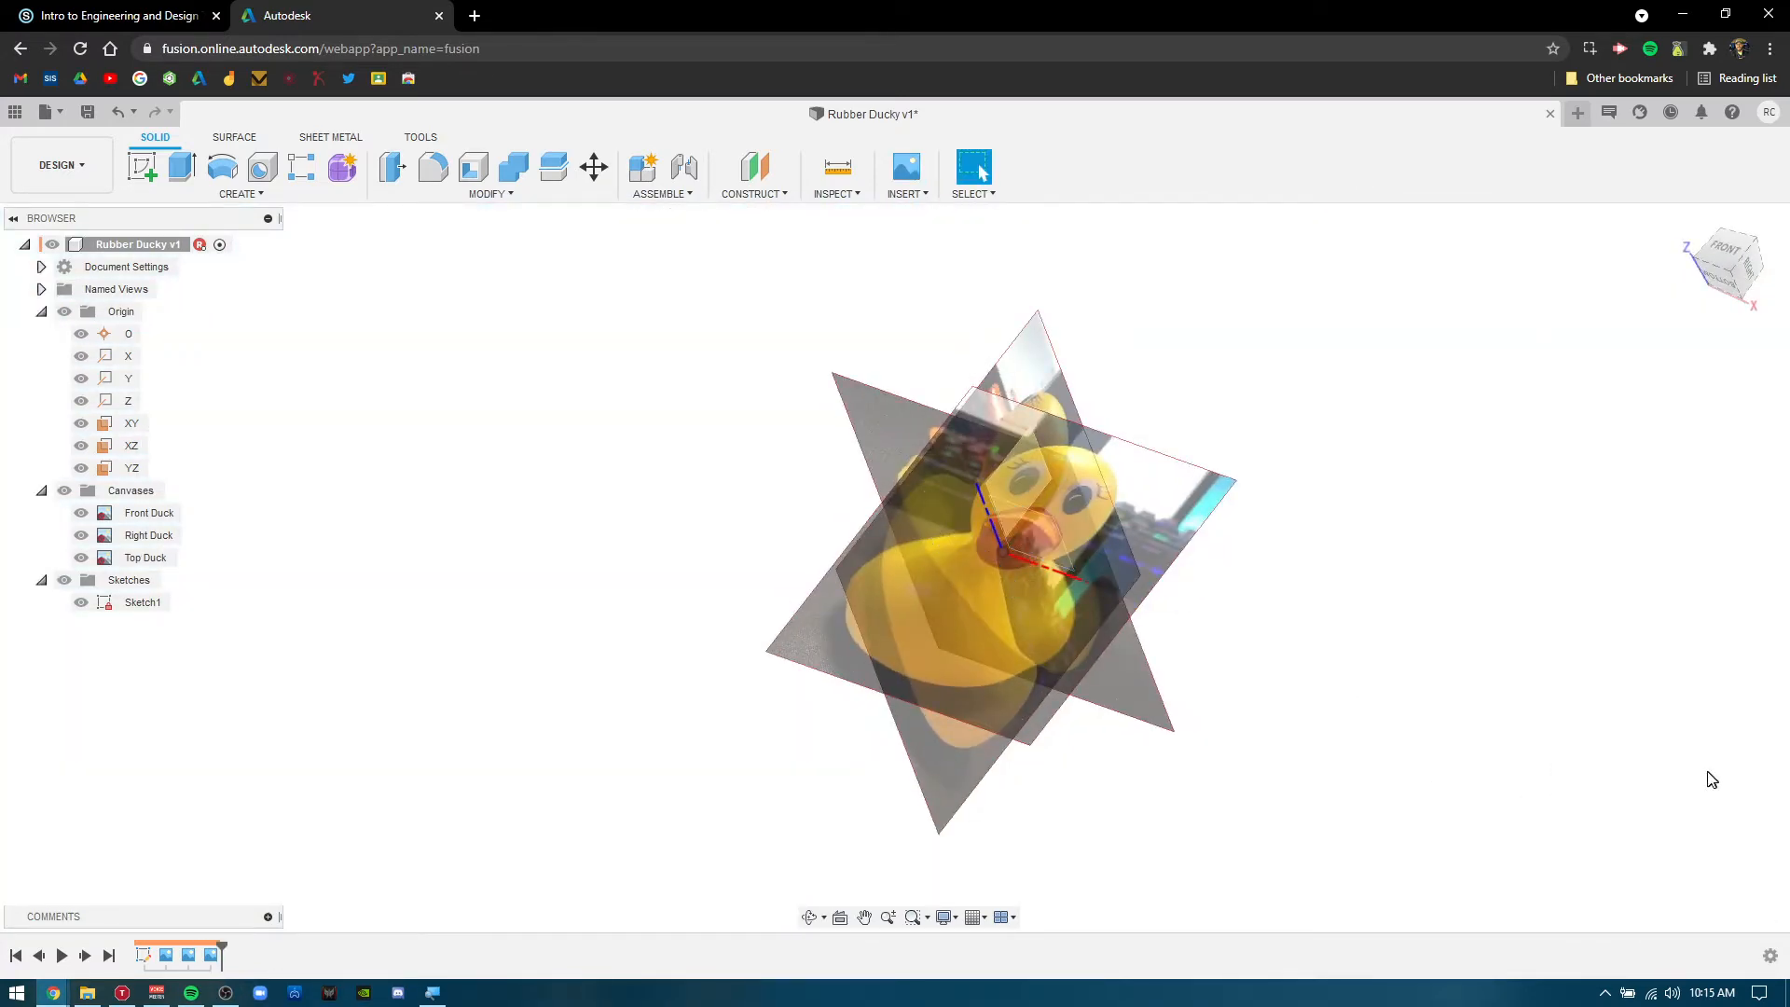
# Edit the Front Duck canvas and lower its opacity.
pyautogui.rightClick(115, 515)
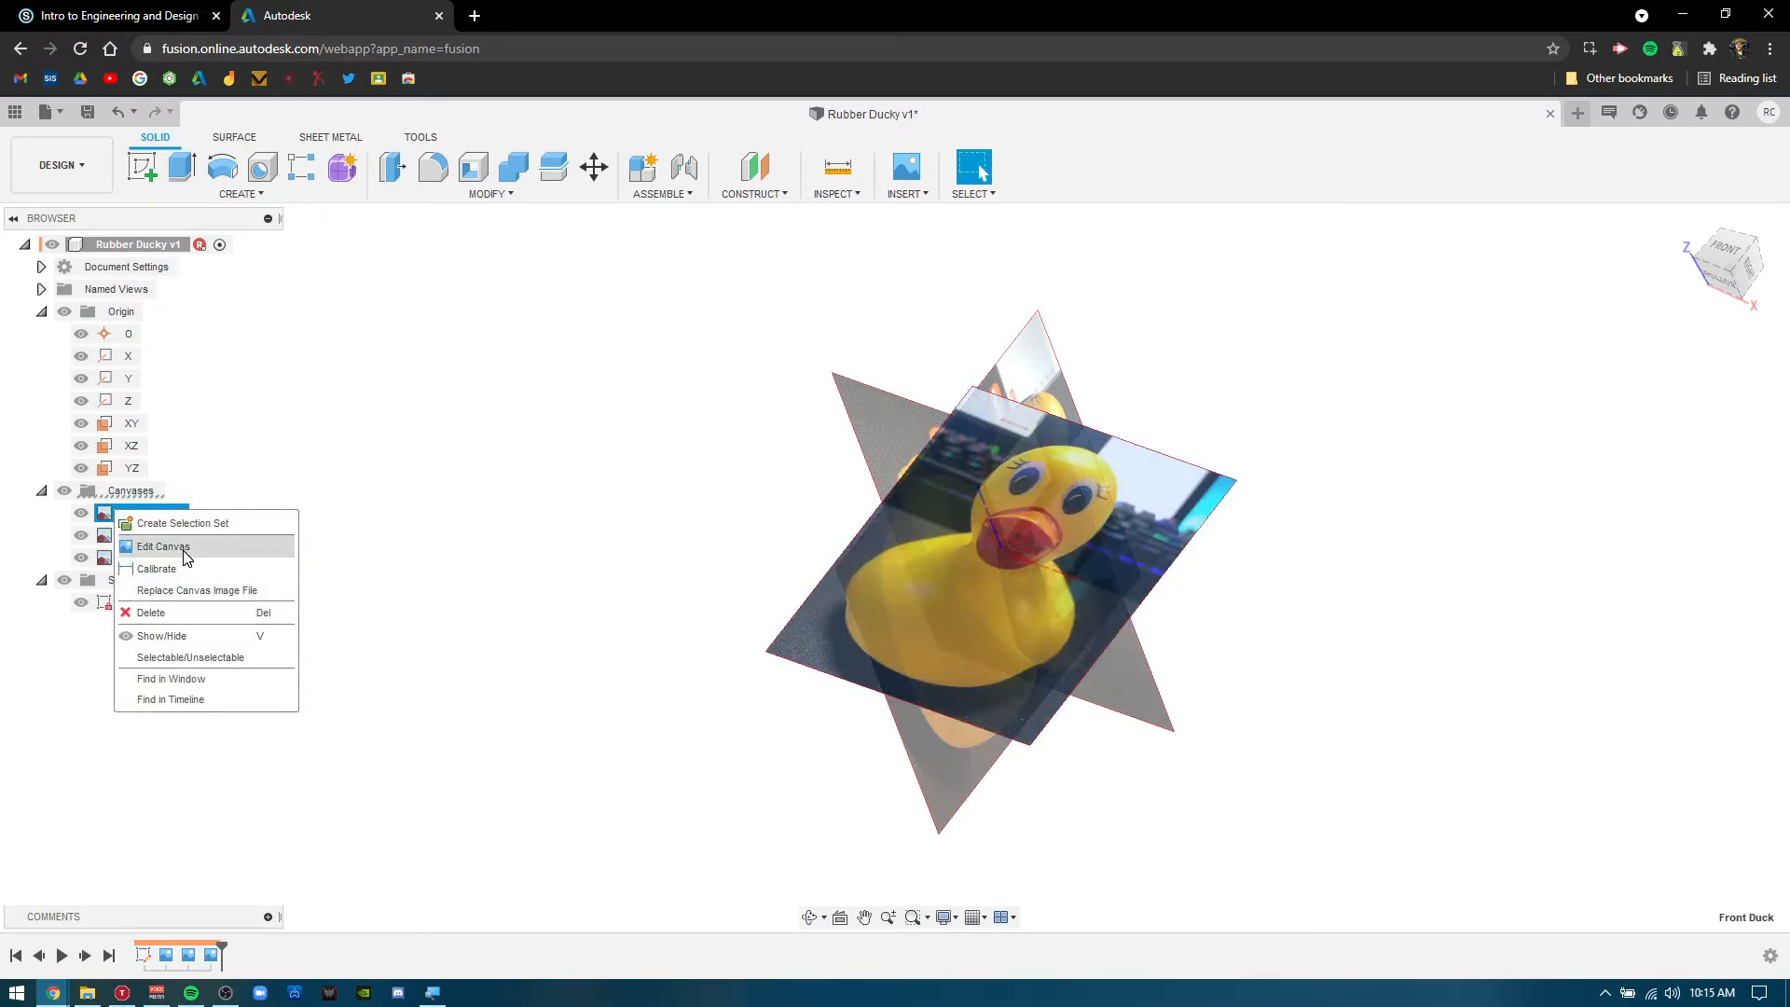
pyautogui.click(440, 479)
pyautogui.rightClick(122, 515)
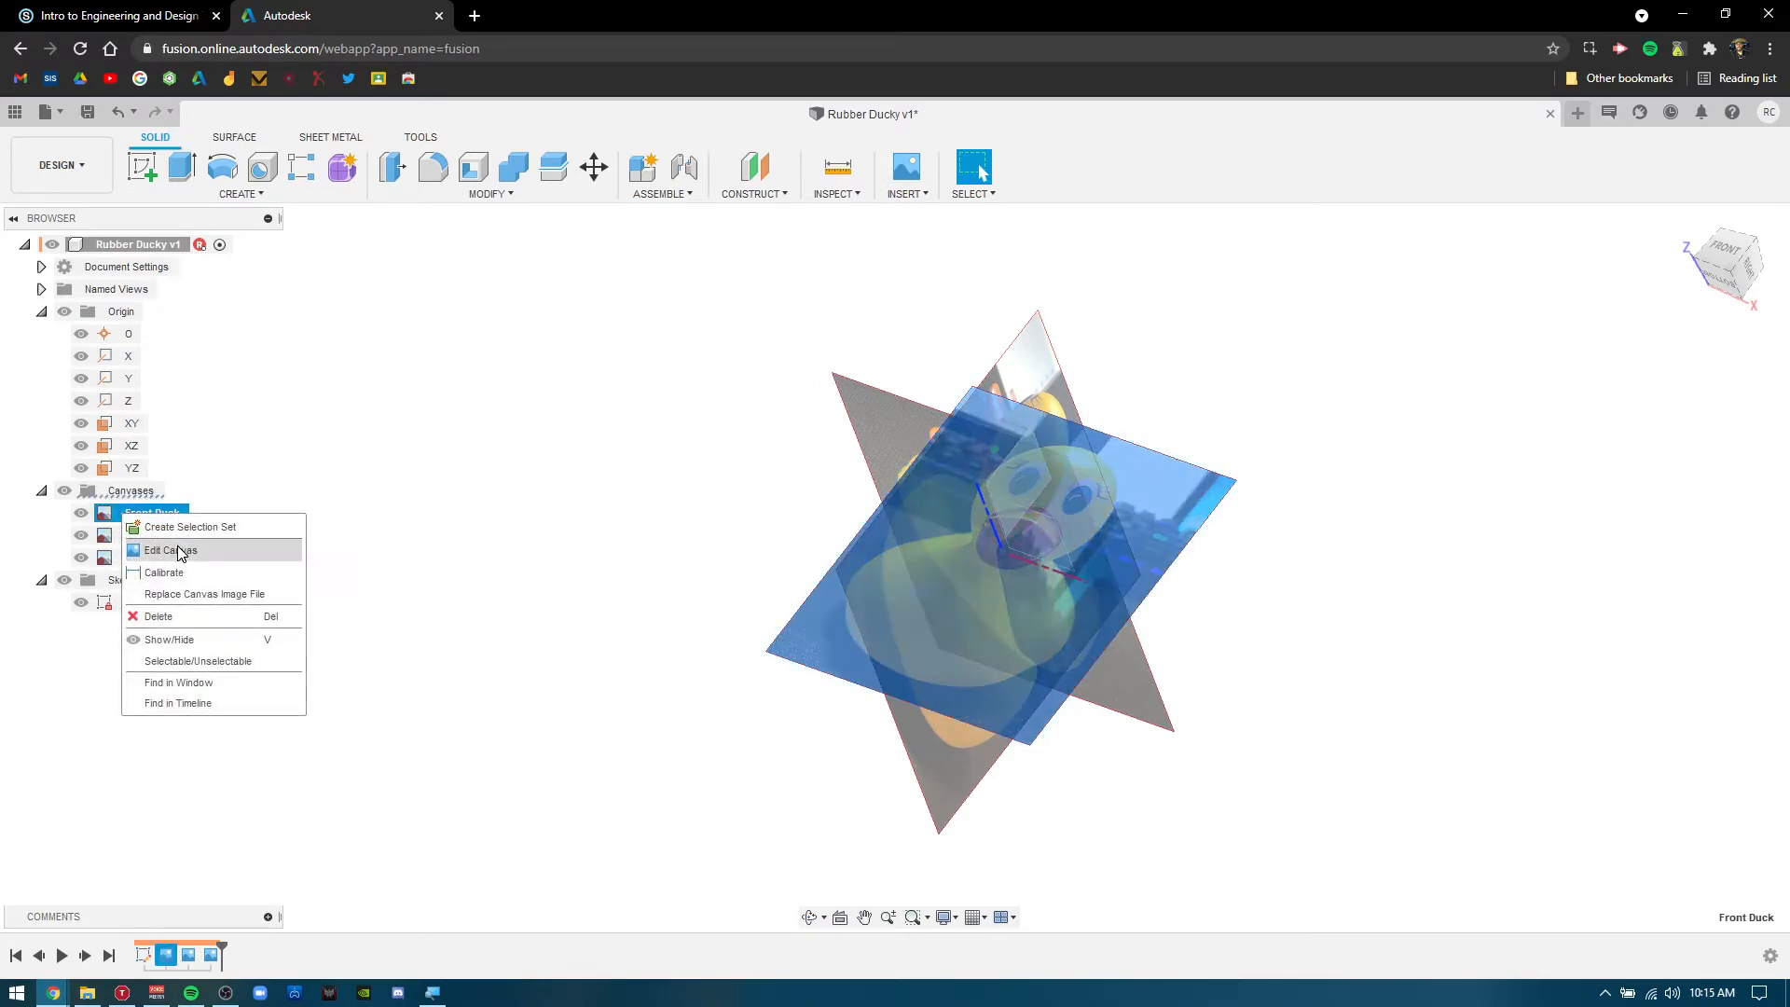
pyautogui.click(177, 550)
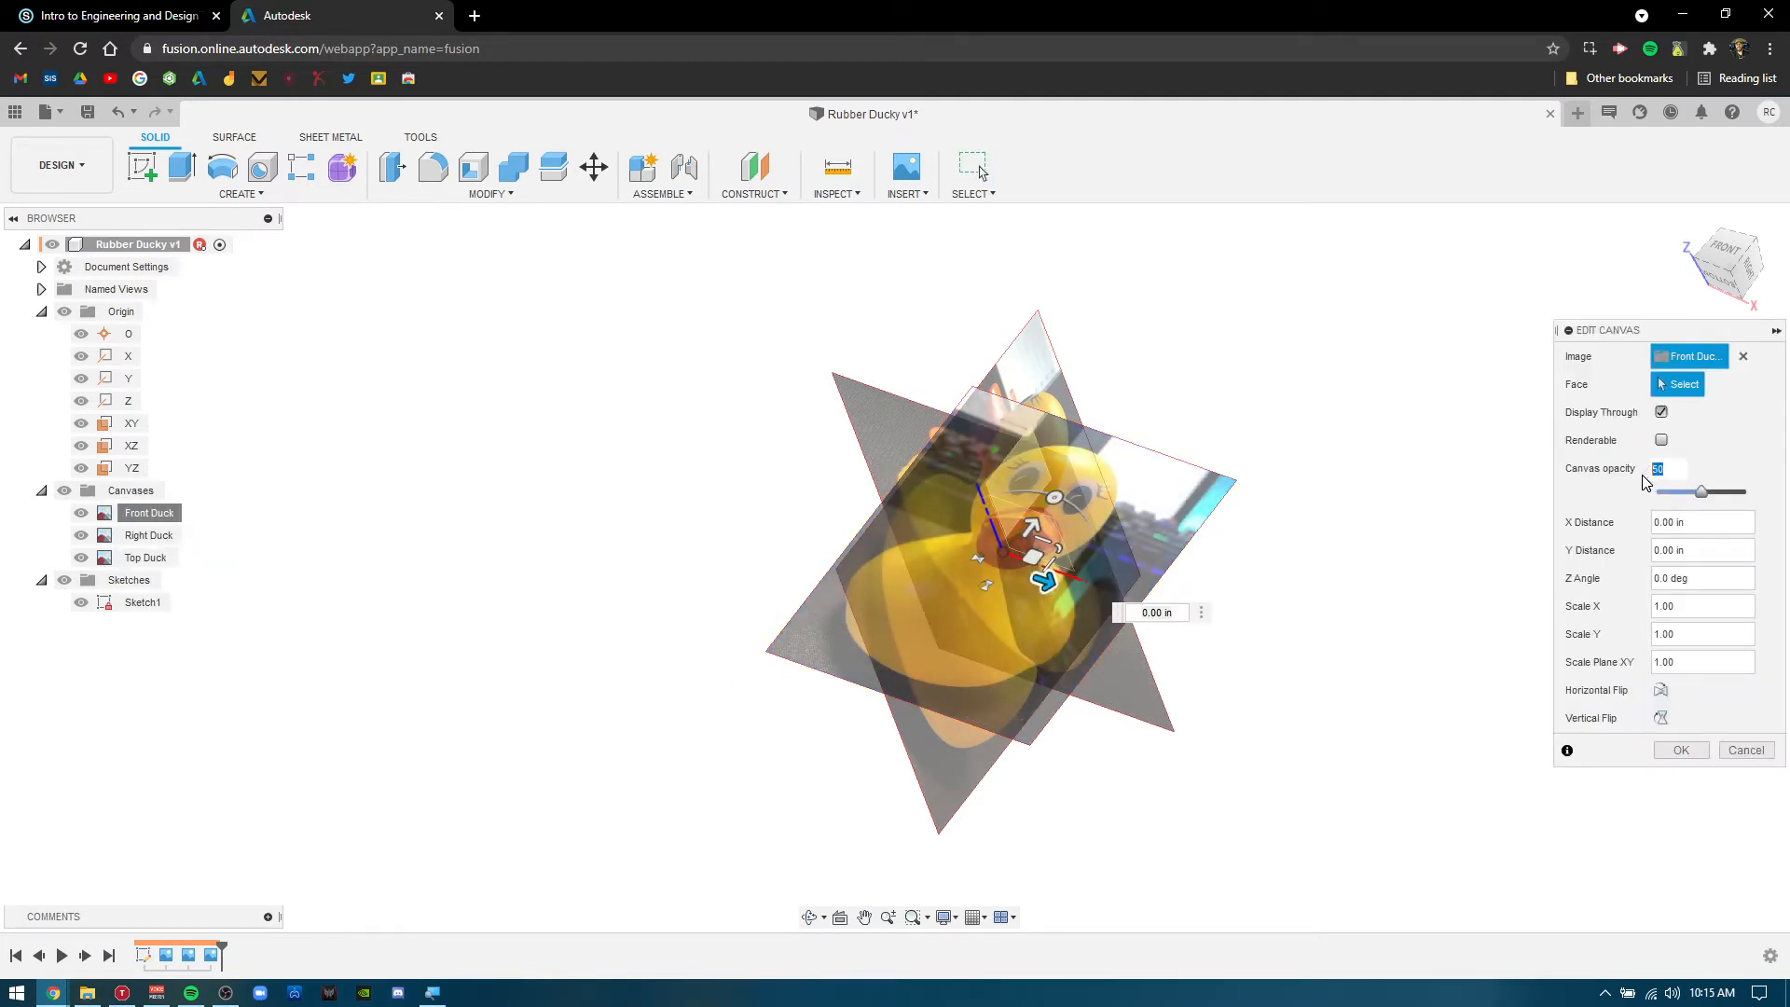
pyautogui.press('Return')
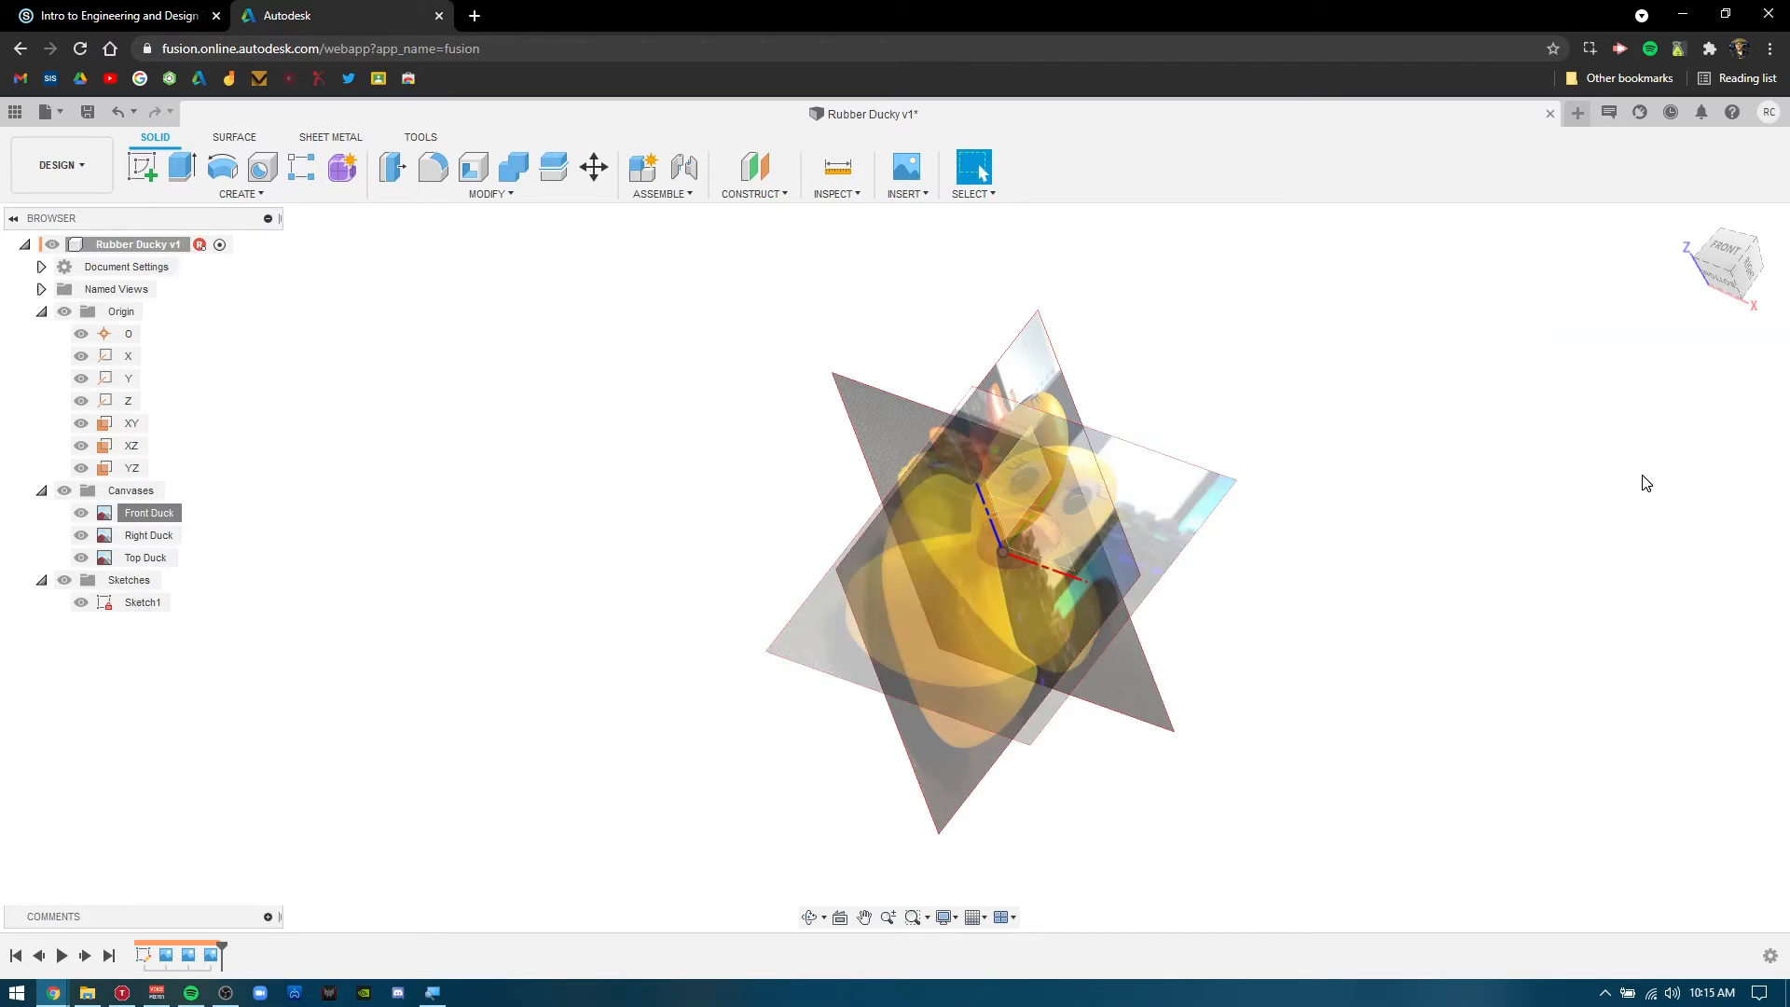
# Lower the opacity of the Right Duck canvas and set the Top Duck canvas opacity to 25.
pyautogui.rightClick(141, 535)
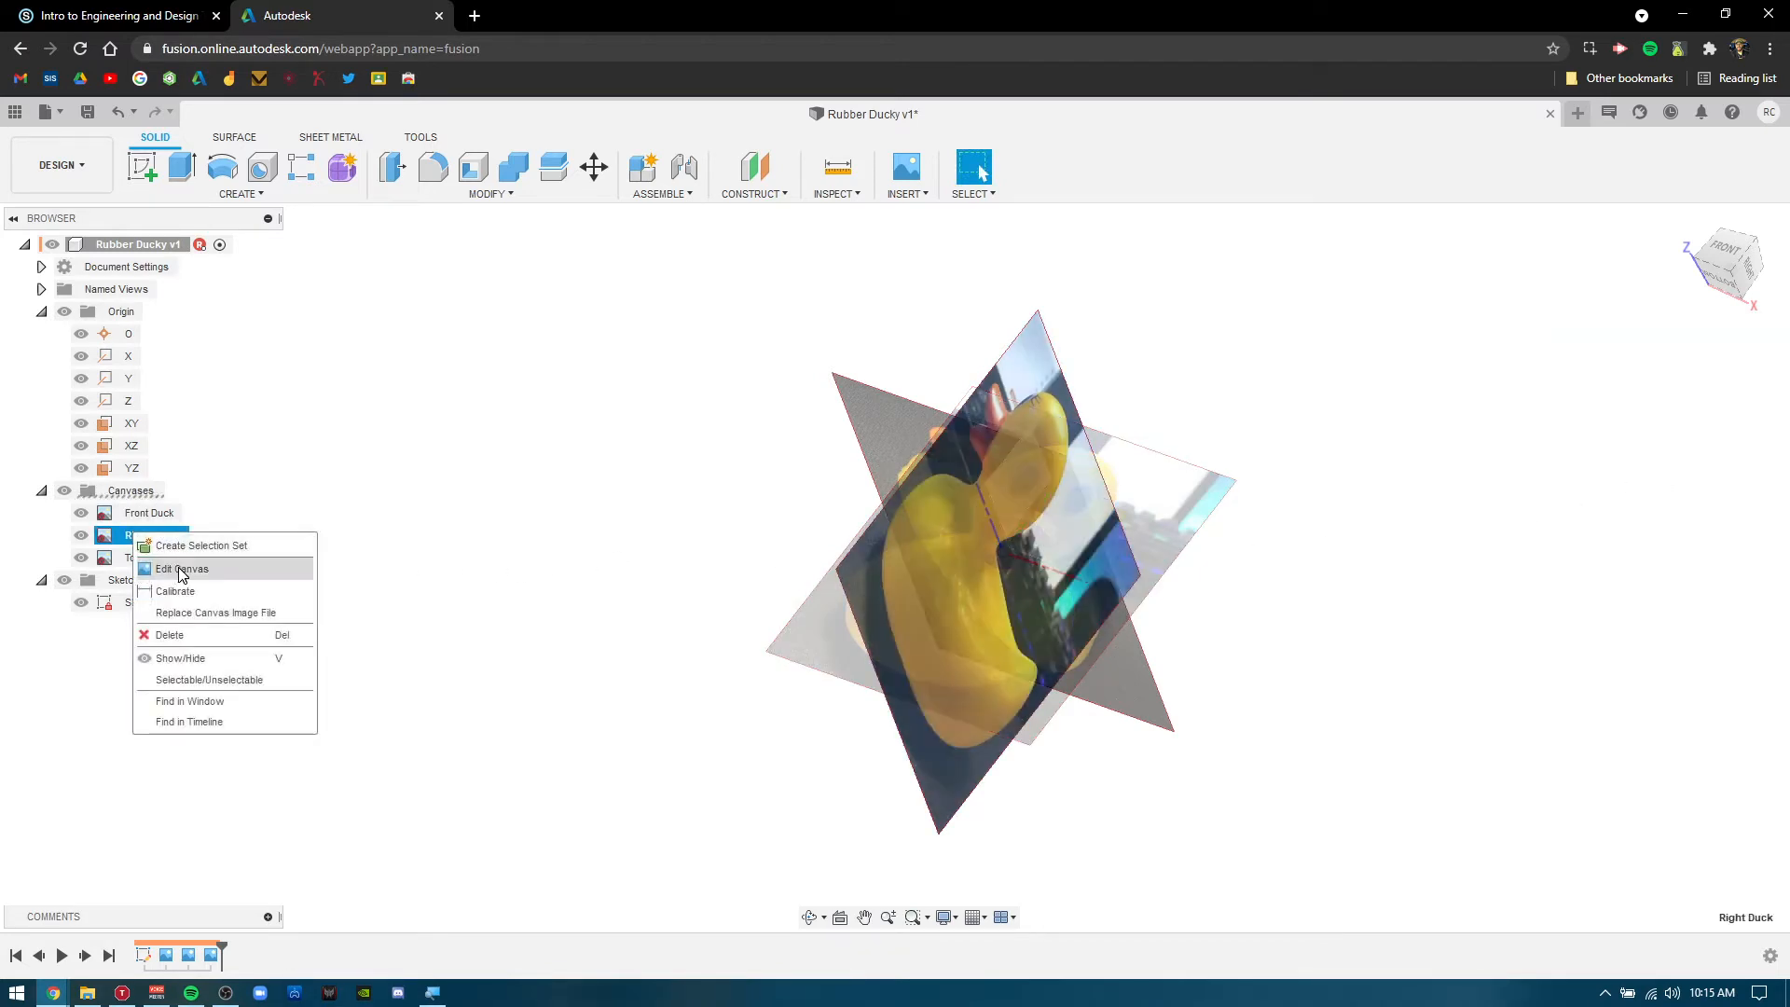
pyautogui.click(178, 570)
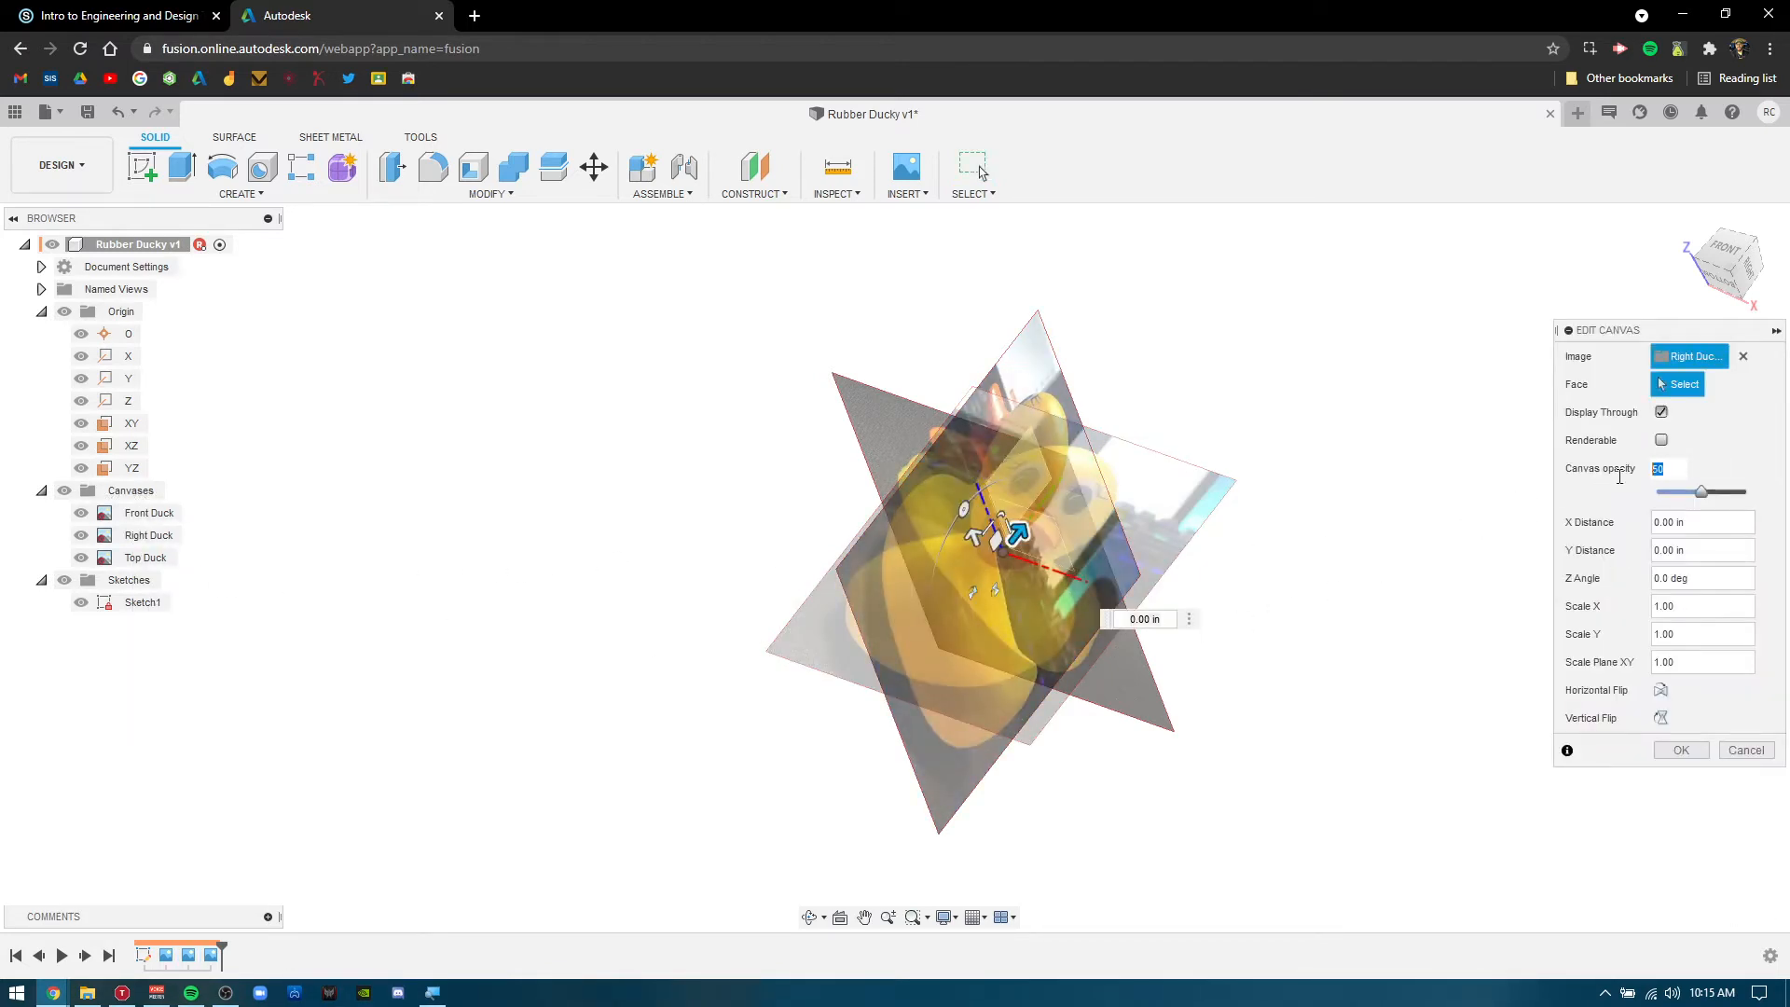
pyautogui.press('Return')
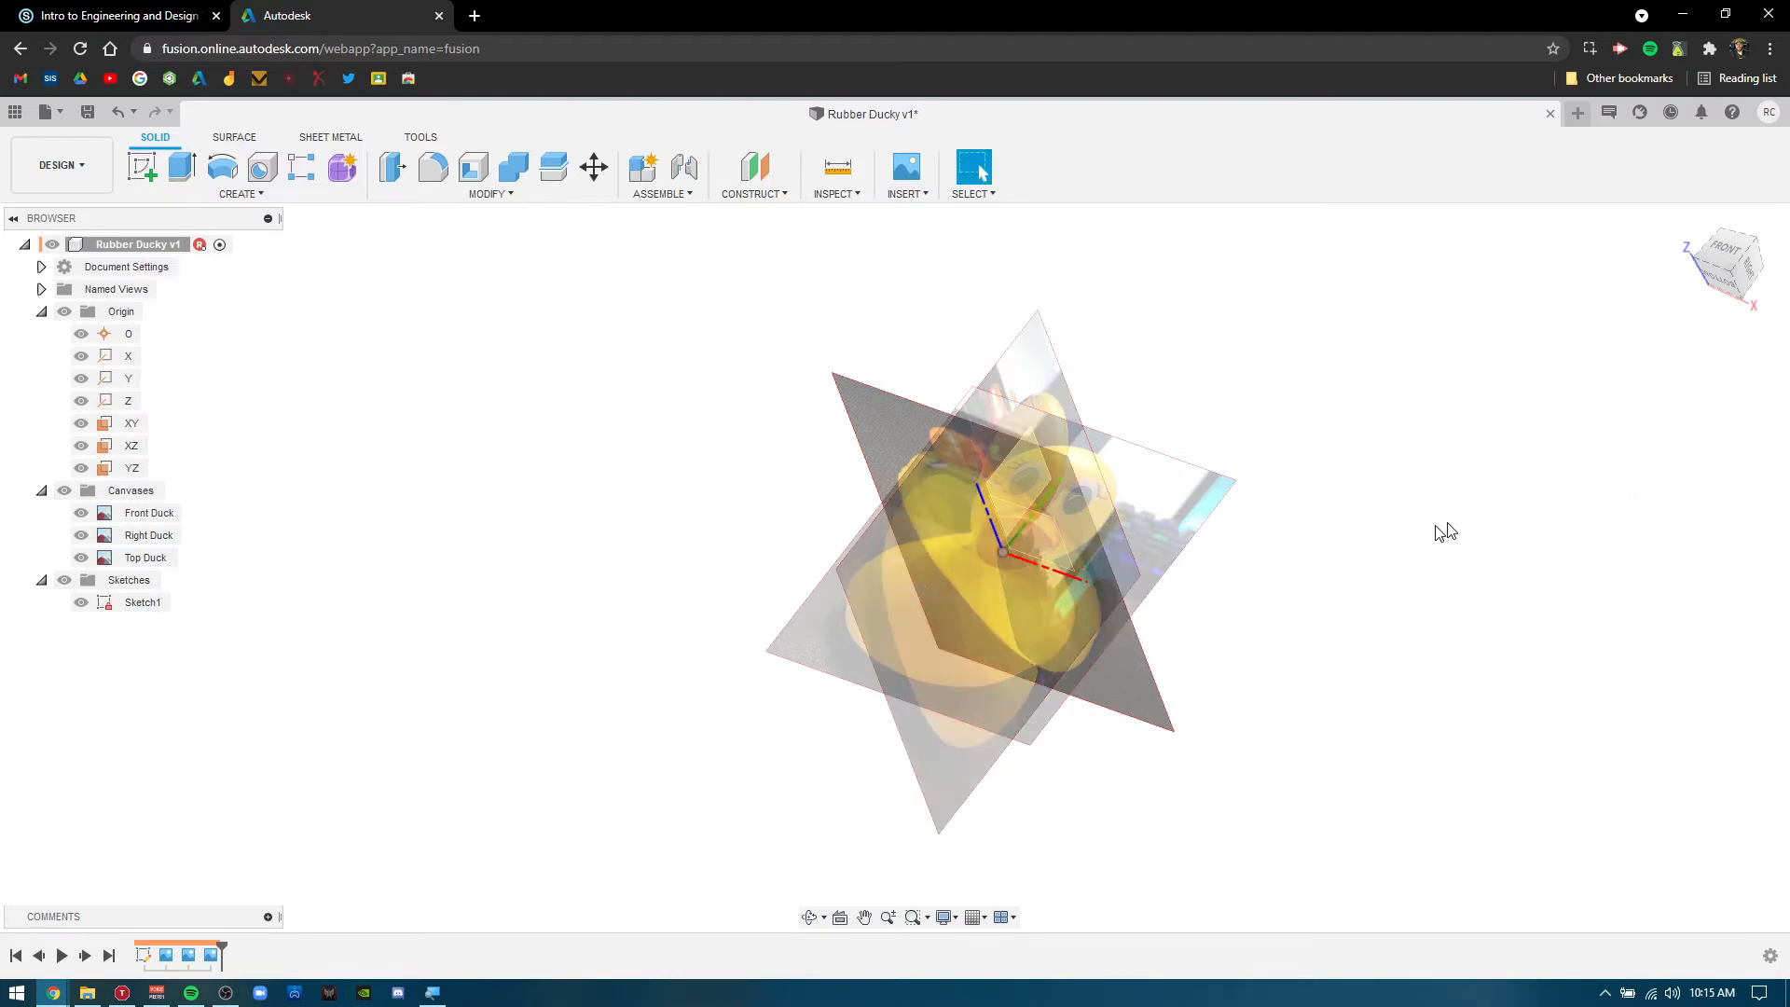
pyautogui.rightClick(170, 557)
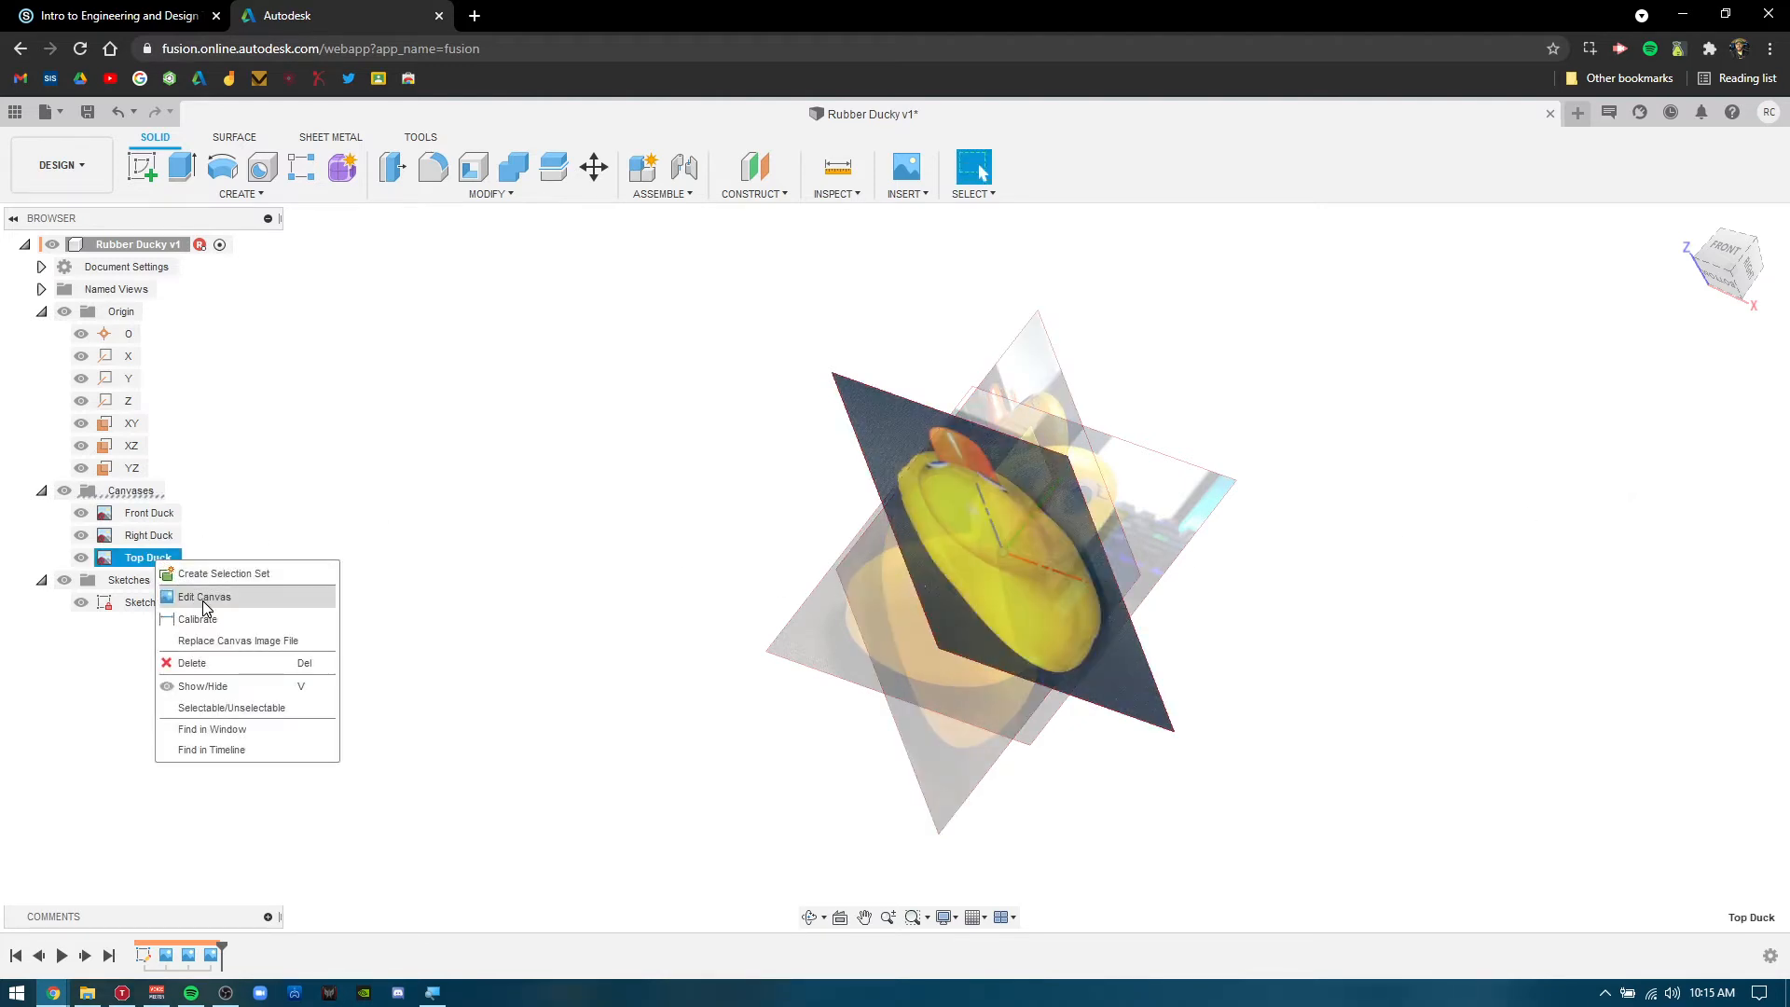
pyautogui.click(203, 598)
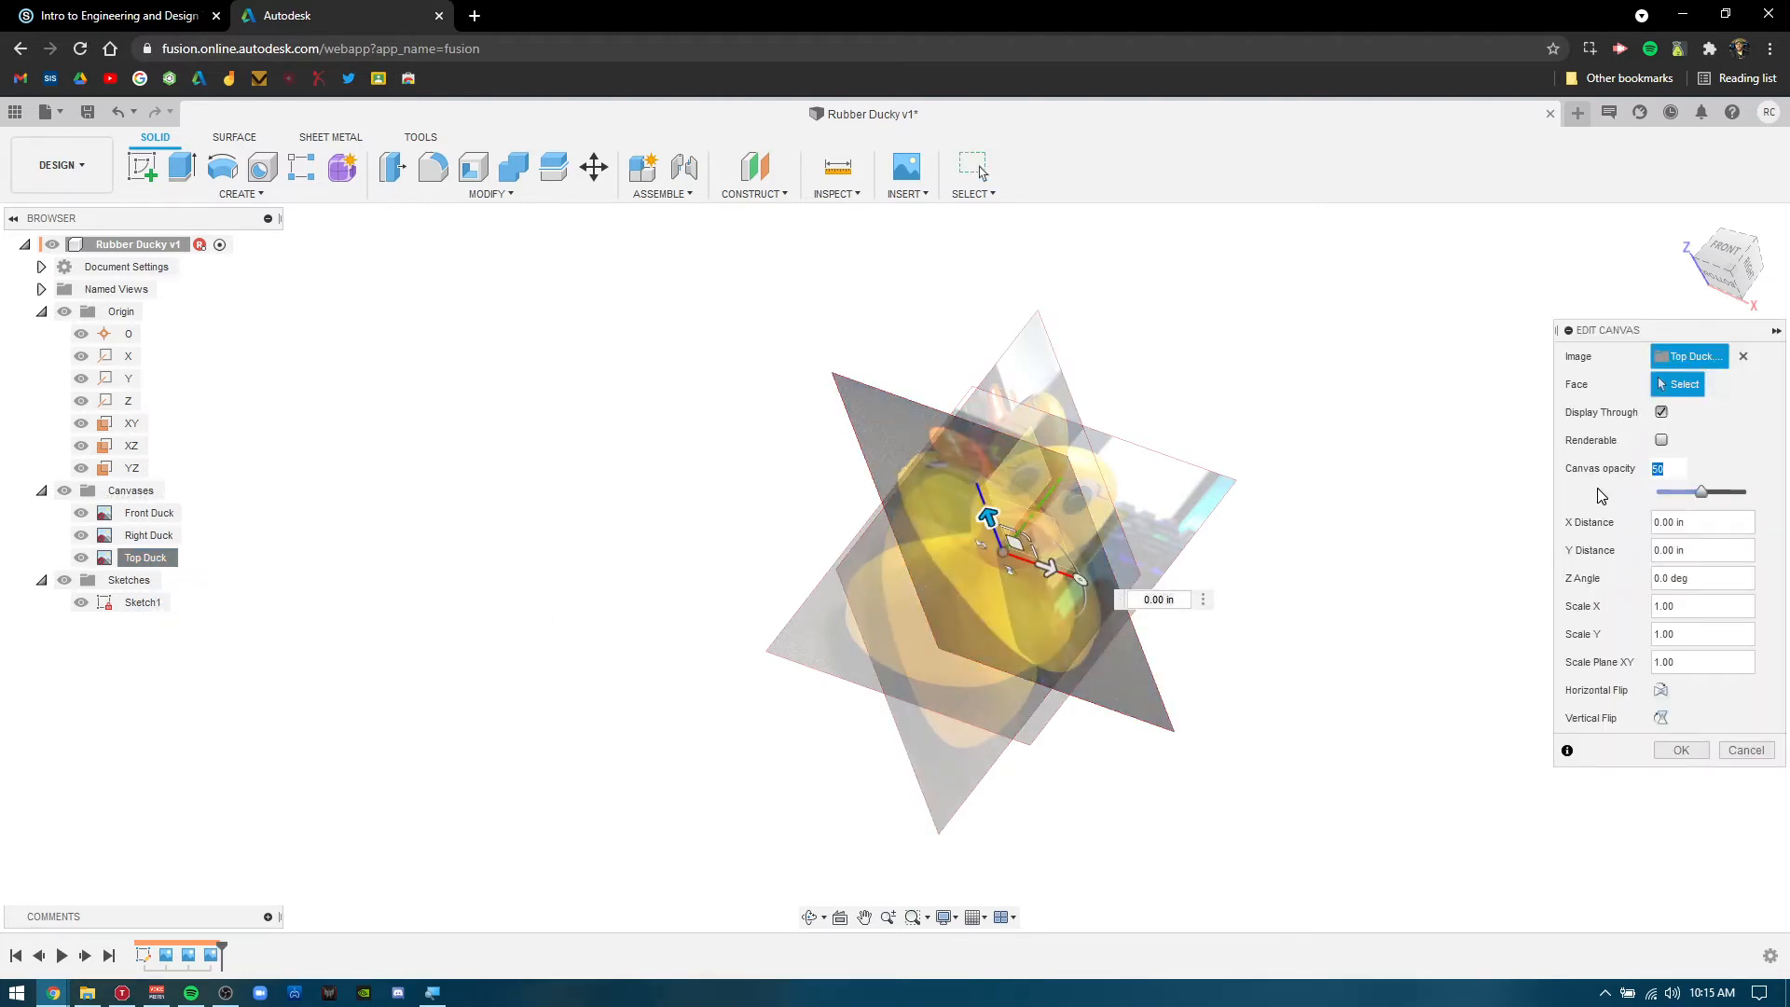
pyautogui.write('25')
pyautogui.press('Return')
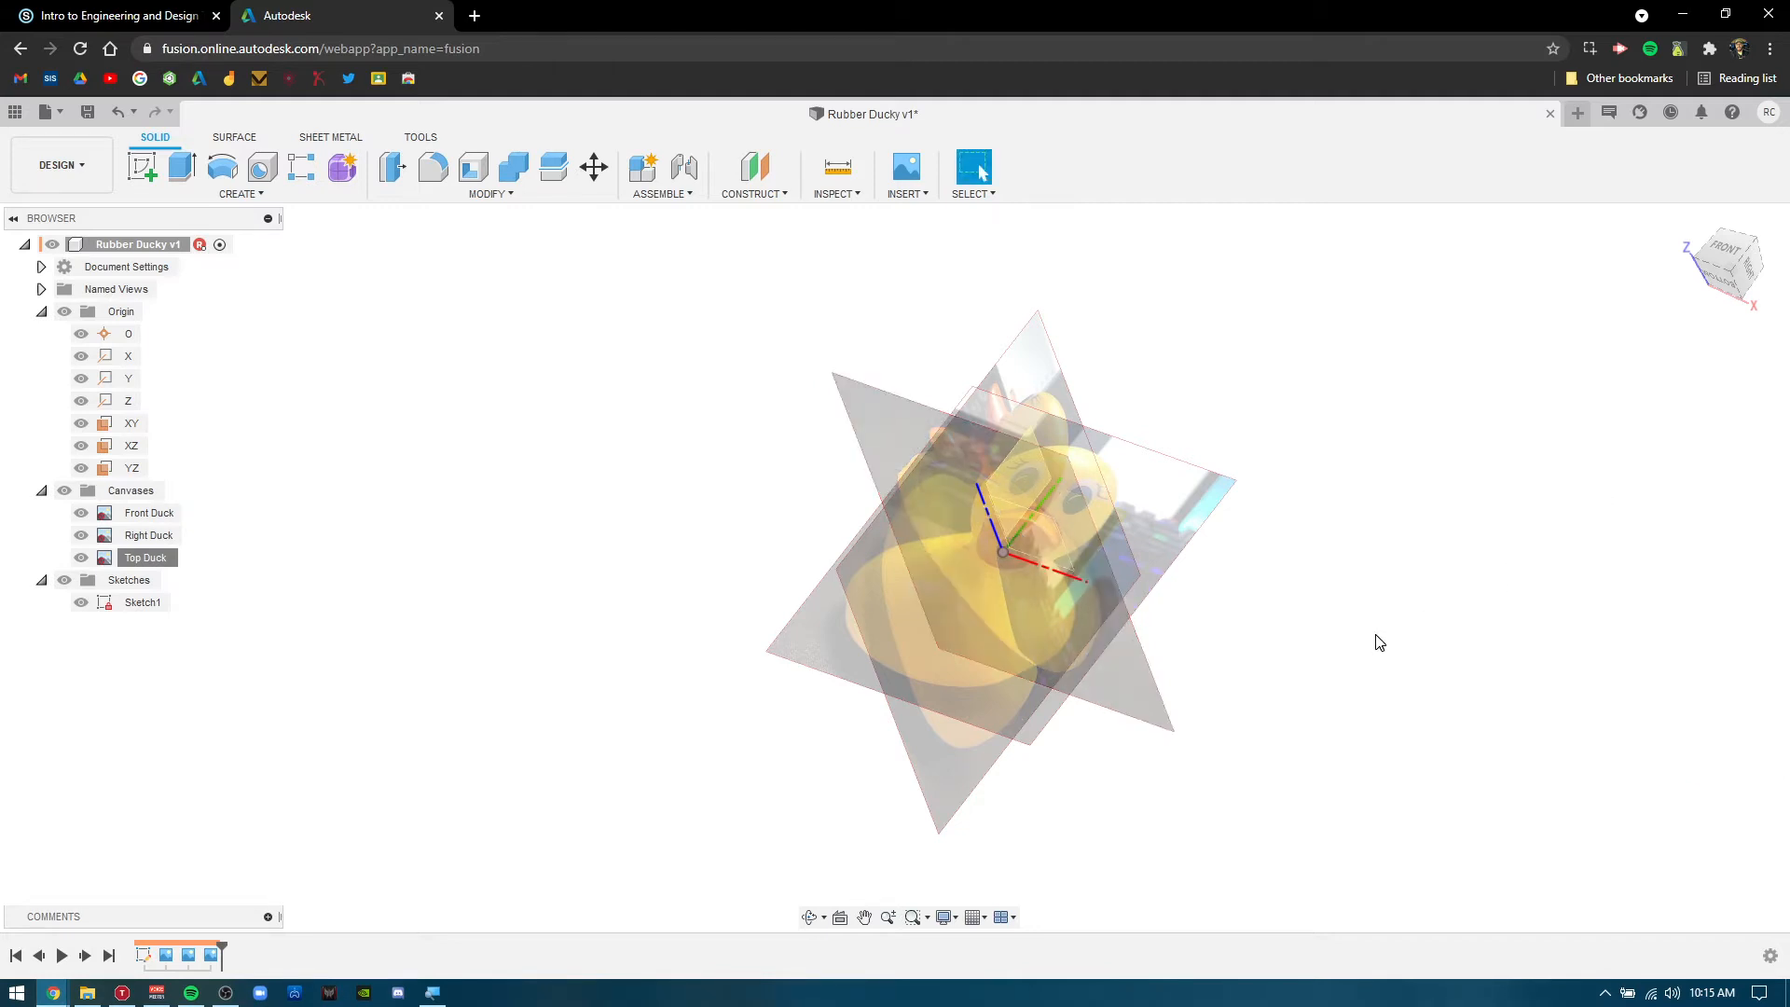
# Show the design from an isometric angle and hide the Top Duck and Front Duck canvases, leaving only Right Duck displayed.
pyautogui.moveTo(1378, 642)
pyautogui.keyDown('shift'); pyautogui.mouseDown(button='middle')
pyautogui.moveTo(1323, 587)
pyautogui.moveTo(1396, 624)
pyautogui.mouseUp(button='middle'); pyautogui.keyUp('shift')
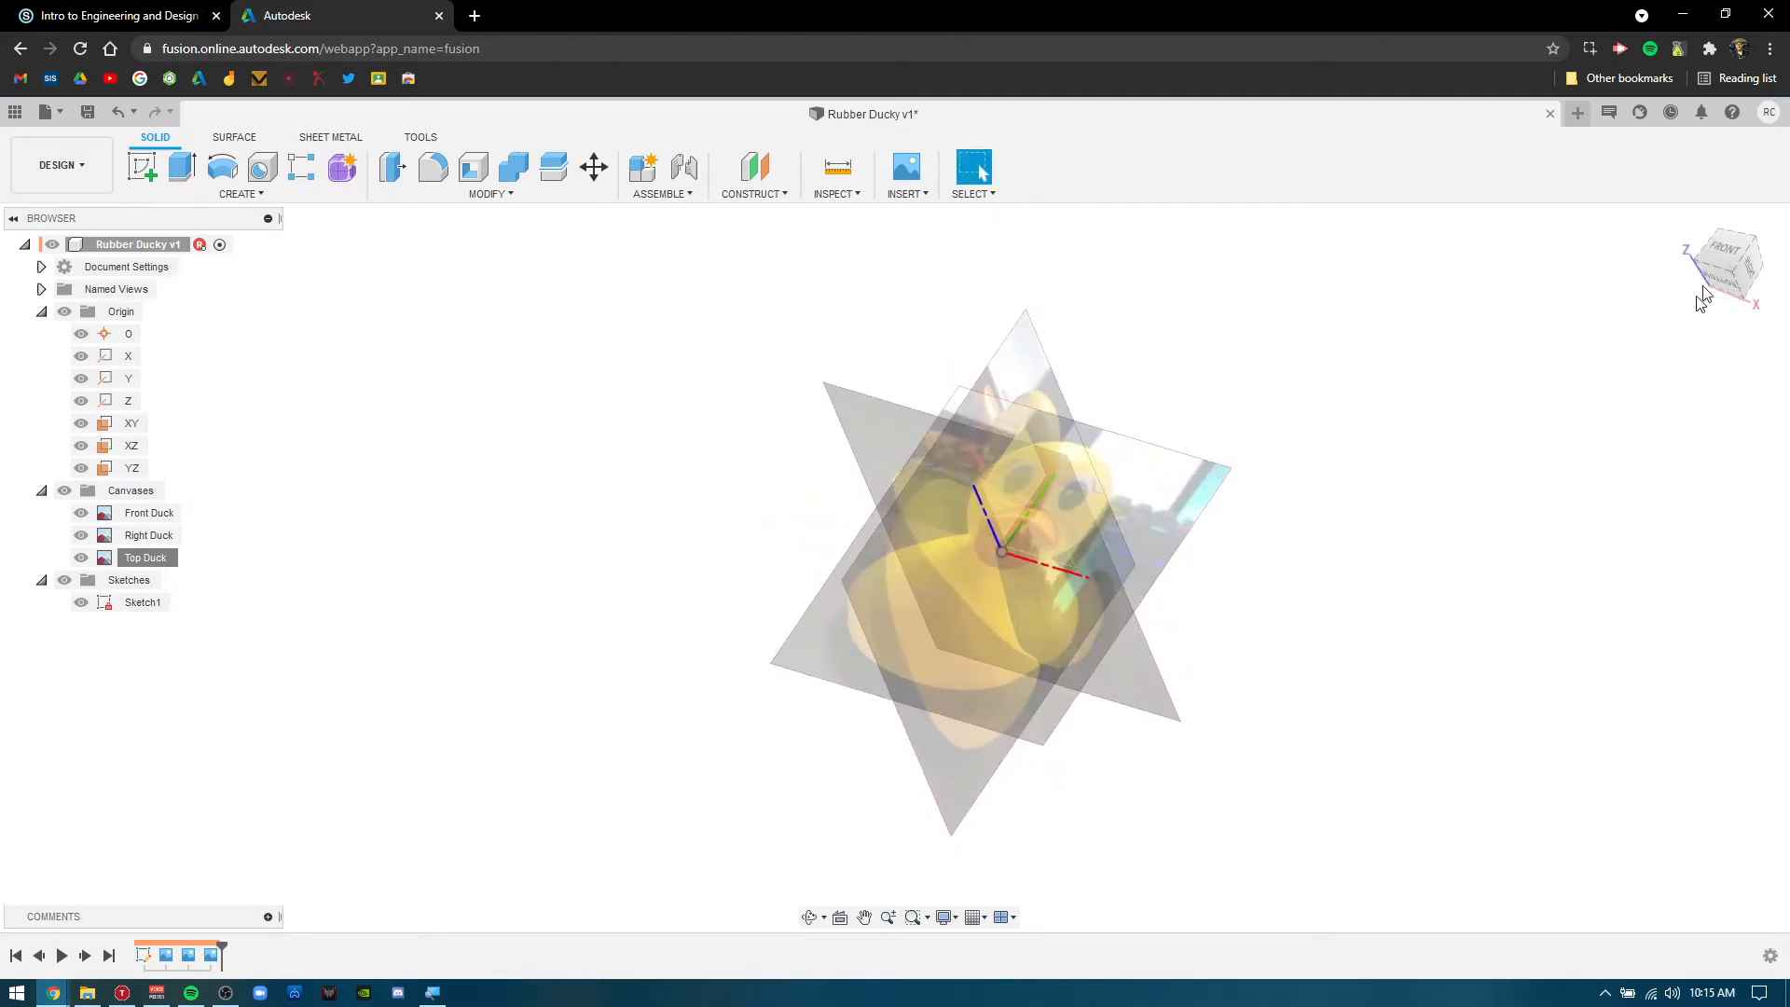
pyautogui.click(1752, 241)
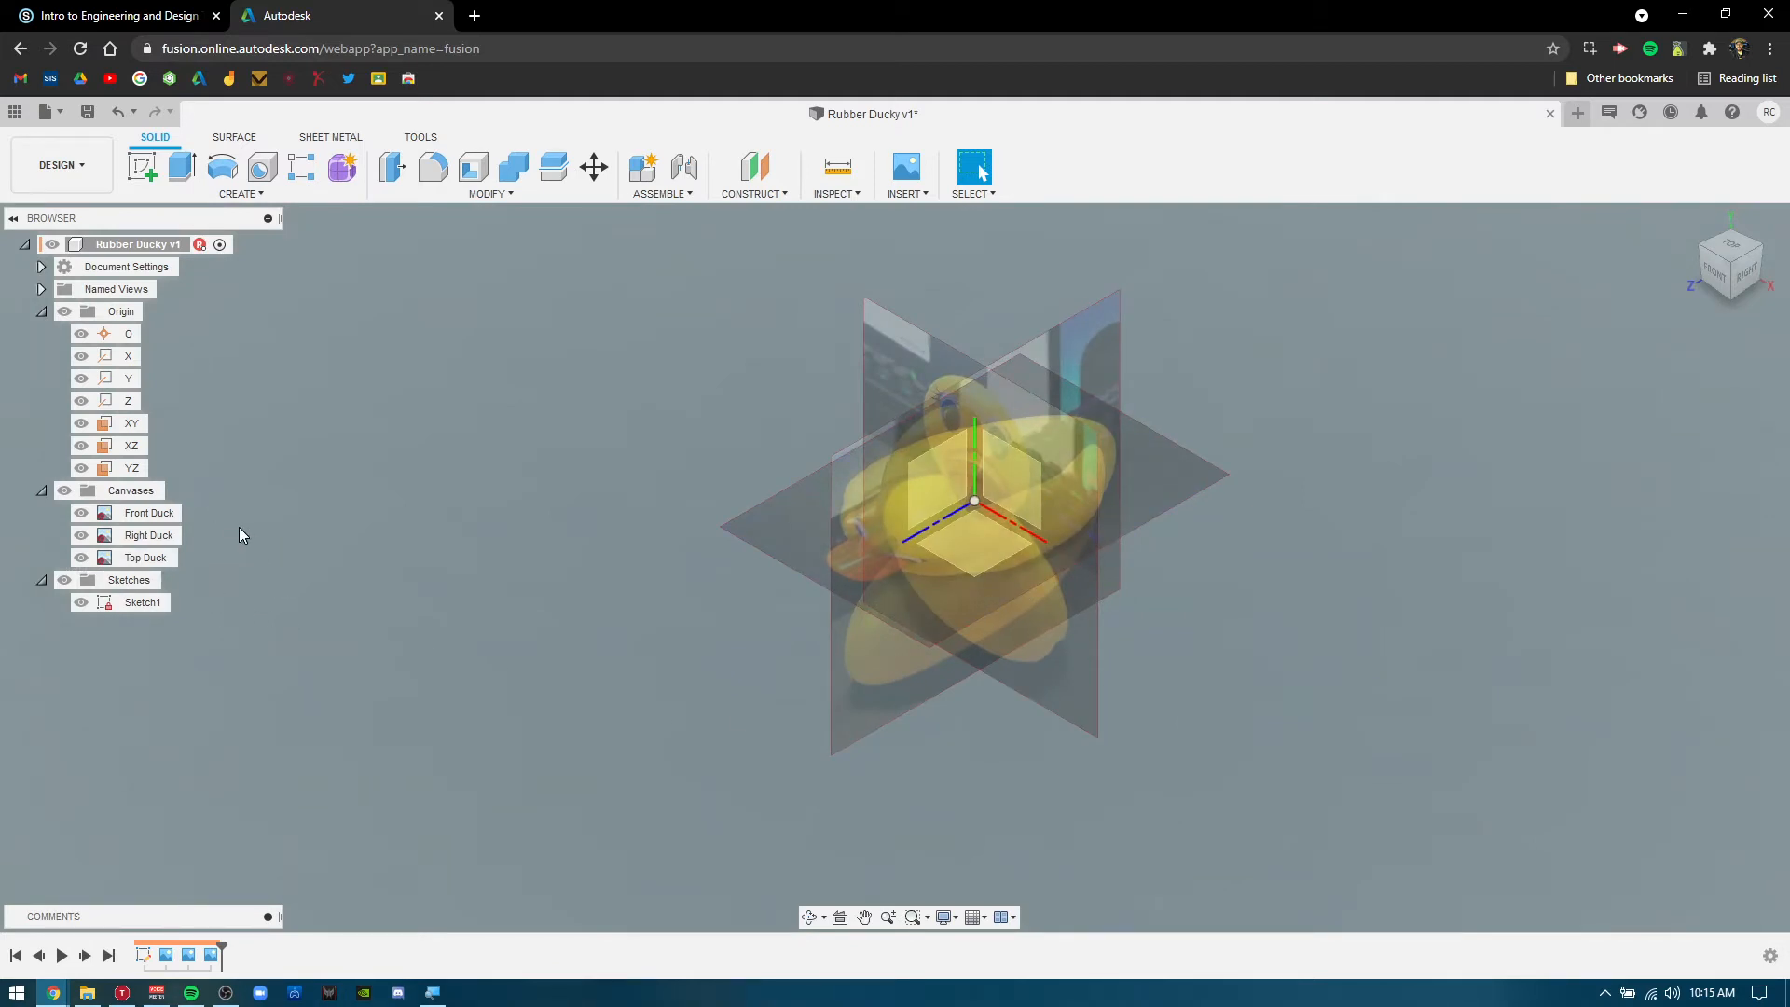
pyautogui.click(81, 557)
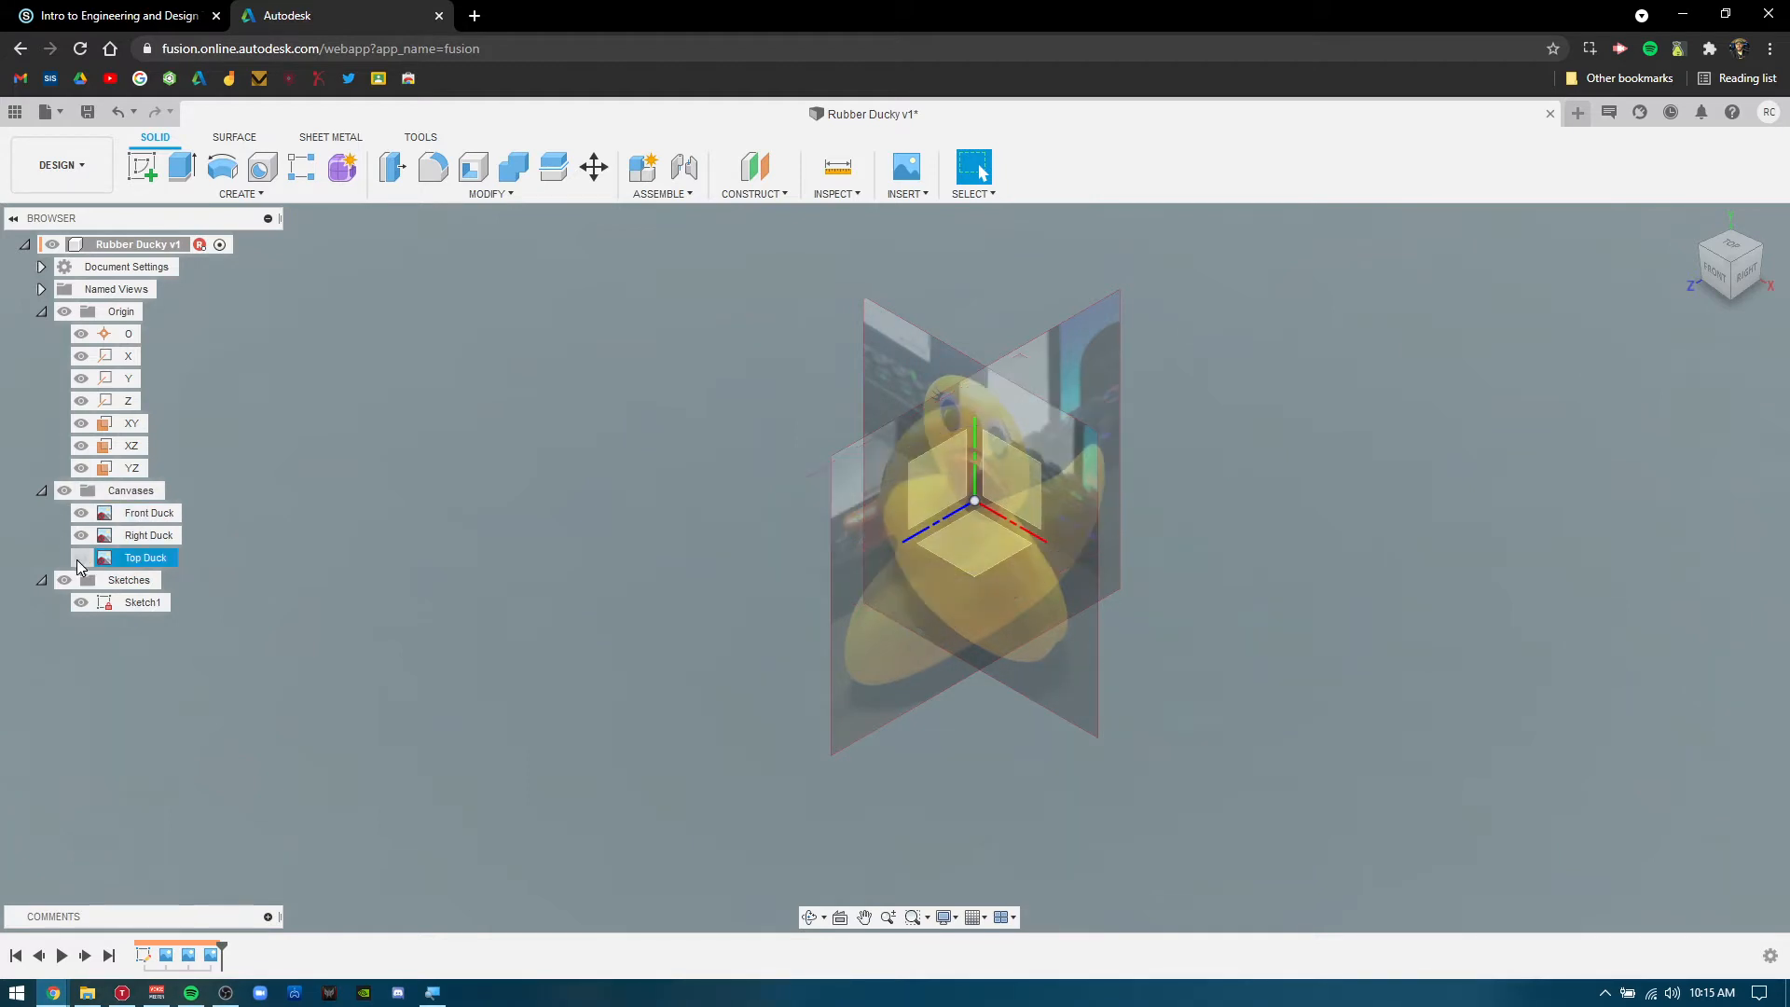
pyautogui.click(82, 536)
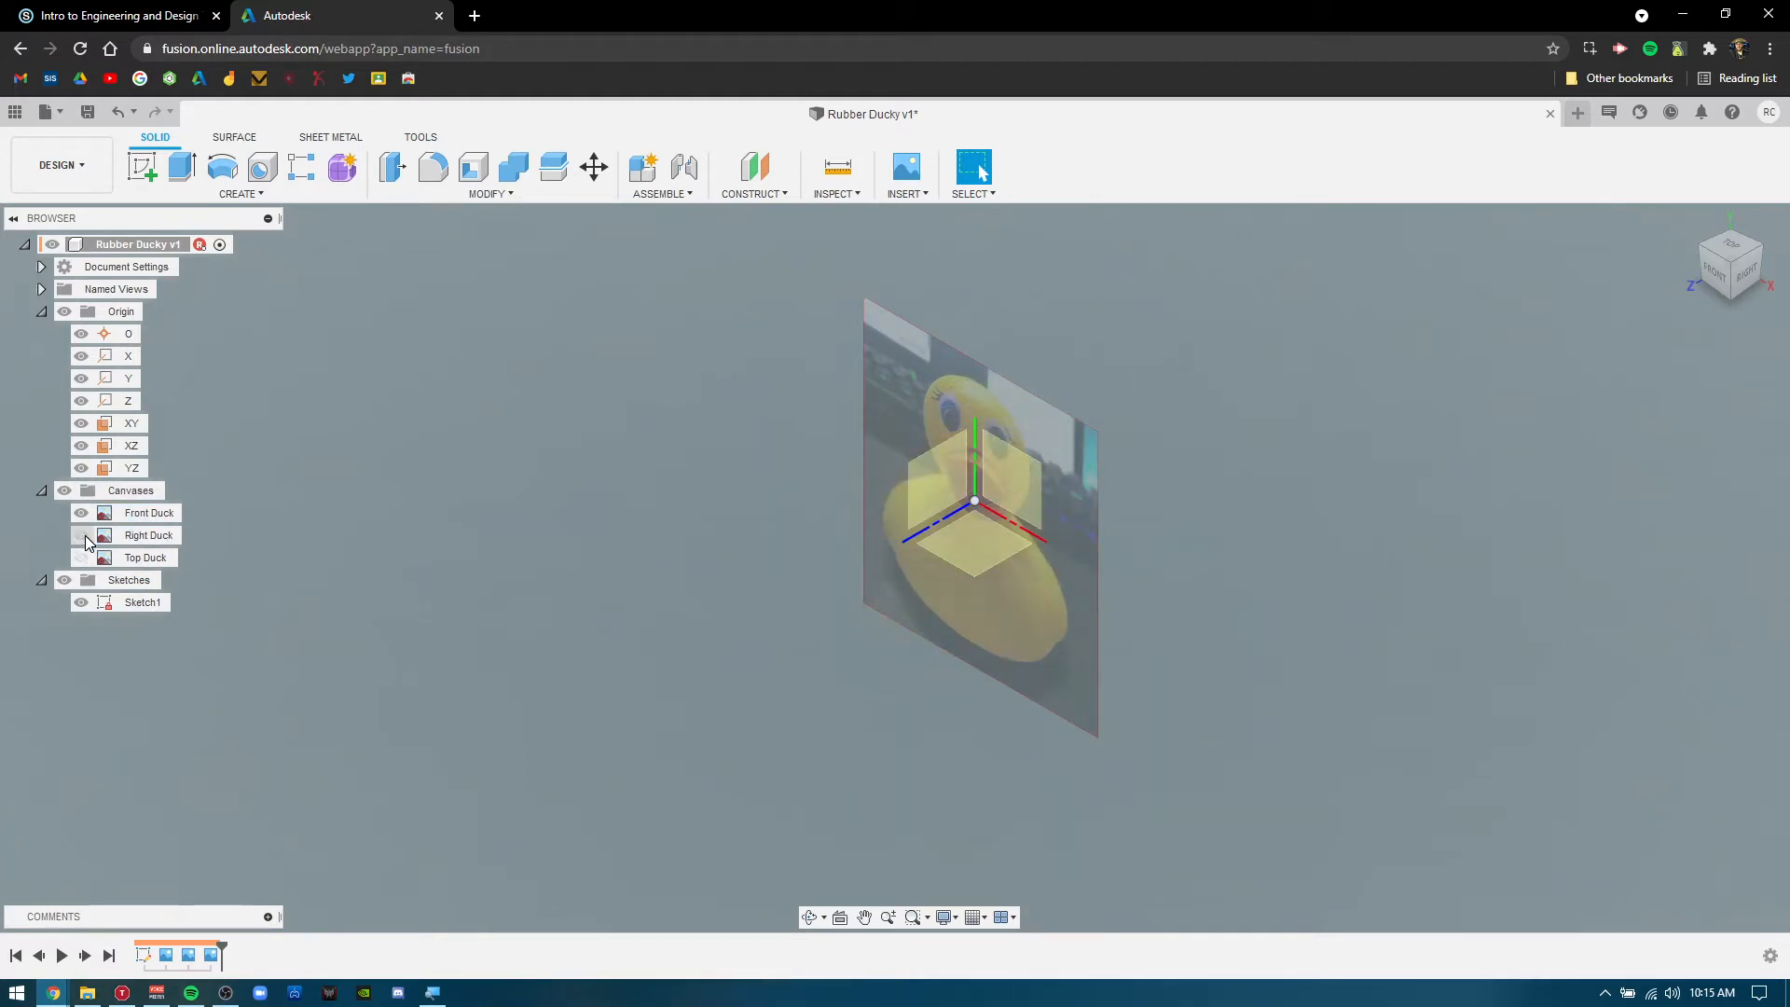
pyautogui.click(82, 536)
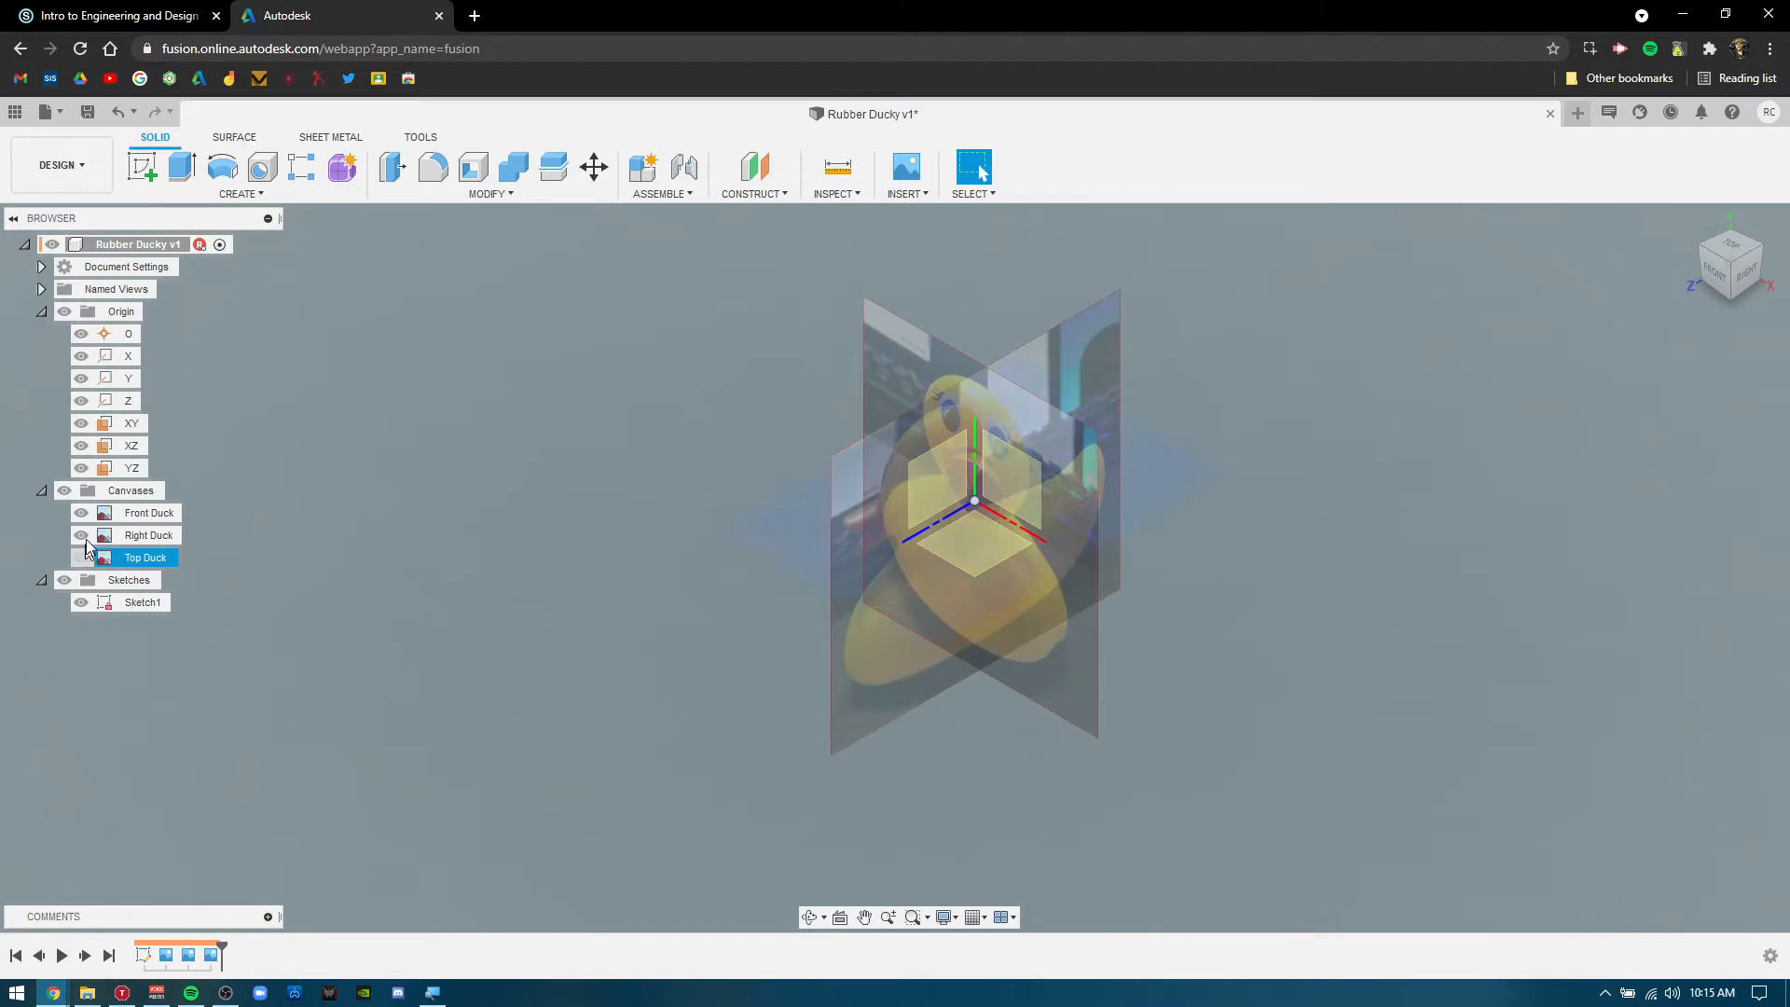
pyautogui.click(81, 513)
pyautogui.keyDown('shift'); pyautogui.moveTo(1226, 715); pyautogui.dragTo(1210, 656, button='middle'); pyautogui.keyUp('shift')
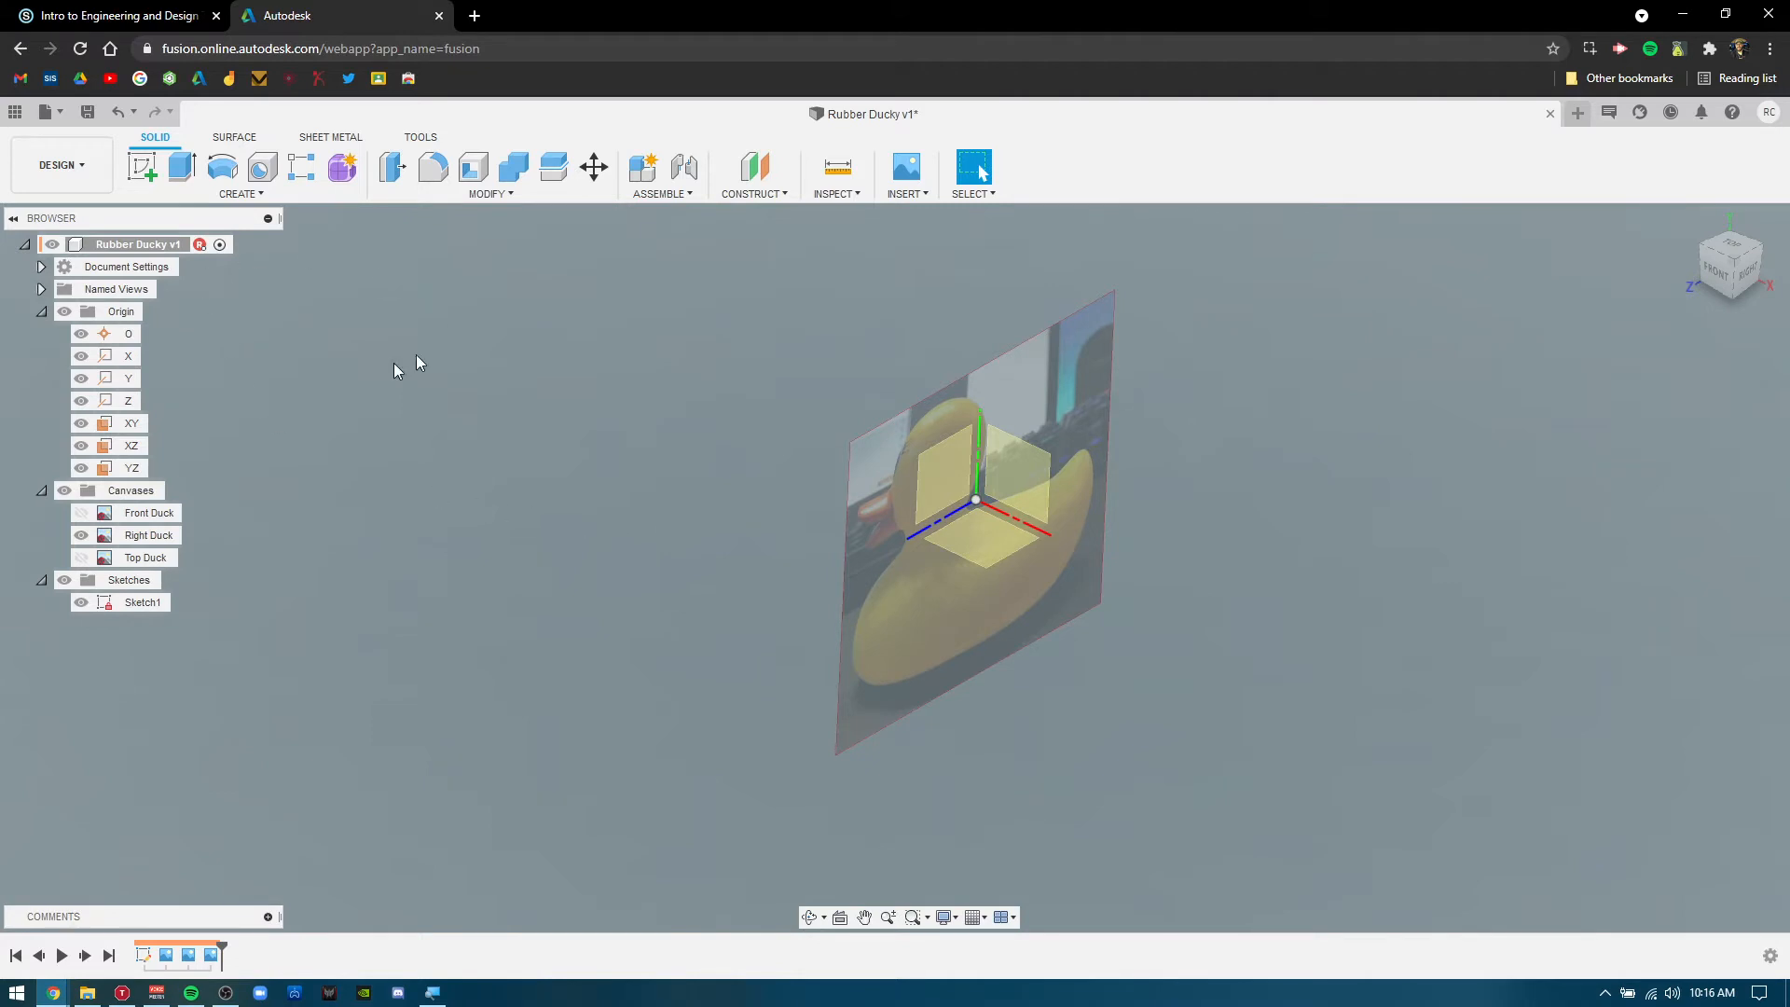
# Create a new form in the design to begin T-spline modelling.
pyautogui.click(59, 166)
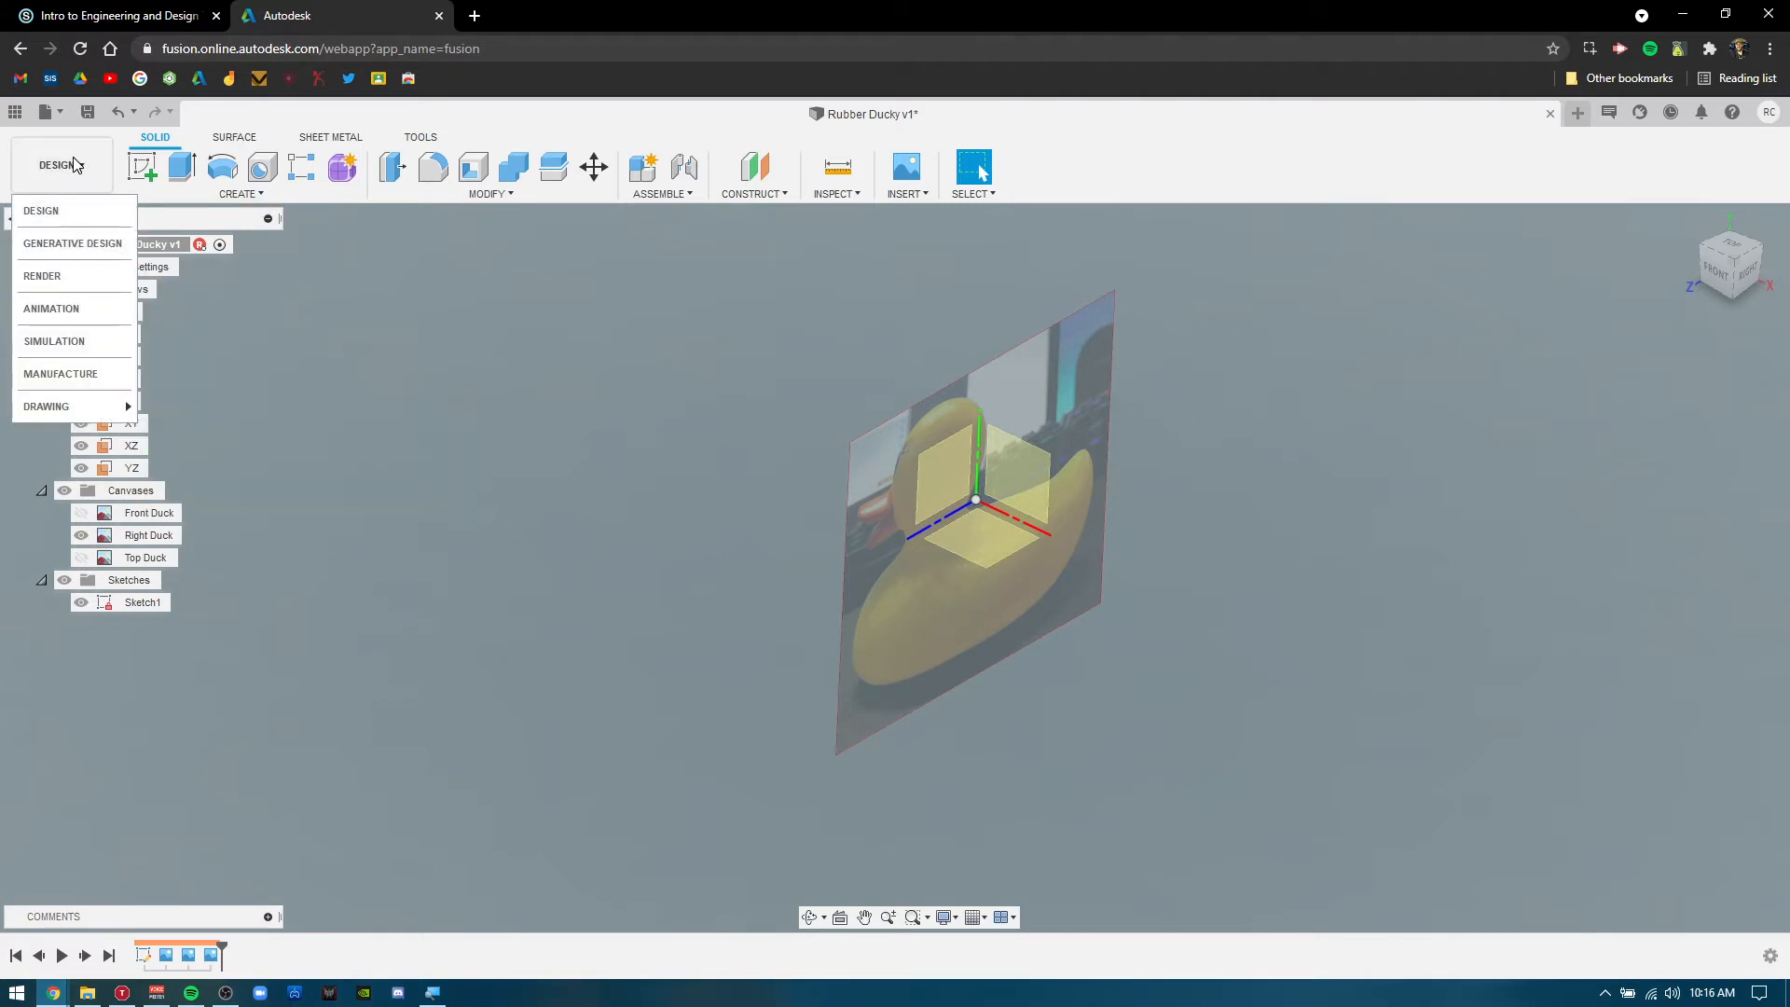
pyautogui.click(74, 166)
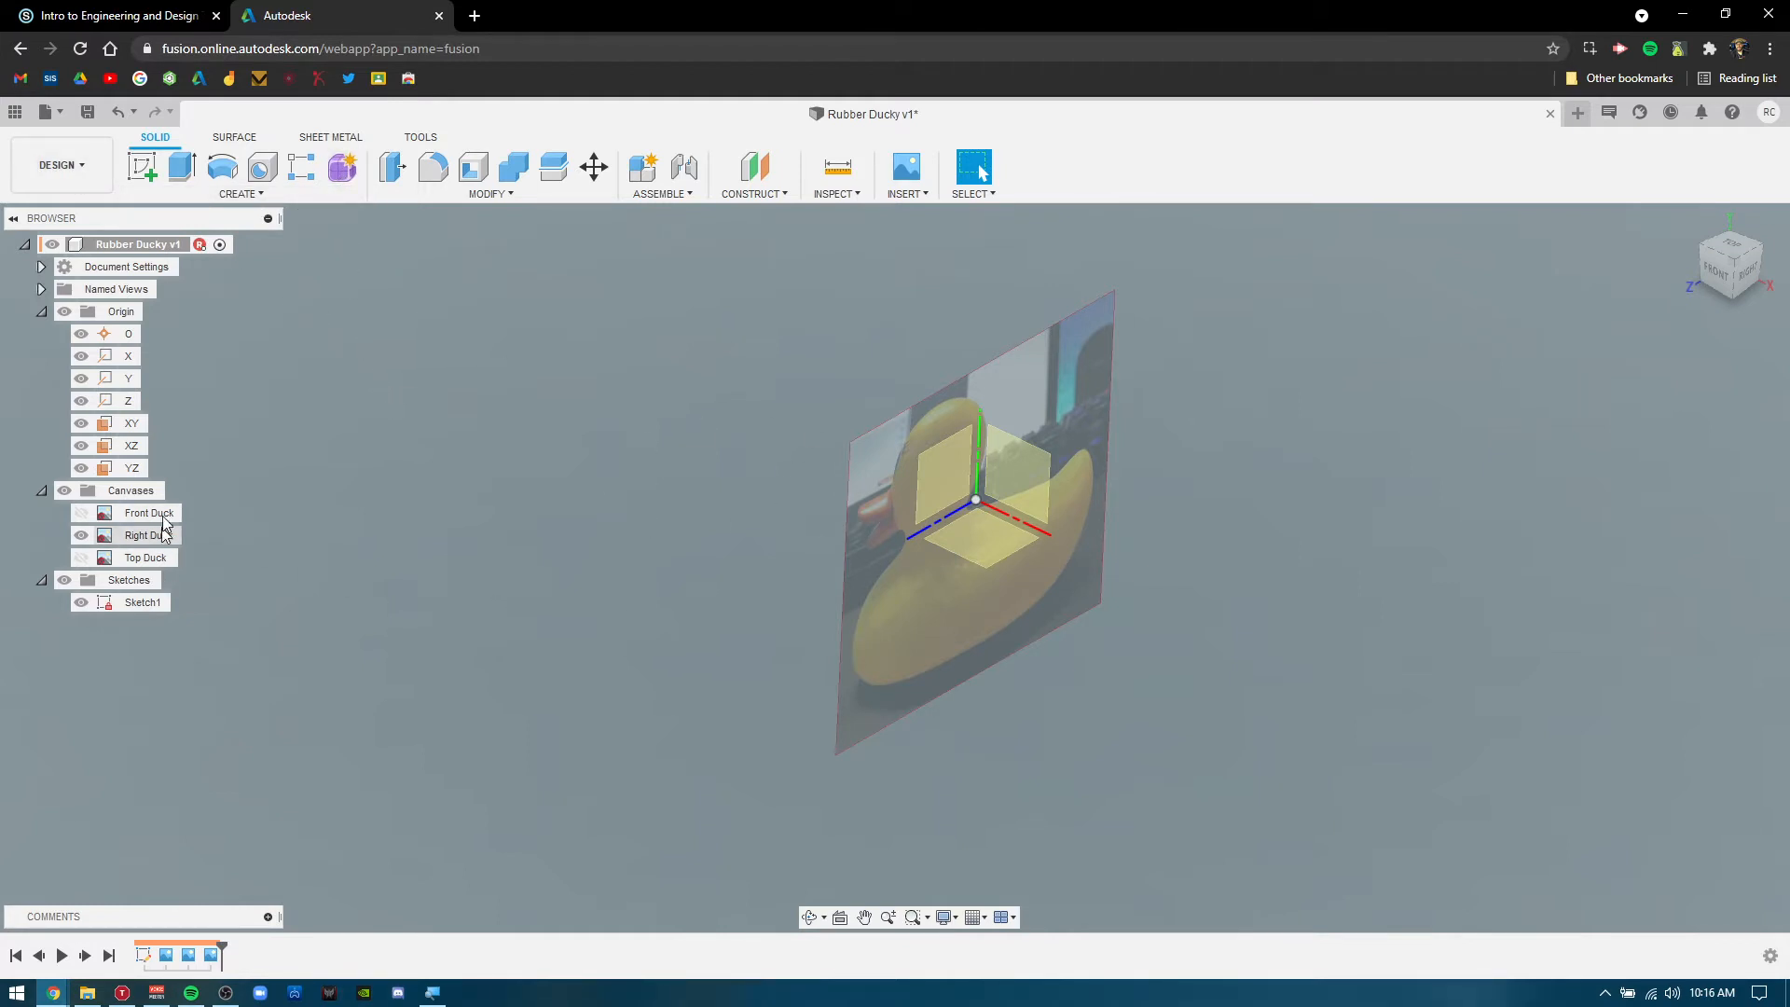
pyautogui.click(342, 167)
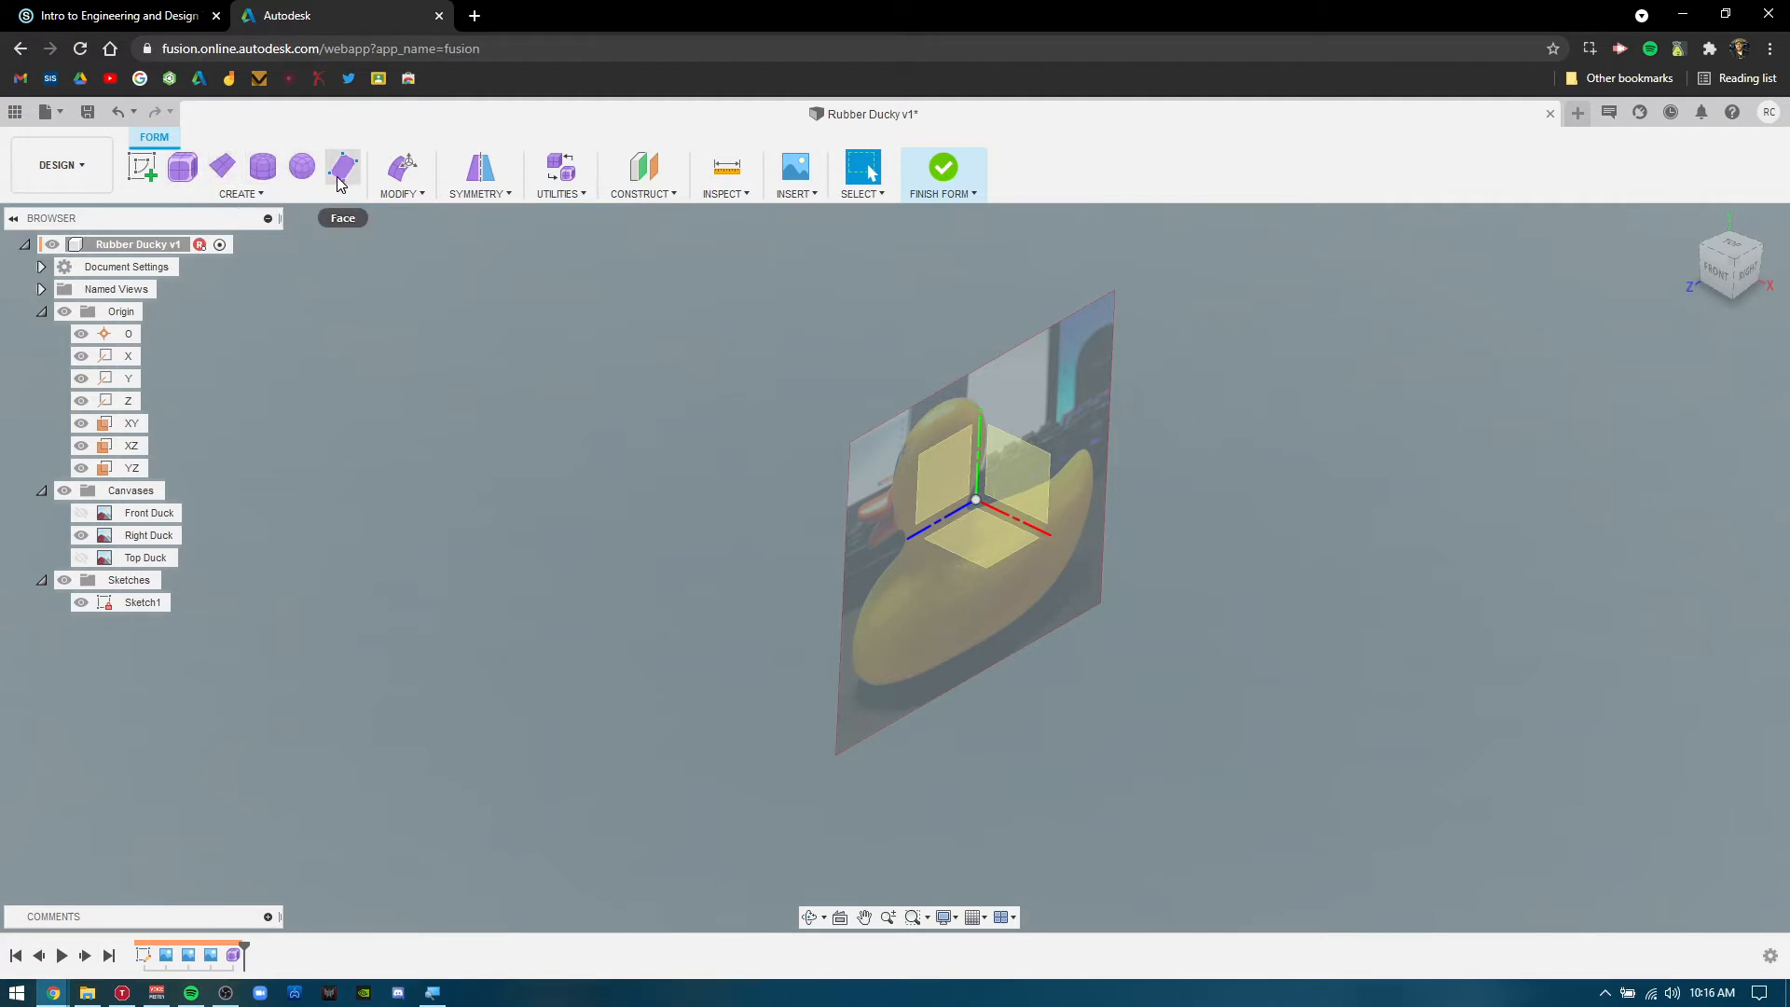
pyautogui.click(238, 198)
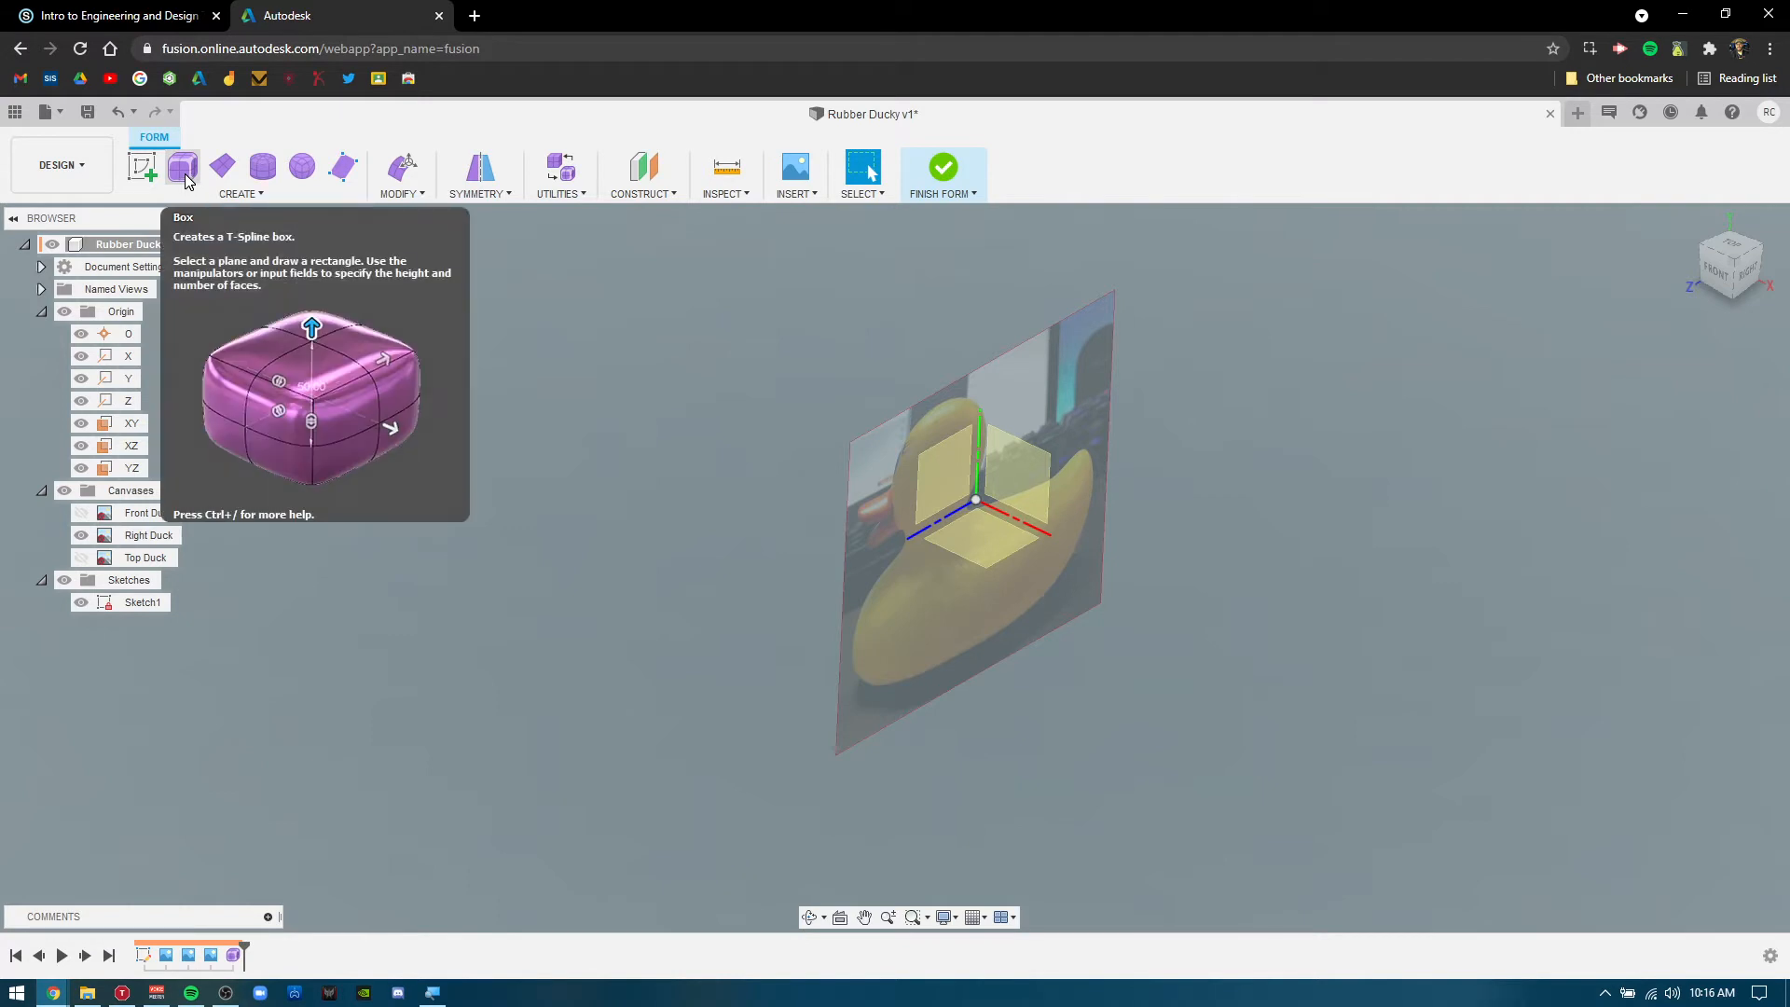
# Draw a T-spline box base on the XZ plane, centred on the origin, about 0.674 by 1.074 in, with the Top Duck canvas shown.
pyautogui.click(184, 171)
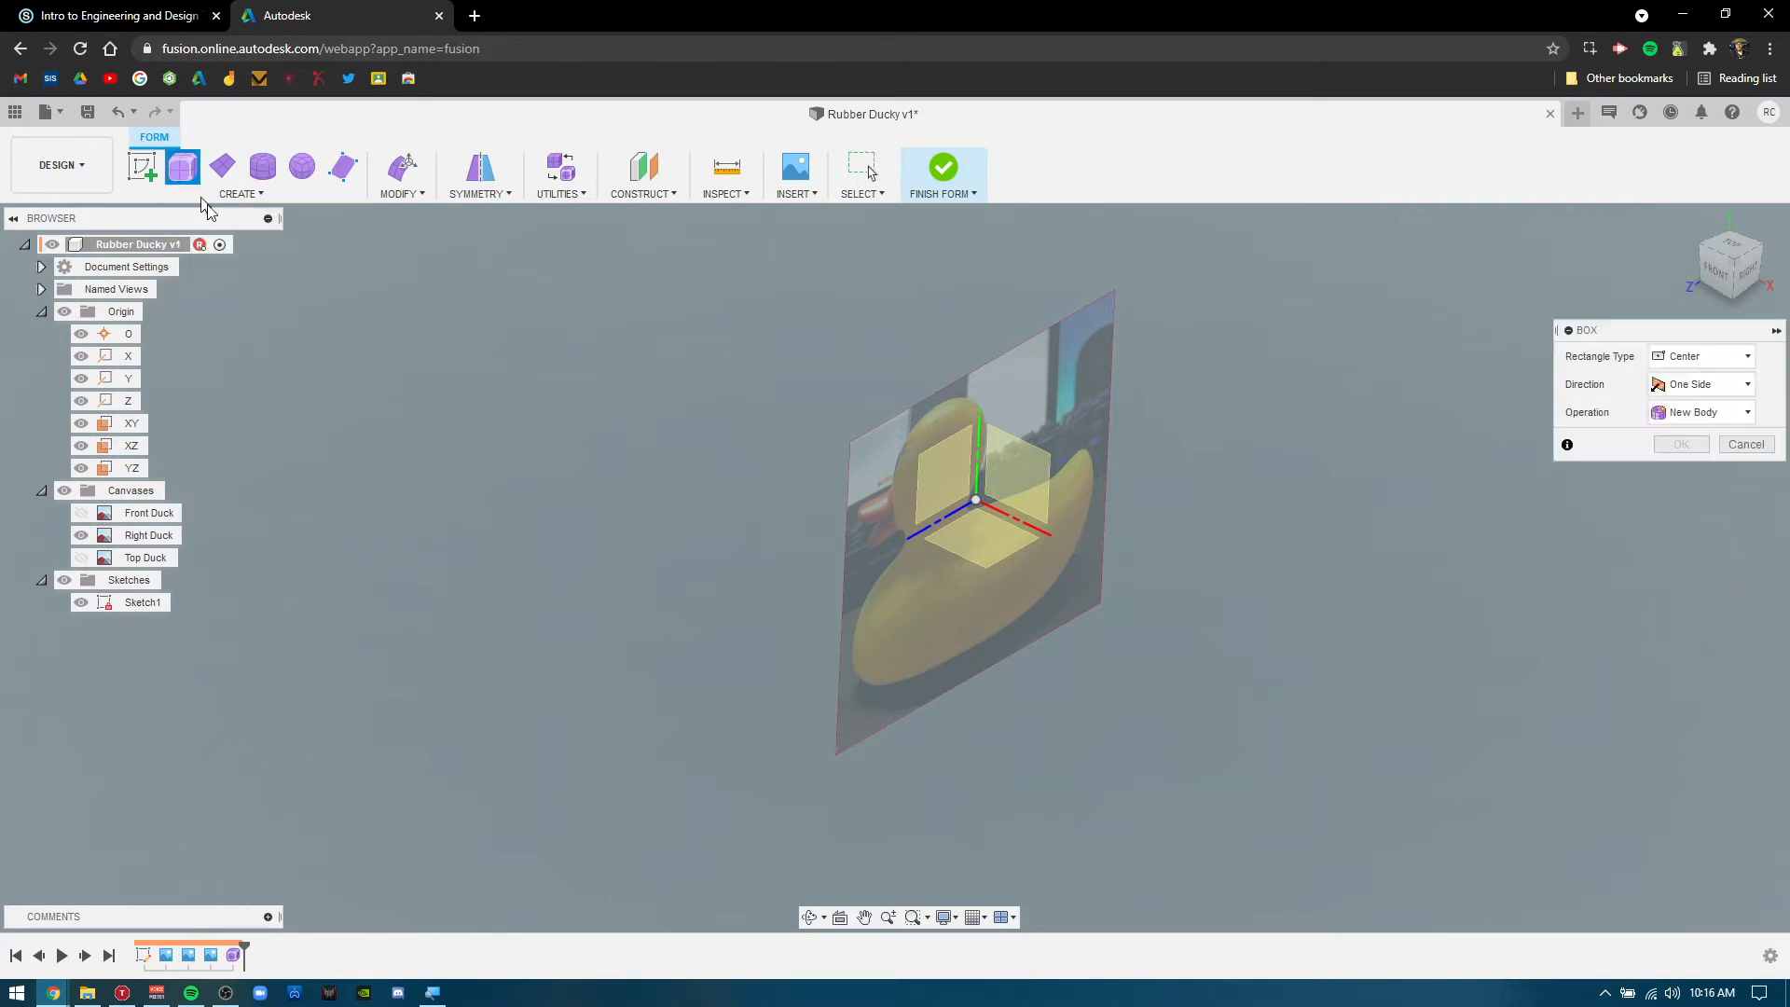
pyautogui.click(979, 550)
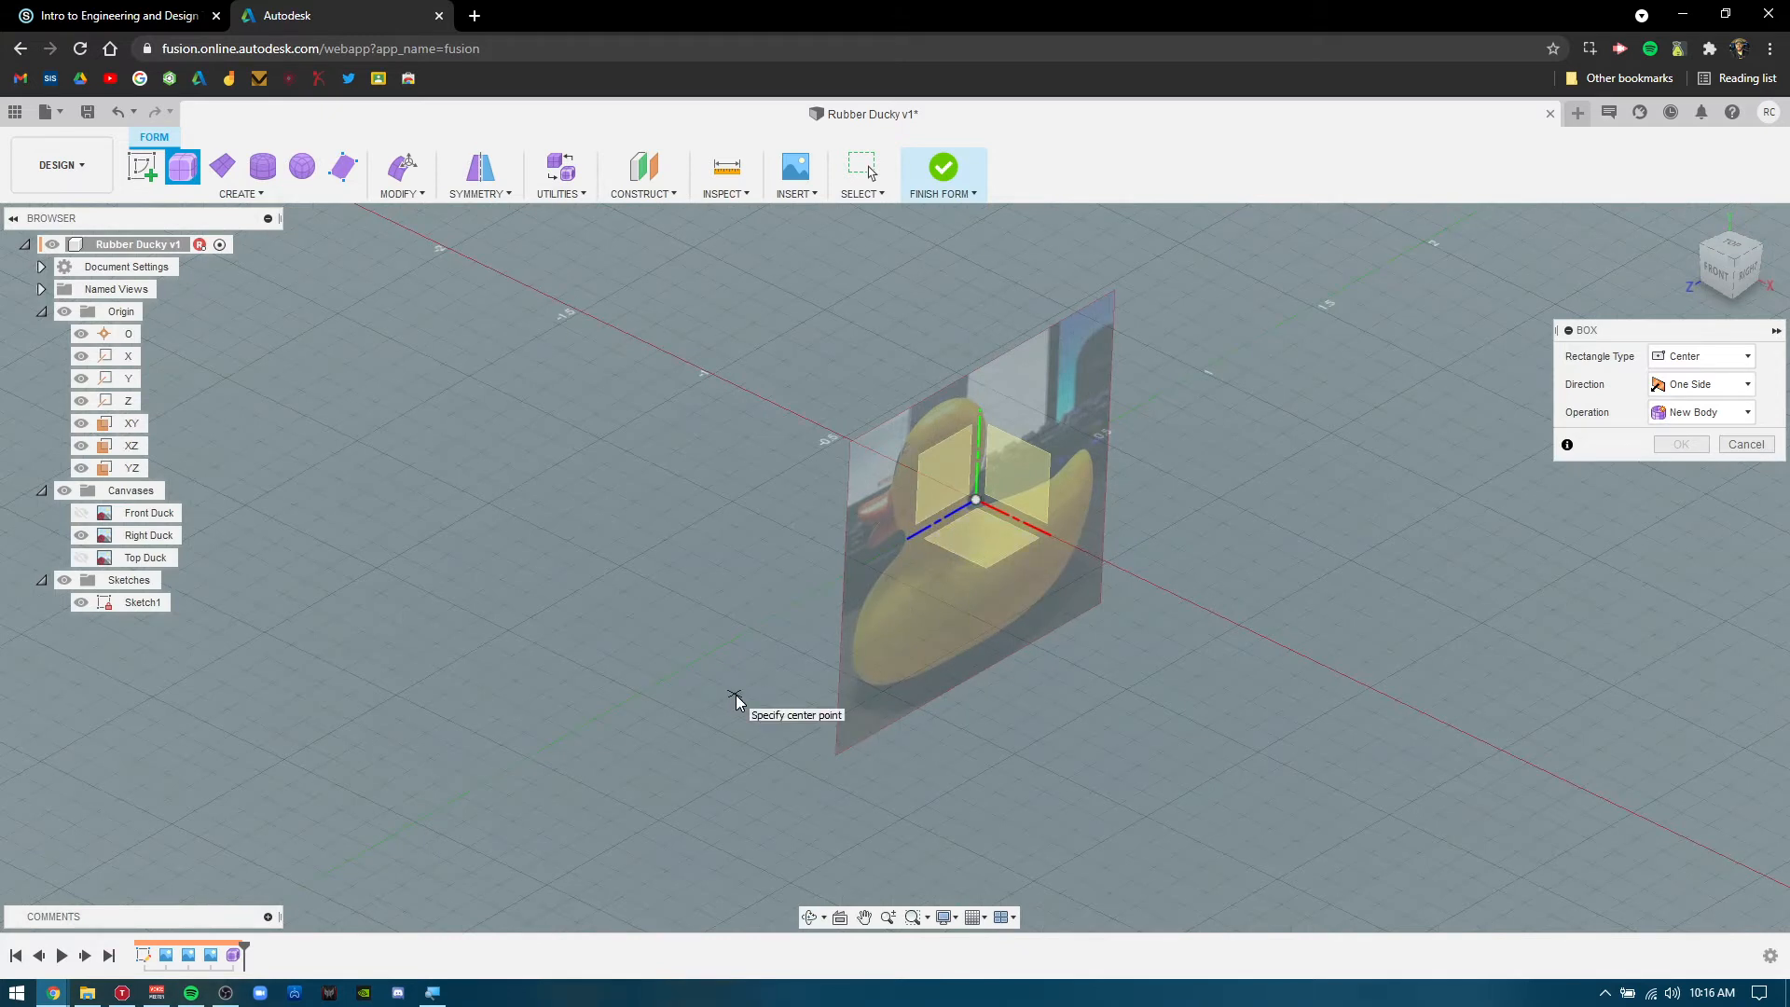
pyautogui.click(979, 500)
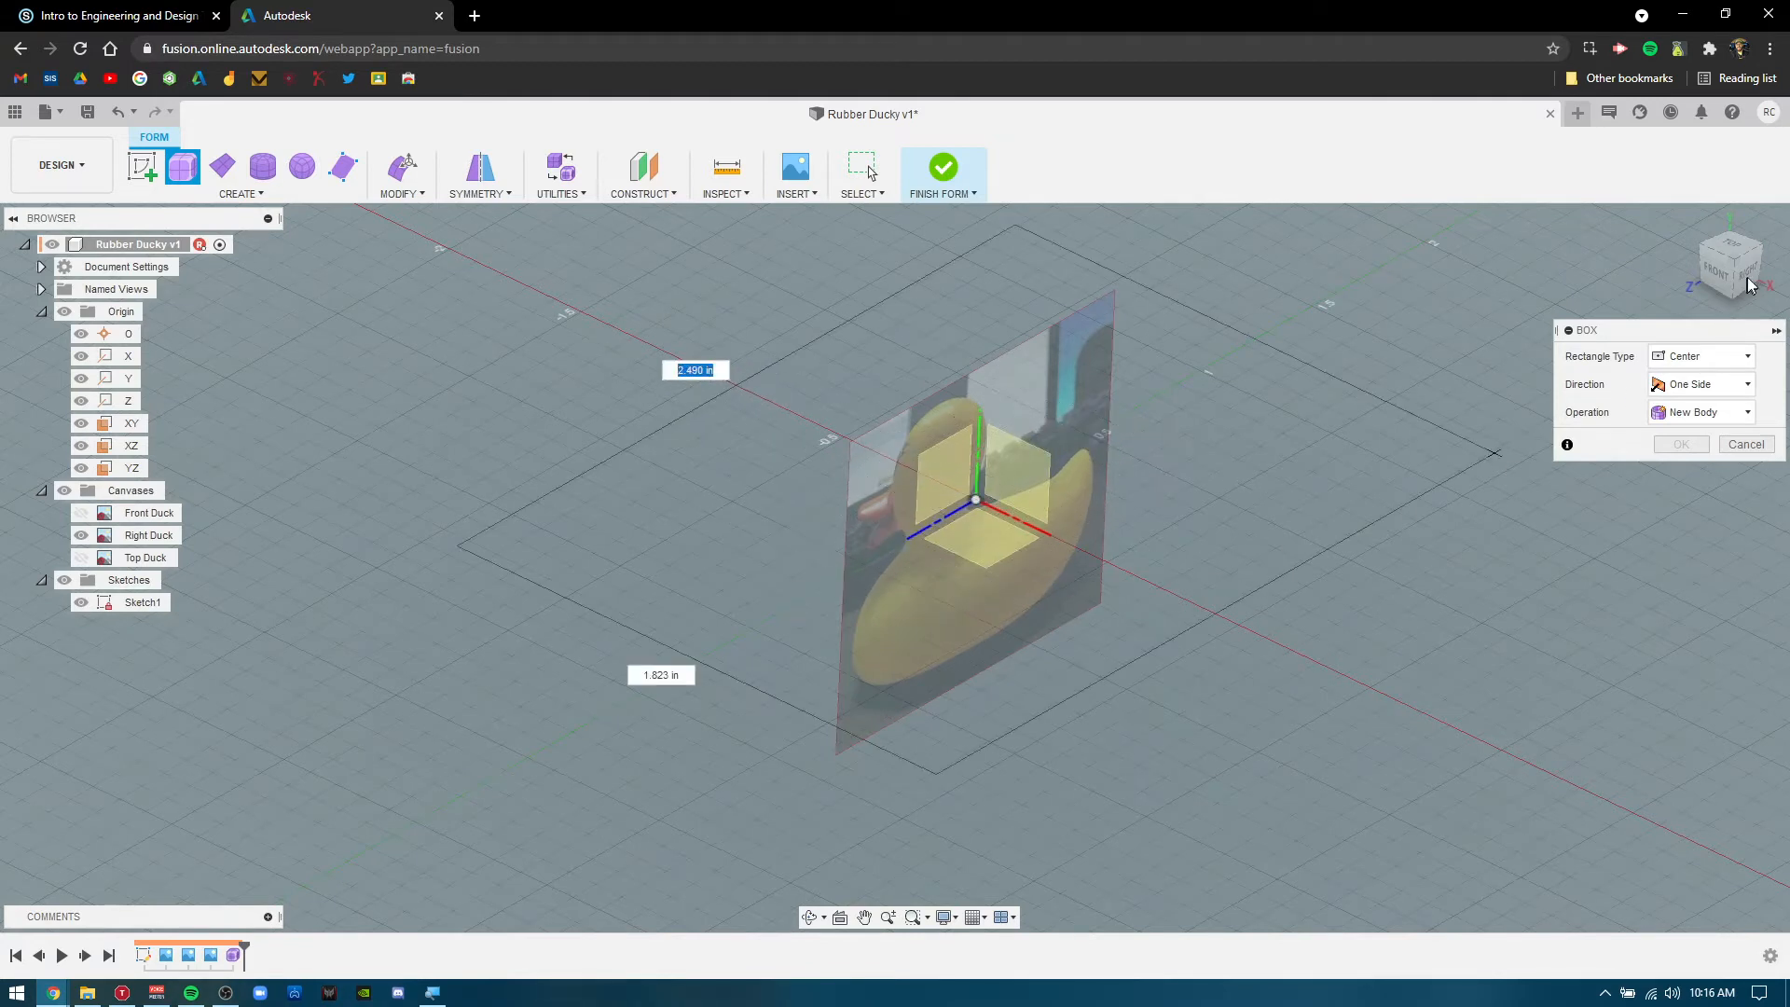
pyautogui.scroll(4, 1020, 511)
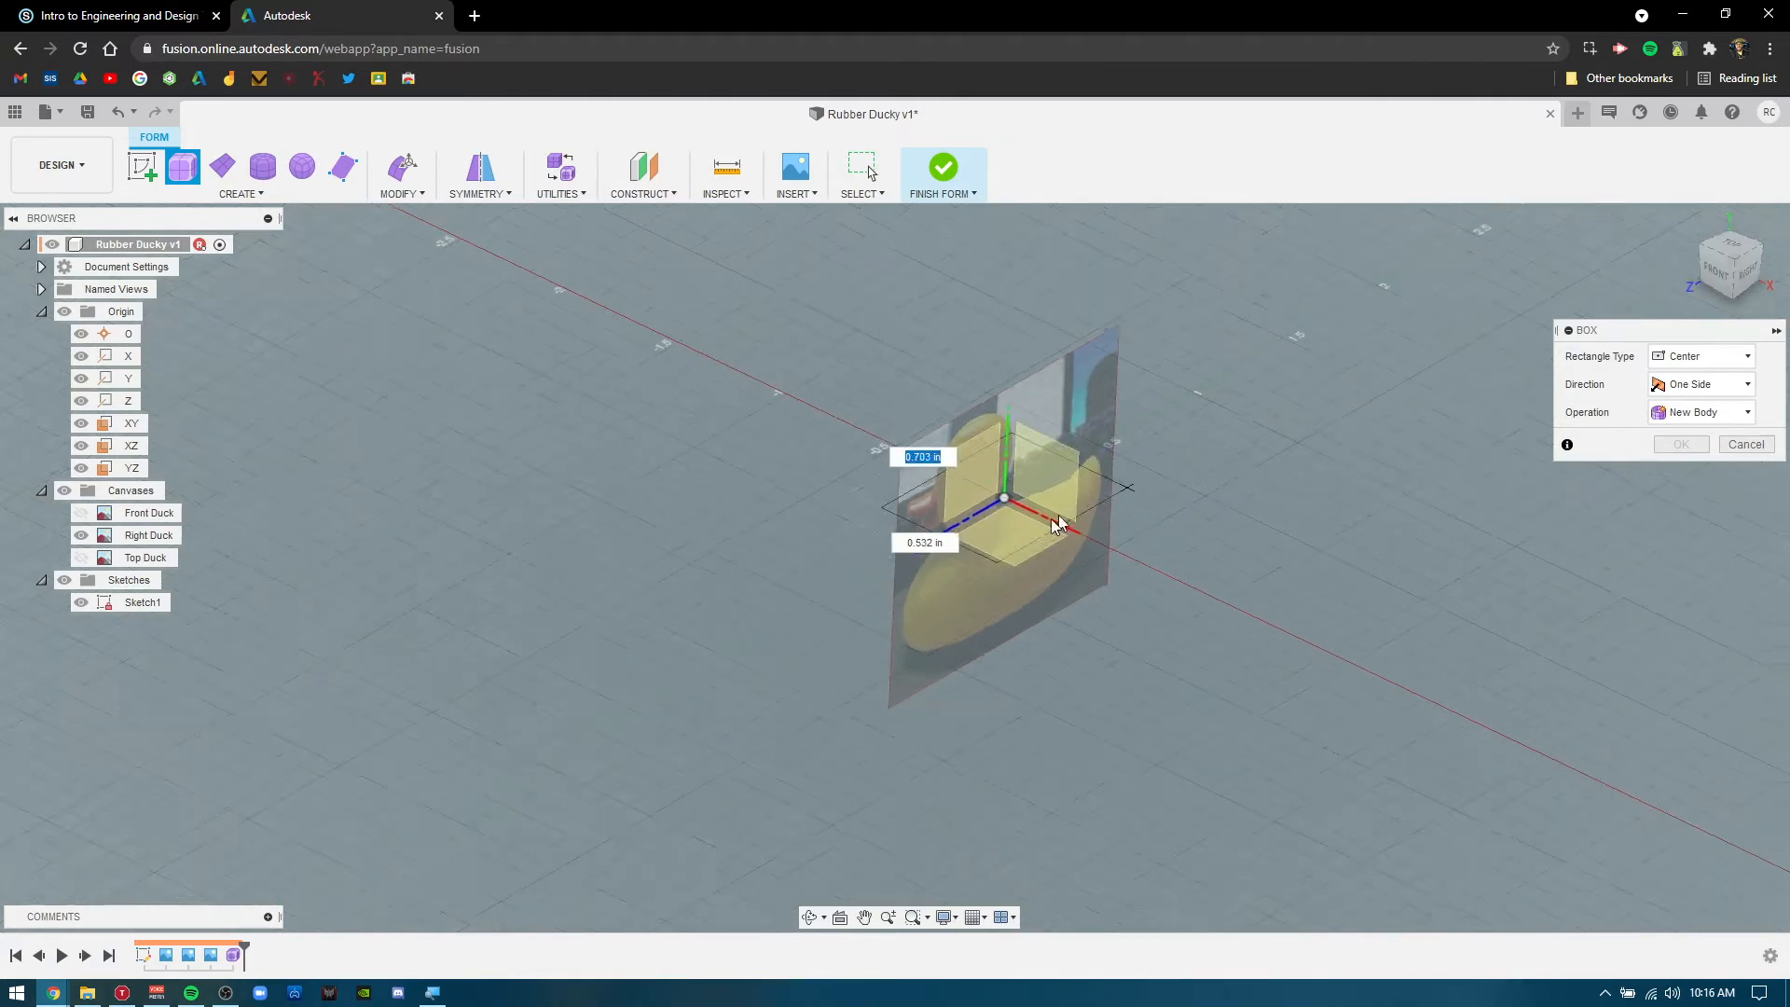
pyautogui.keyDown('shift'); pyautogui.moveTo(1100, 555); pyautogui.dragTo(927, 717, button='middle'); pyautogui.keyUp('shift')
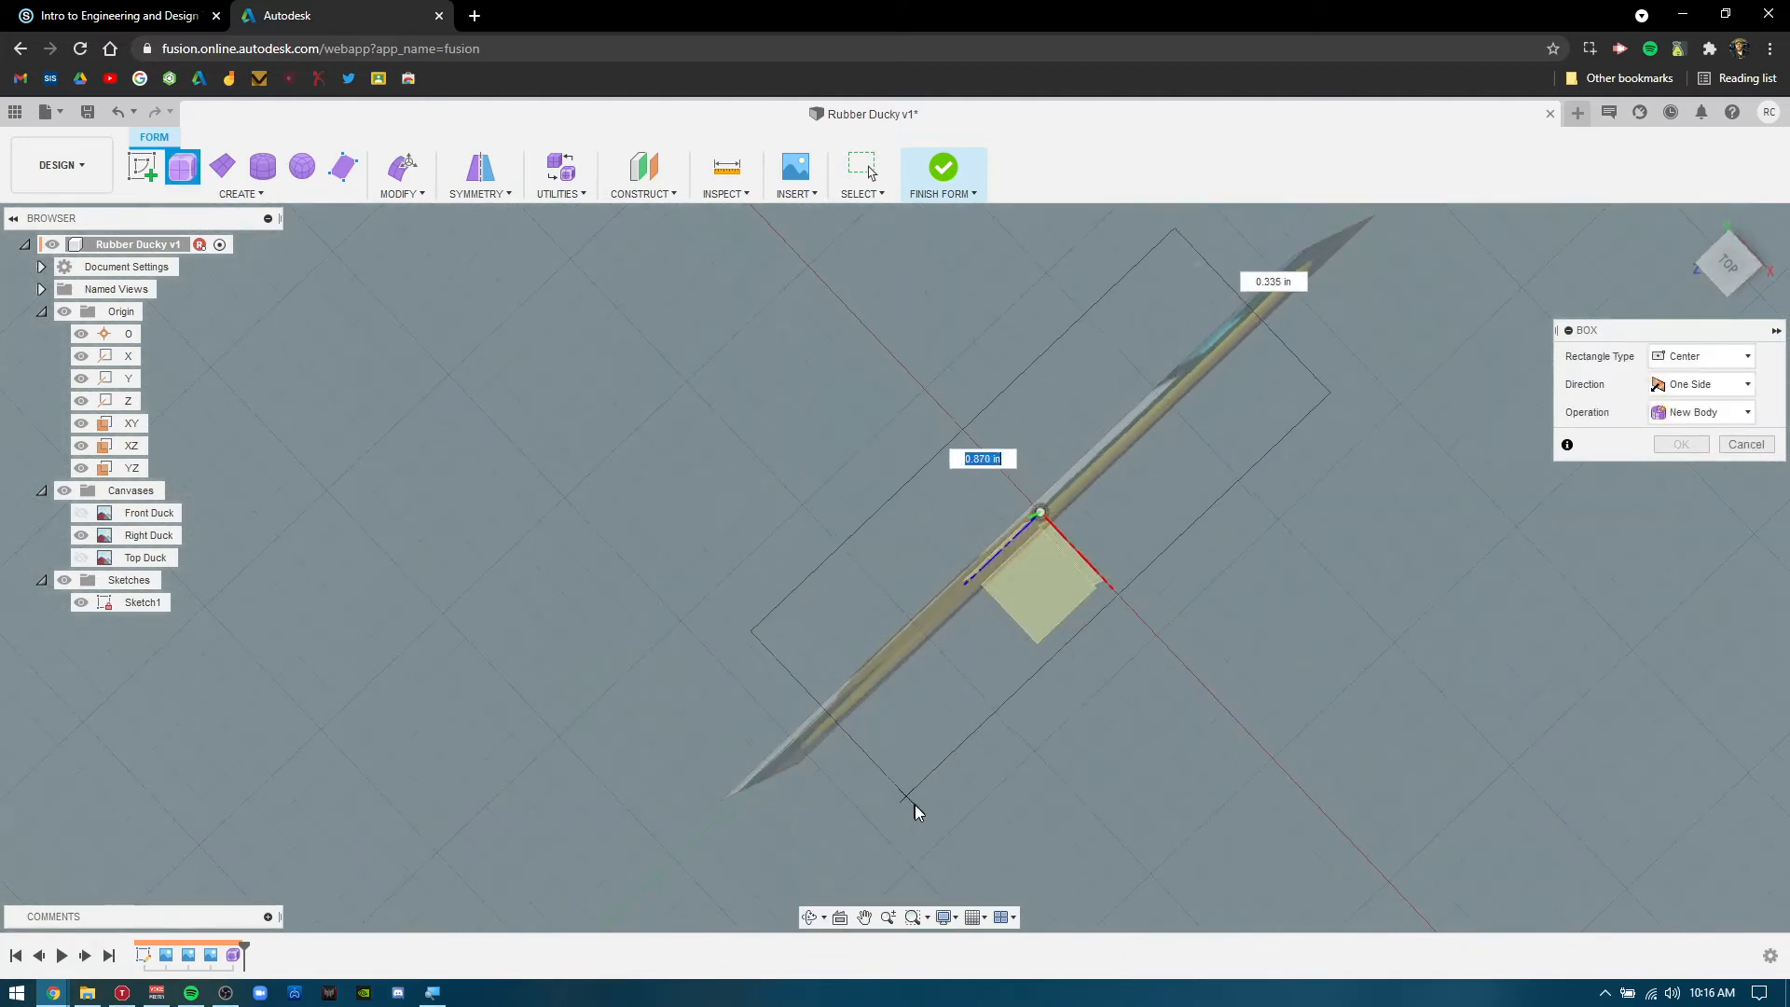
pyautogui.keyDown('shift'); pyautogui.moveTo(934, 814); pyautogui.dragTo(922, 785, button='middle'); pyautogui.keyUp('shift')
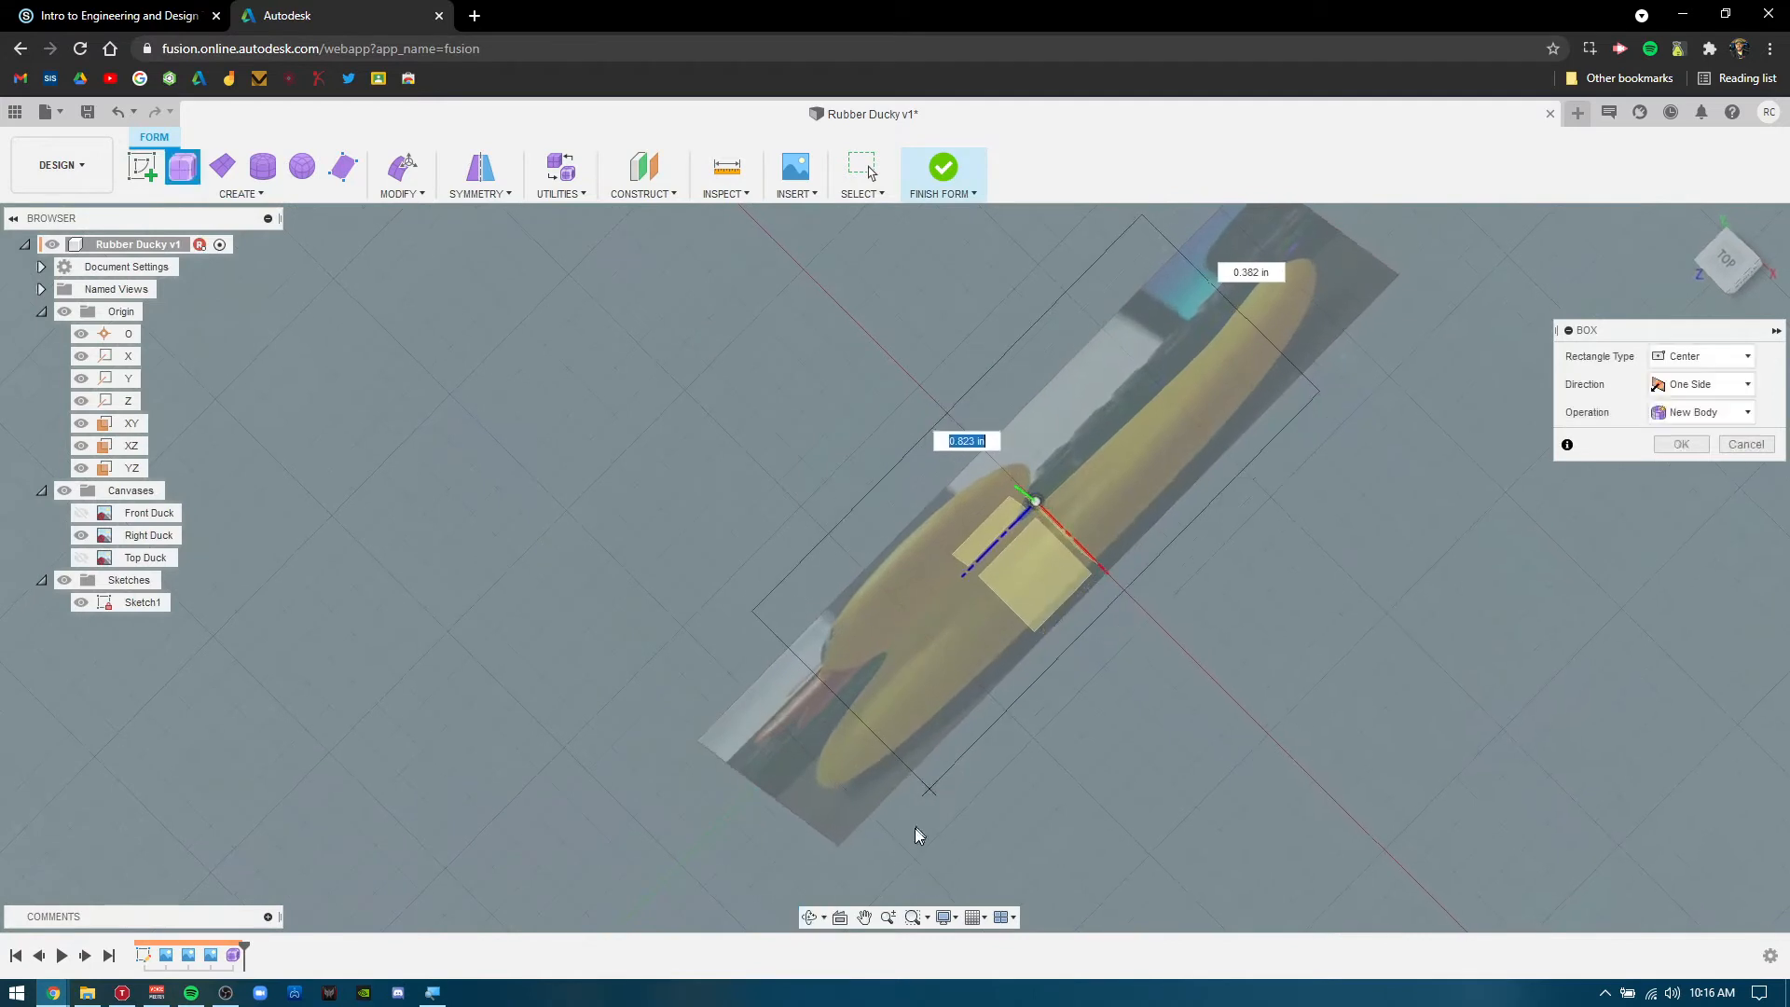
pyautogui.click(82, 557)
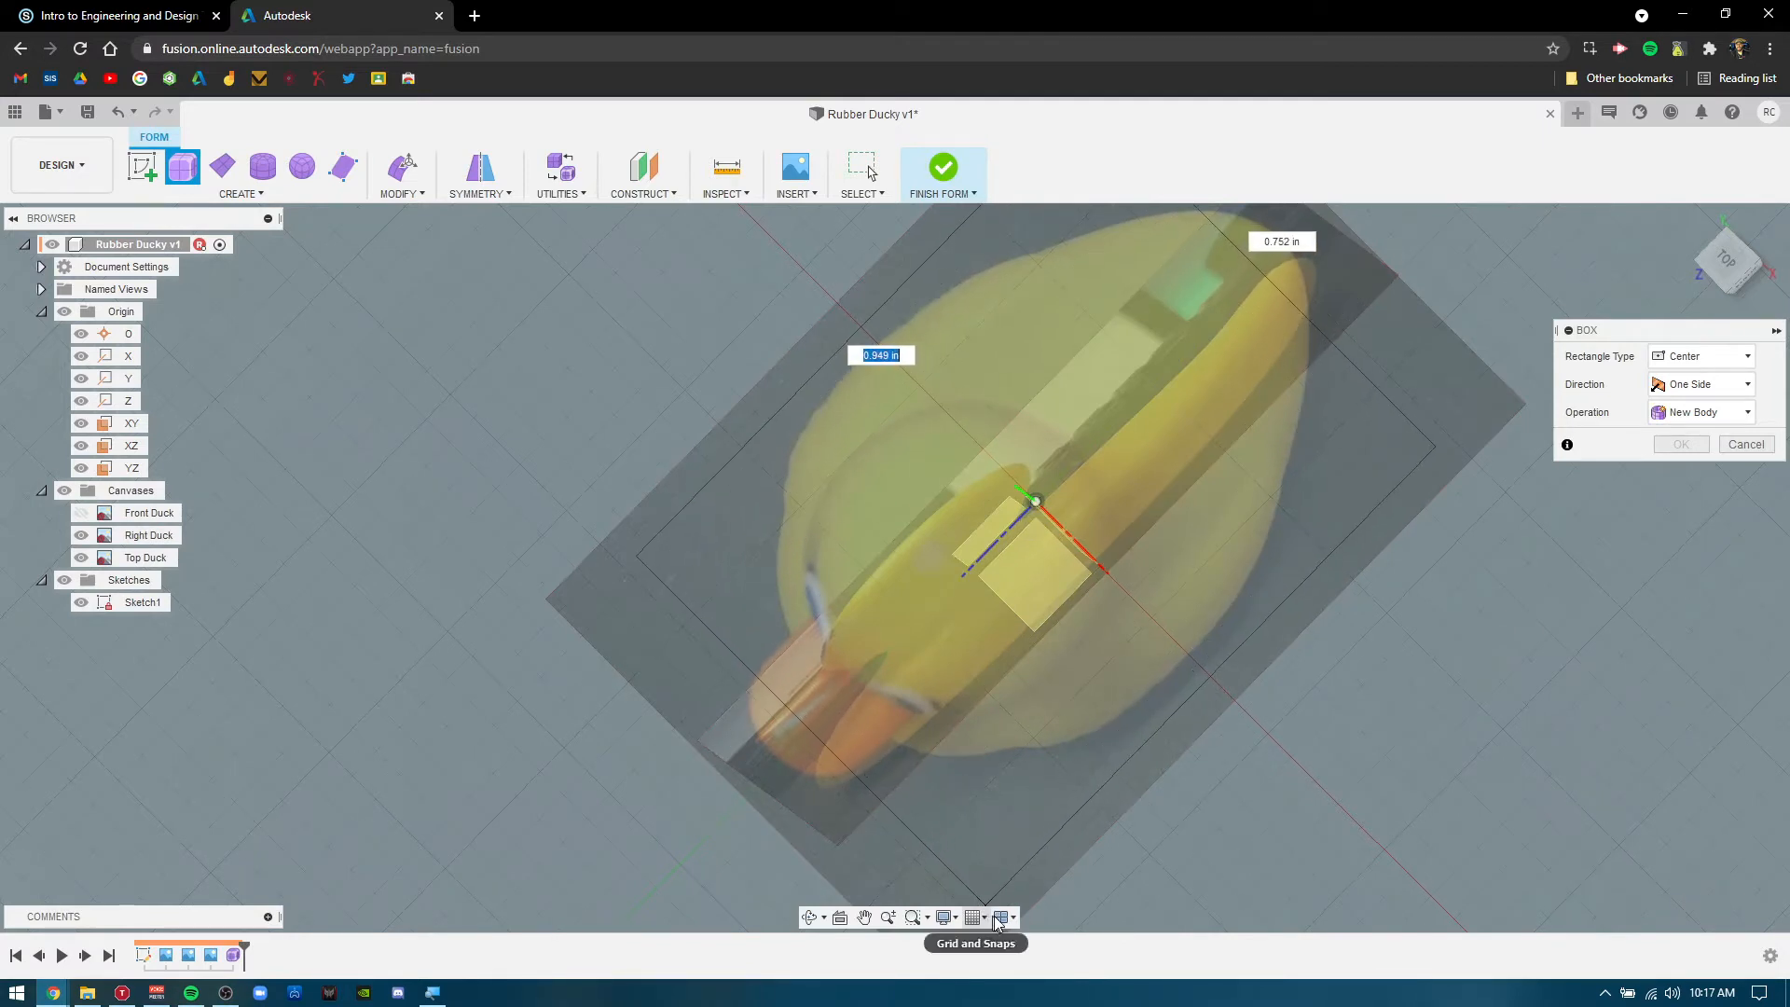
pyautogui.scroll(-5, 999, 830)
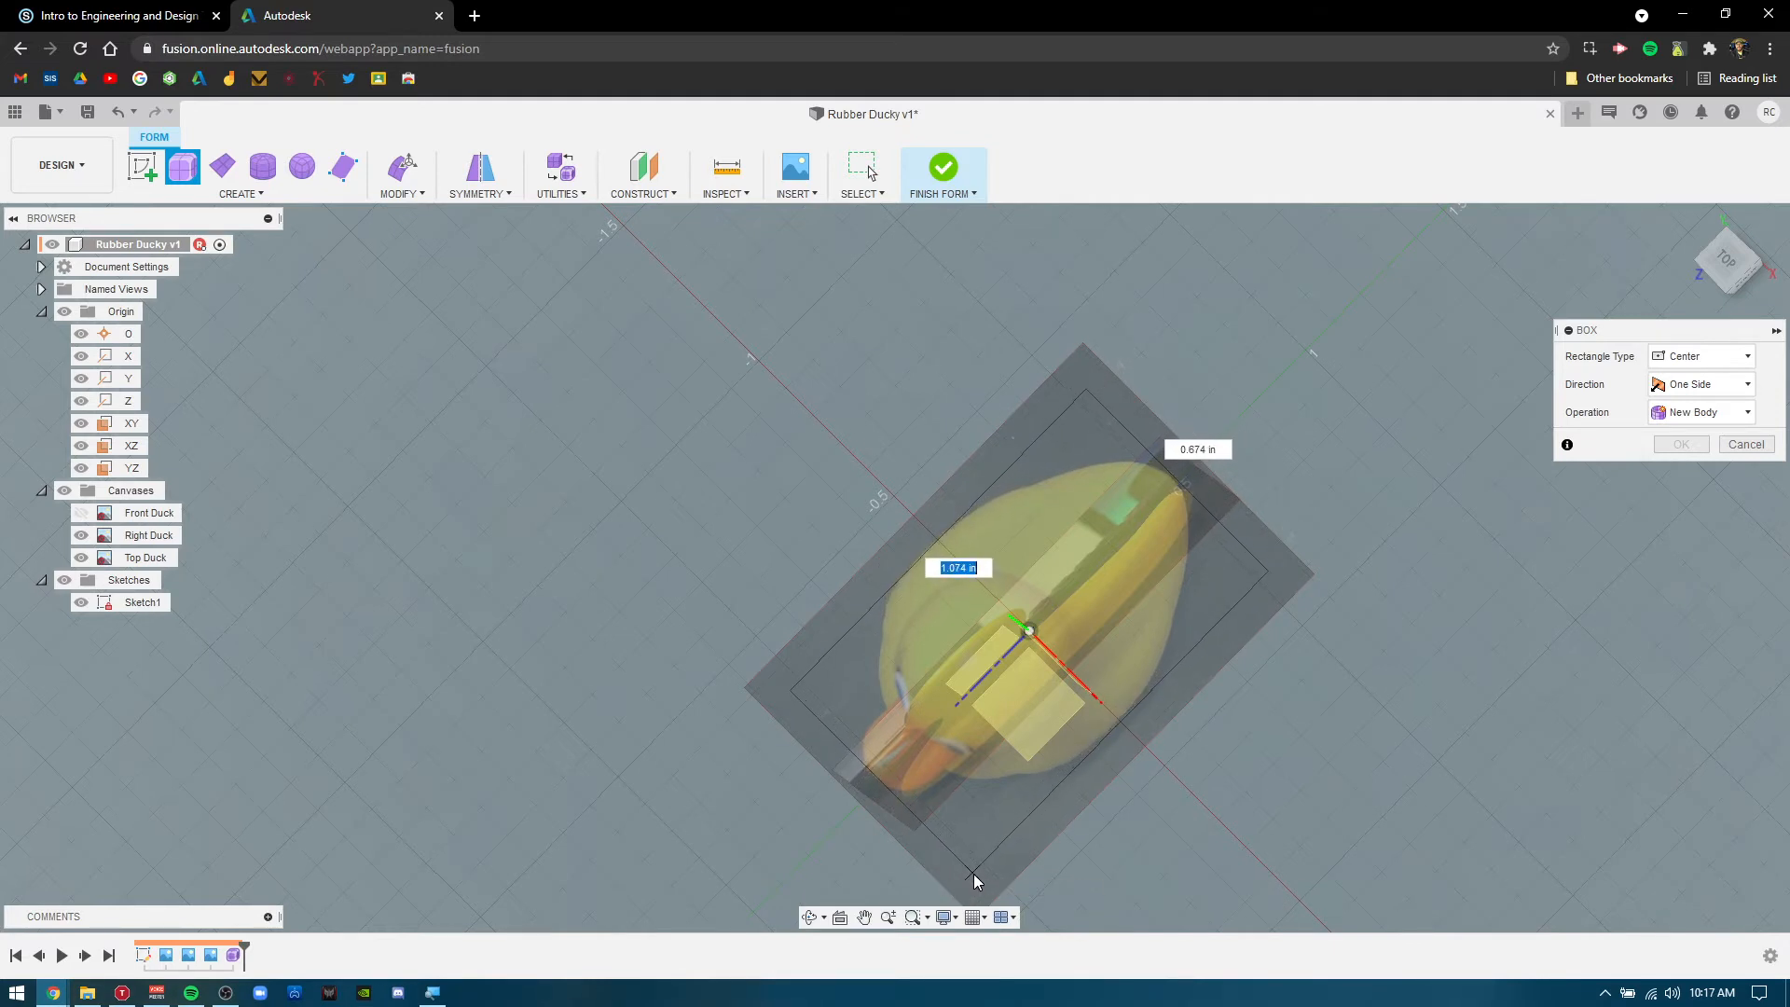
pyautogui.click(973, 874)
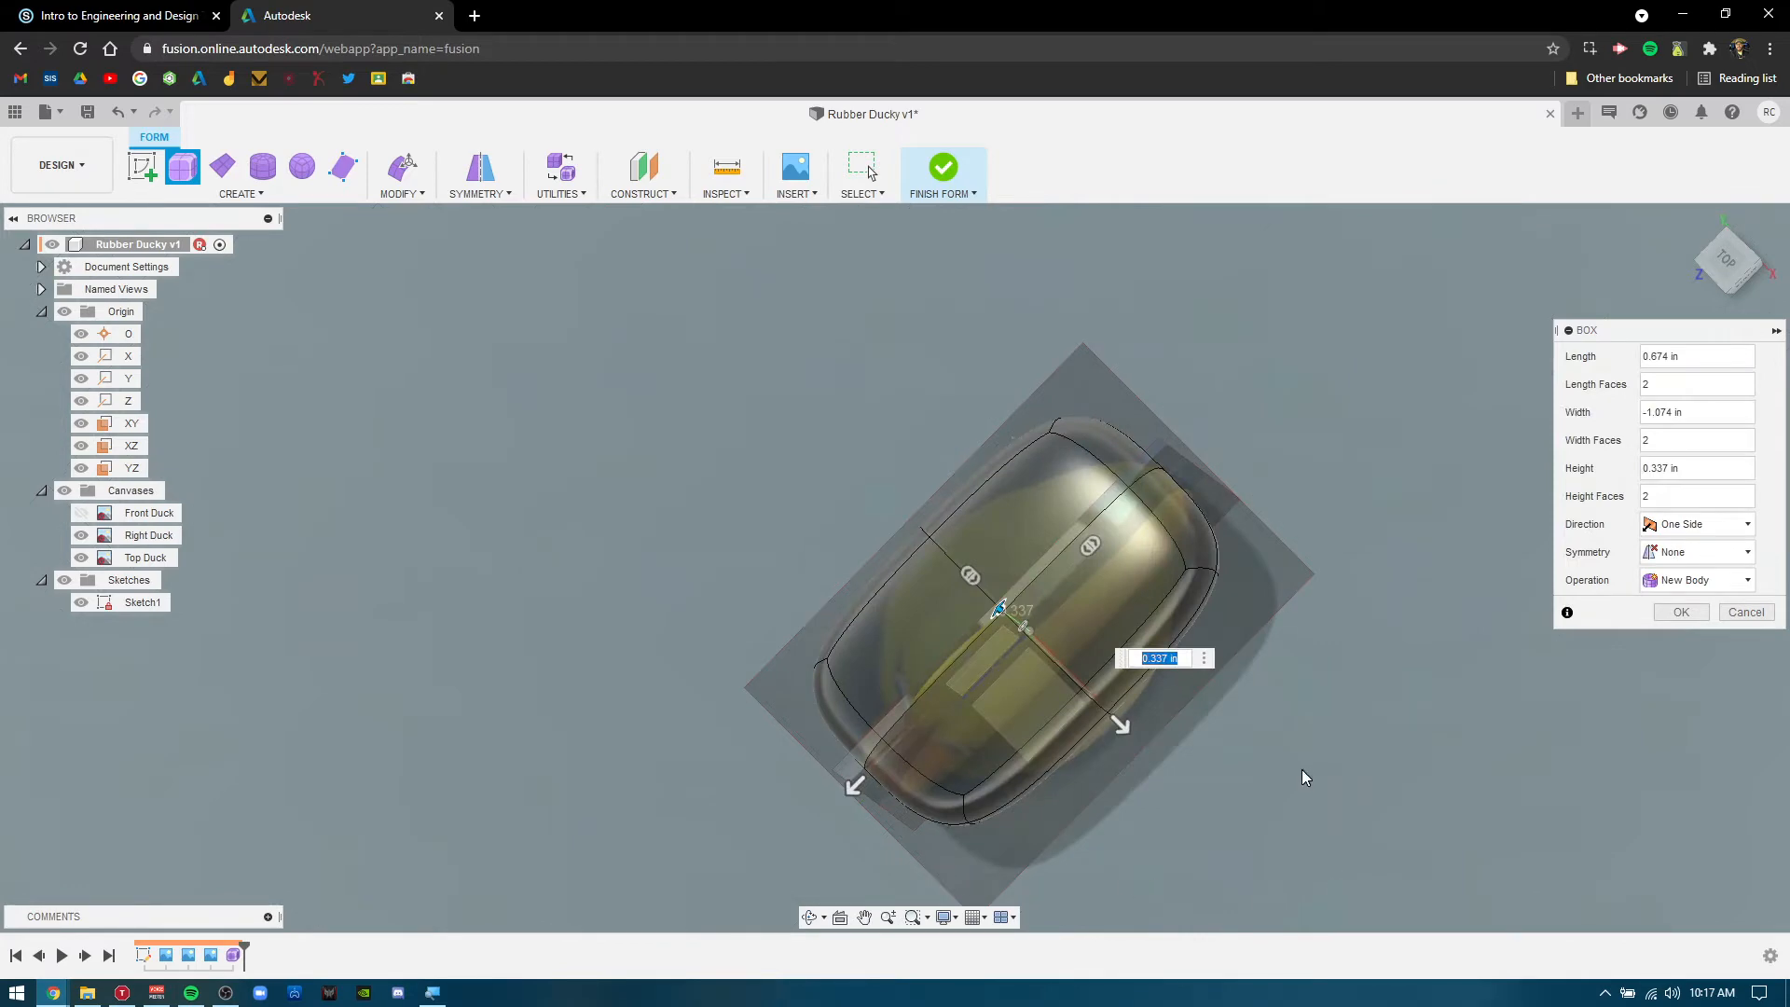
# Give the box a height of 0.30 in, change its direction to Symmetric, and create it as a new body.
pyautogui.keyDown('shift'); pyautogui.moveTo(1211, 767); pyautogui.dragTo(1233, 669, button='middle'); pyautogui.keyUp('shift')
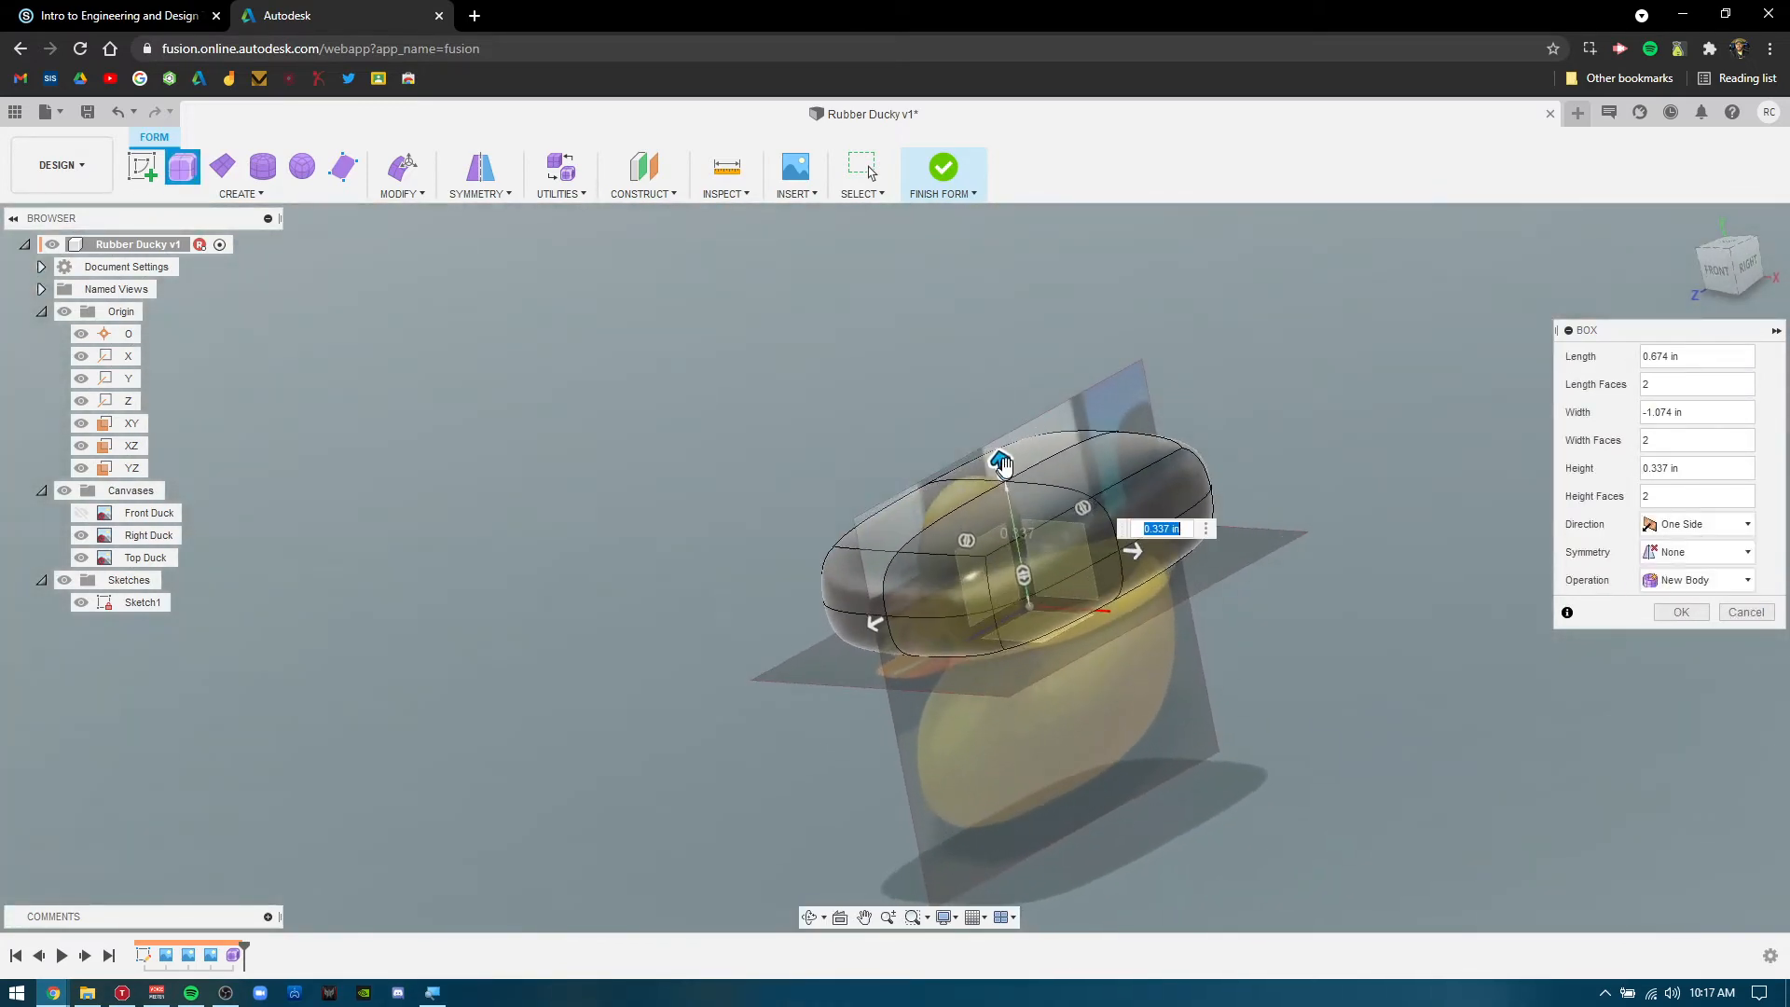
pyautogui.moveTo(999, 460)
pyautogui.mouseDown()
pyautogui.moveTo(1010, 509)
pyautogui.moveTo(1003, 470)
pyautogui.mouseUp()
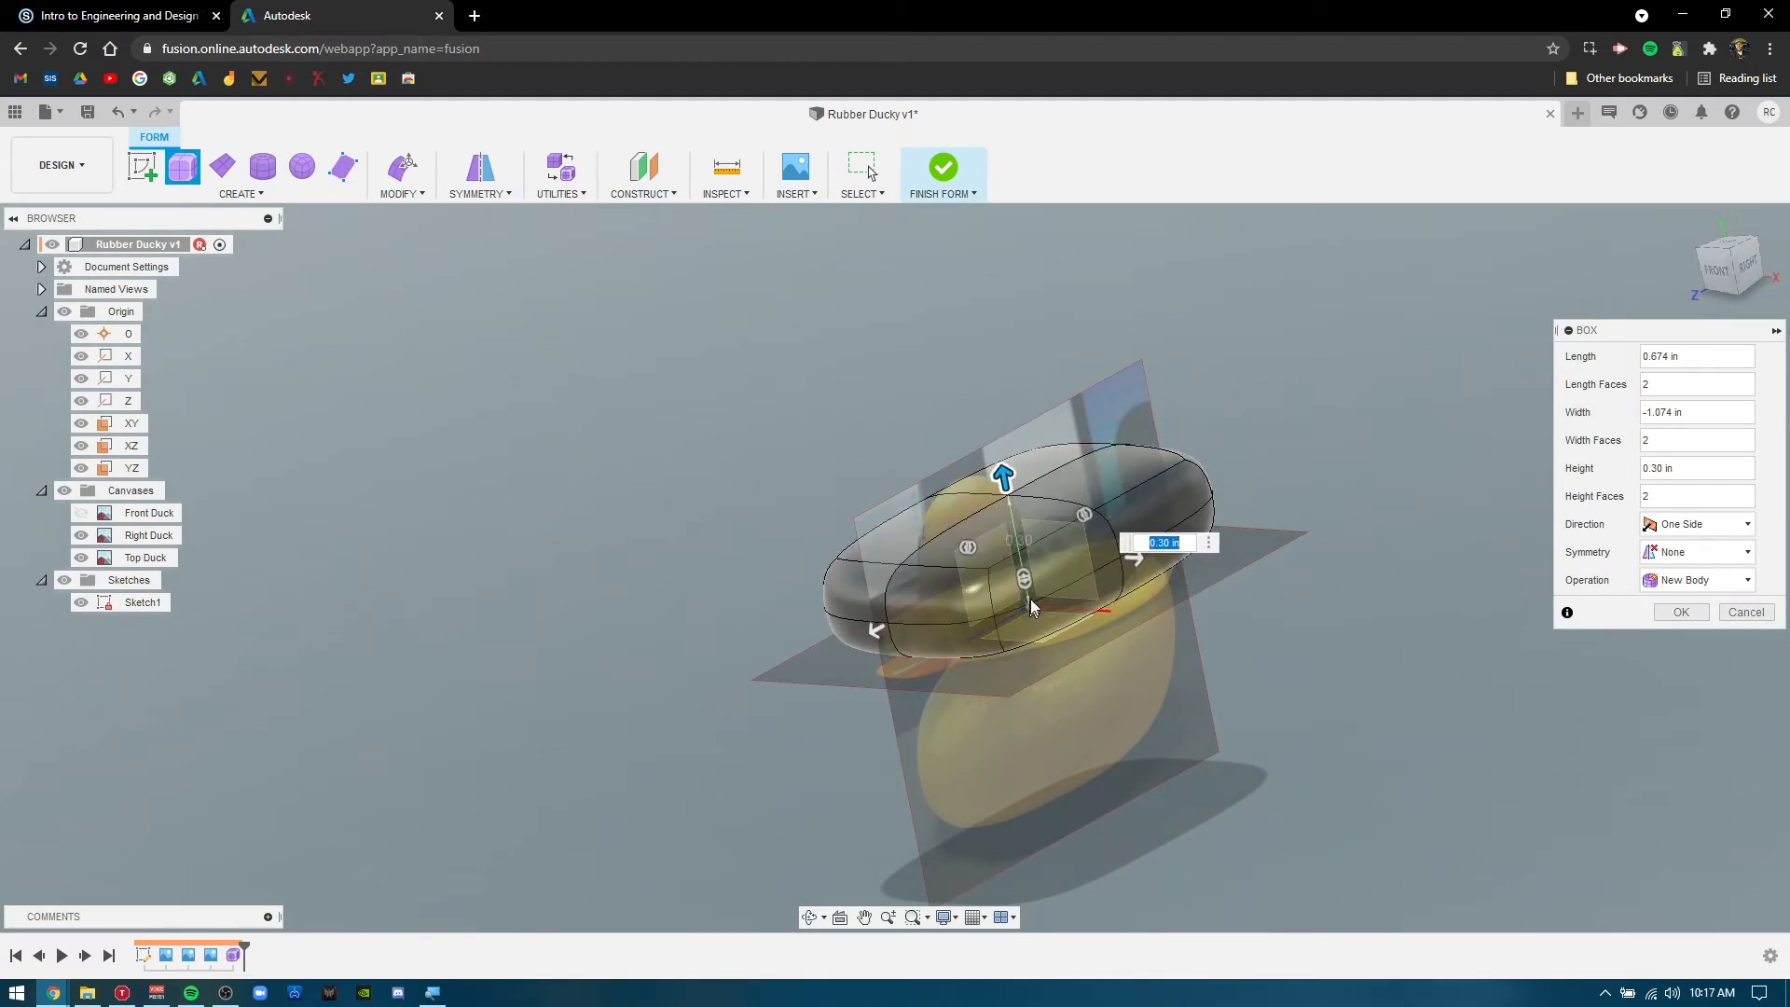
pyautogui.moveTo(1025, 580)
pyautogui.mouseDown()
pyautogui.moveTo(1031, 611)
pyautogui.moveTo(1027, 591)
pyautogui.mouseUp()
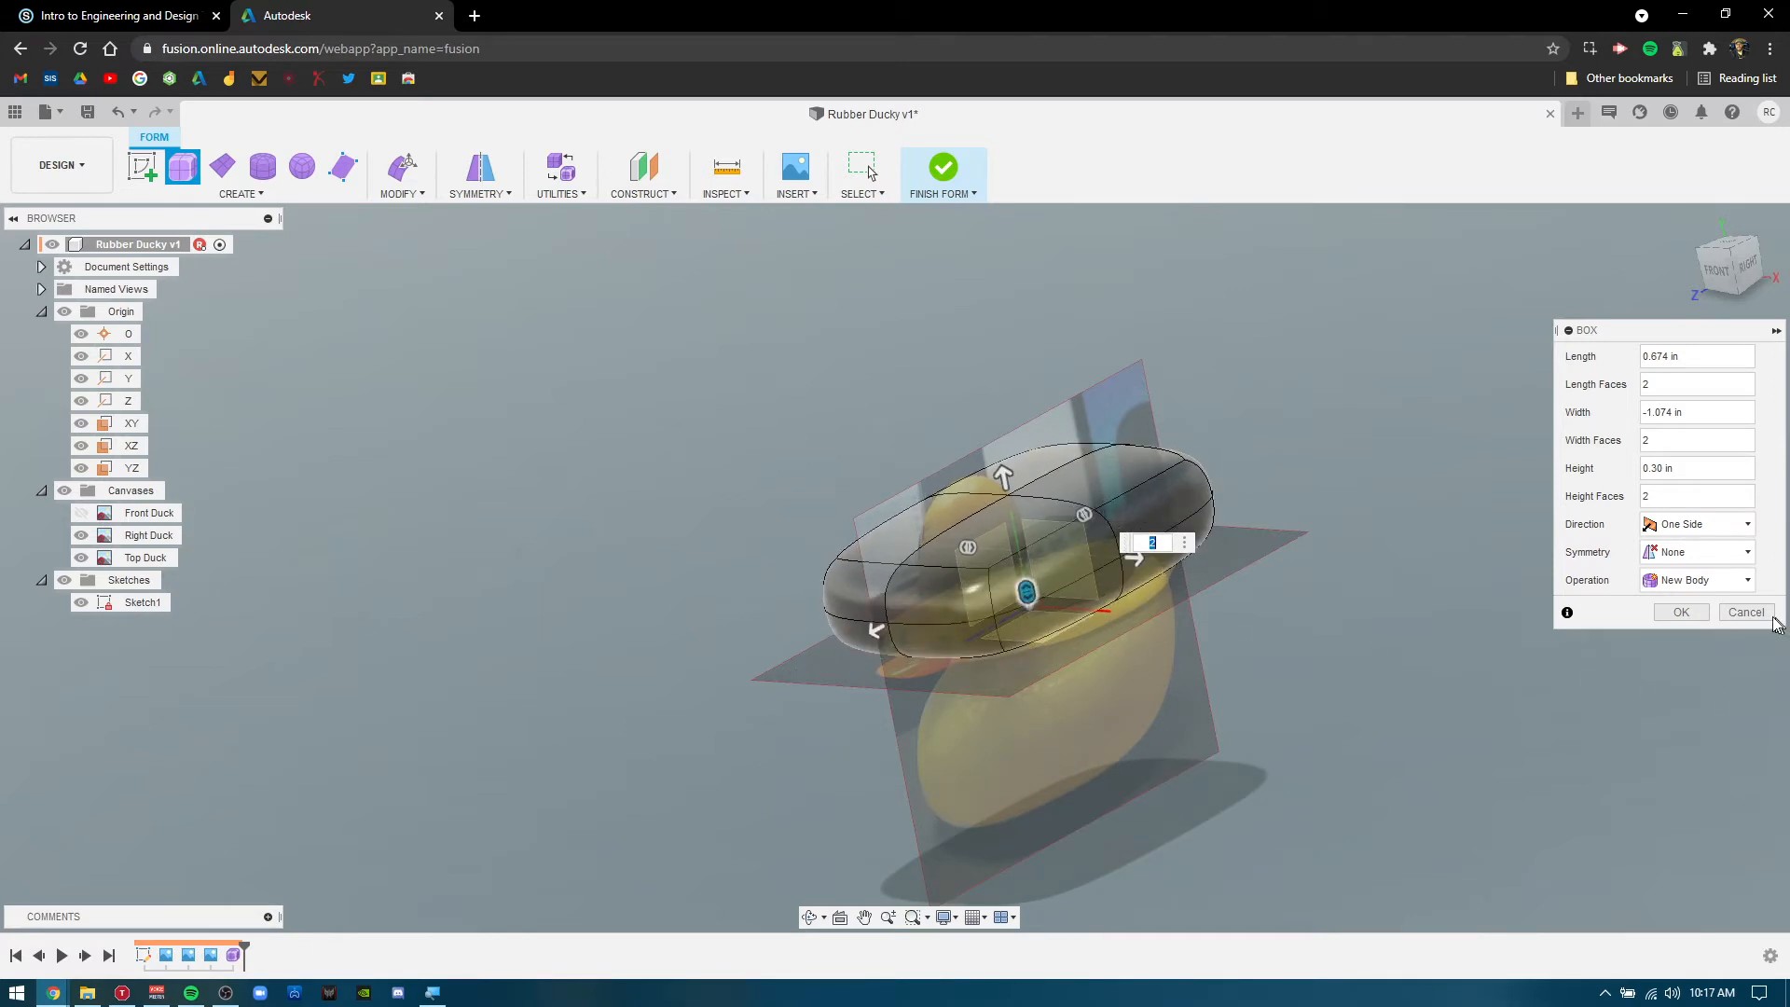
pyautogui.moveTo(1585, 331); pyautogui.dragTo(1341, 313)
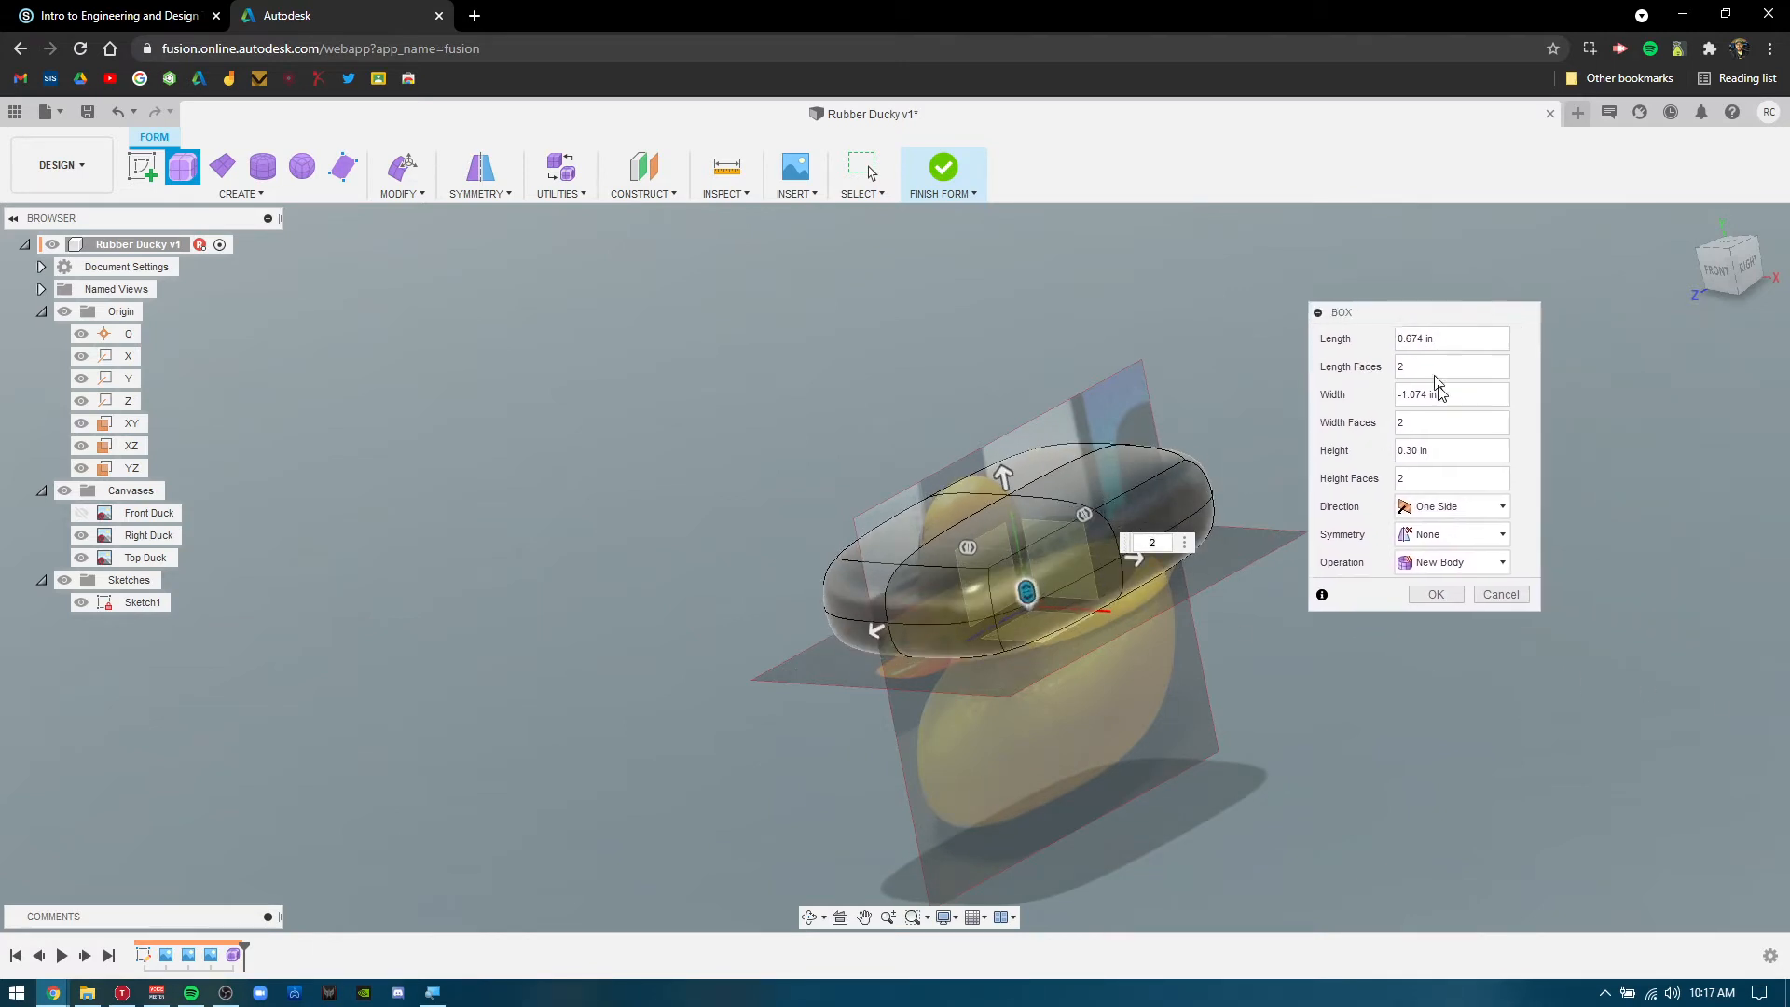
pyautogui.click(1452, 507)
pyautogui.click(1452, 552)
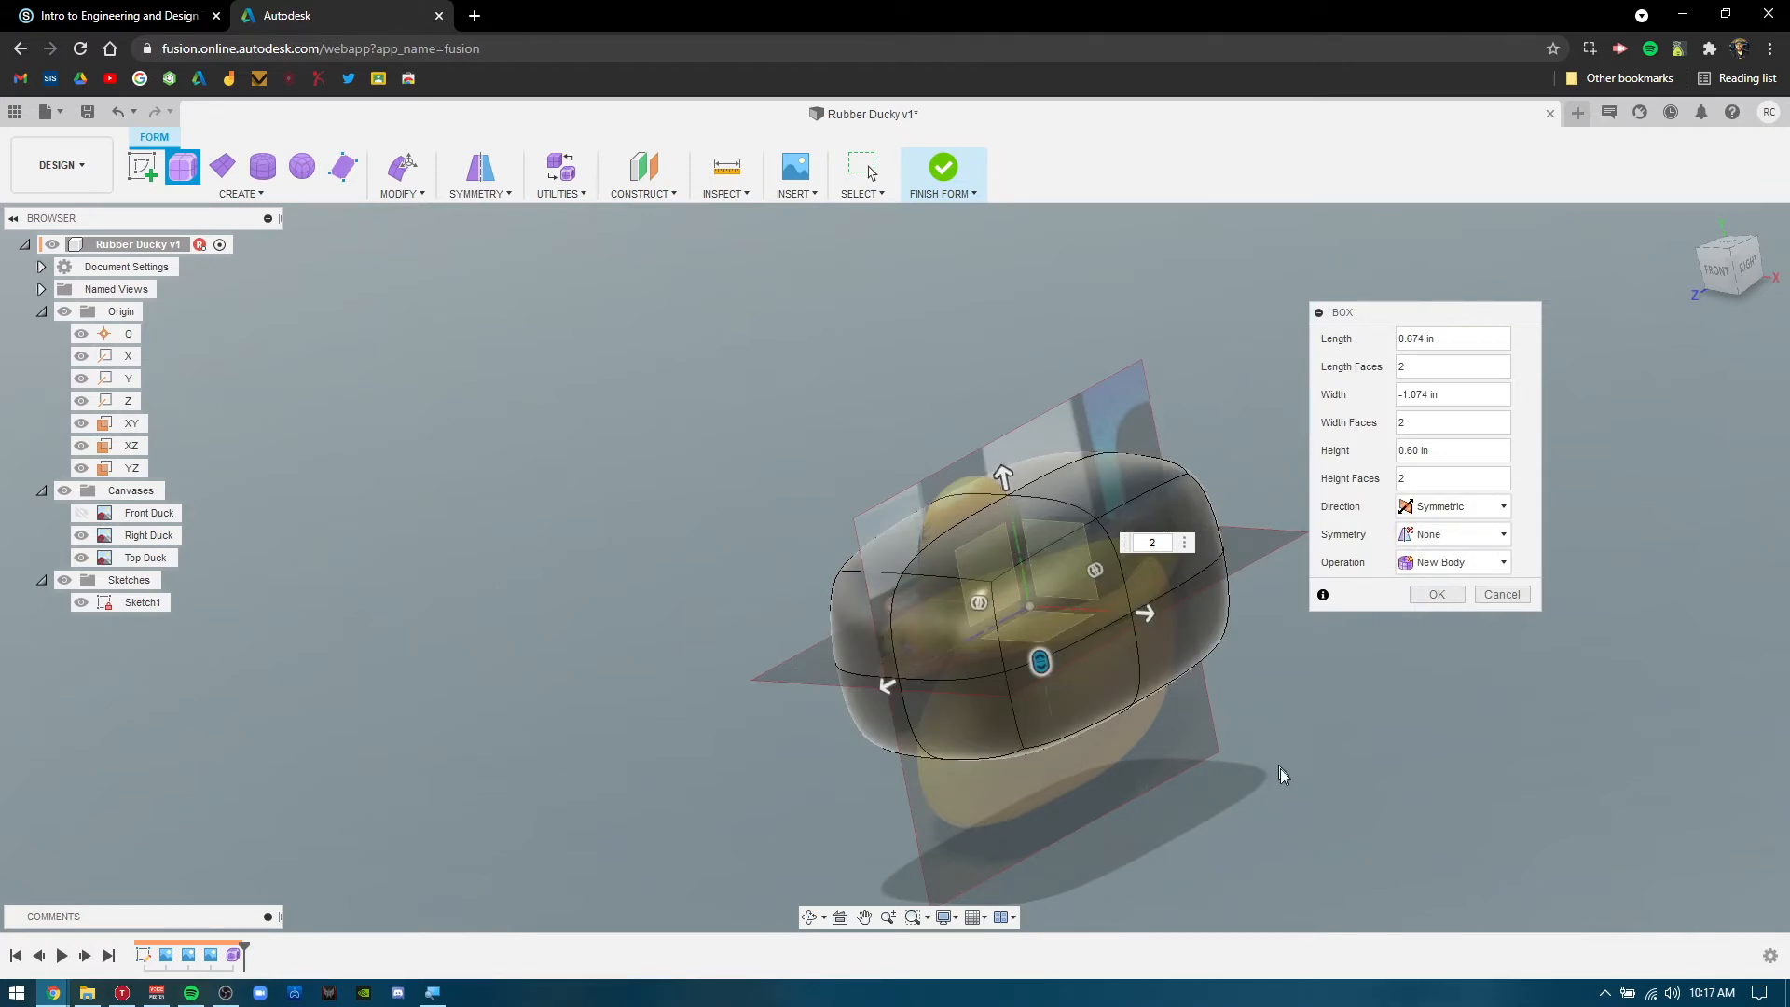
pyautogui.keyDown('shift'); pyautogui.moveTo(1250, 775); pyautogui.dragTo(1212, 759, button='middle'); pyautogui.keyUp('shift')
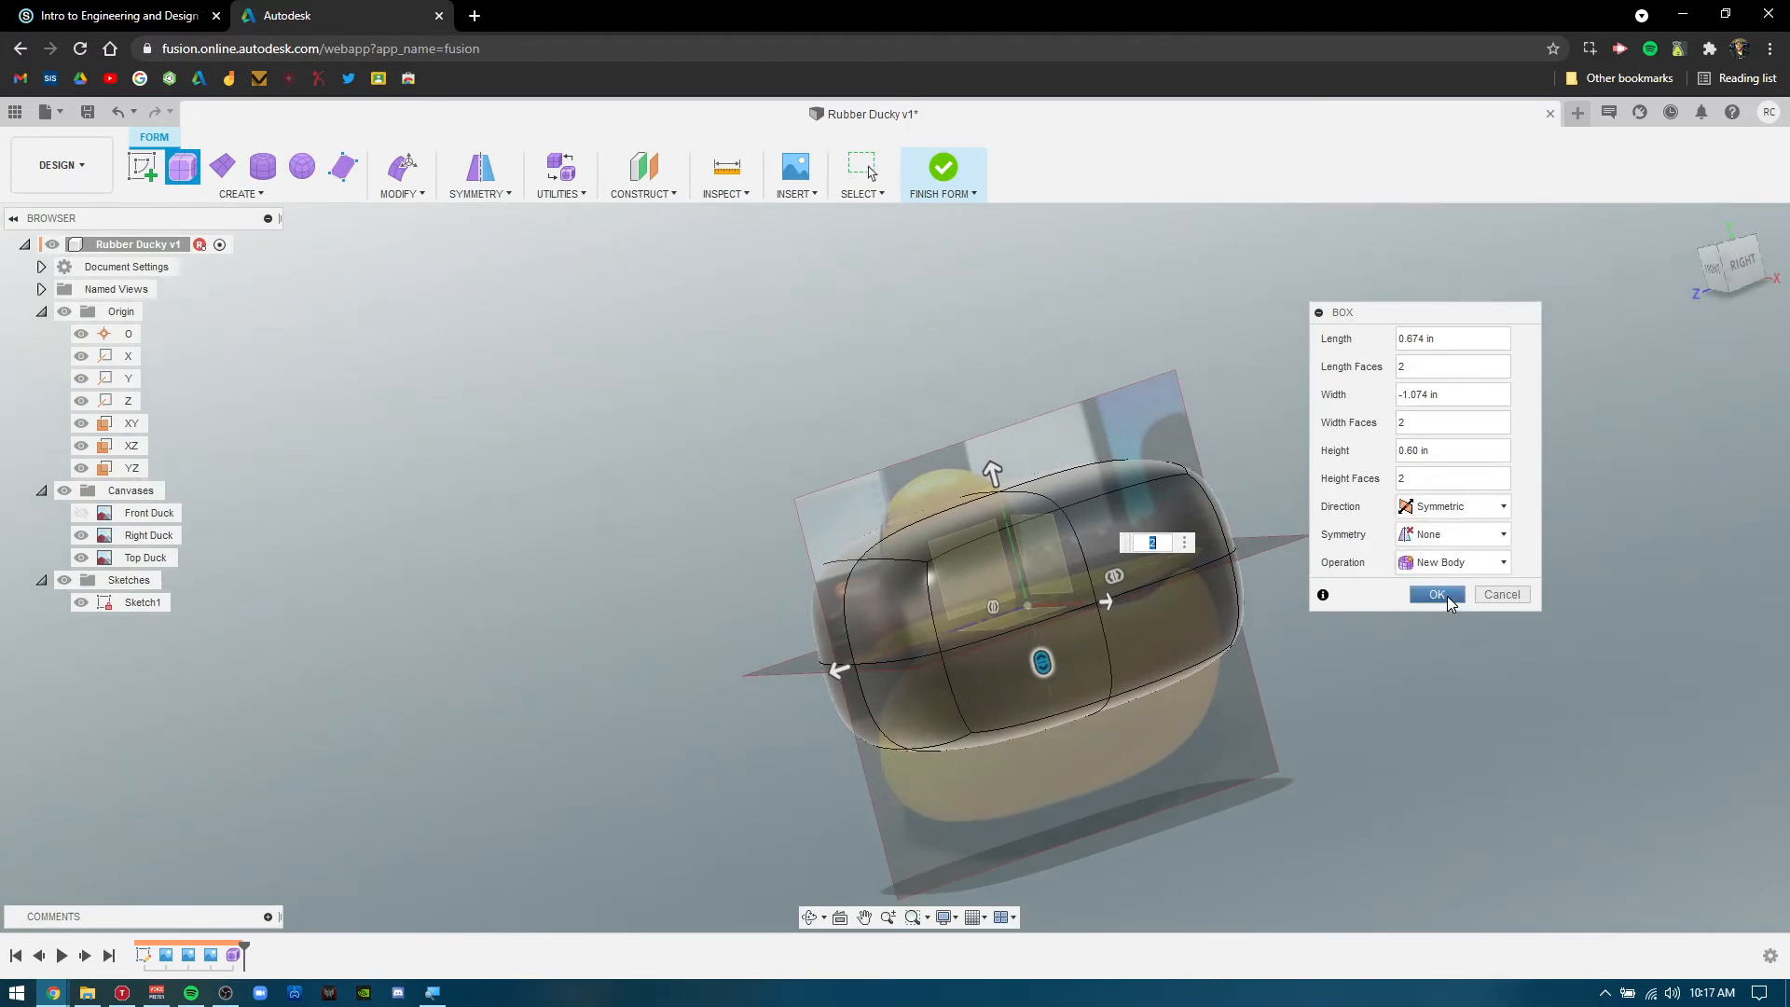
pyautogui.click(1447, 595)
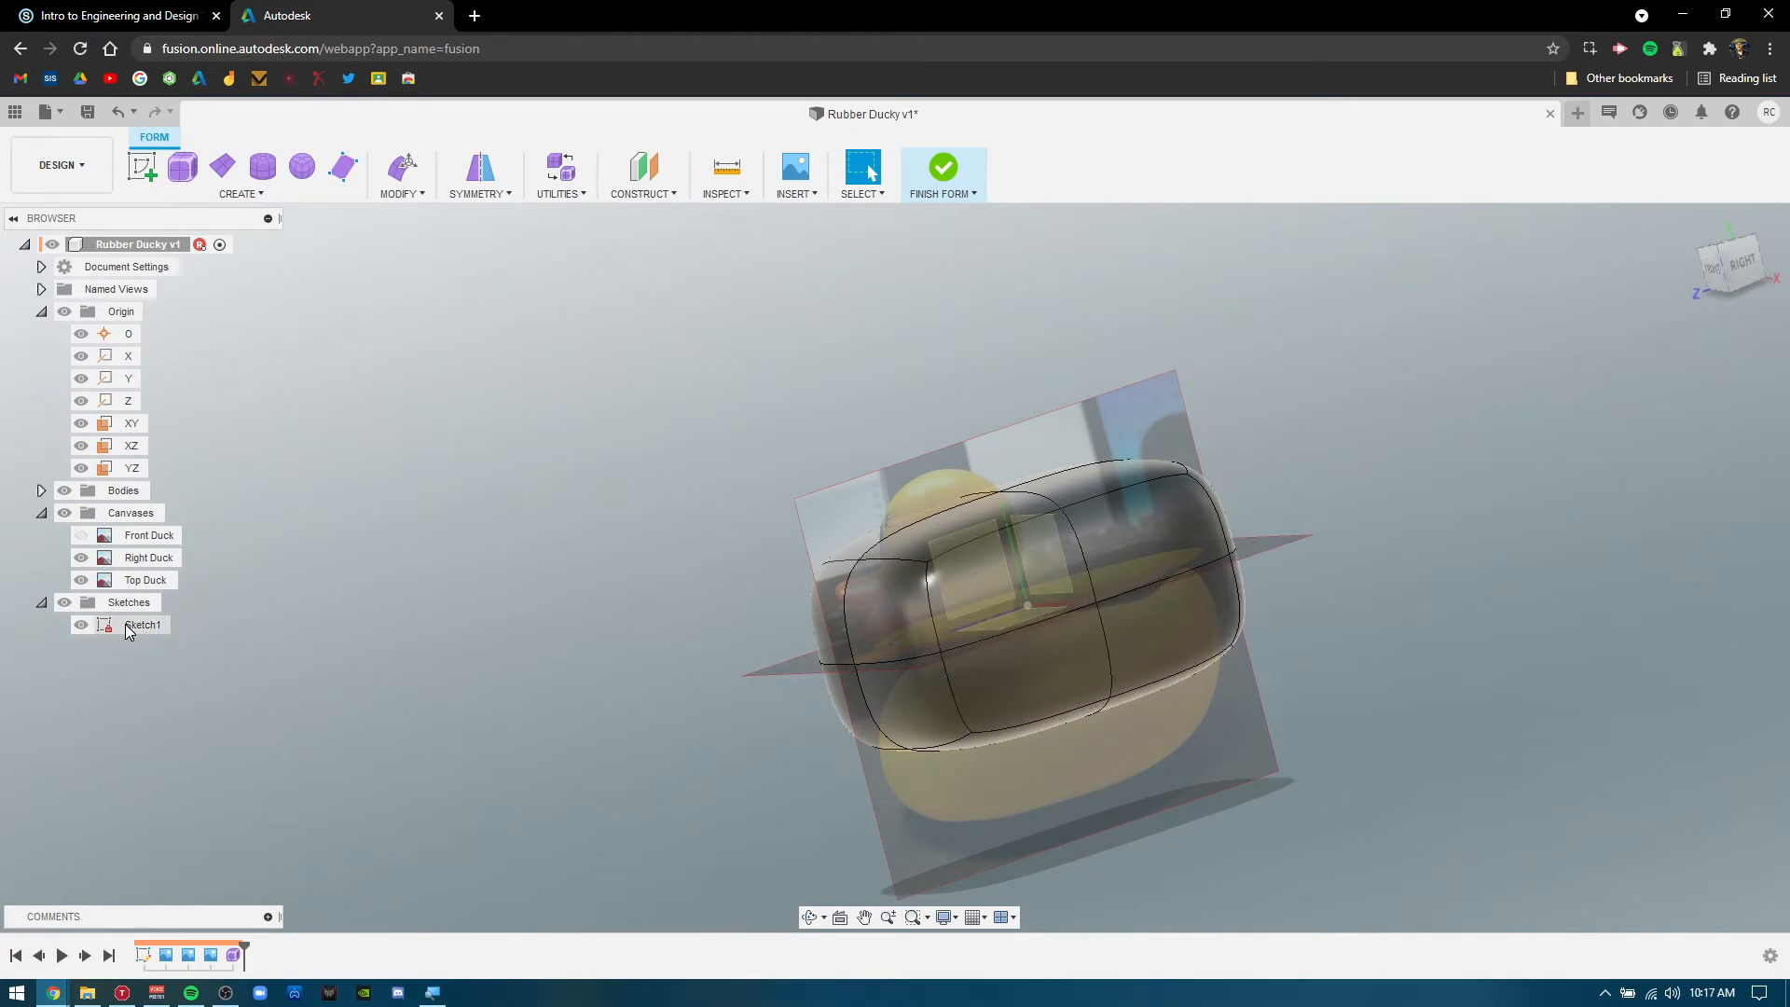
# Move the Right Duck canvas up 0.30 in so the duck's body lines up with the T-spline box.
pyautogui.click(41, 491)
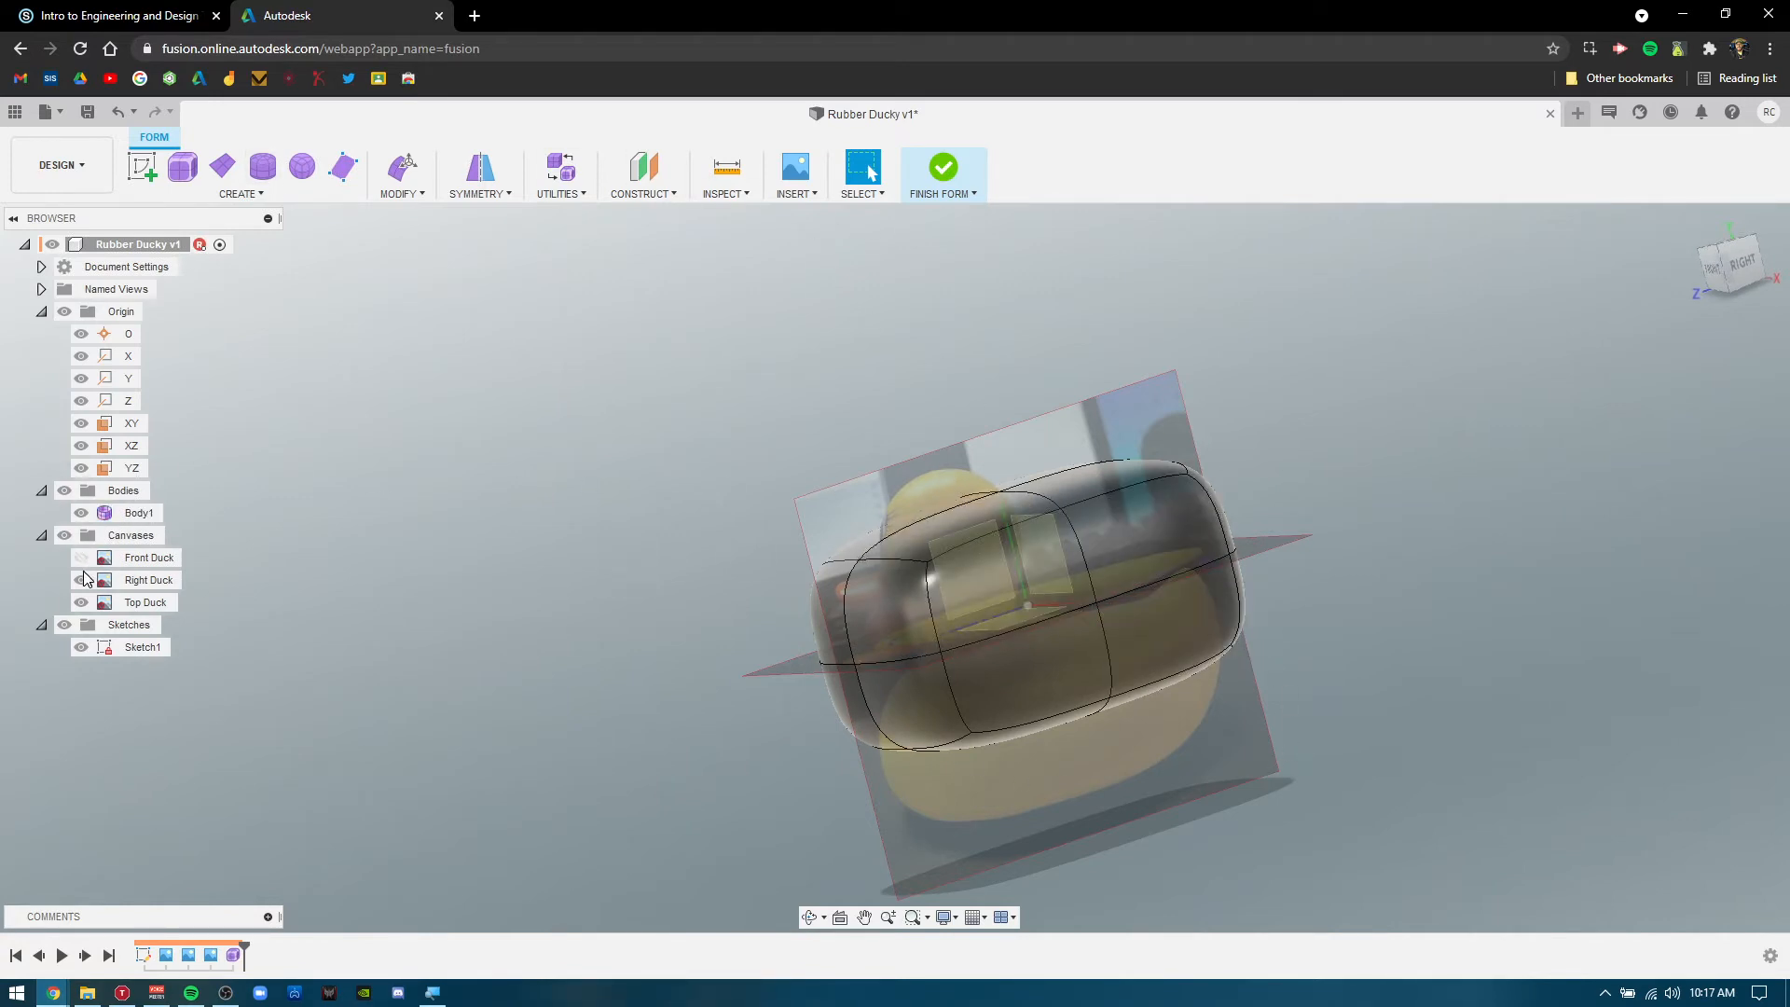
pyautogui.click(131, 561)
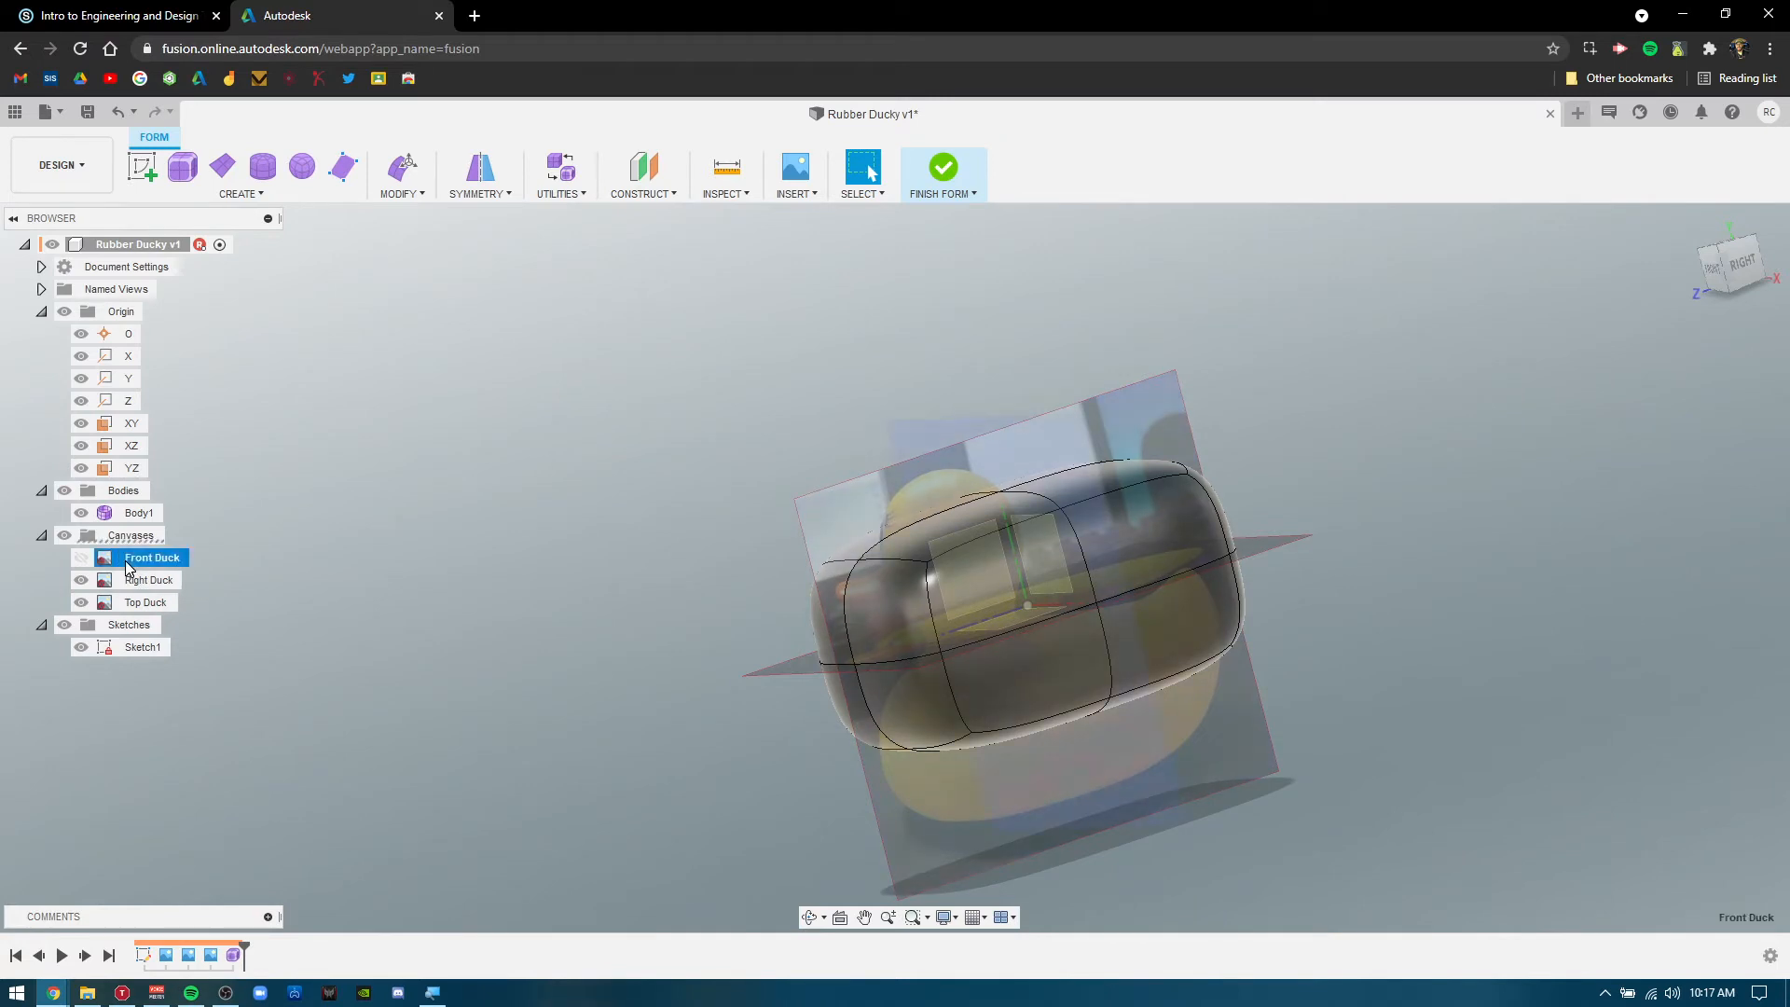
pyautogui.click(127, 584)
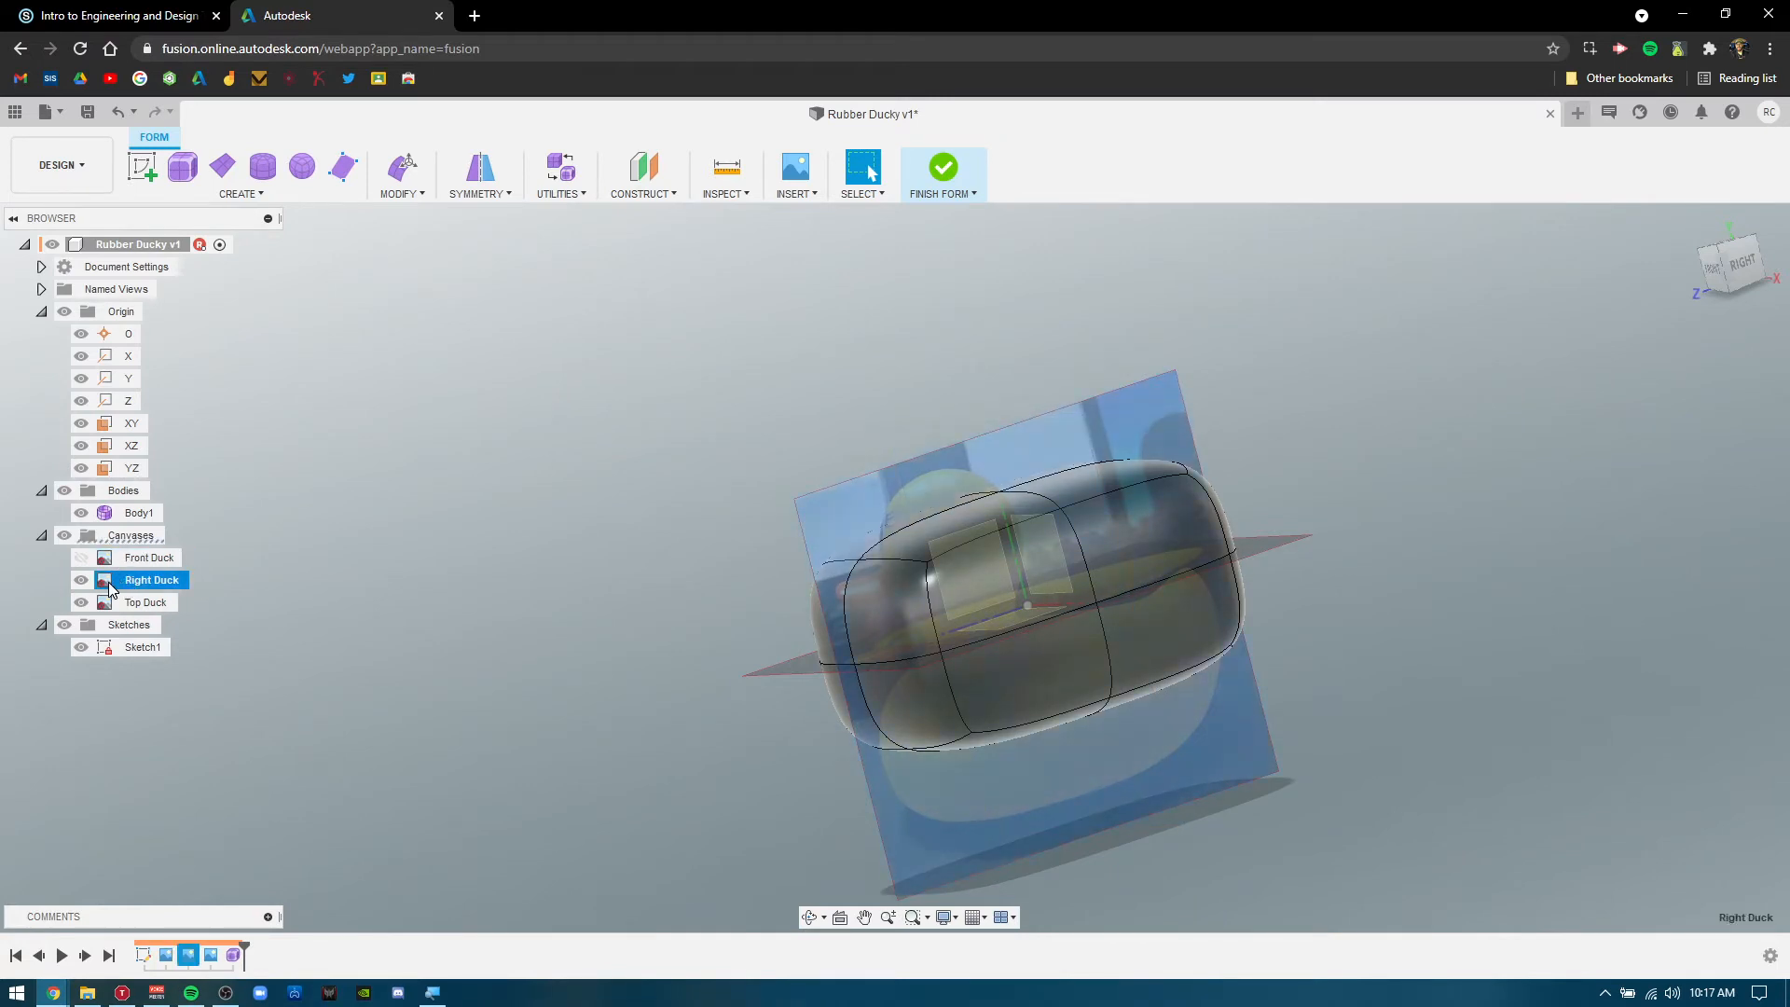
pyautogui.rightClick(113, 587)
pyautogui.click(154, 597)
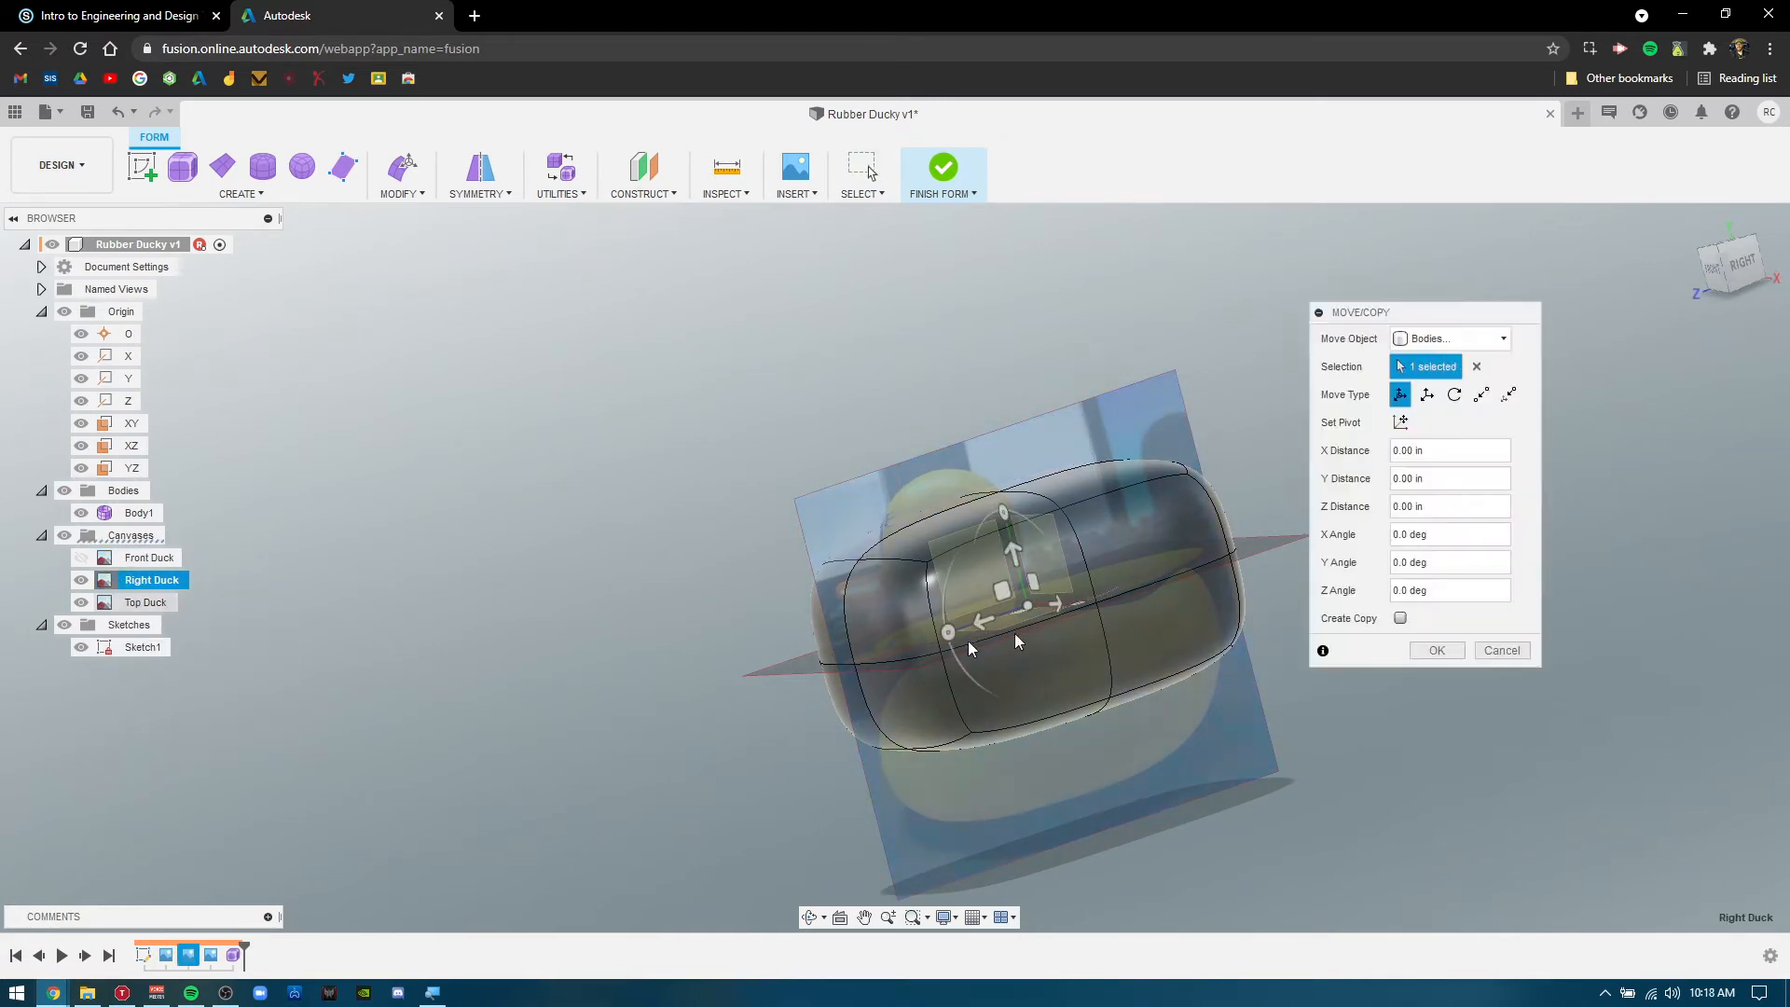
pyautogui.moveTo(1007, 542); pyautogui.dragTo(988, 430)
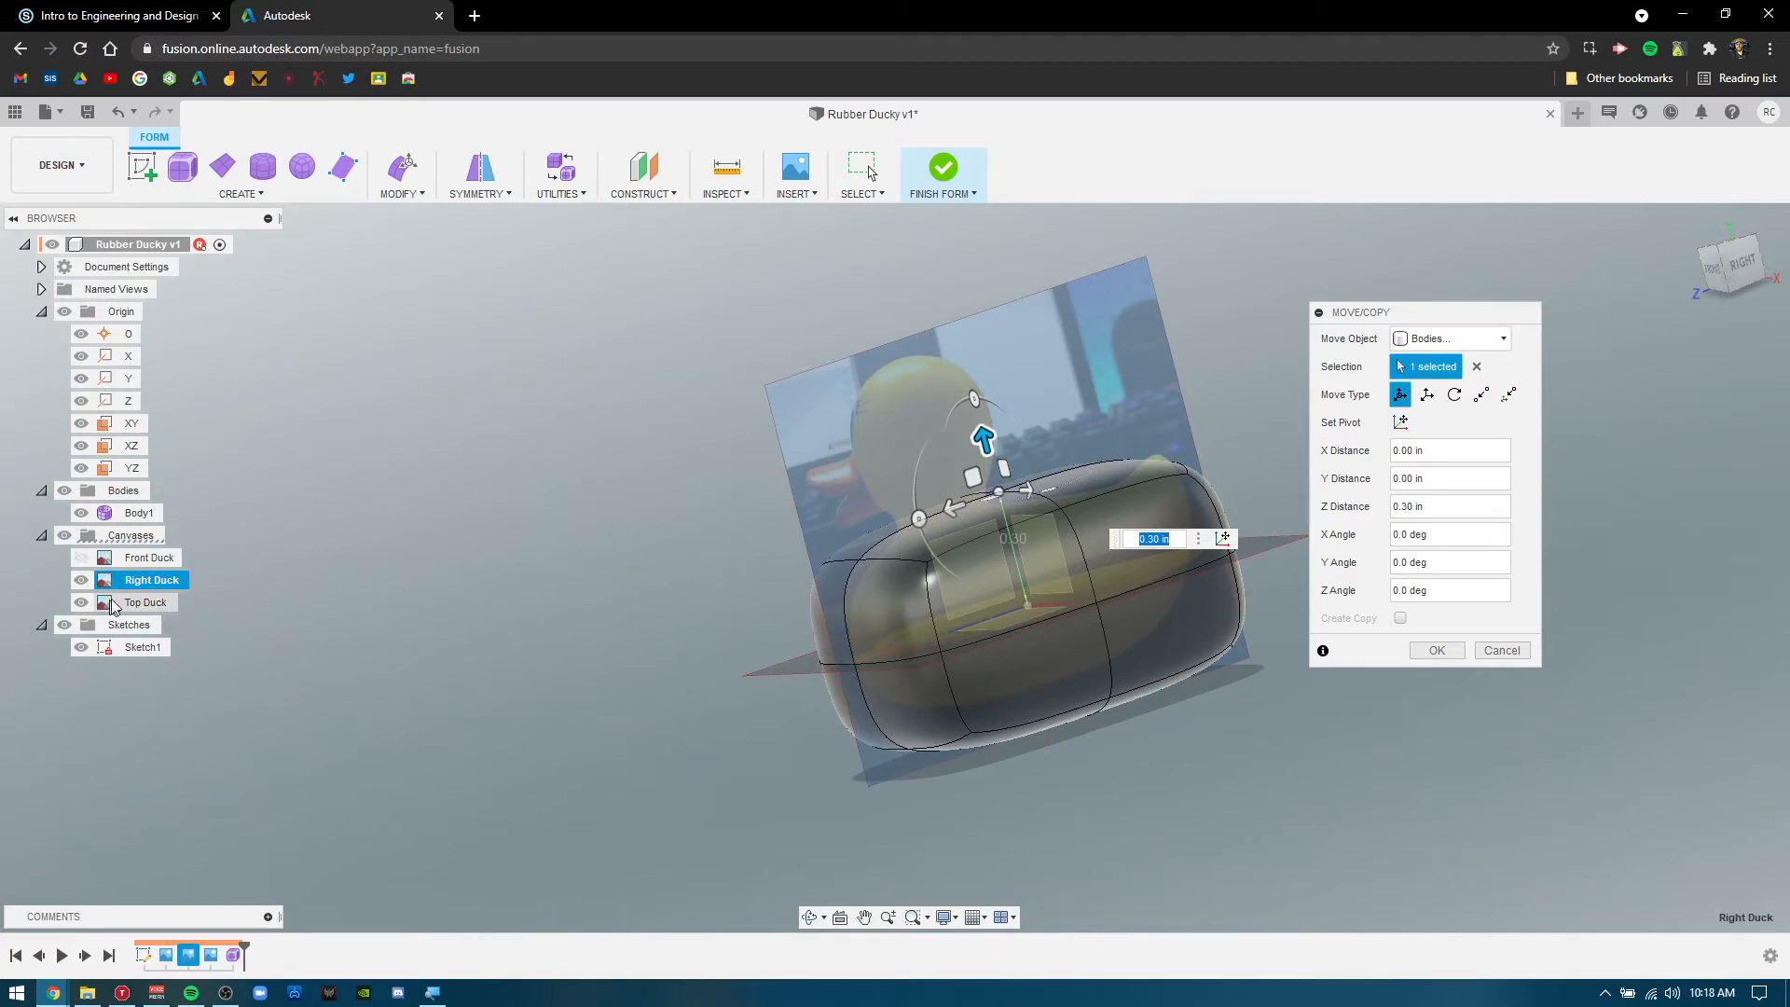
pyautogui.click(1429, 652)
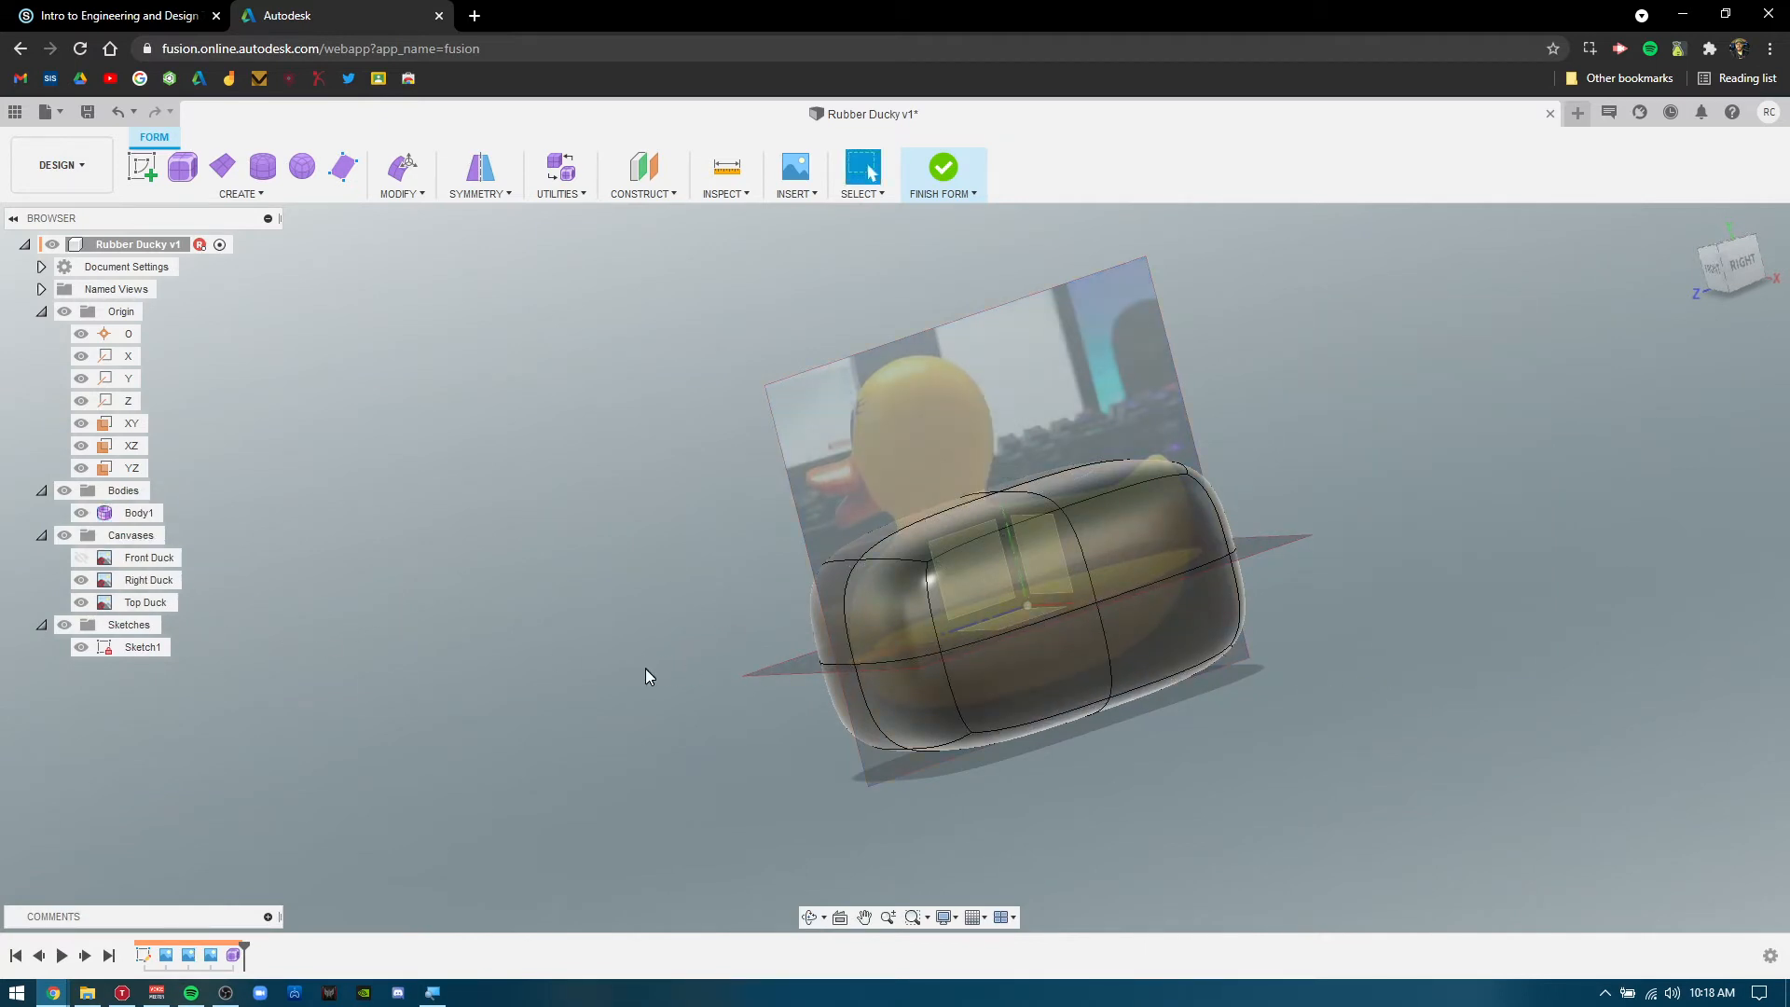
# Show the Front Duck canvas and move it up 0.20 in to line up with the T-spline box.
pyautogui.keyDown('shift'); pyautogui.moveTo(645, 669); pyautogui.dragTo(669, 471, button='middle'); pyautogui.keyUp('shift')
pyautogui.click(82, 557)
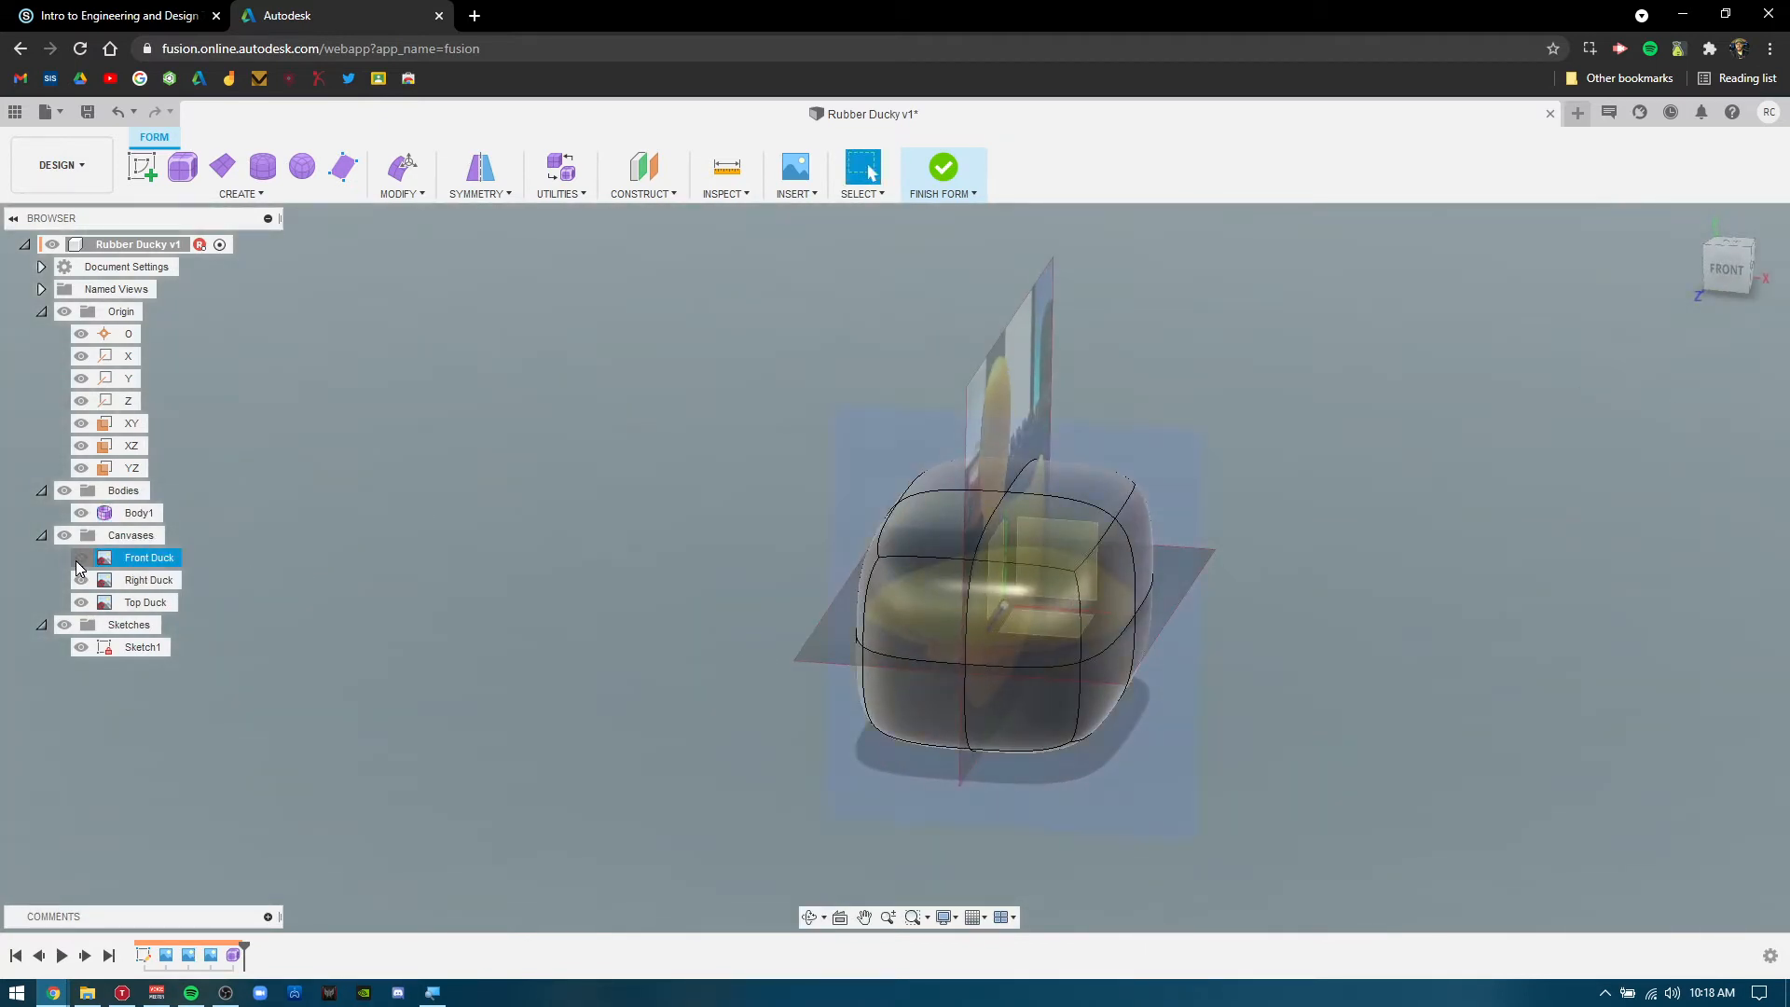
pyautogui.keyDown('shift'); pyautogui.moveTo(1260, 757); pyautogui.dragTo(1277, 624, button='middle'); pyautogui.keyUp('shift')
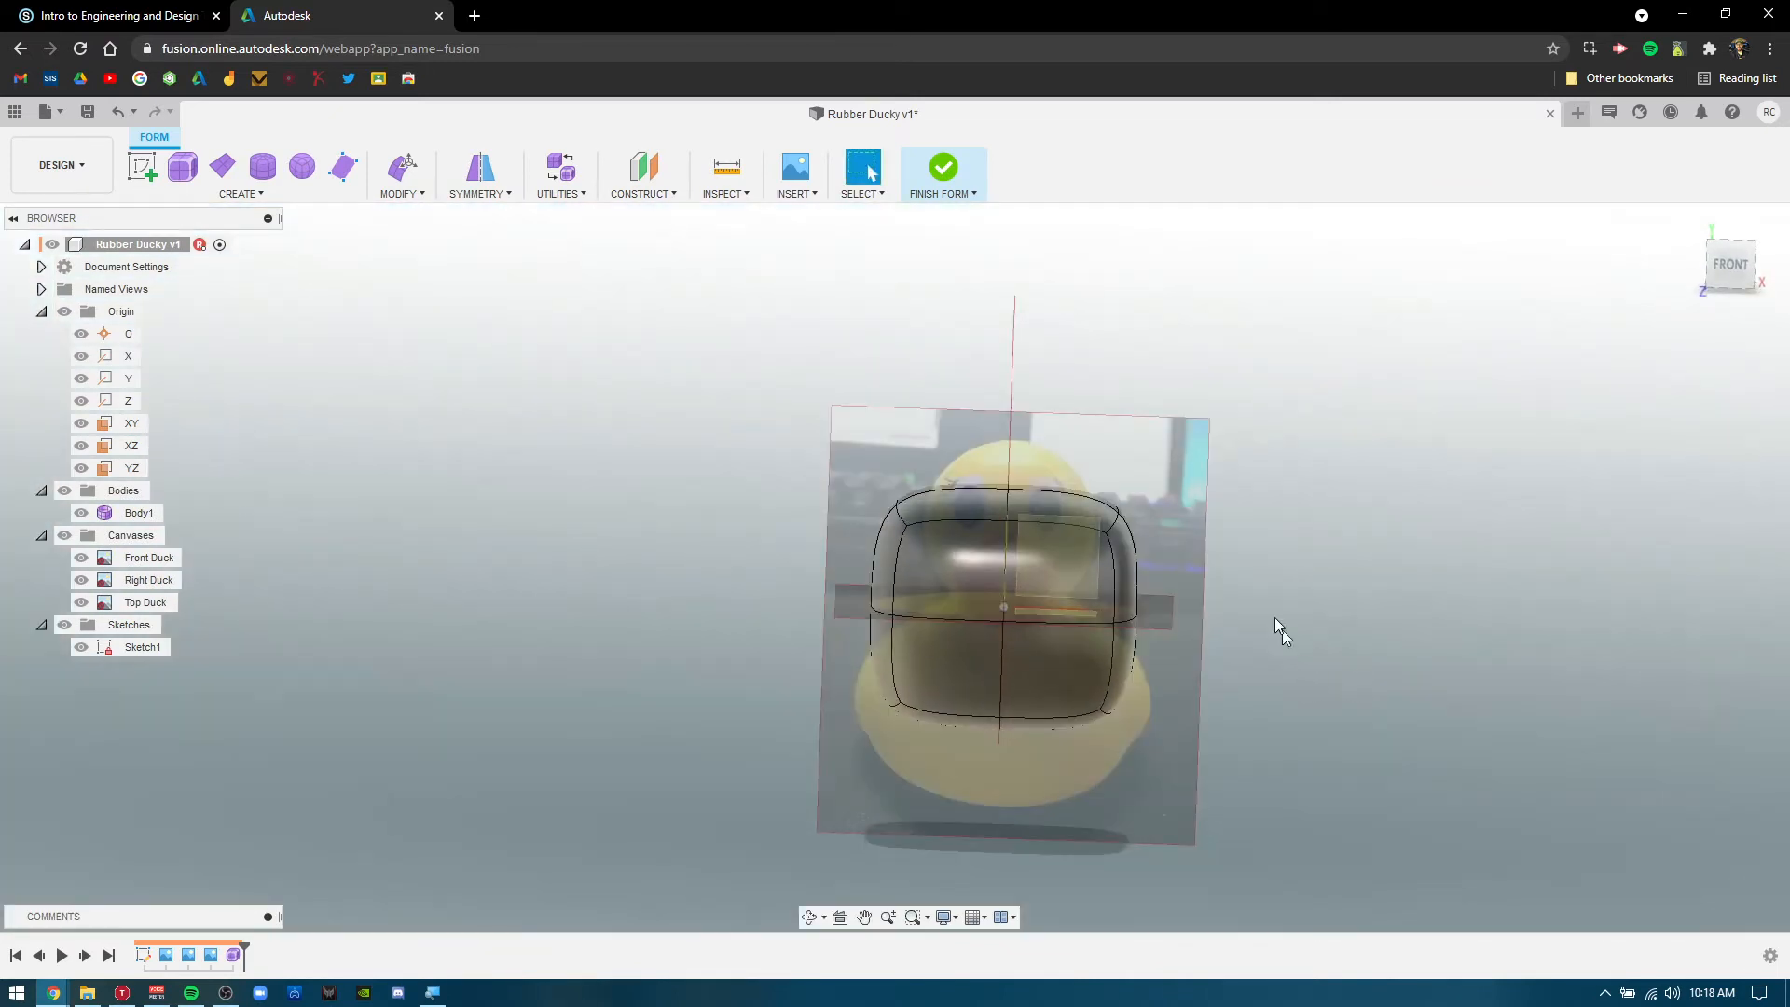
pyautogui.rightClick(159, 557)
pyautogui.click(149, 573)
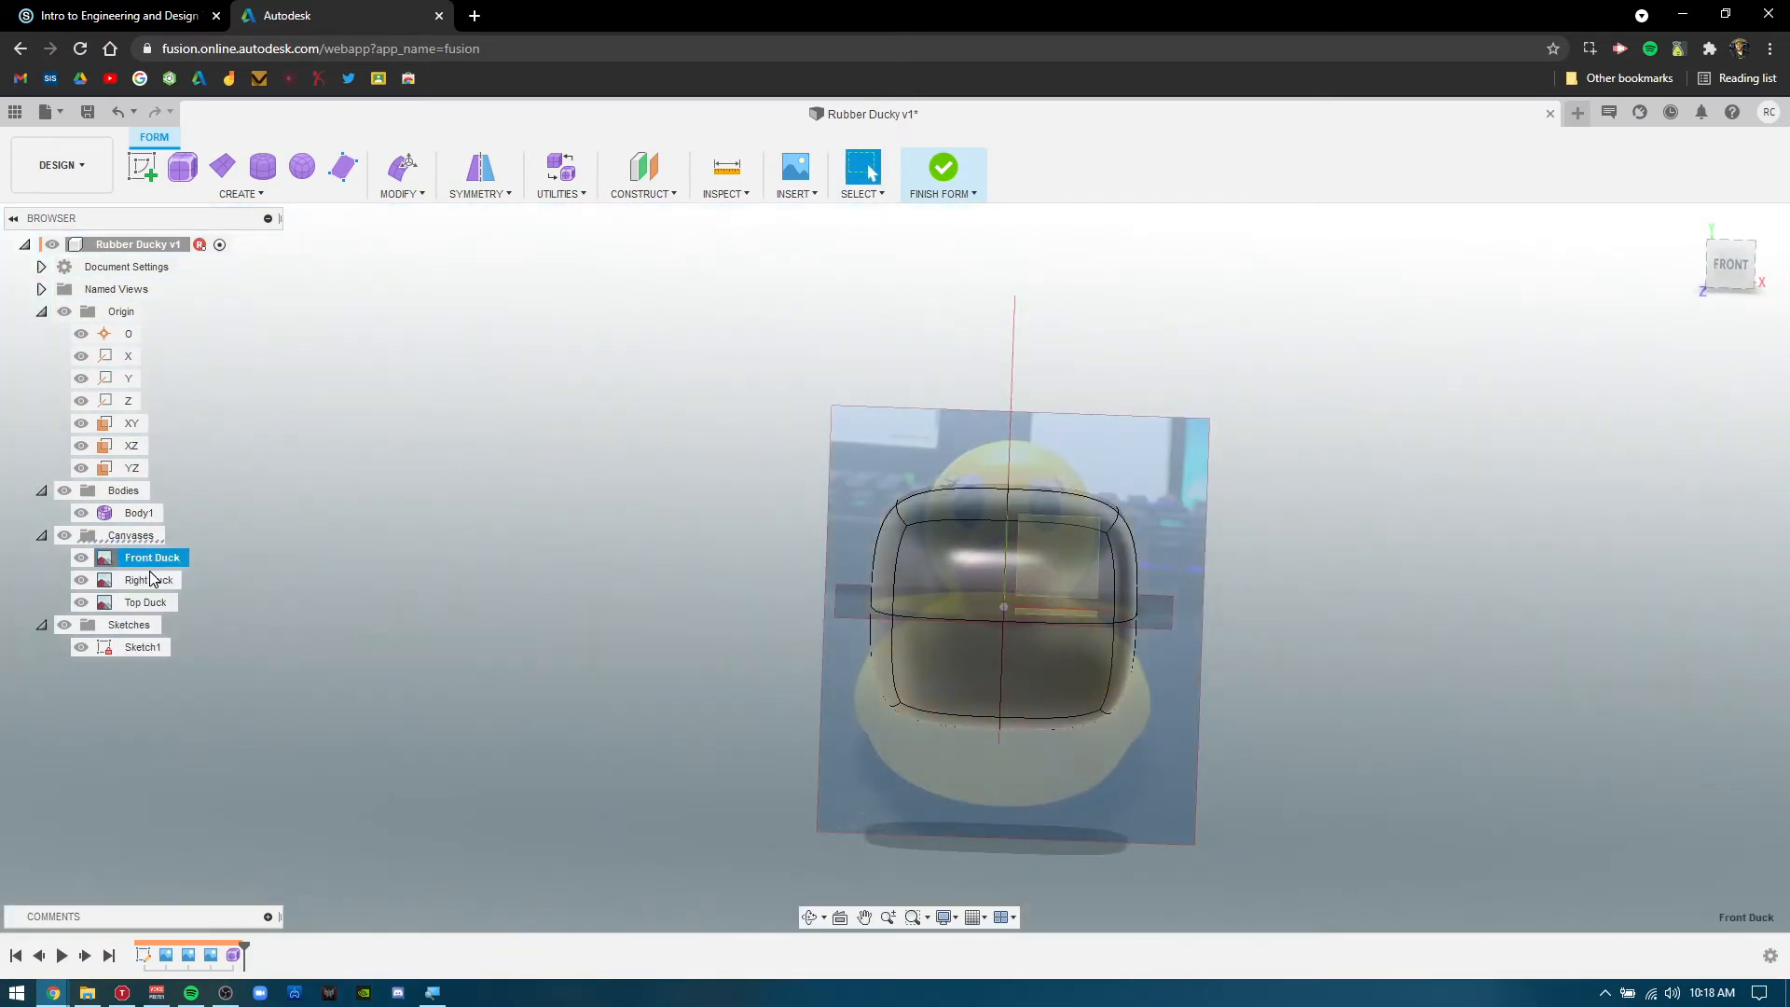
pyautogui.moveTo(1005, 553); pyautogui.dragTo(1011, 458)
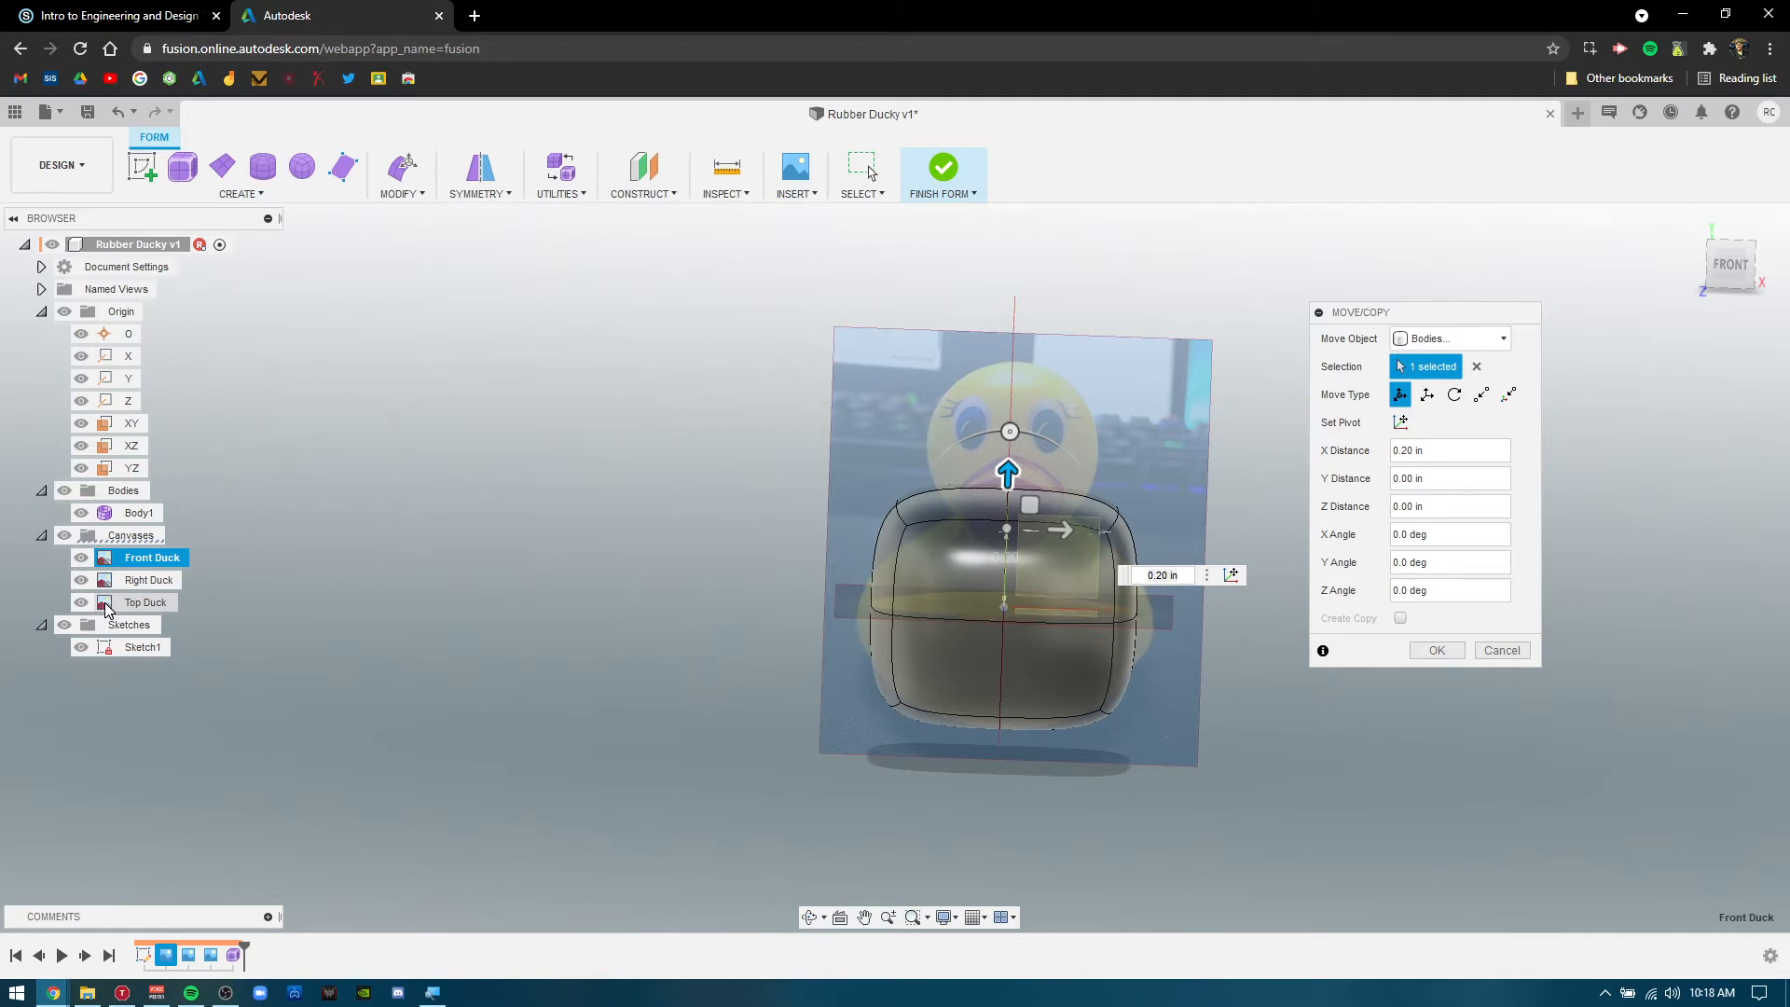
pyautogui.click(1460, 650)
pyautogui.click(147, 602)
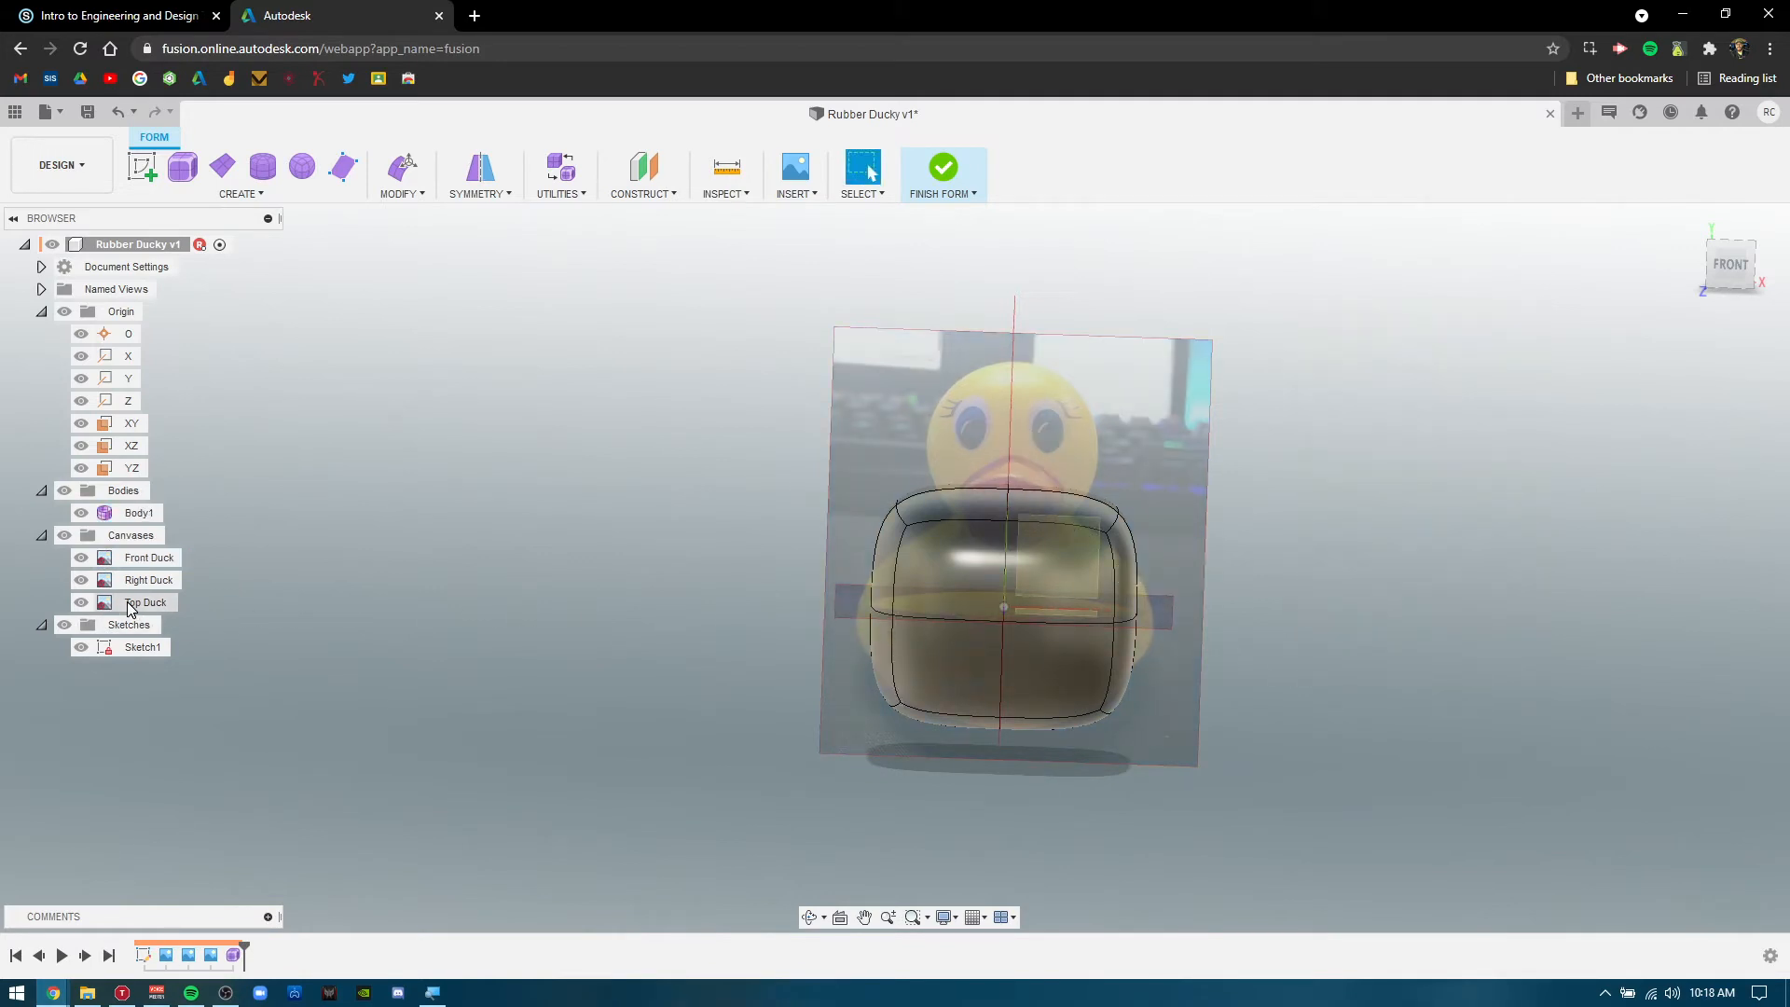
pyautogui.rightClick(140, 604)
pyautogui.click(176, 617)
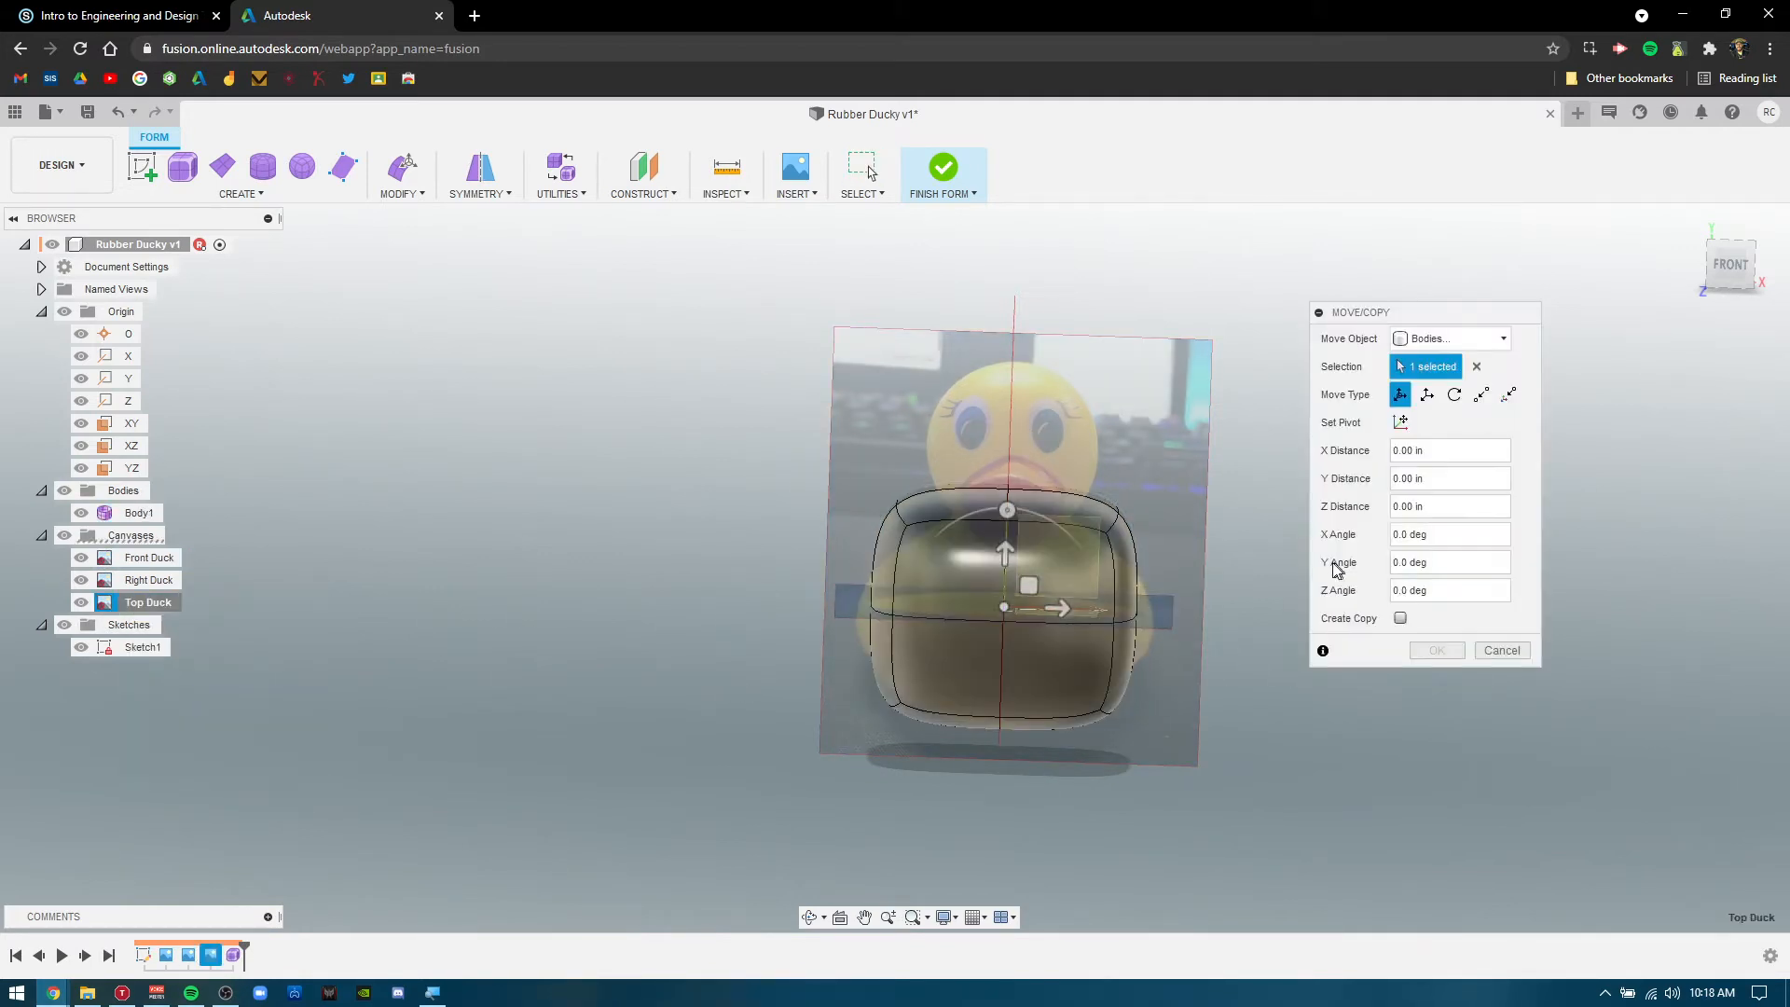
pyautogui.keyDown('shift'); pyautogui.moveTo(1252, 546); pyautogui.dragTo(1199, 665, button='middle'); pyautogui.keyUp('shift')
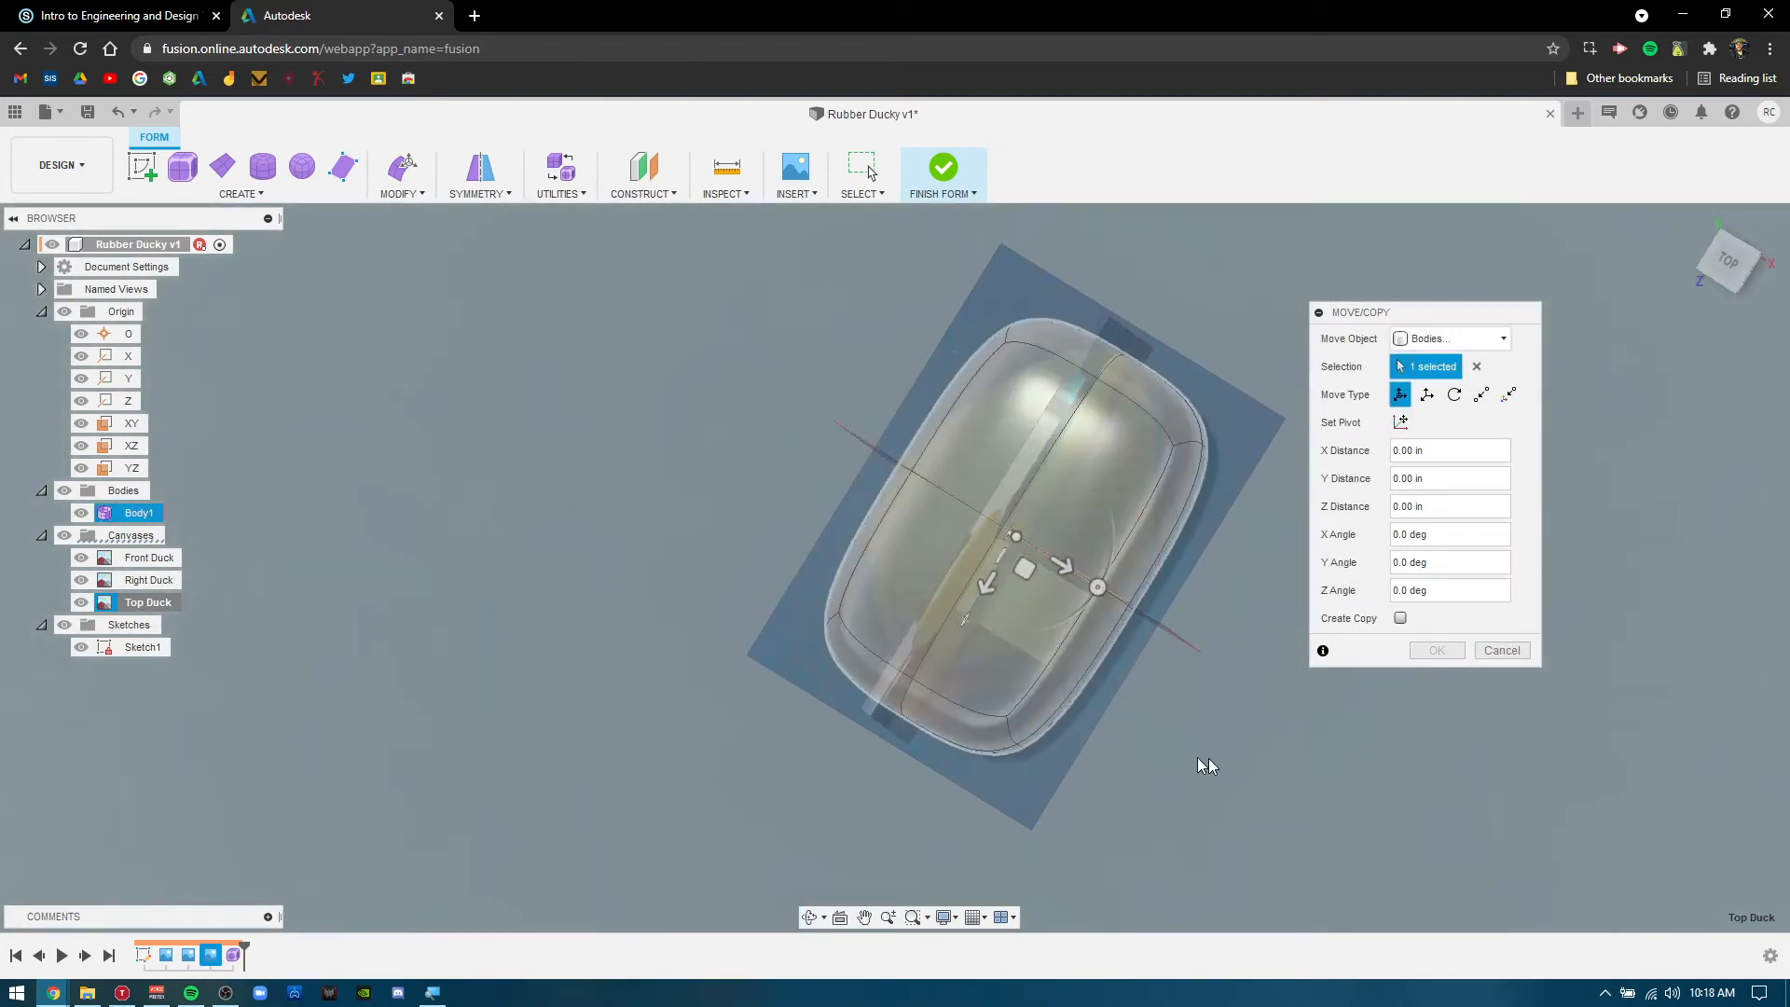
pyautogui.moveTo(1199, 759)
pyautogui.keyDown('shift'); pyautogui.mouseDown(button='middle')
pyautogui.moveTo(1222, 747)
pyautogui.moveTo(1226, 762)
pyautogui.mouseUp(button='middle'); pyautogui.keyUp('shift')
pyautogui.click(1469, 652)
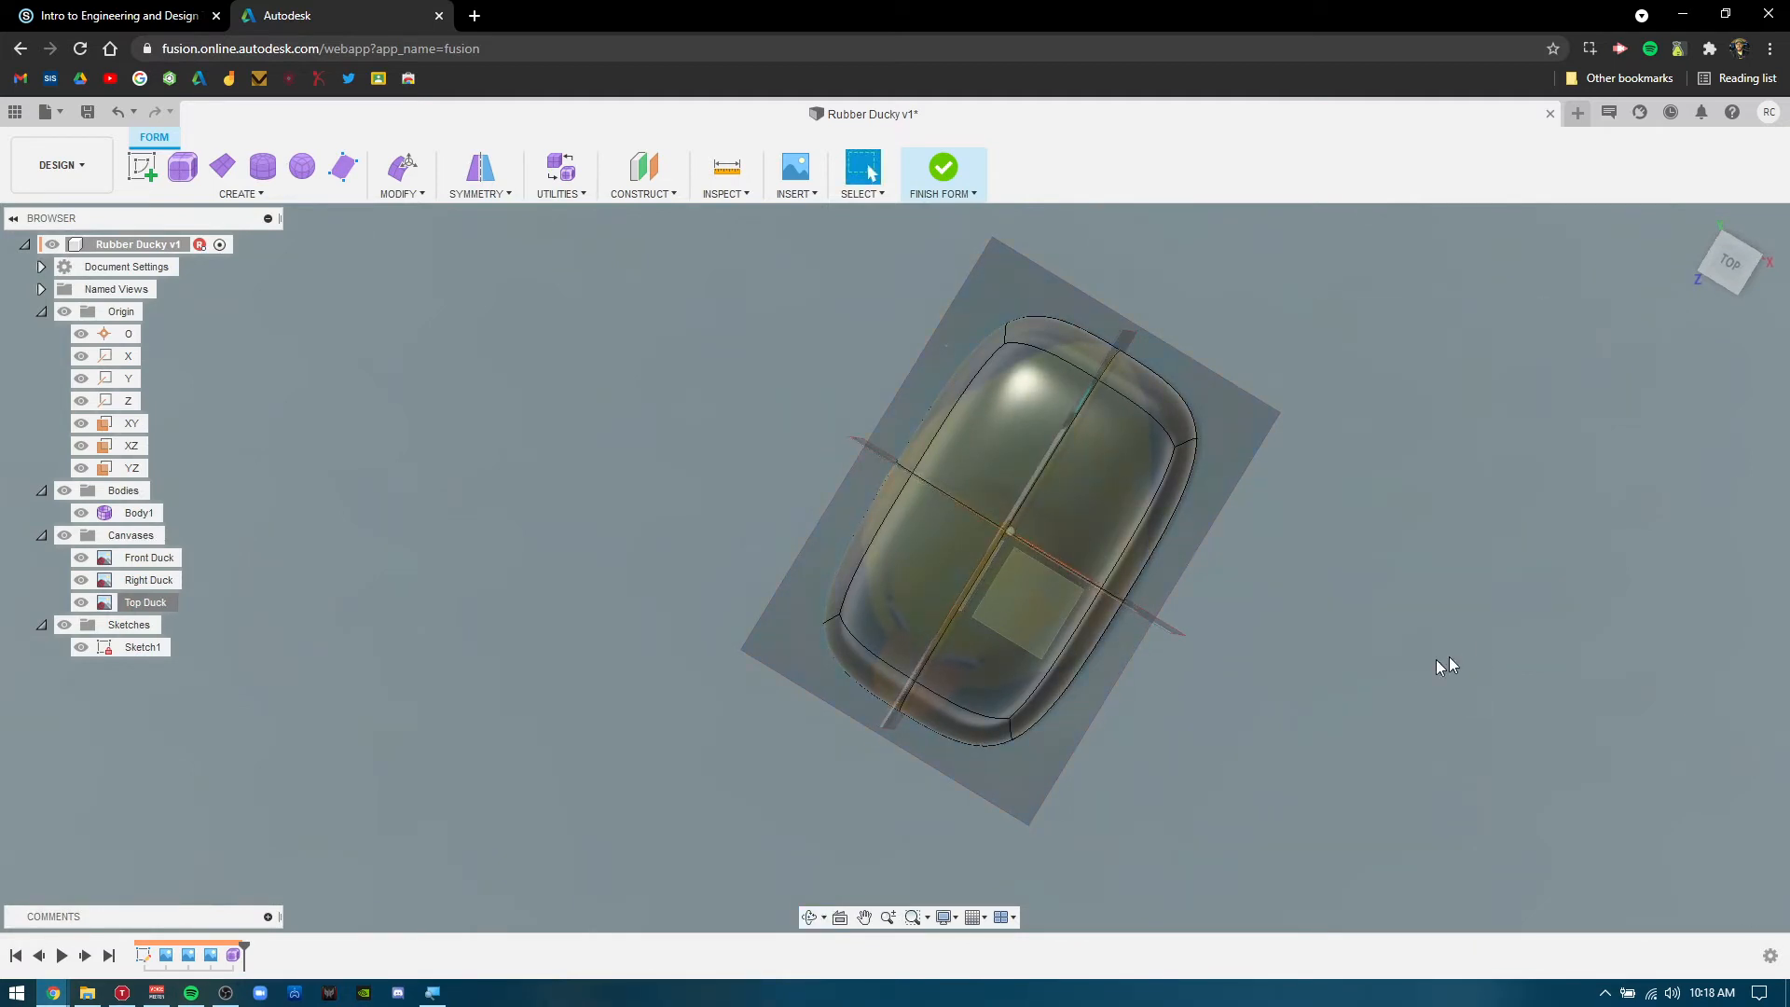
# Hide the Front Duck and Top Duck canvases, leaving only Right Duck displayed with the body.
pyautogui.keyDown('shift'); pyautogui.moveTo(1130, 715); pyautogui.dragTo(1103, 652, button='middle'); pyautogui.keyUp('shift')
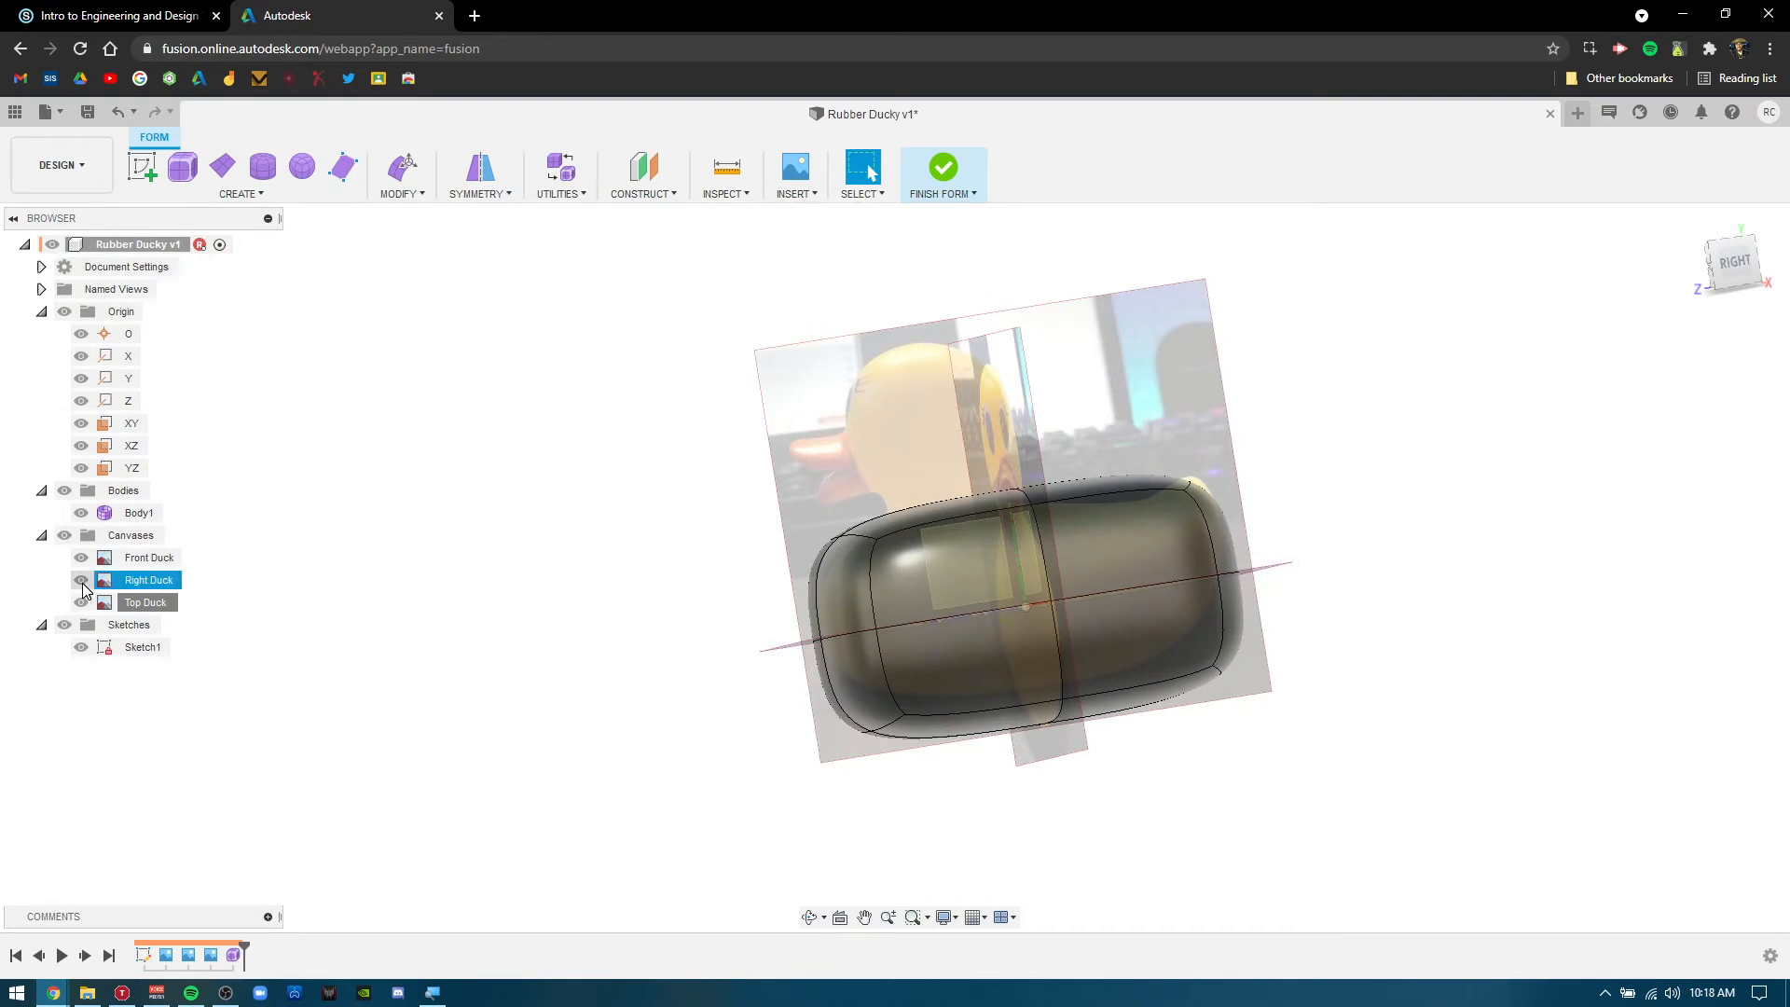
pyautogui.rightClick(85, 602)
pyautogui.click(81, 559)
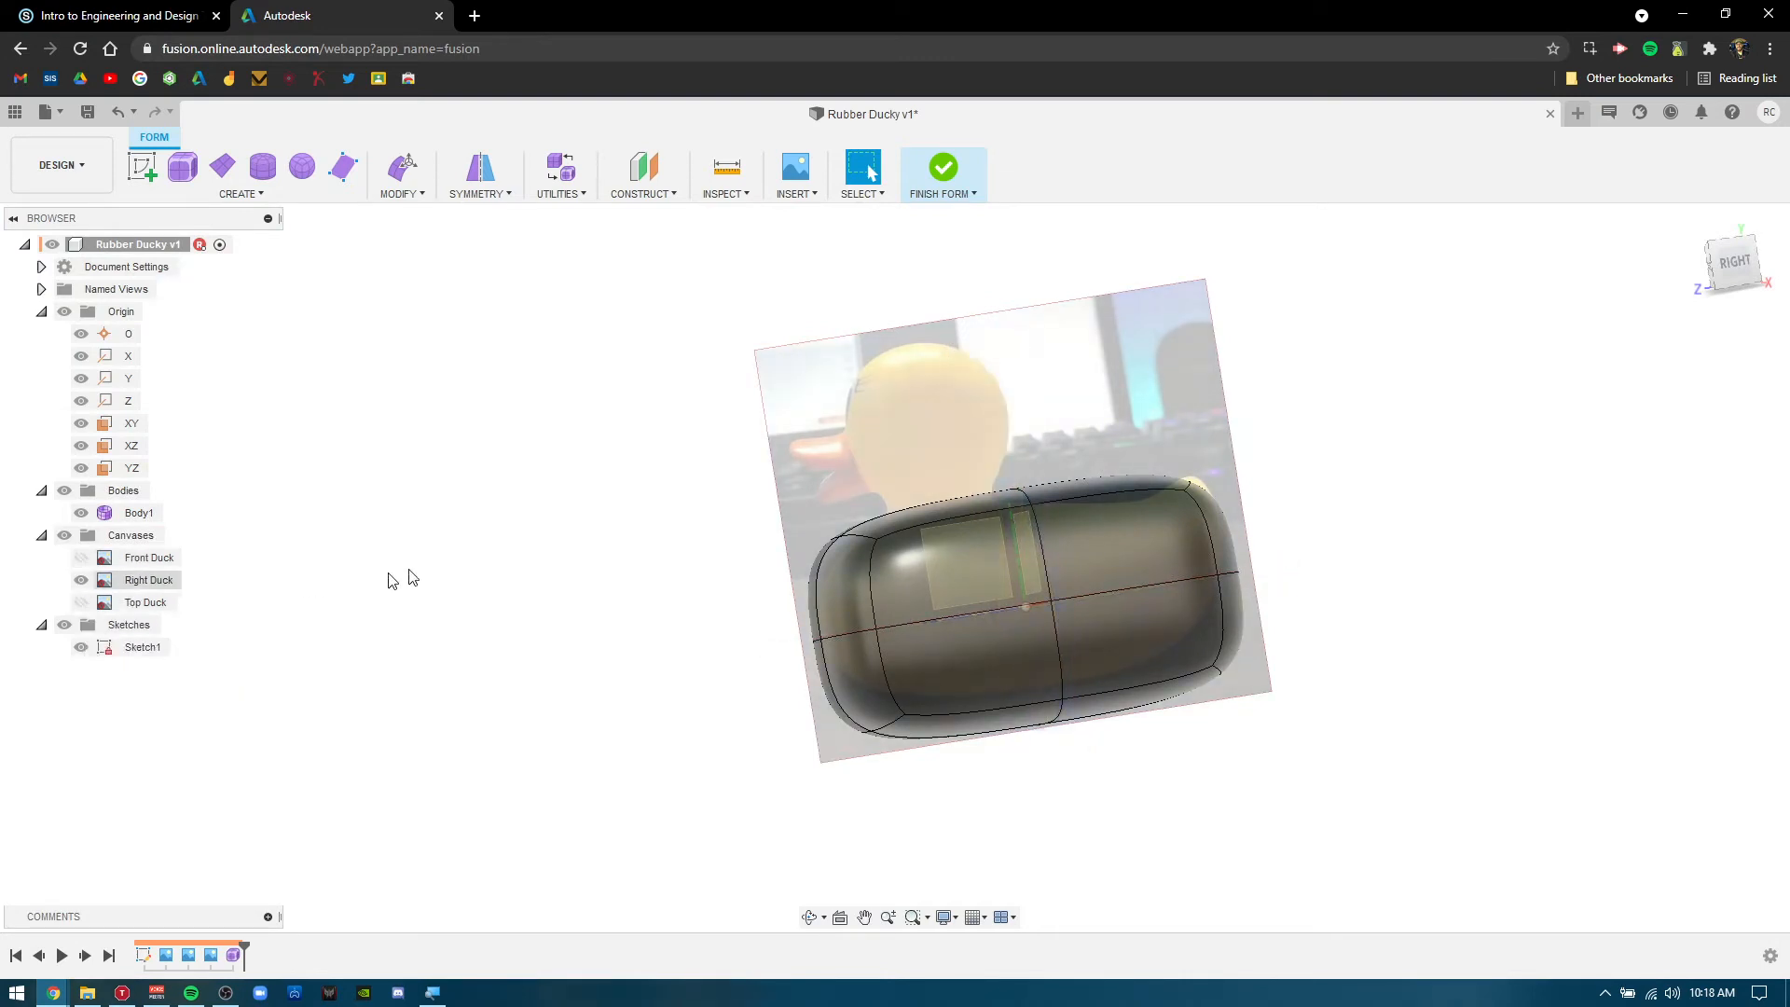
pyautogui.keyDown('shift'); pyautogui.moveTo(535, 612); pyautogui.dragTo(585, 634, button='middle'); pyautogui.keyUp('shift')
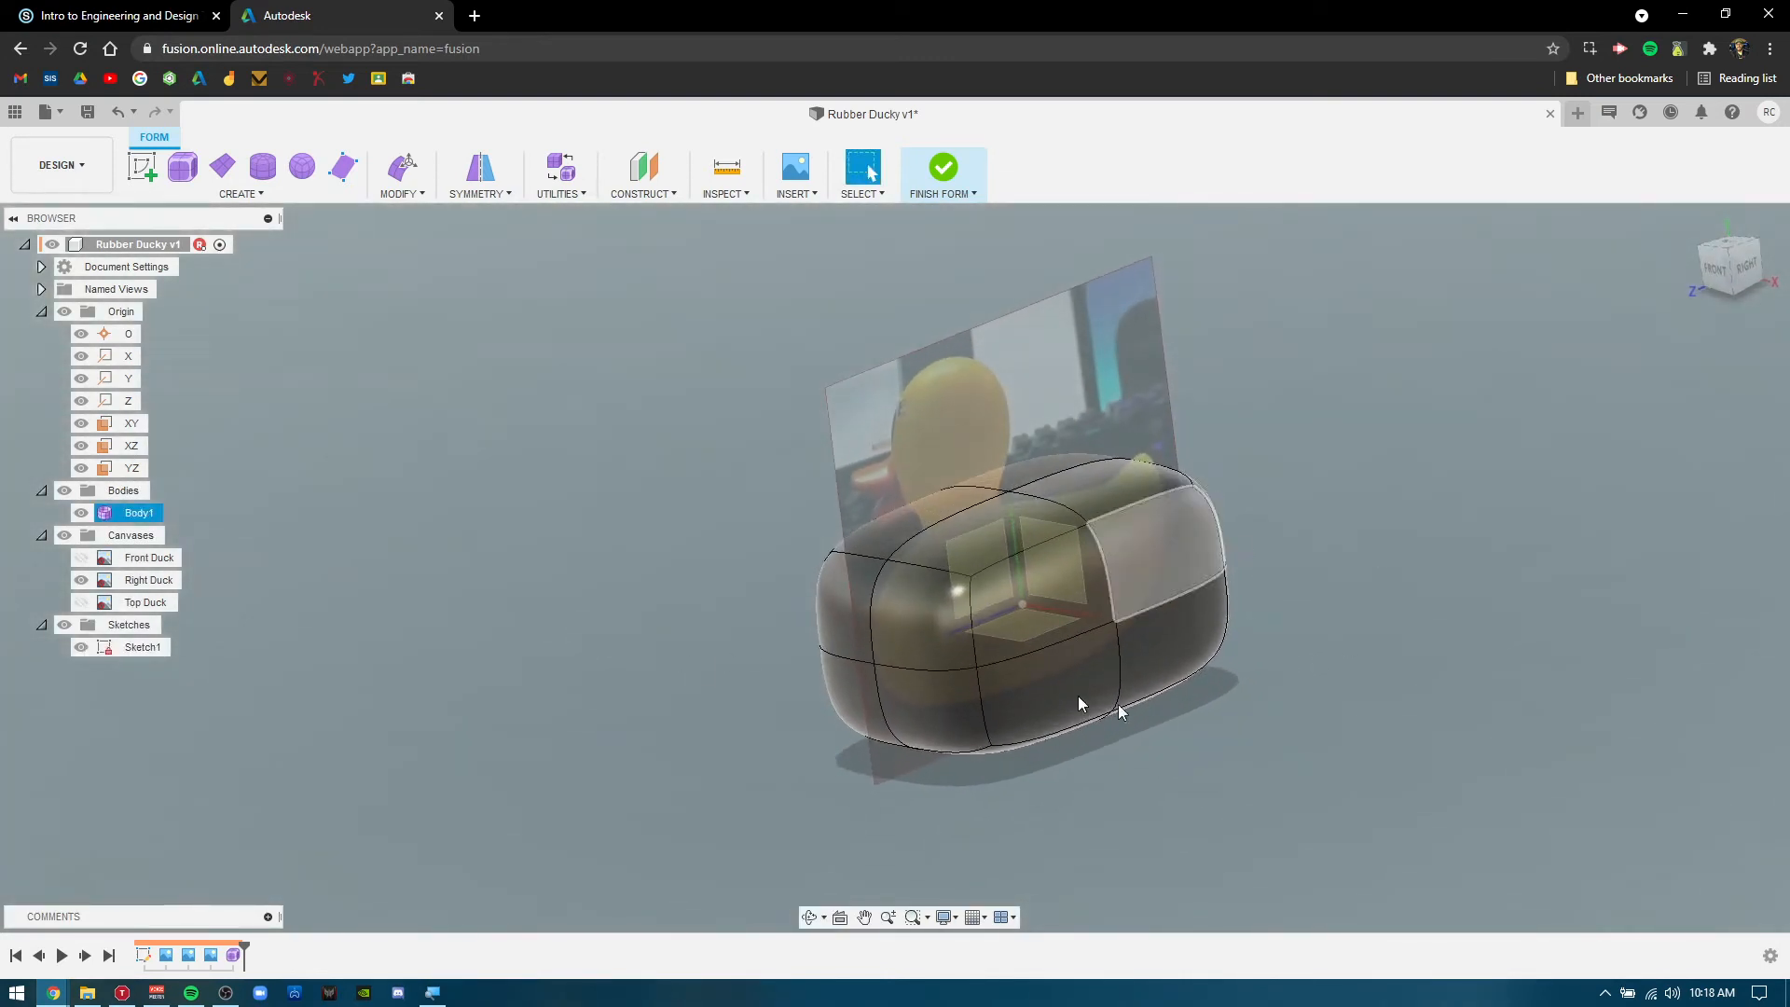
# Apply internal mirror symmetry to the T-spline body using two adjacent top faces on either side of its lengthwise centre line.
pyautogui.scroll(-3, 1026, 559)
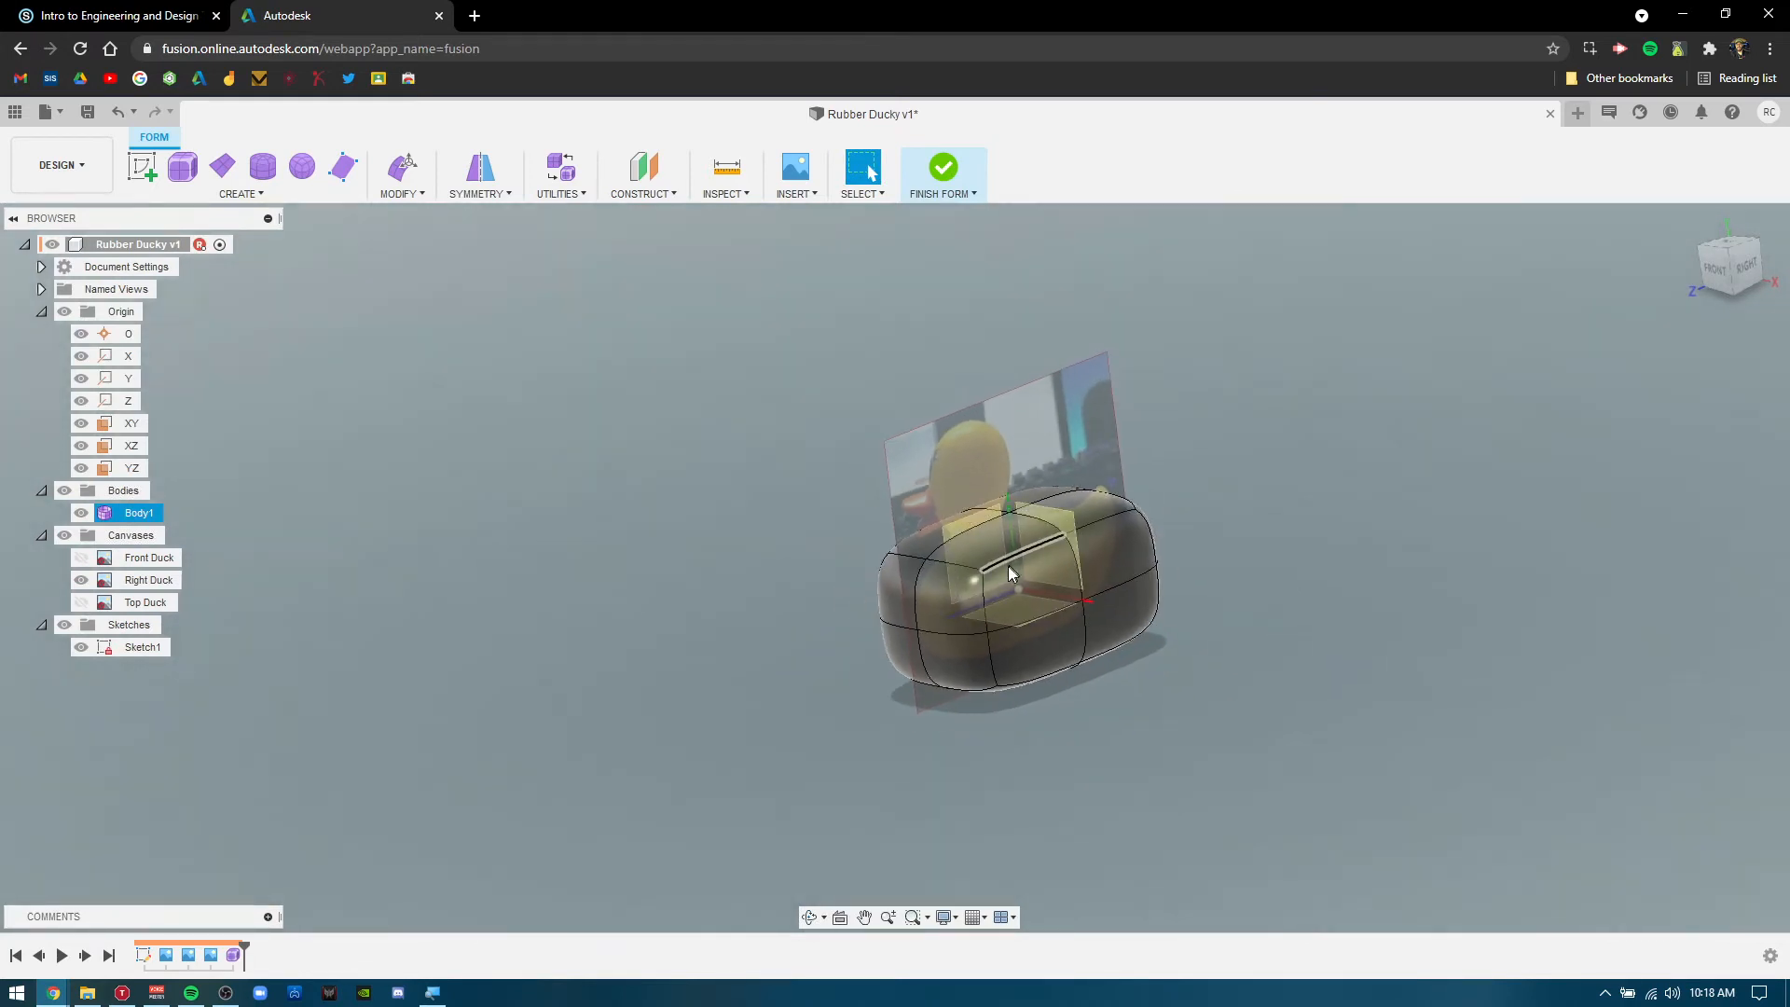
pyautogui.scroll(5, 1005, 561)
pyautogui.keyDown('shift'); pyautogui.moveTo(1333, 732); pyautogui.dragTo(1339, 719, button='middle'); pyautogui.keyUp('shift')
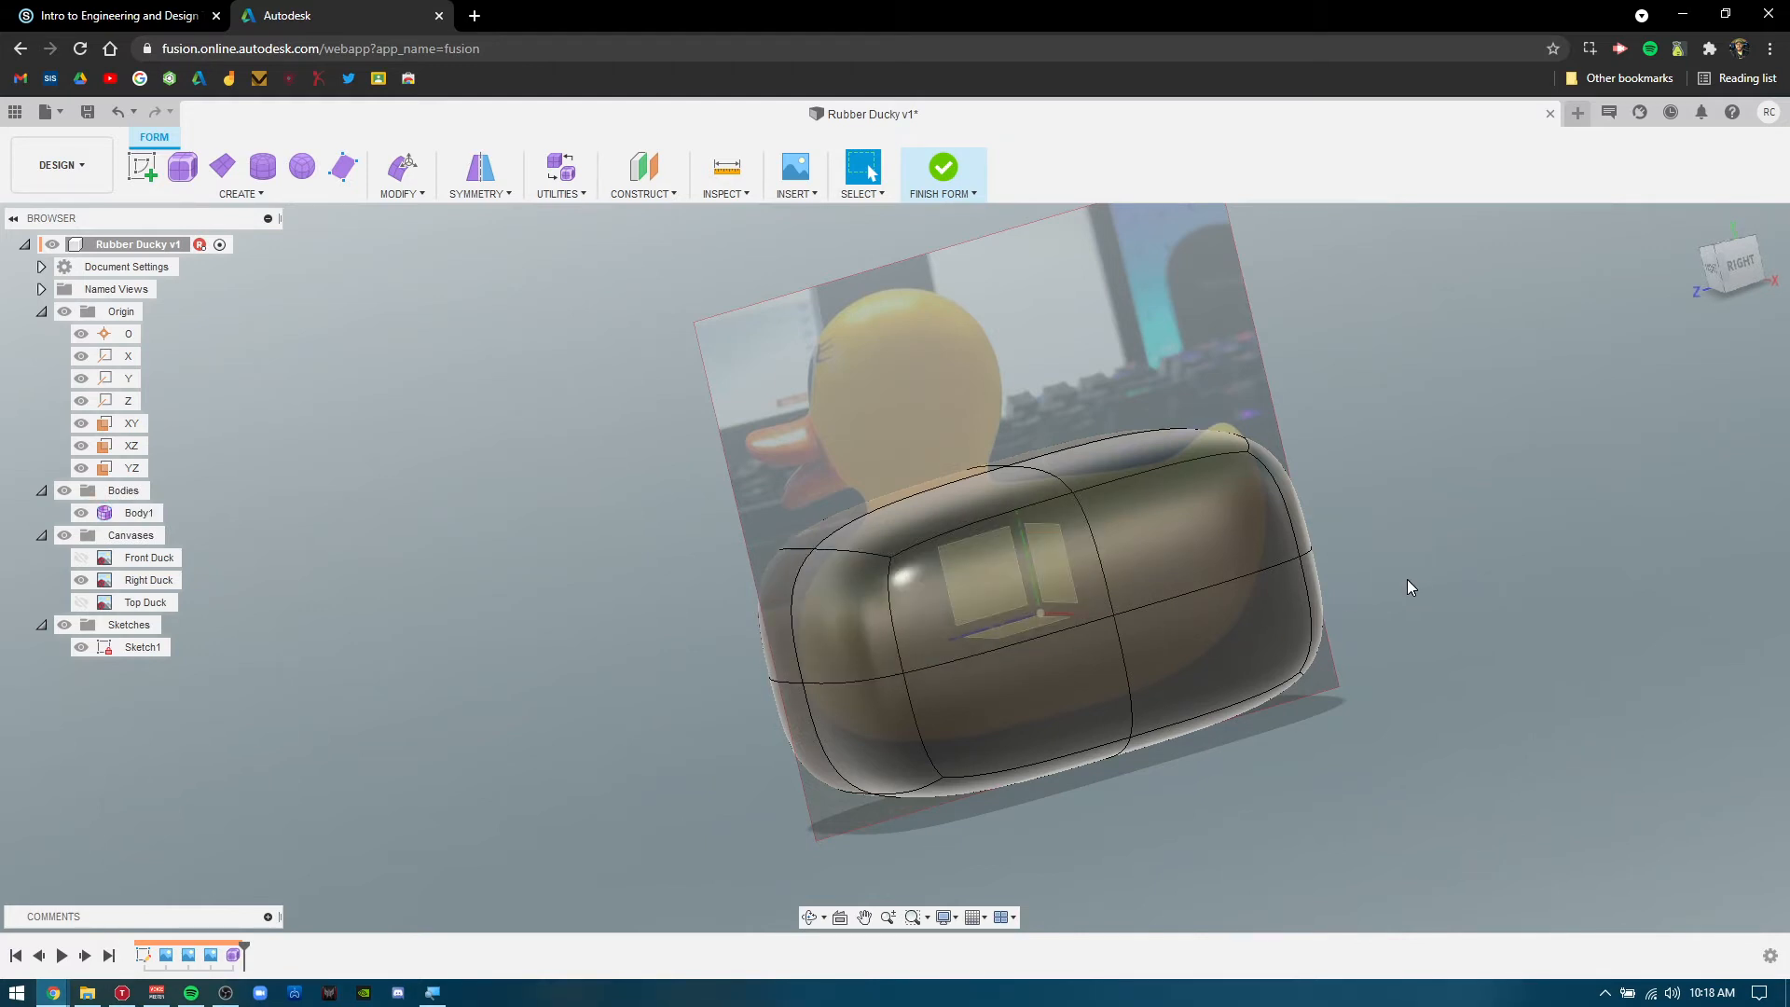
pyautogui.keyDown('shift'); pyautogui.moveTo(1347, 587); pyautogui.dragTo(1460, 617, button='middle'); pyautogui.keyUp('shift')
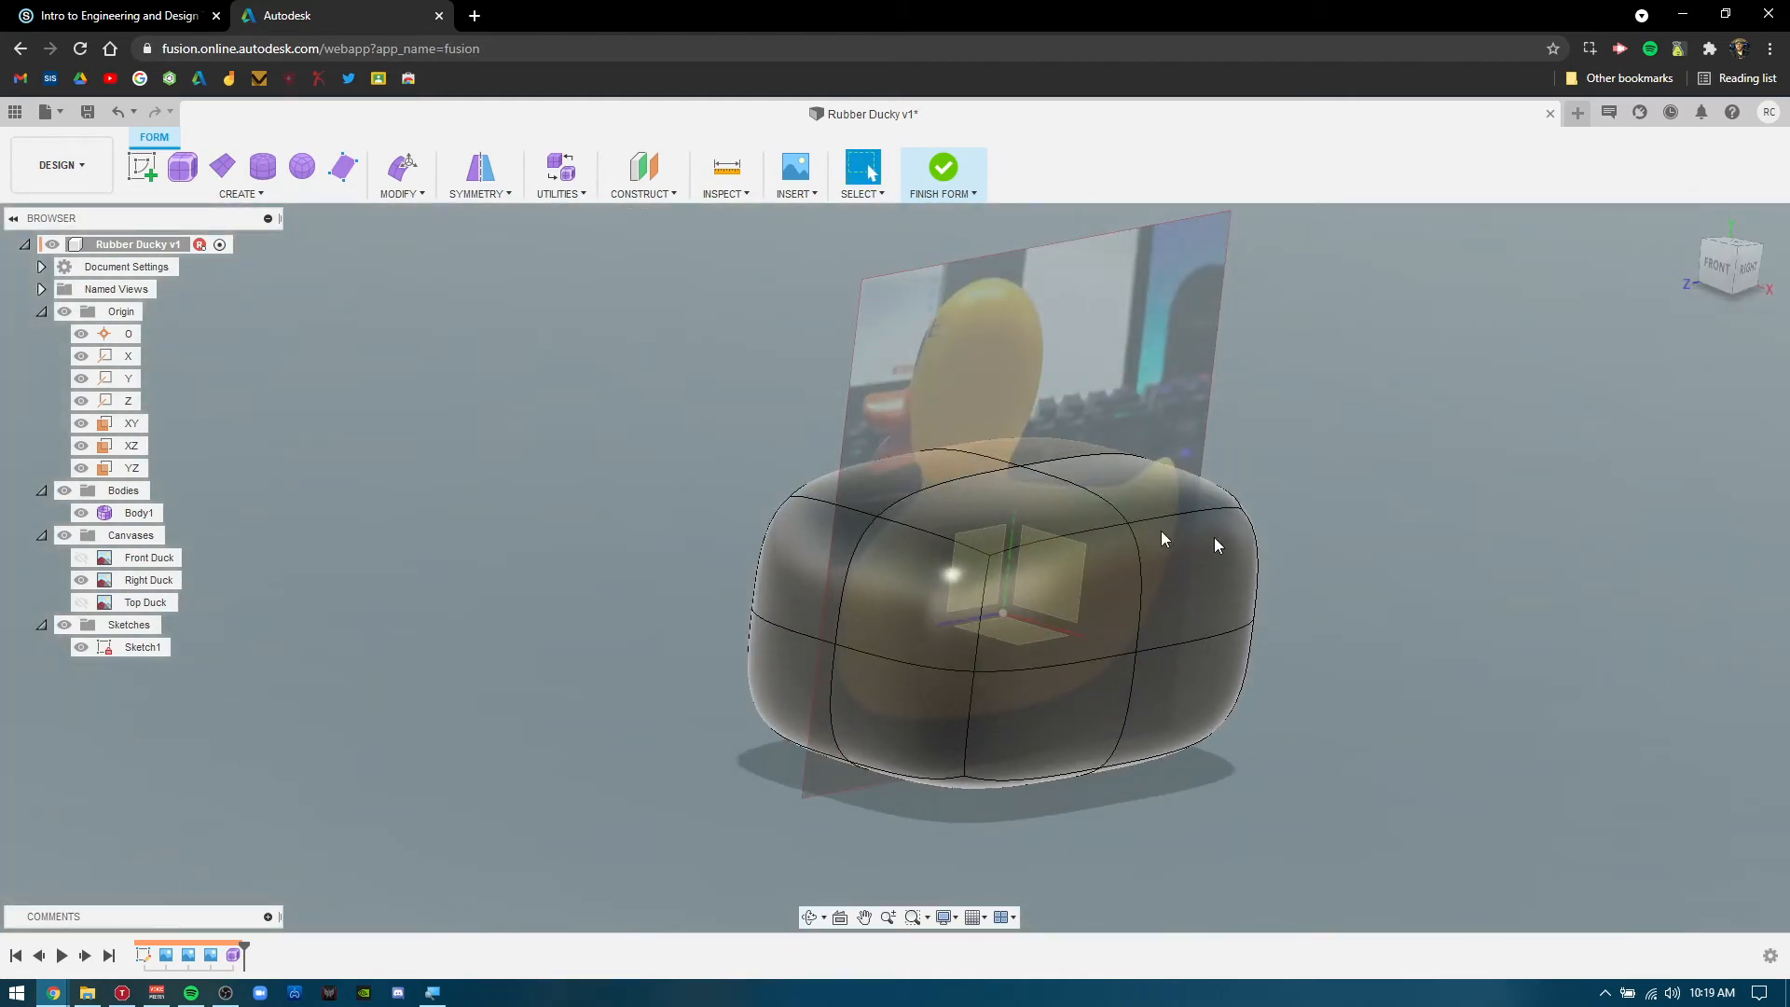
pyautogui.click(485, 169)
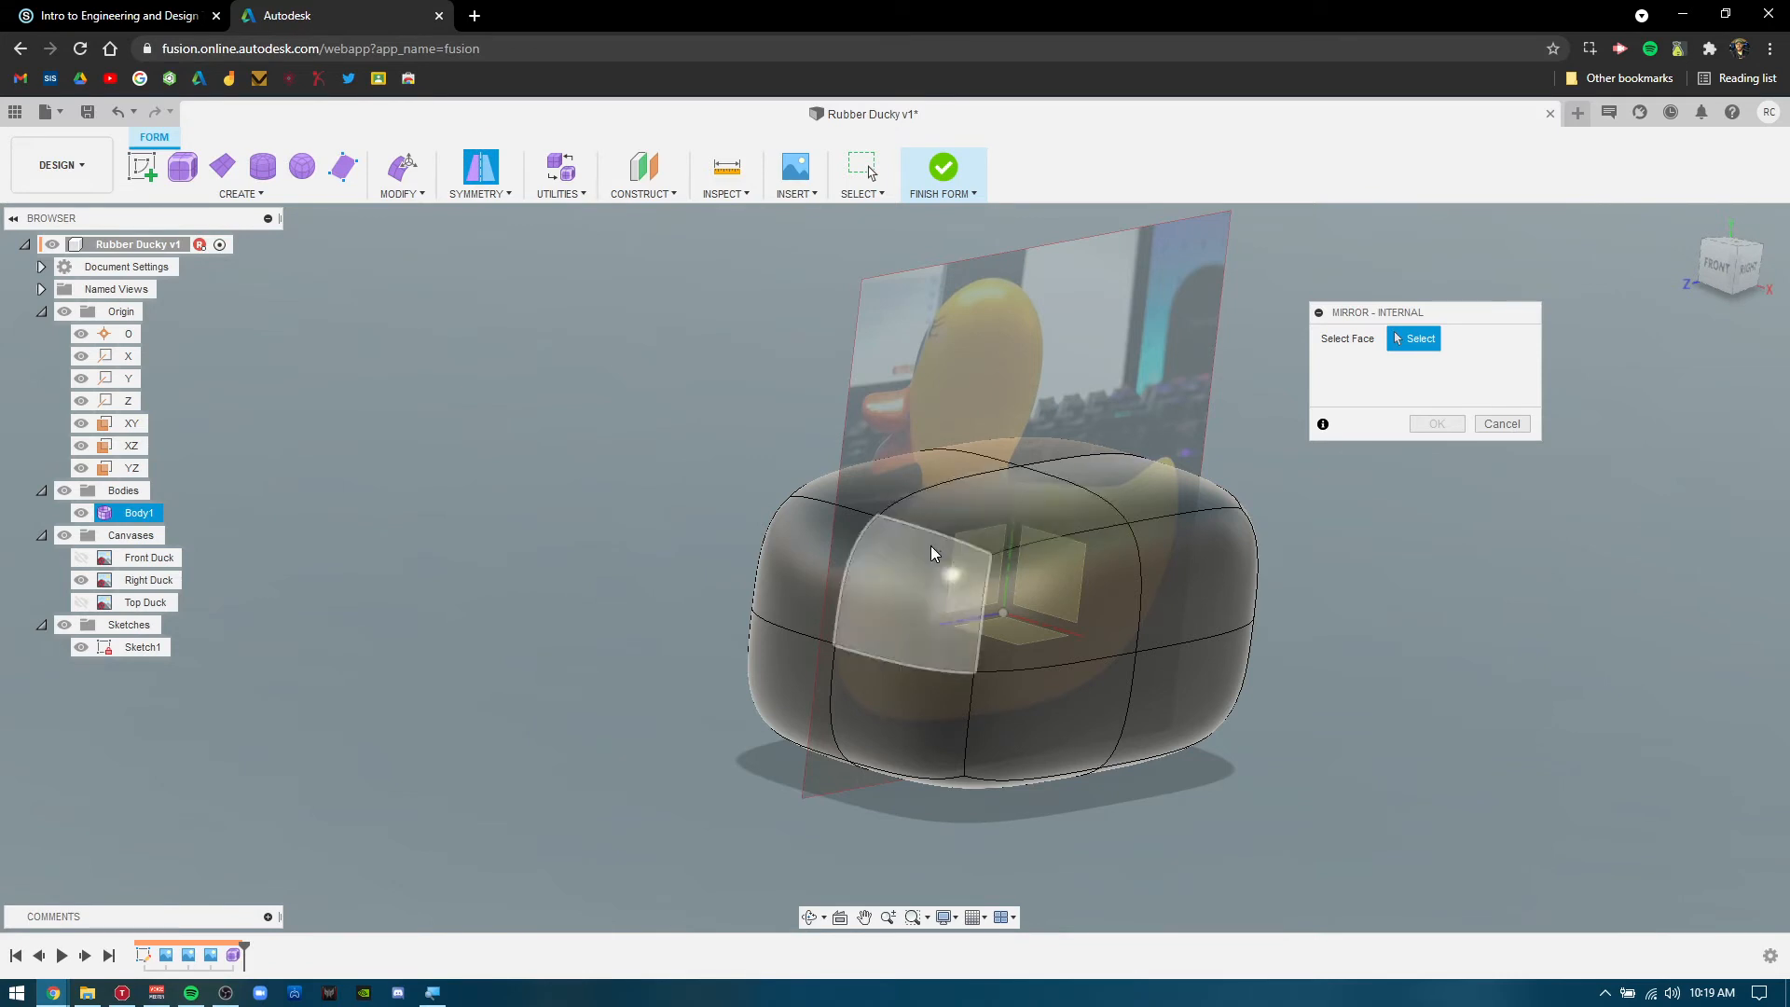
pyautogui.click(986, 513)
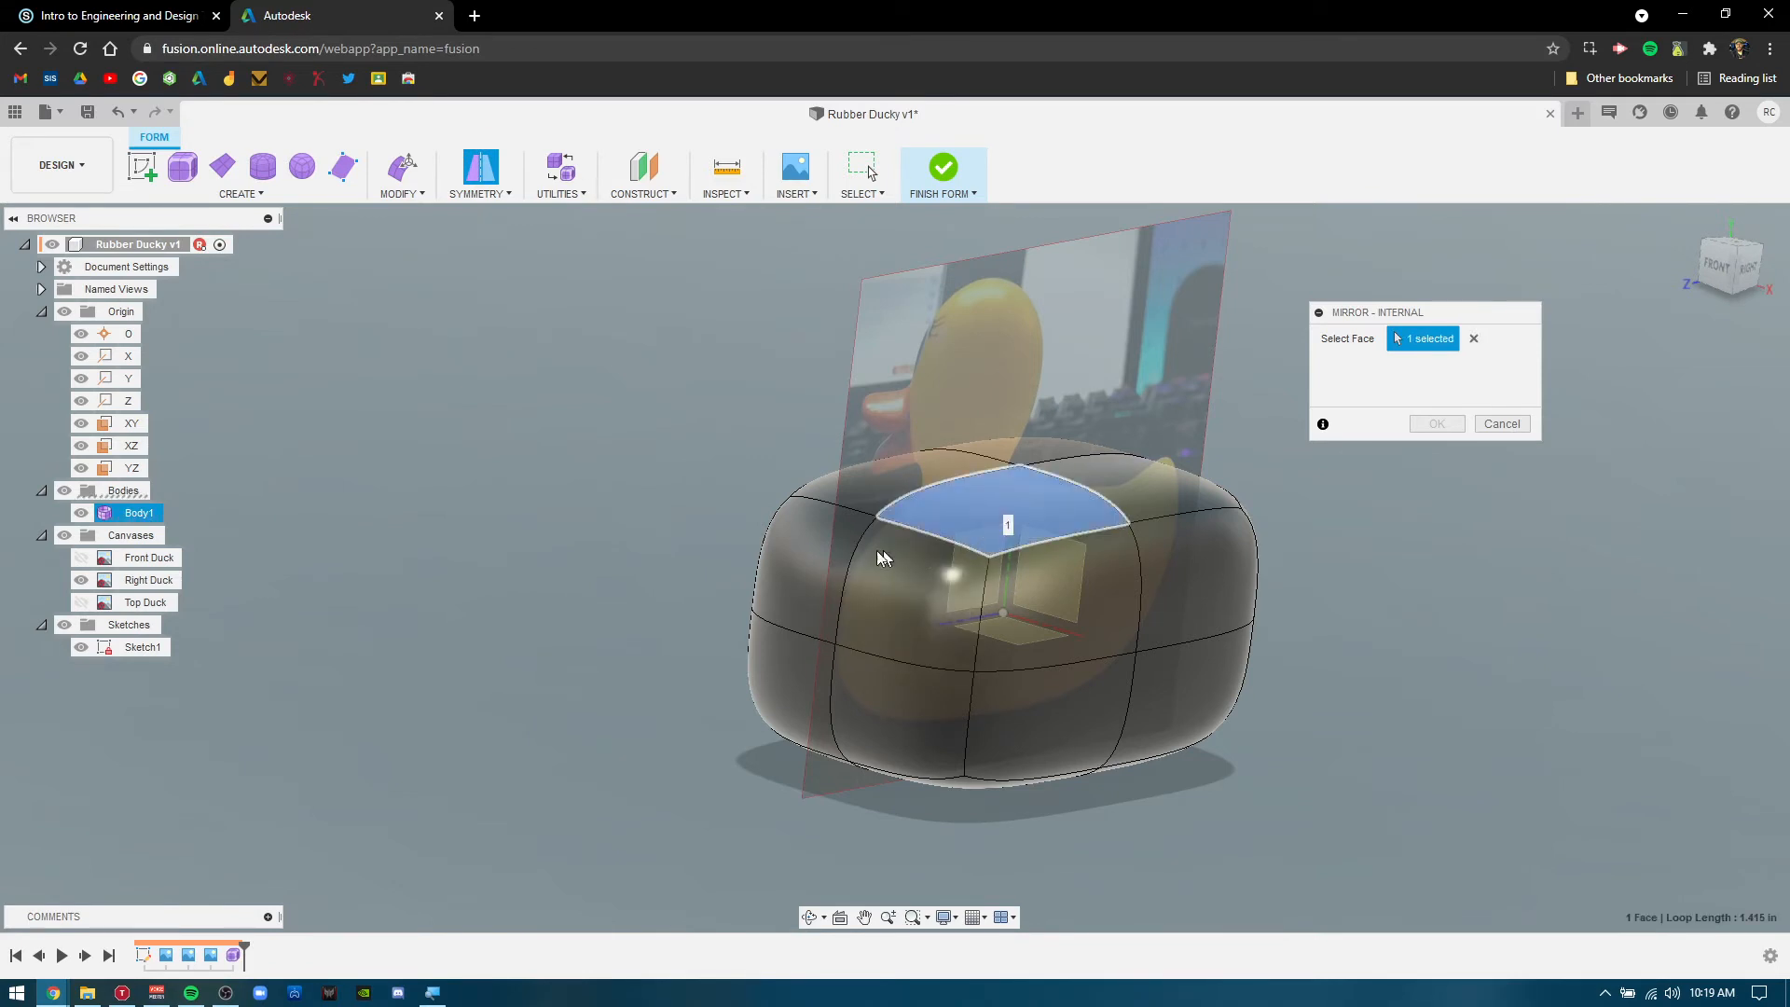
pyautogui.click(863, 483)
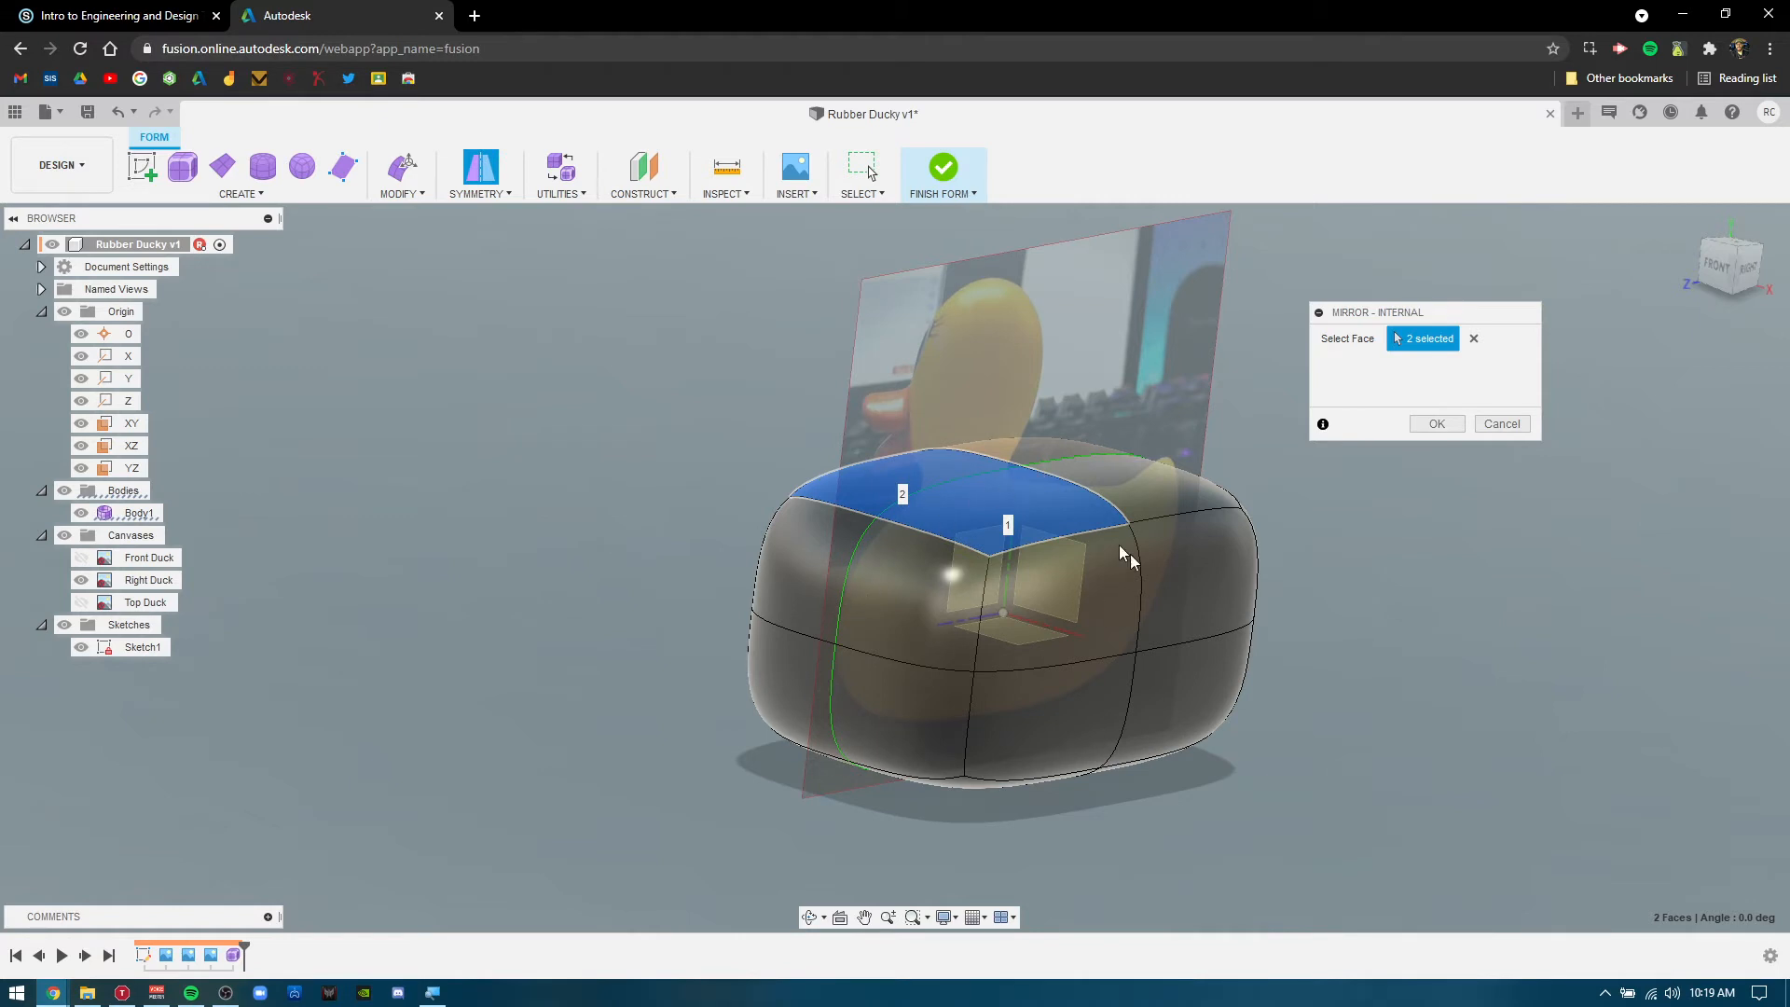
pyautogui.click(1438, 425)
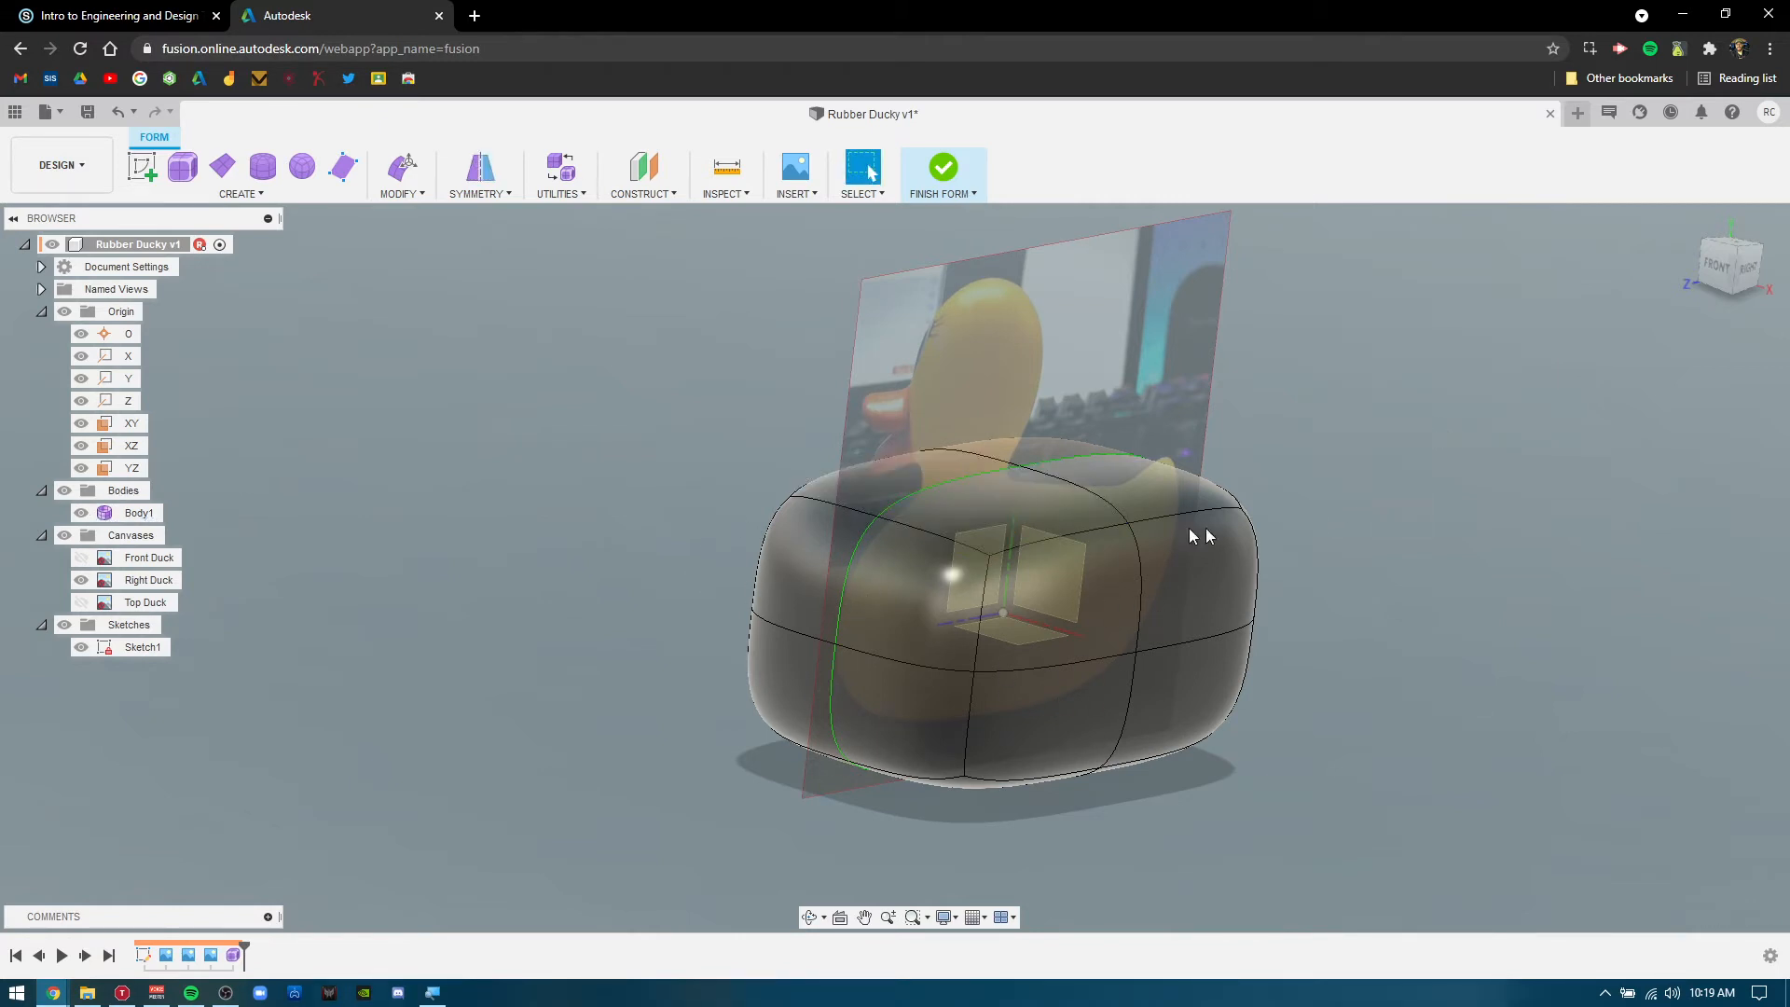
# Check the internal symmetry by selecting several faces on the top, front and side of the body.
pyautogui.click(967, 513)
pyautogui.click(891, 616)
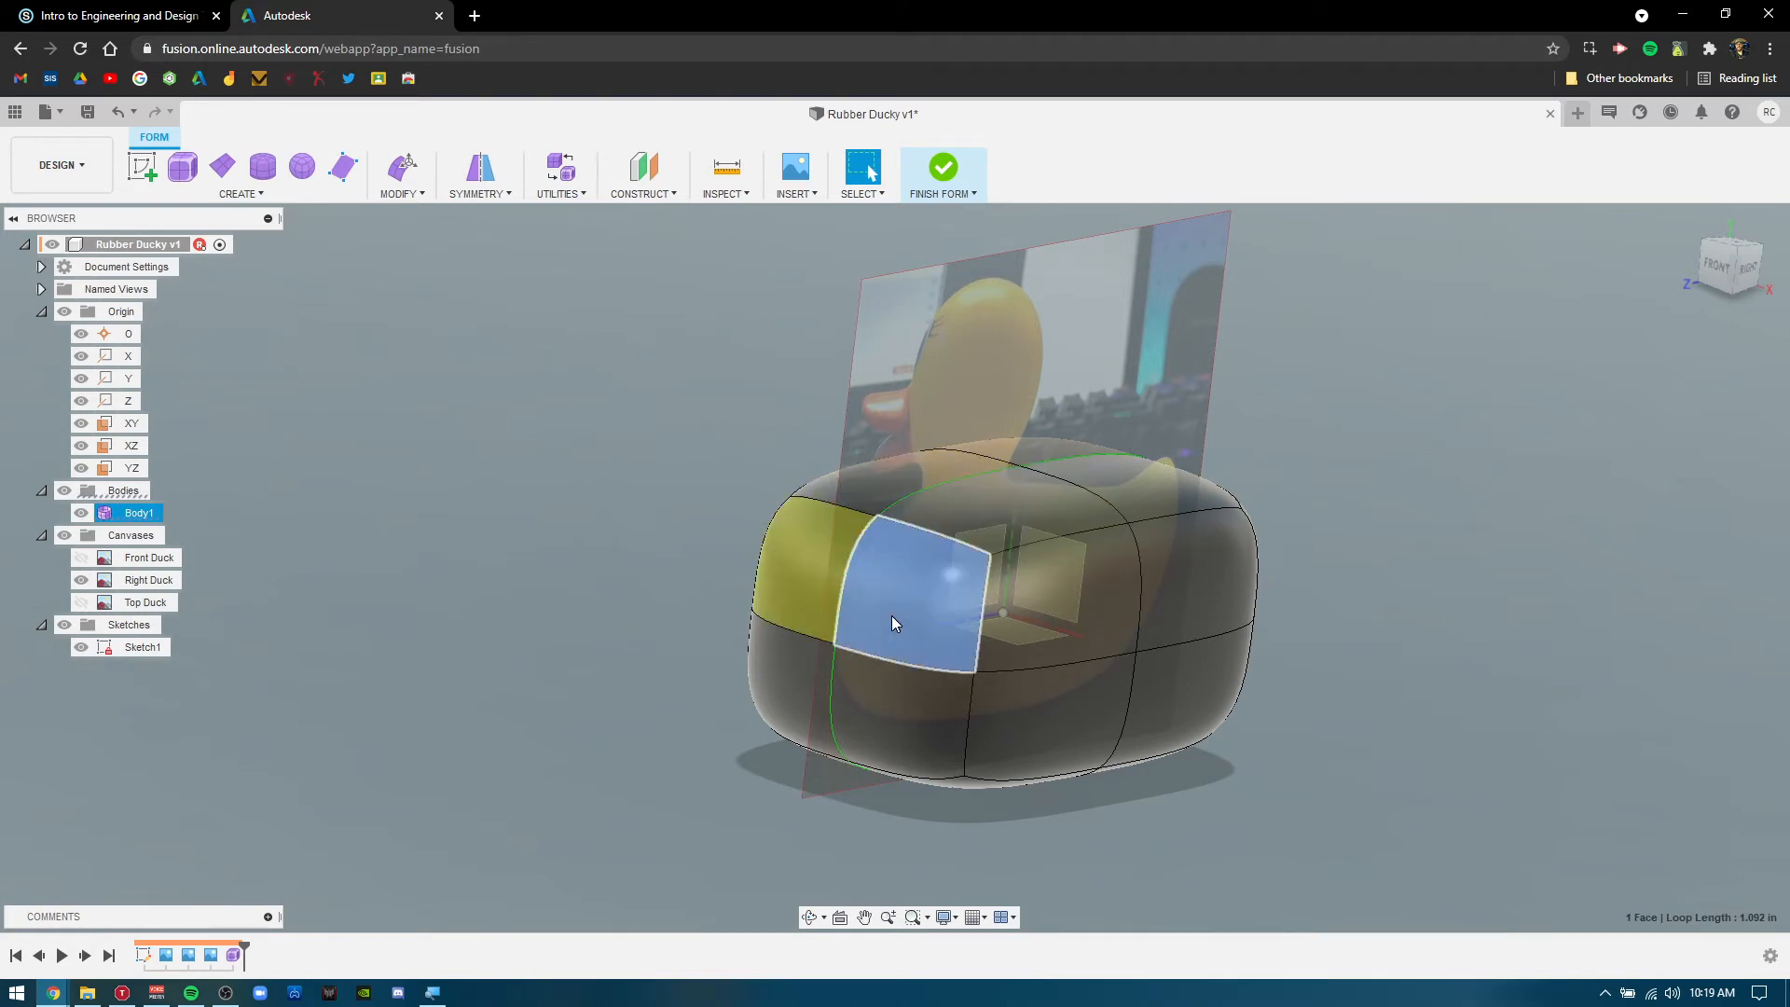
pyautogui.click(928, 712)
pyautogui.click(1091, 746)
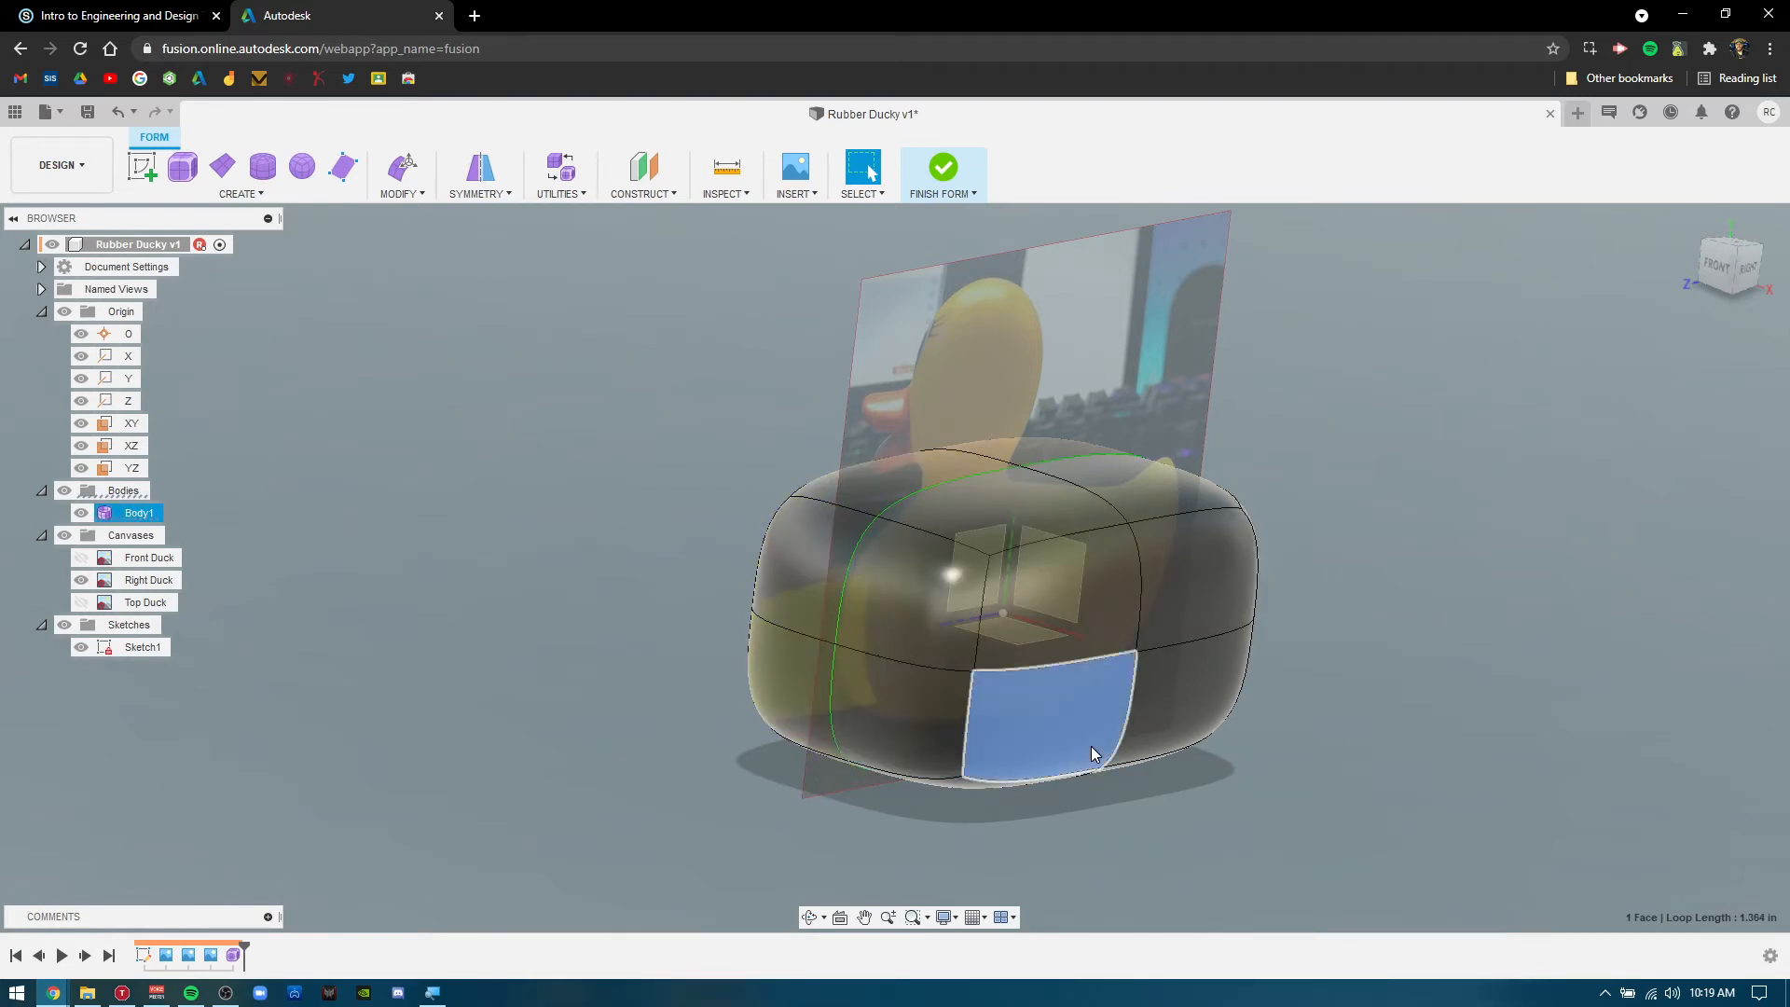
pyautogui.keyDown('shift'); pyautogui.moveTo(1023, 836); pyautogui.dragTo(973, 856, button='middle'); pyautogui.keyUp('shift')
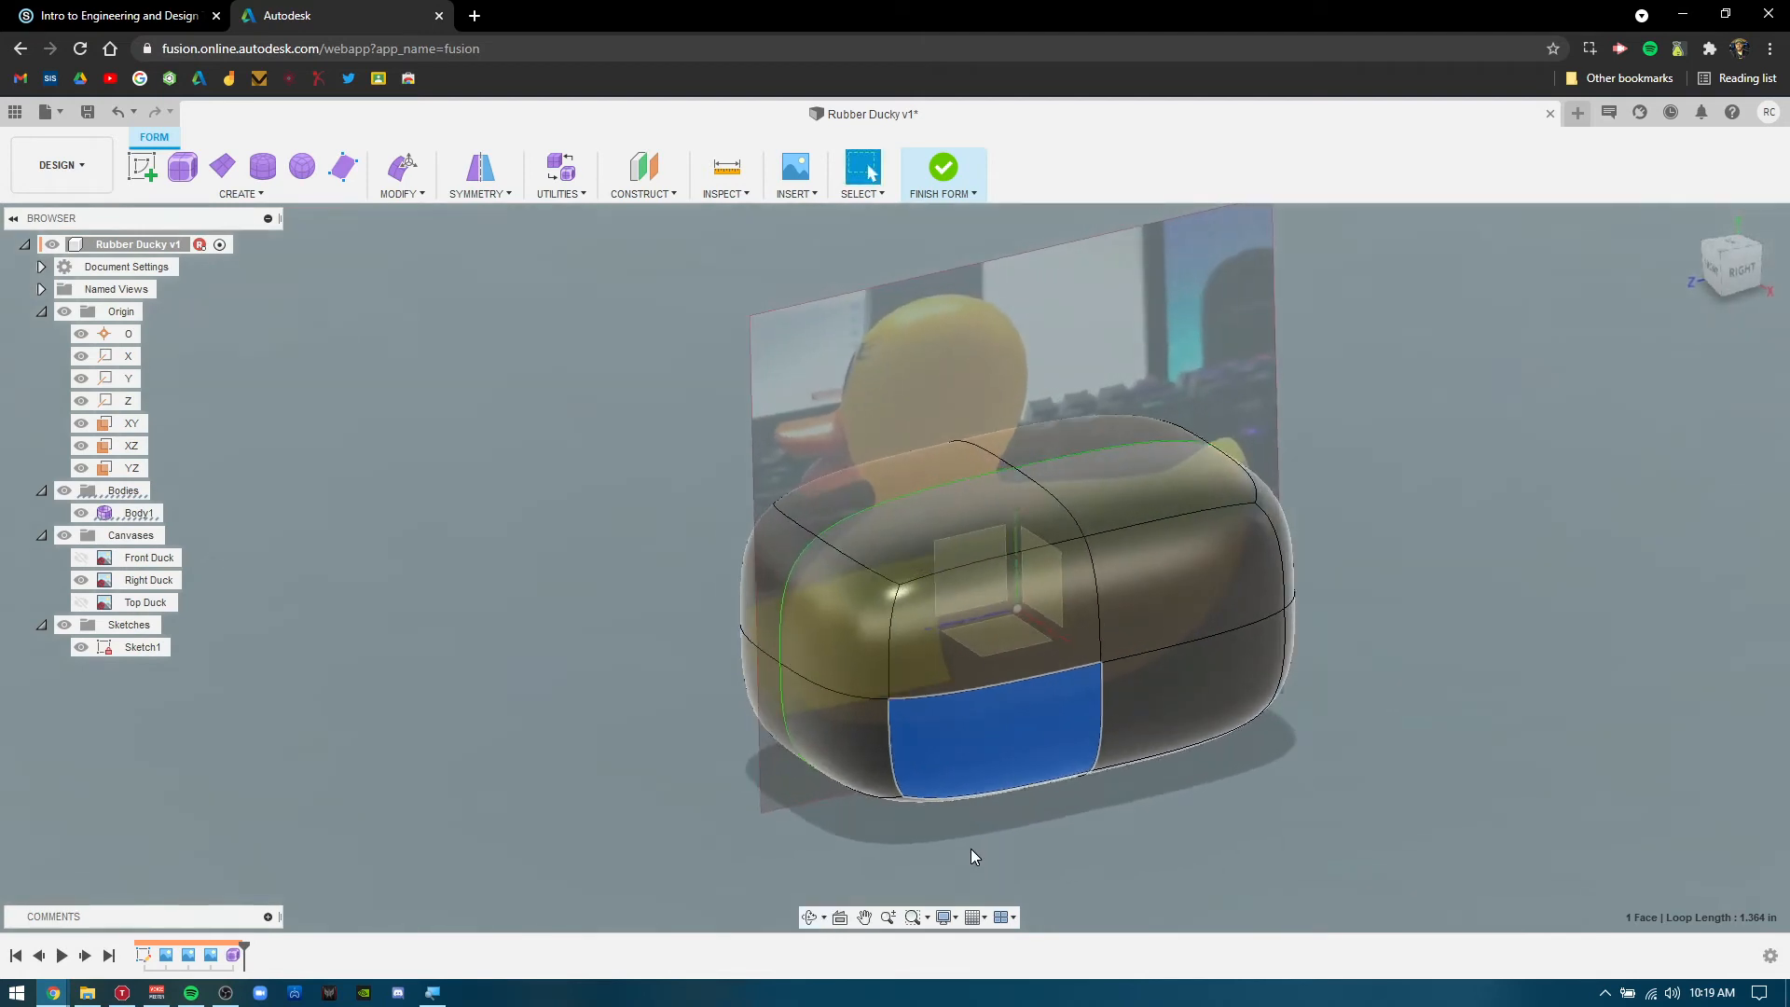
# From the Right view, edit the form by lowering the rear top face and tilting it -5 degrees along the duck's back.
pyautogui.click(1742, 279)
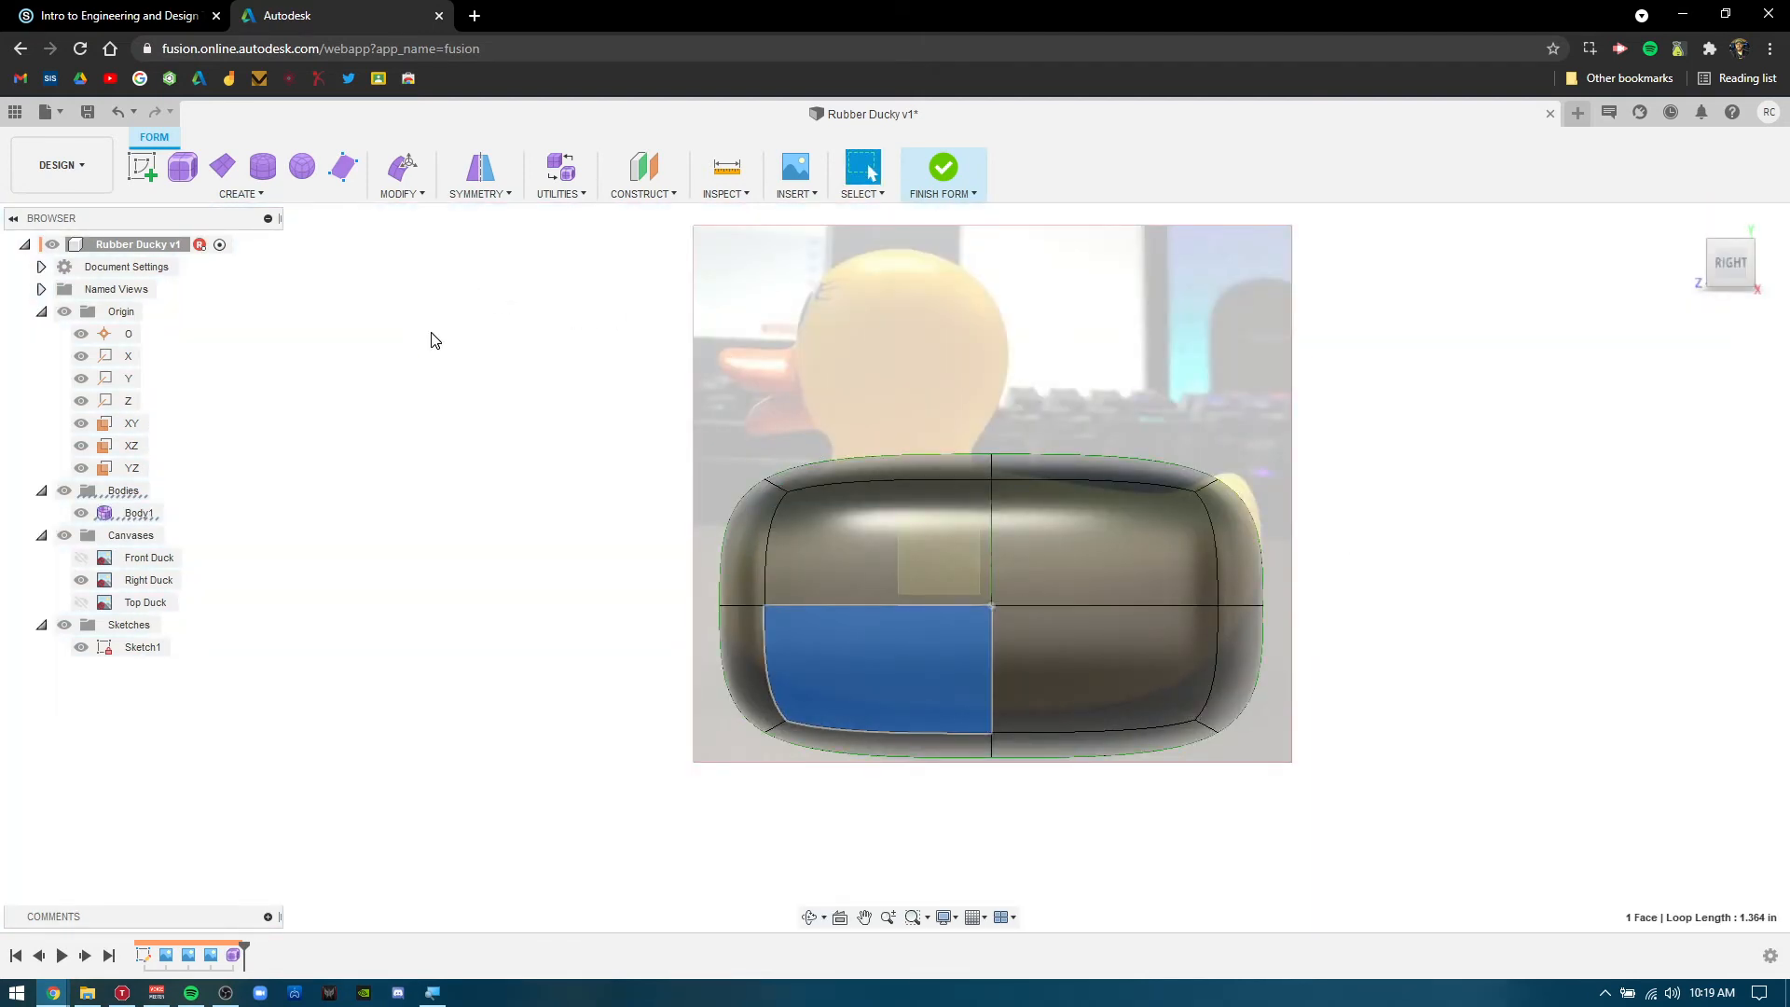
pyautogui.click(432, 339)
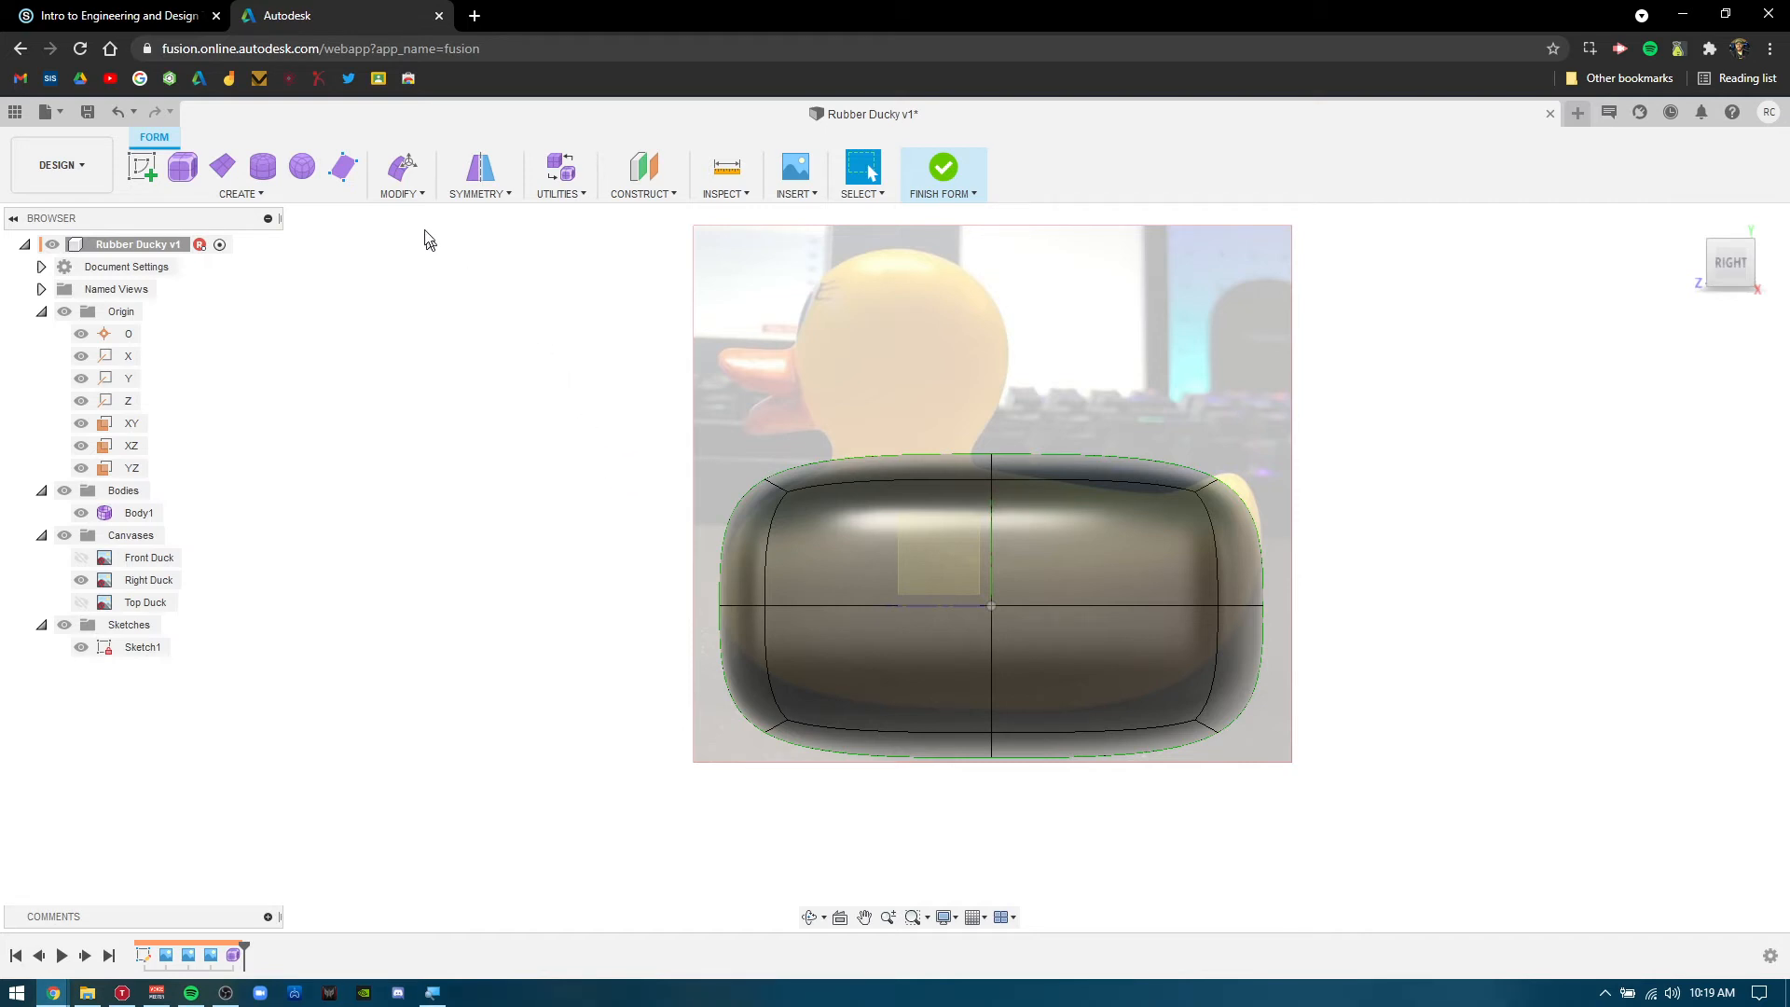
pyautogui.click(416, 195)
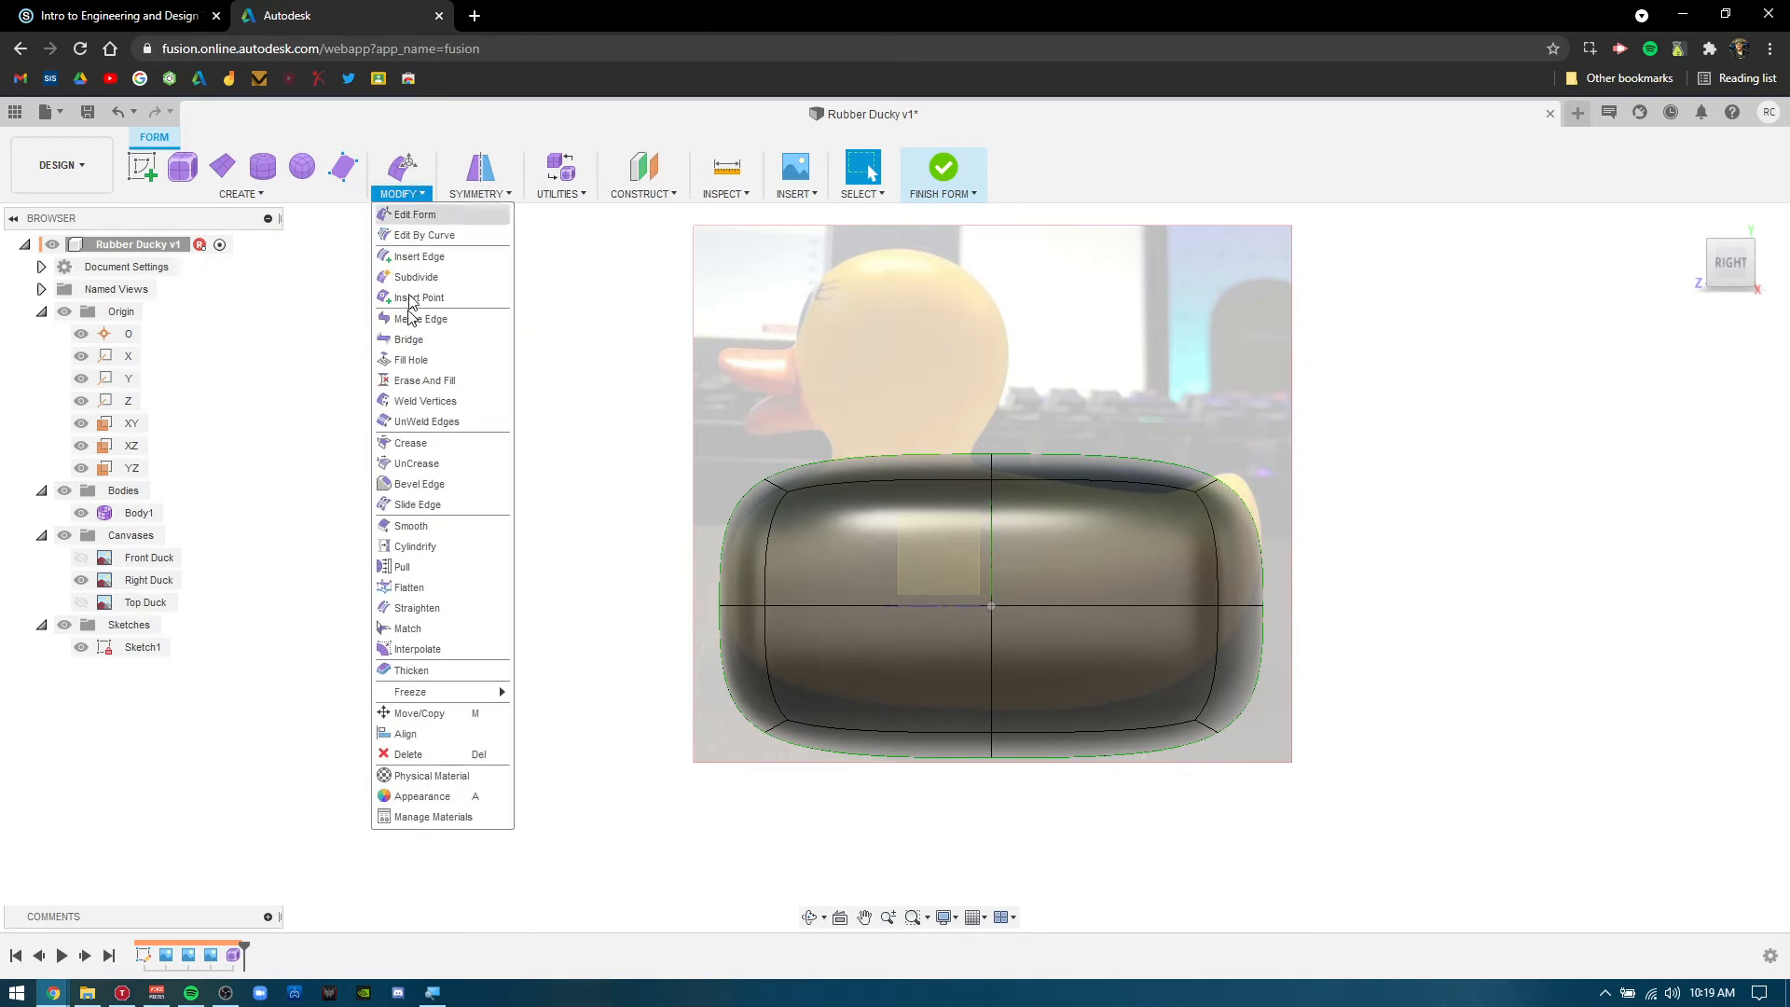
pyautogui.click(332, 226)
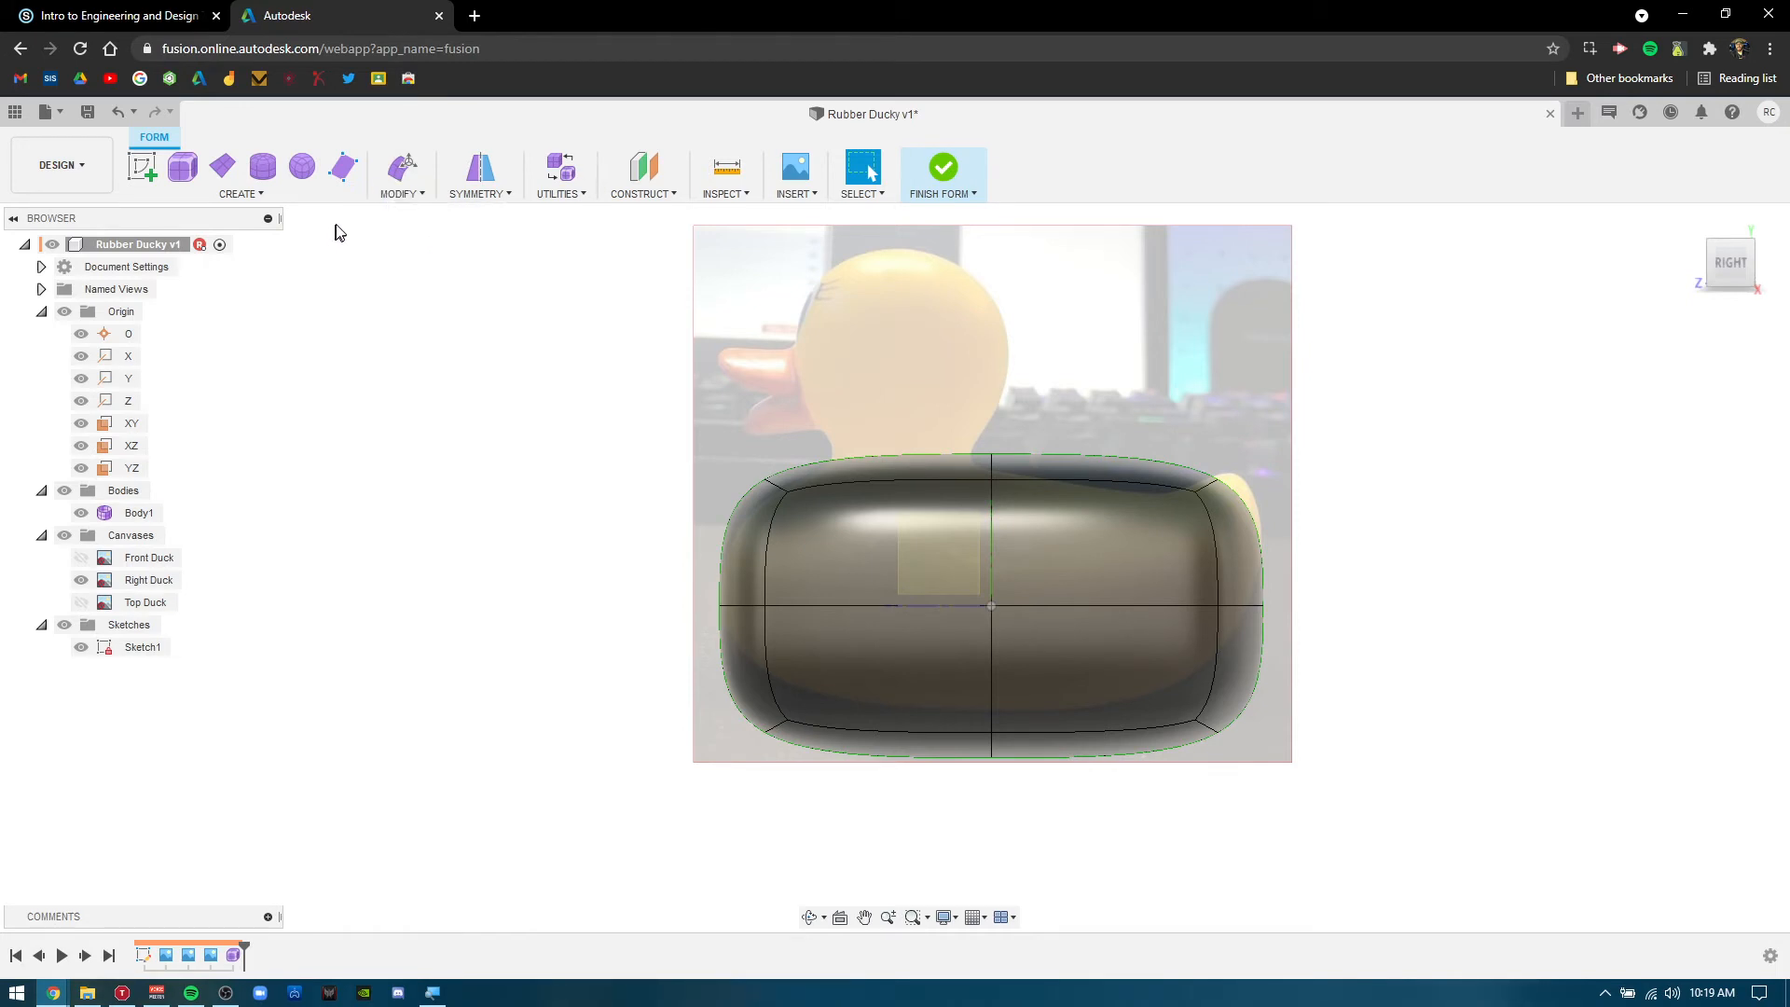
pyautogui.click(403, 175)
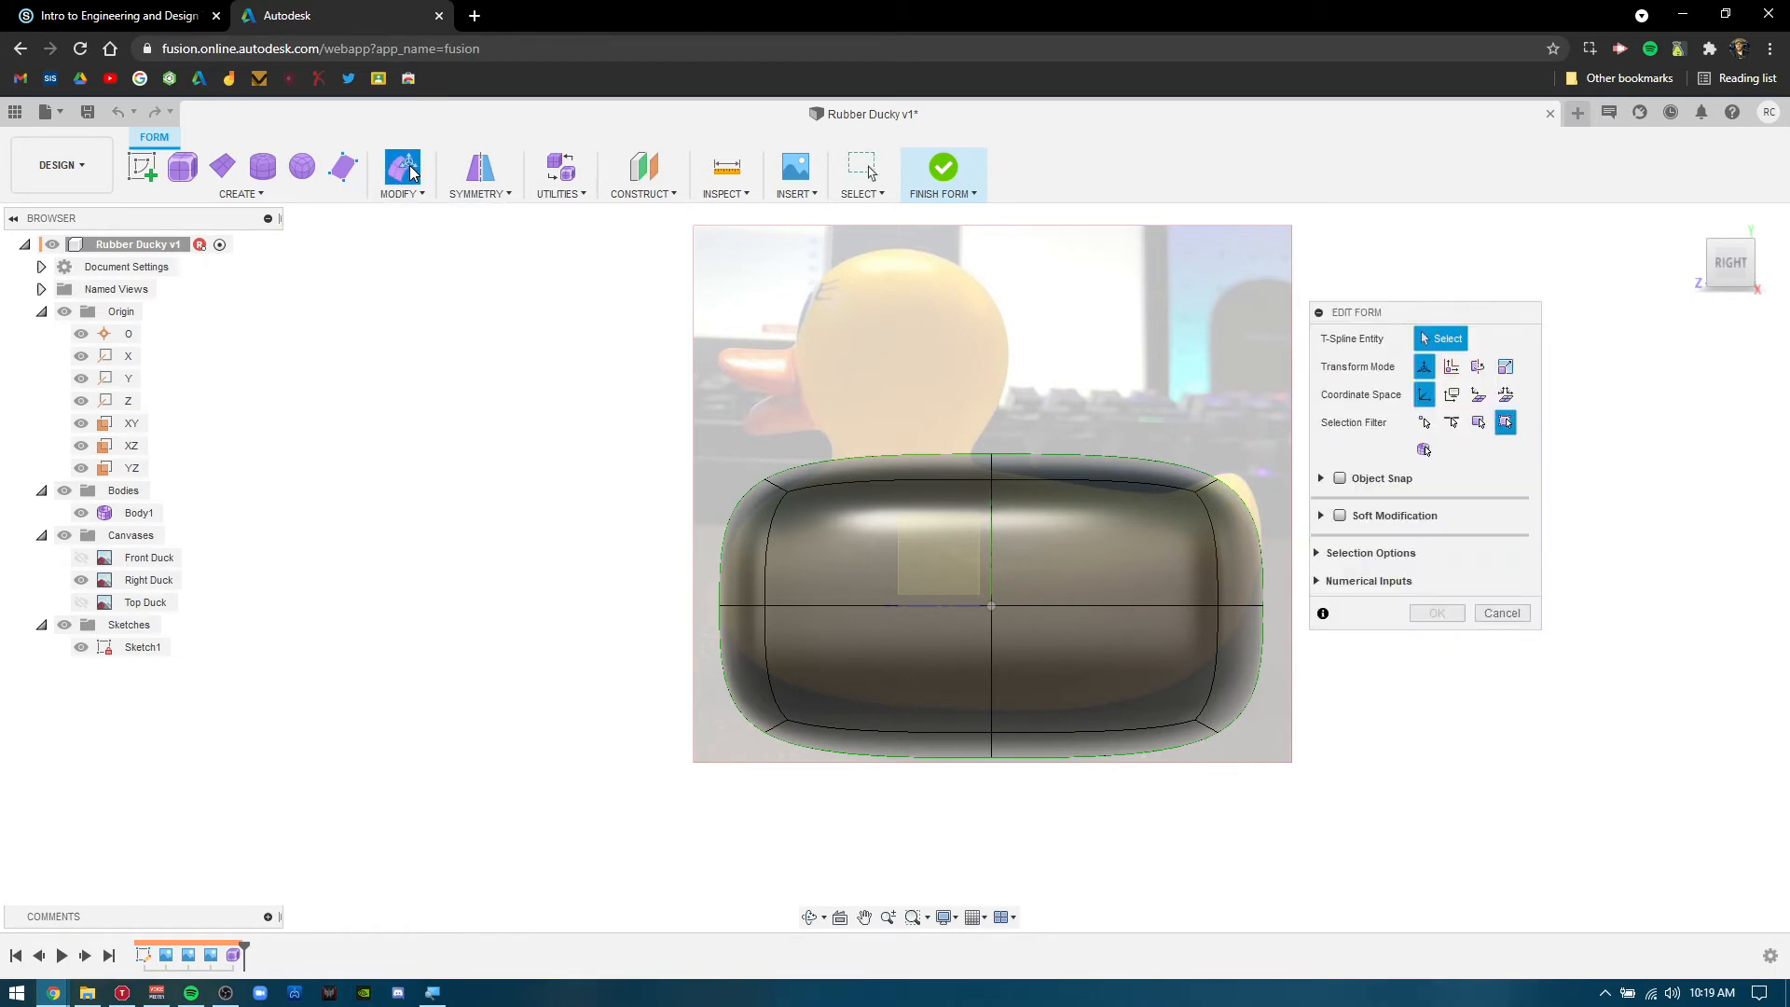
pyautogui.moveTo(1431, 319); pyautogui.dragTo(1510, 313)
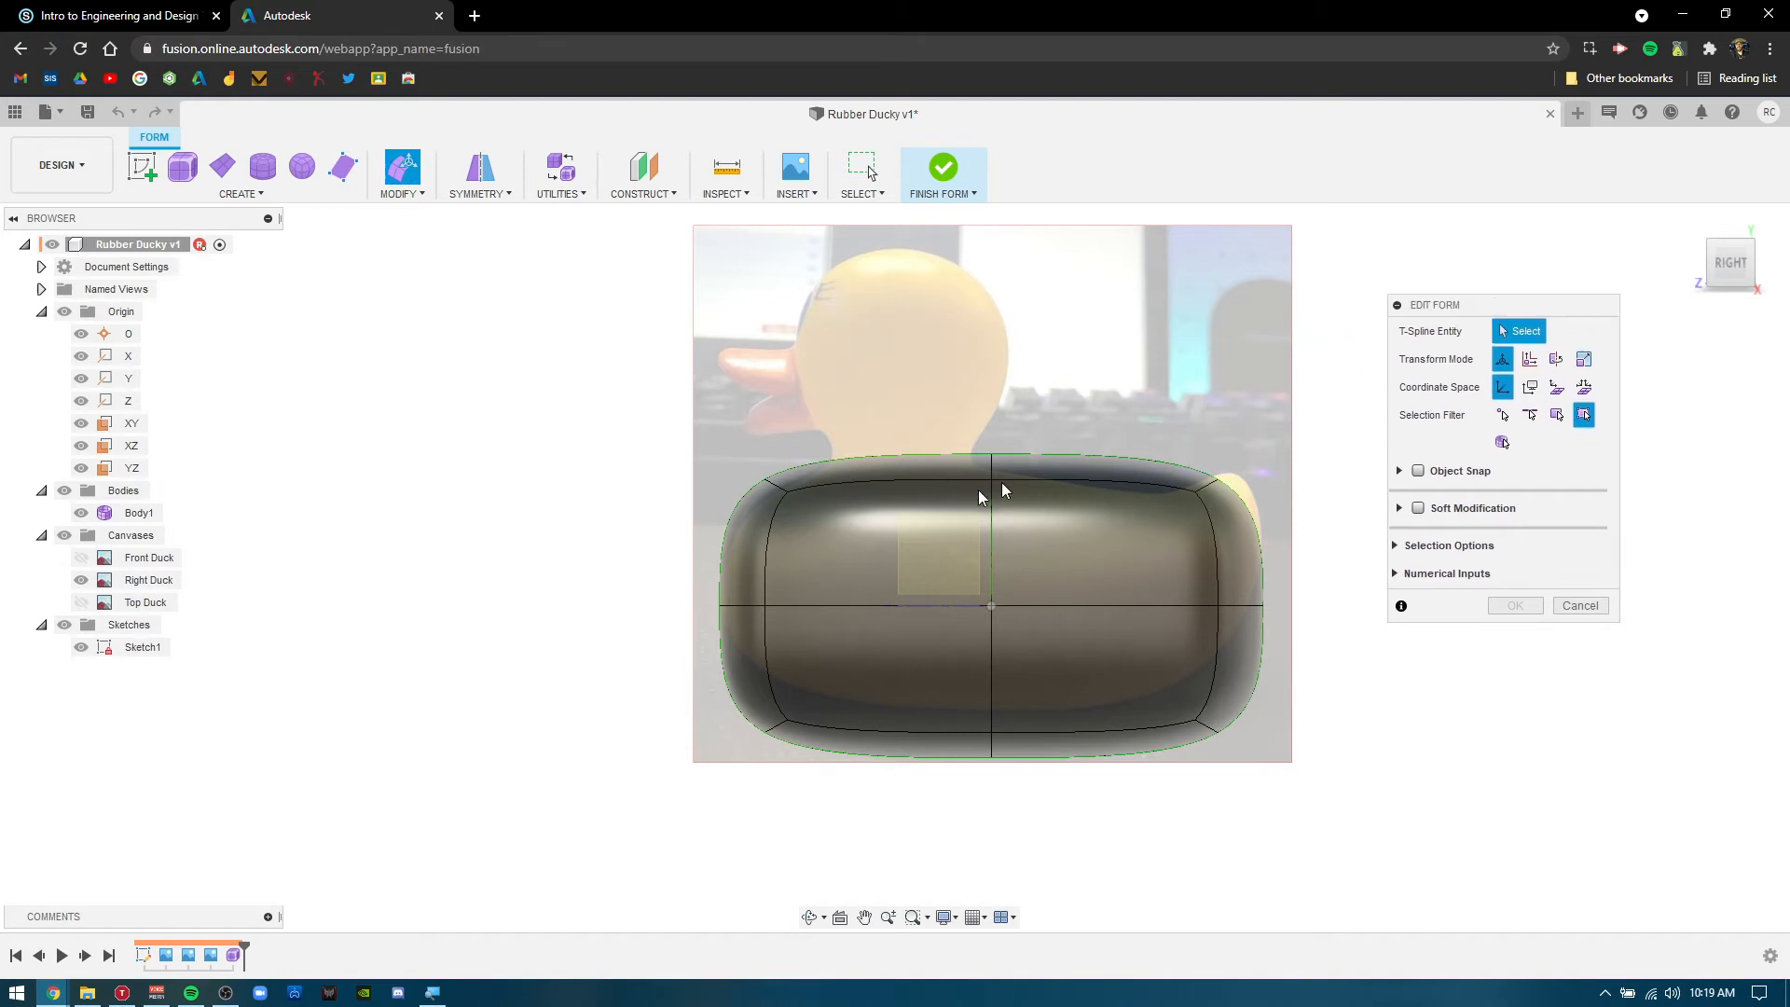
pyautogui.click(1116, 466)
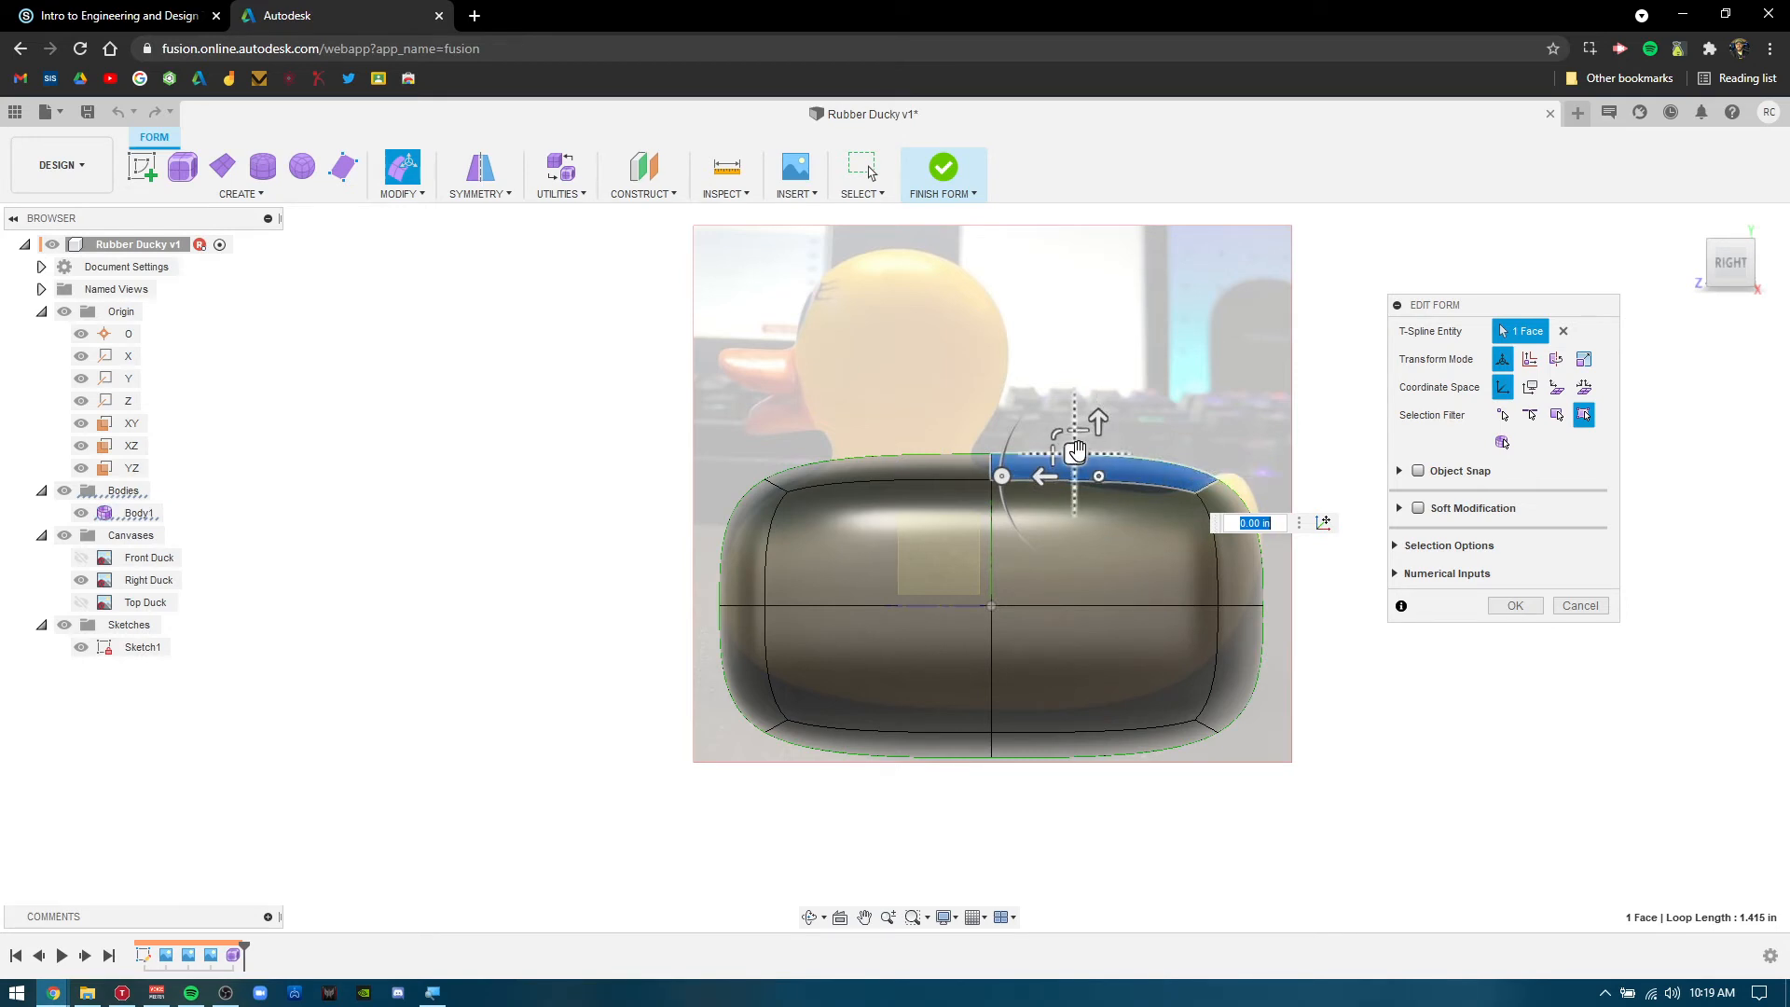
pyautogui.moveTo(1075, 451); pyautogui.dragTo(1224, 515)
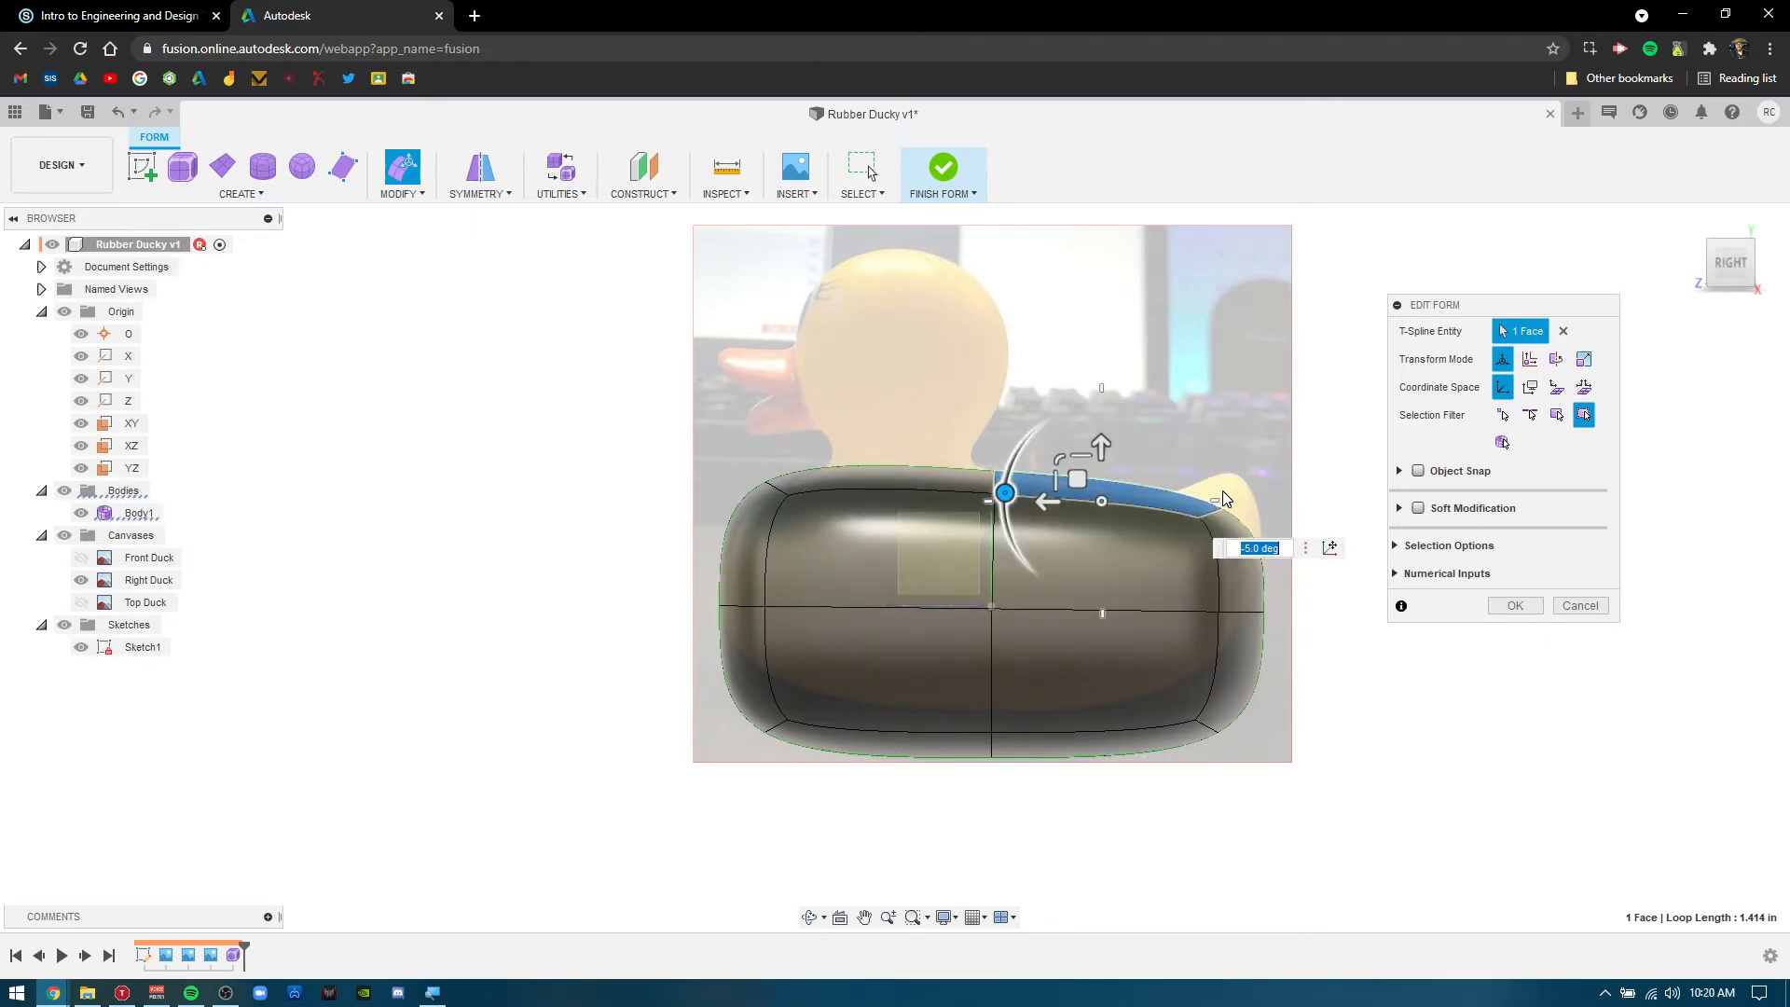
pyautogui.click(1481, 699)
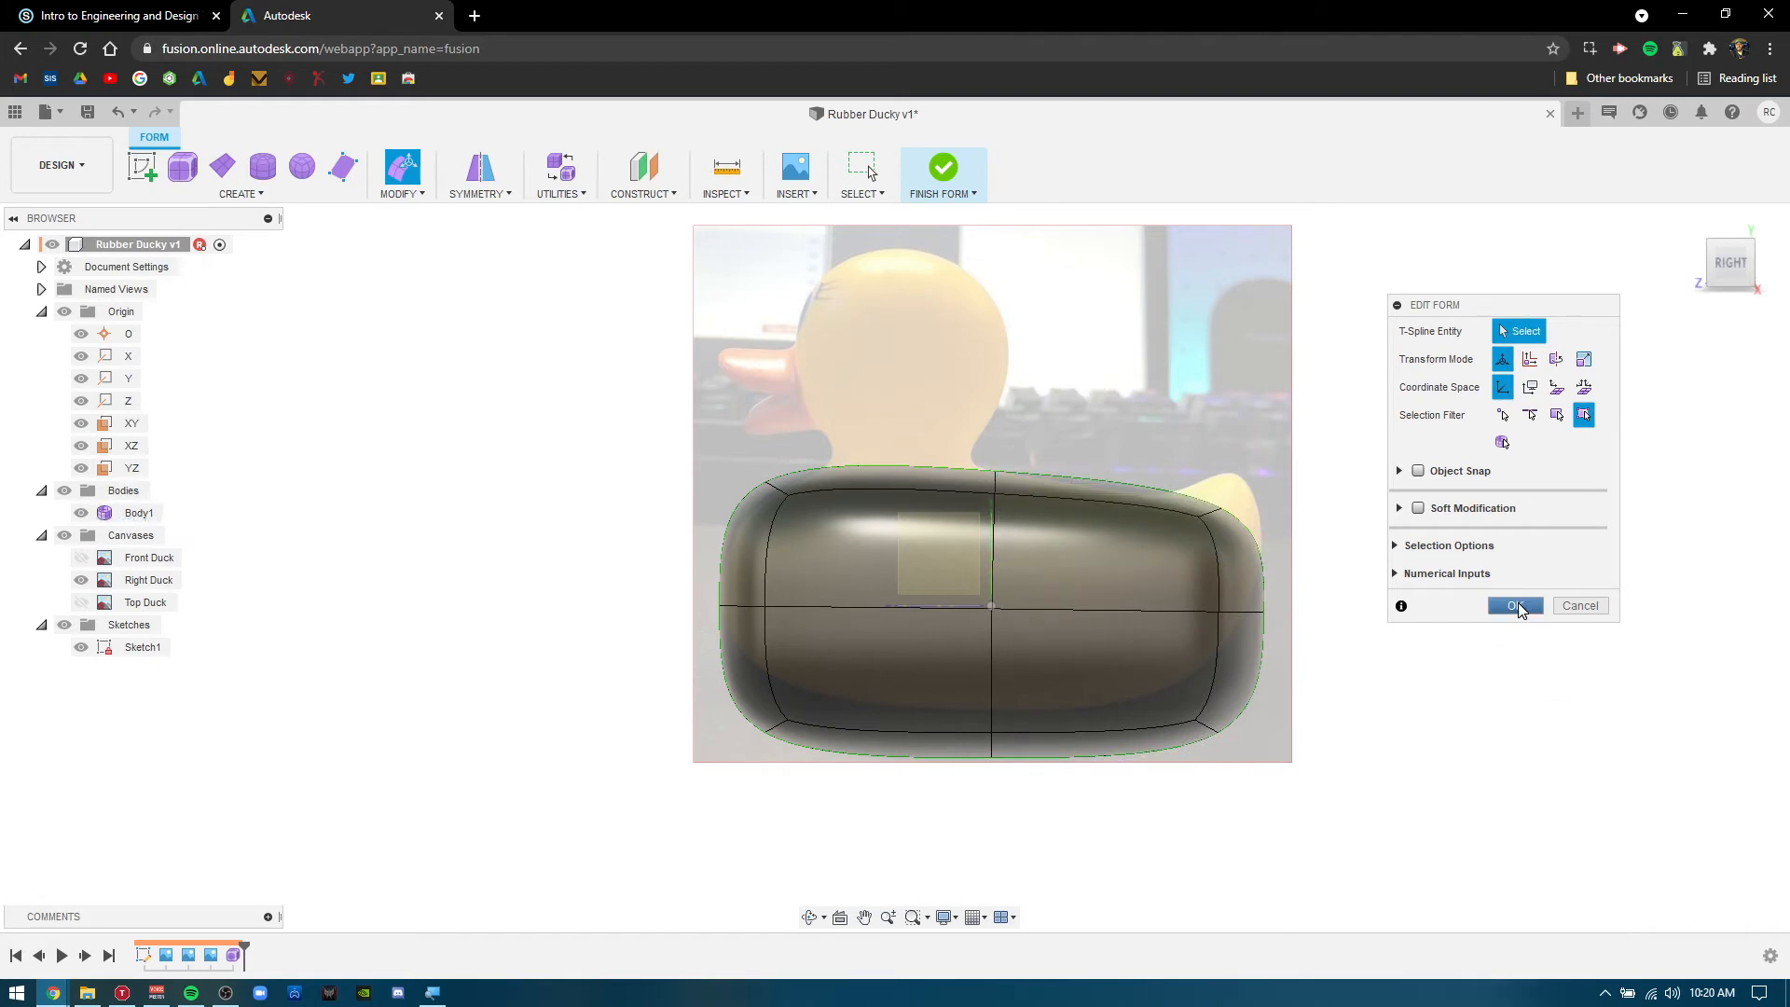
# Raise the body's upper tail-end face 0.10 in towards the duck's tail.
pyautogui.click(1238, 534)
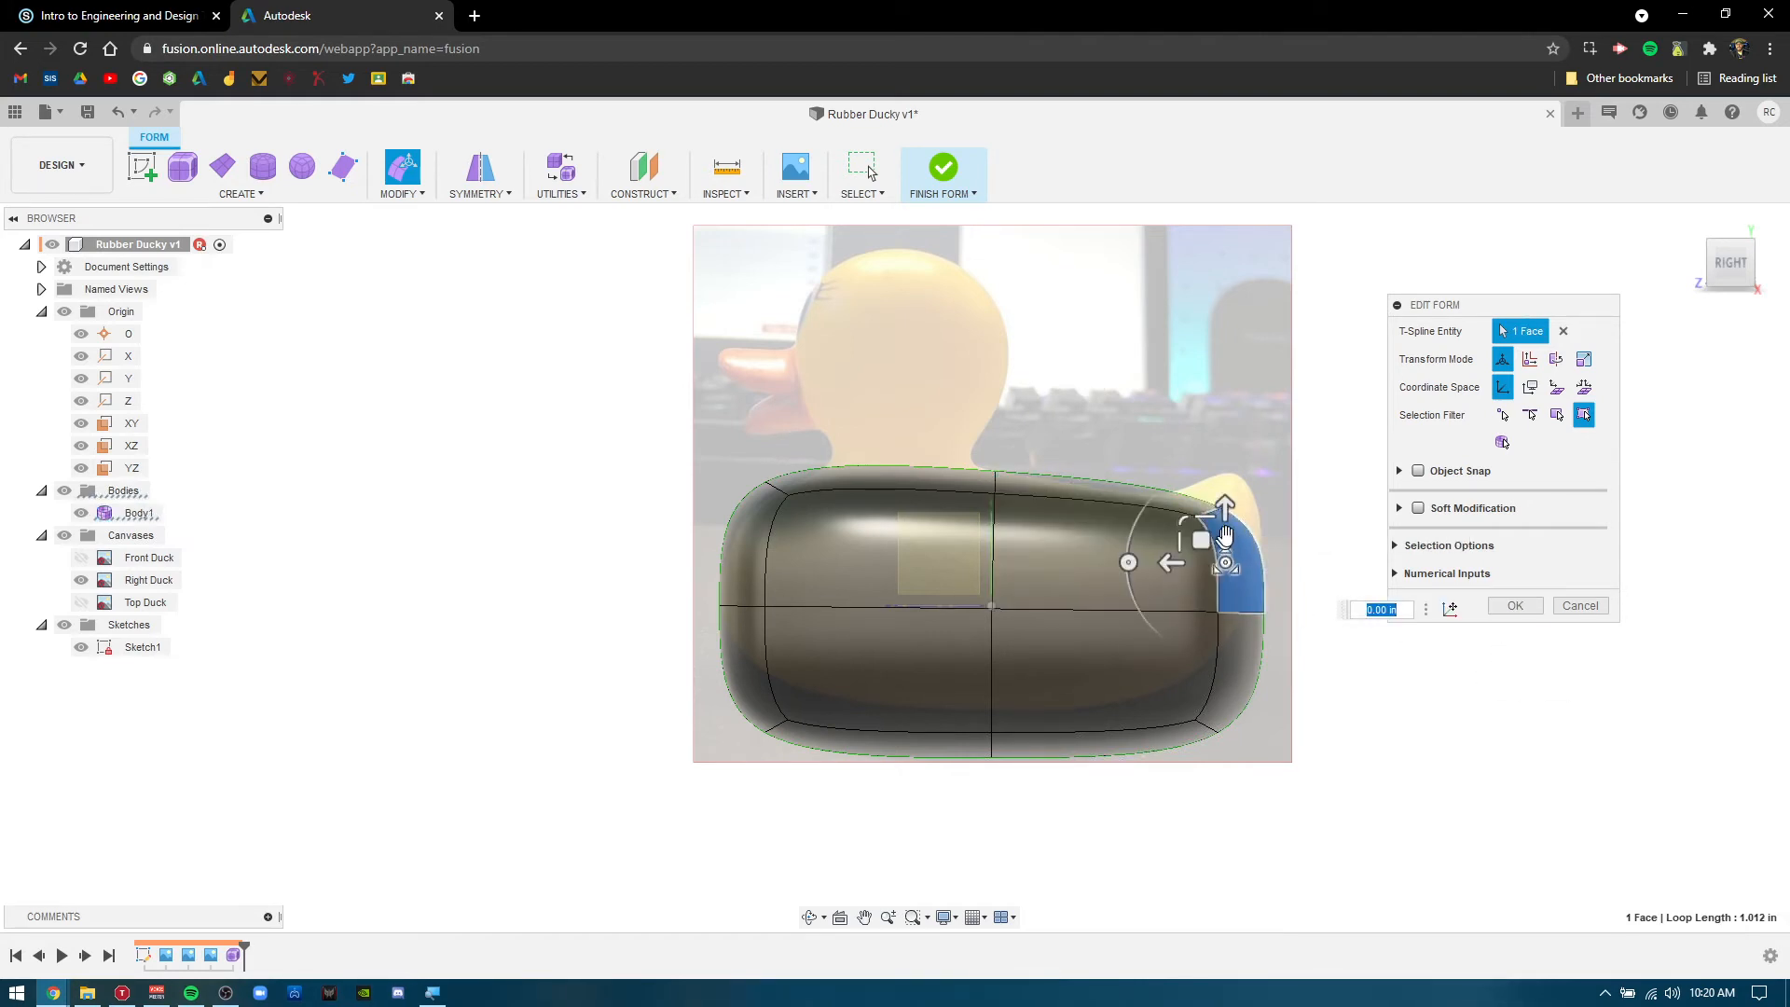
pyautogui.moveTo(1227, 509); pyautogui.dragTo(1230, 464)
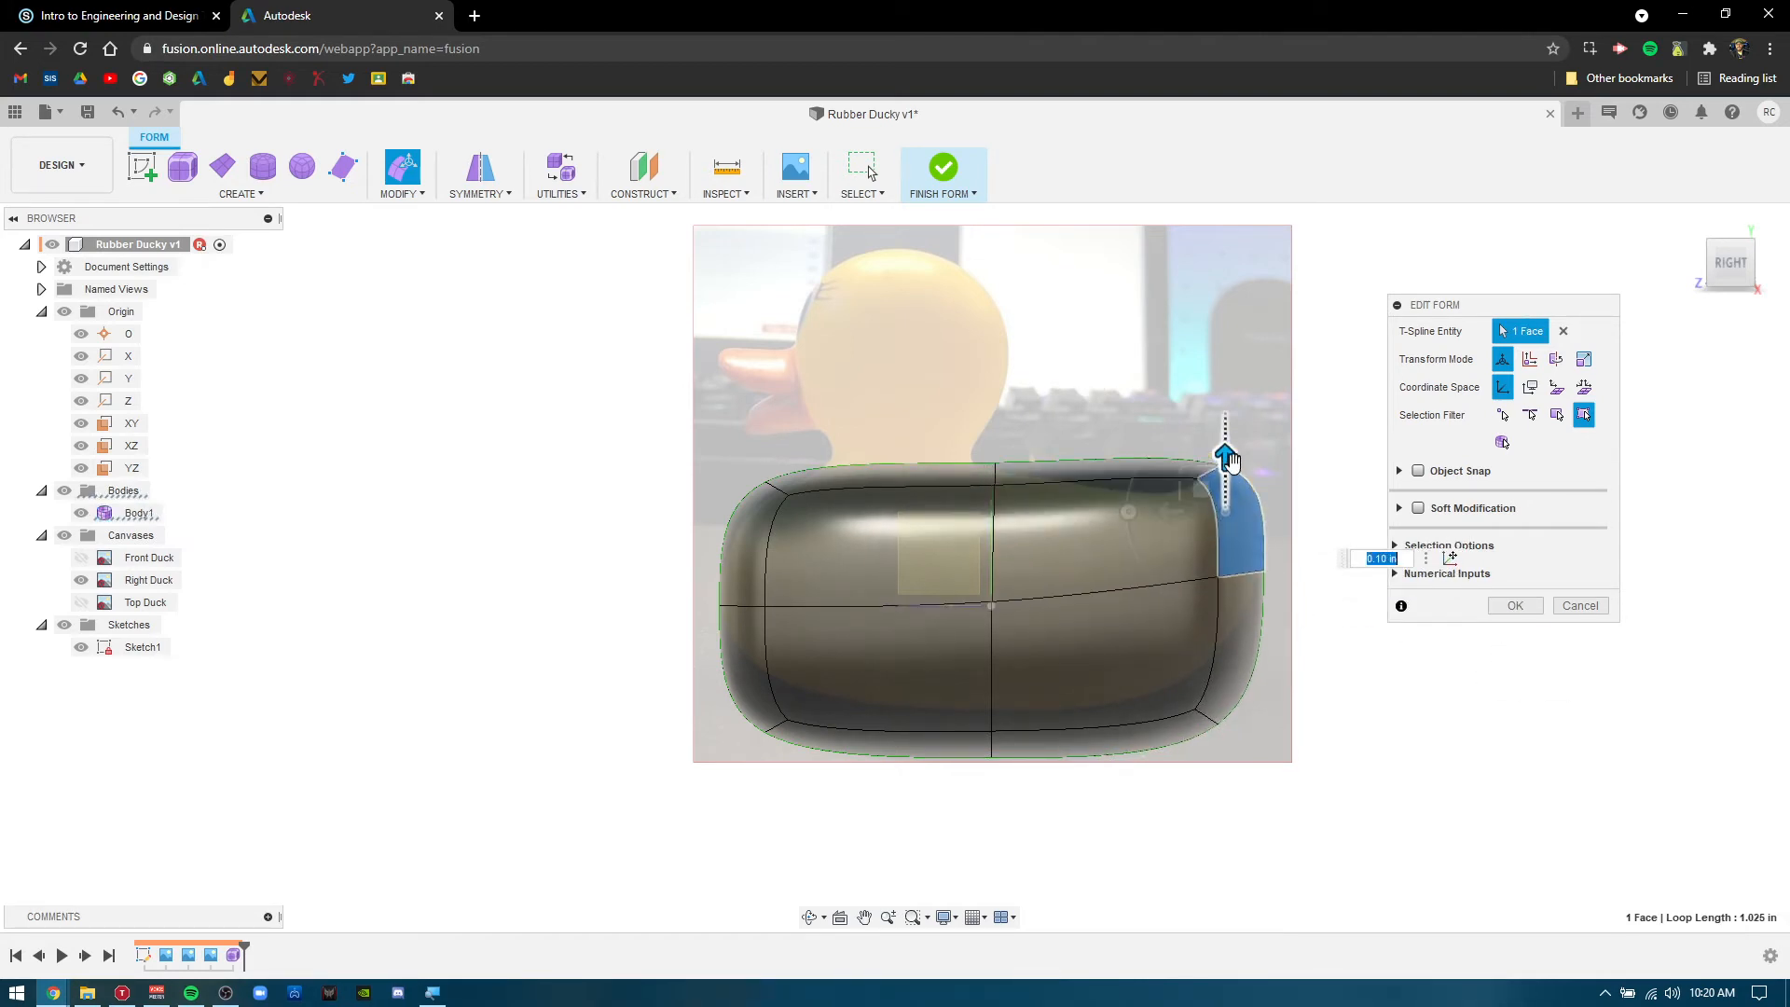
pyautogui.click(1272, 671)
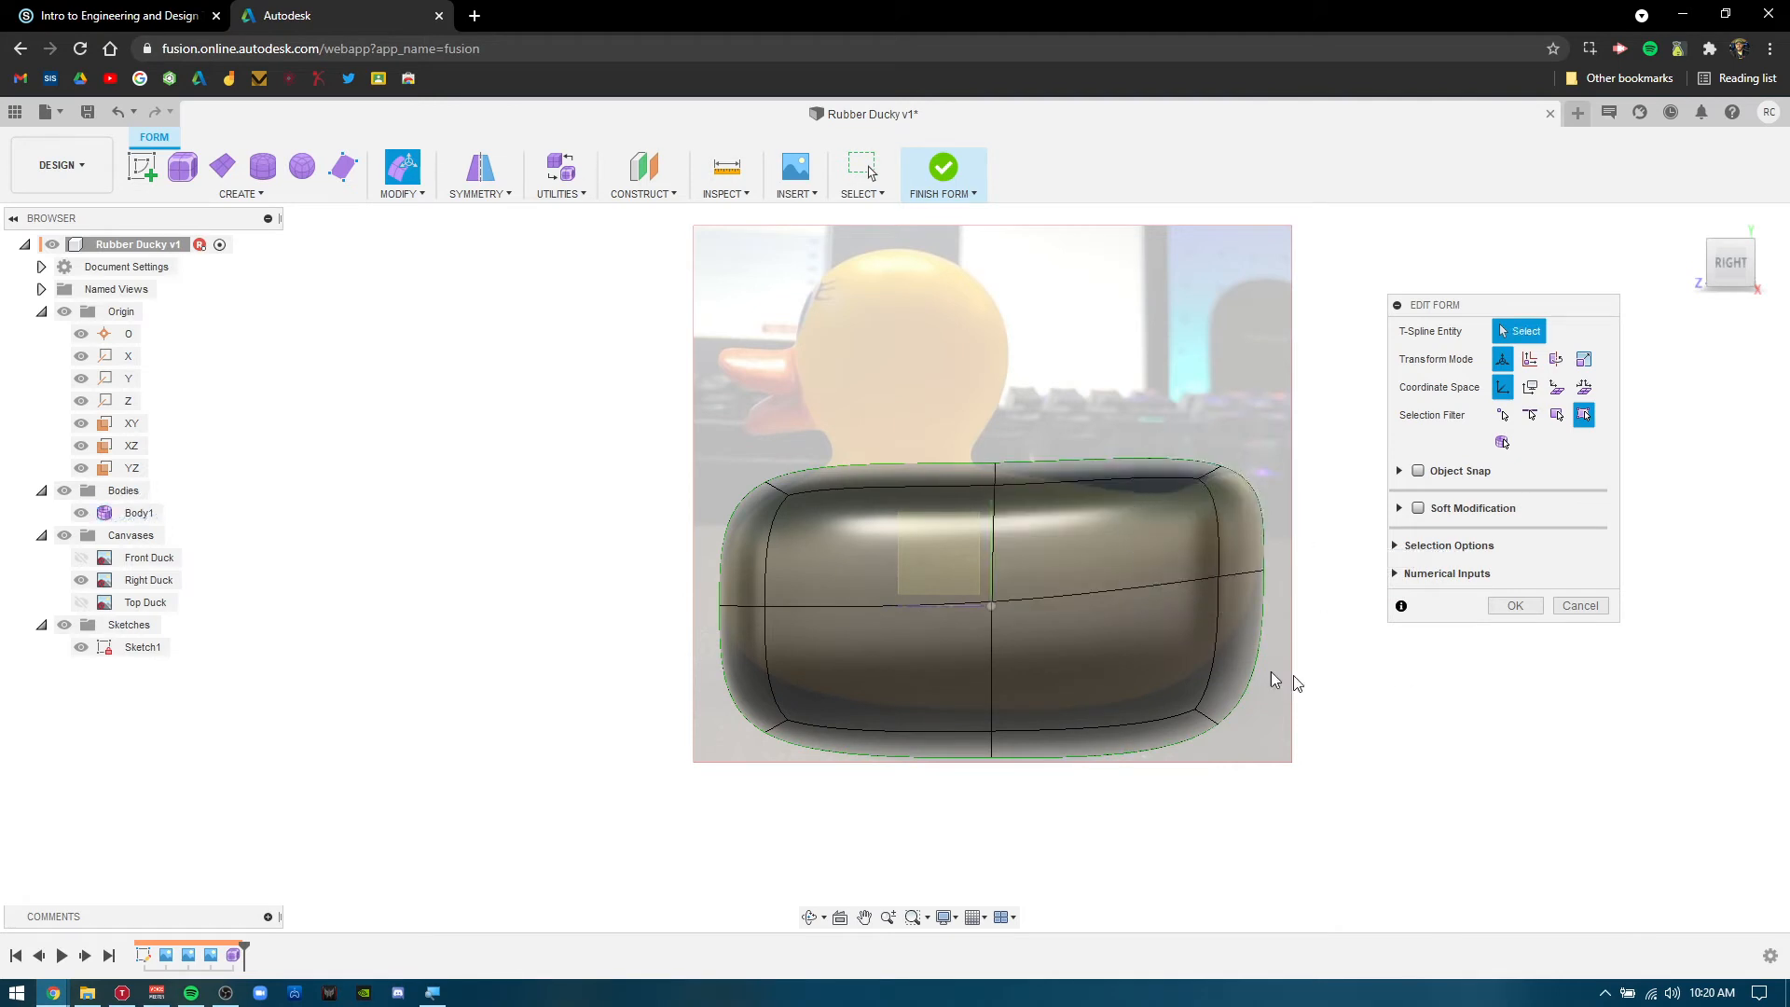
# Tilt the upper and lower front-end faces to follow the duck's chest, shifting the lower one by 0.018 in and 0.022 in.
pyautogui.click(880, 508)
pyautogui.click(751, 523)
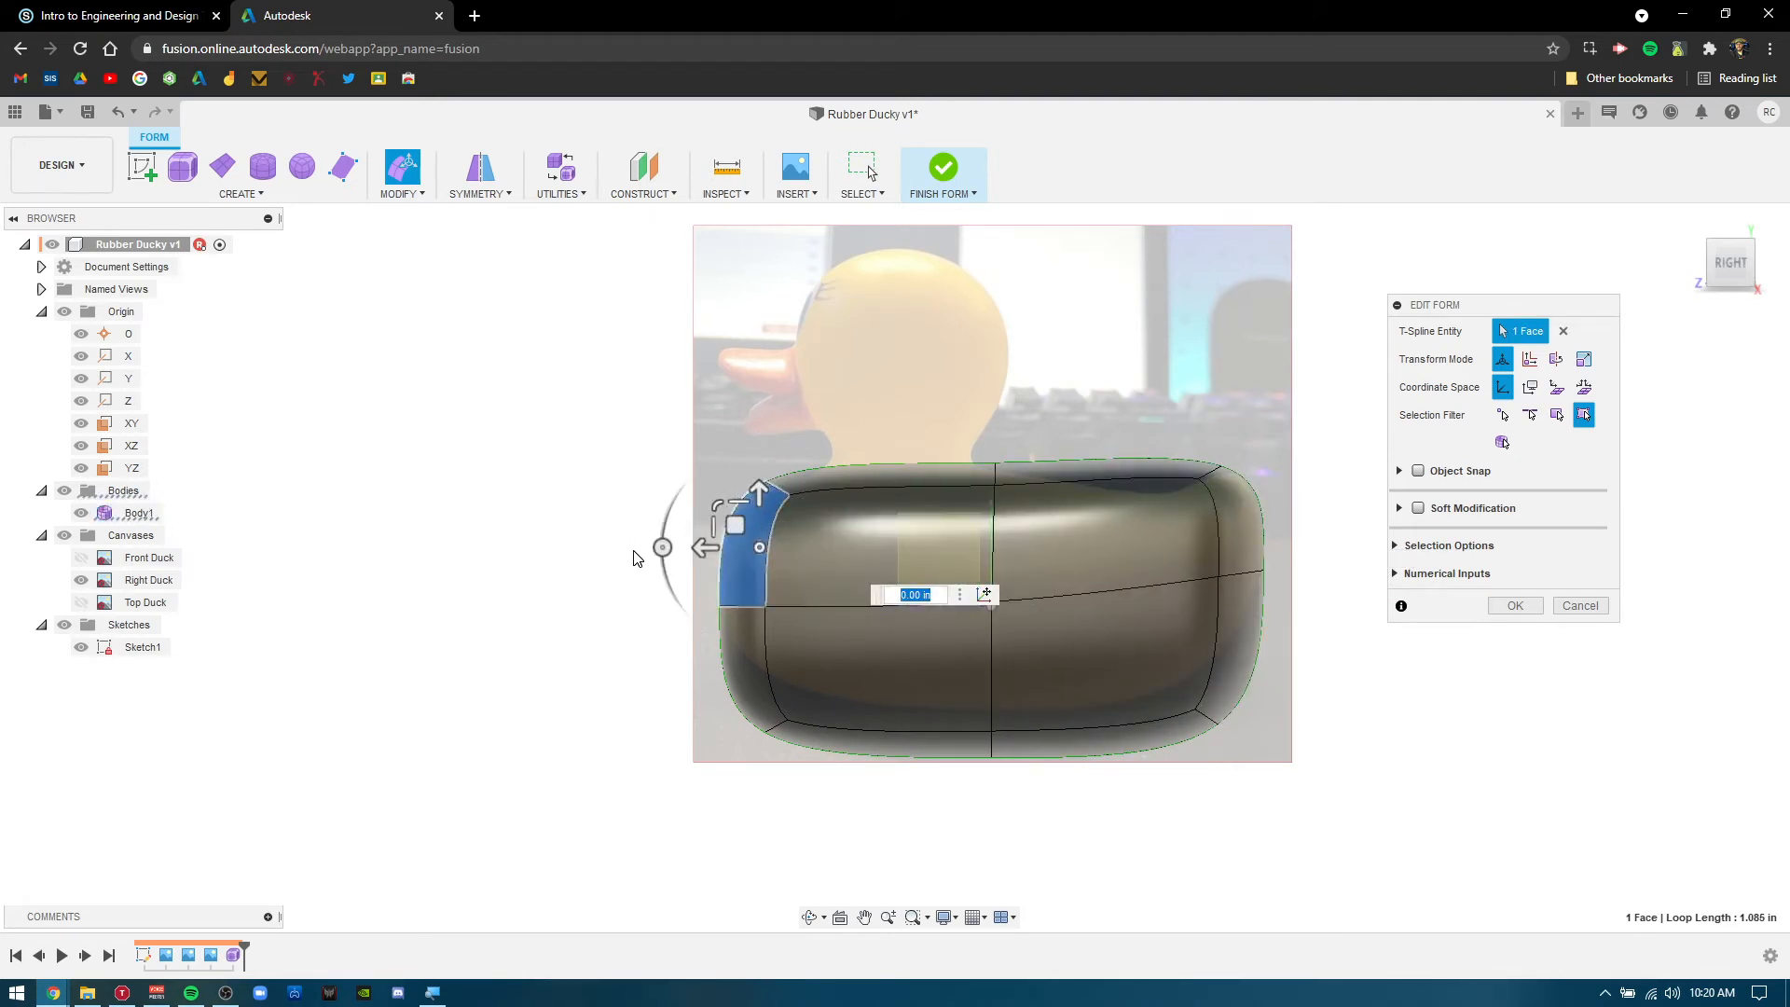
pyautogui.moveTo(661, 543); pyautogui.dragTo(758, 521)
pyautogui.click(747, 667)
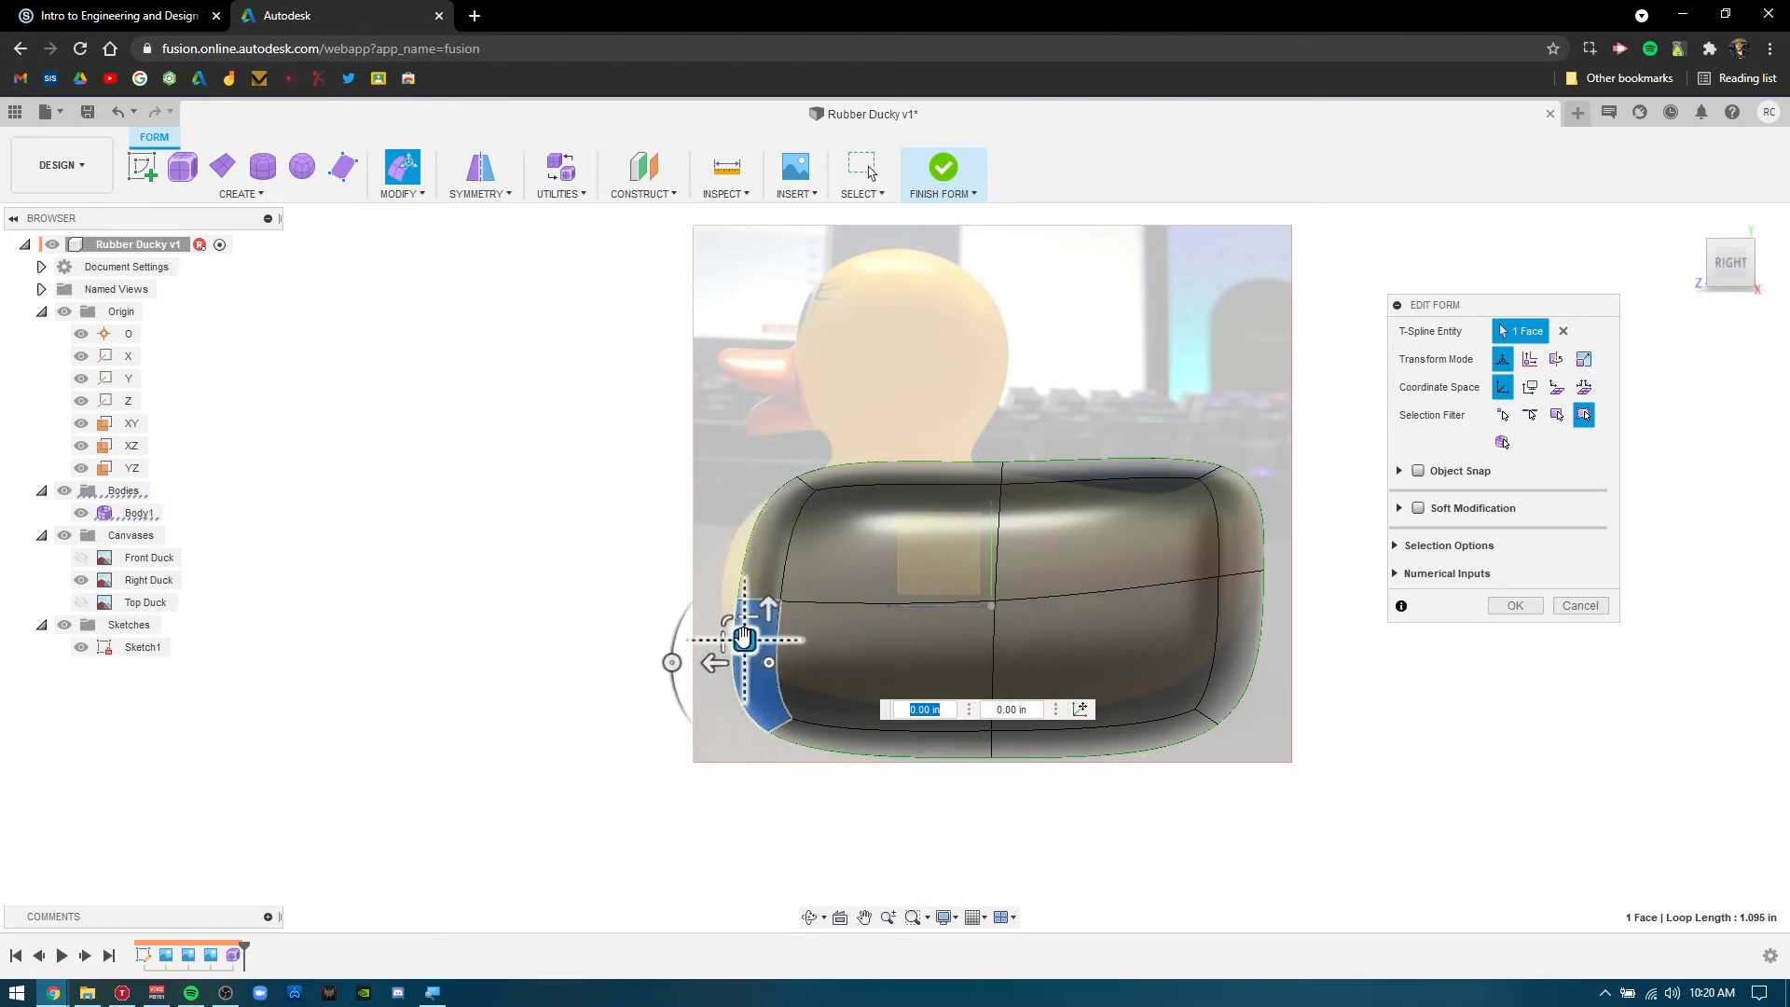
pyautogui.moveTo(675, 662); pyautogui.dragTo(699, 711)
pyautogui.moveTo(744, 641); pyautogui.dragTo(733, 631)
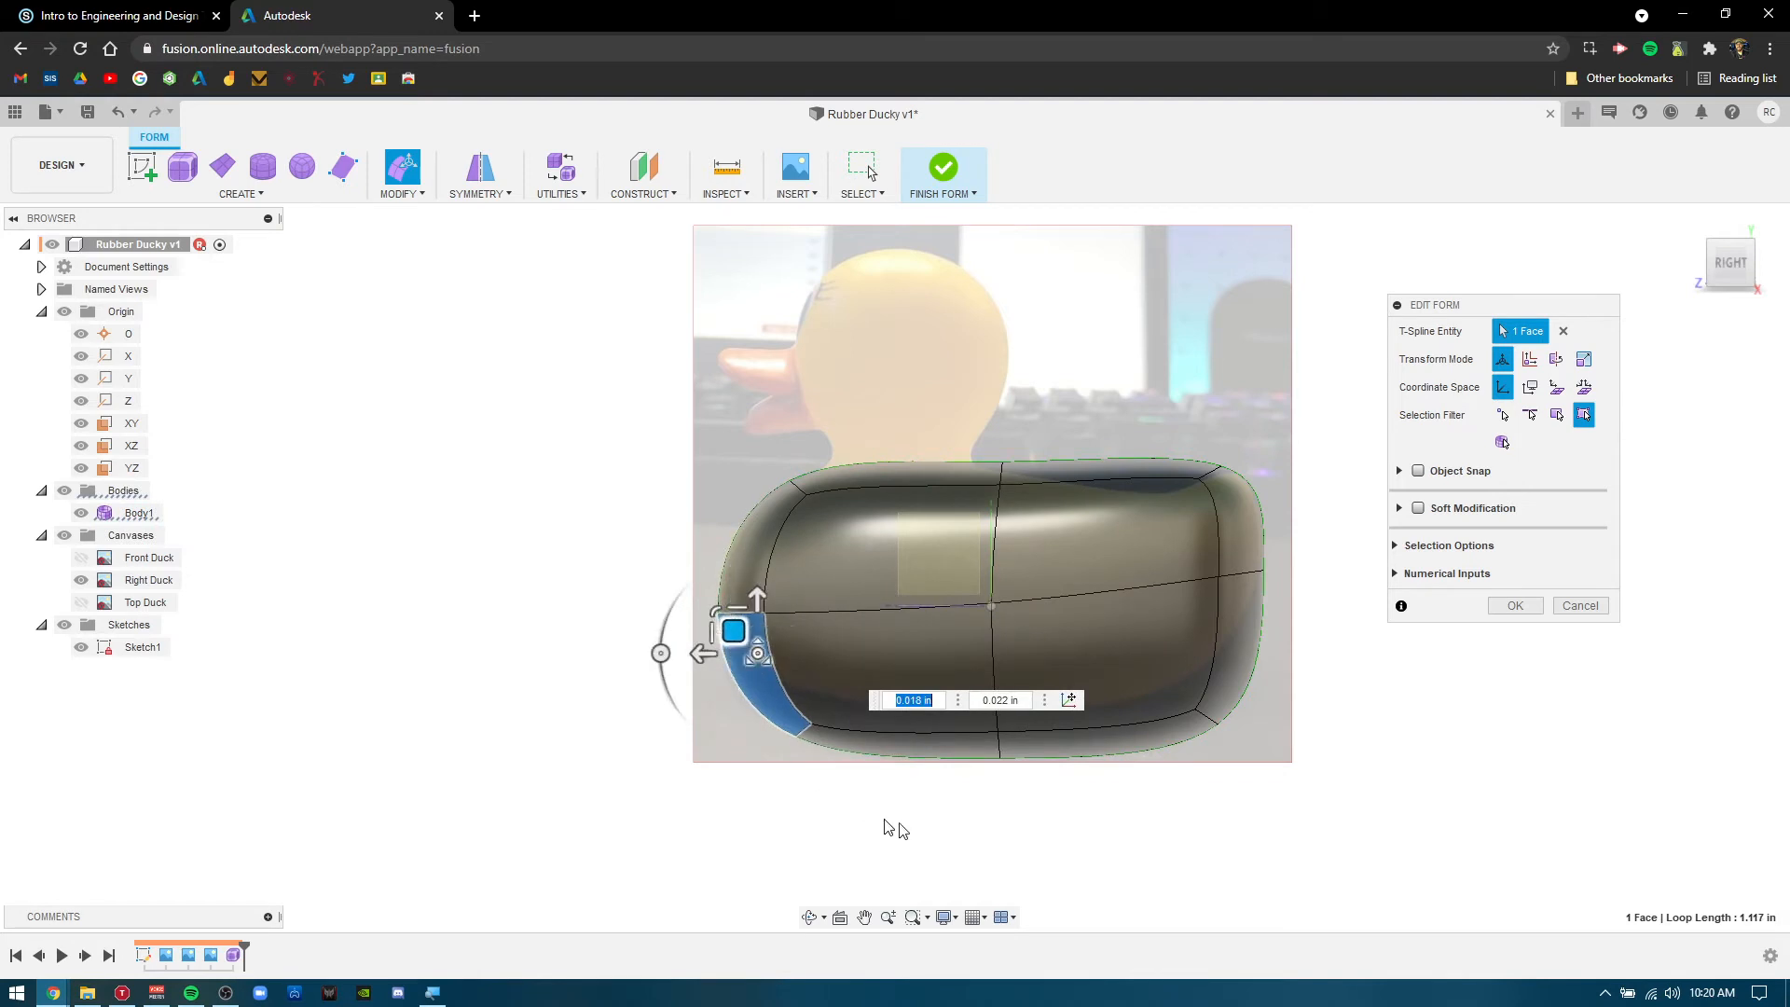
# Shift the two bottom faces together by about 0.107 in and -0.031 in, raising them to the duck's underside.
pyautogui.click(1087, 737)
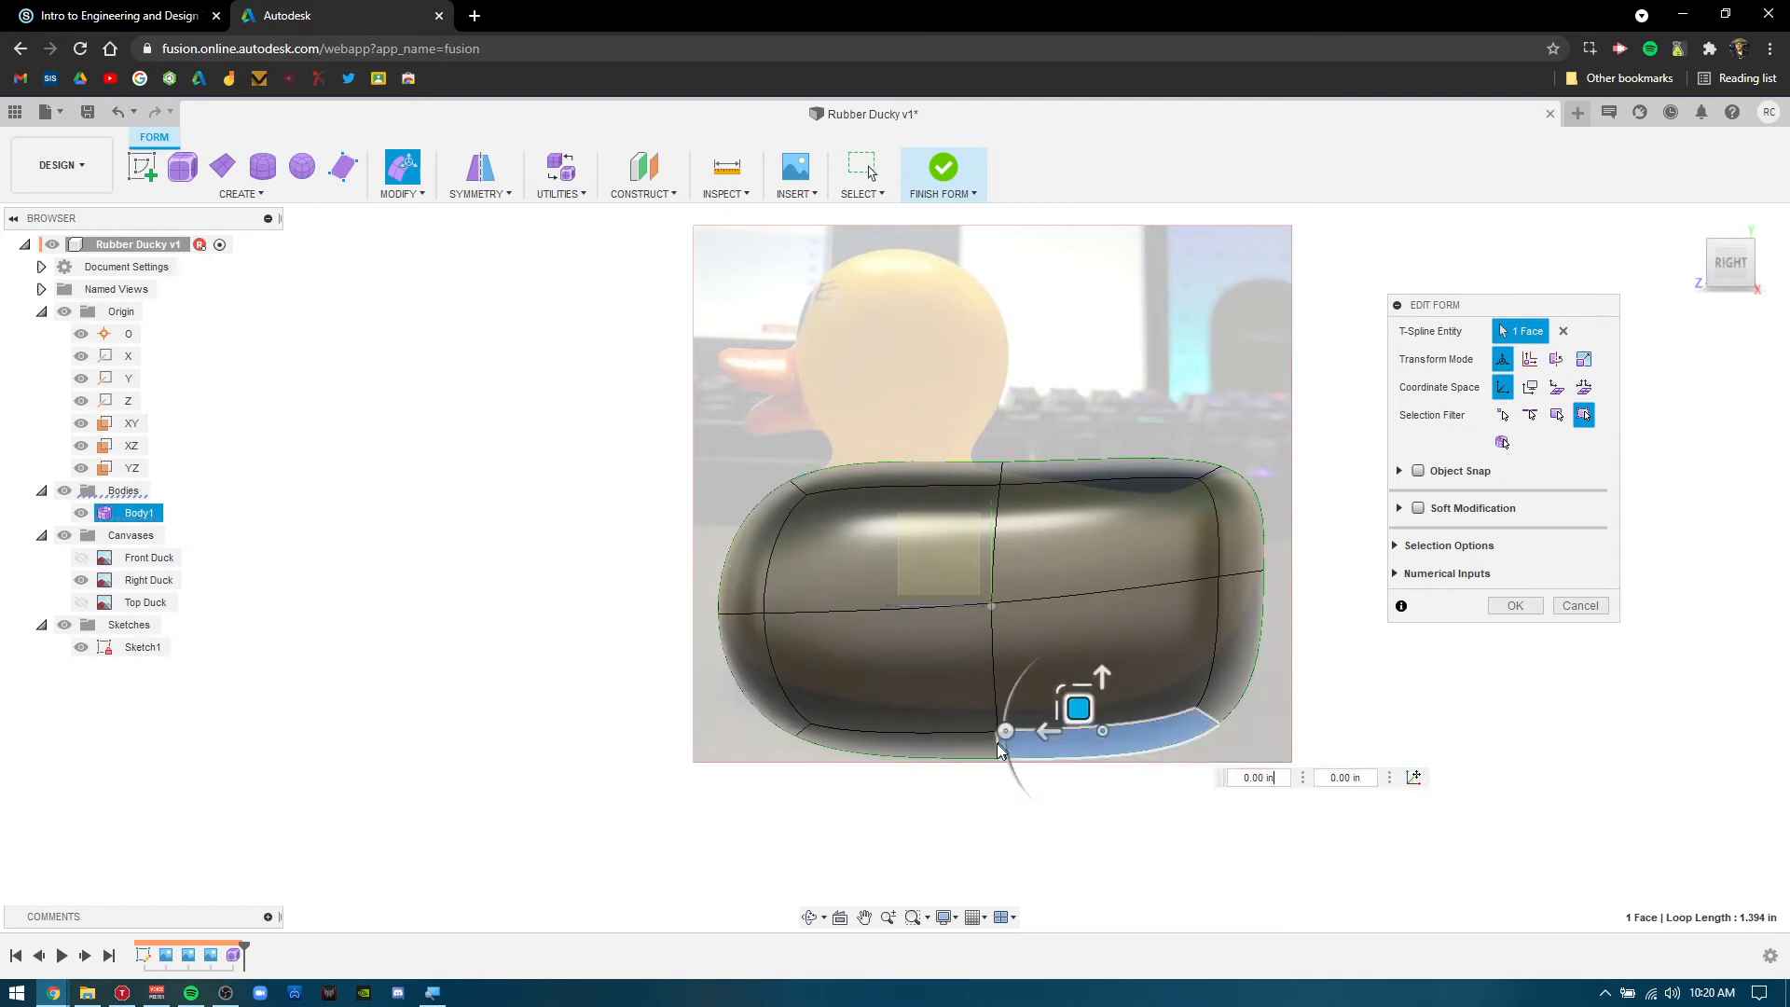
pyautogui.keyDown('shift'); pyautogui.click(932, 744); pyautogui.keyUp('shift')
pyautogui.moveTo(986, 714); pyautogui.dragTo(1002, 662)
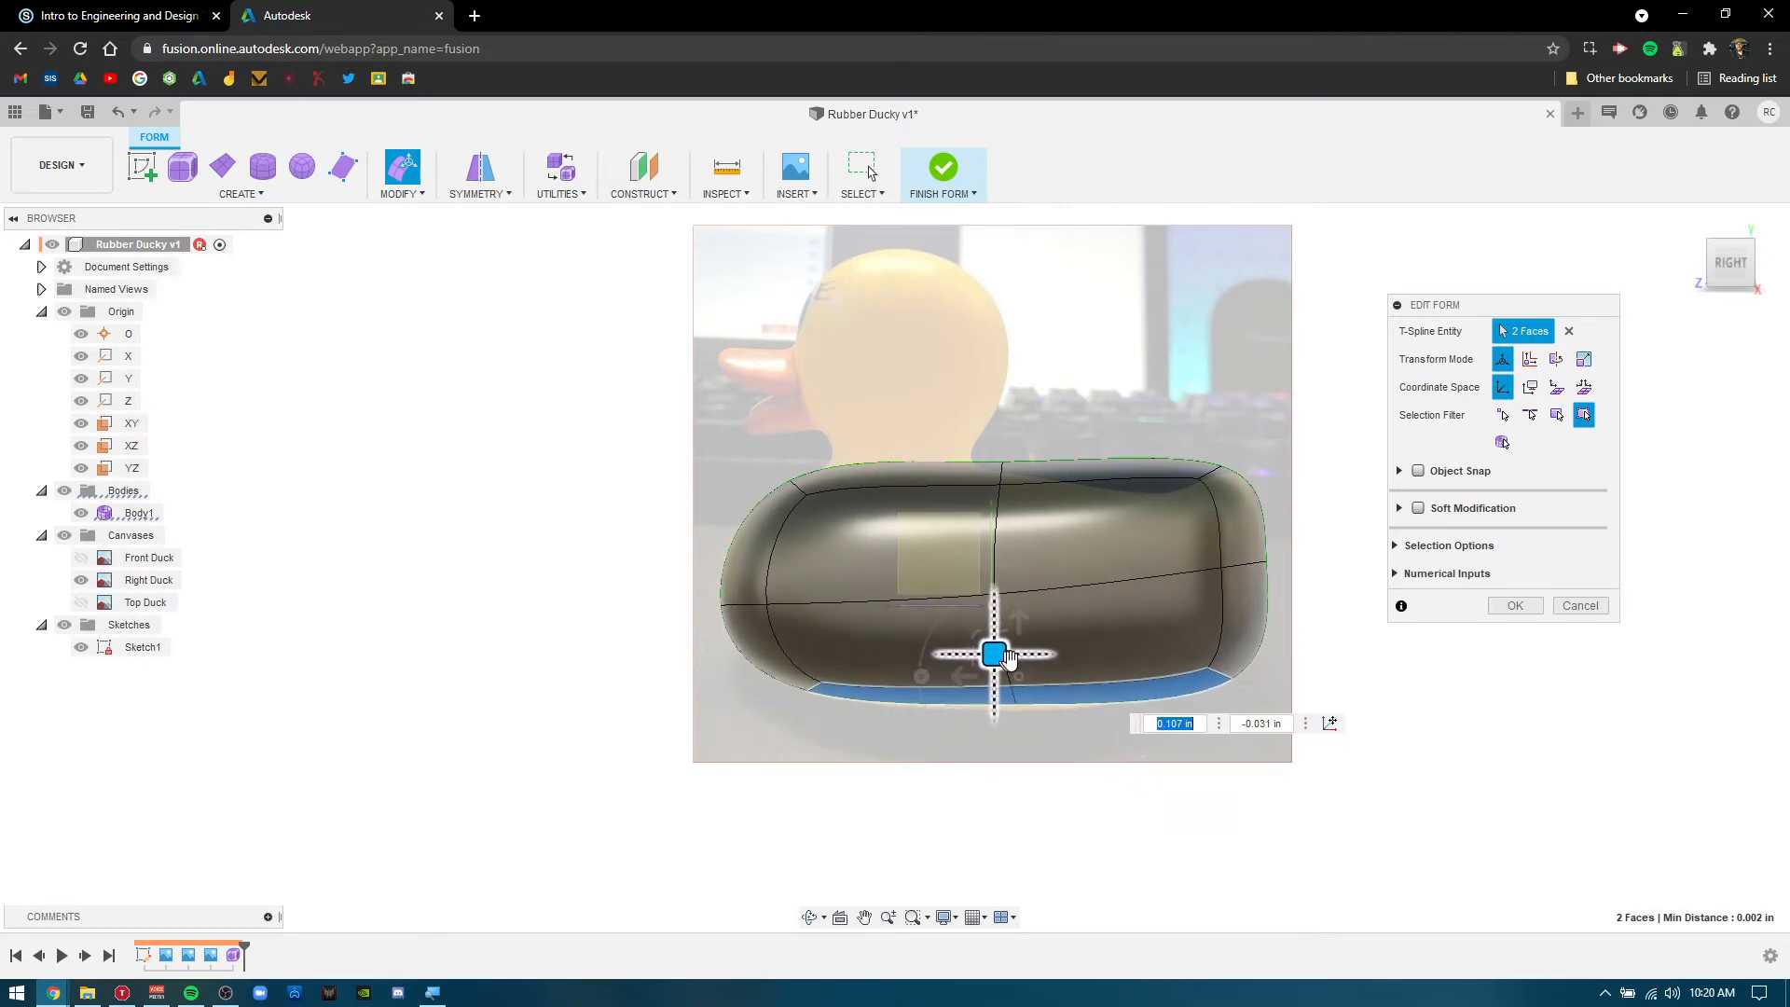
# Rotate and shift the lower tail-end face forward so it slopes along the duck's rear outline.
pyautogui.click(1255, 647)
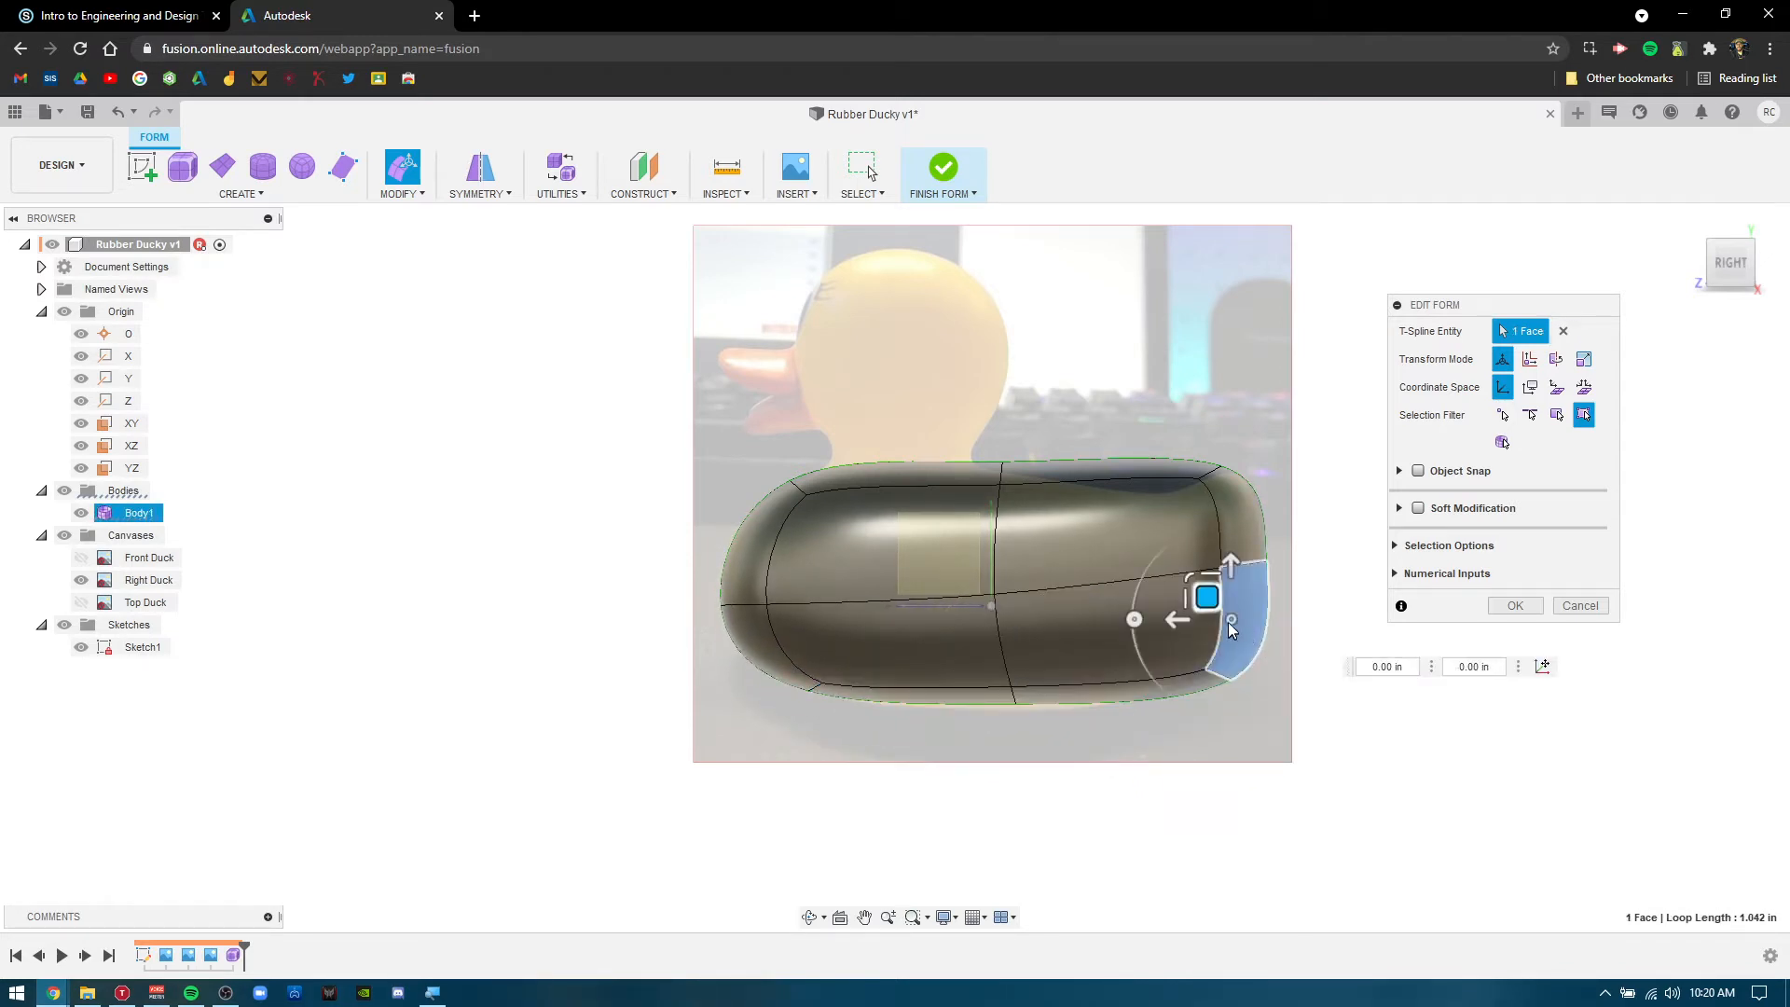
pyautogui.click(1134, 620)
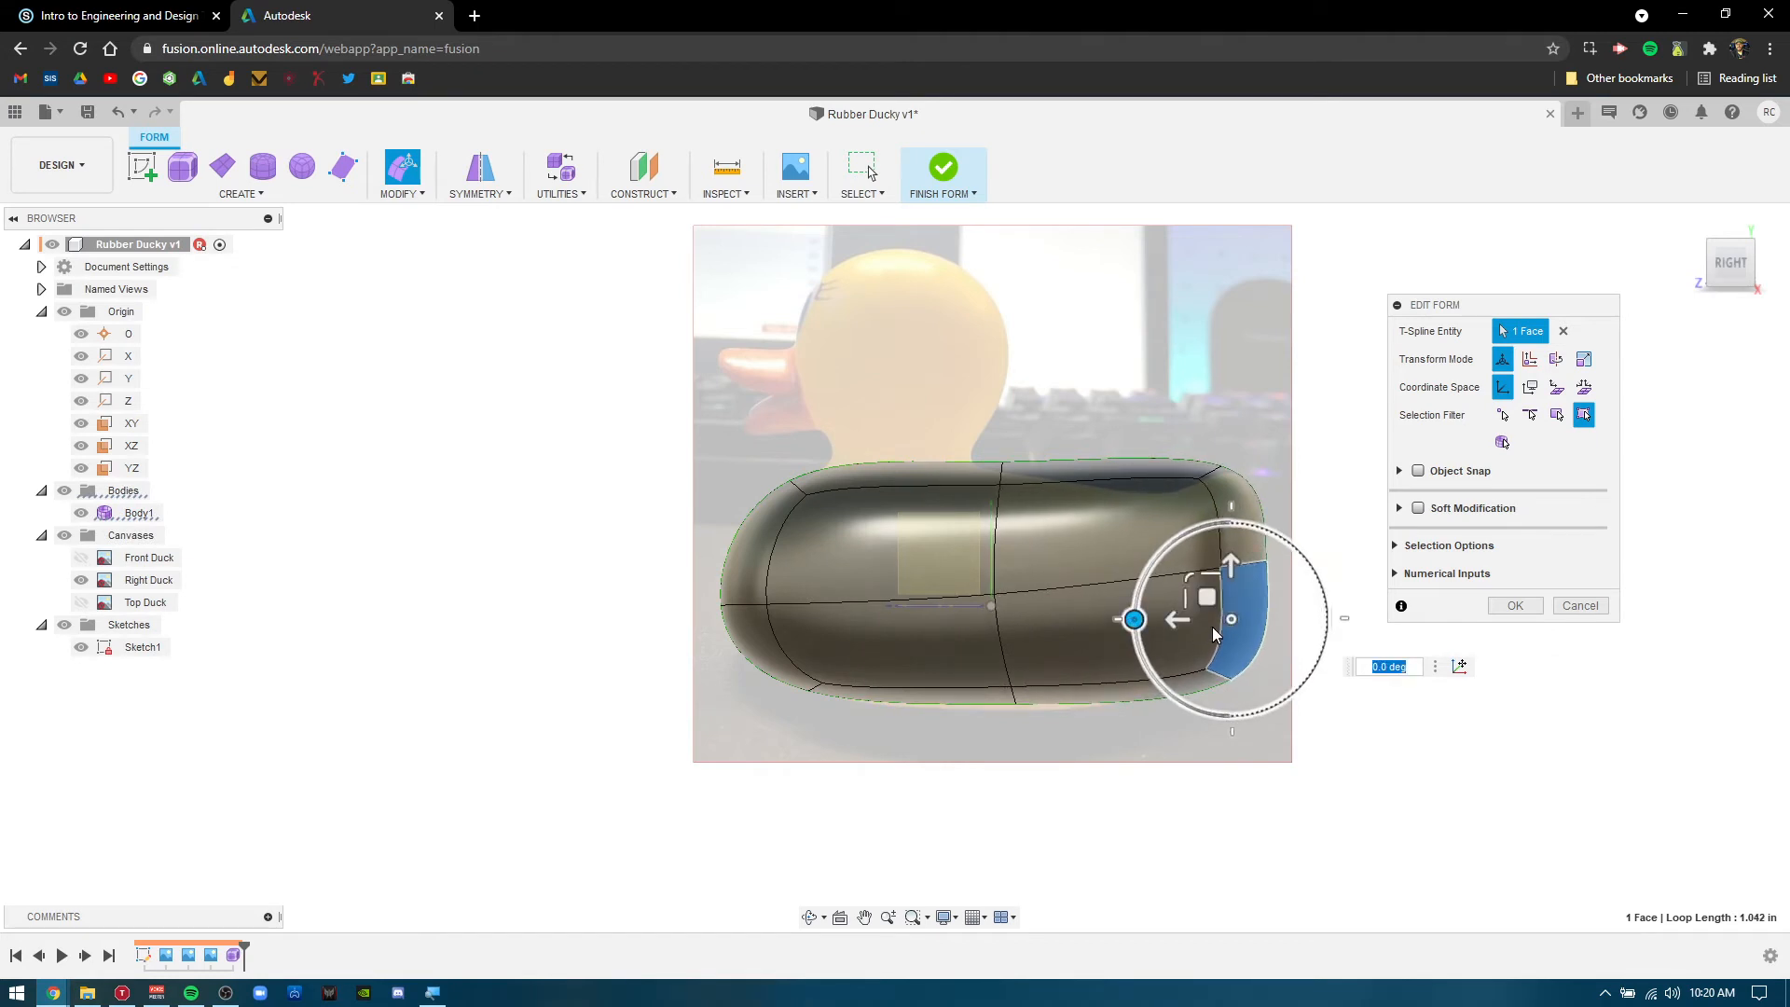
pyautogui.moveTo(1207, 599); pyautogui.dragTo(1119, 594)
pyautogui.click(1115, 620)
pyautogui.click(1262, 718)
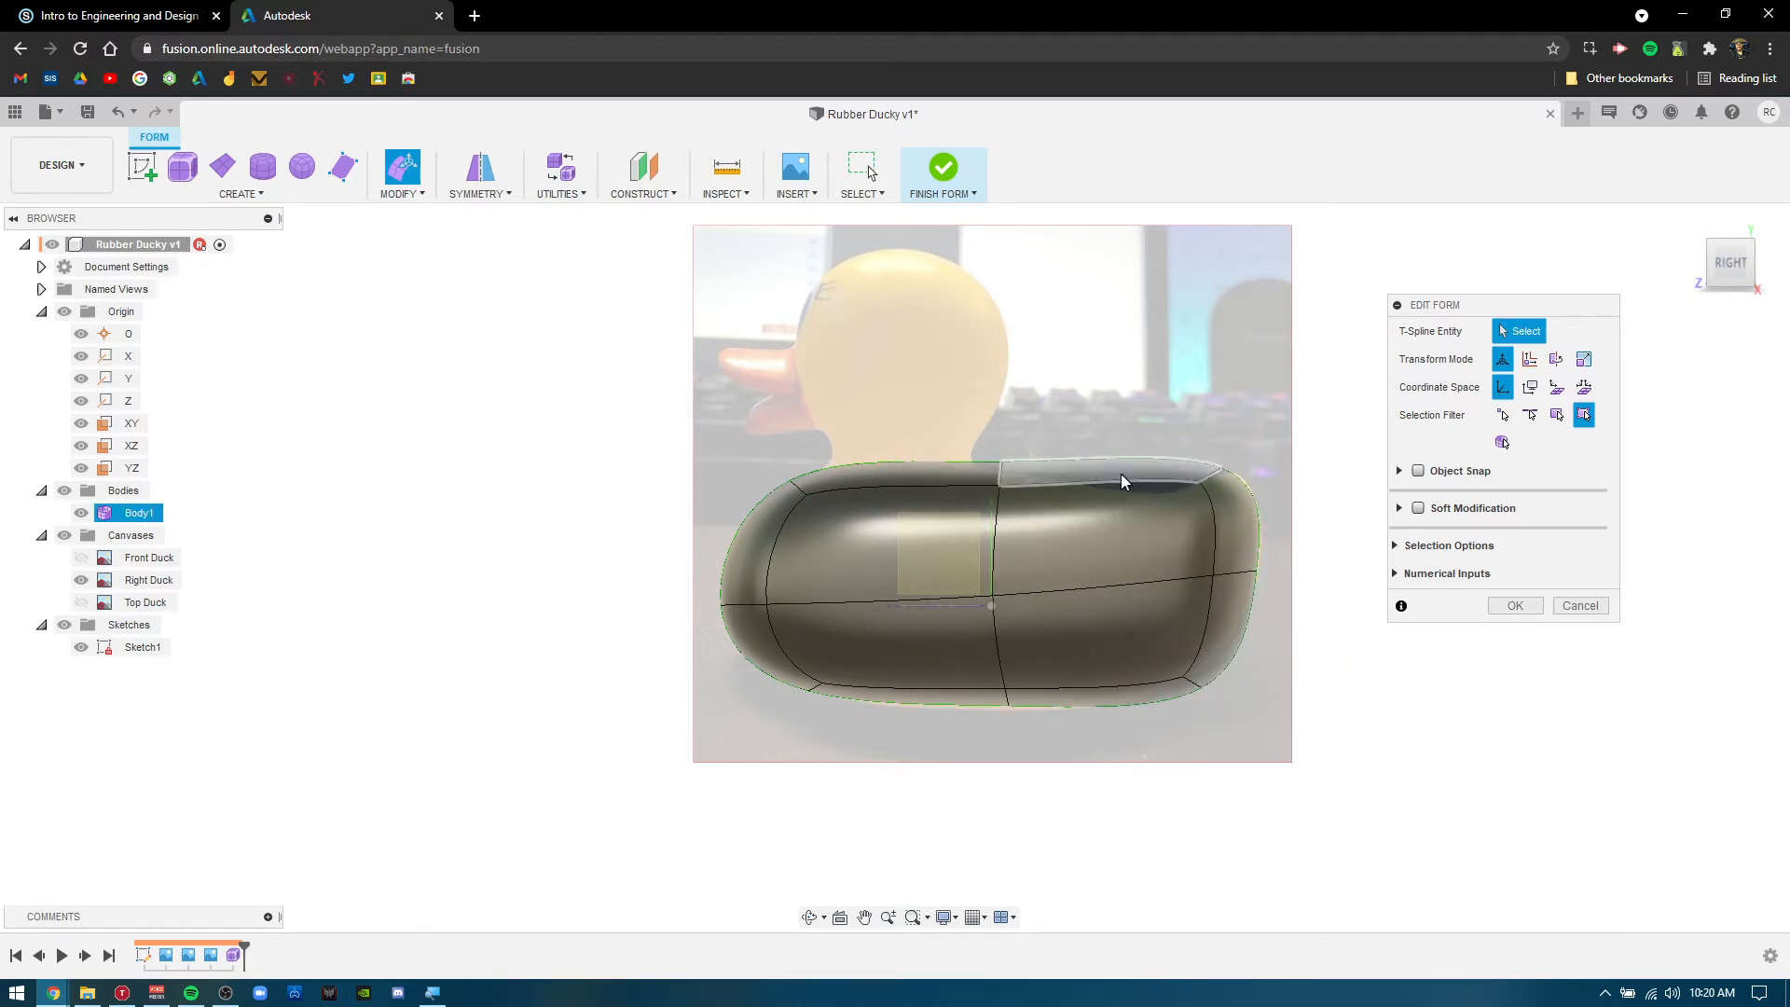
# Move the lower rear corner vertex forward, and shift the rear bottom face by -0.007 in and 0.018 in to match the underside.
pyautogui.click(1170, 695)
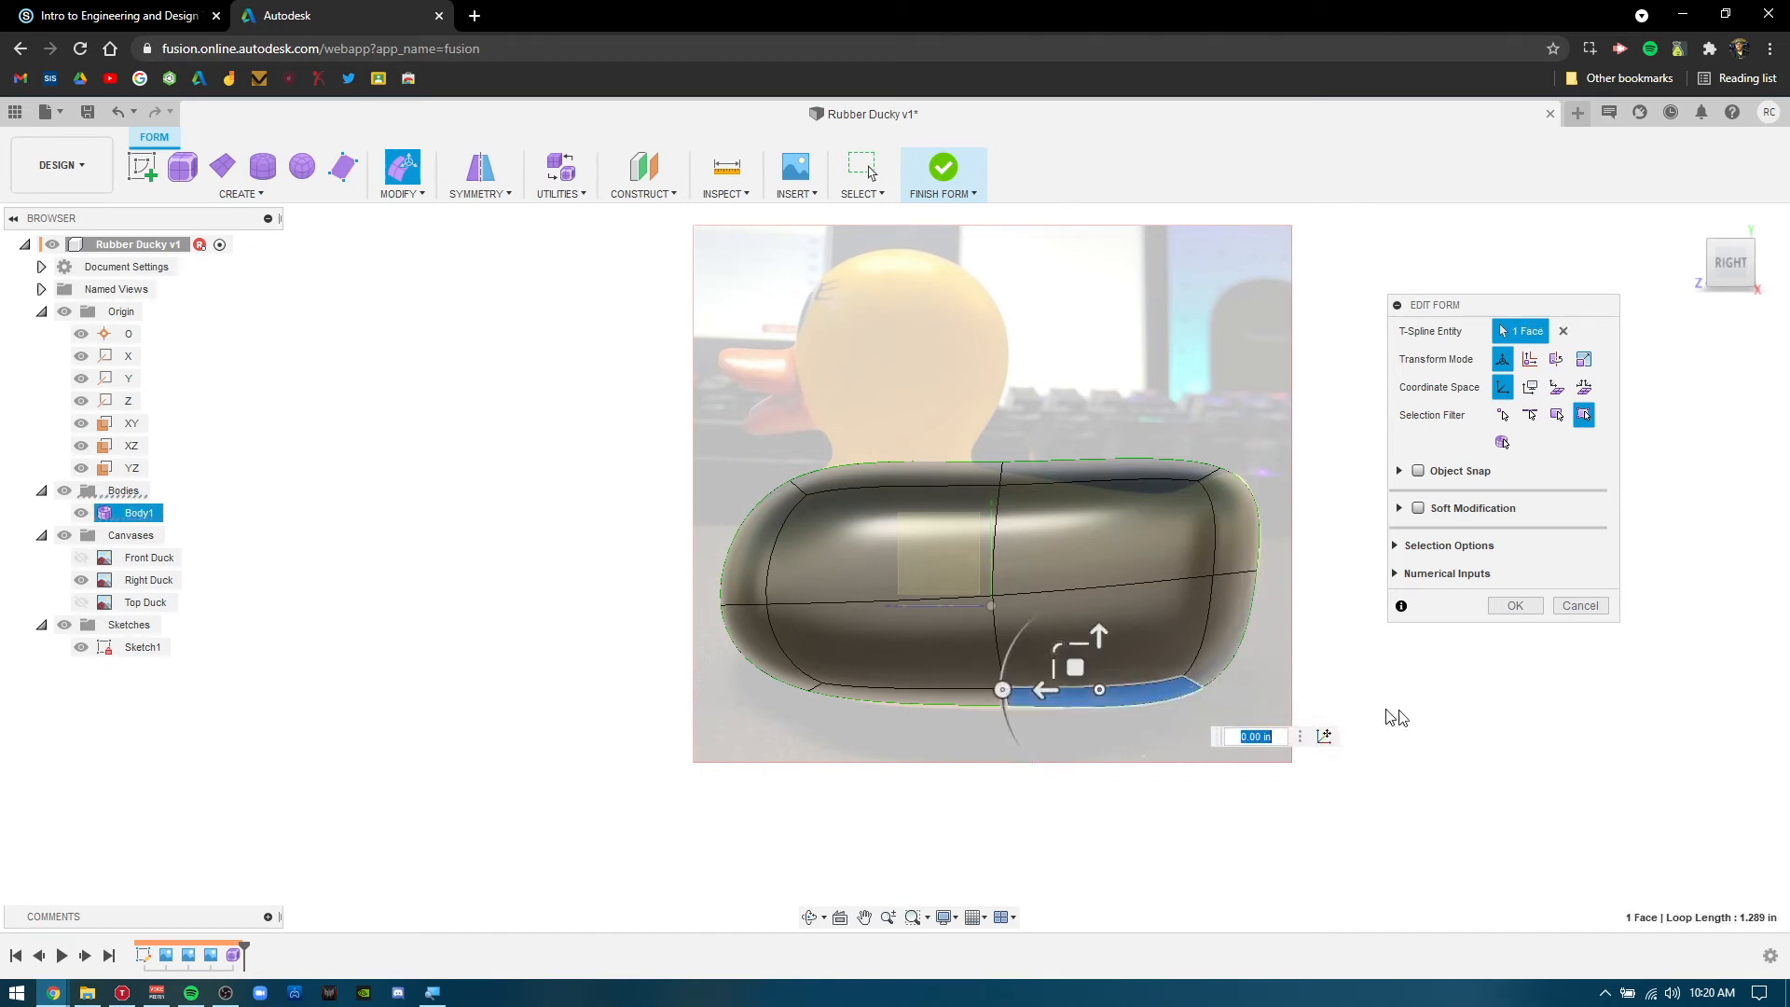
pyautogui.click(1395, 716)
pyautogui.click(1182, 676)
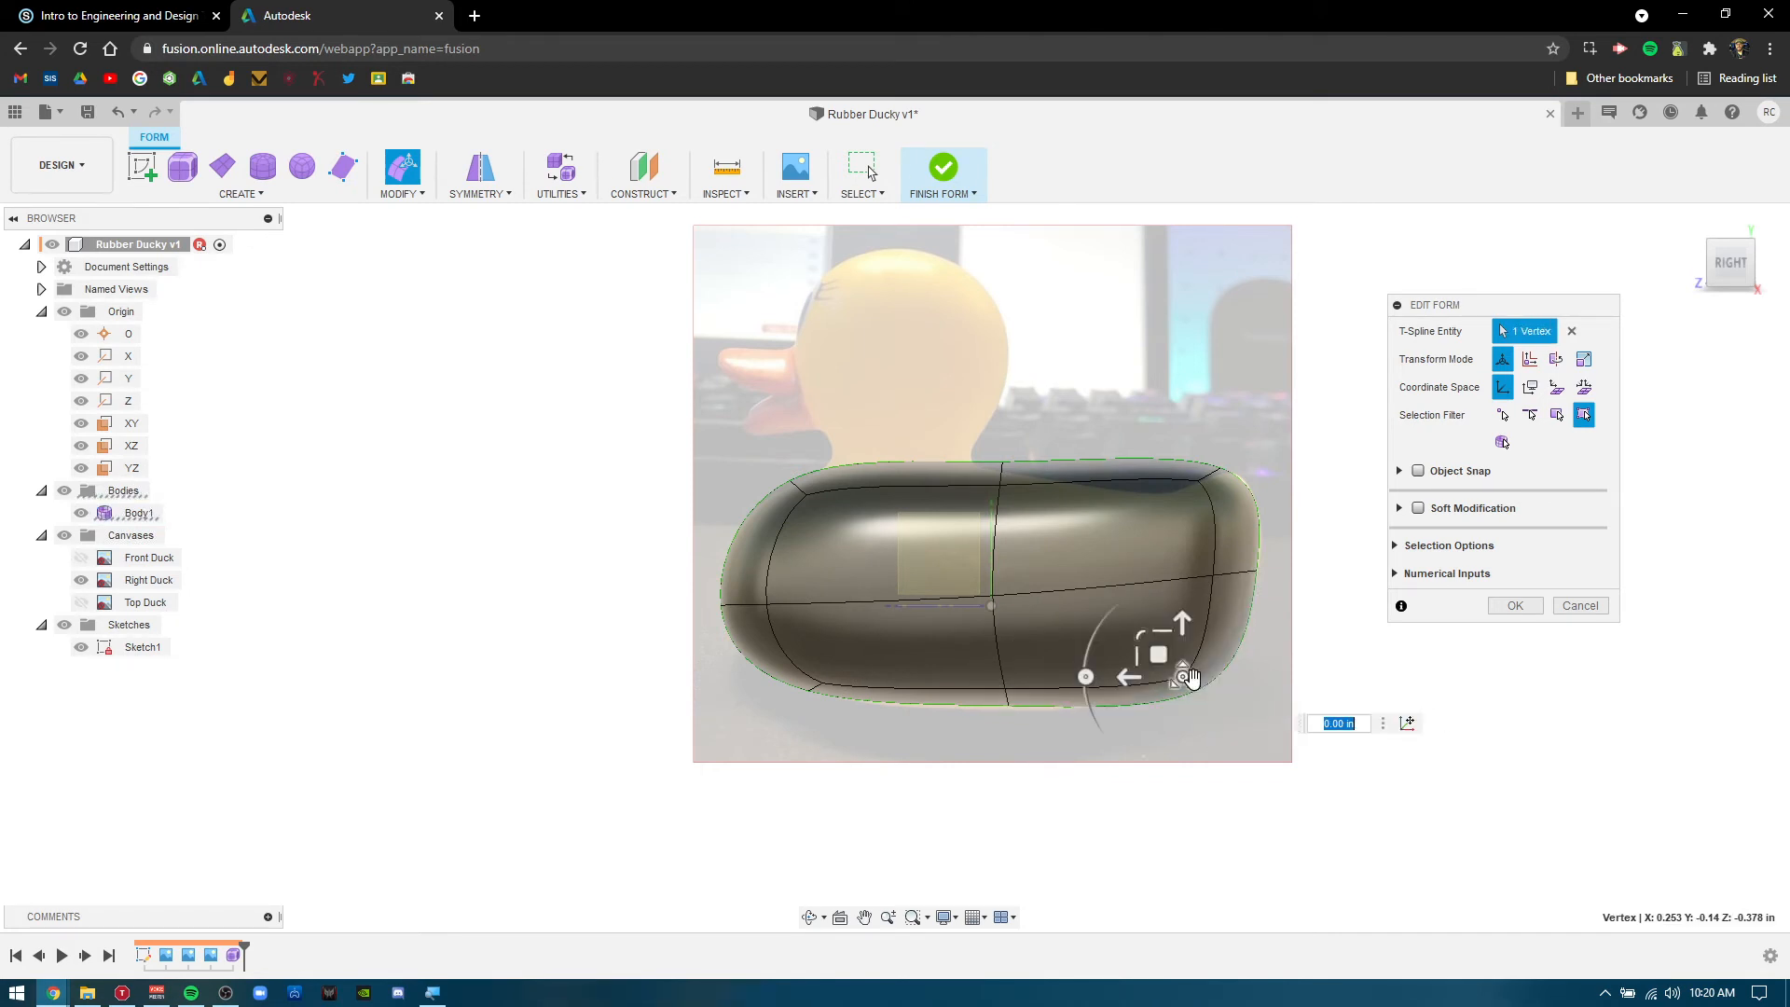
pyautogui.moveTo(1148, 654); pyautogui.dragTo(1051, 660)
pyautogui.click(1079, 689)
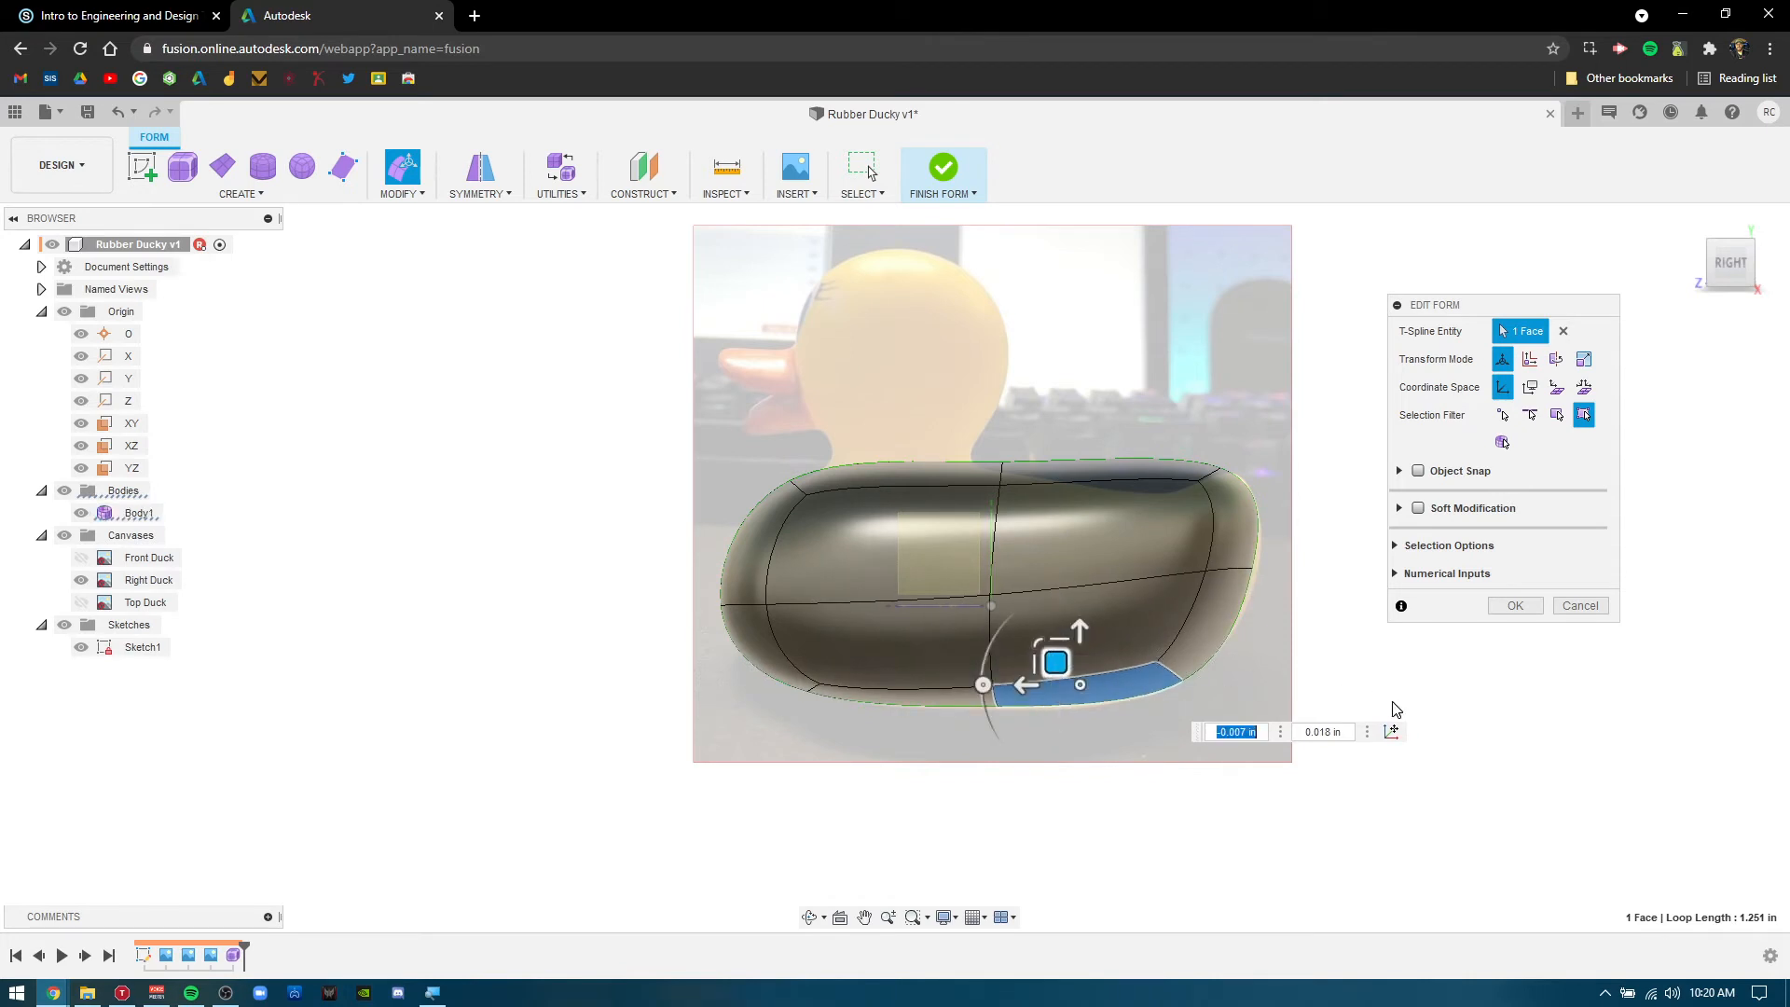
# Nudge the lower tail-end face slightly to fit the duck's rear outline and finish the form edit.
pyautogui.click(1229, 597)
pyautogui.moveTo(1173, 604); pyautogui.dragTo(1167, 594)
pyautogui.click(1424, 752)
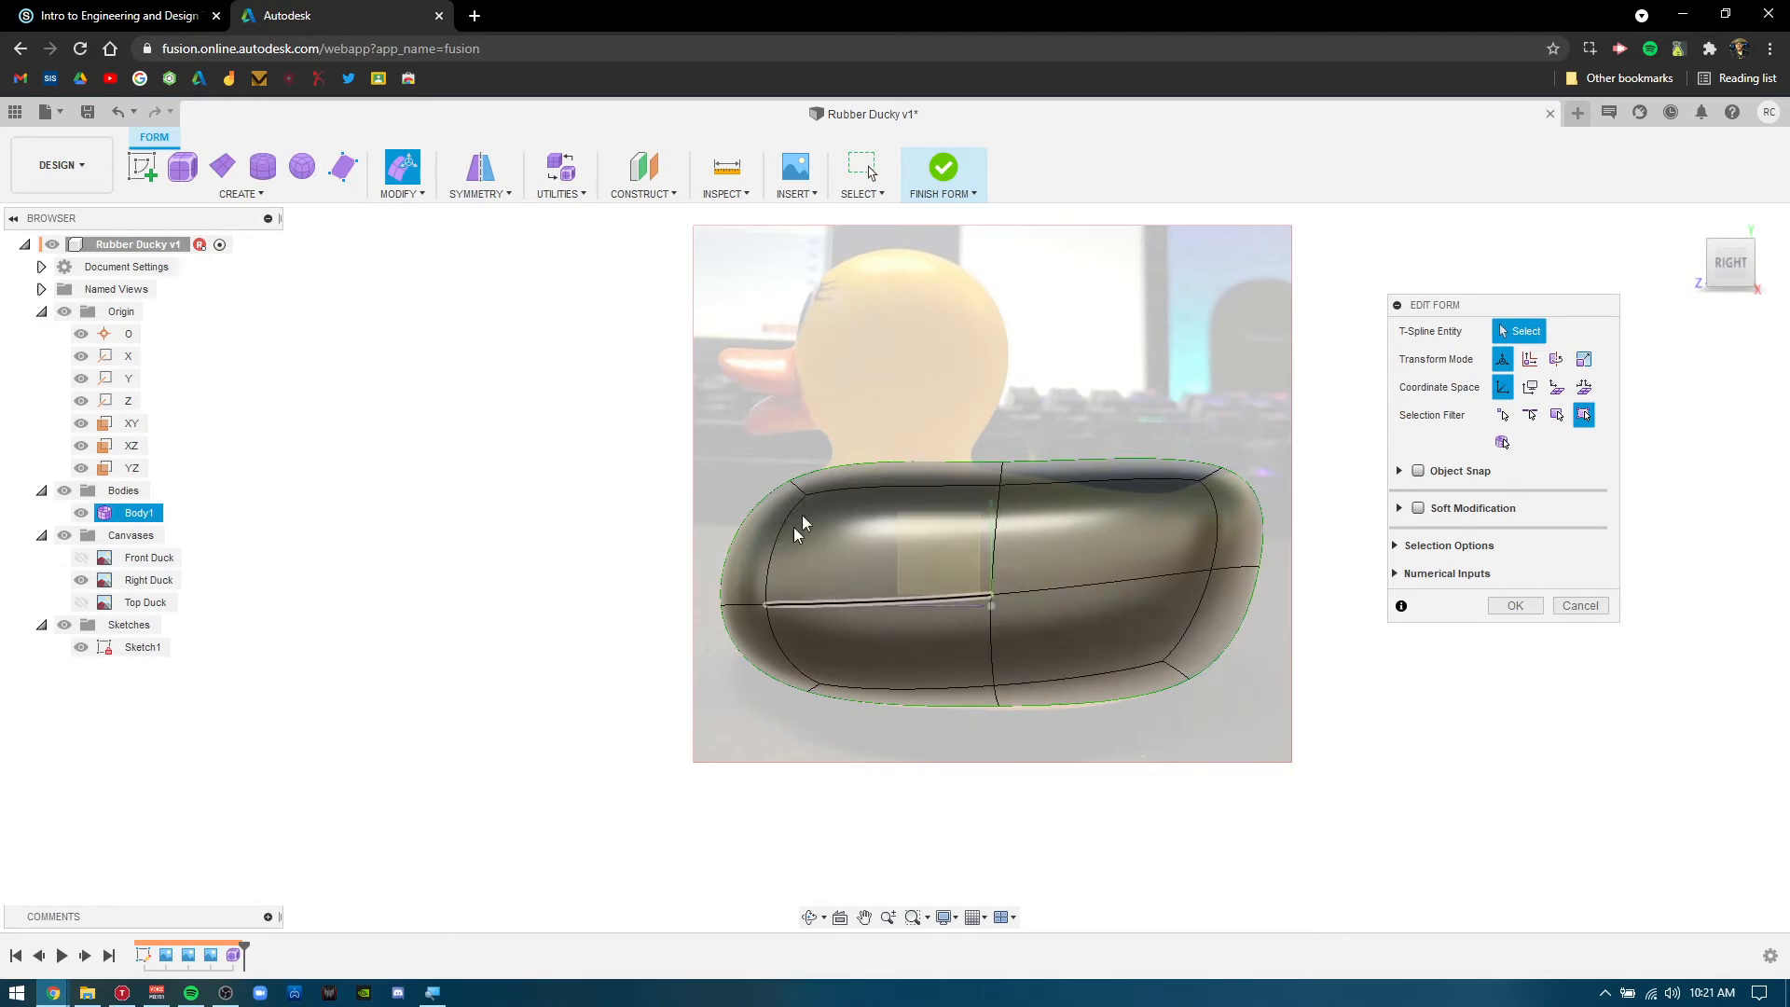
pyautogui.scroll(-2, 1143, 455)
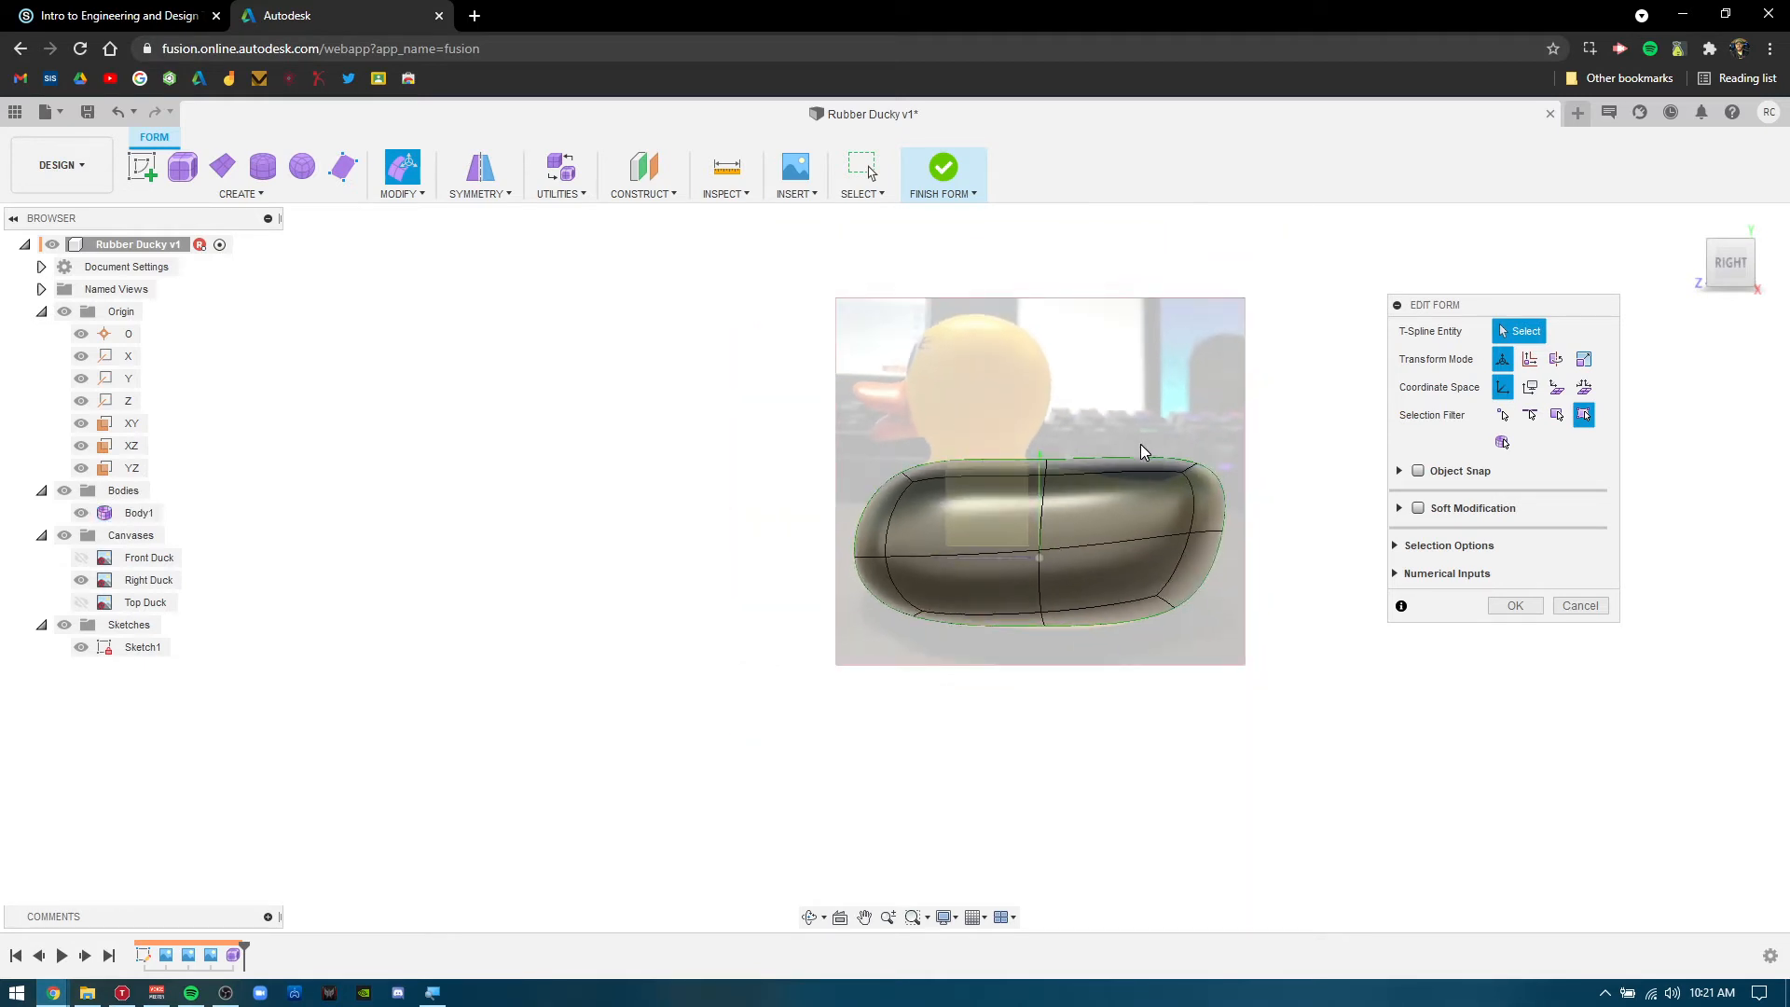
pyautogui.scroll(3, 1142, 451)
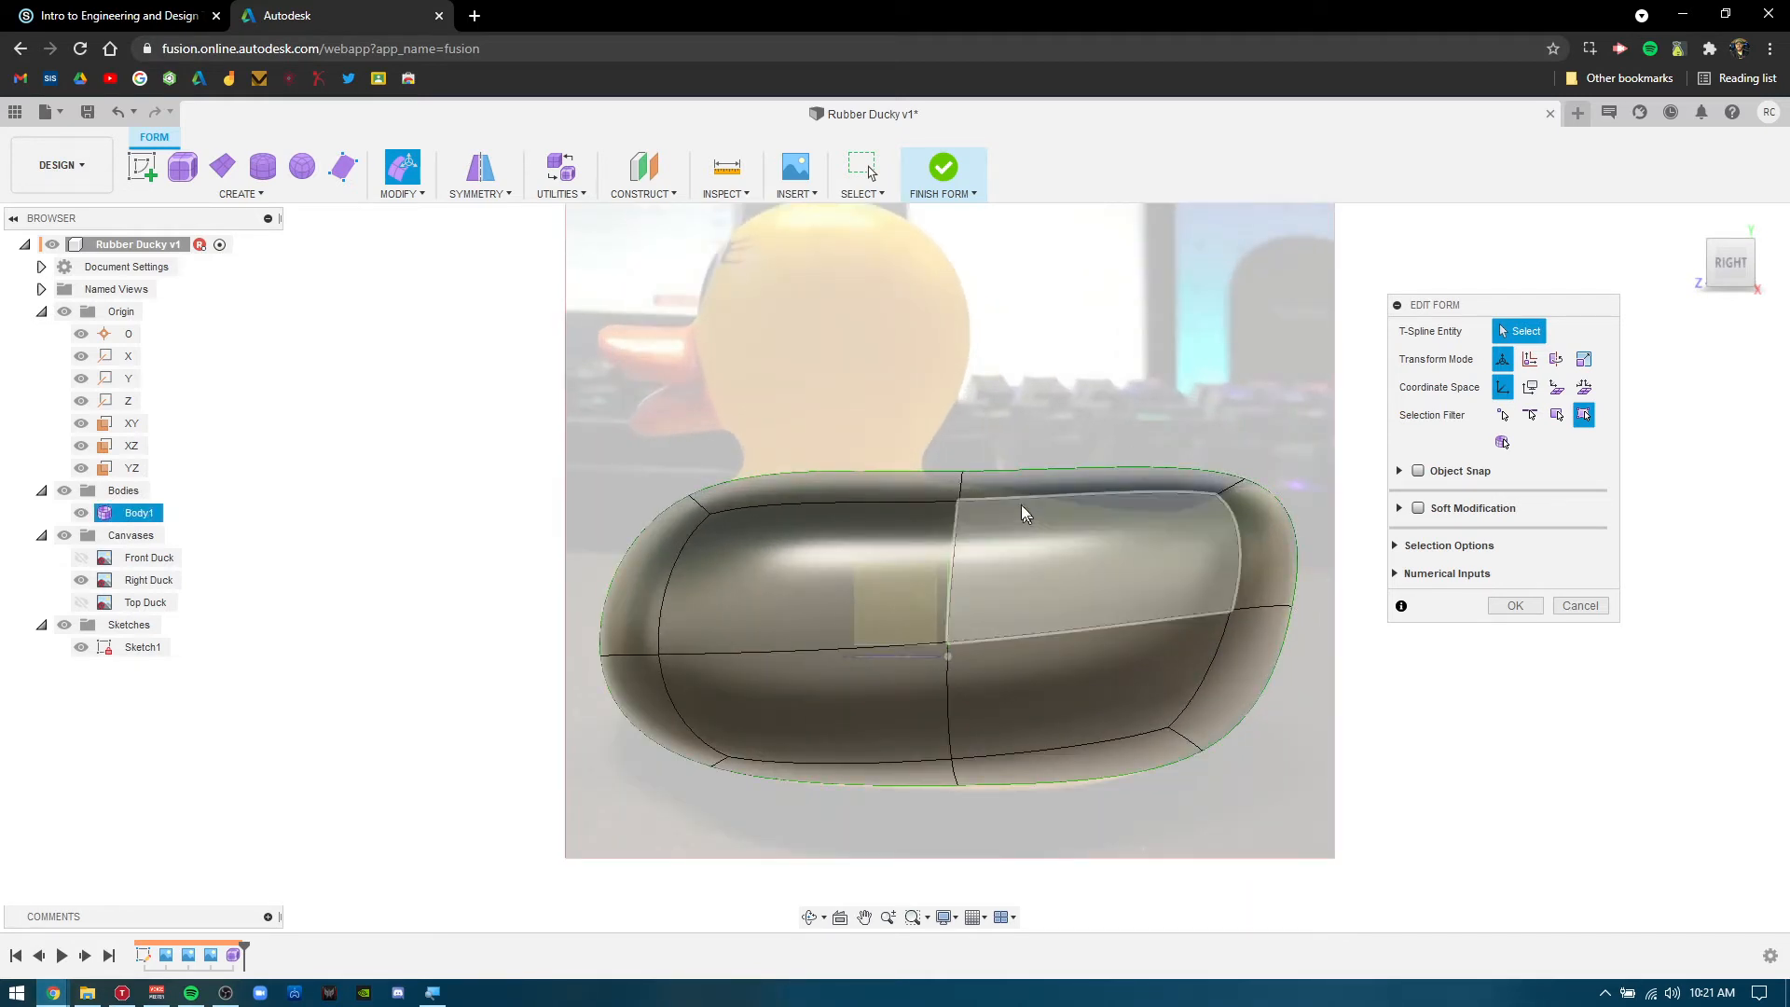
pyautogui.click(1145, 478)
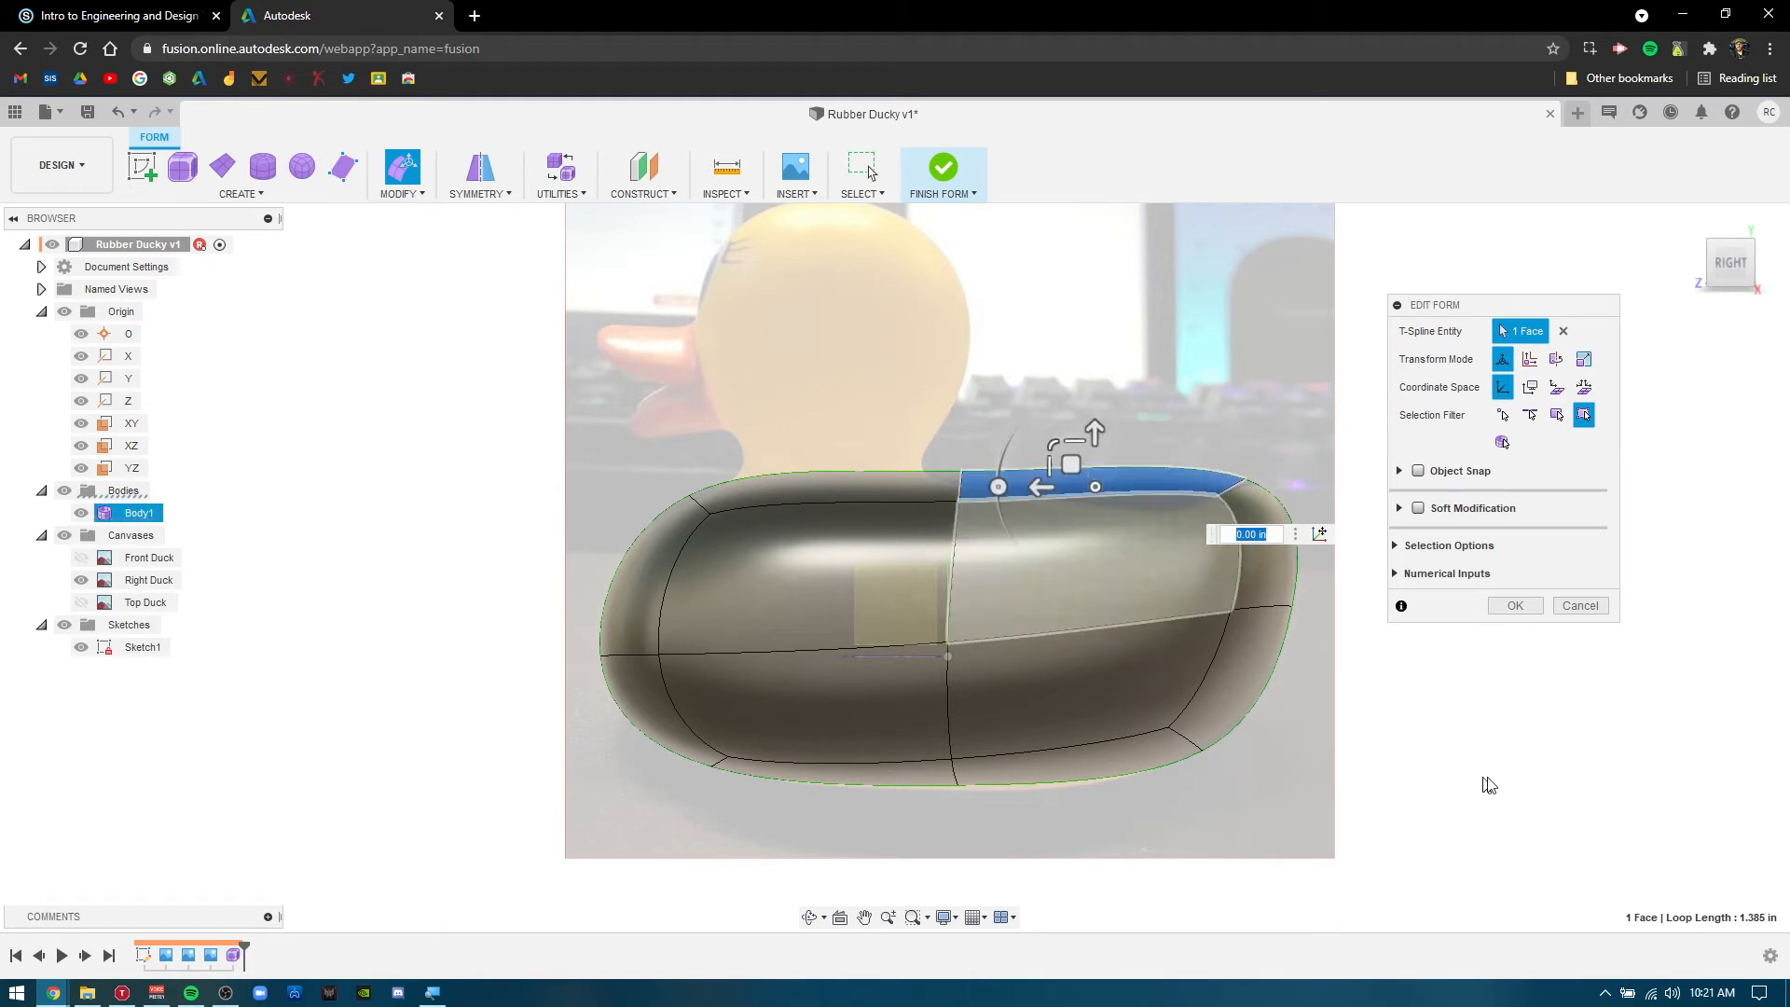
pyautogui.click(1370, 628)
pyautogui.click(1534, 608)
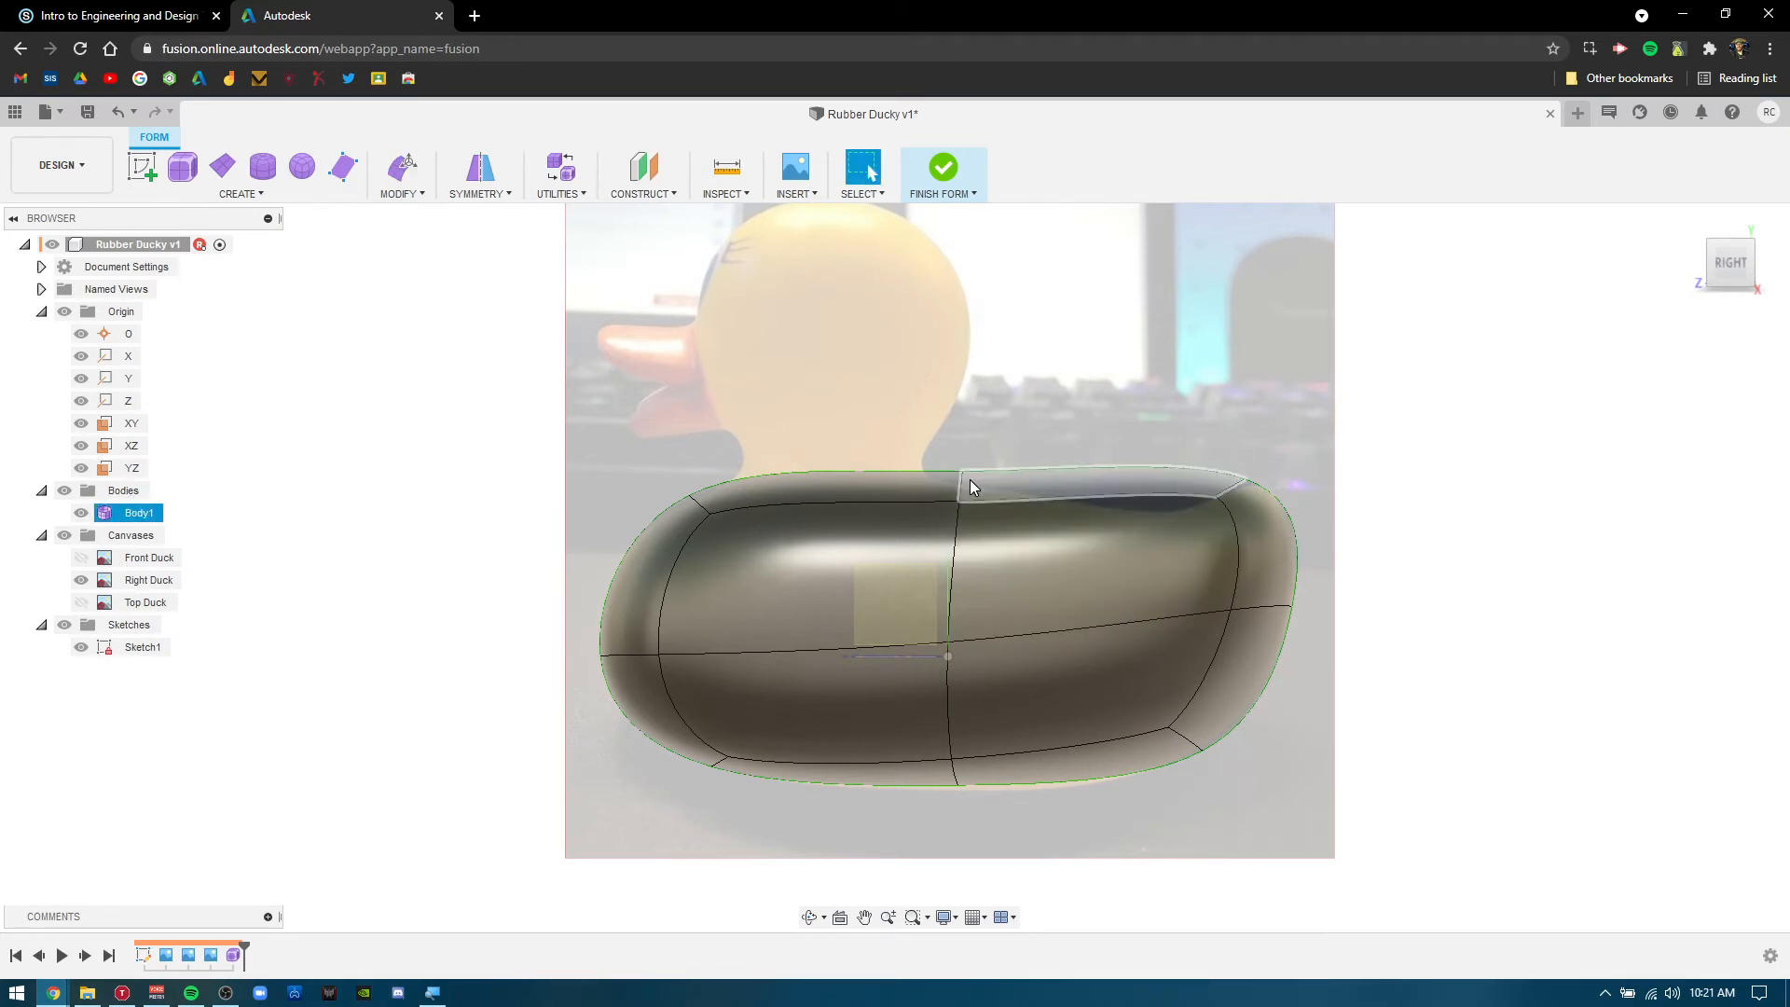
# Insert a simple single-sided edge at location -0.50 from the middle crosswise edge on the body's top, towards the tail.
pyautogui.click(402, 191)
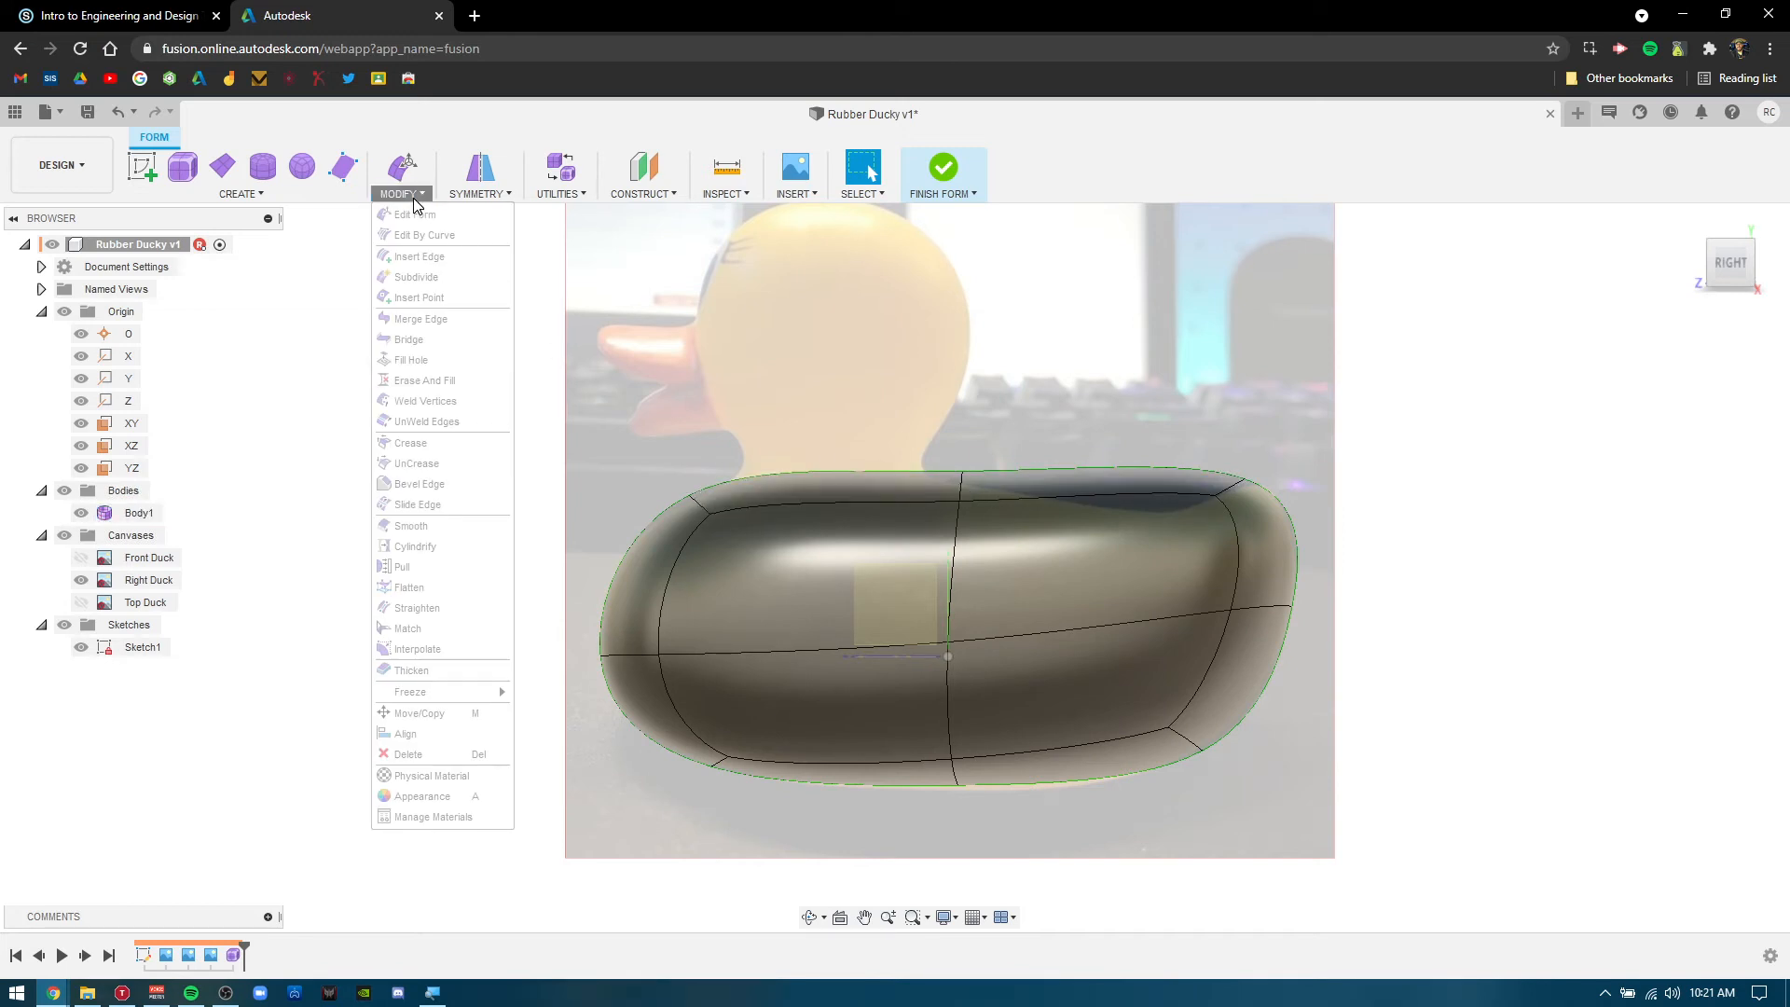
pyautogui.click(432, 257)
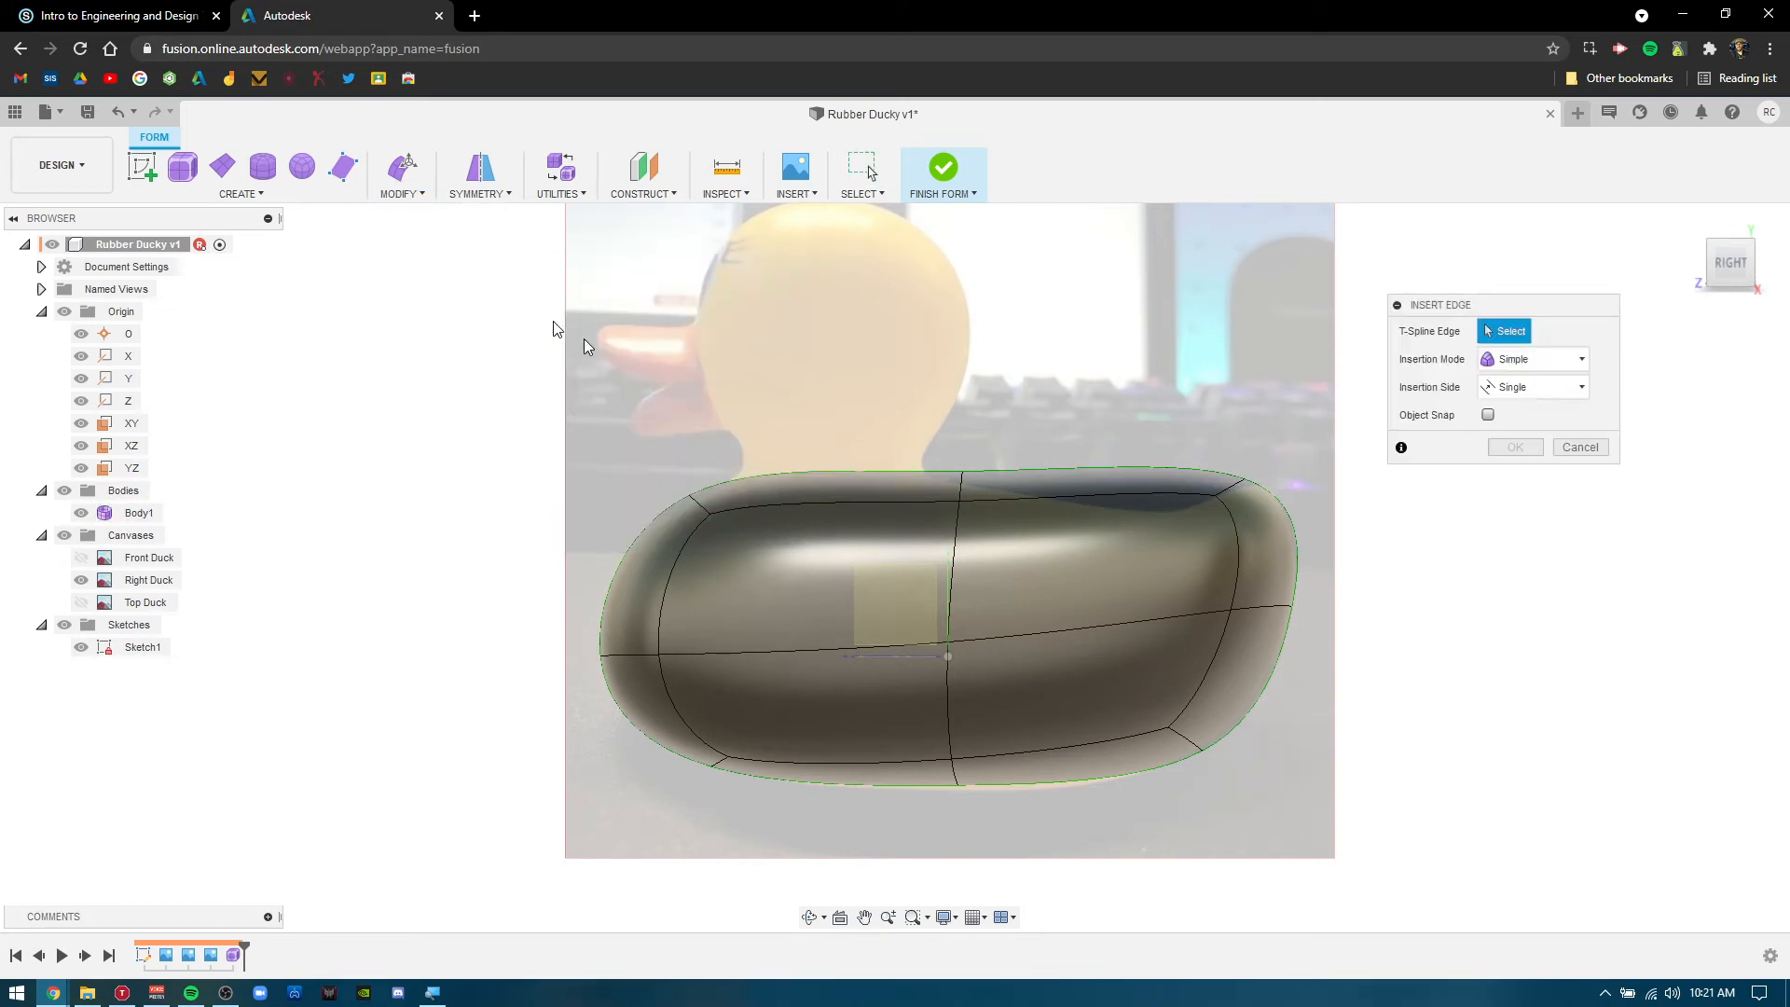
pyautogui.click(961, 486)
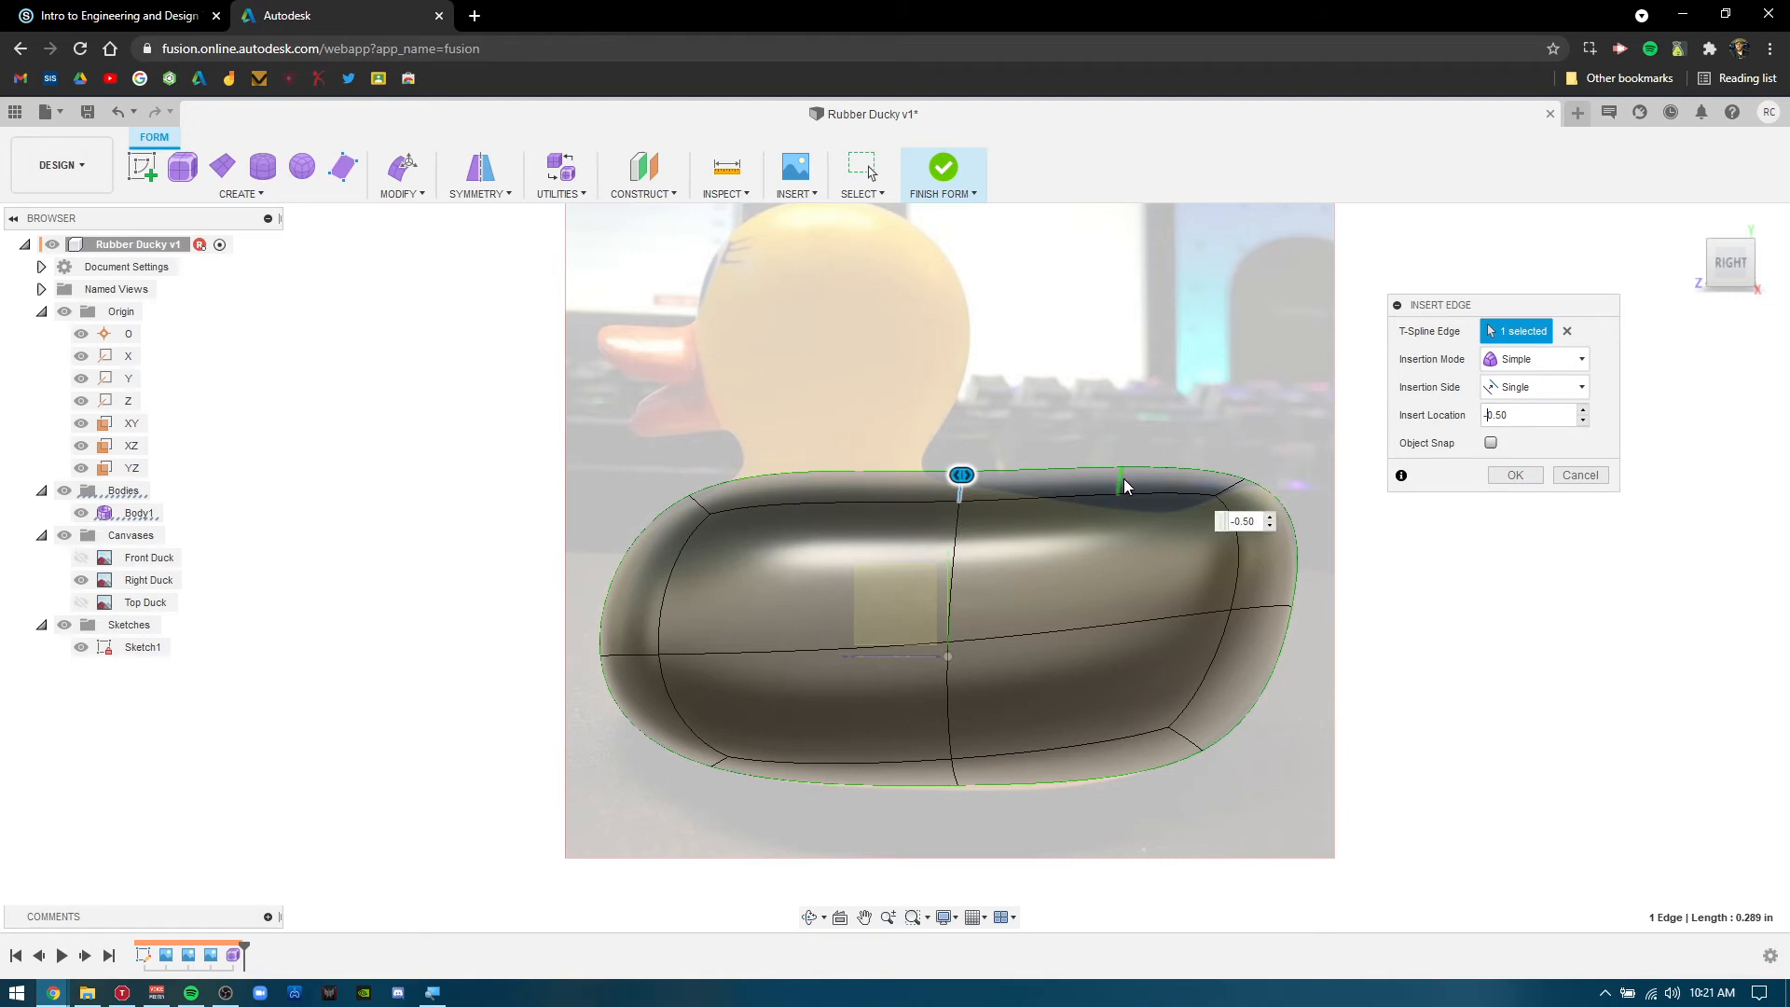
pyautogui.click(1514, 475)
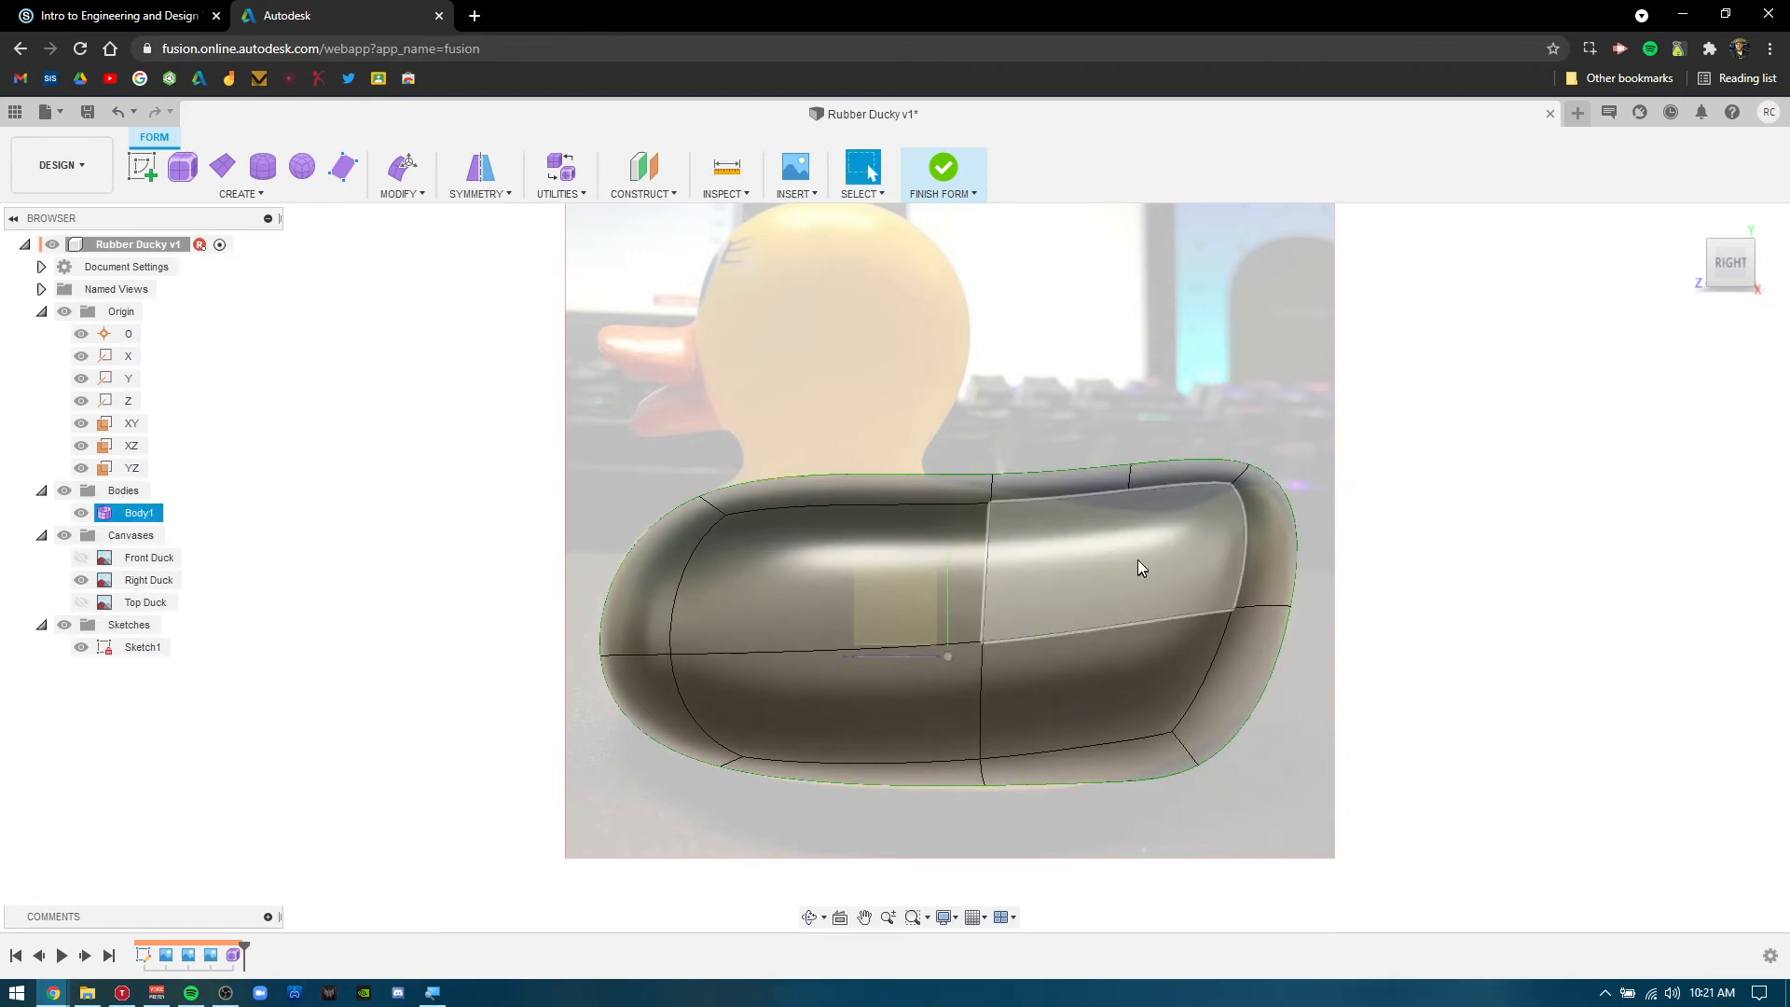
# Insert another simple single-sided edge at location 0.50 from the newest crosswise edge on the body's top, towards the tail.
pyautogui.keyDown('shift'); pyautogui.moveTo(1322, 479); pyautogui.dragTo(1300, 515, button='middle'); pyautogui.keyUp('shift')
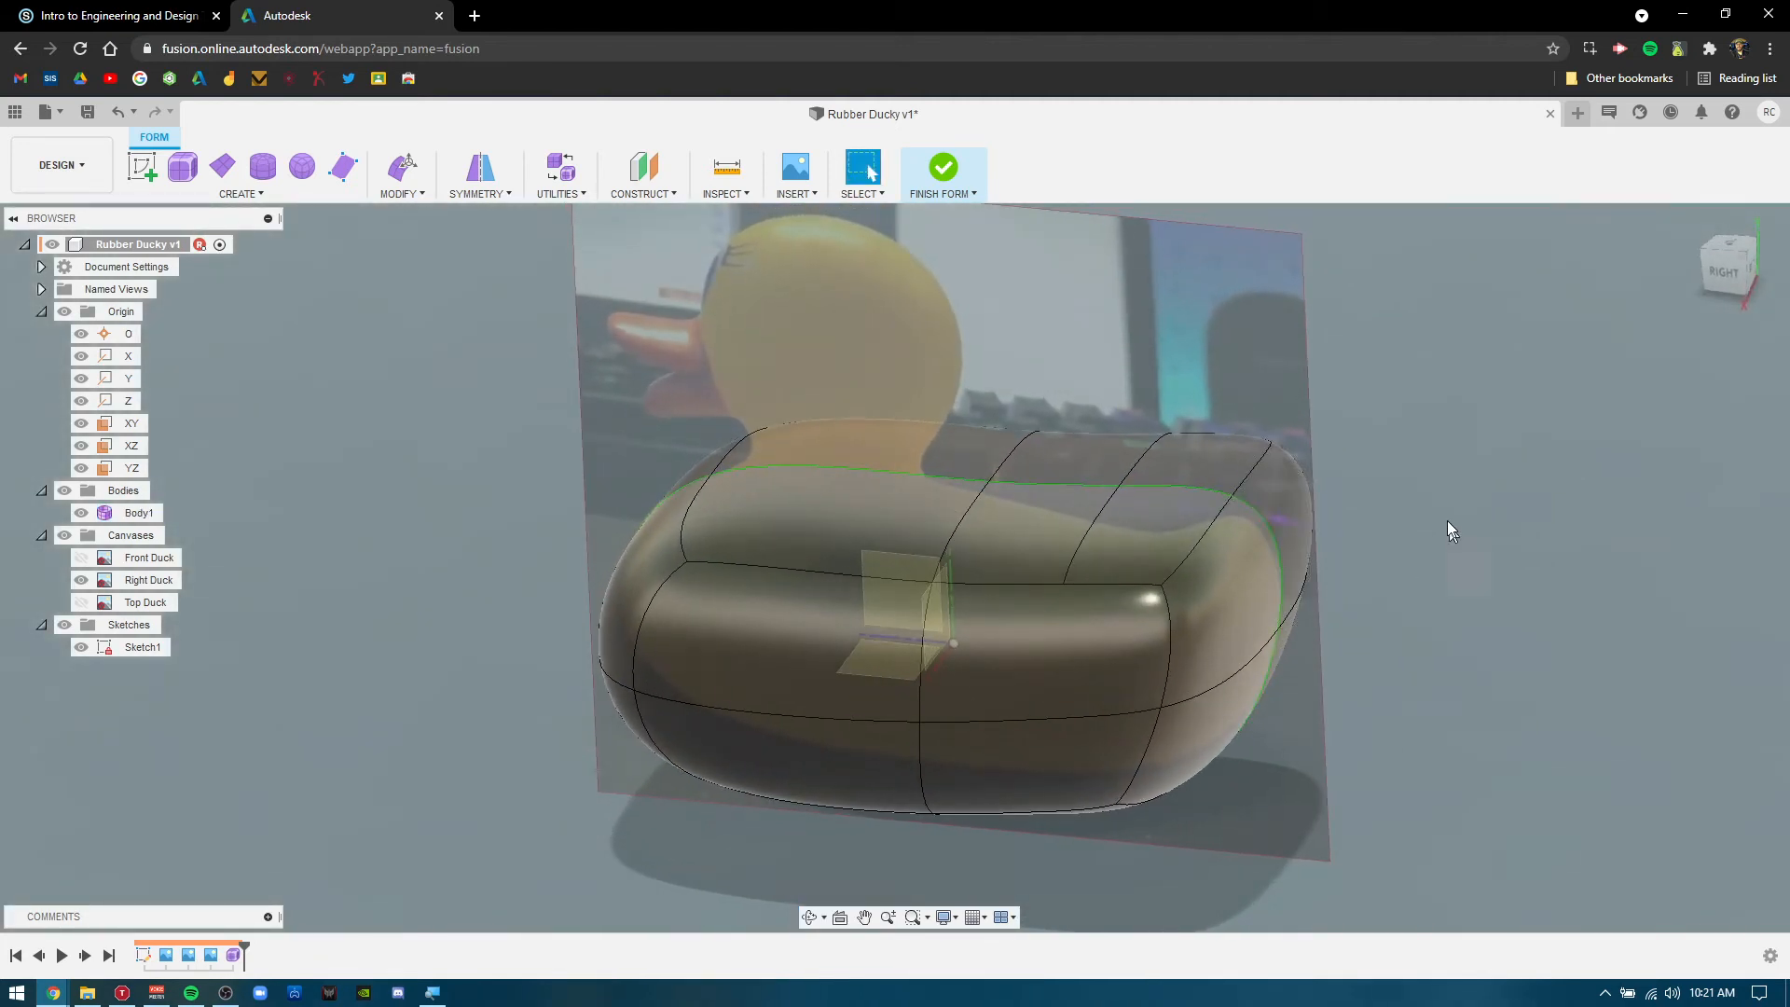
pyautogui.click(417, 194)
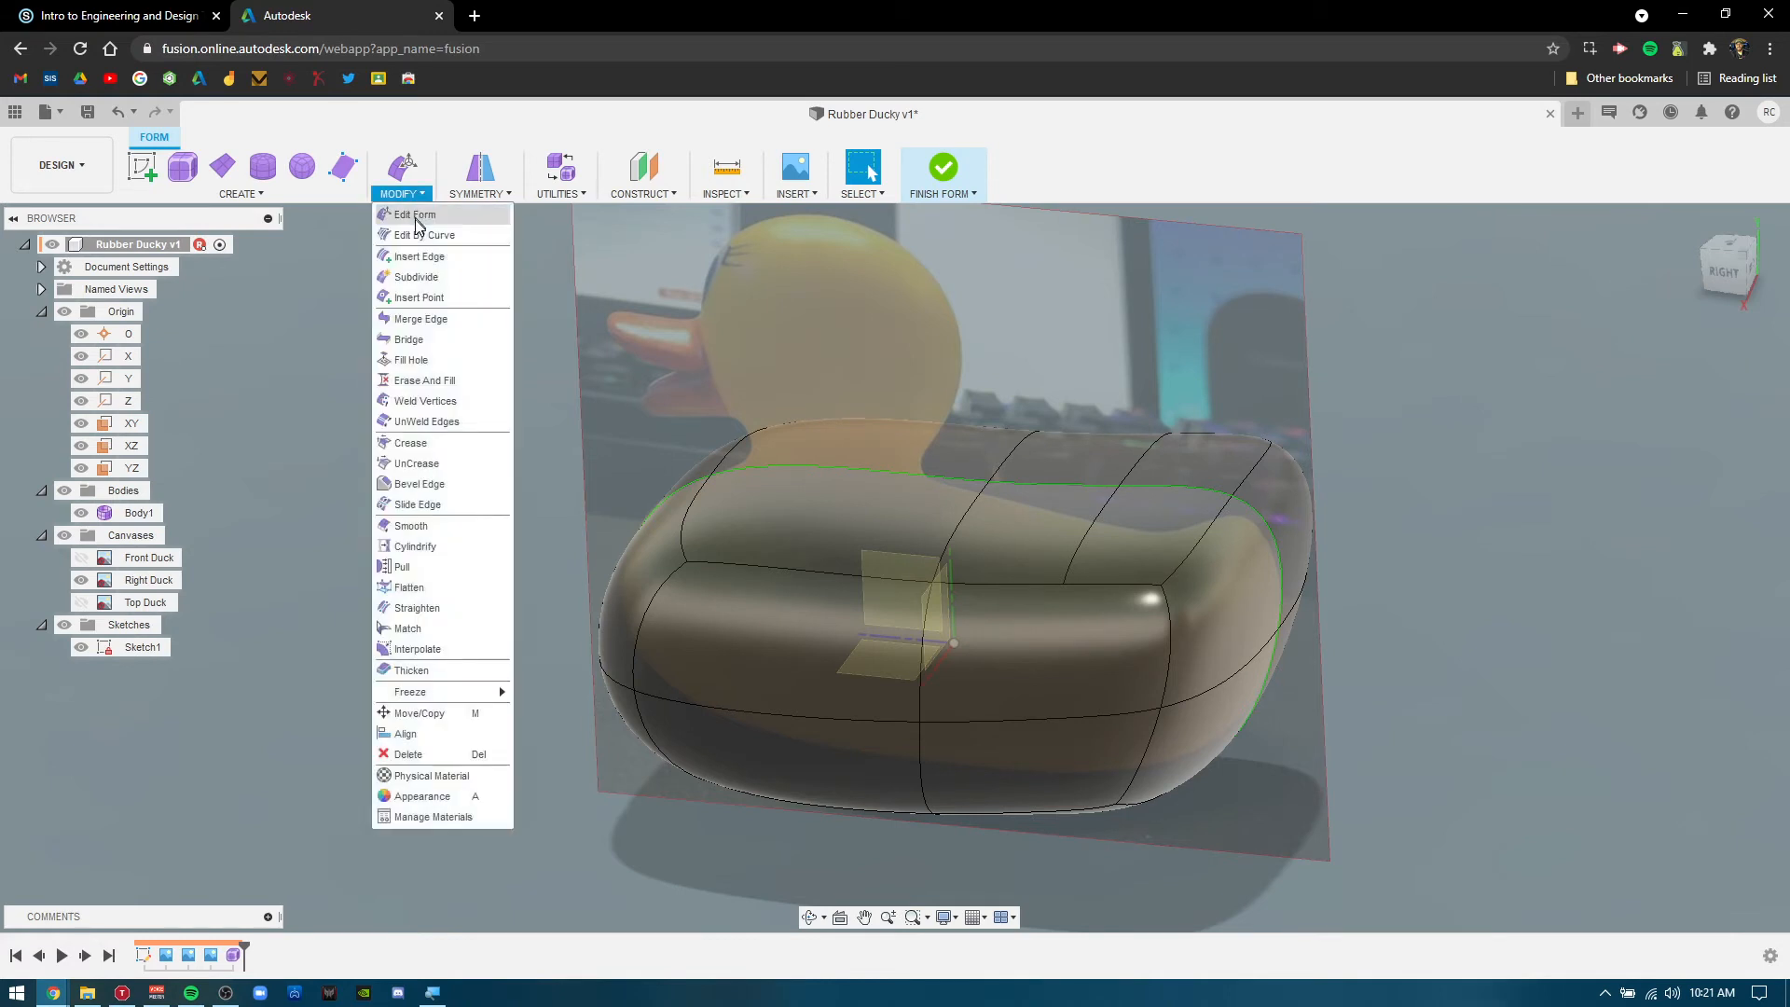
pyautogui.click(419, 256)
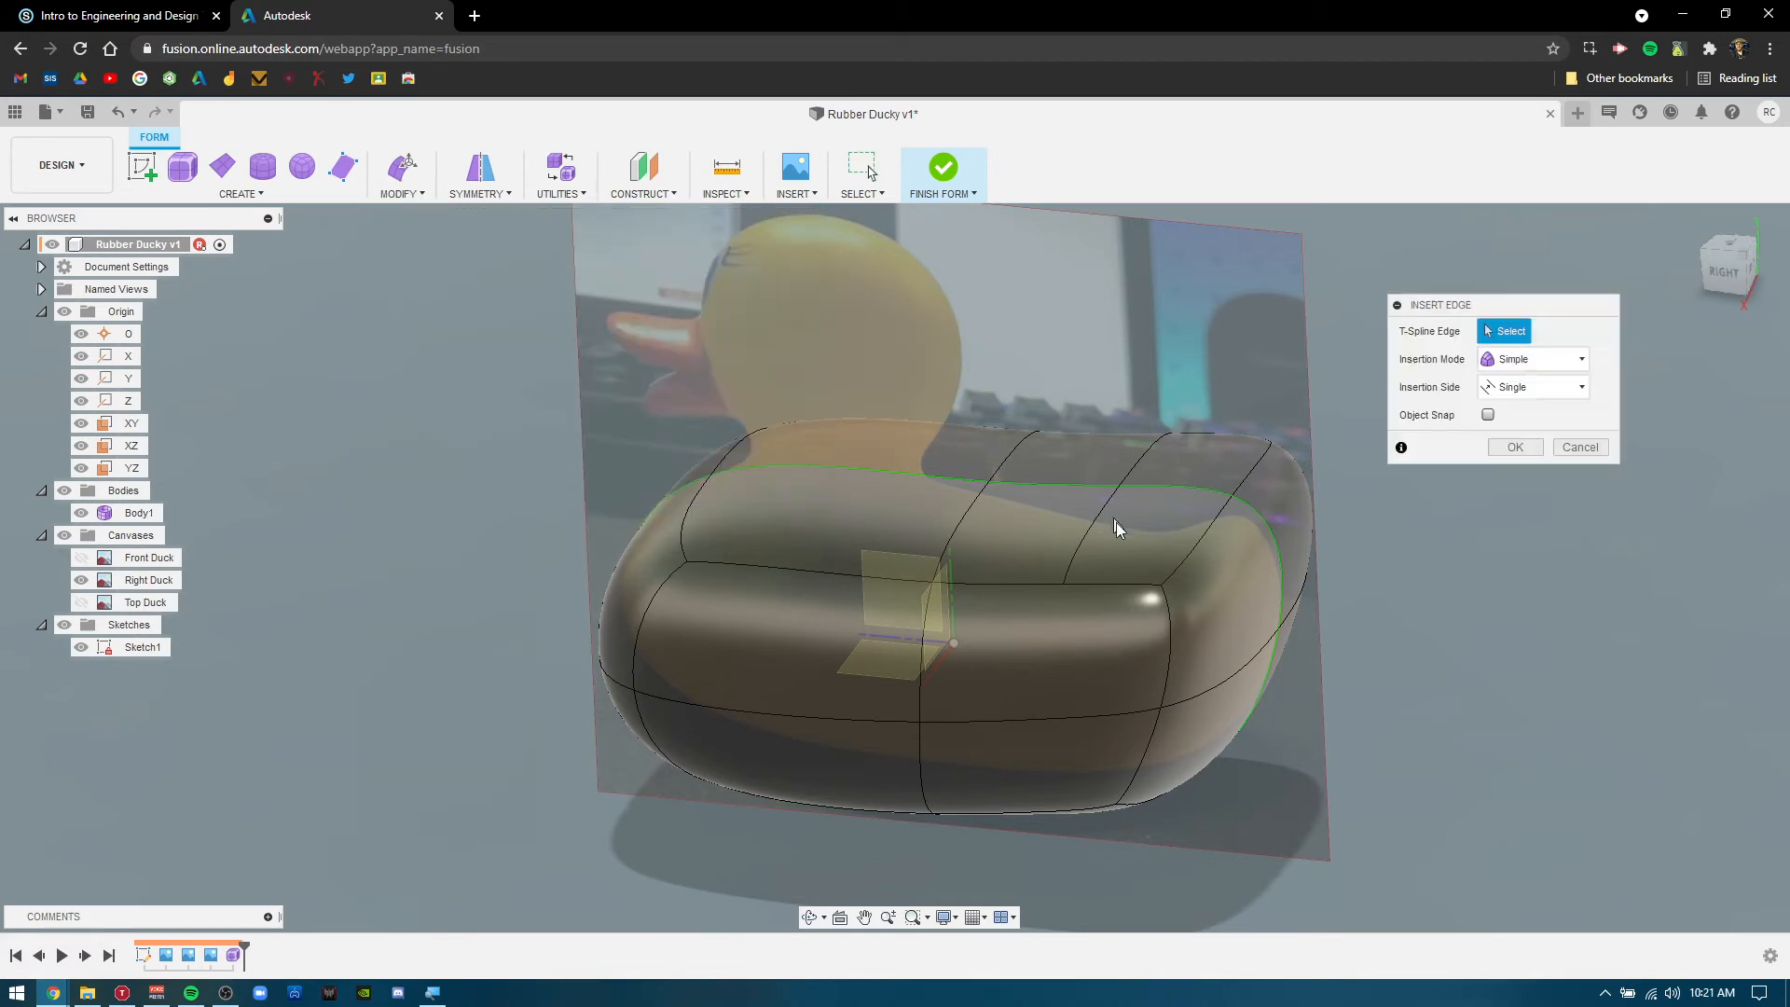
pyautogui.click(1097, 518)
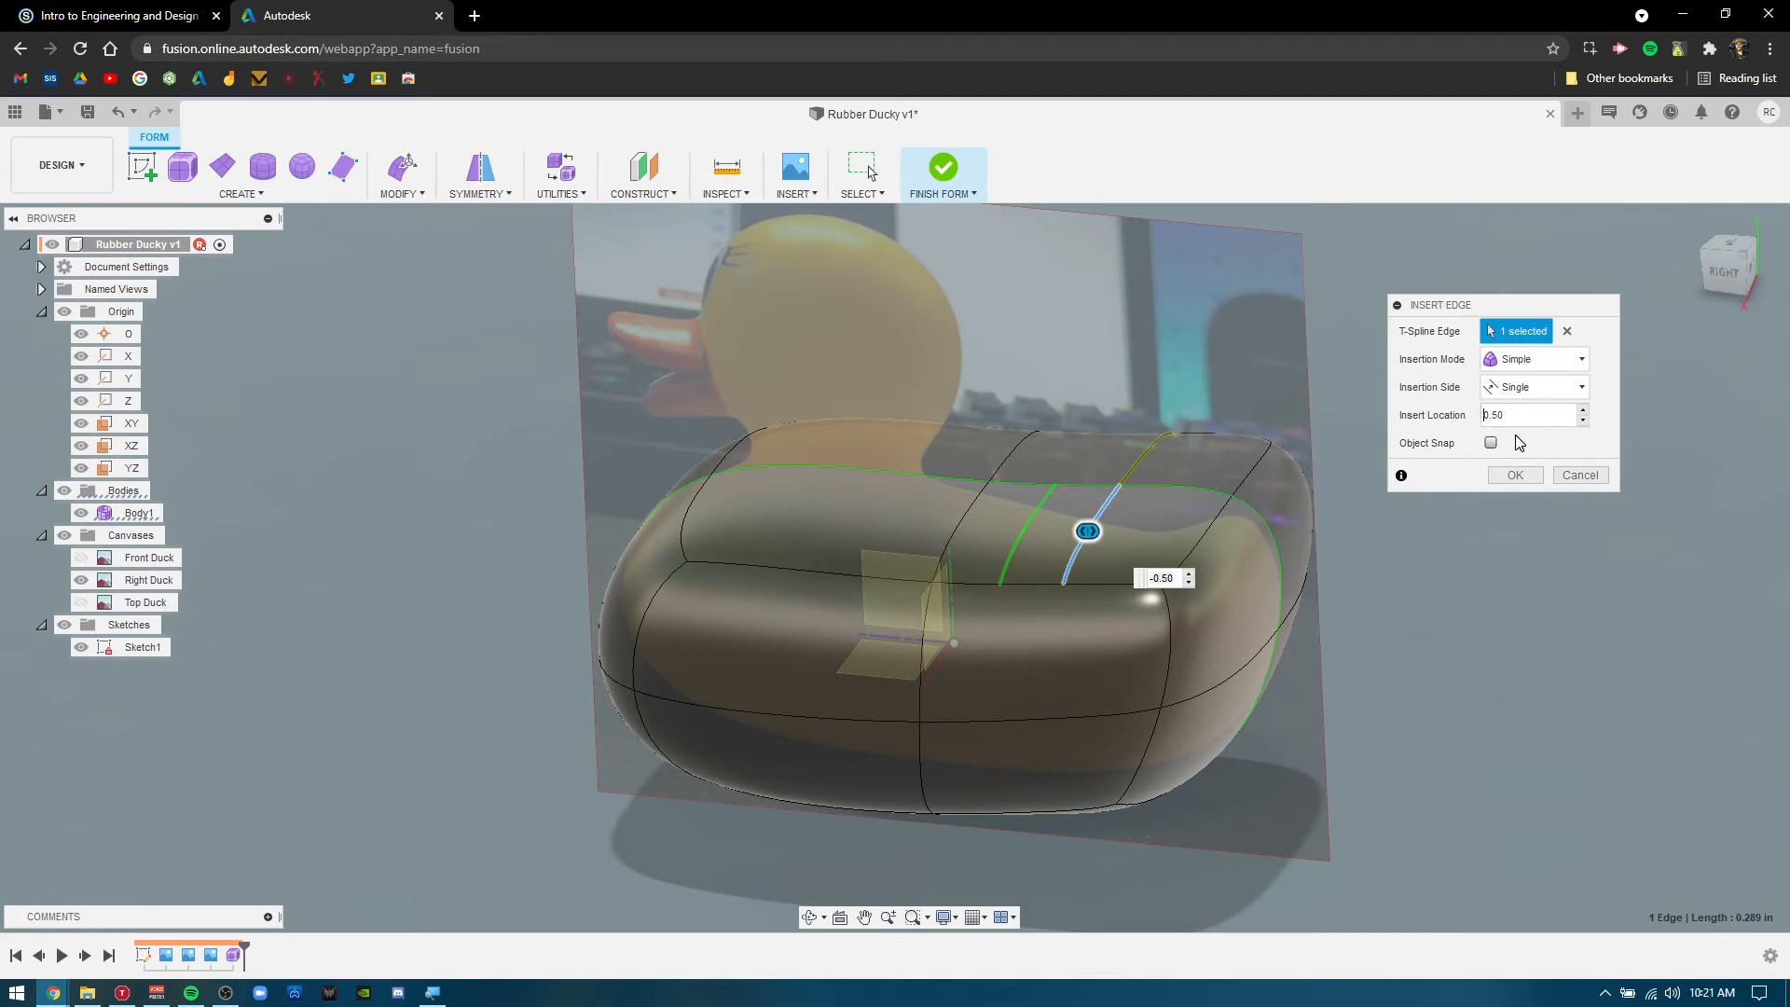
pyautogui.click(1515, 474)
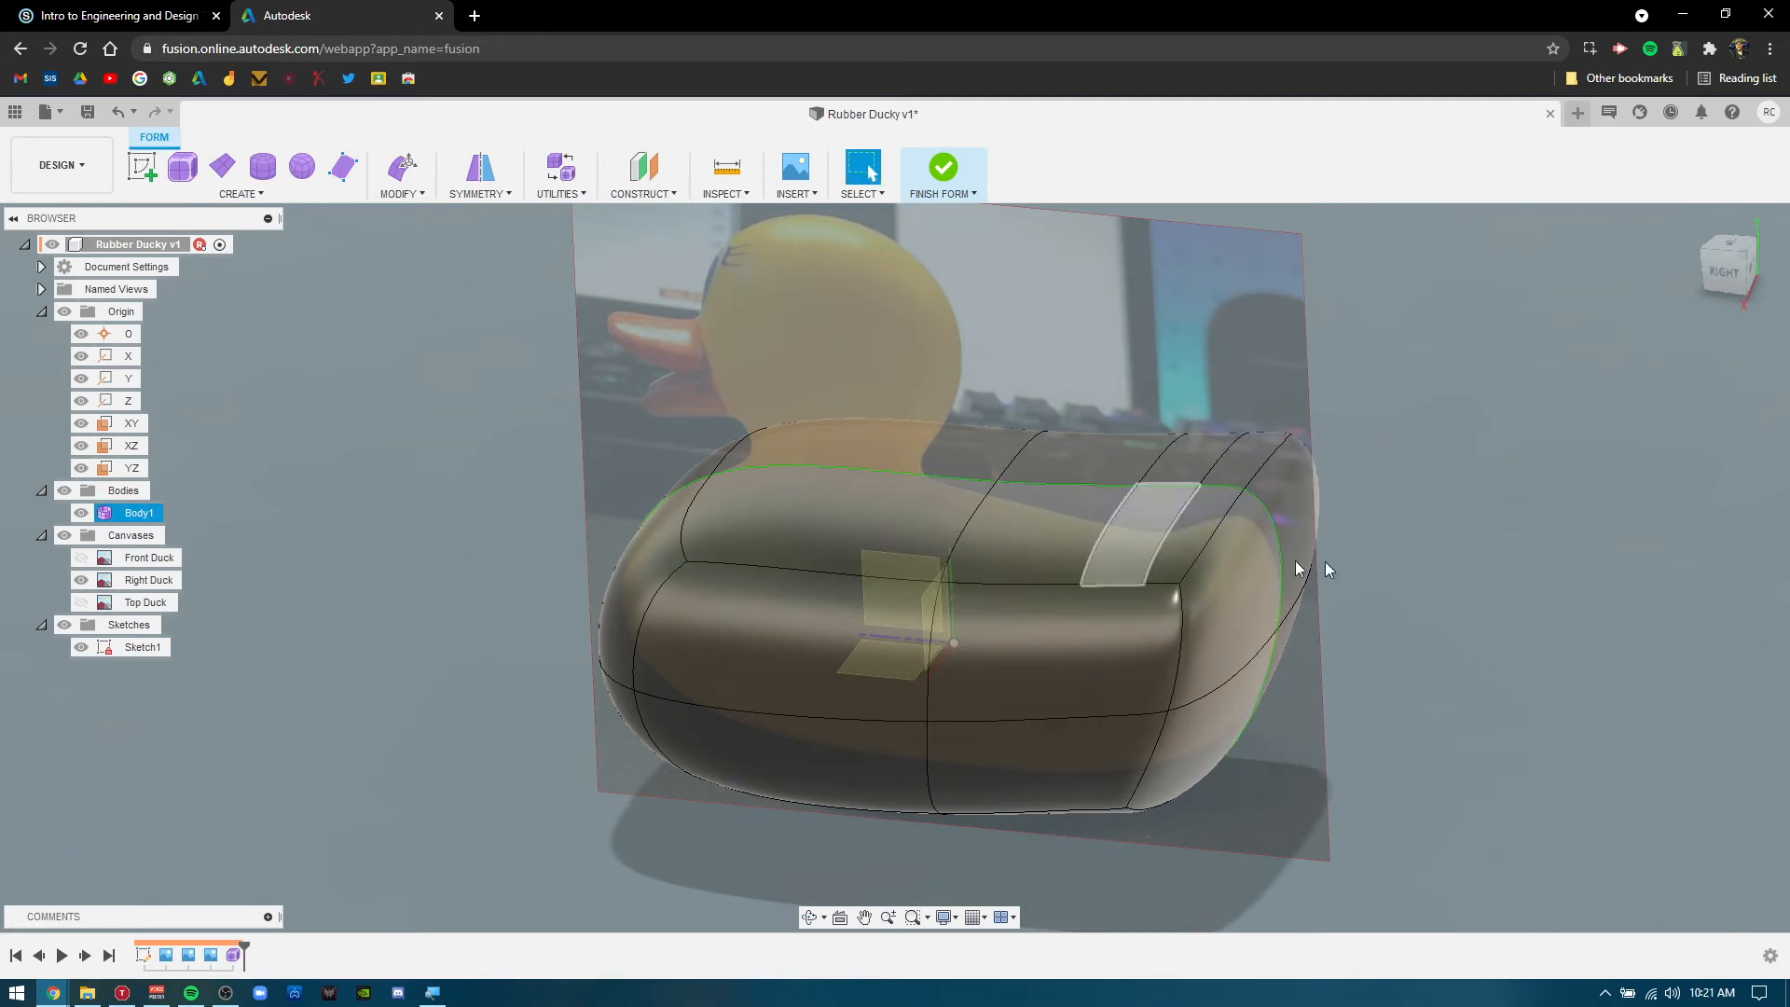
# Rotate the top face between the two inserted edges 45 degrees and shift it by about -0.031 in and -0.015 in to form the tail's upward curve.
pyautogui.keyDown('shift'); pyautogui.moveTo(1363, 498); pyautogui.dragTo(1580, 347, button='middle'); pyautogui.keyUp('shift')
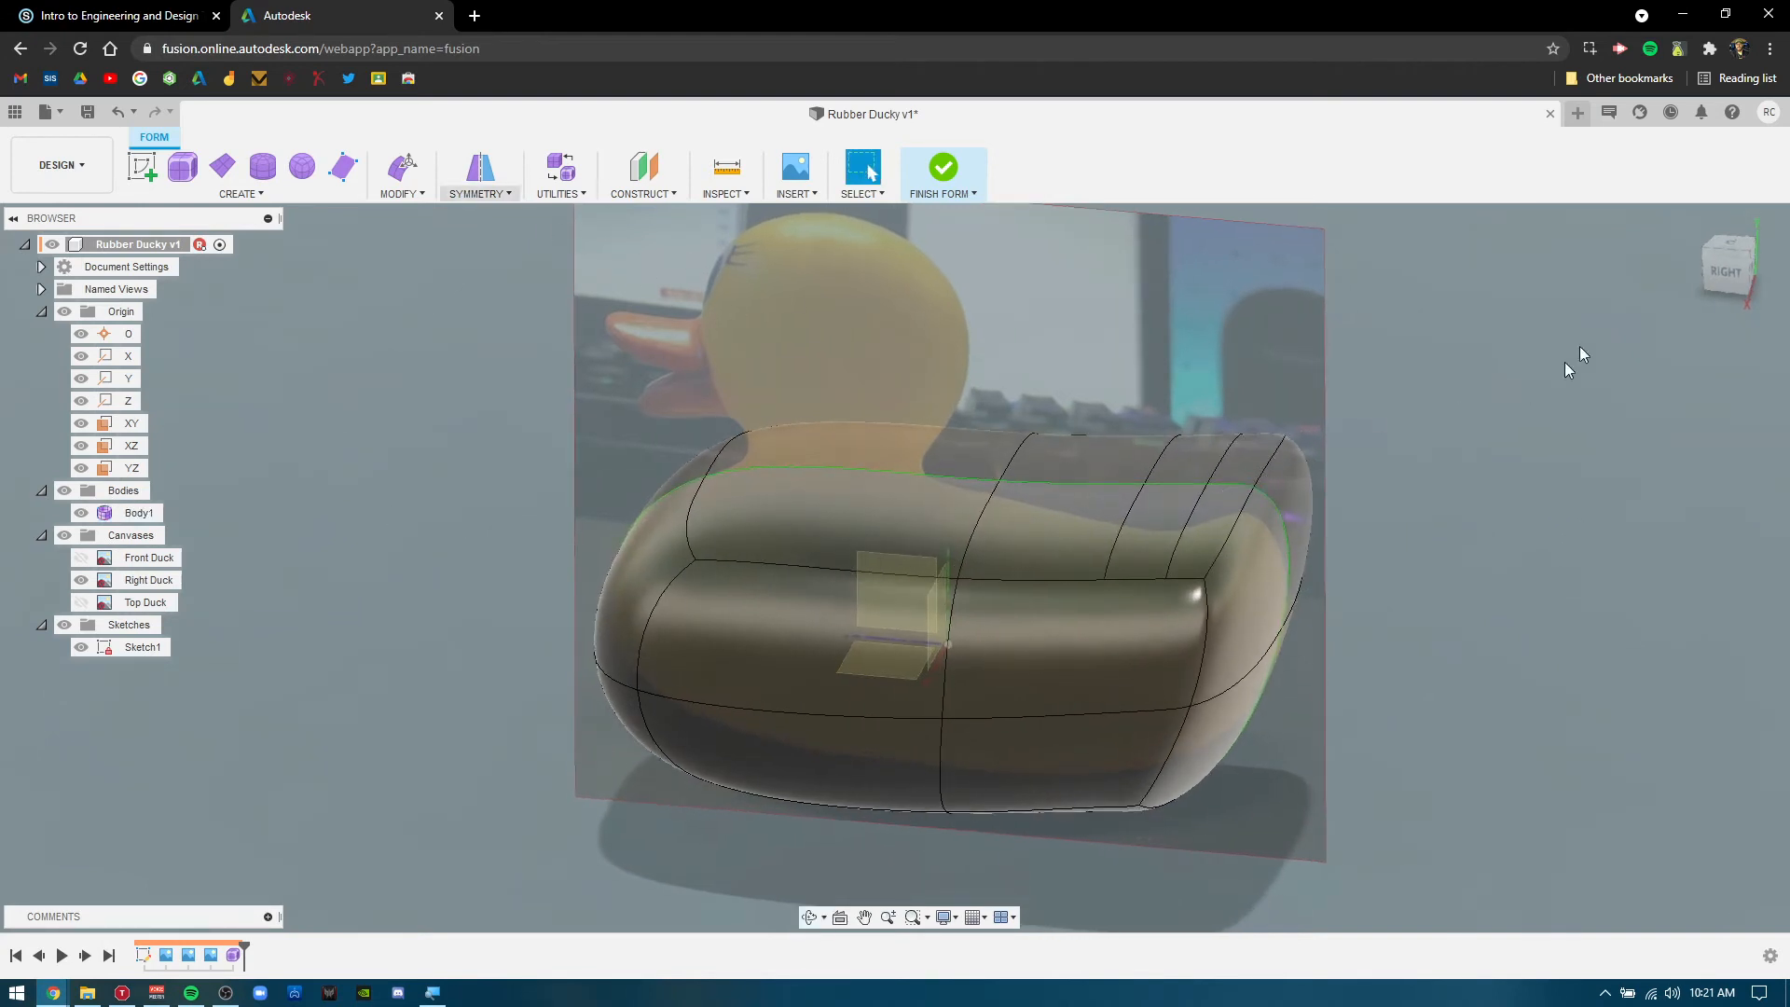
pyautogui.click(1715, 272)
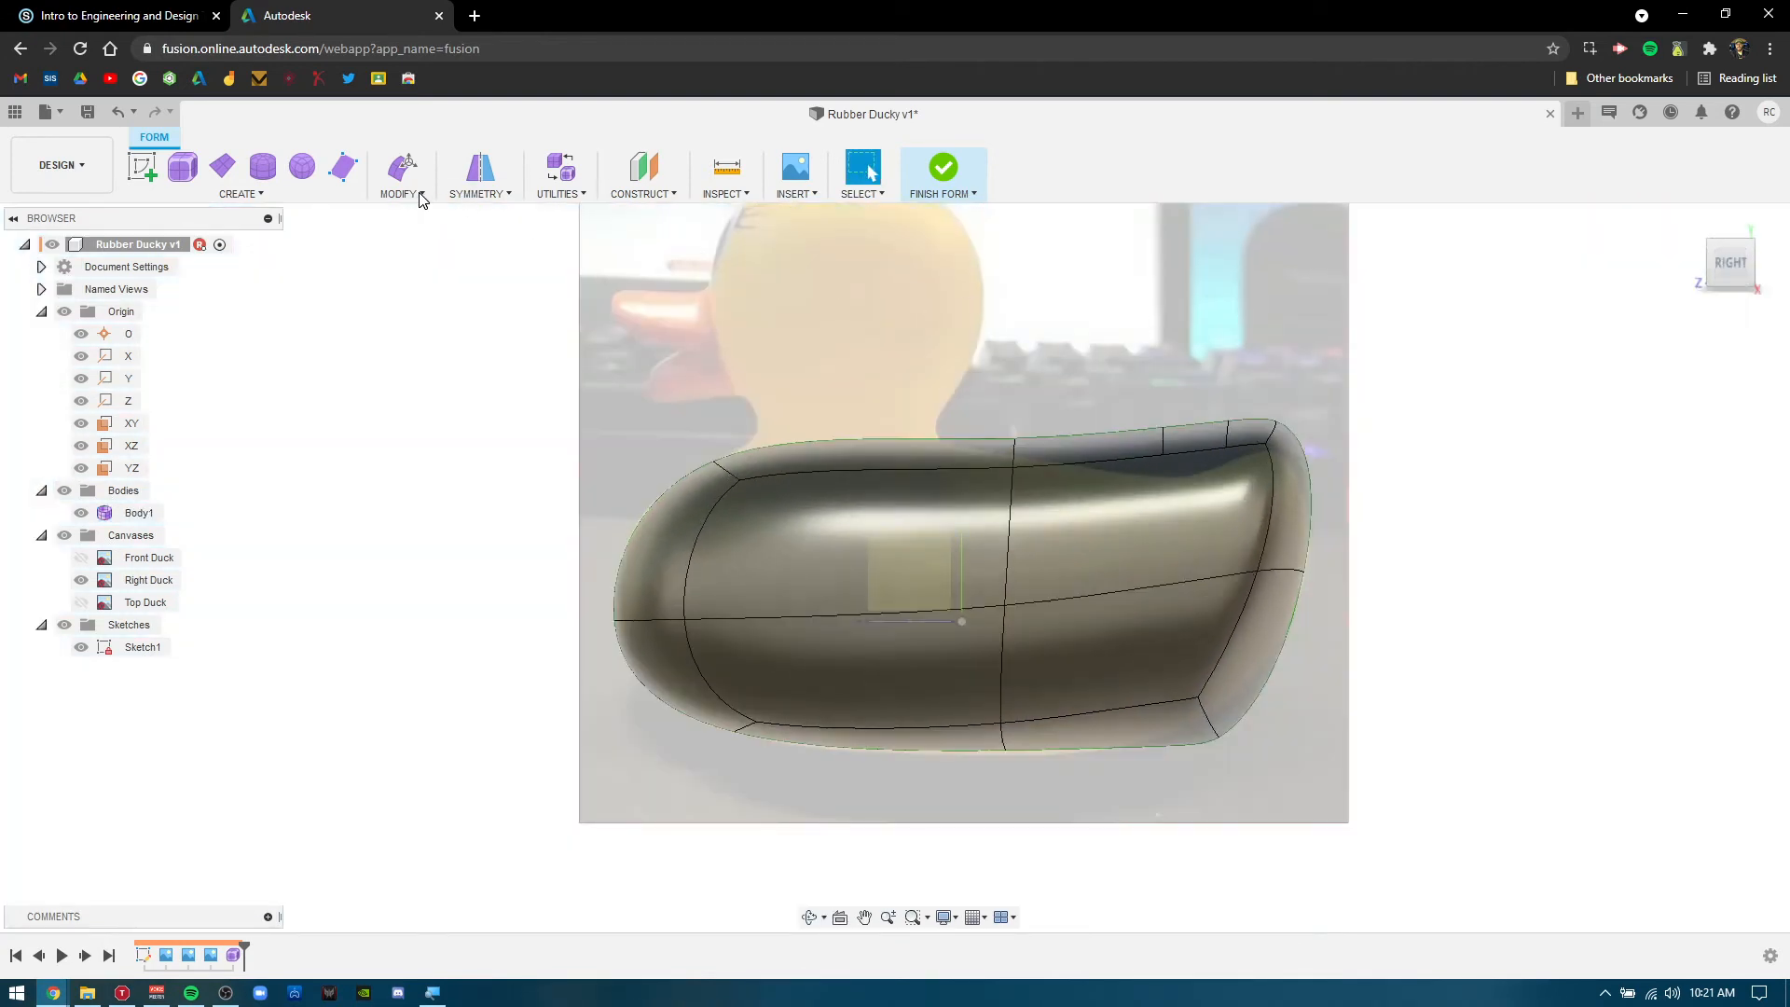
pyautogui.click(391, 171)
pyautogui.scroll(5, 1244, 438)
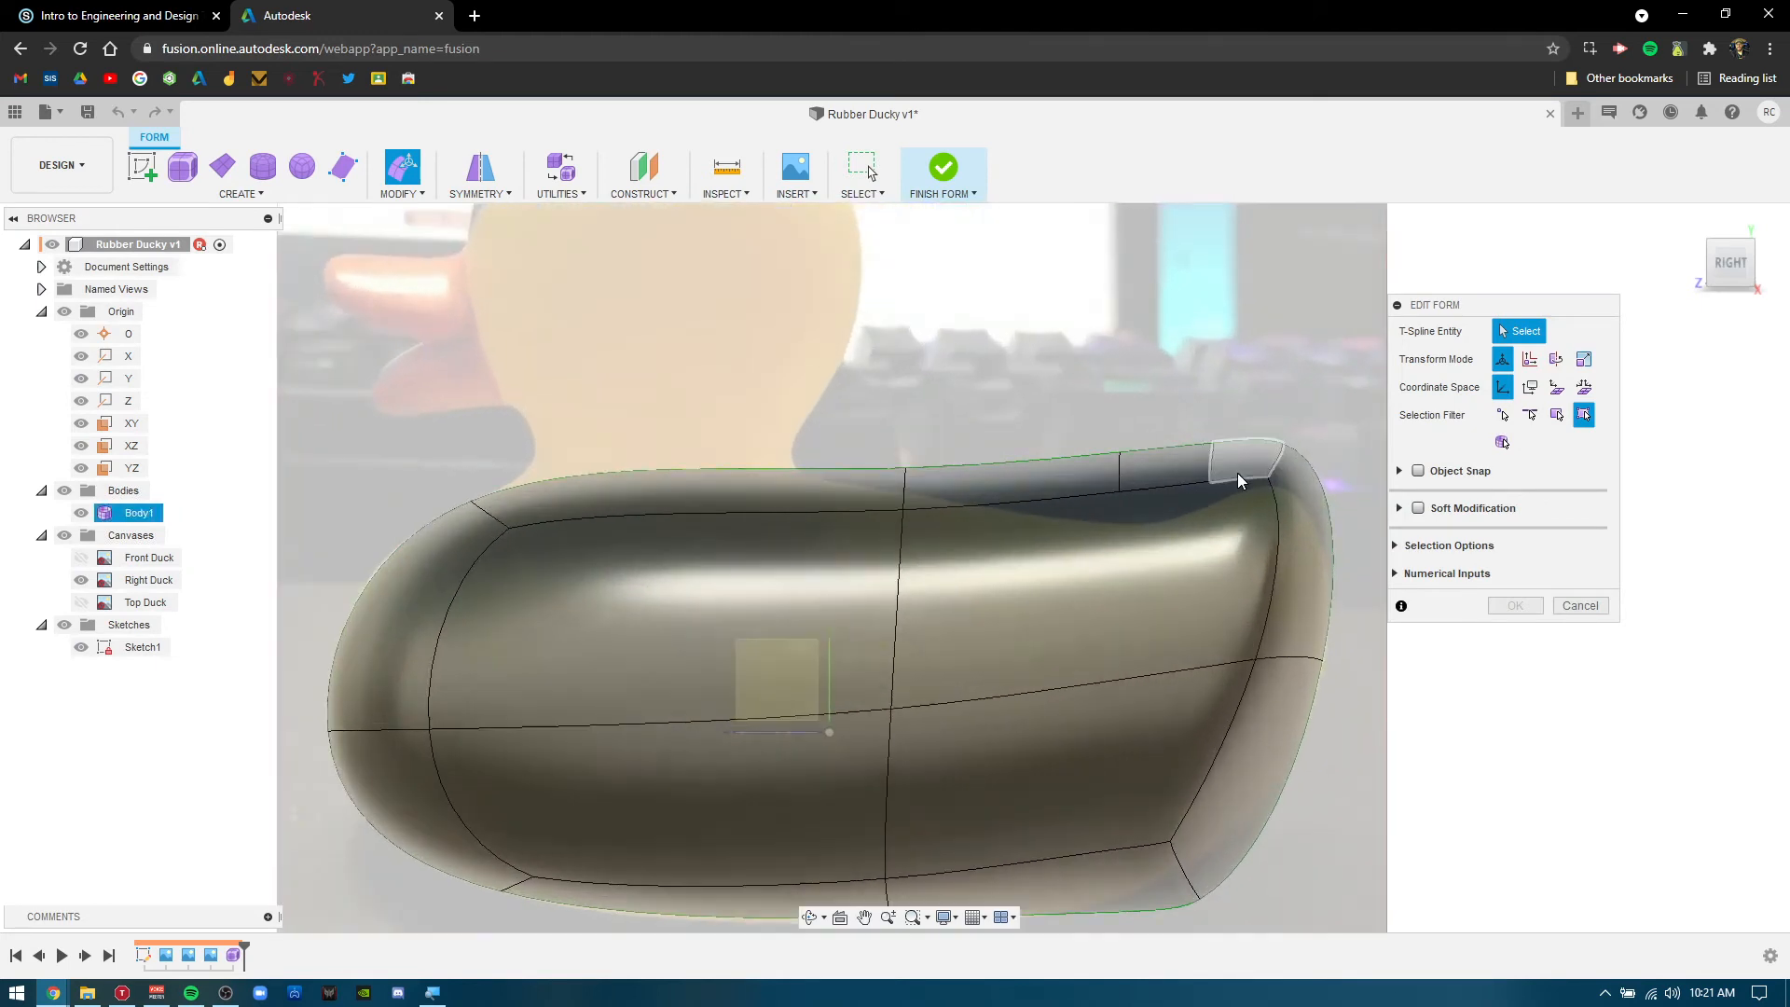
pyautogui.click(1242, 459)
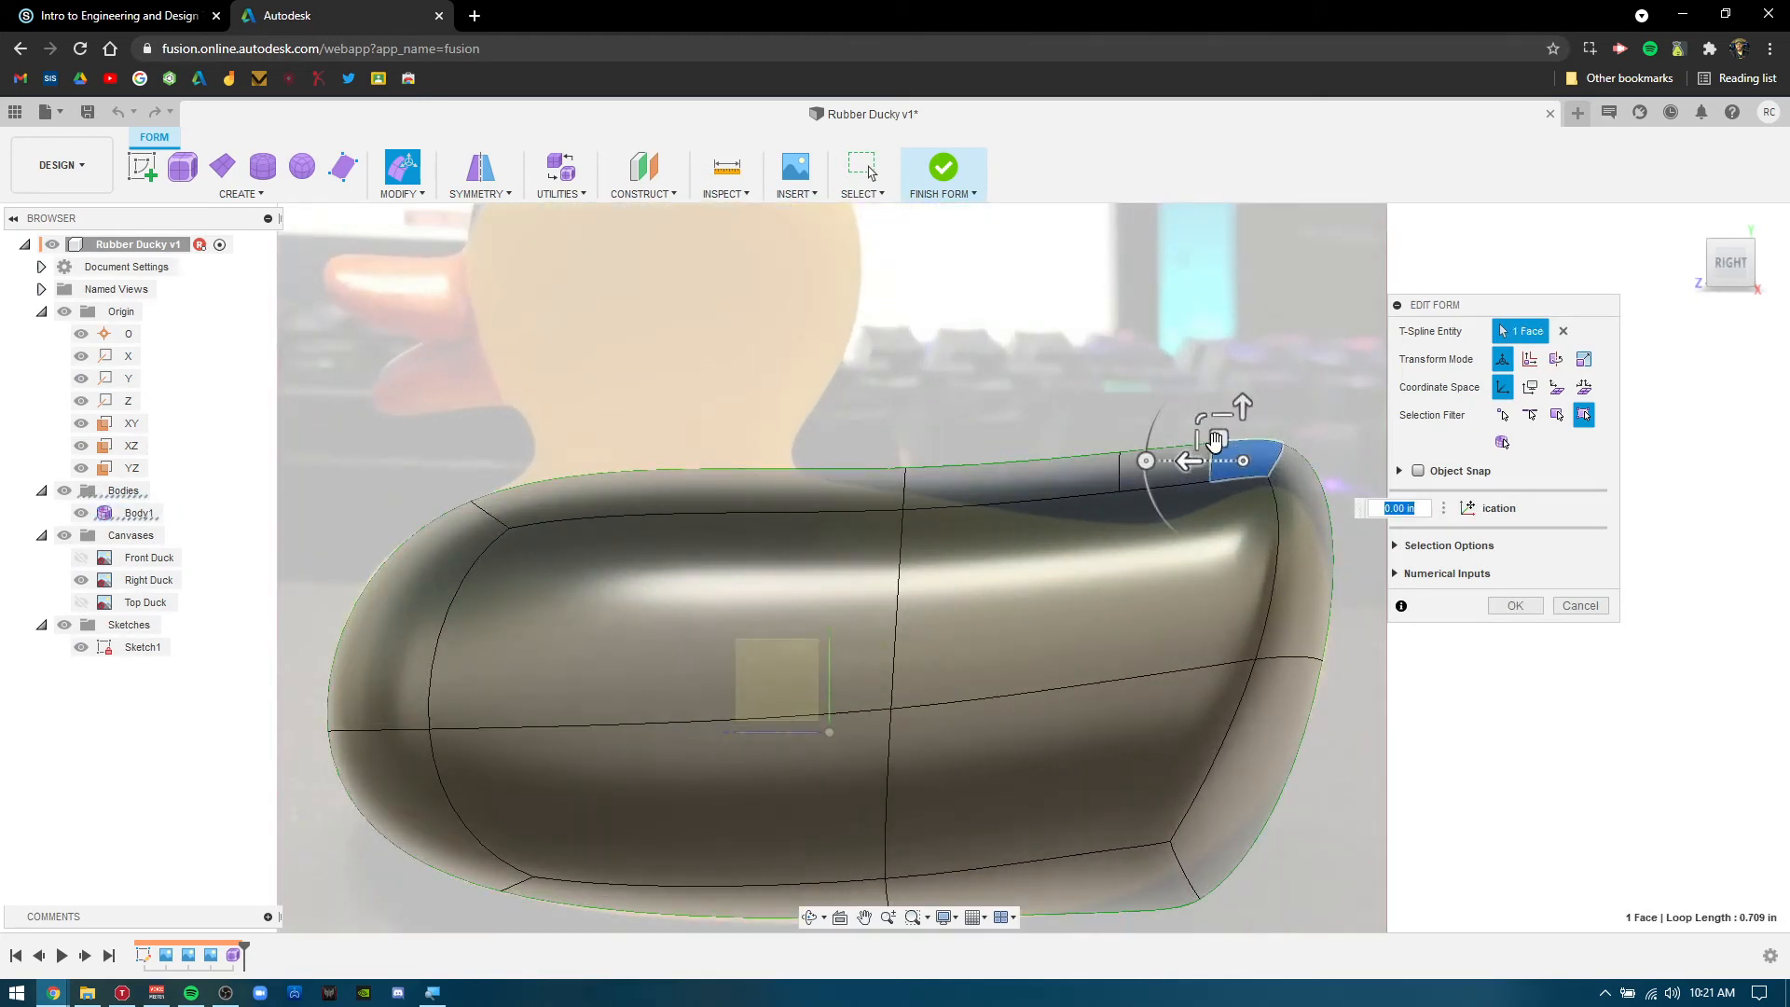
pyautogui.moveTo(1212, 446); pyautogui.dragTo(1094, 571)
pyautogui.click(1154, 481)
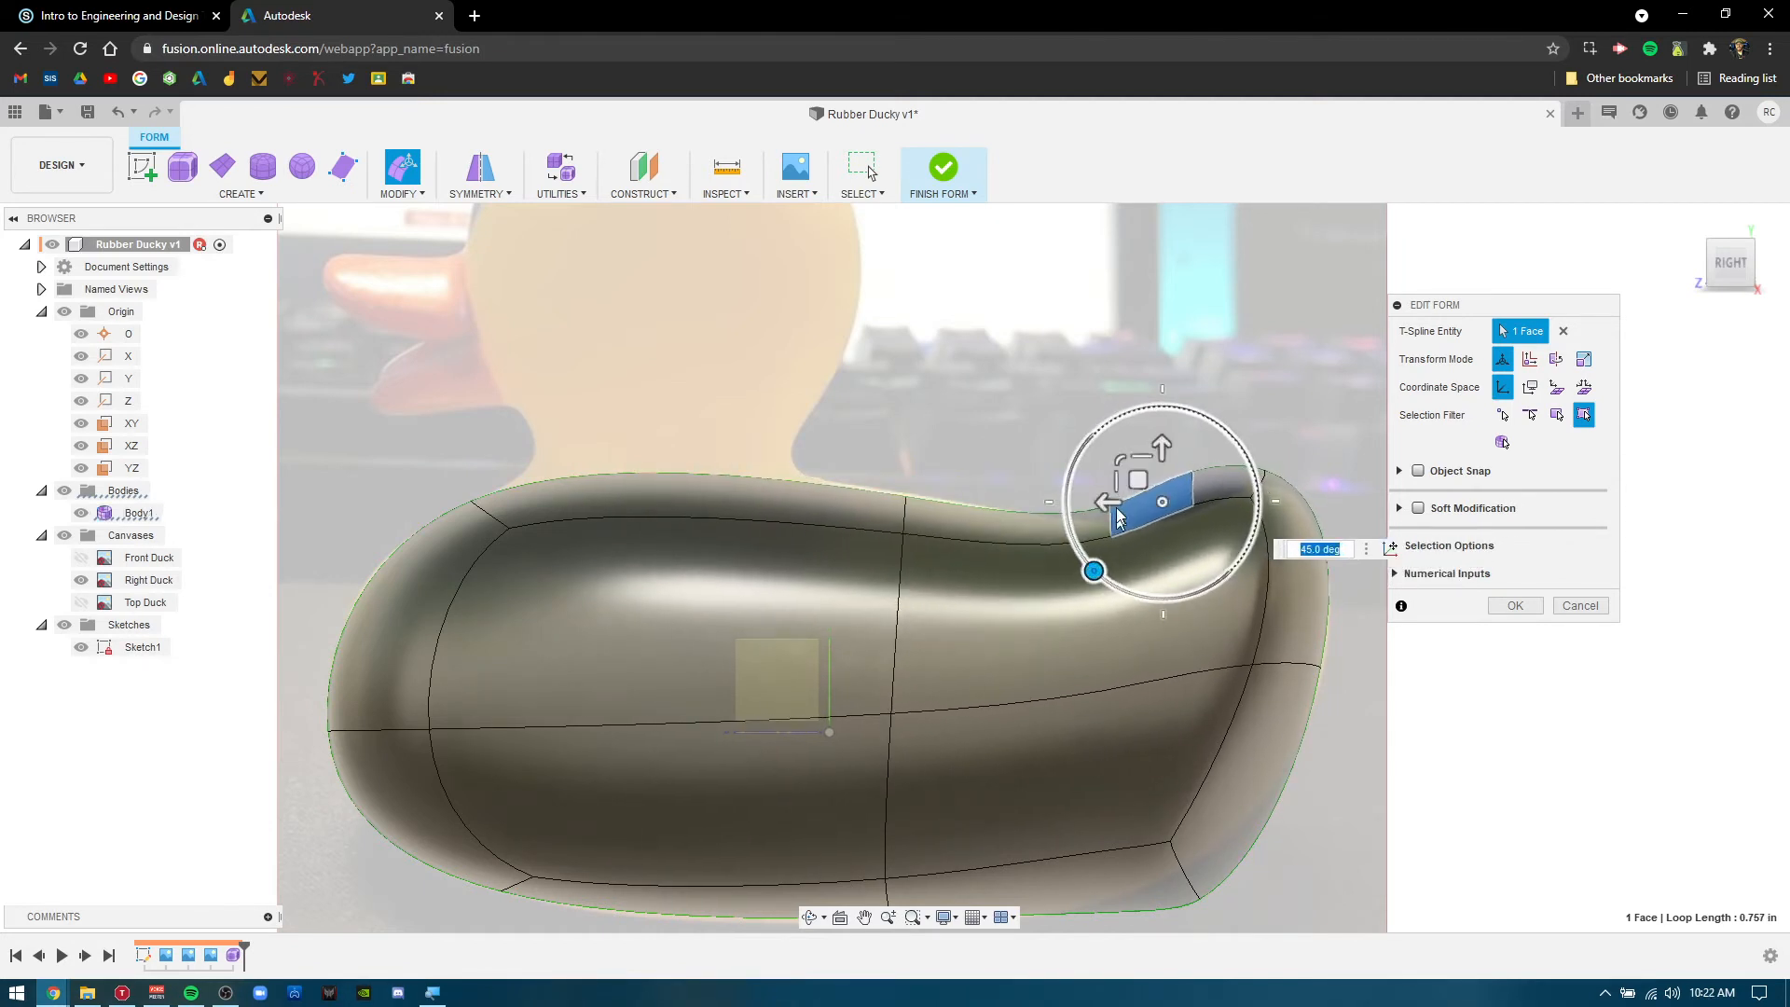
pyautogui.moveTo(1156, 503)
pyautogui.mouseDown()
pyautogui.moveTo(1150, 487)
pyautogui.moveTo(1151, 508)
pyautogui.mouseUp()
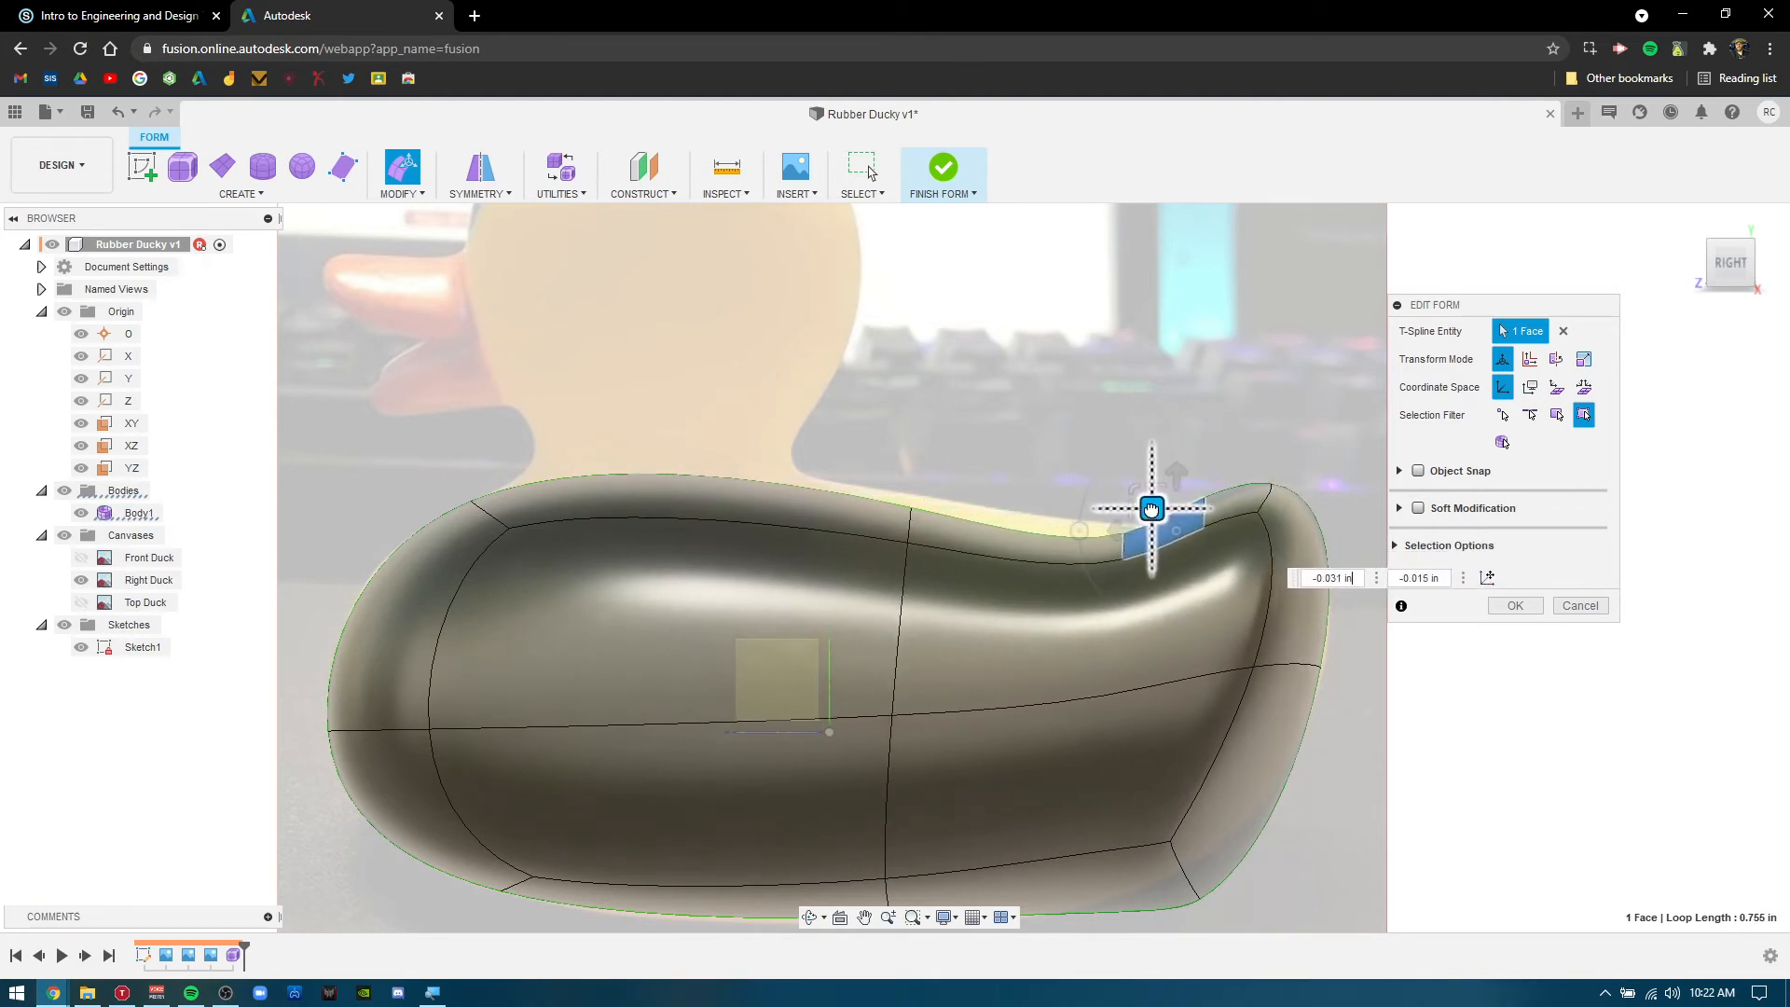
# Raise the top face just ahead of the tail curve by 0.02 in to match the duck's back and finish the form edit.
pyautogui.click(1079, 523)
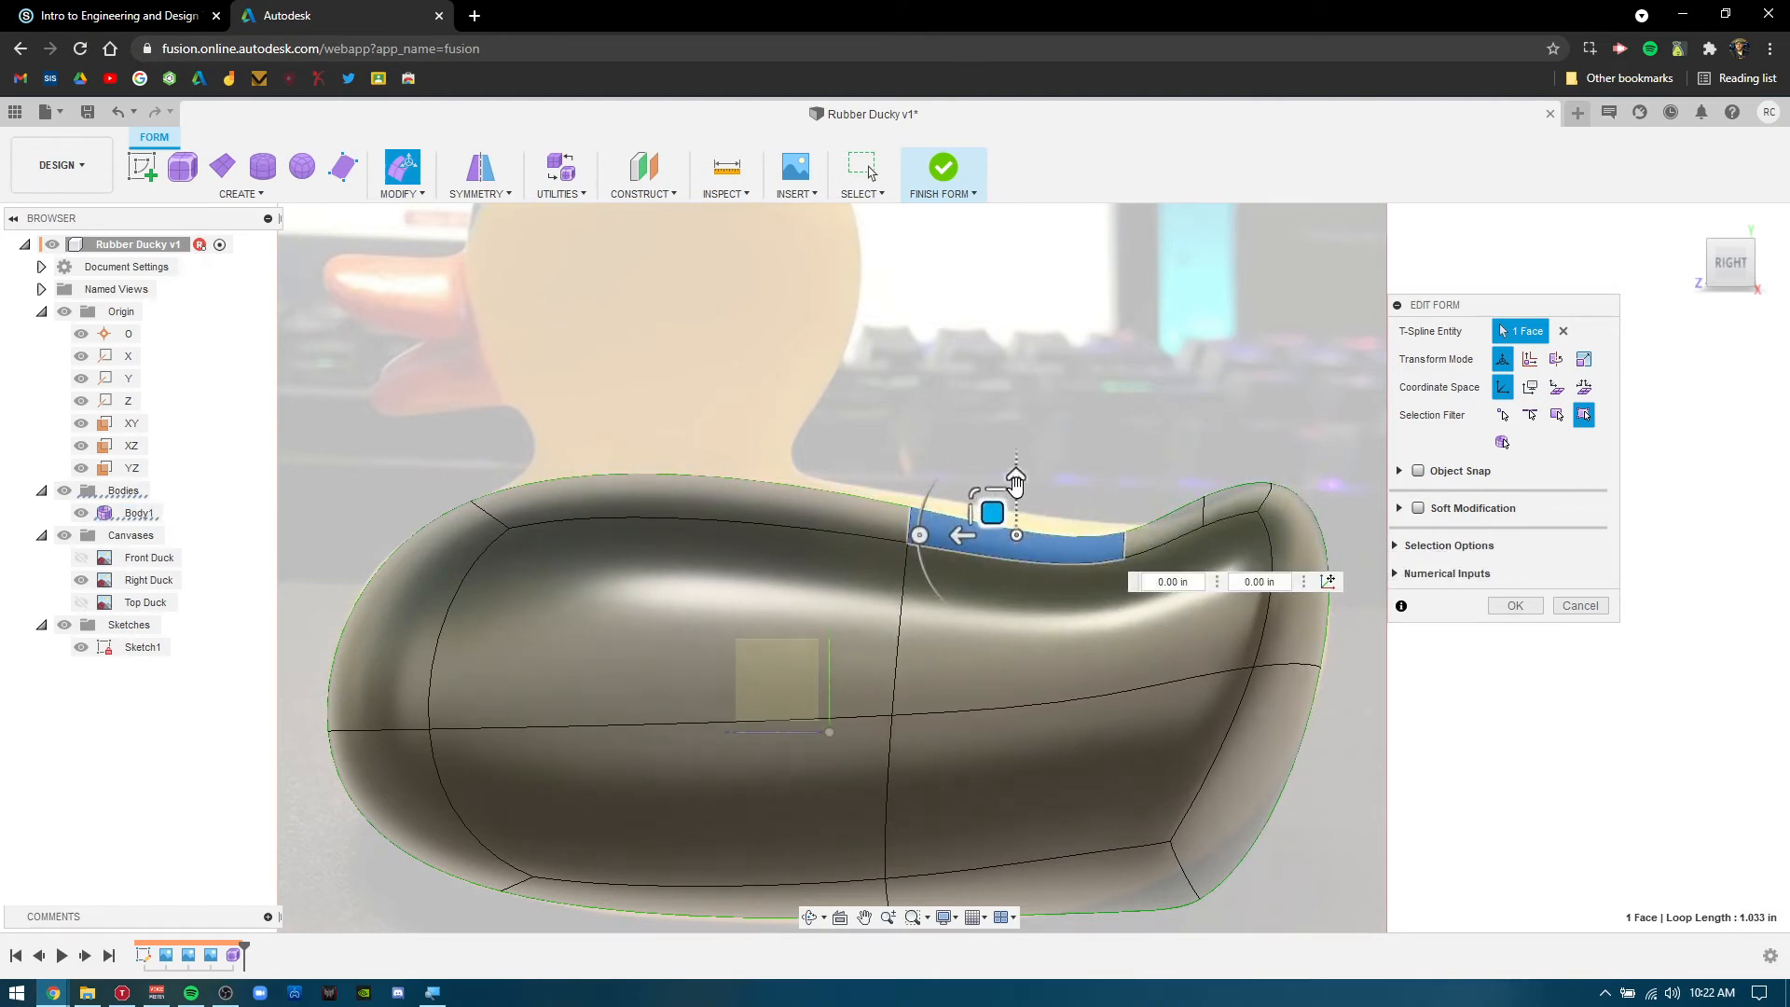
pyautogui.moveTo(1016, 482); pyautogui.dragTo(1020, 465)
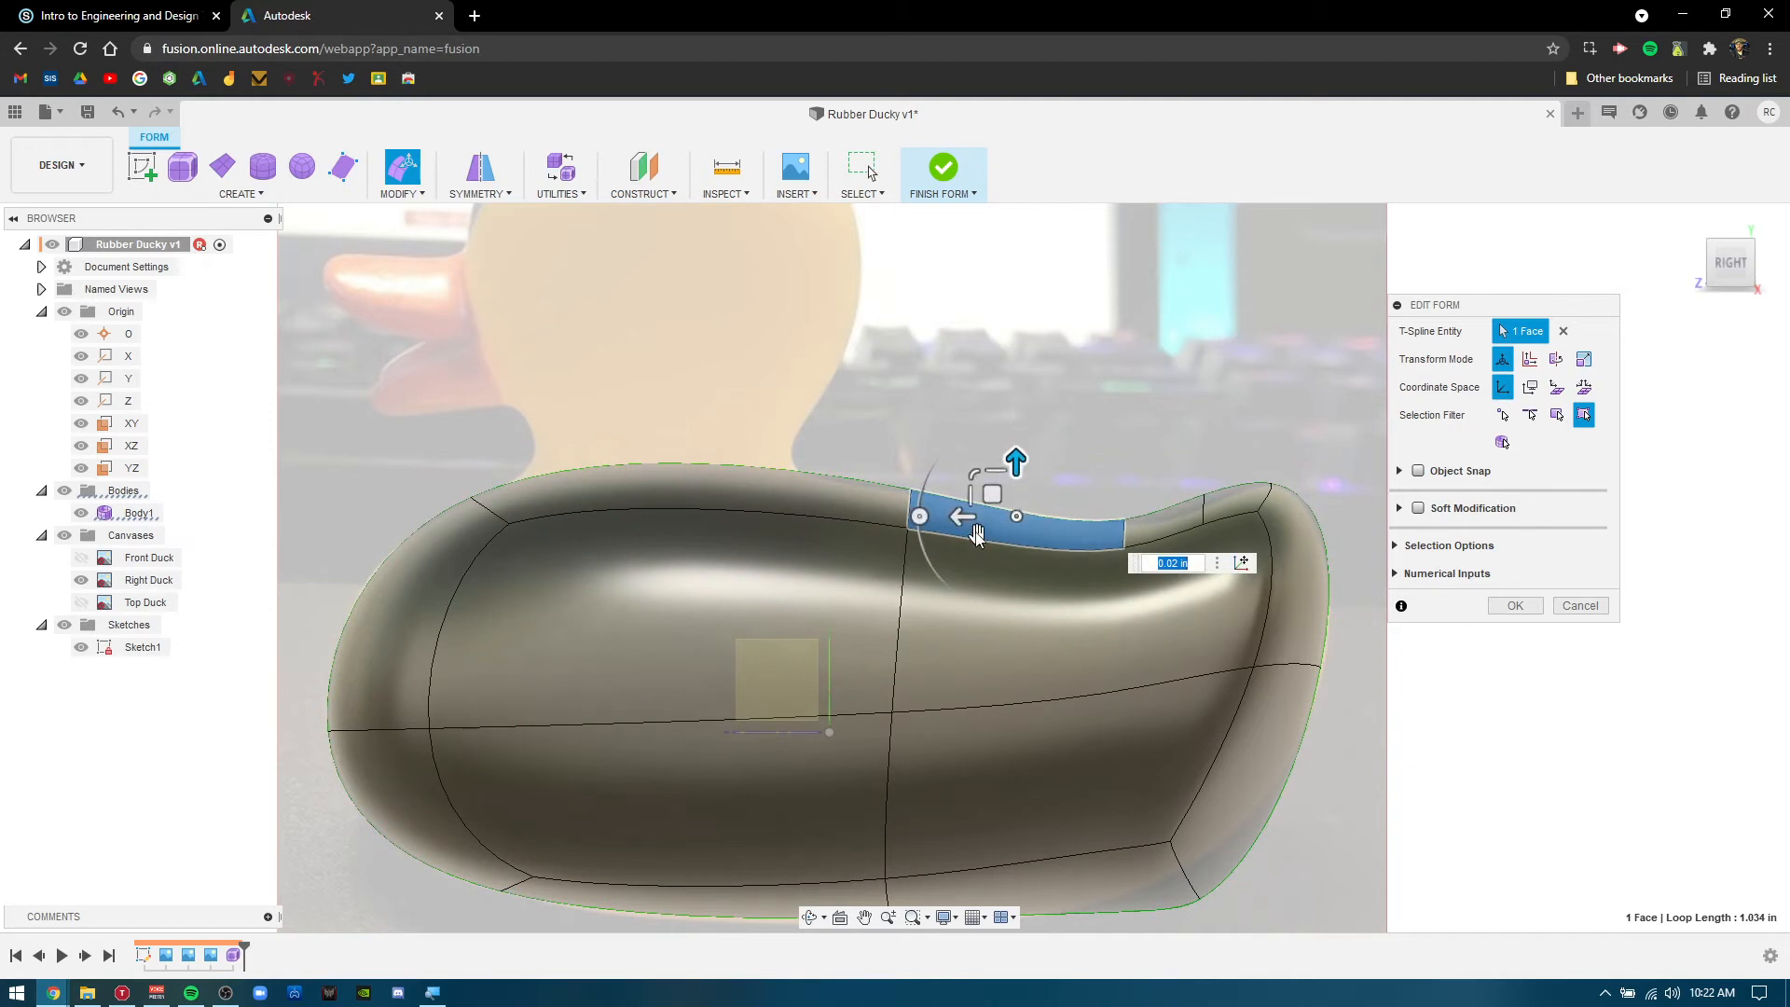
pyautogui.moveTo(920, 514); pyautogui.dragTo(920, 517)
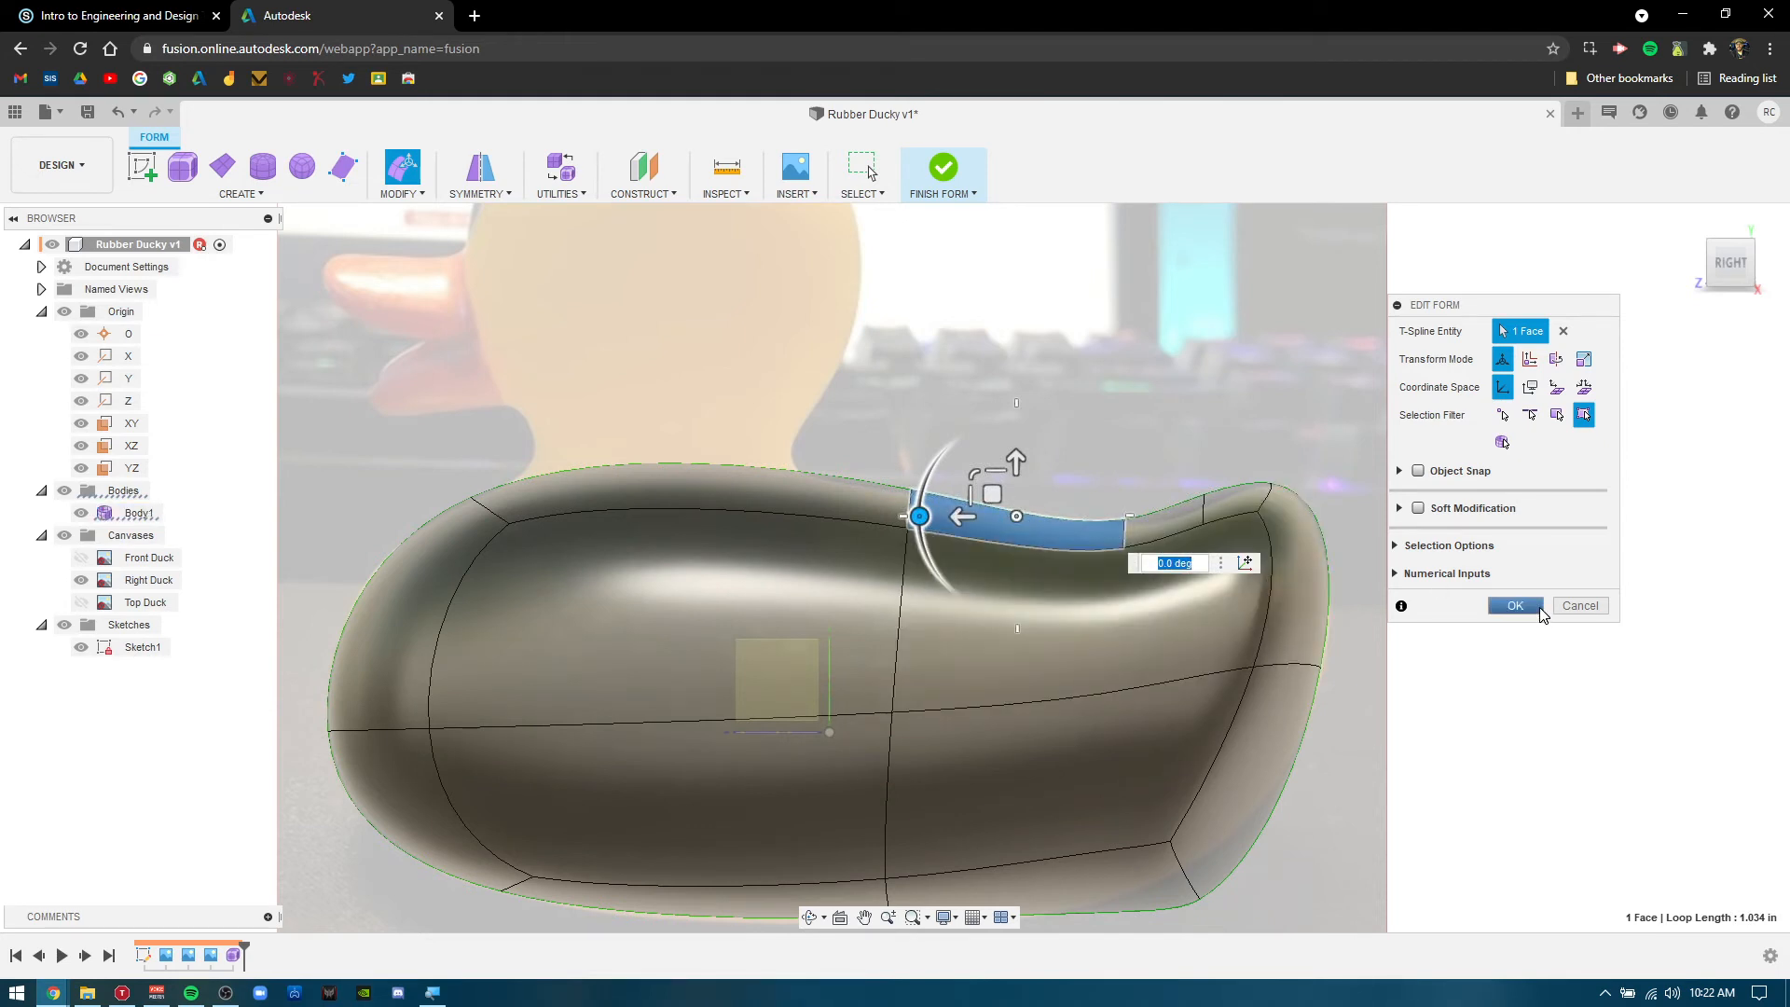
pyautogui.click(1515, 605)
# Move the rear bottom corner vertex up and forward, and the middle bottom vertex down and slightly rearward, to round the underside.
pyautogui.scroll(3, 1462, 572)
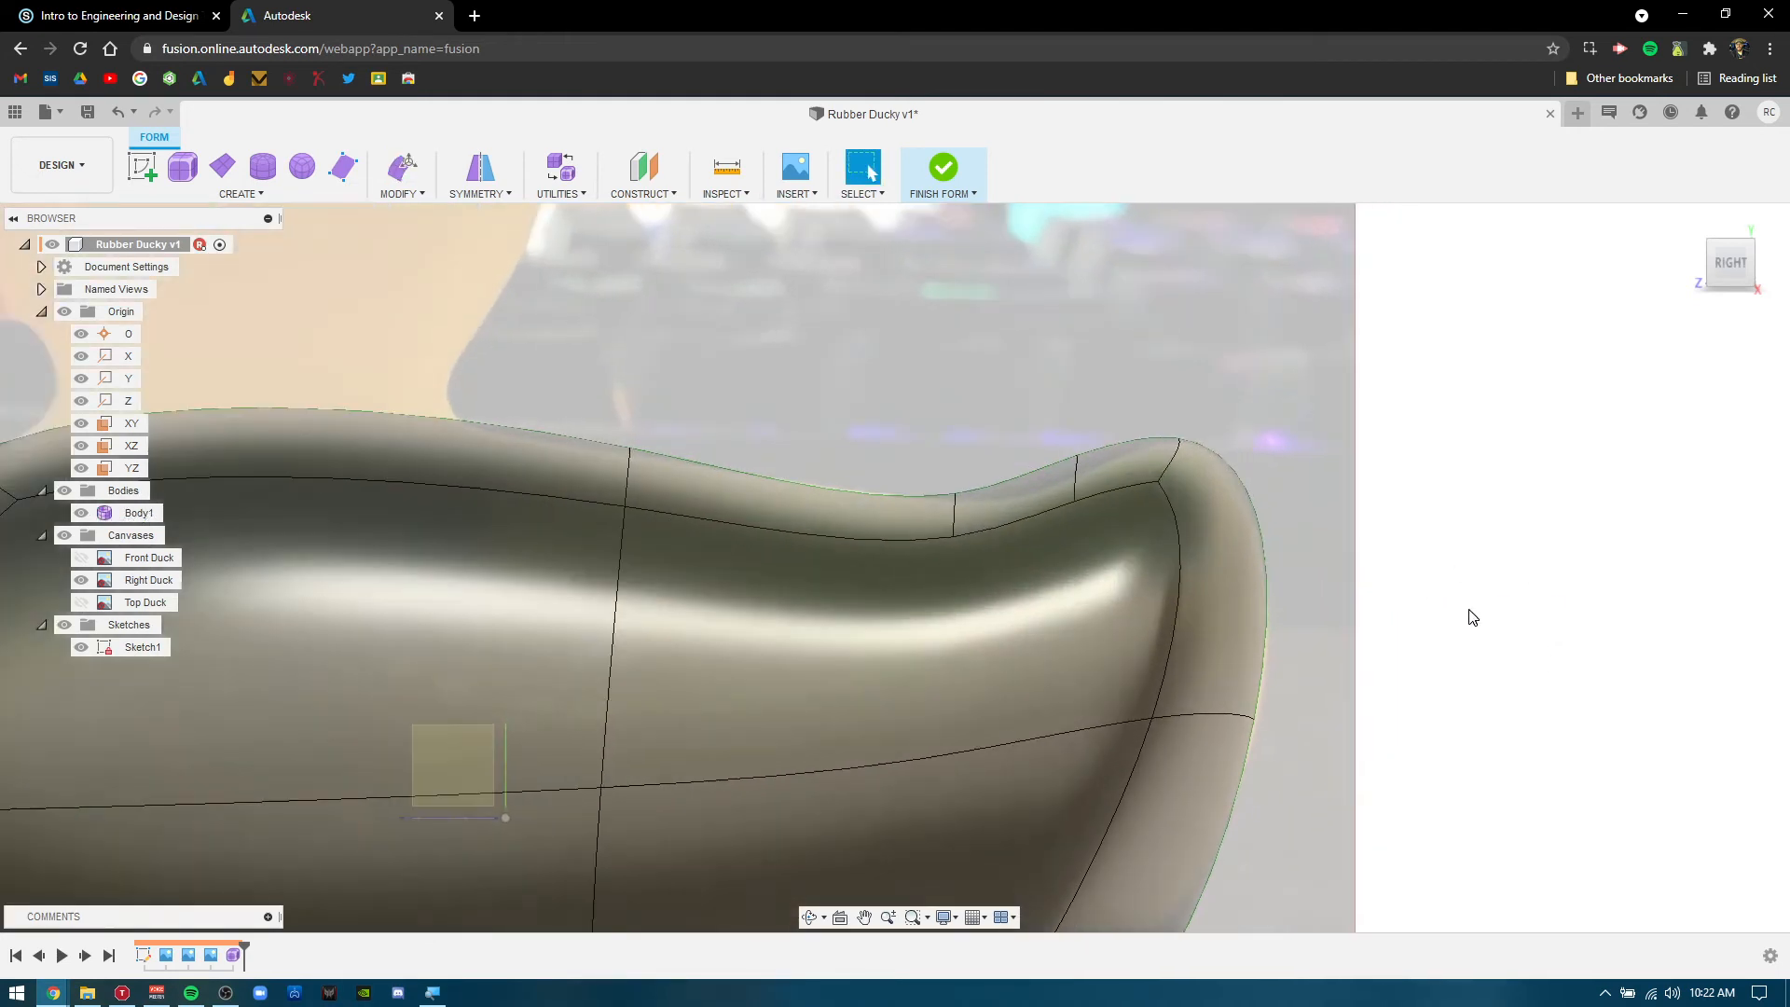
pyautogui.scroll(-5, 1470, 616)
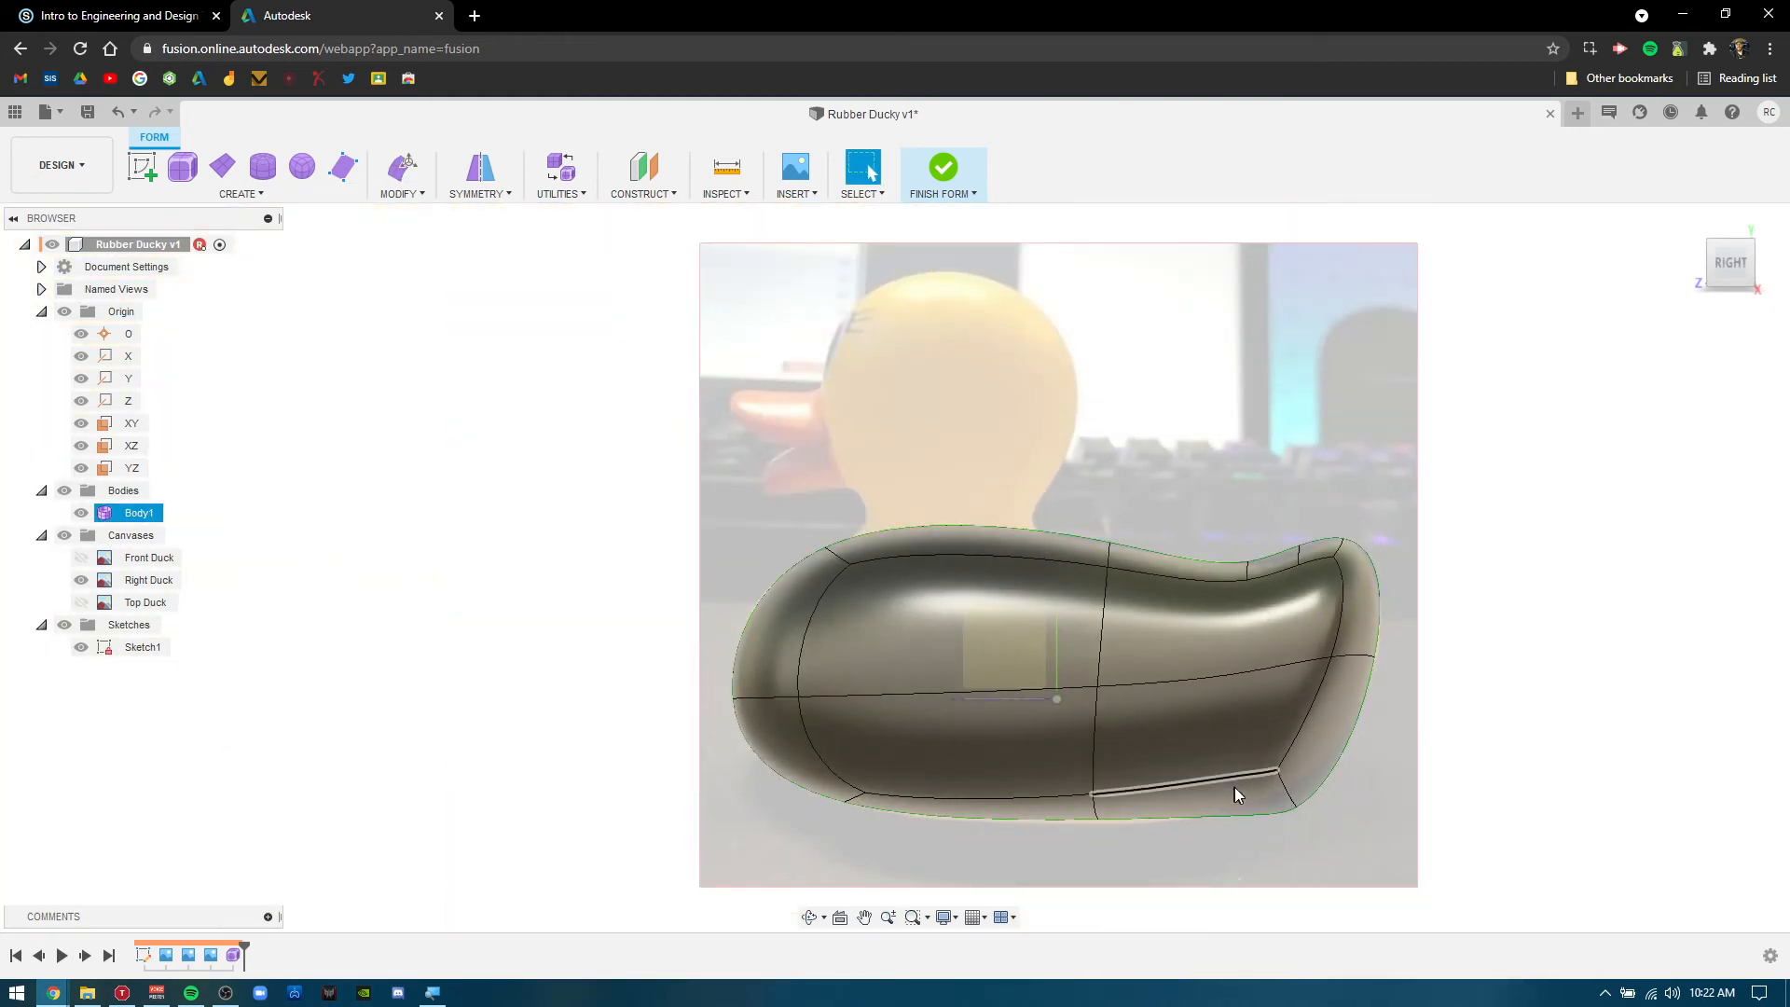
pyautogui.click(1296, 807)
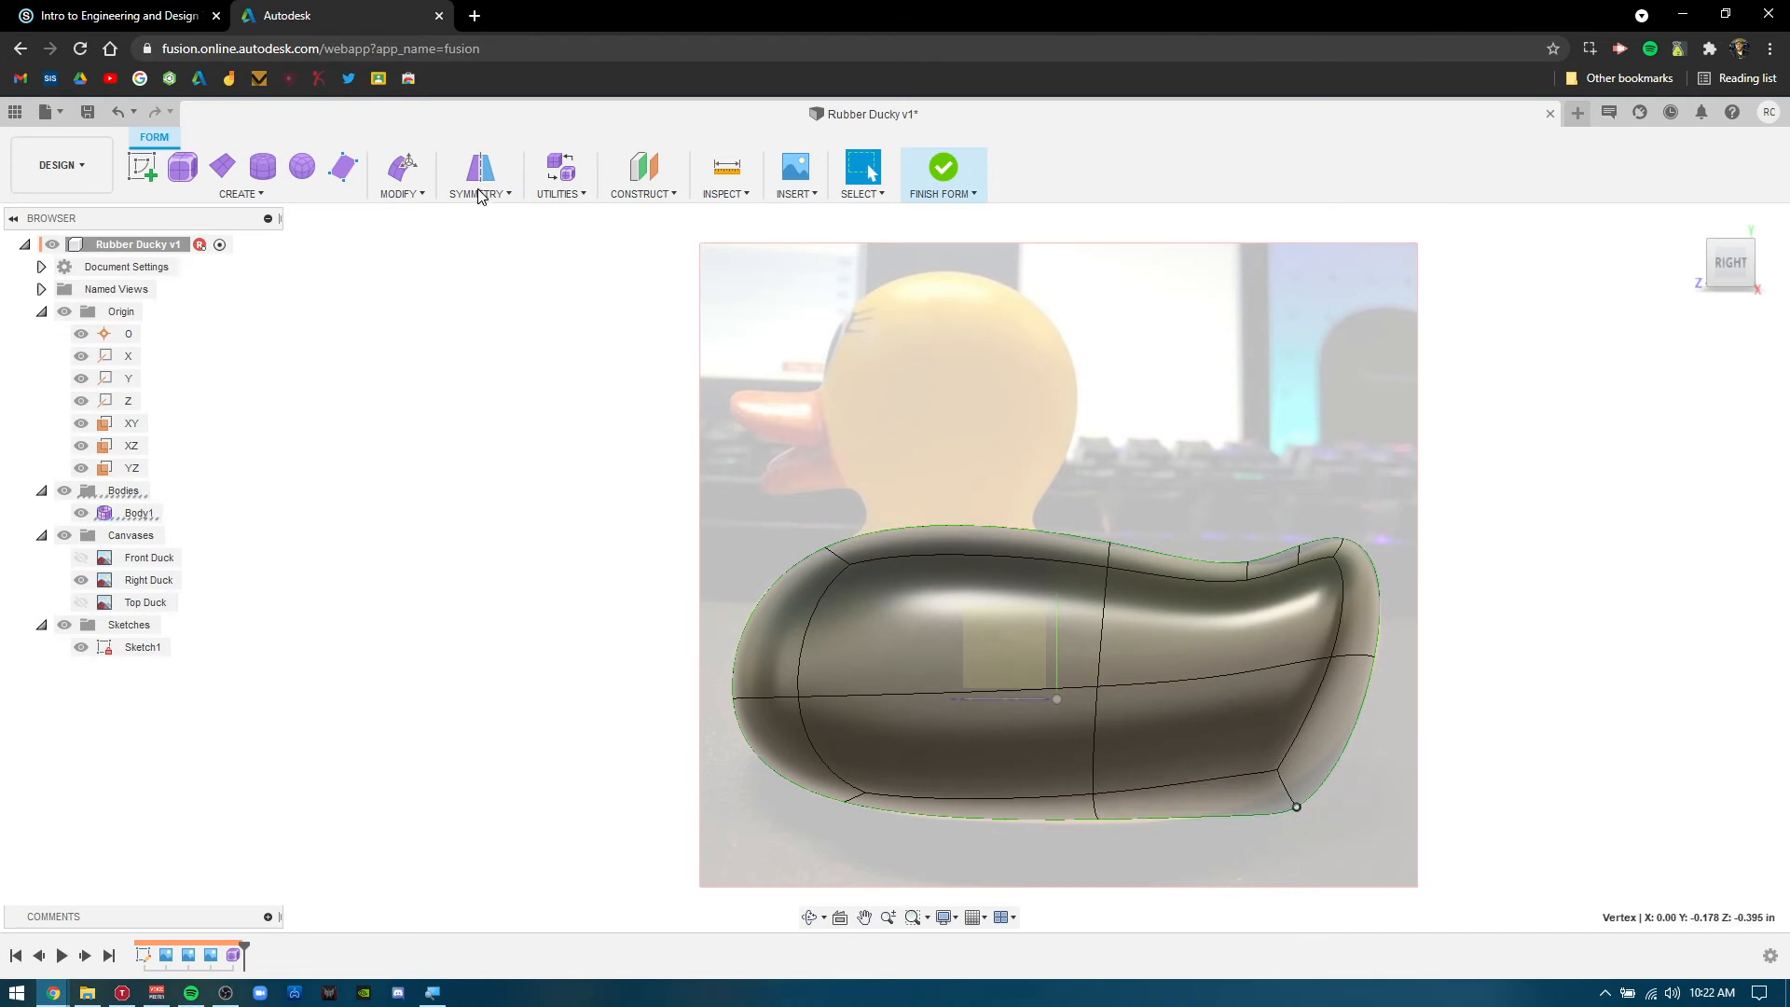
pyautogui.click(396, 174)
pyautogui.moveTo(1258, 787); pyautogui.dragTo(1245, 752)
pyautogui.click(1098, 812)
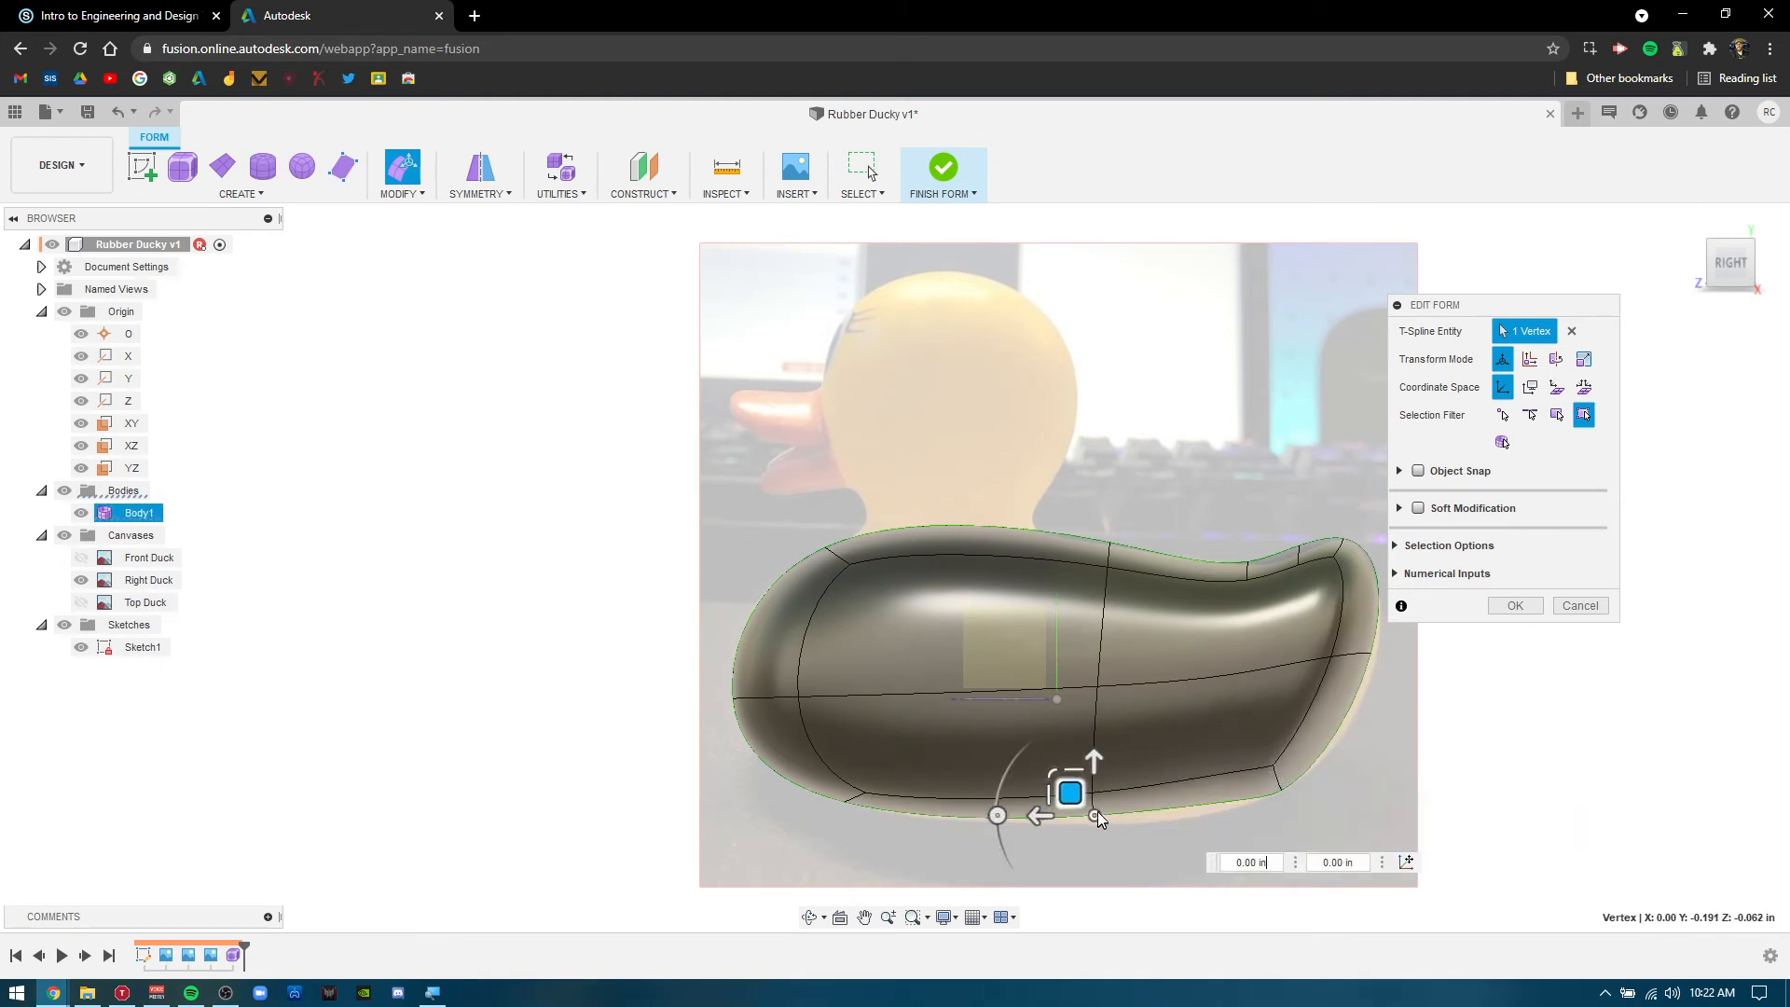
pyautogui.moveTo(1075, 792); pyautogui.dragTo(1109, 818)
# Shift the lower rear edge by -0.006 in and -0.017 in to follow the duck's rear outline and finish the form edit.
pyautogui.click(1342, 723)
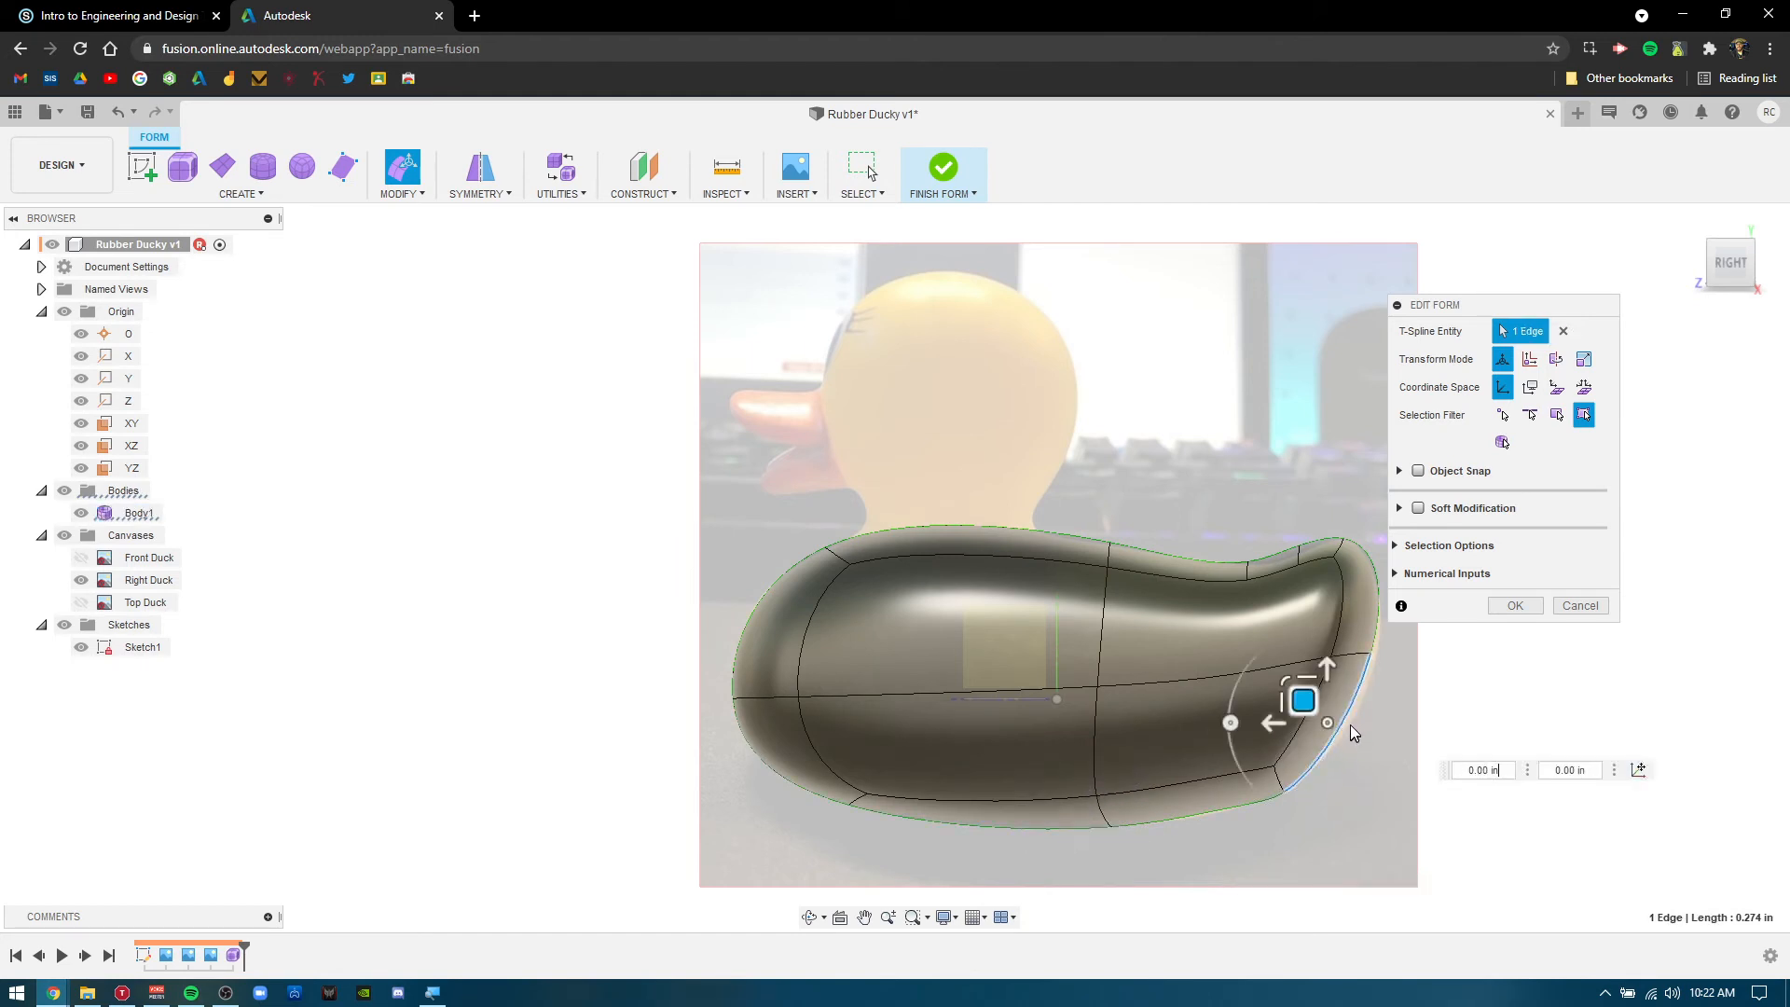
pyautogui.moveTo(1313, 705); pyautogui.dragTo(1326, 712)
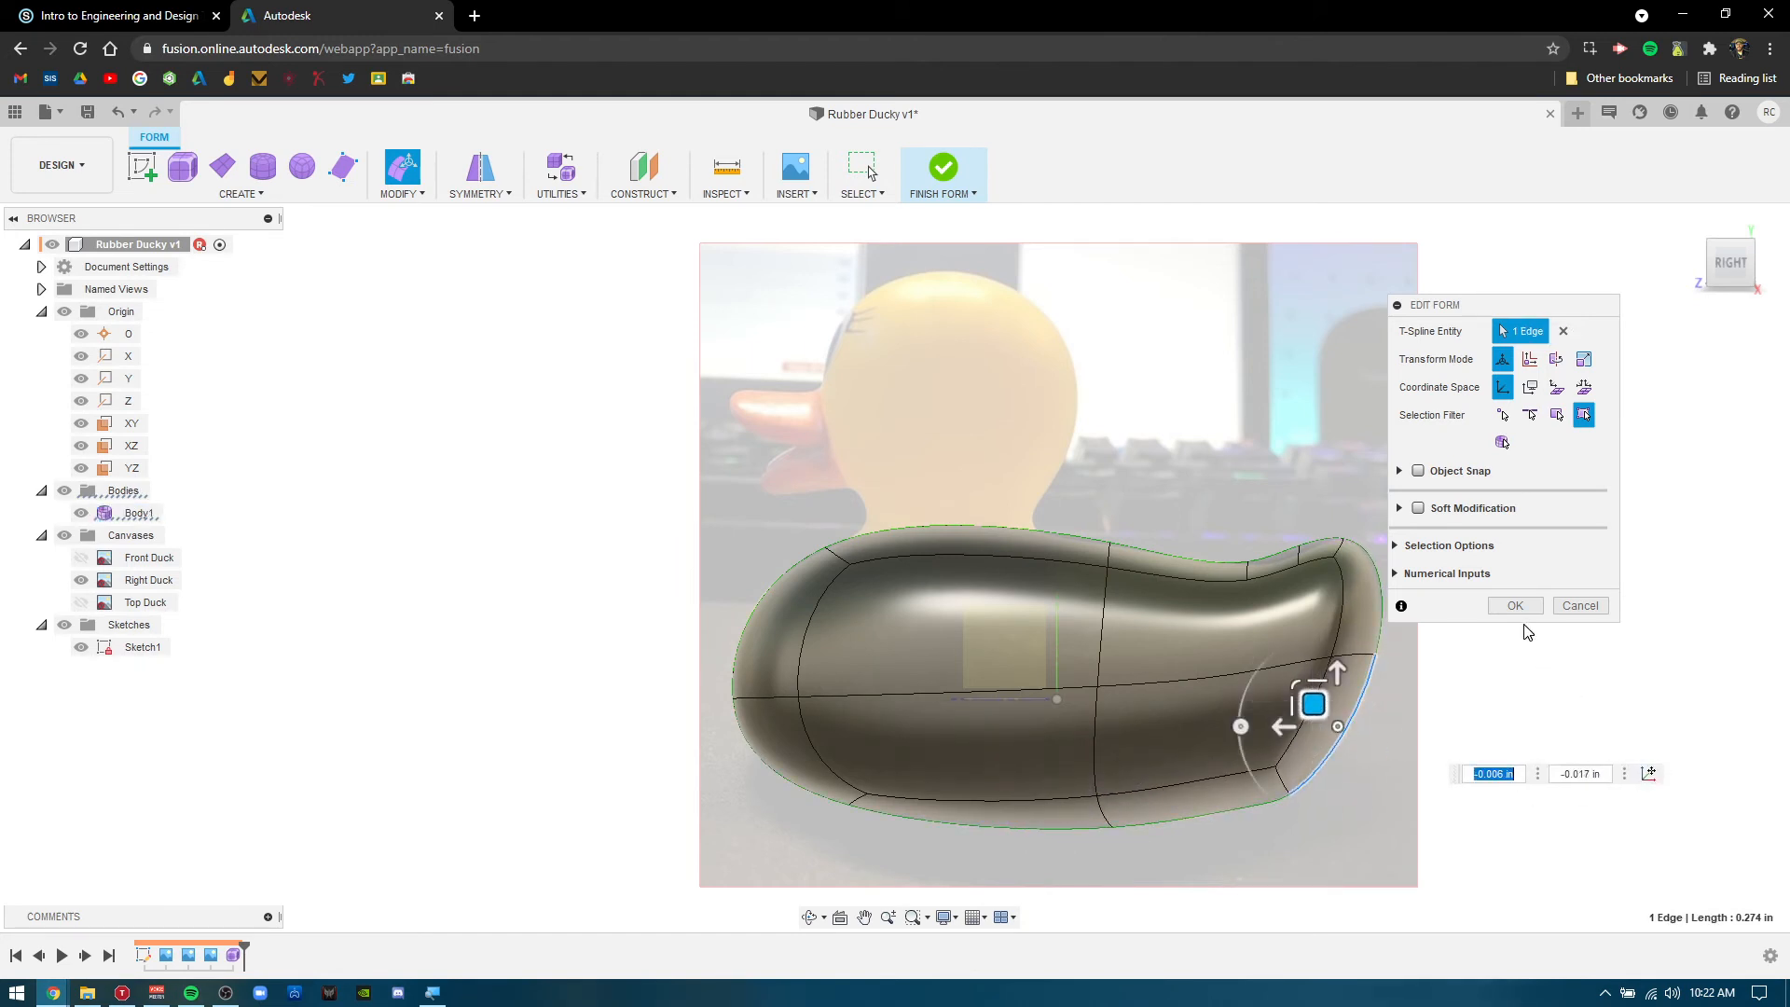
pyautogui.click(1540, 664)
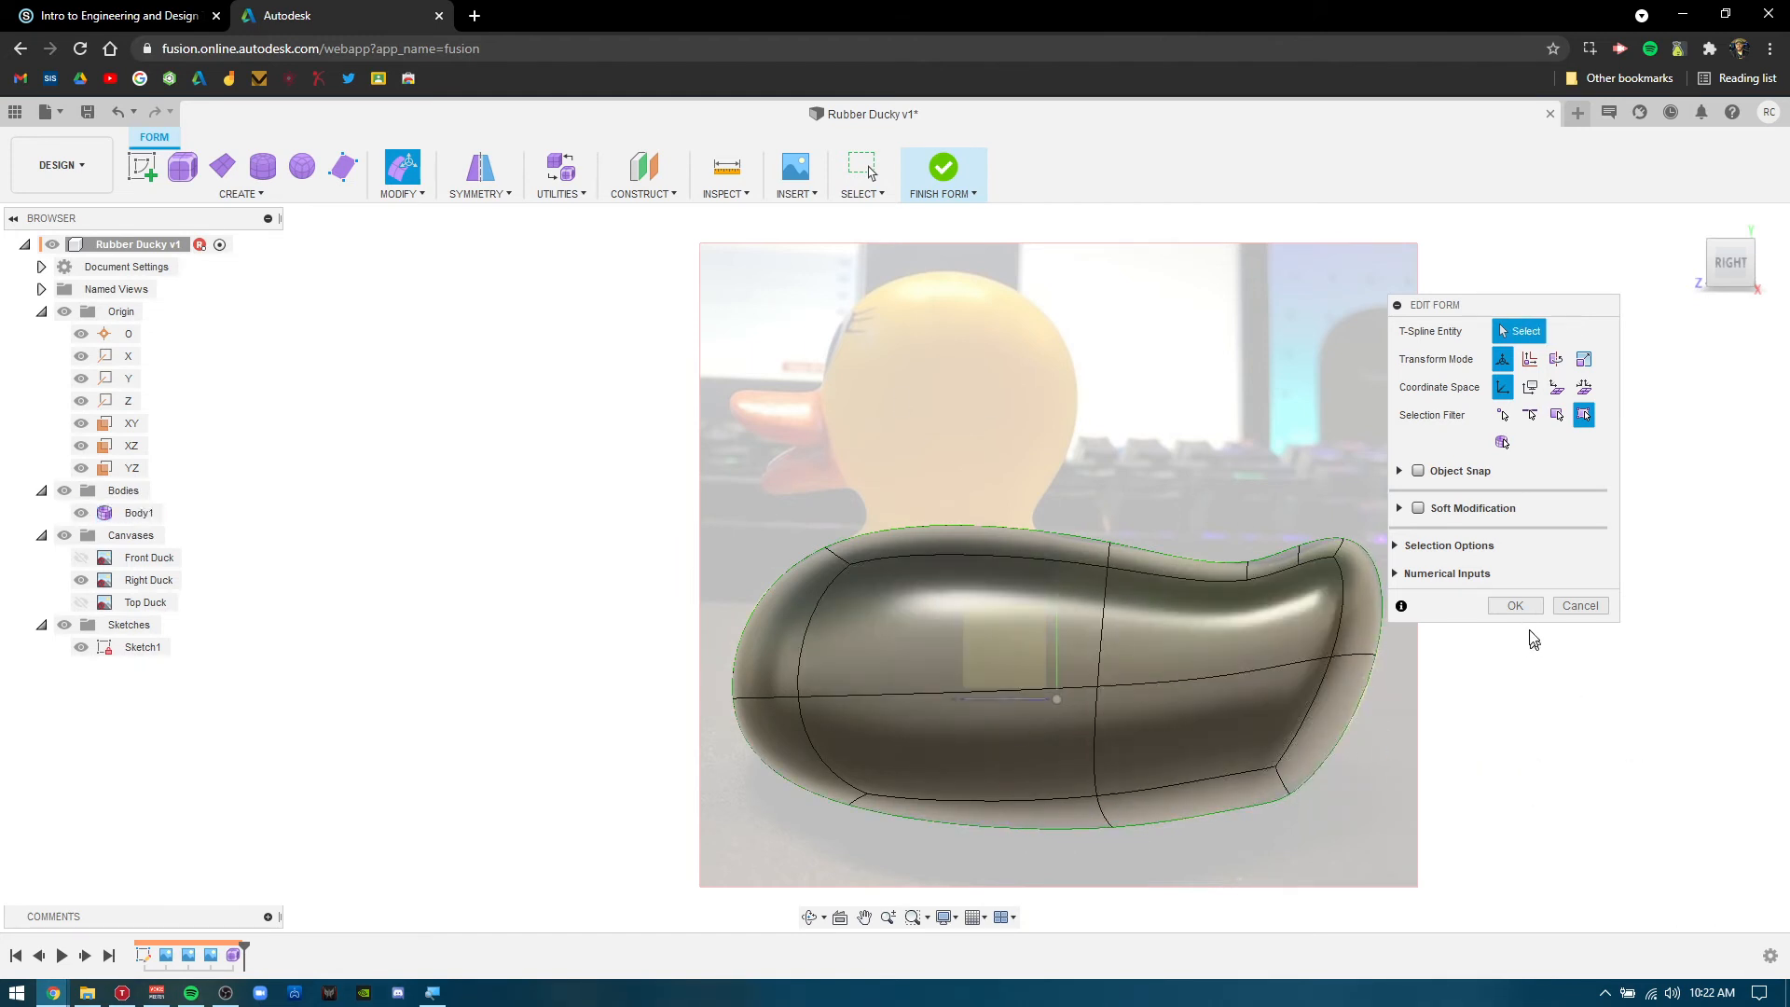
pyautogui.click(1518, 607)
# Hide the Right Duck canvas, show the Front Duck canvas, and view the body straight from the front.
pyautogui.keyDown('shift'); pyautogui.moveTo(540, 627); pyautogui.dragTo(683, 680, button='middle'); pyautogui.keyUp('shift')
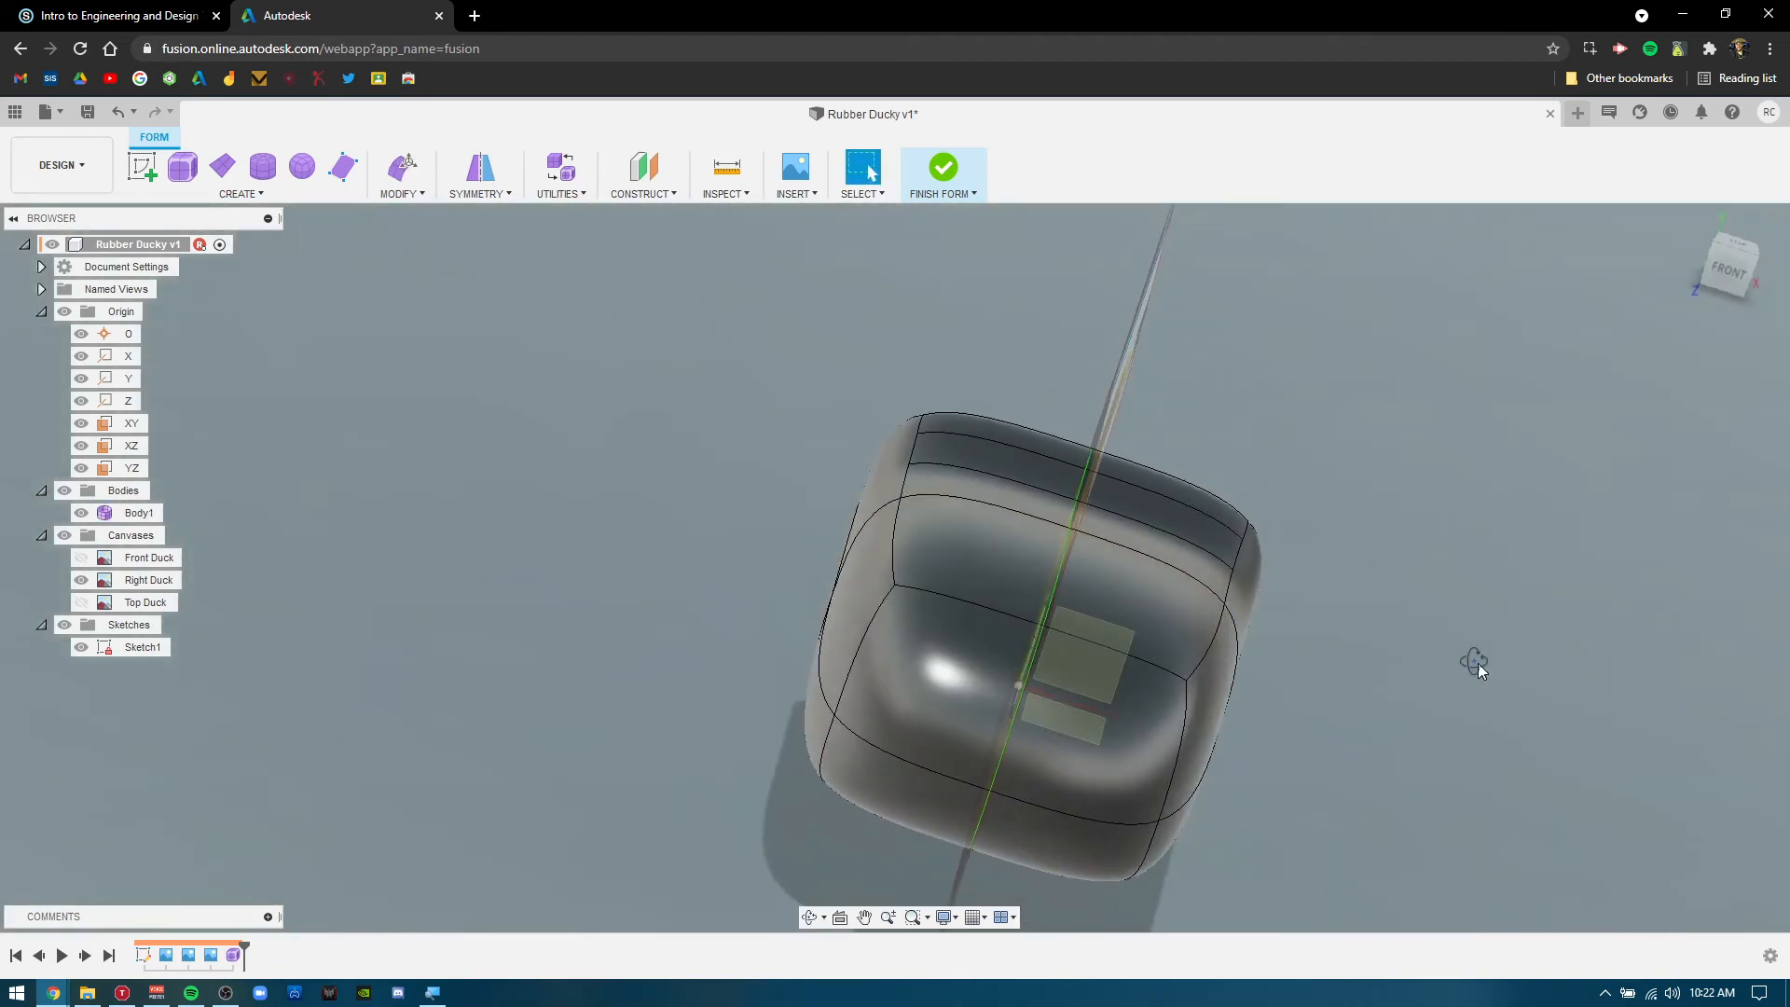
pyautogui.keyDown('shift'); pyautogui.moveTo(1478, 663); pyautogui.dragTo(1338, 633, button='middle'); pyautogui.keyUp('shift')
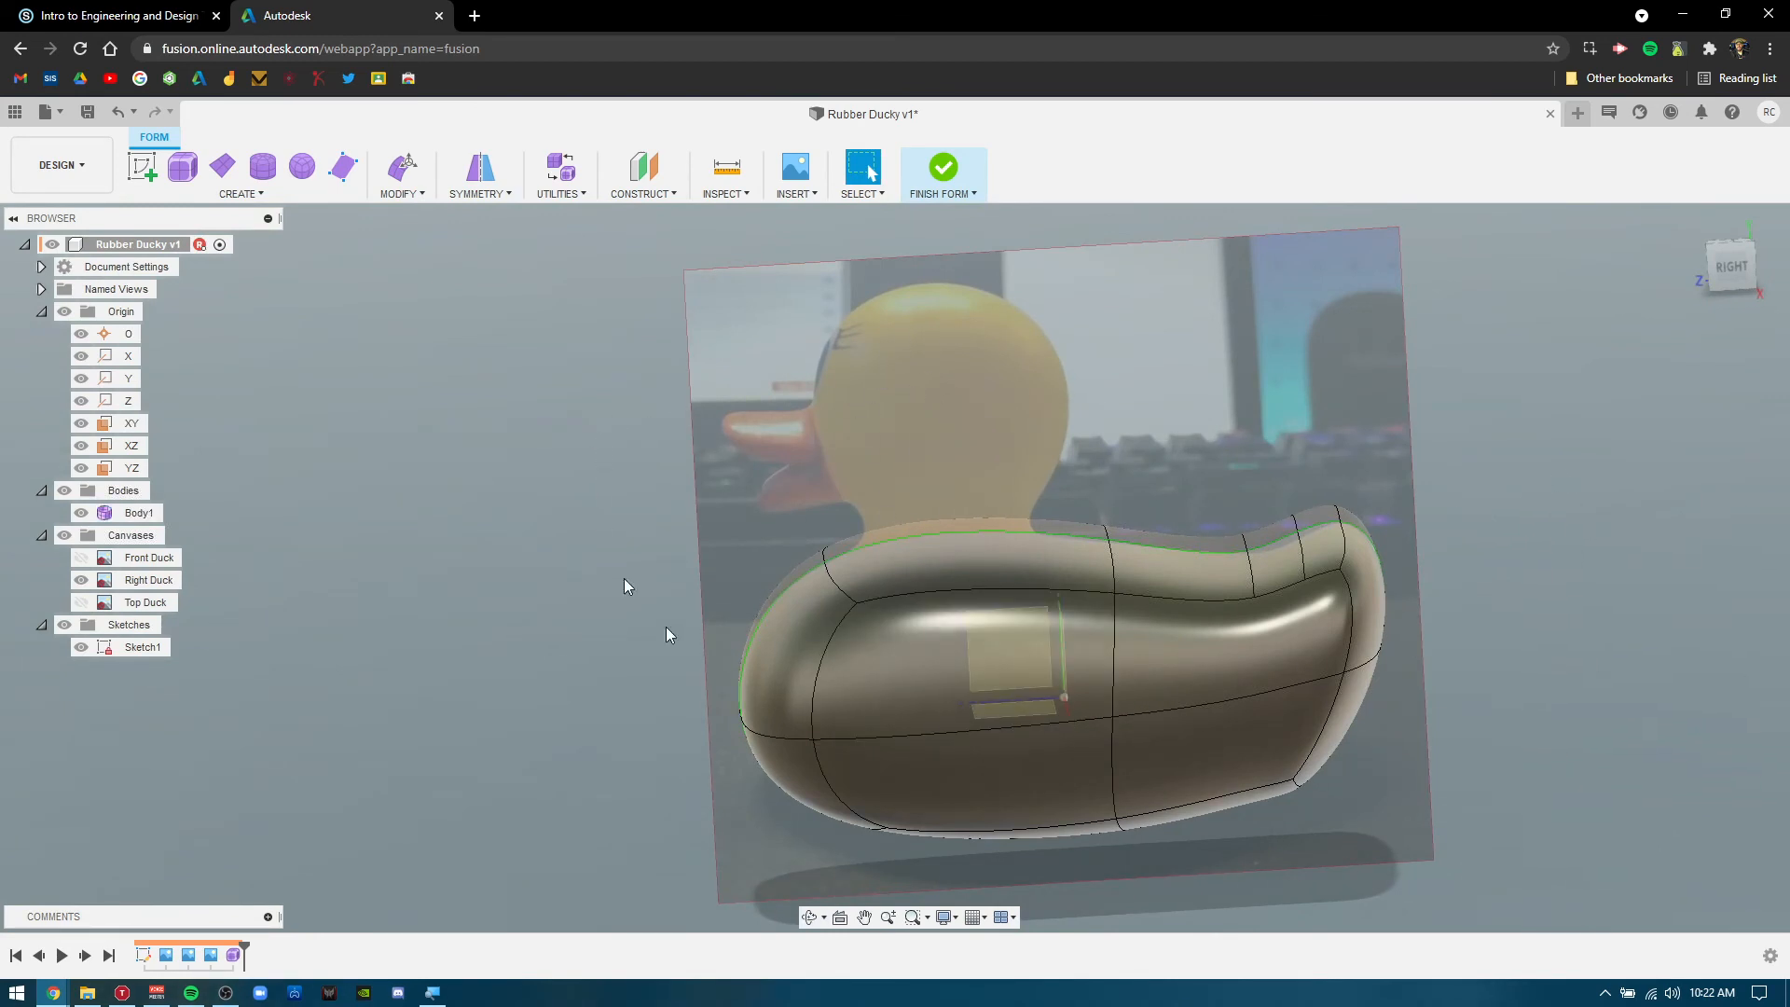
pyautogui.click(913, 545)
pyautogui.keyDown('shift'); pyautogui.moveTo(1553, 677); pyautogui.dragTo(1603, 667, button='middle'); pyautogui.keyUp('shift')
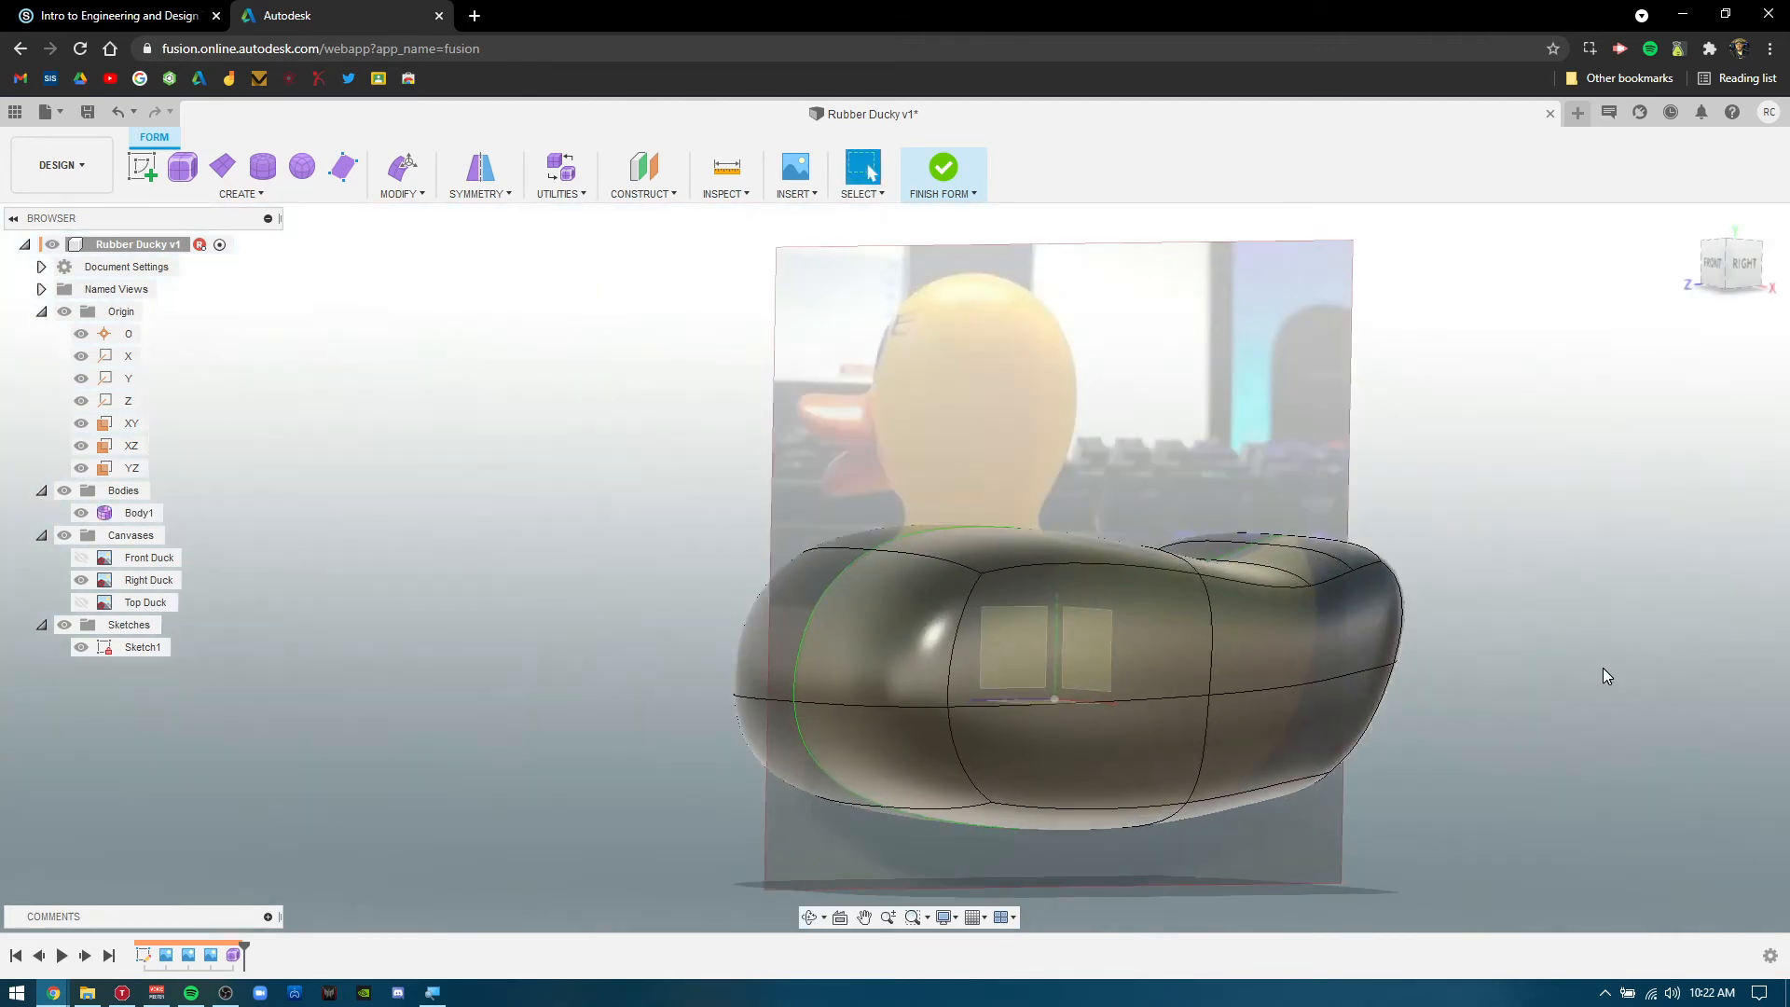
pyautogui.click(80, 581)
pyautogui.click(81, 558)
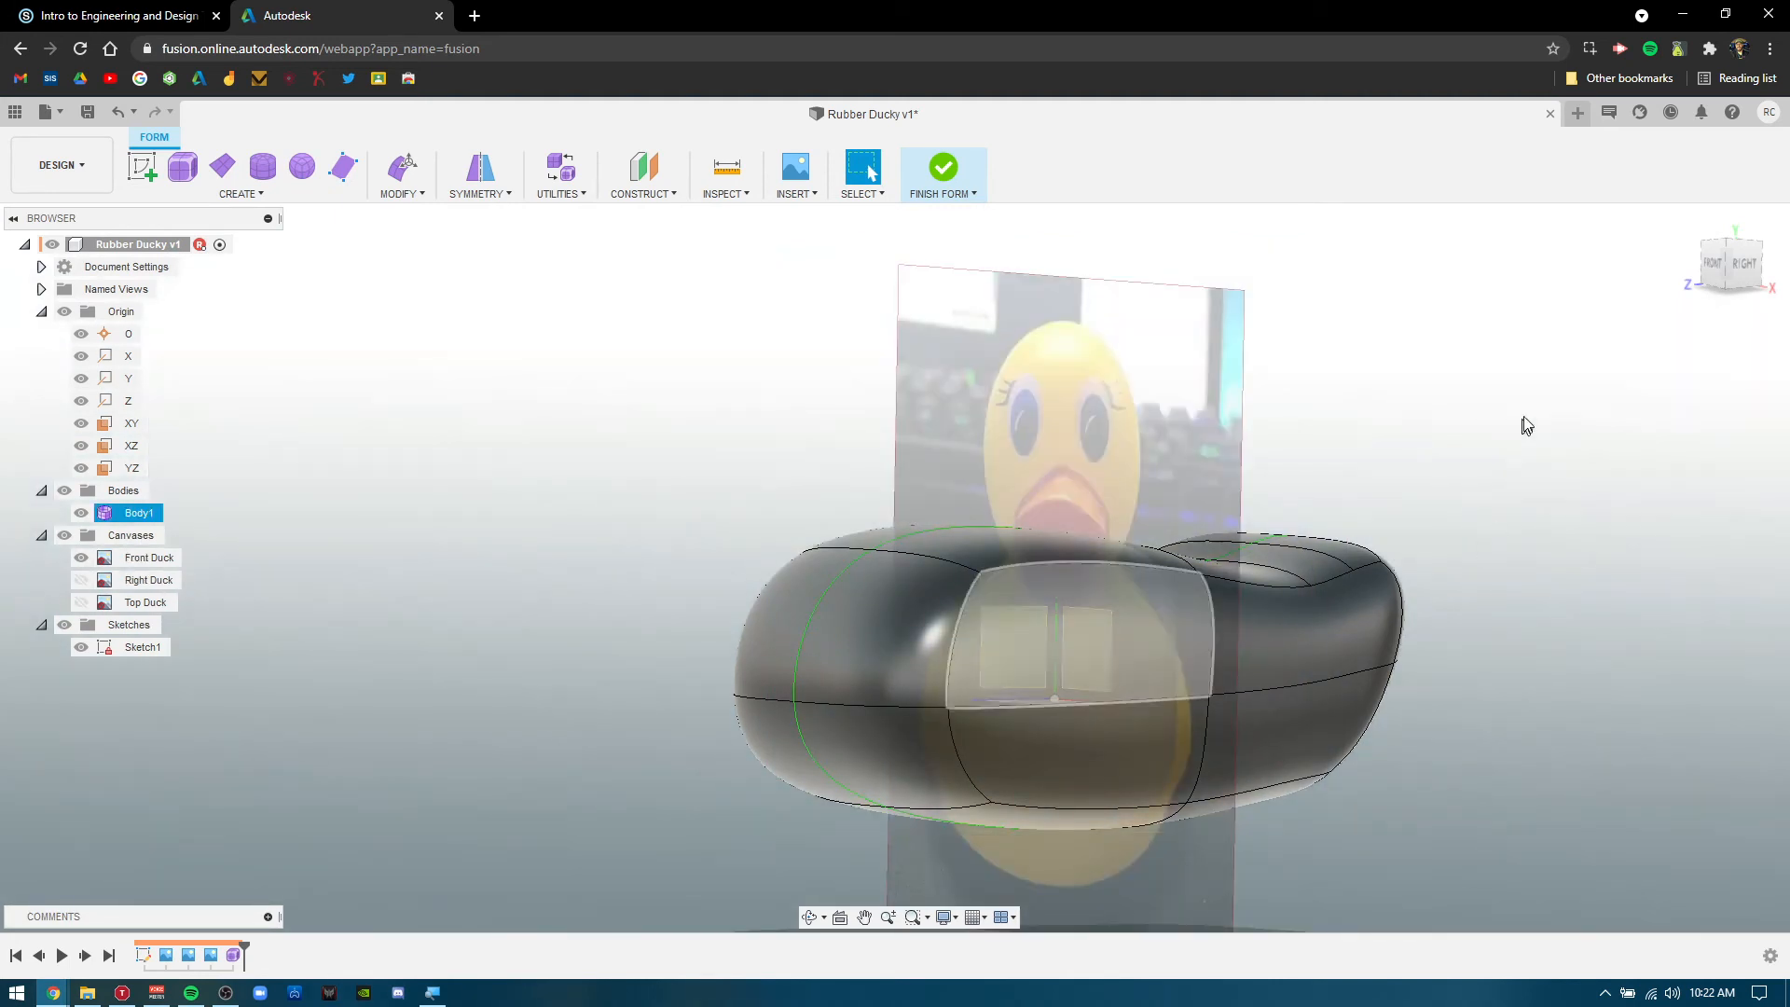
pyautogui.click(1720, 266)
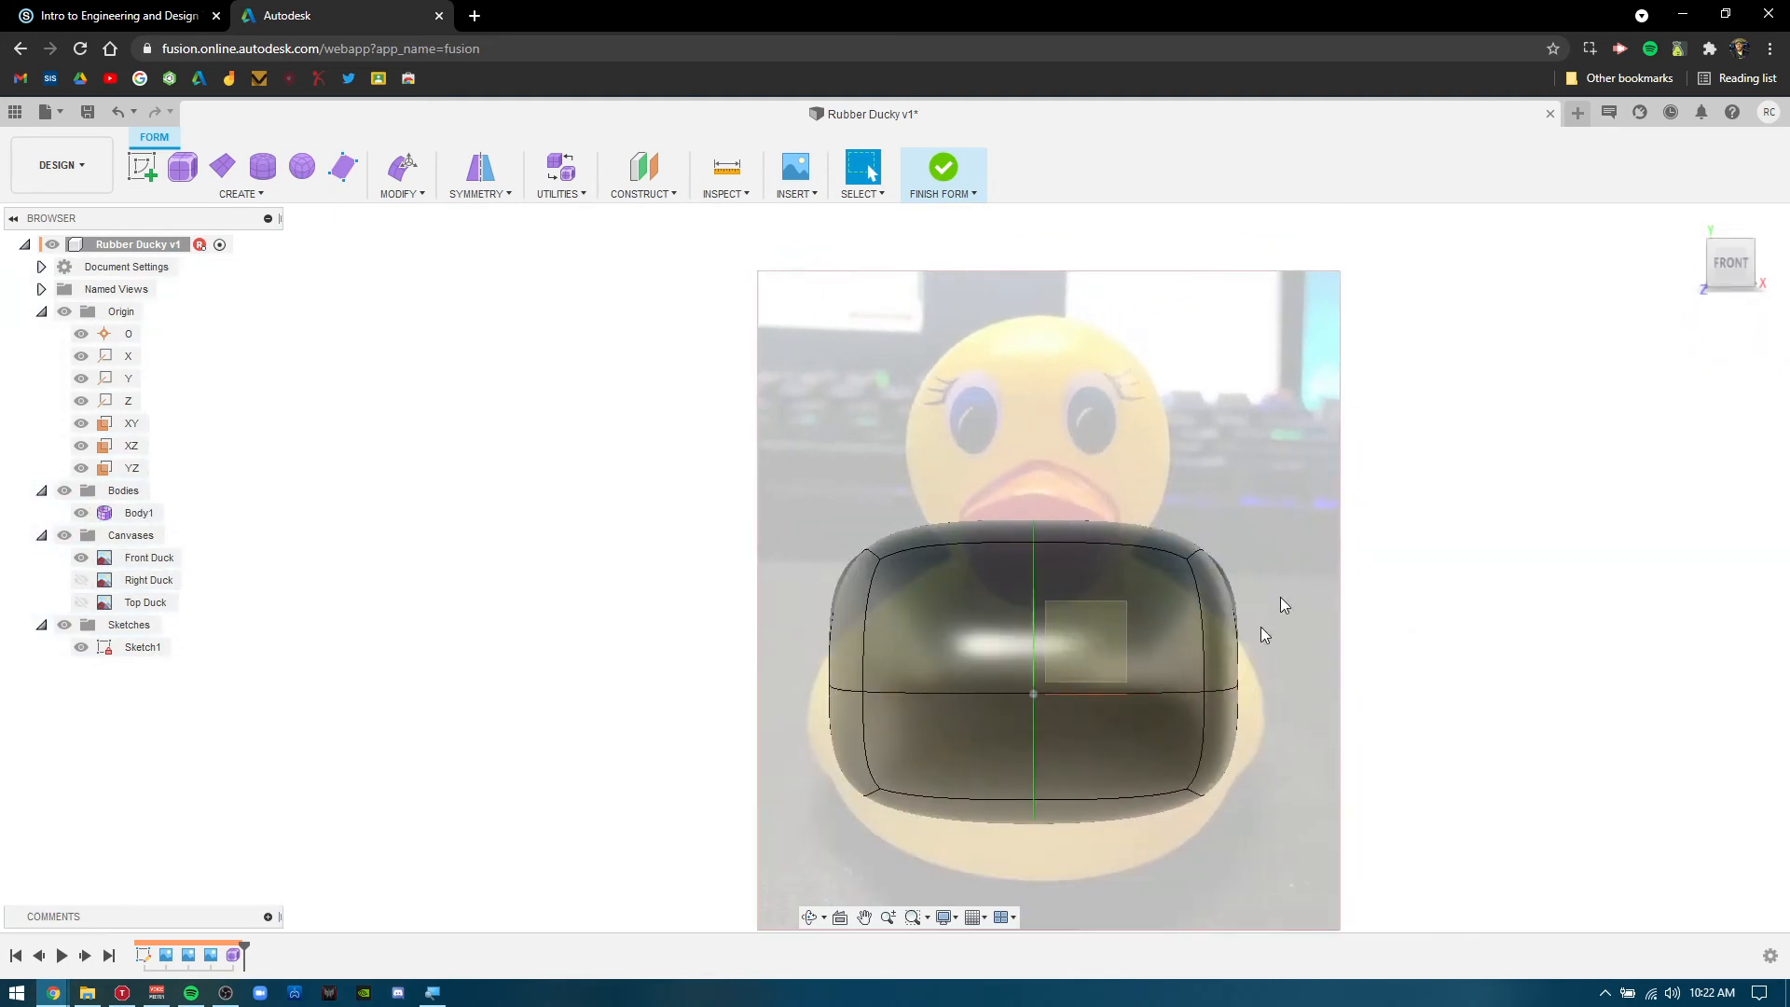
# Move the Front Duck canvas straight up to line the duck photo up with the body.
pyautogui.rightClick(105, 557)
pyautogui.click(187, 572)
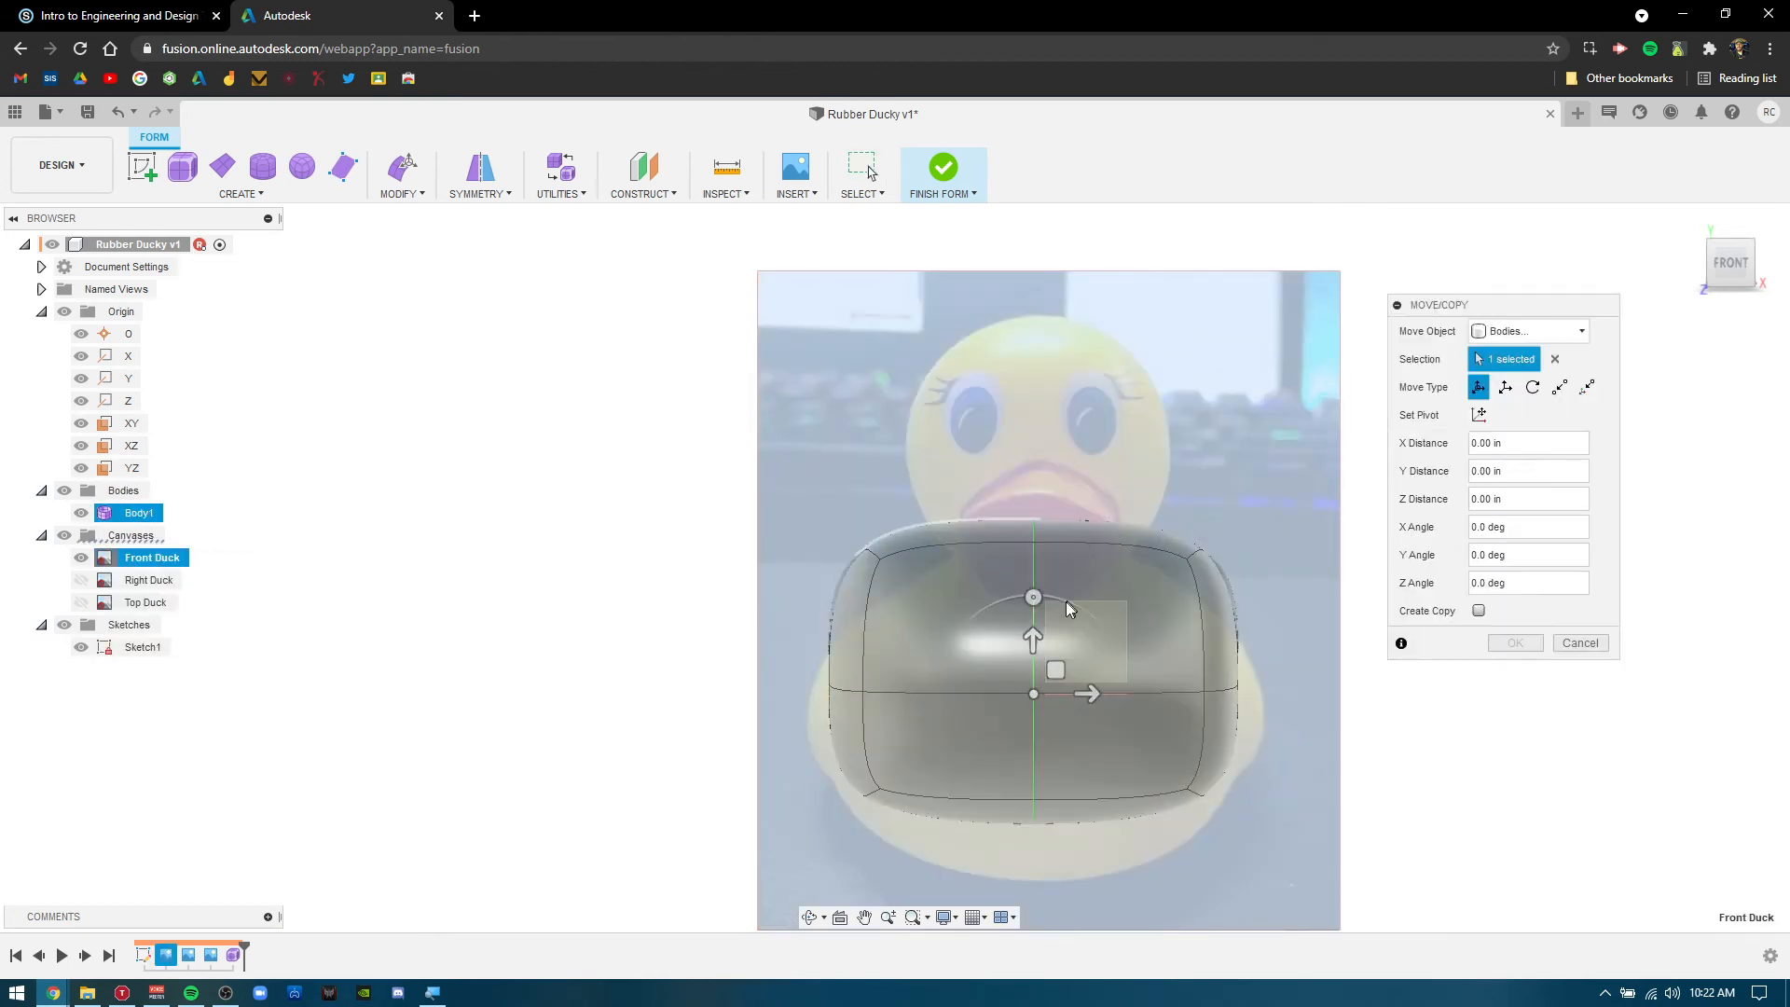
pyautogui.click(1028, 642)
pyautogui.moveTo(1033, 635); pyautogui.dragTo(1040, 591)
pyautogui.click(1503, 645)
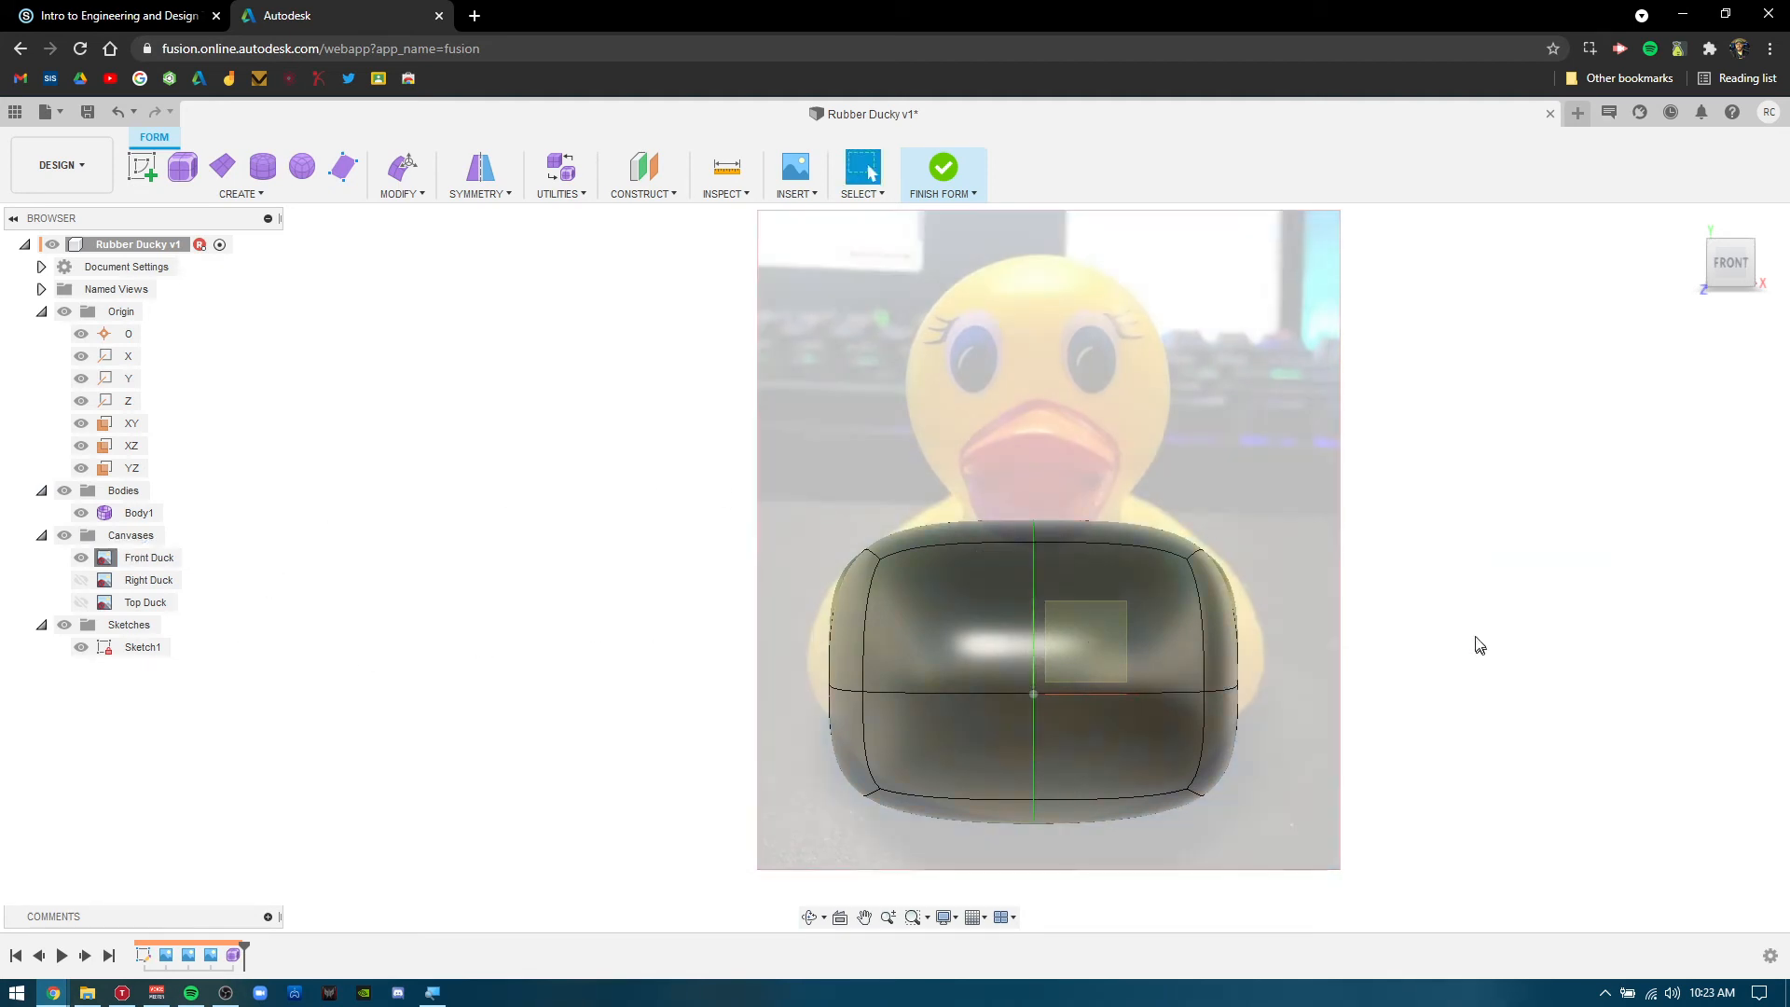
# Rotate the lower front side face 30 degrees so its bottom tilts inward, and shift it by -0.003 in and 0.037 in.
pyautogui.click(1217, 738)
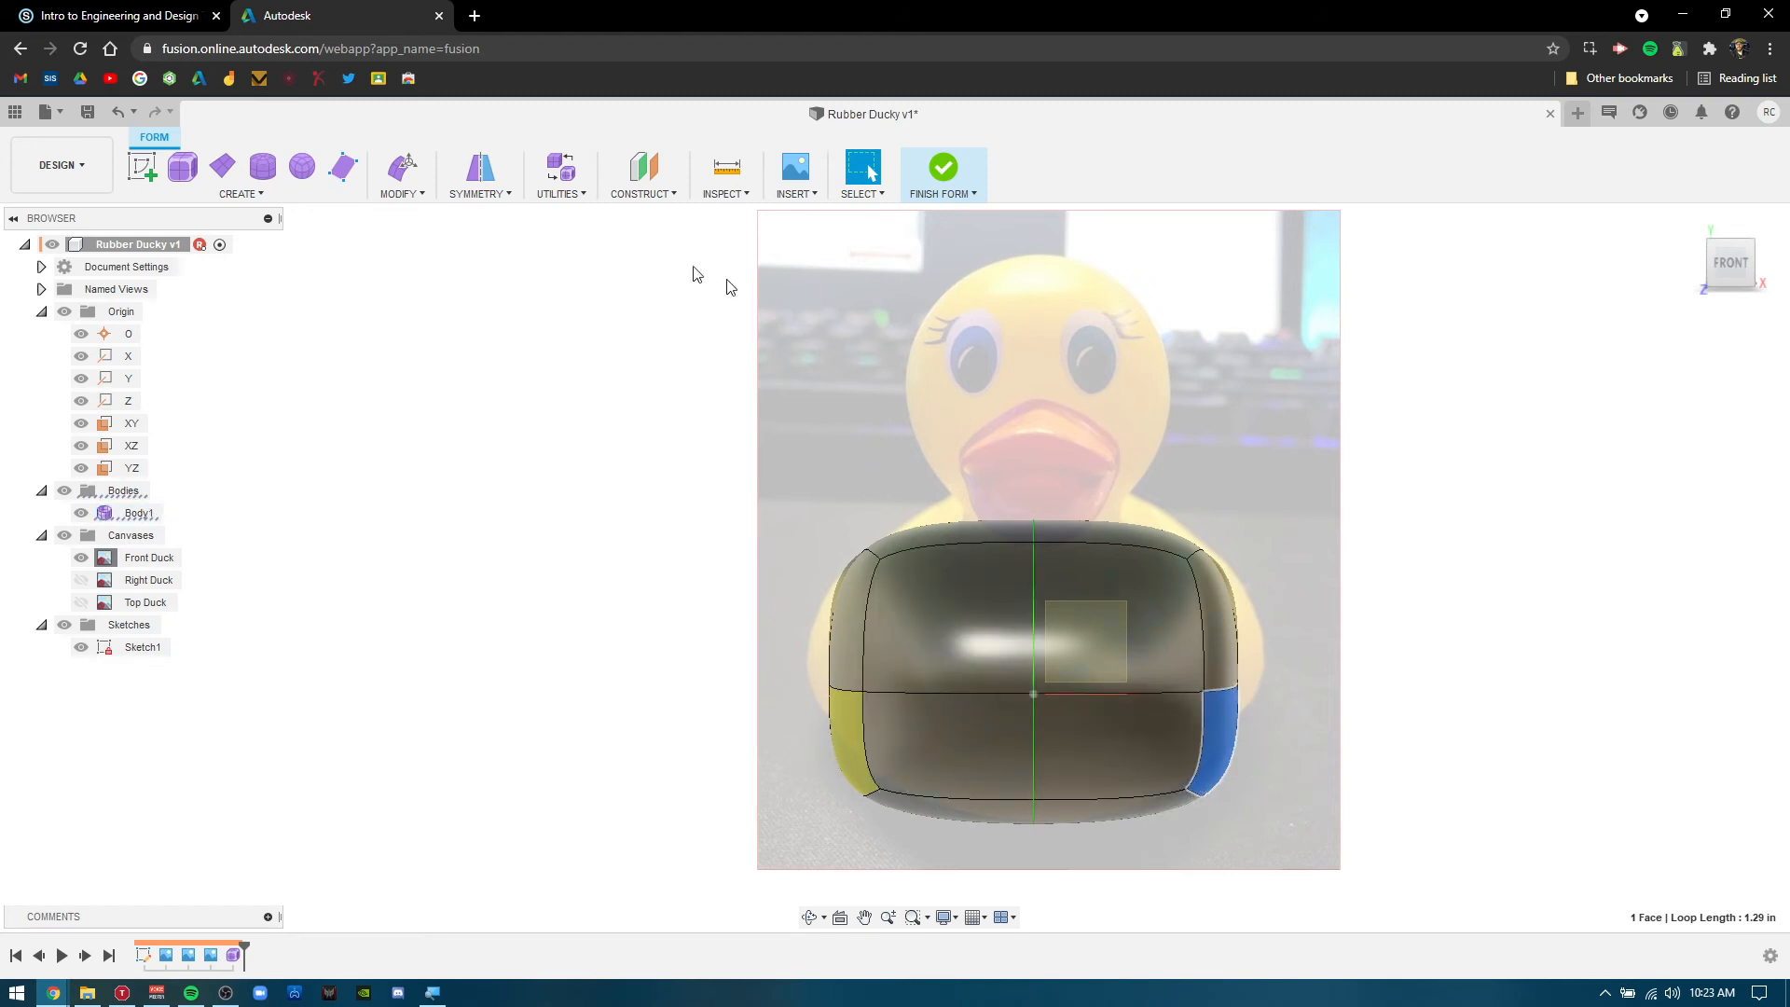
pyautogui.click(403, 166)
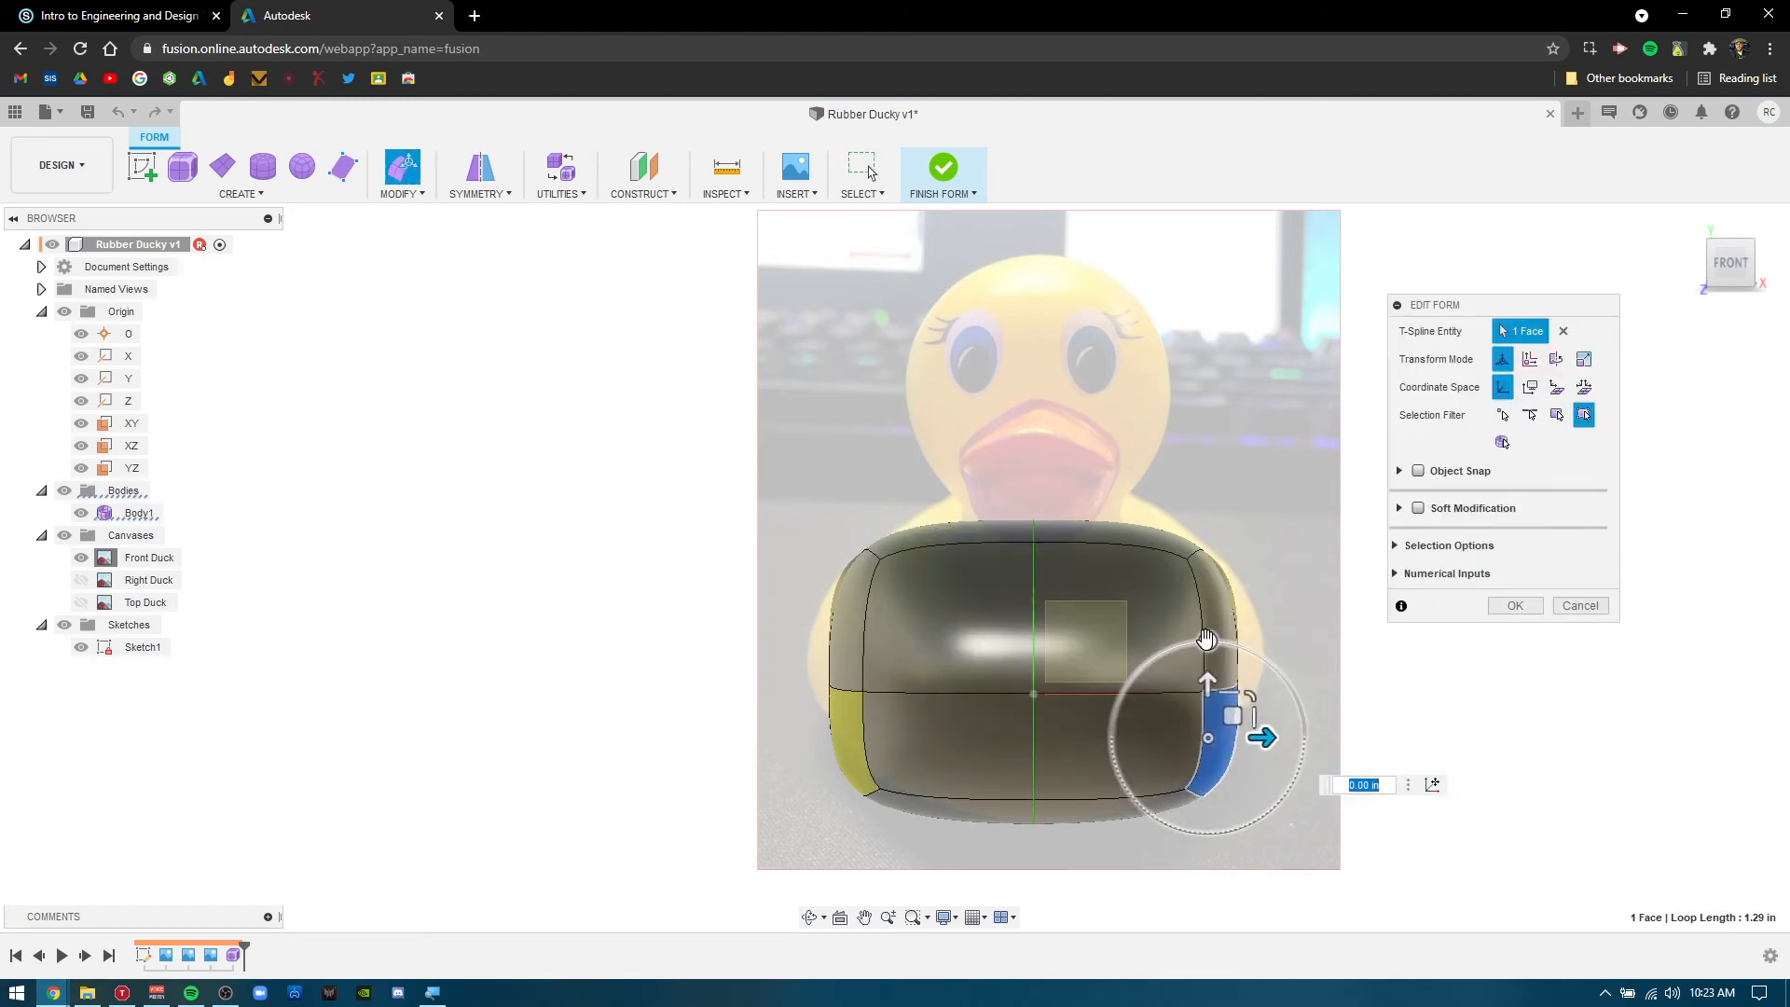
pyautogui.moveTo(1214, 643); pyautogui.dragTo(1258, 657)
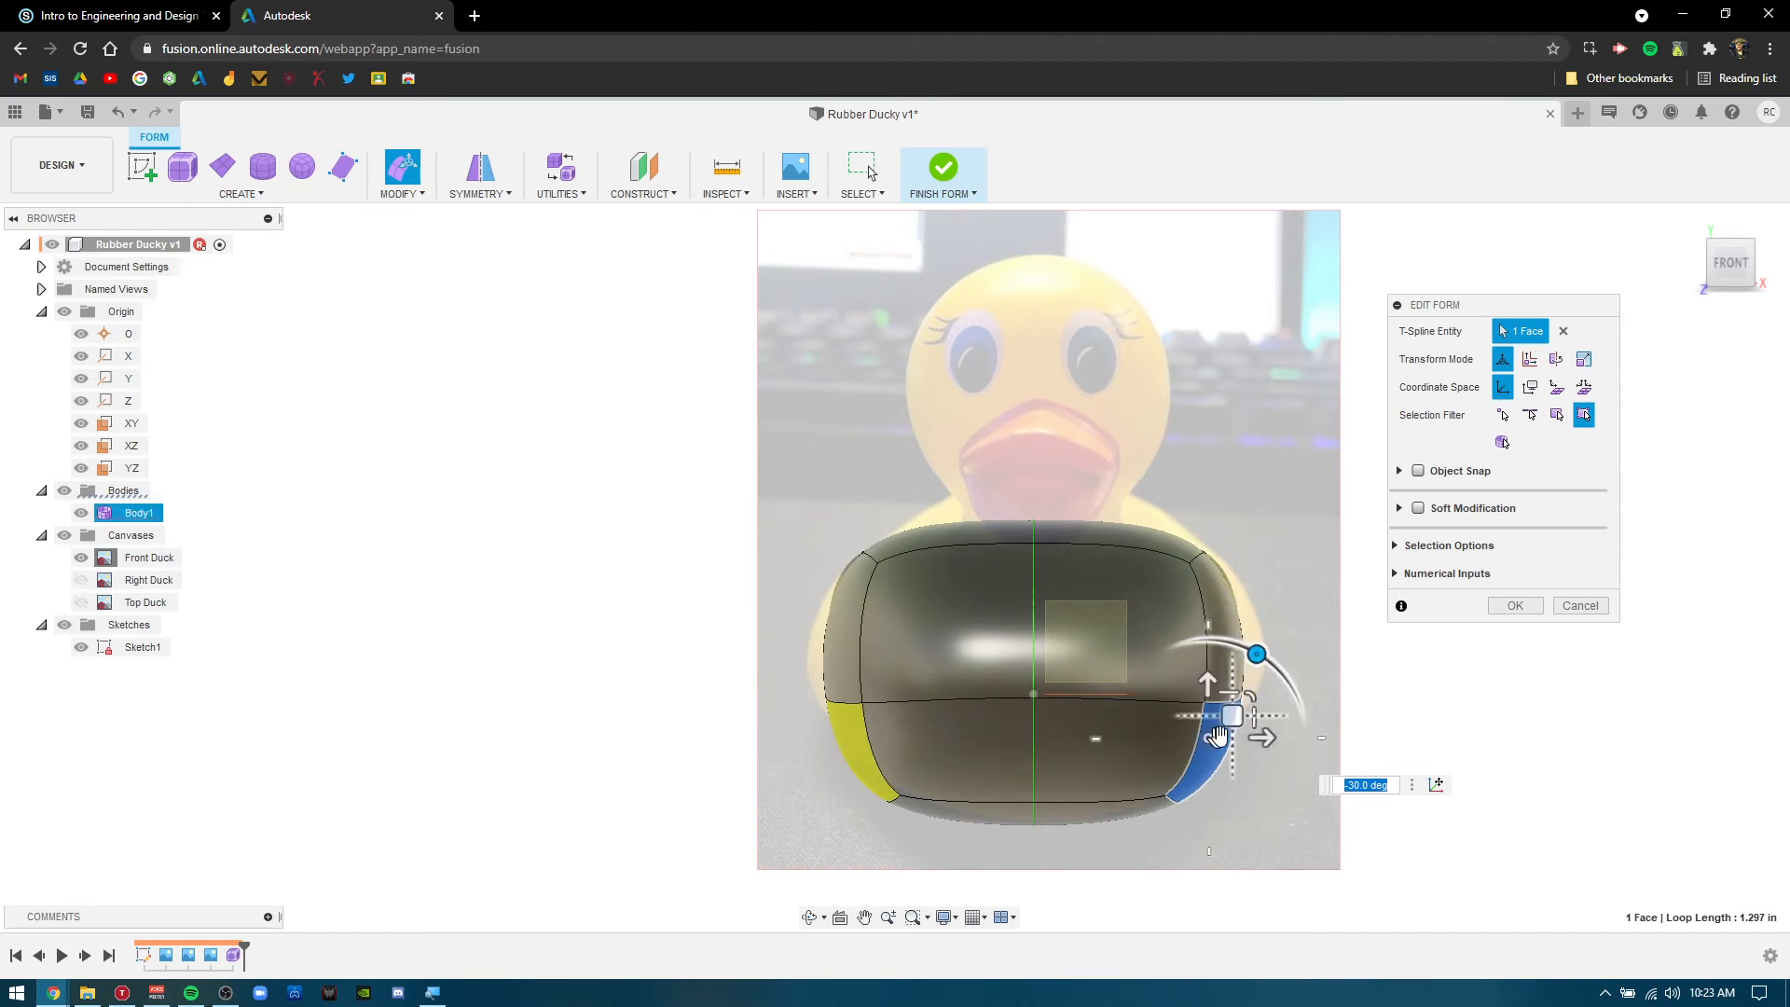
pyautogui.moveTo(1228, 717)
pyautogui.mouseDown()
pyautogui.moveTo(1221, 698)
pyautogui.moveTo(1242, 686)
pyautogui.moveTo(1210, 691)
pyautogui.moveTo(1230, 697)
pyautogui.mouseUp()
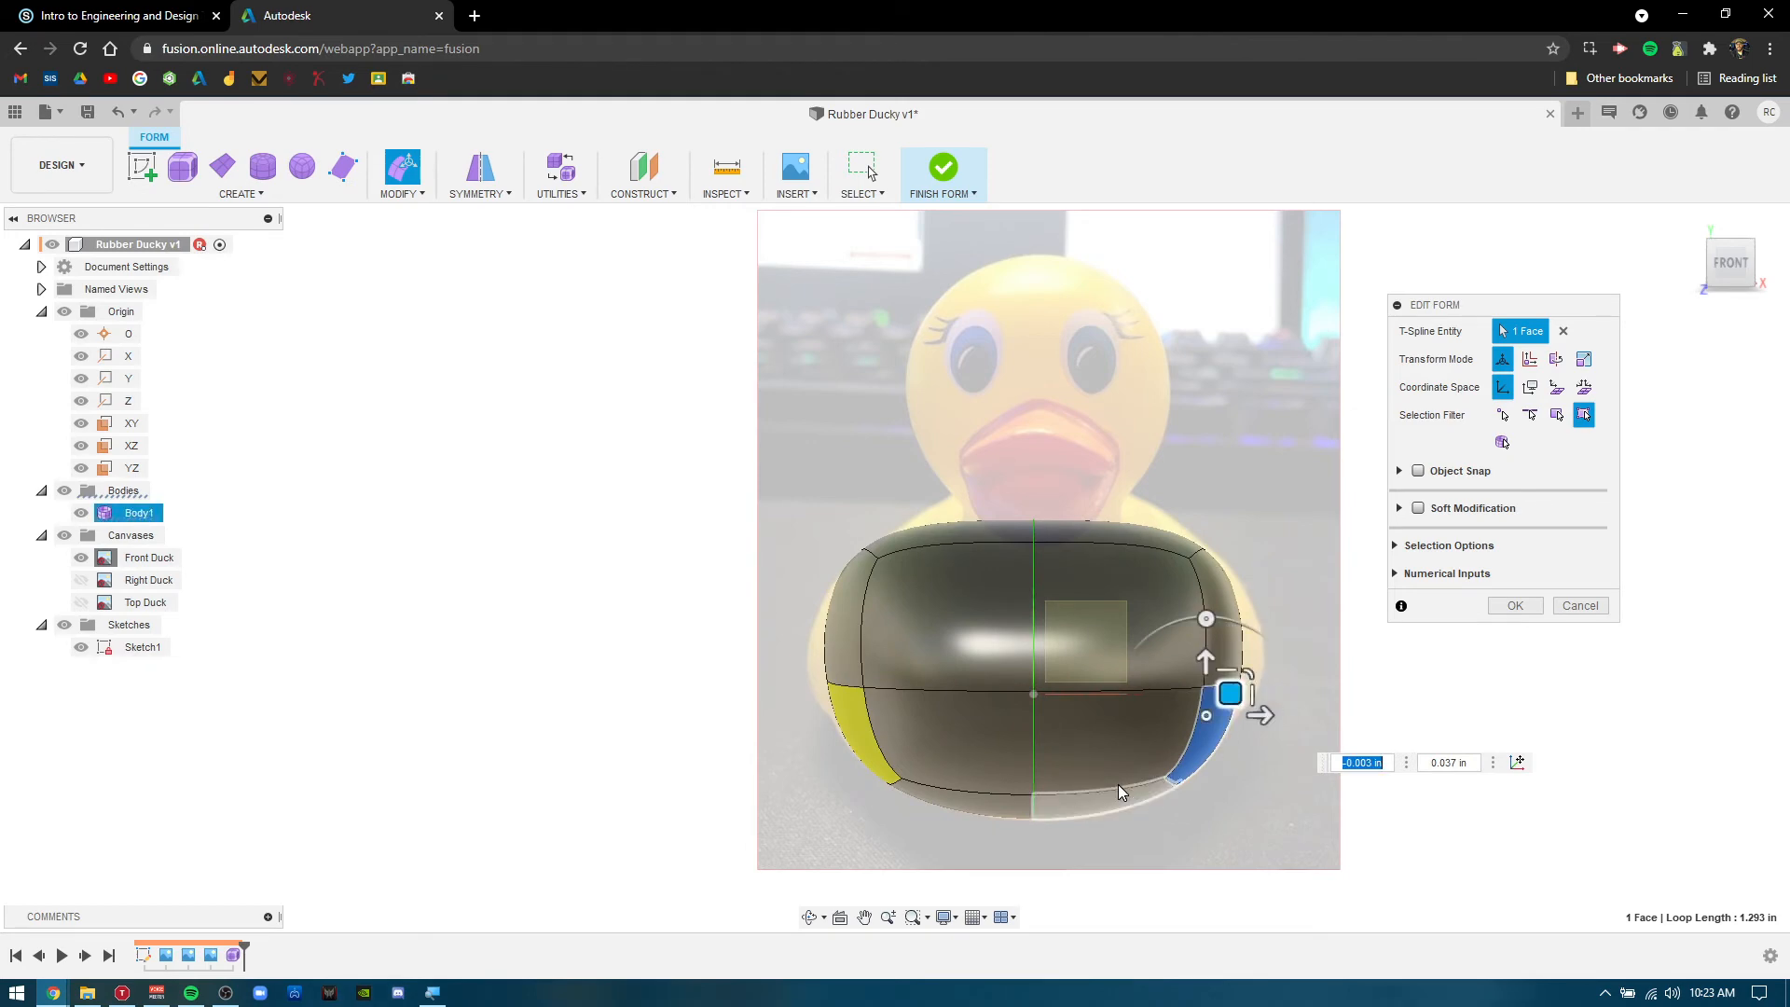
pyautogui.click(1515, 606)
# Hide the Front Duck canvas, show the Top Duck canvas, and clear the face selection on the body.
pyautogui.keyDown('shift'); pyautogui.moveTo(1626, 703); pyautogui.dragTo(1310, 744, button='middle'); pyautogui.keyUp('shift')
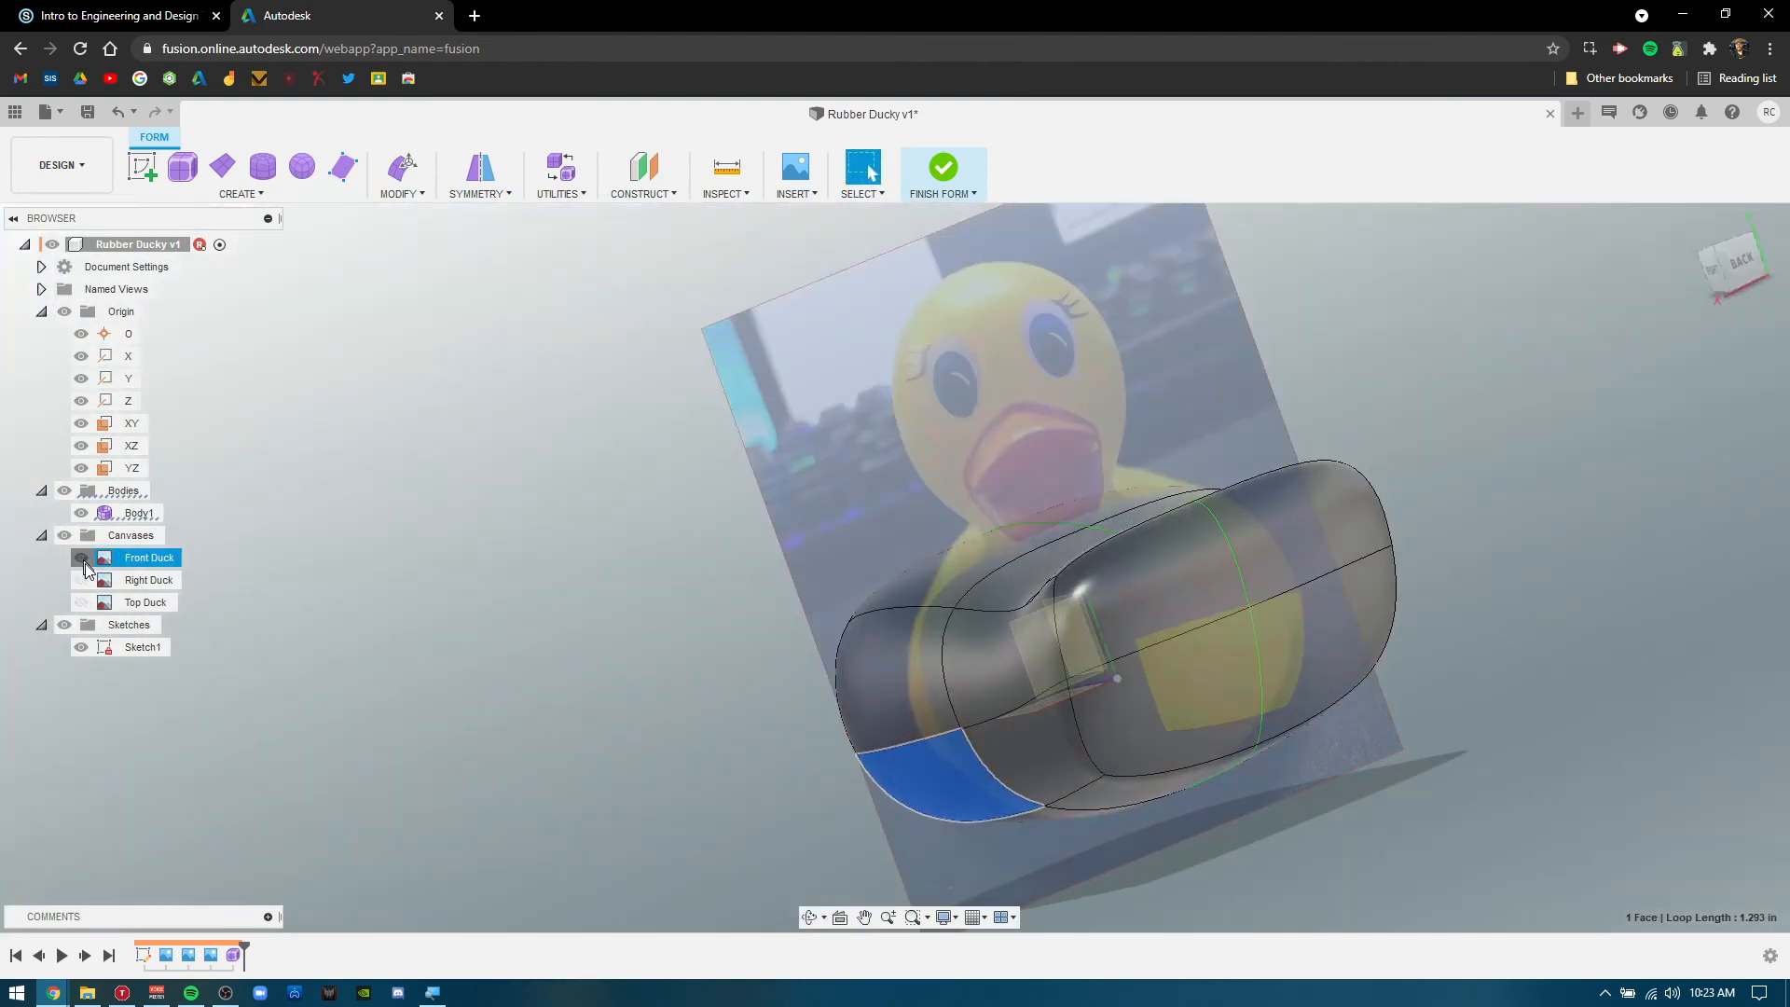
pyautogui.click(82, 557)
pyautogui.click(81, 602)
pyautogui.keyDown('shift'); pyautogui.moveTo(701, 645); pyautogui.dragTo(753, 536, button='middle'); pyautogui.keyUp('shift')
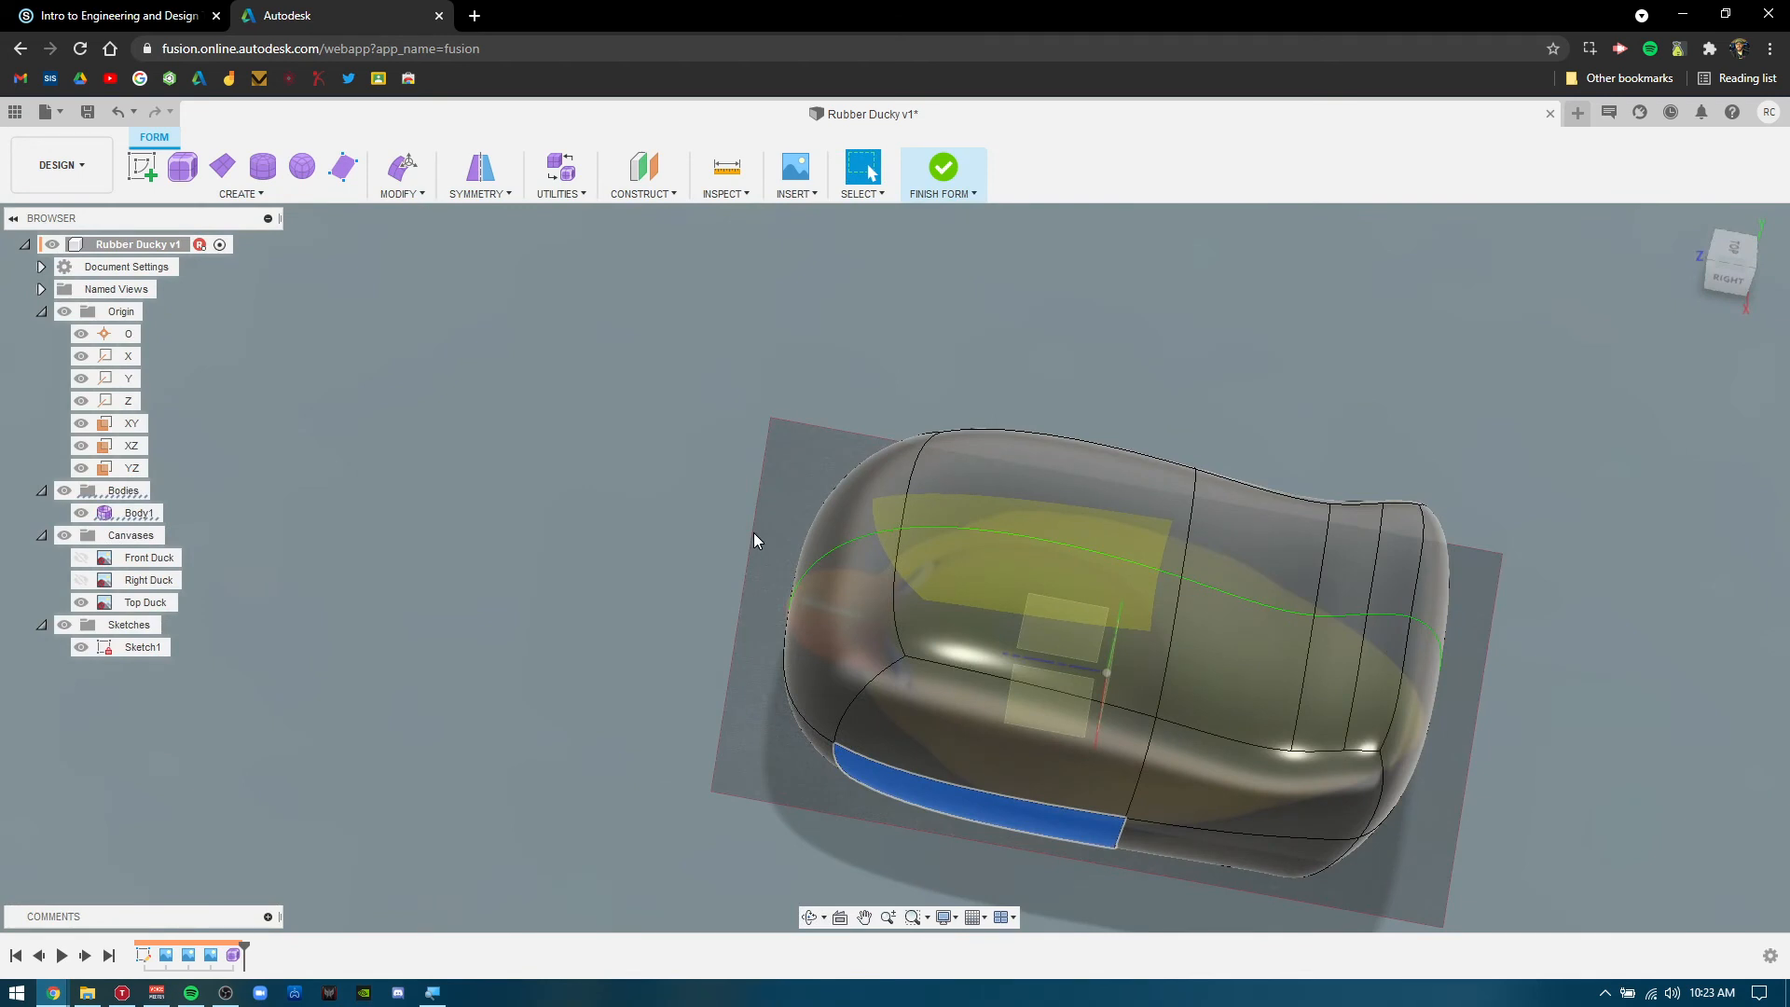
pyautogui.click(601, 461)
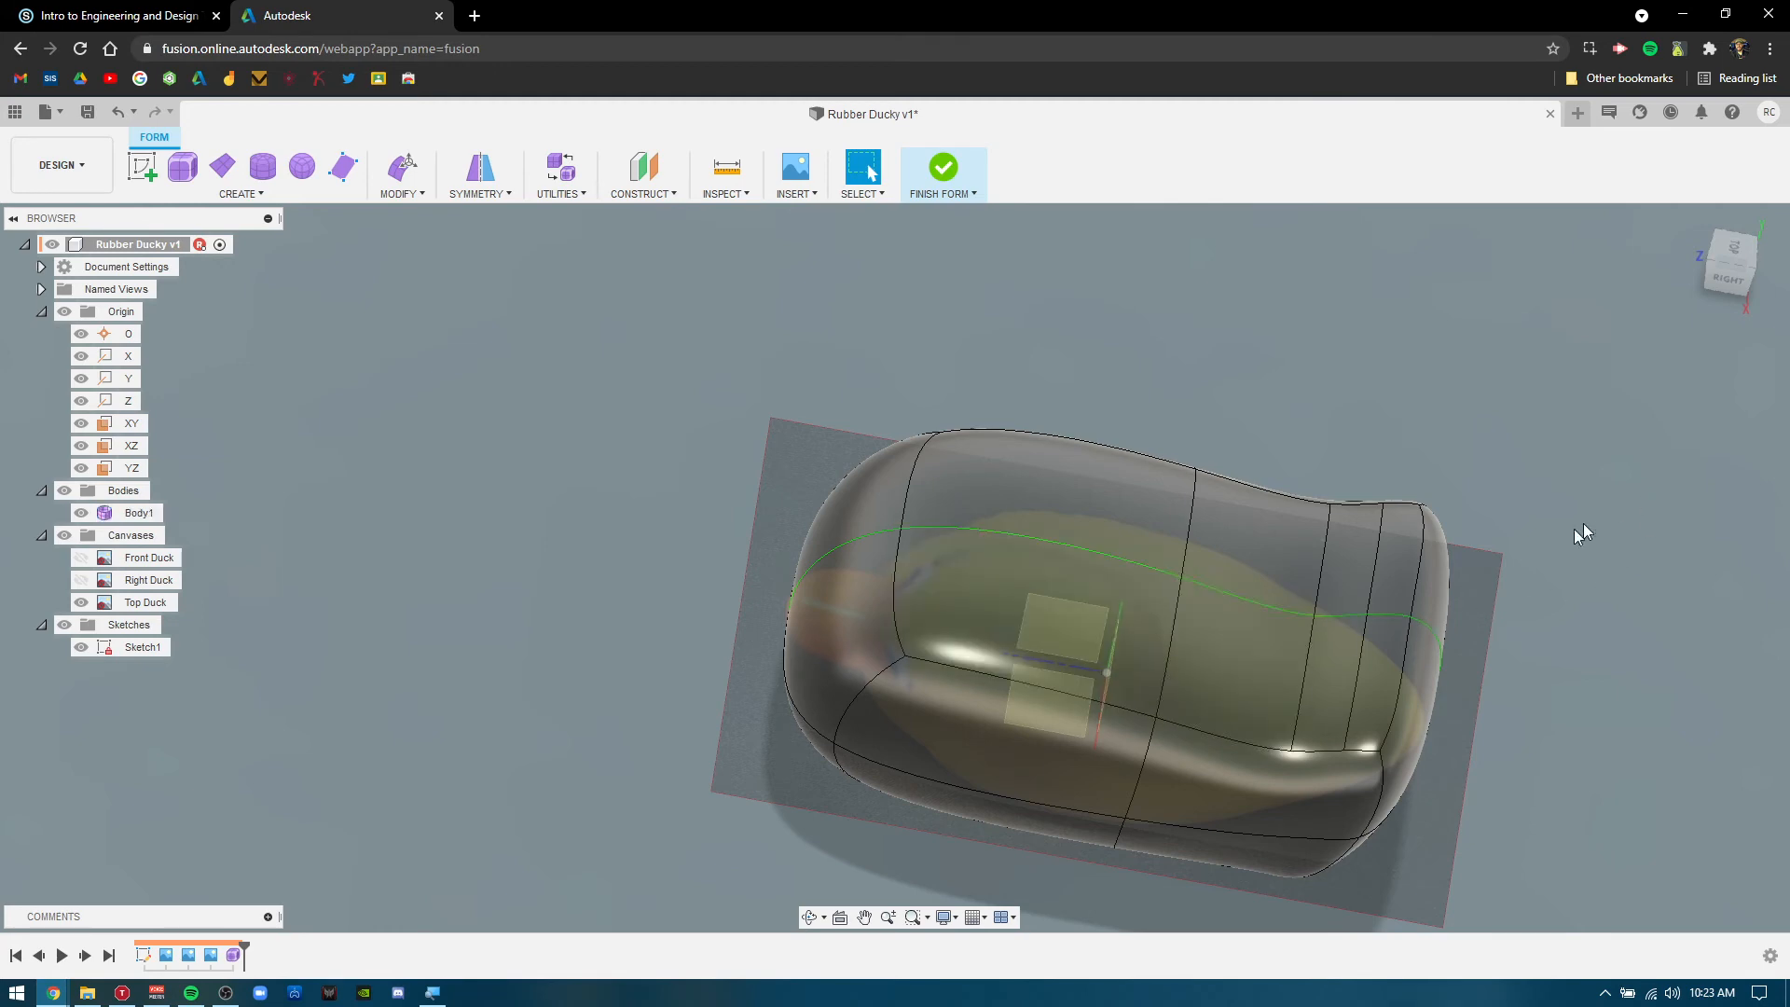
# Show the Right Duck canvas and create a 0.40 in quadball as a new body over the head in the photo, with 2 span faces.
pyautogui.keyDown('shift'); pyautogui.moveTo(1590, 579); pyautogui.dragTo(1597, 479, button='middle'); pyautogui.keyUp('shift')
pyautogui.keyDown('shift'); pyautogui.moveTo(680, 484); pyautogui.dragTo(633, 542, button='middle'); pyautogui.keyUp('shift')
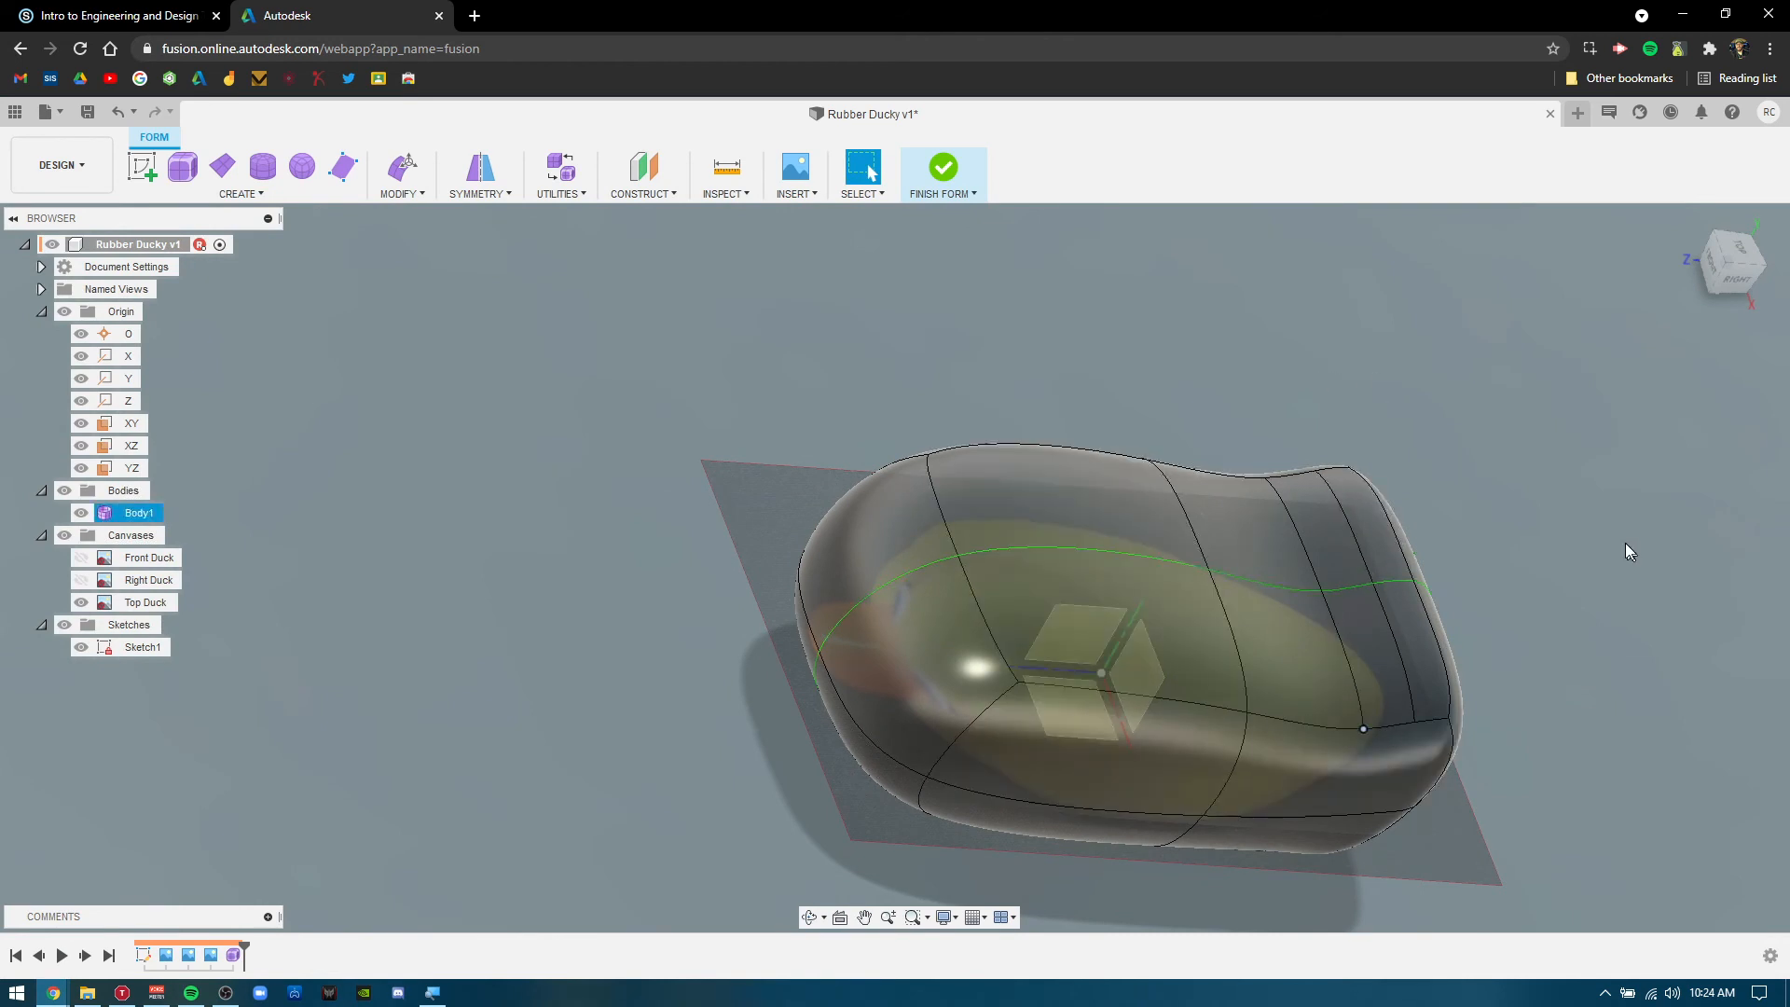
pyautogui.keyDown('shift'); pyautogui.moveTo(1598, 512); pyautogui.dragTo(1528, 469, button='middle'); pyautogui.keyUp('shift')
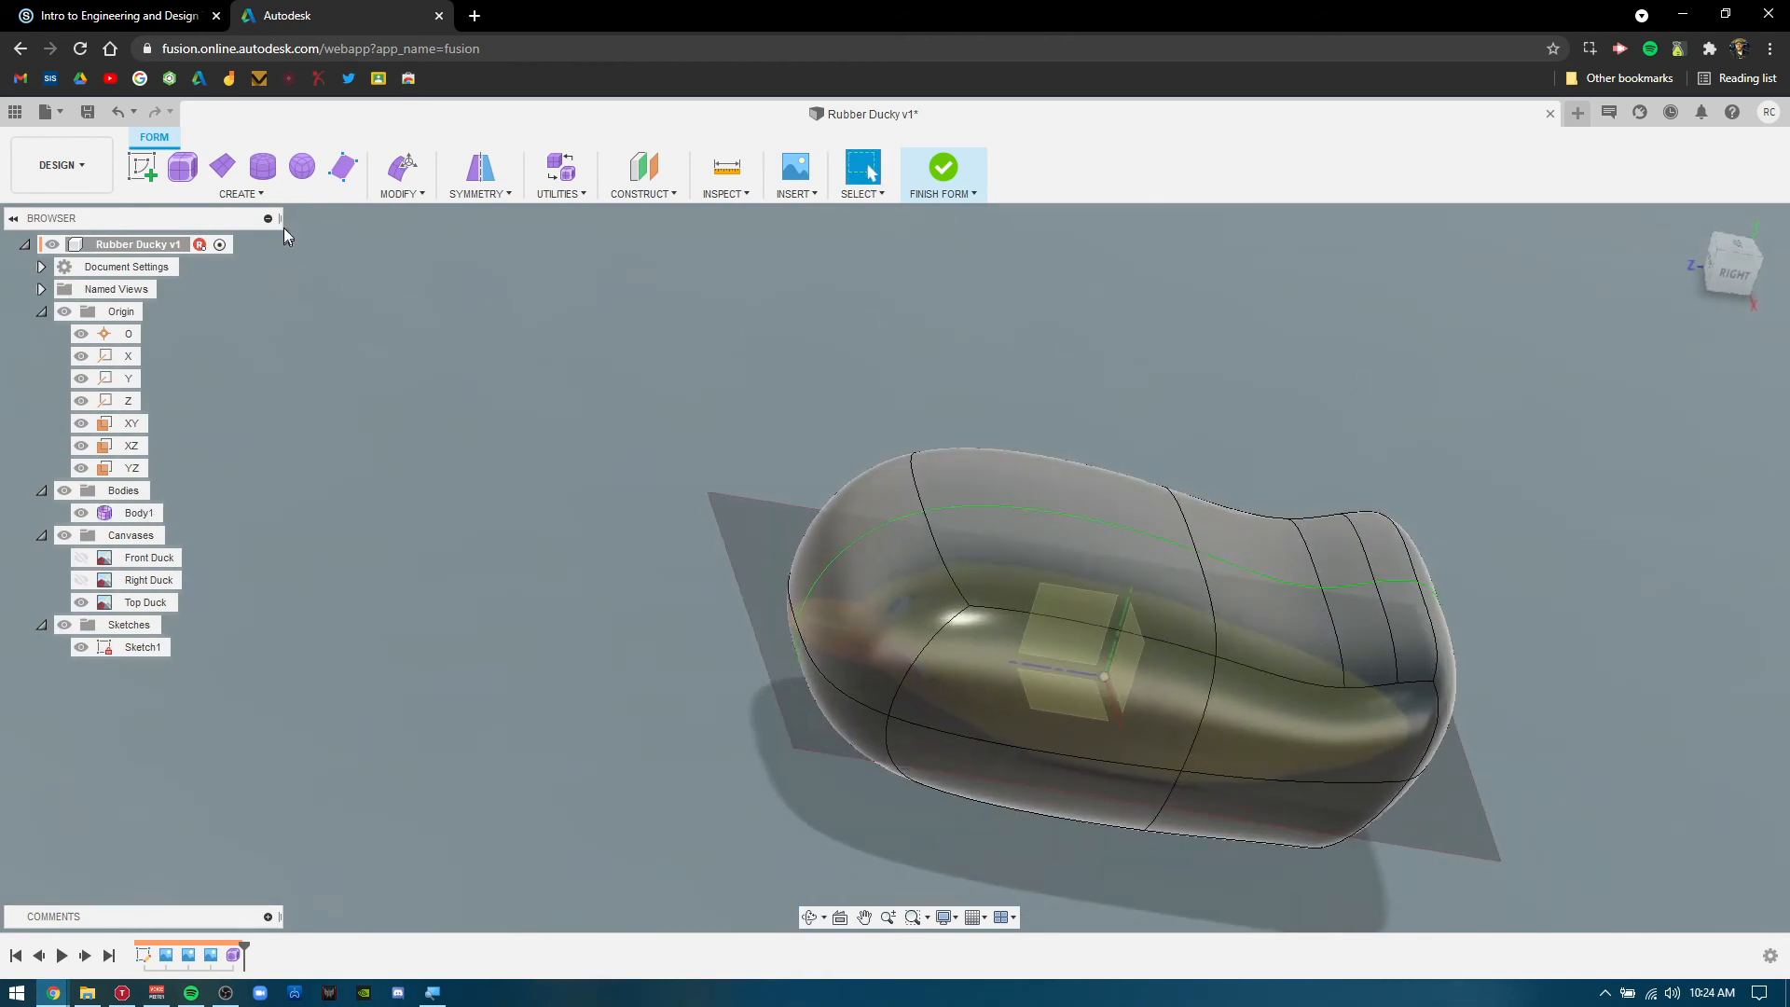
pyautogui.click(302, 166)
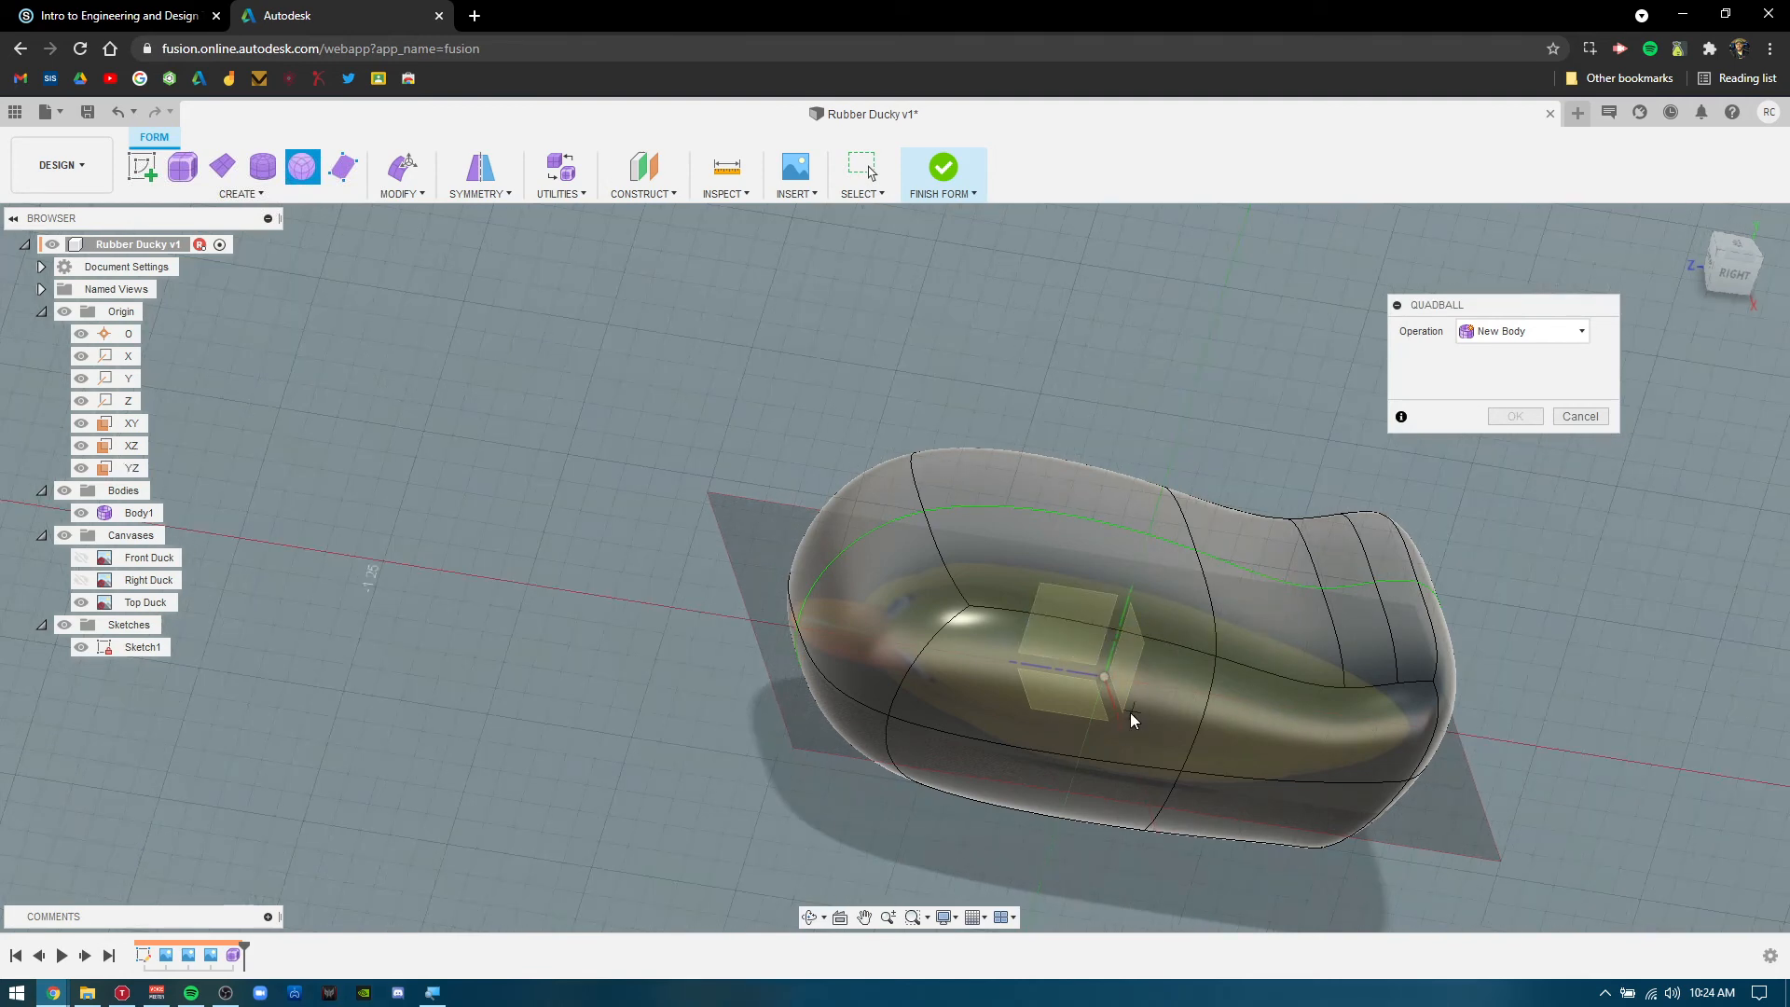
pyautogui.click(1729, 277)
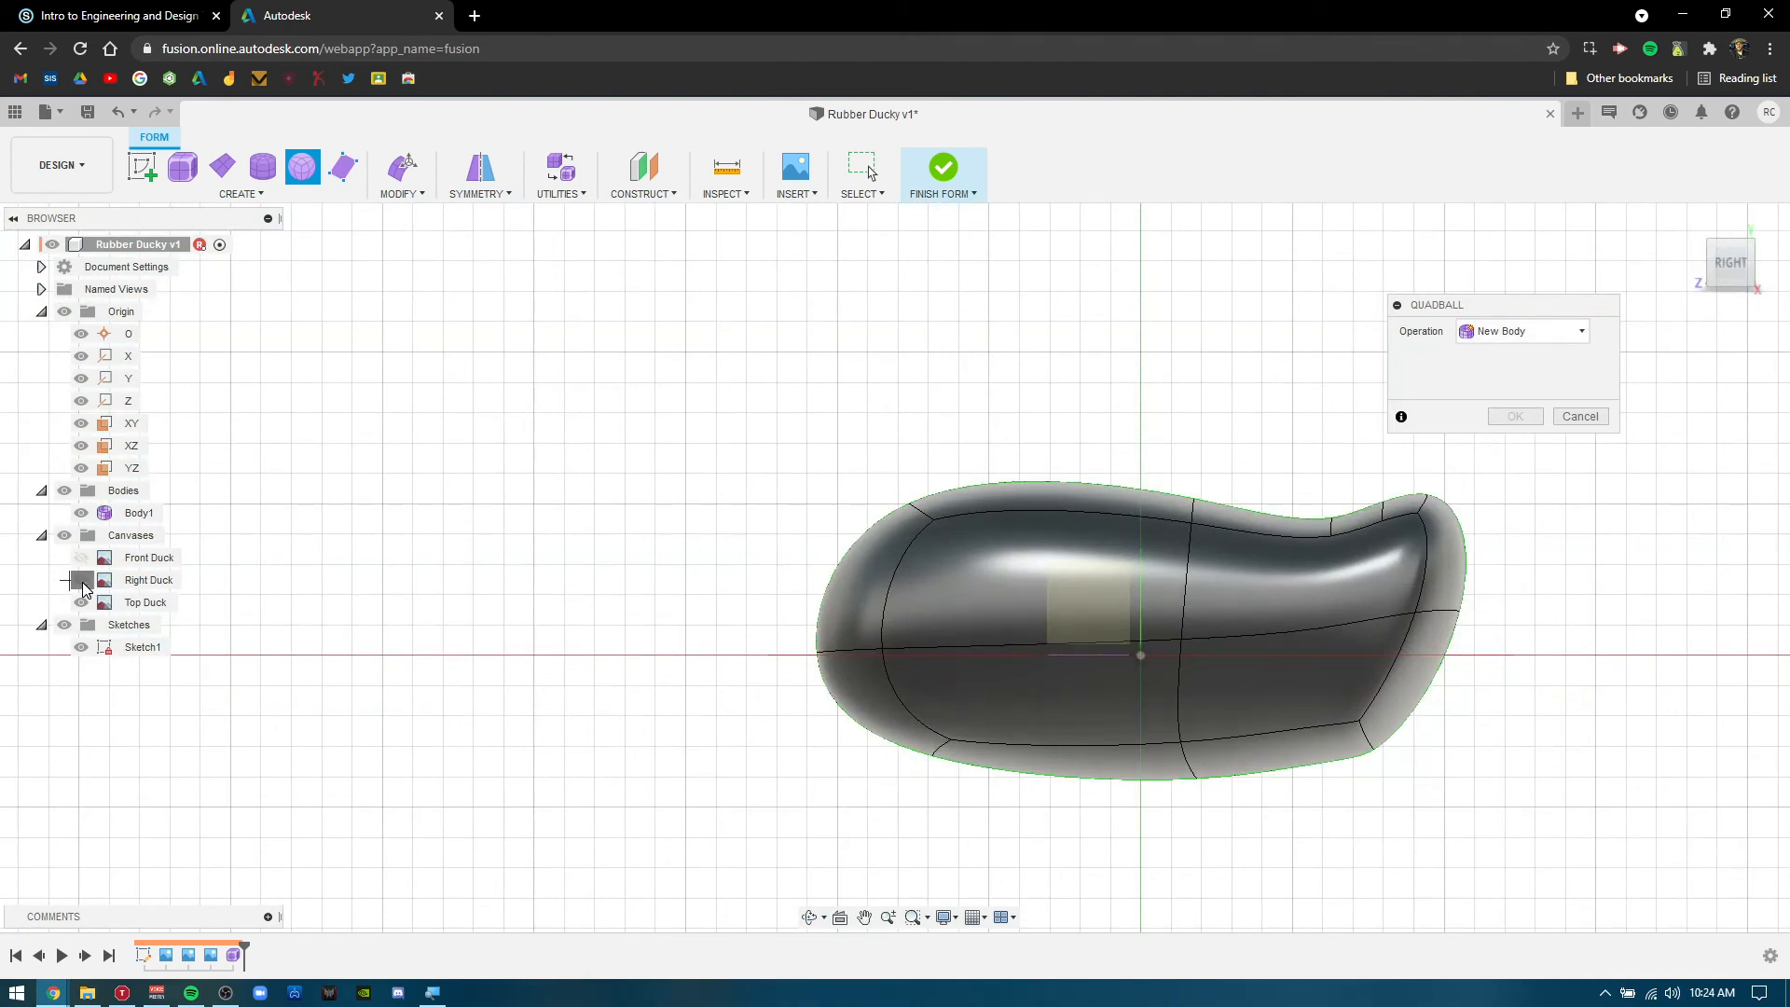
pyautogui.click(82, 581)
pyautogui.click(1029, 354)
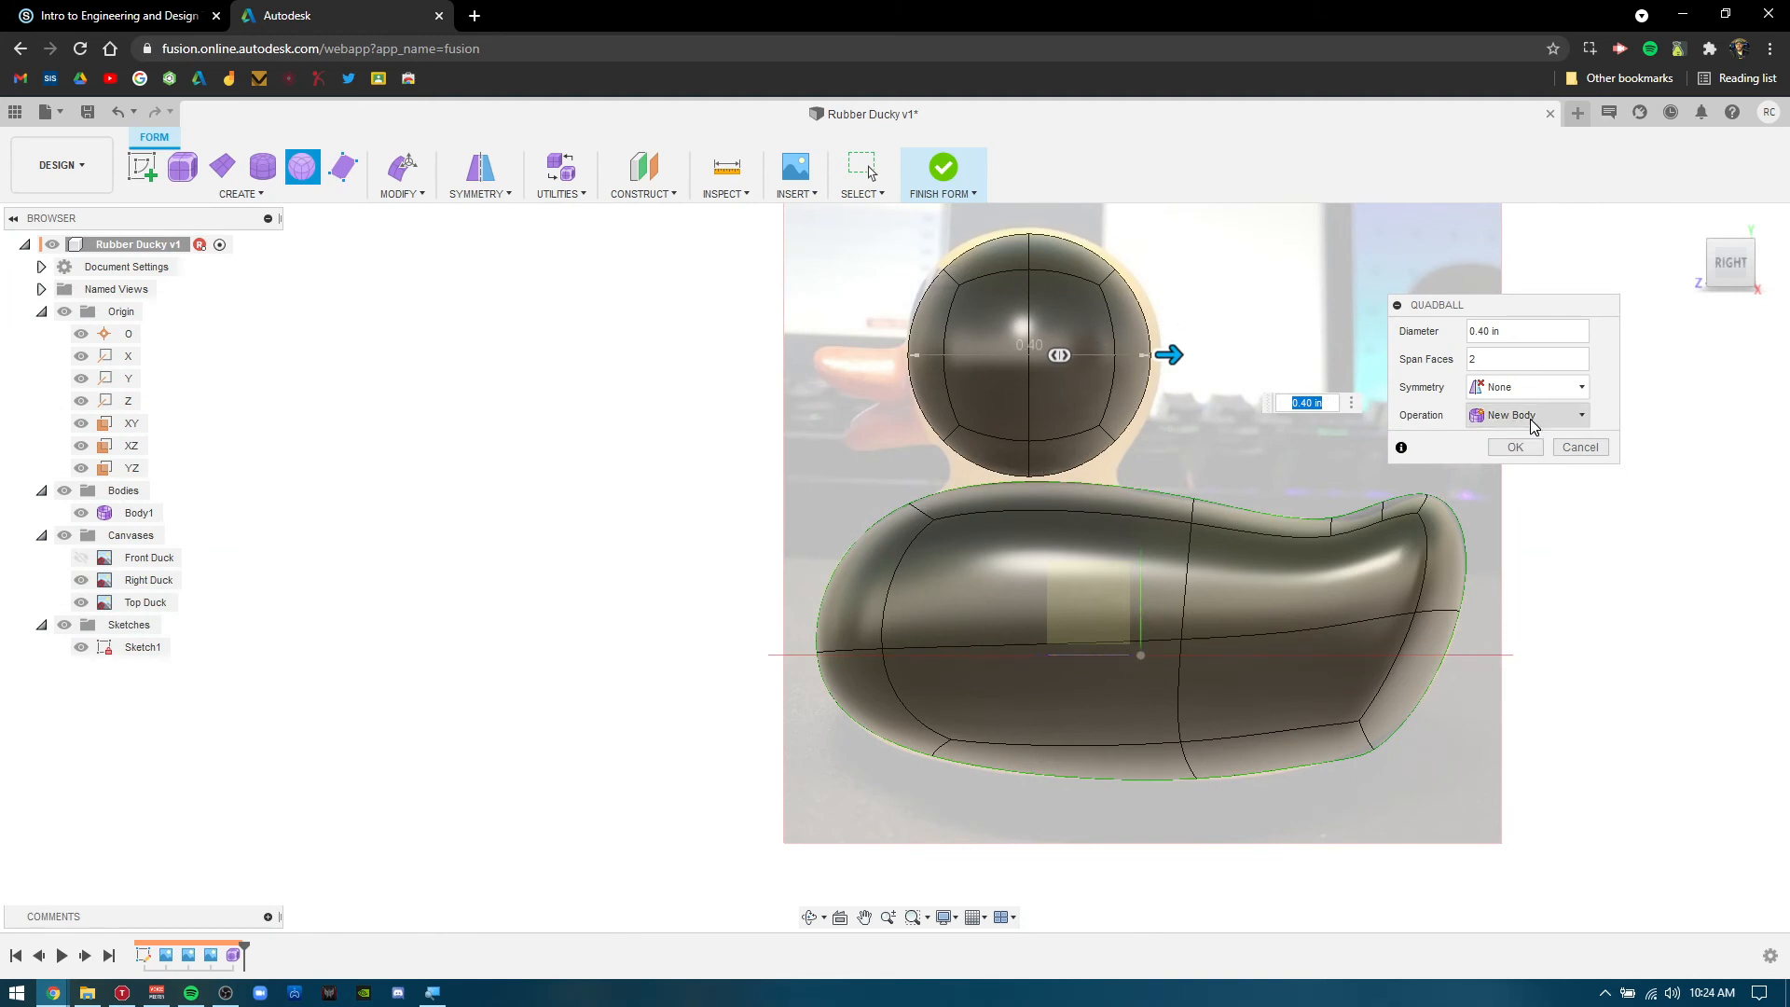
pyautogui.click(1517, 449)
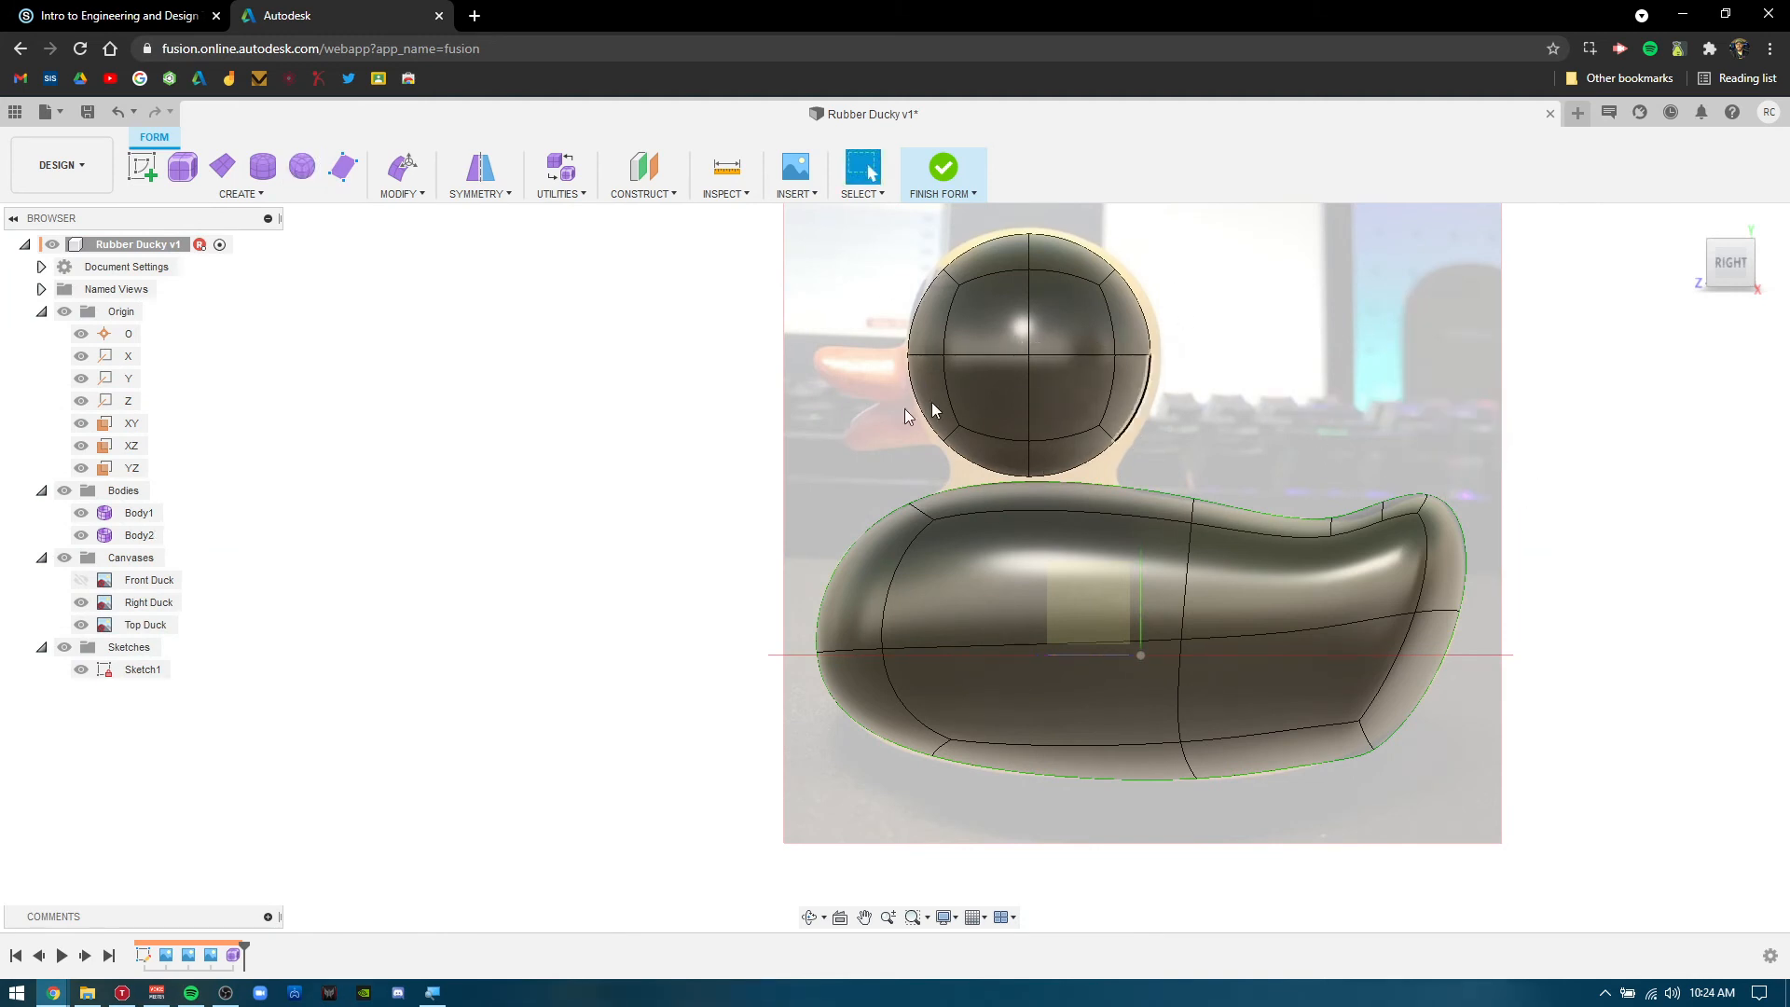
pyautogui.keyDown('shift'); pyautogui.moveTo(711, 522); pyautogui.dragTo(942, 463, button='middle'); pyautogui.keyUp('shift')
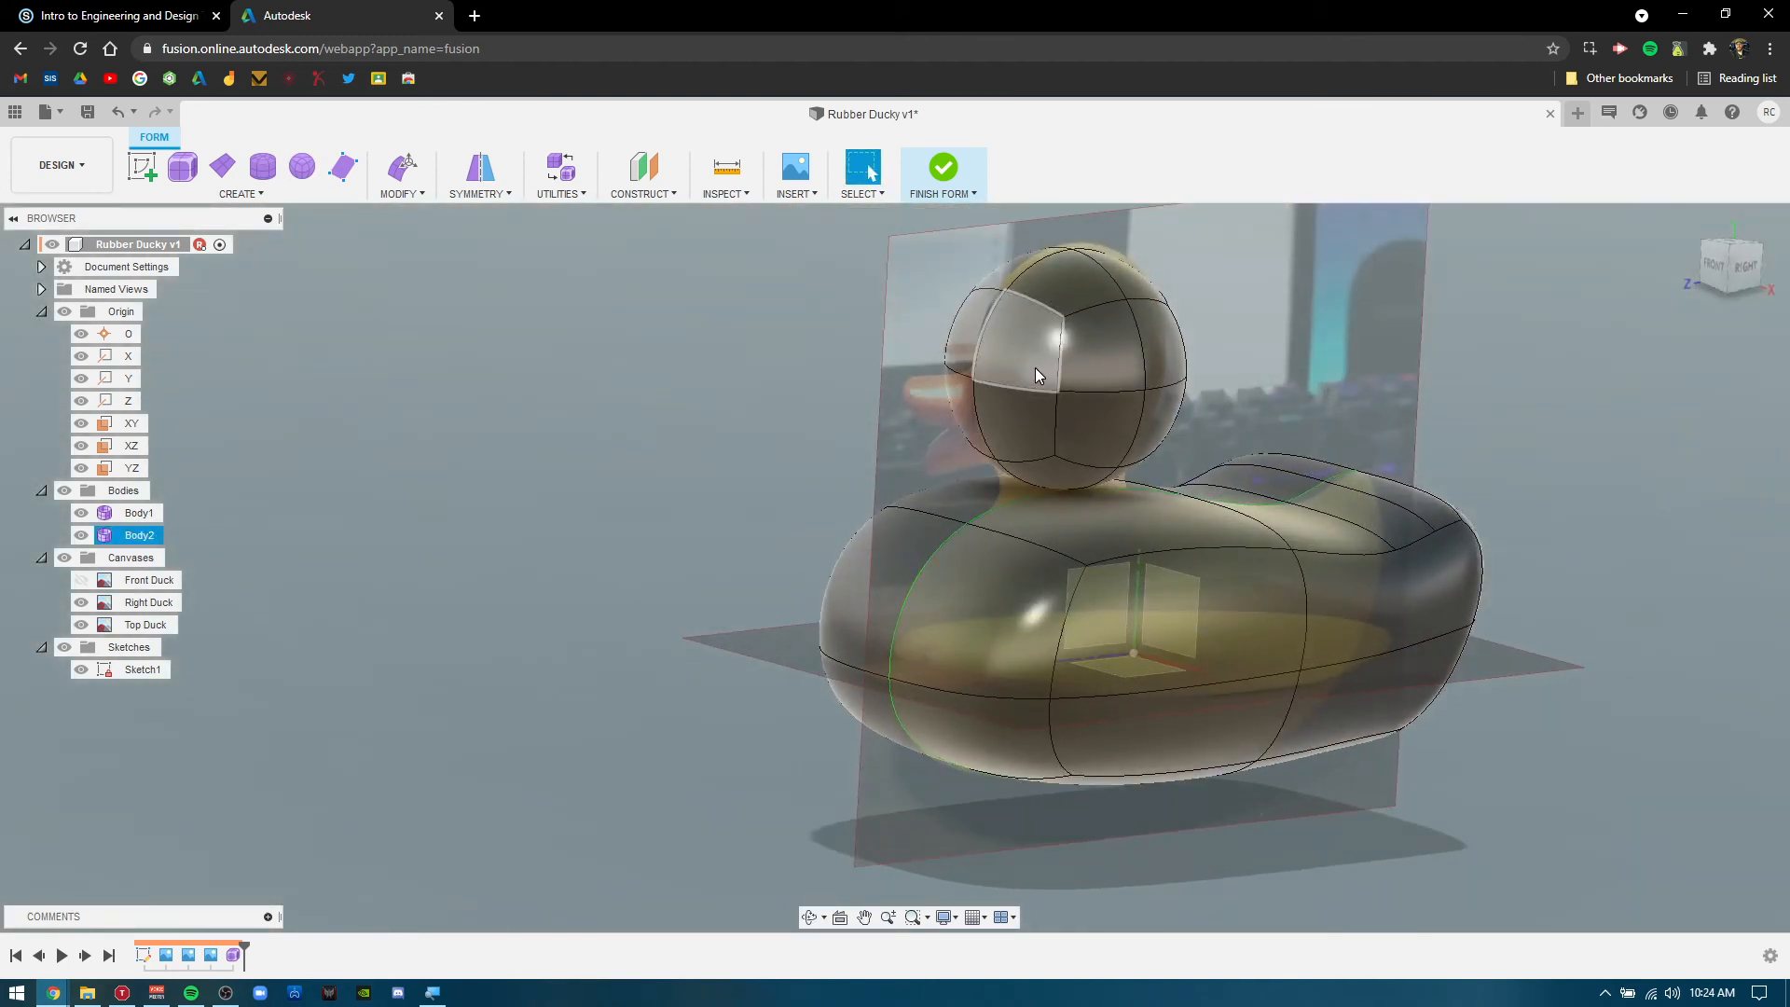
pyautogui.click(117, 533)
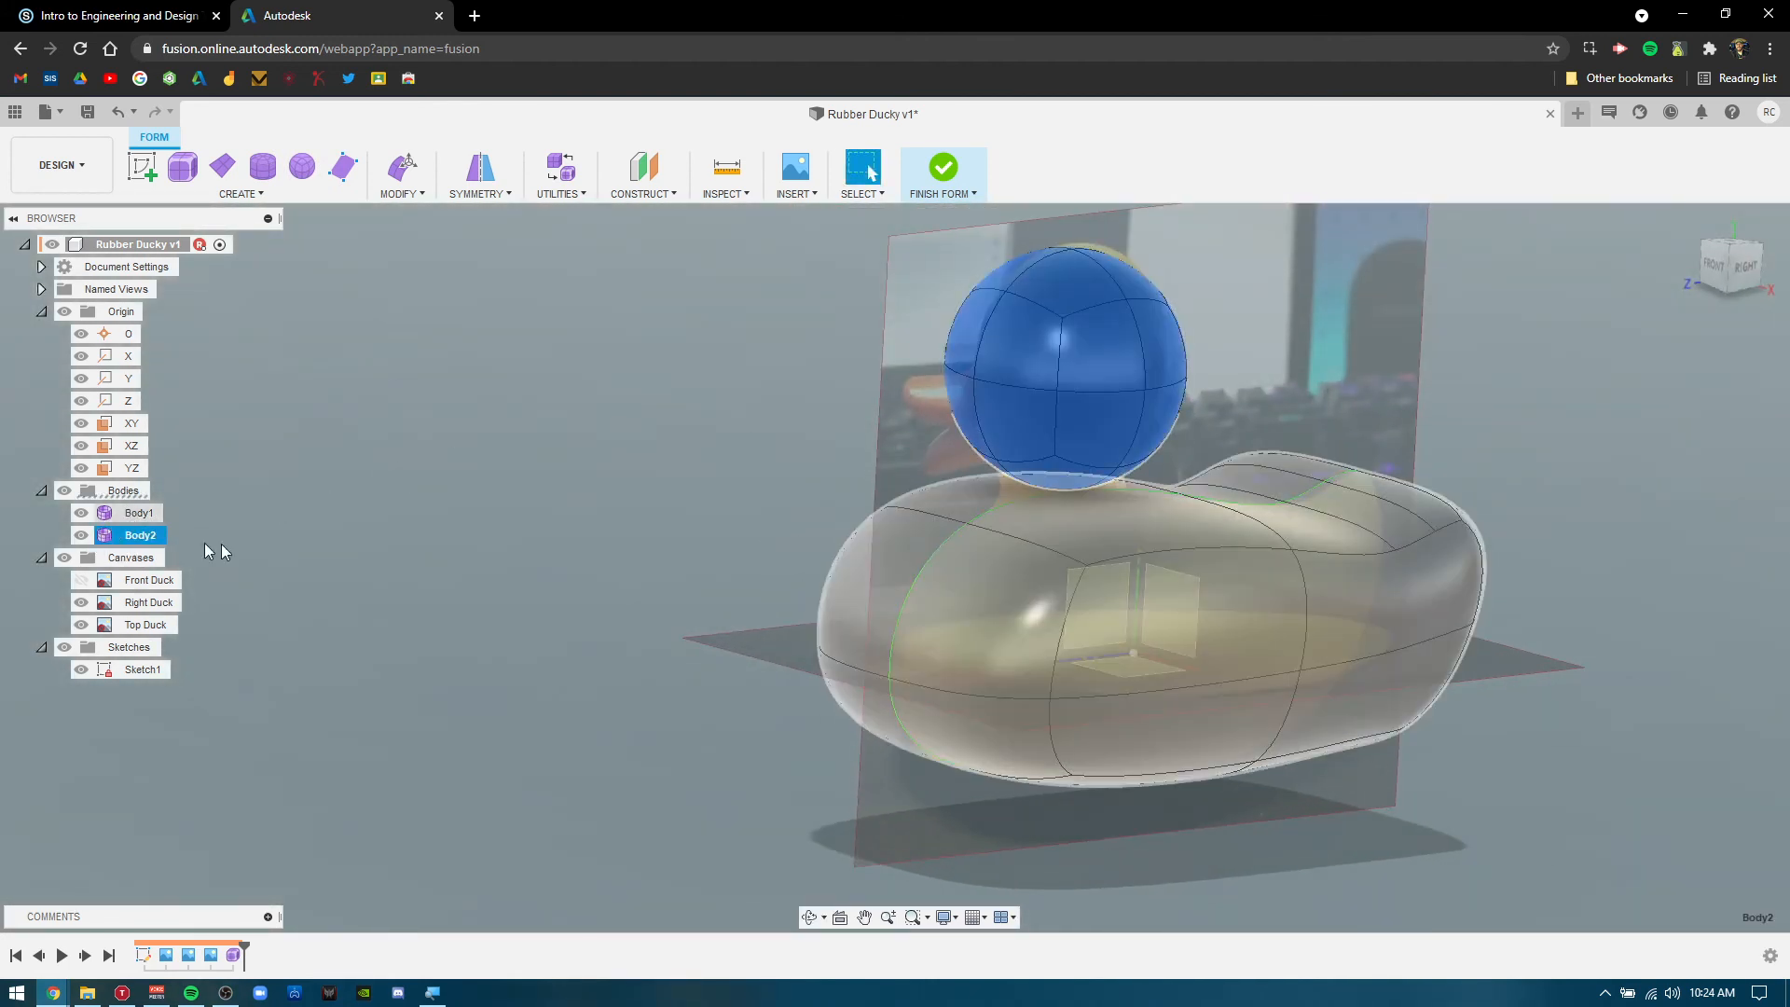
pyautogui.click(190, 537)
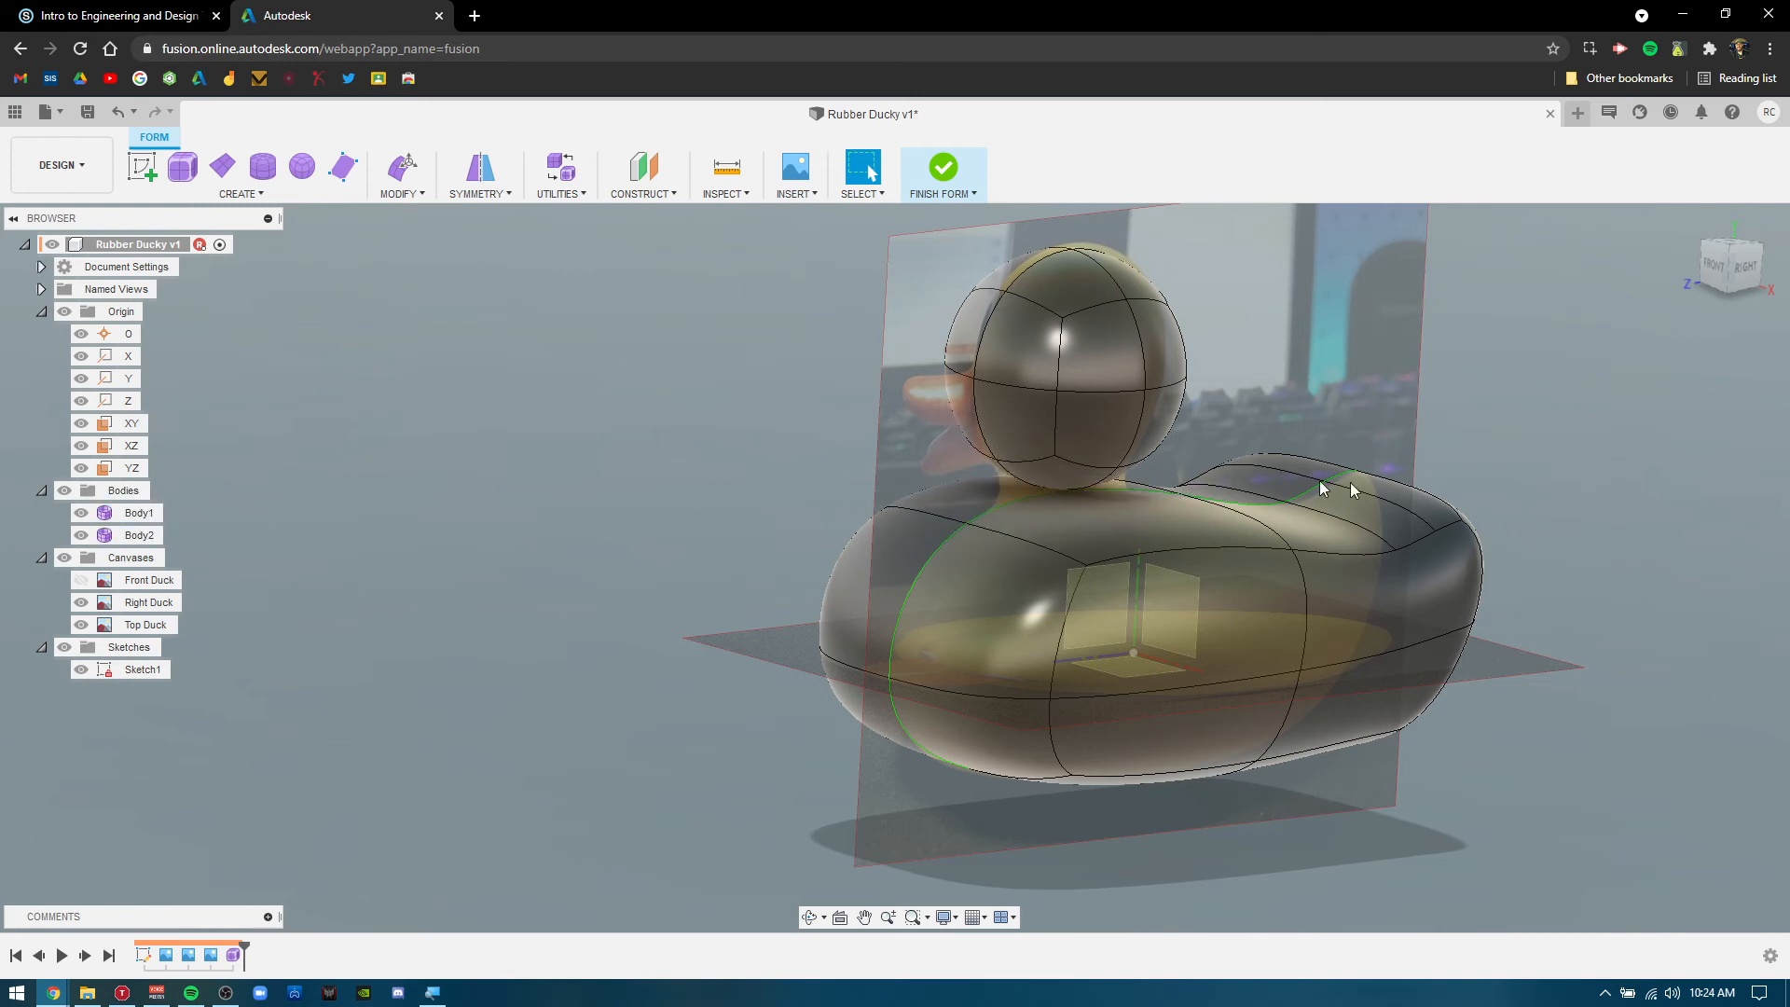
pyautogui.keyDown('shift'); pyautogui.moveTo(1532, 477); pyautogui.dragTo(1489, 491, button='middle'); pyautogui.keyUp('shift')
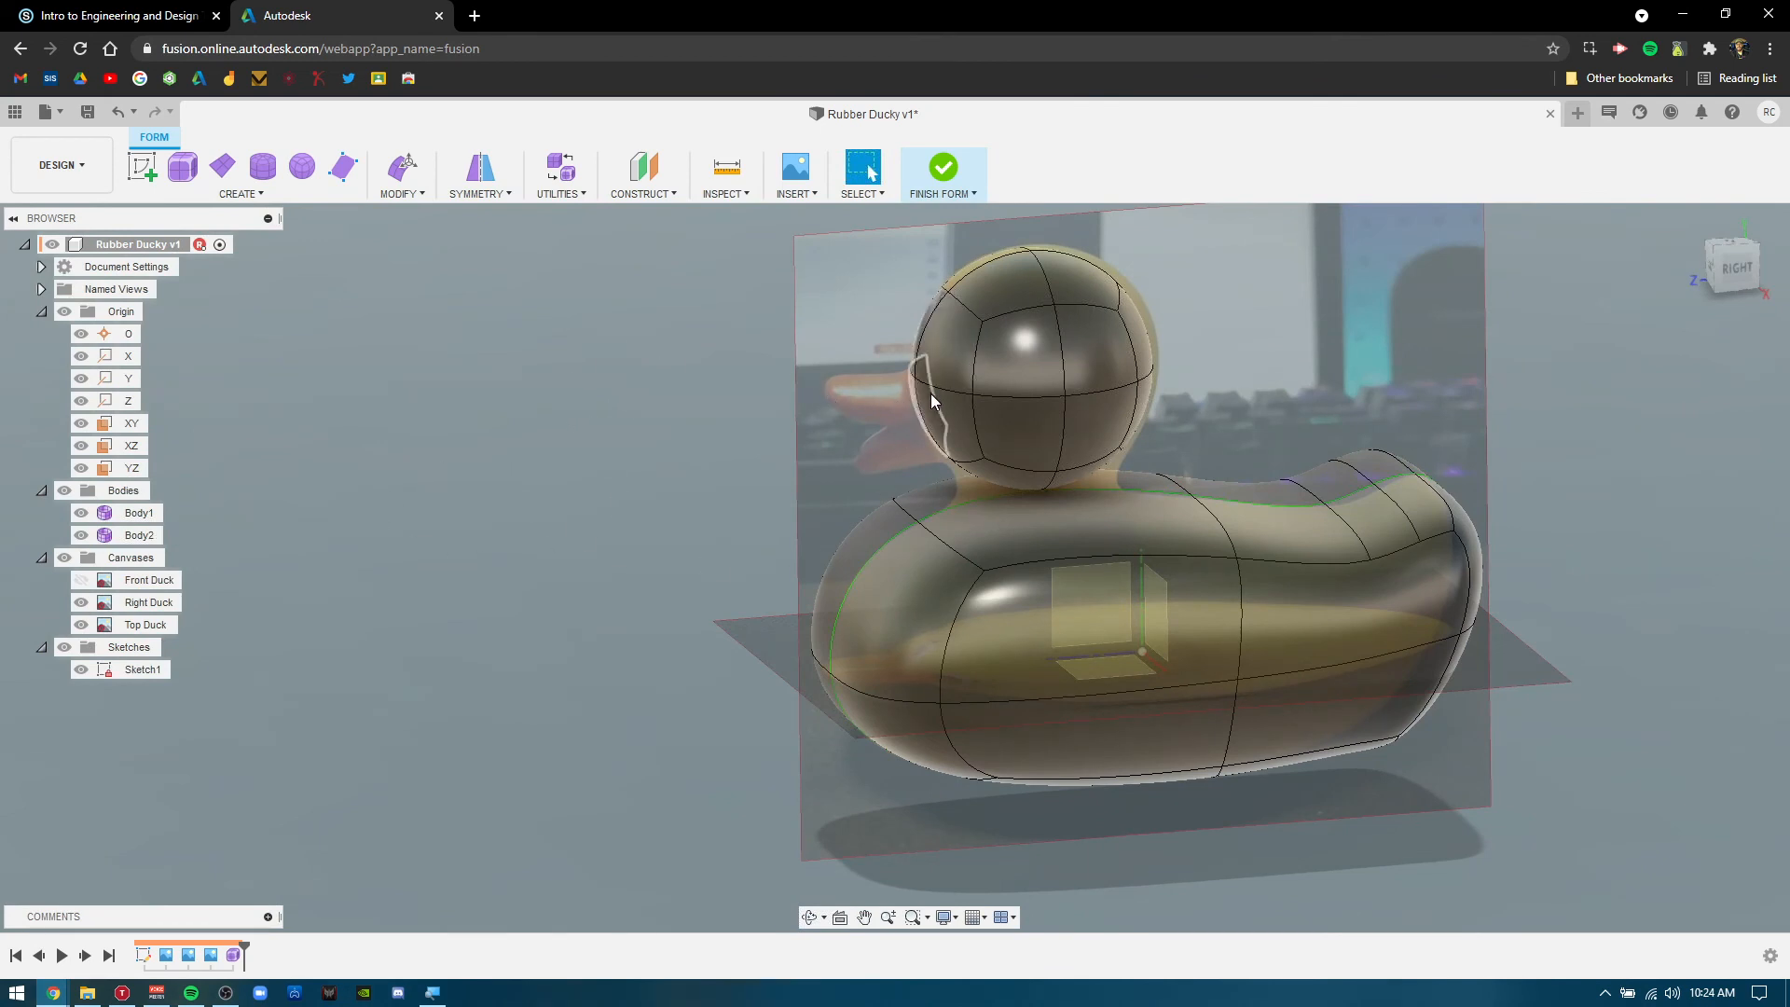
# Hide the Right Duck canvas and create a center plane over the beak in the top photo, 0.187 in by 0.20 in, with 2 faces each way.
pyautogui.click(226, 173)
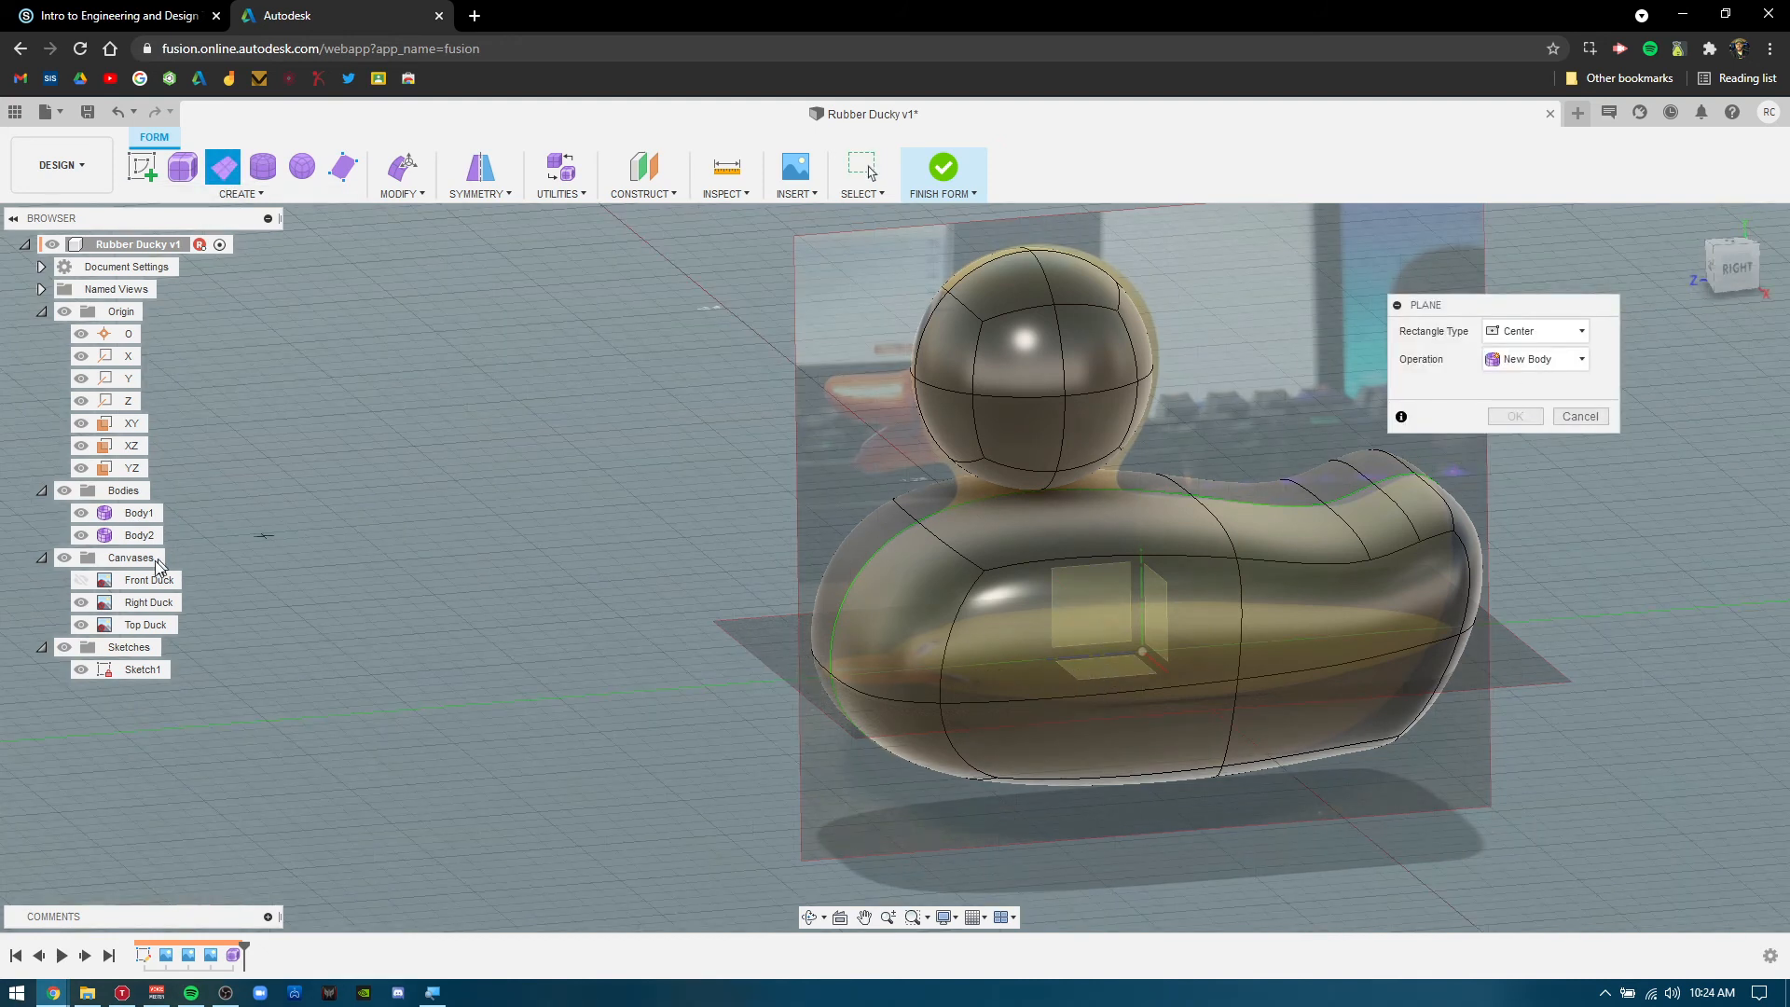
pyautogui.click(81, 602)
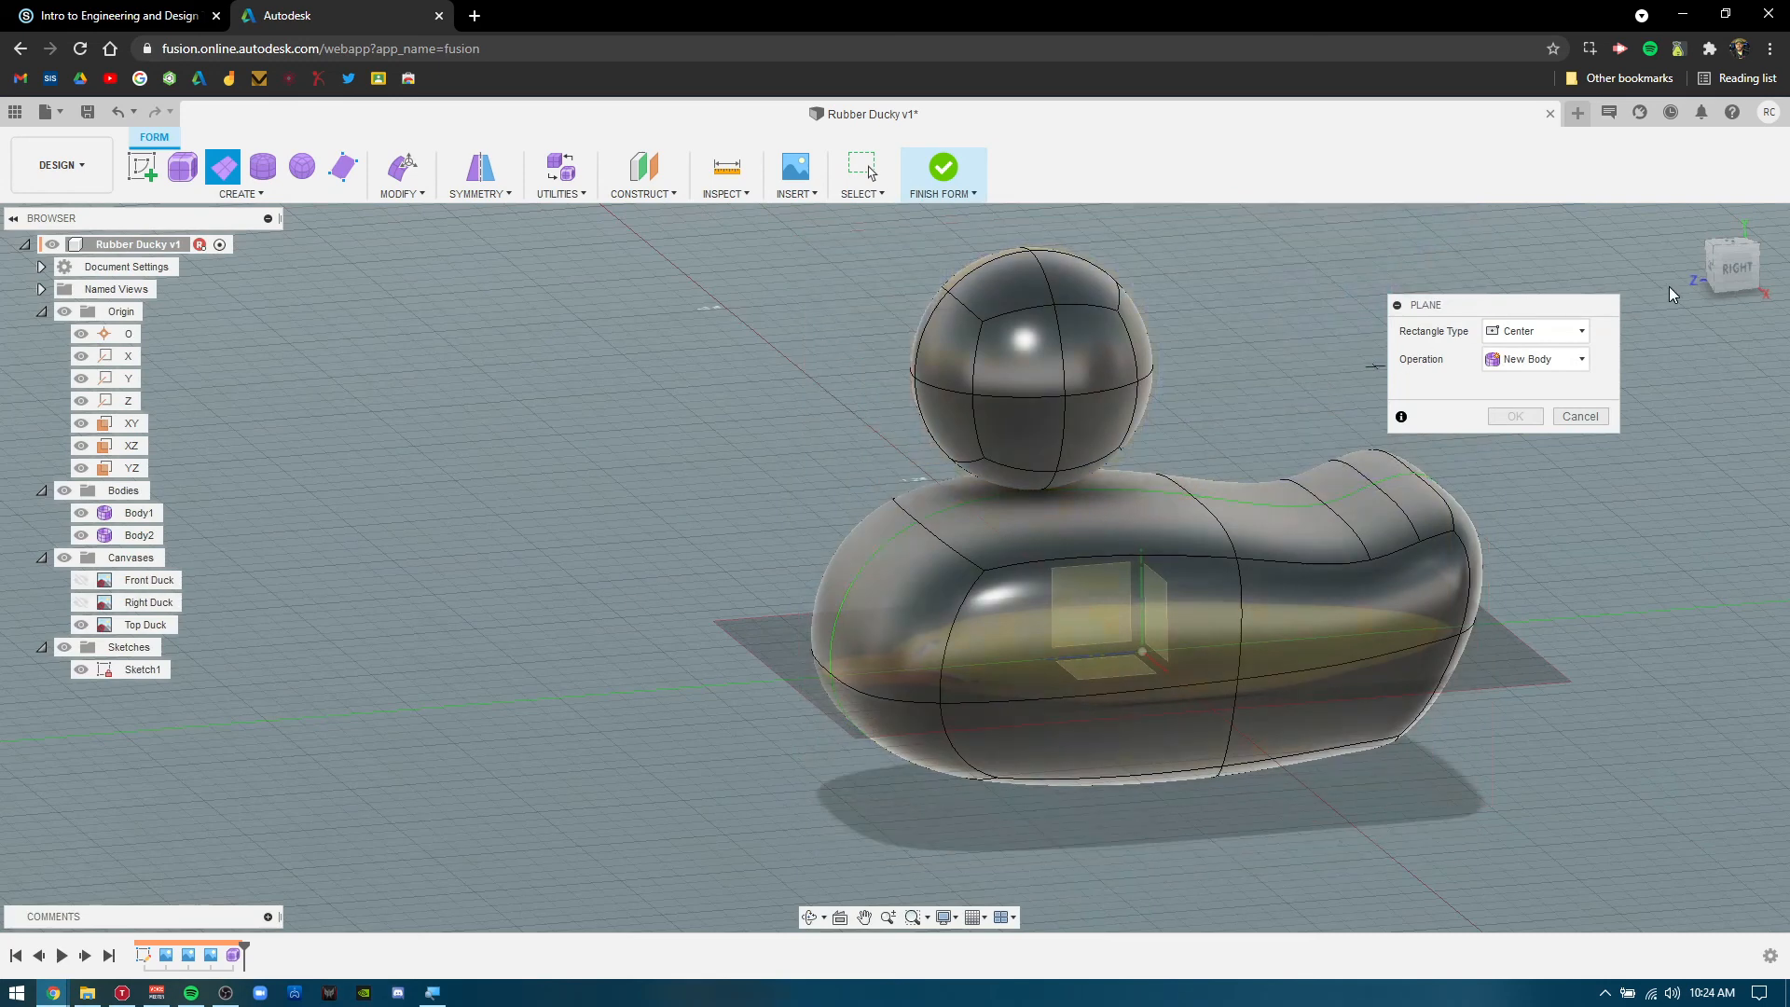
pyautogui.moveTo(1429, 305); pyautogui.dragTo(561, 323)
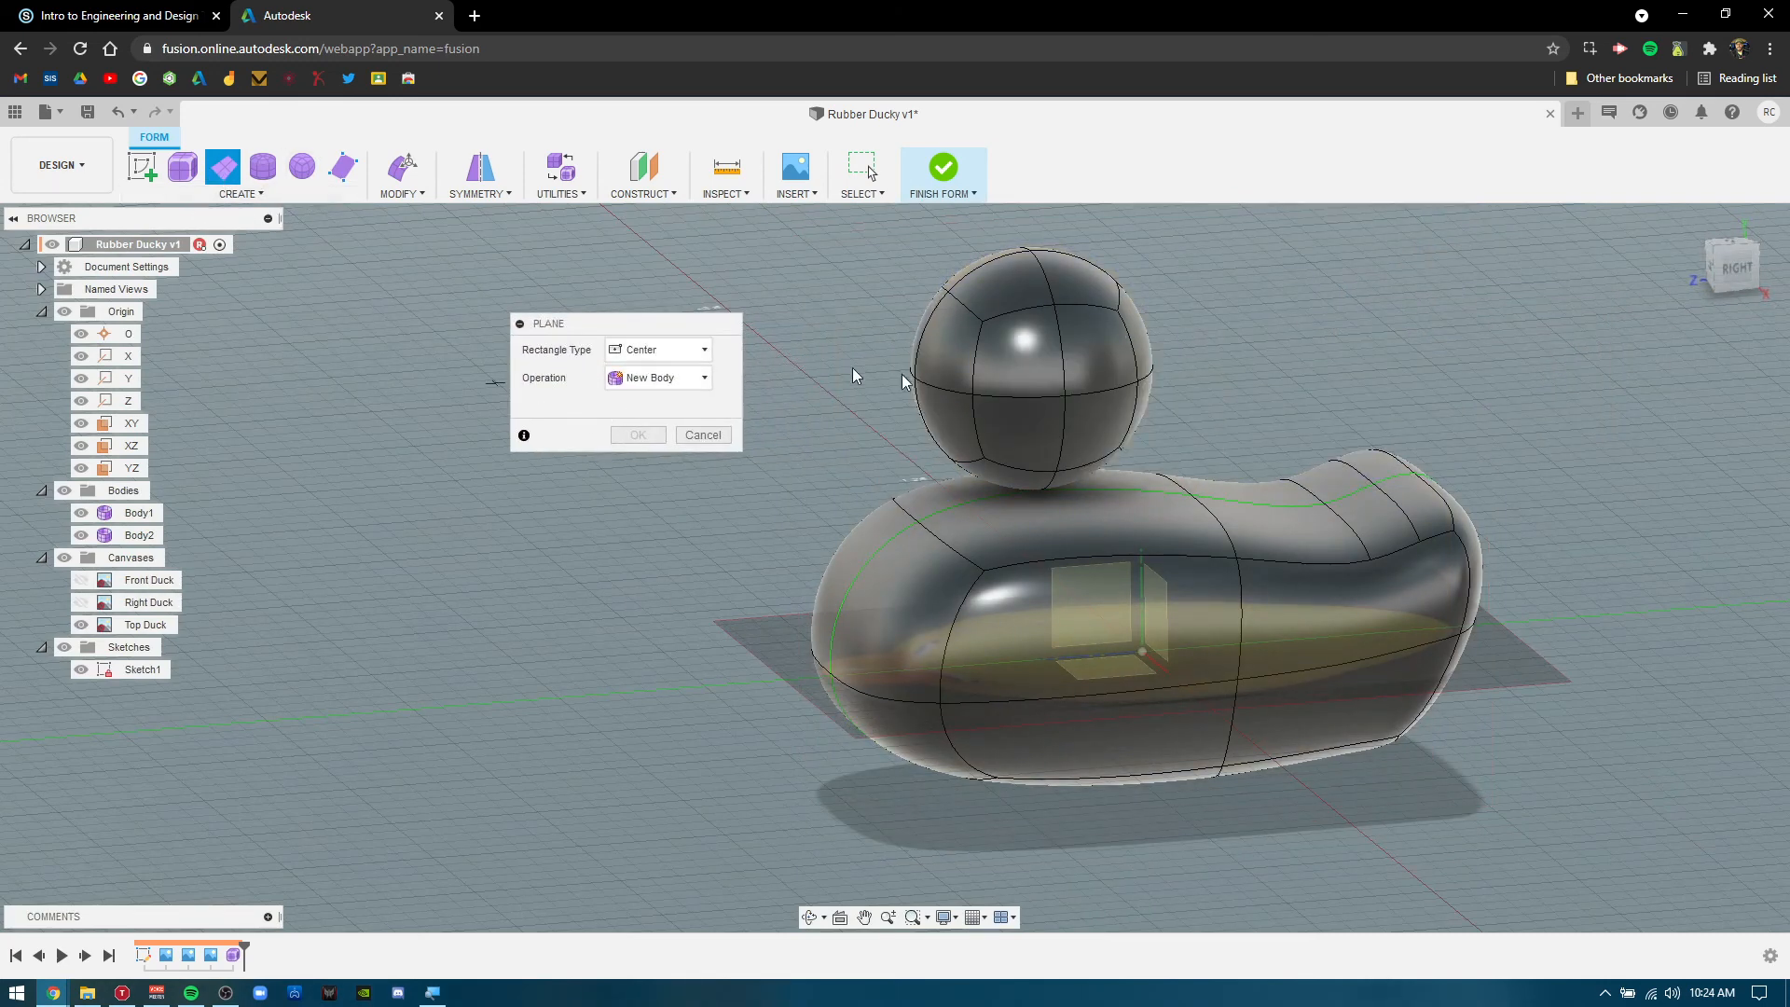
pyautogui.keyDown('shift'); pyautogui.moveTo(1303, 415); pyautogui.dragTo(1692, 290, button='middle'); pyautogui.keyUp('shift')
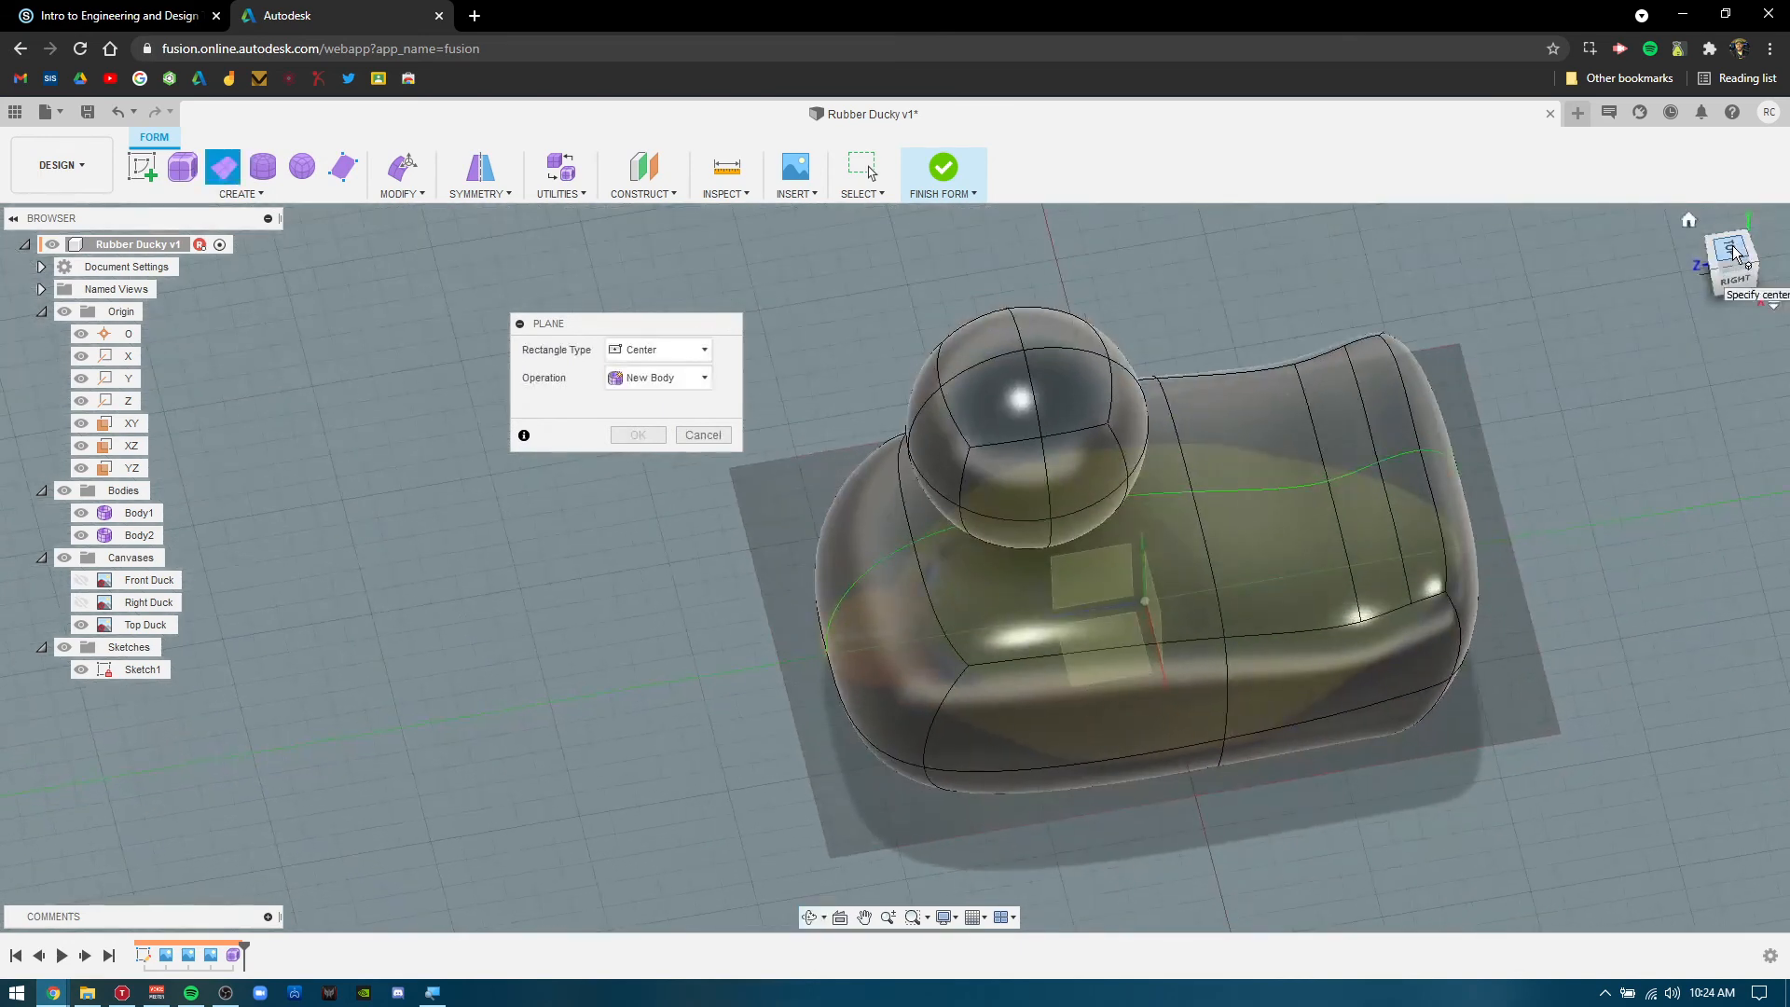
pyautogui.click(1732, 257)
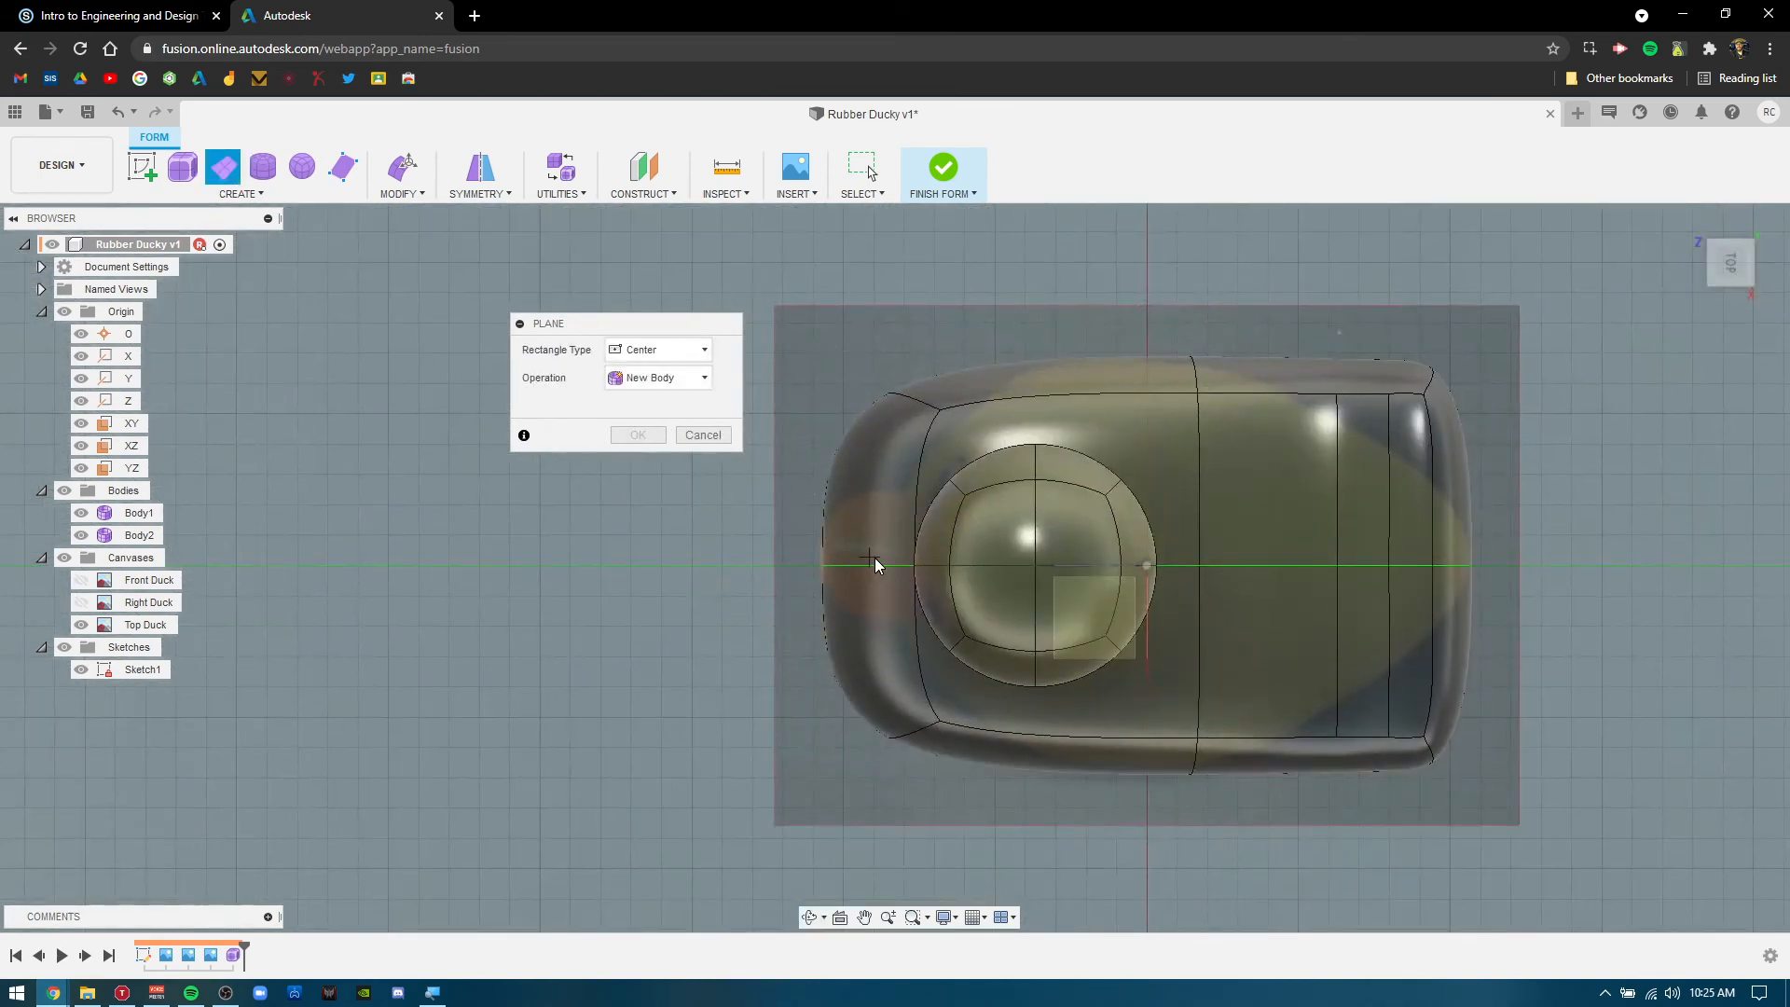
pyautogui.click(874, 558)
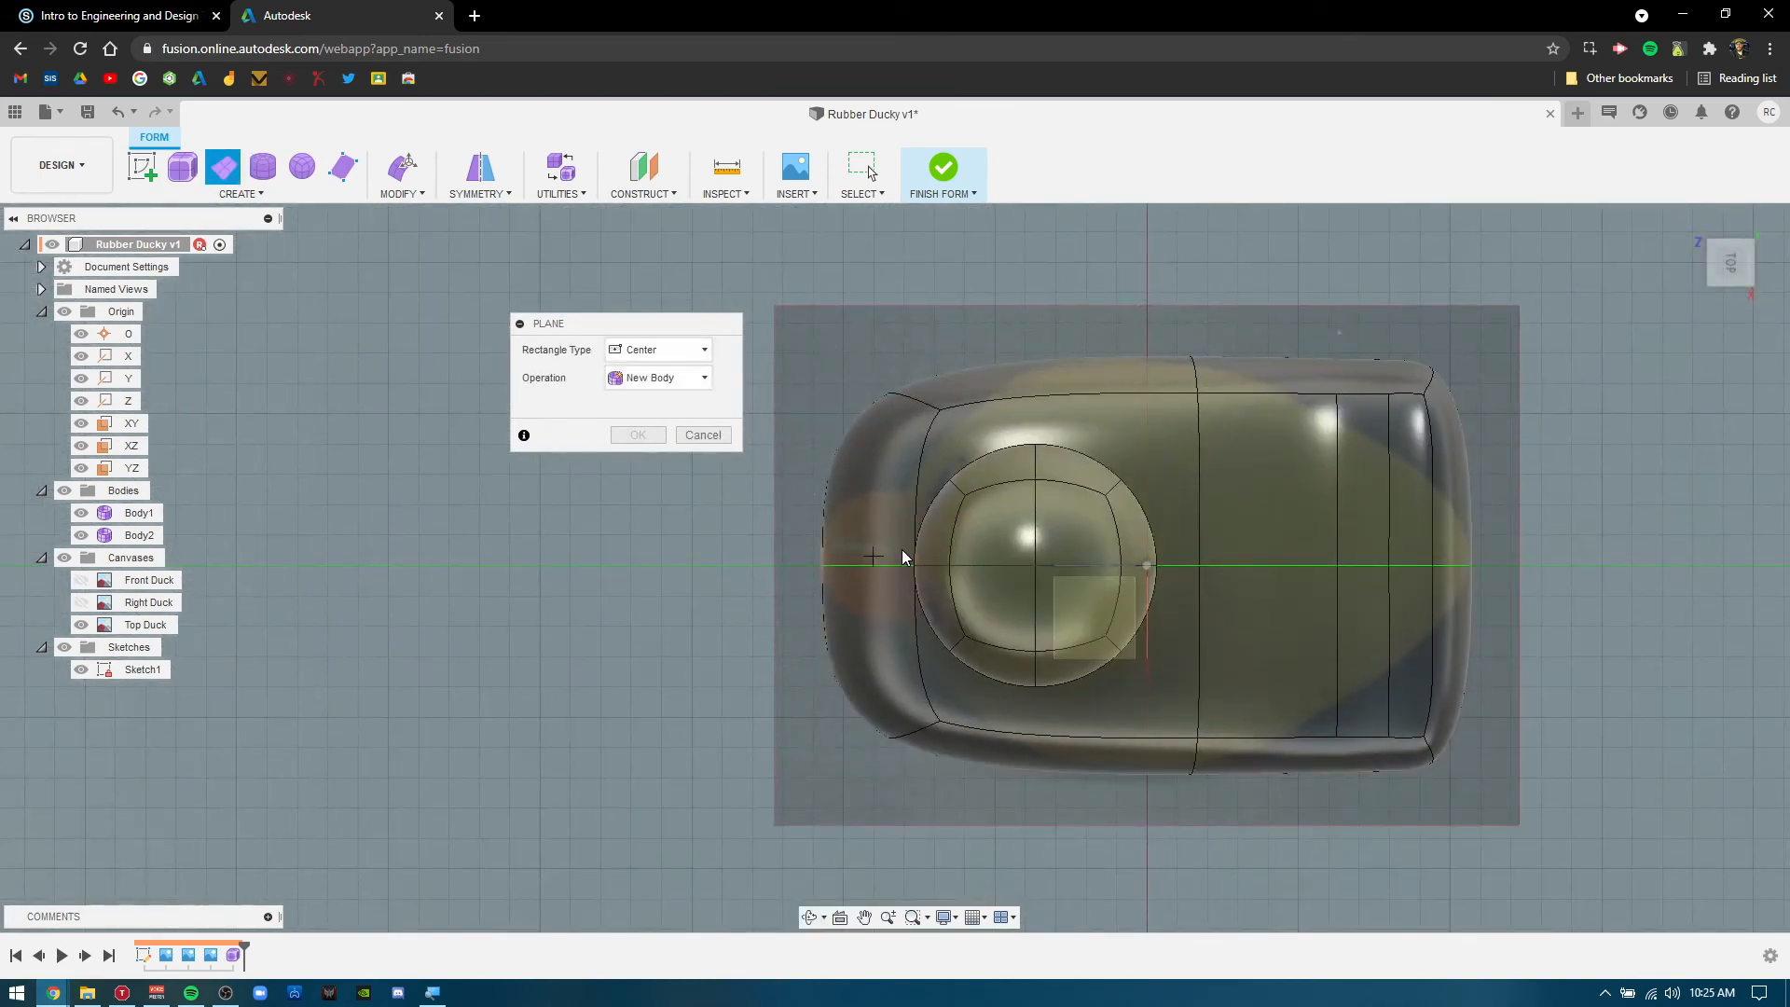
pyautogui.click(936, 500)
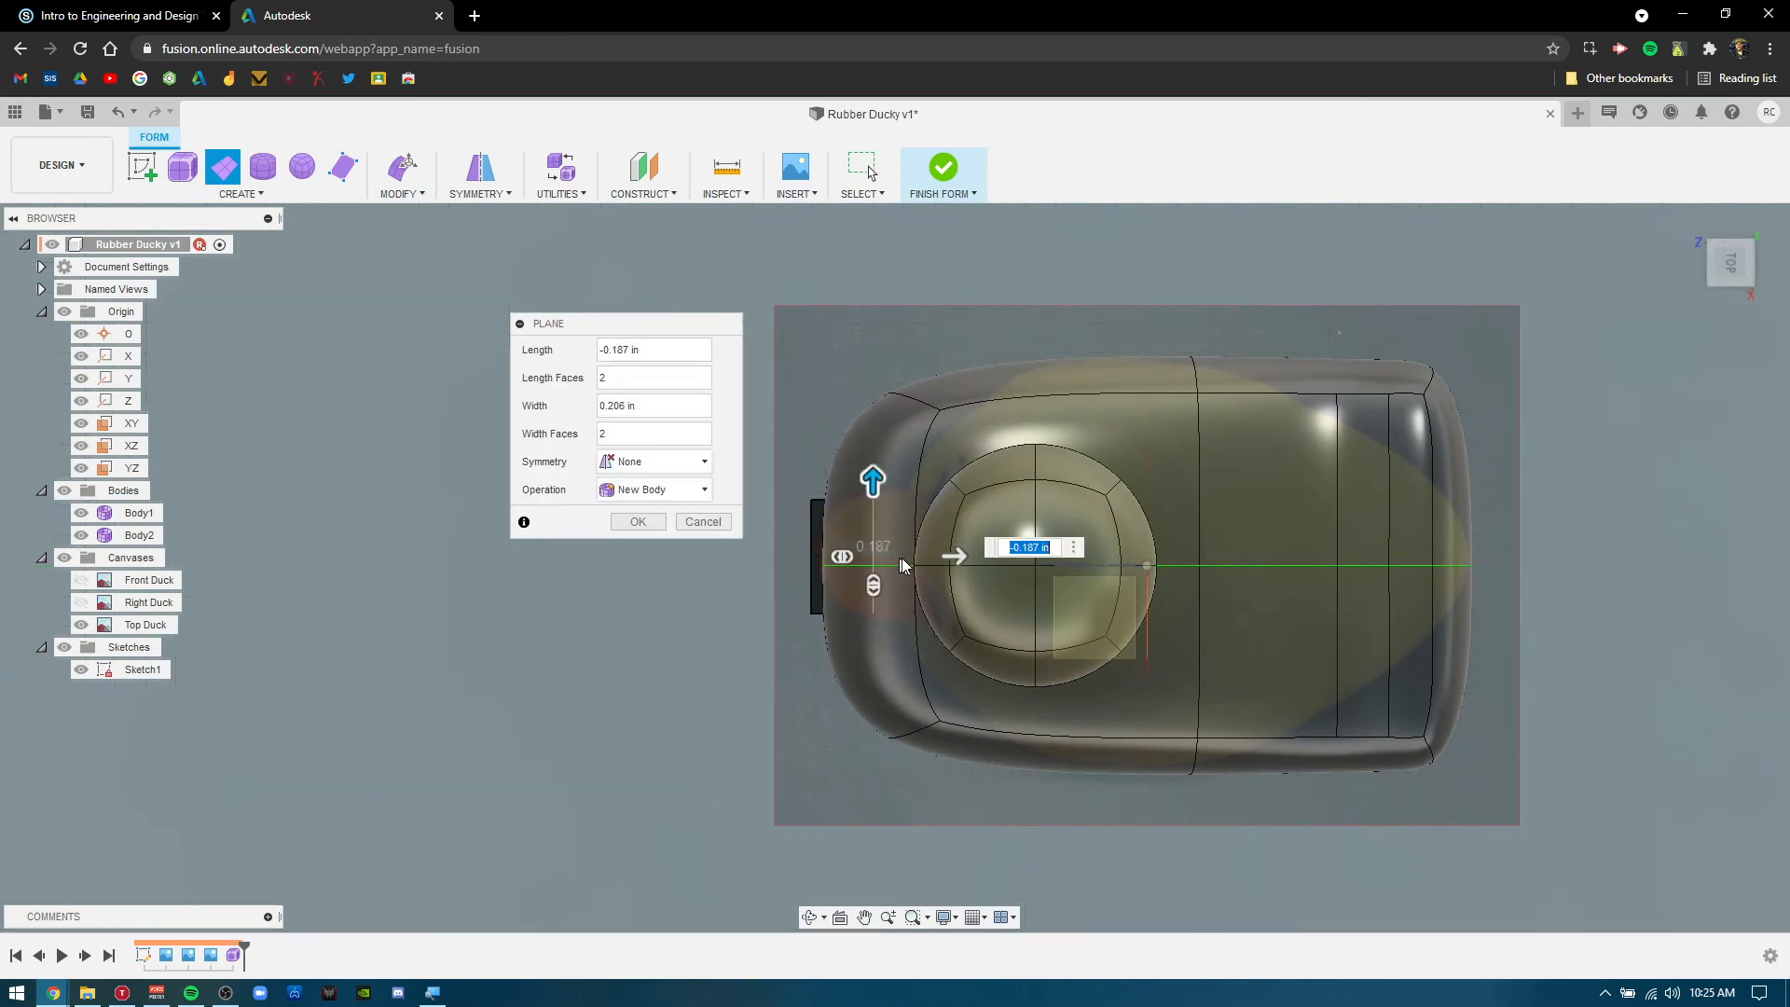
pyautogui.moveTo(954, 556); pyautogui.dragTo(955, 558)
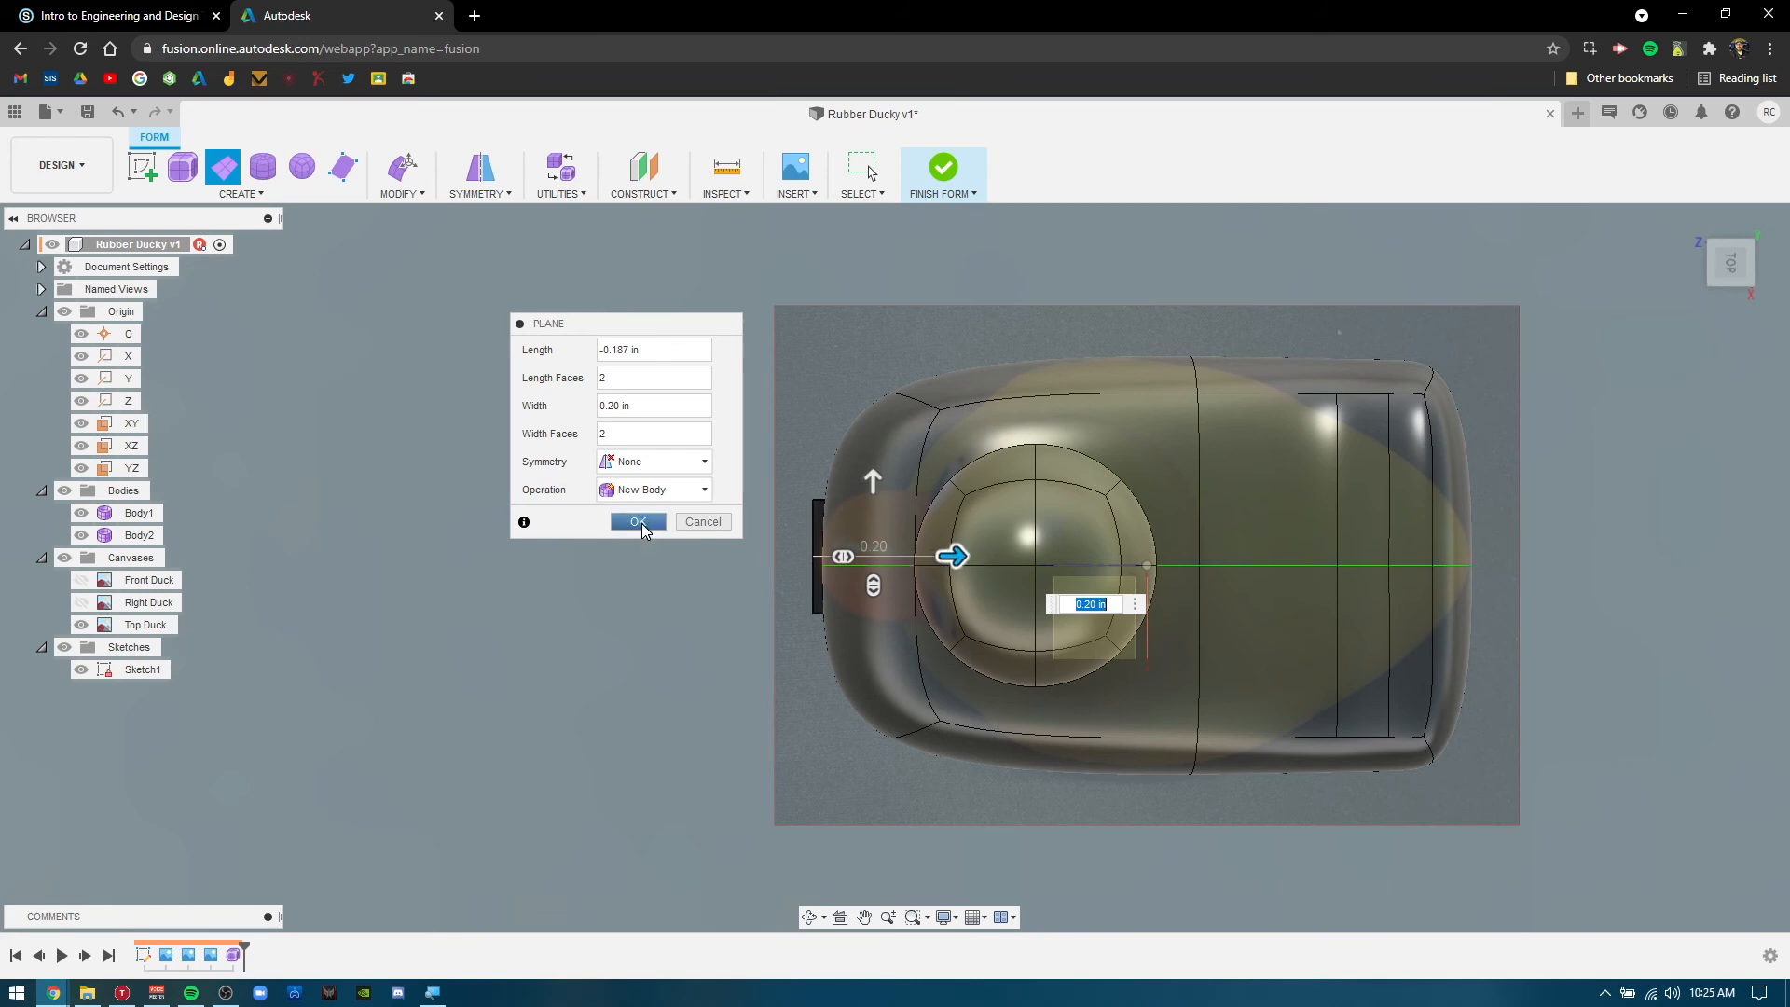
pyautogui.click(641, 523)
# Show the Right Duck canvas and move the beak plane straight up to the height of the beak in the side photo.
pyautogui.keyDown('shift'); pyautogui.moveTo(1344, 722); pyautogui.dragTo(1137, 587, button='middle'); pyautogui.keyUp('shift')
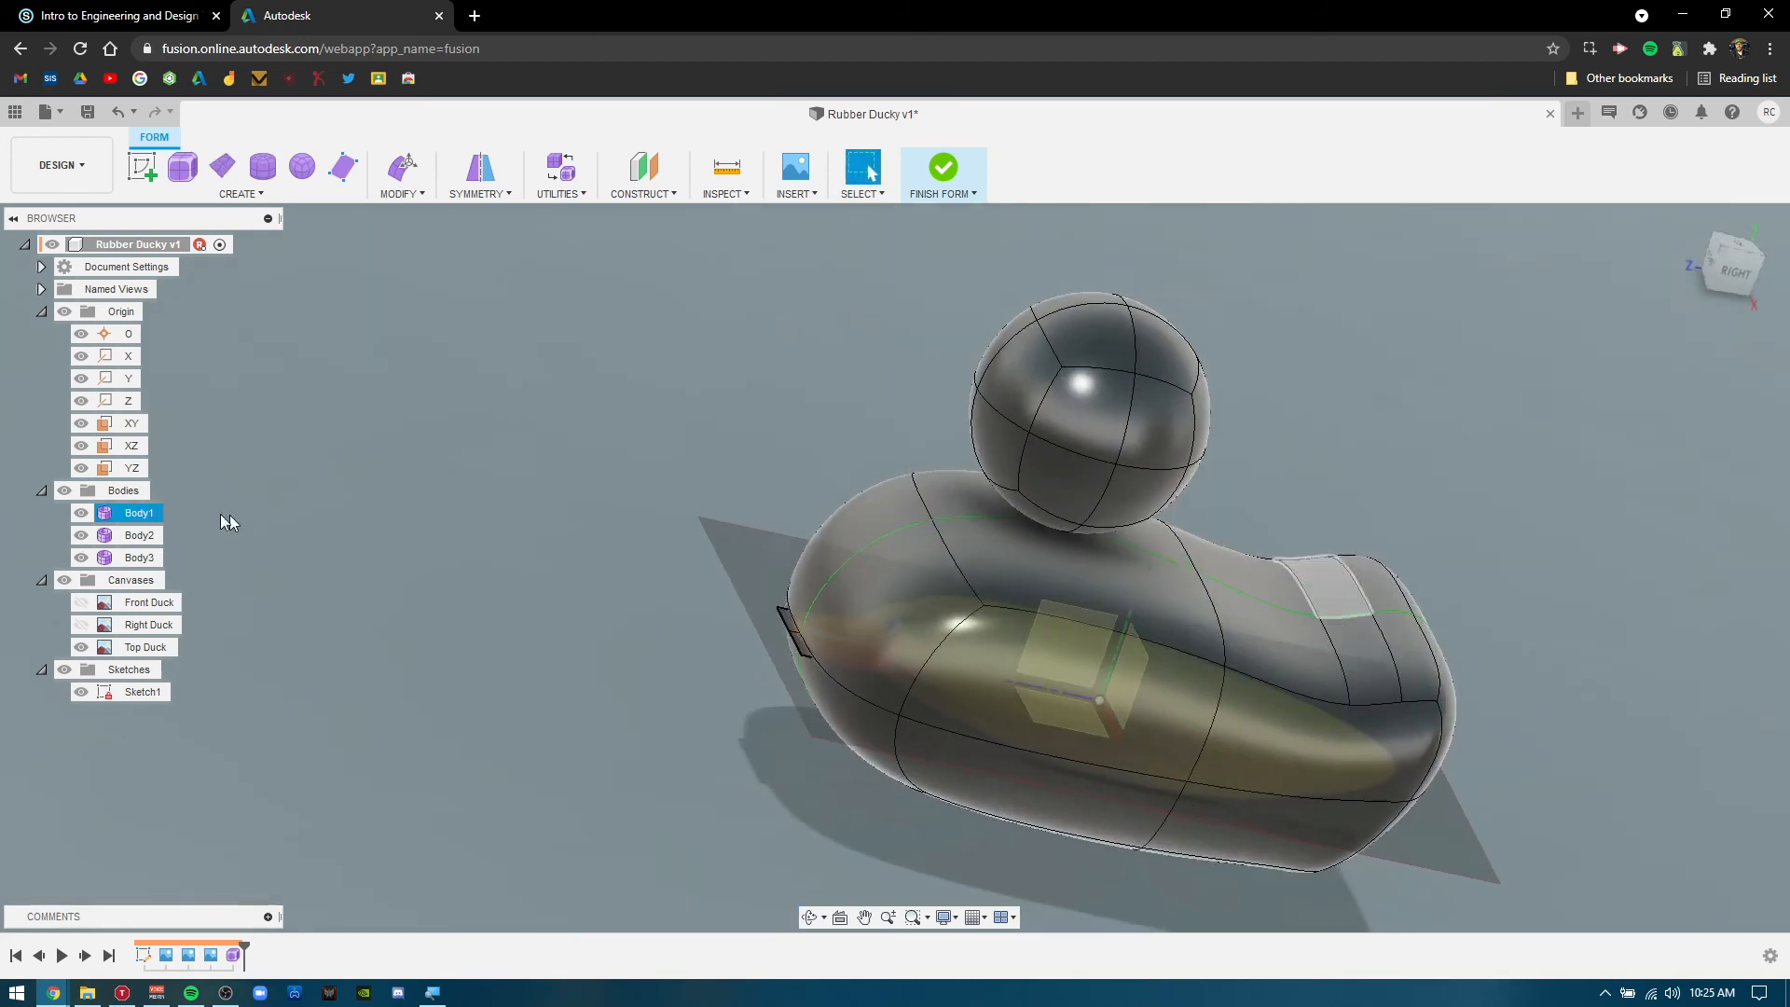
pyautogui.click(140, 557)
pyautogui.rightClick(130, 562)
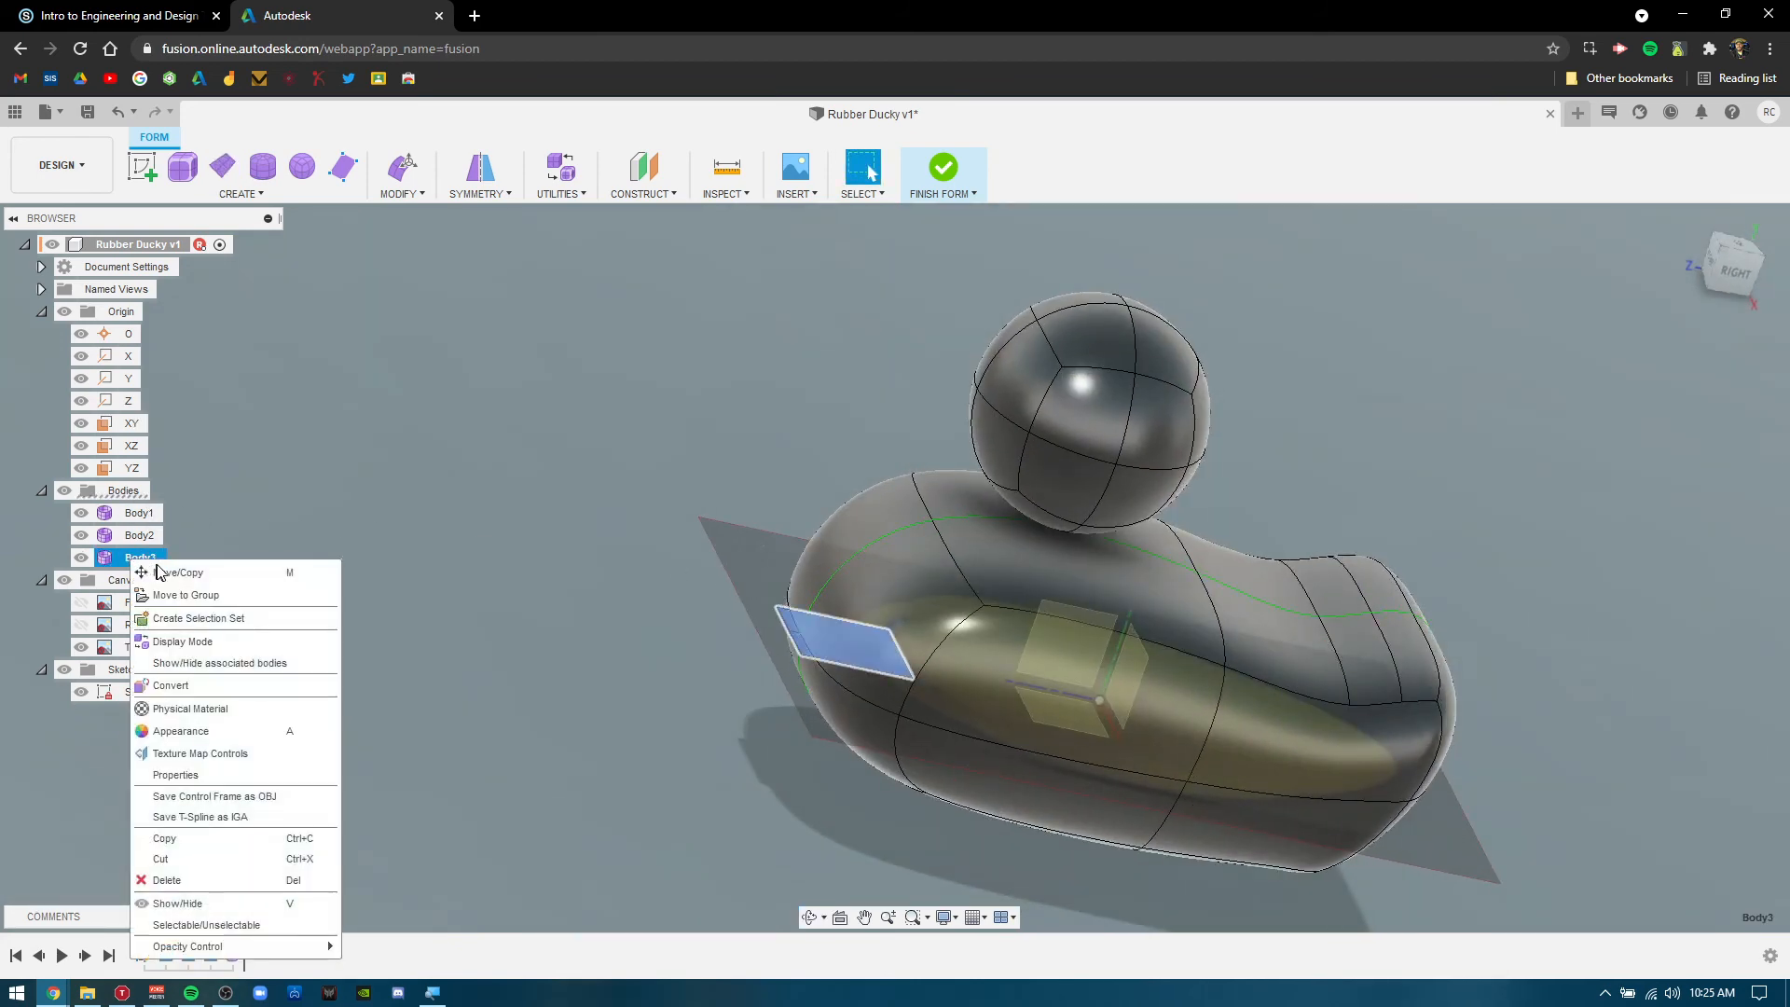
pyautogui.click(172, 572)
pyautogui.moveTo(868, 590); pyautogui.dragTo(955, 321)
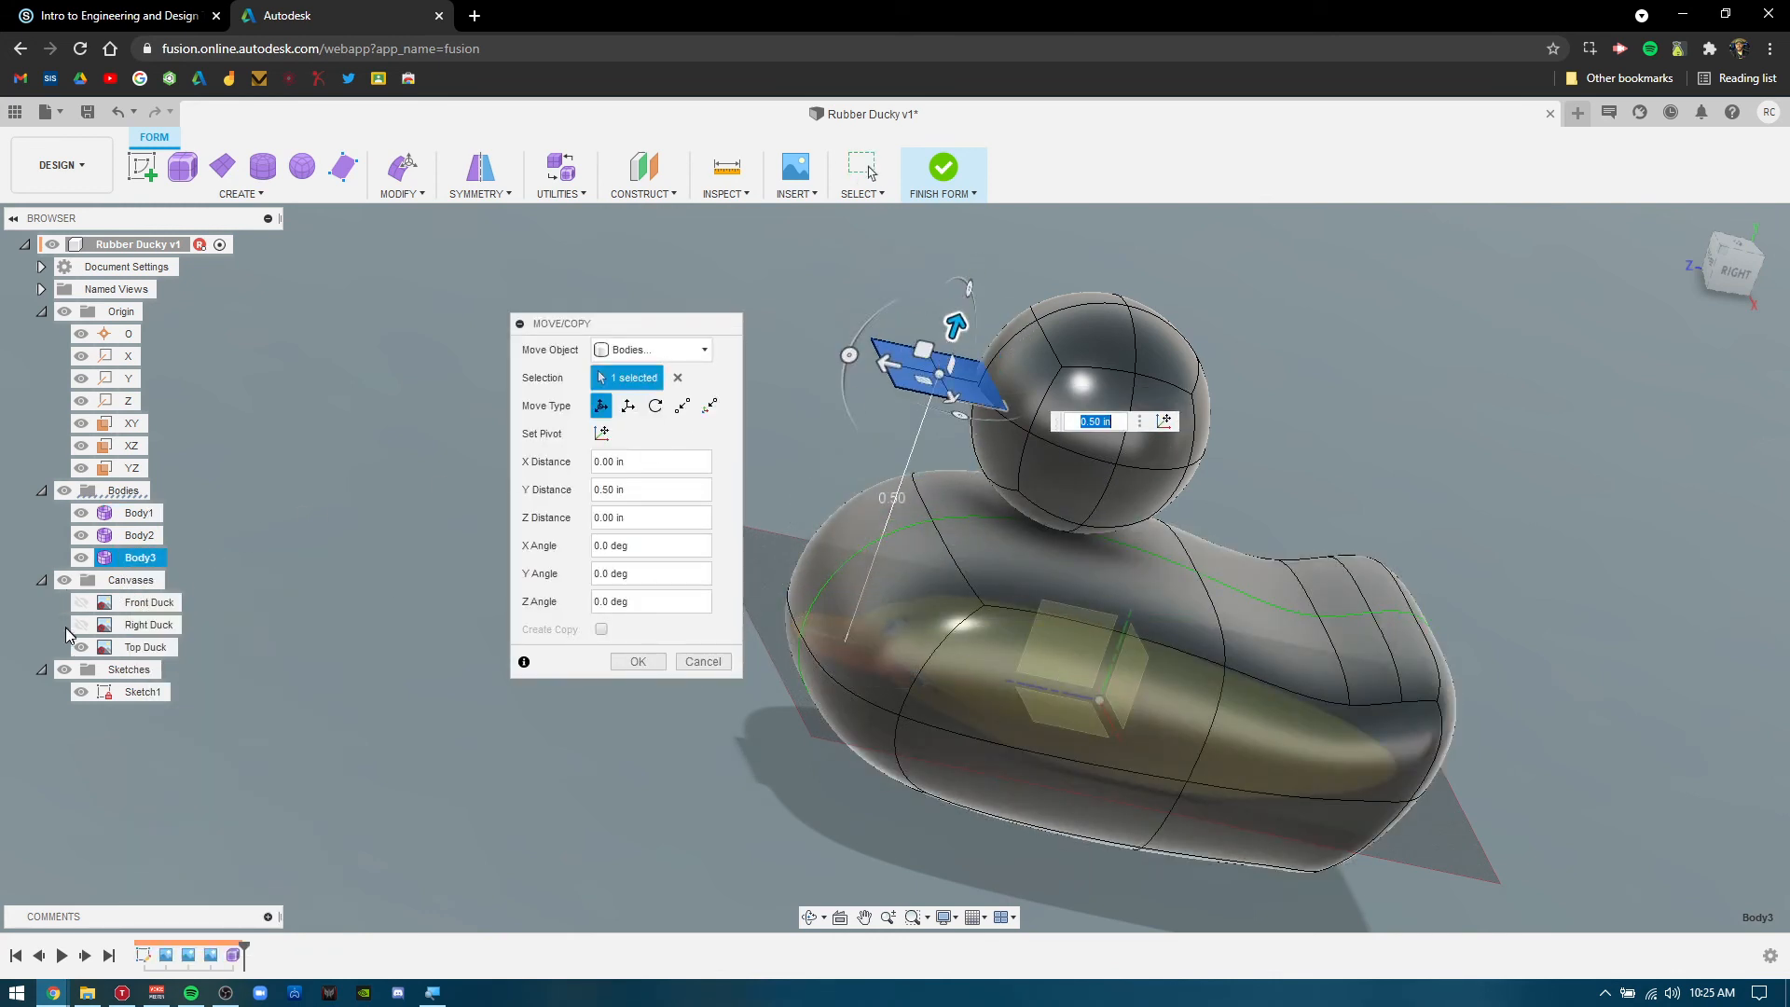
pyautogui.click(81, 625)
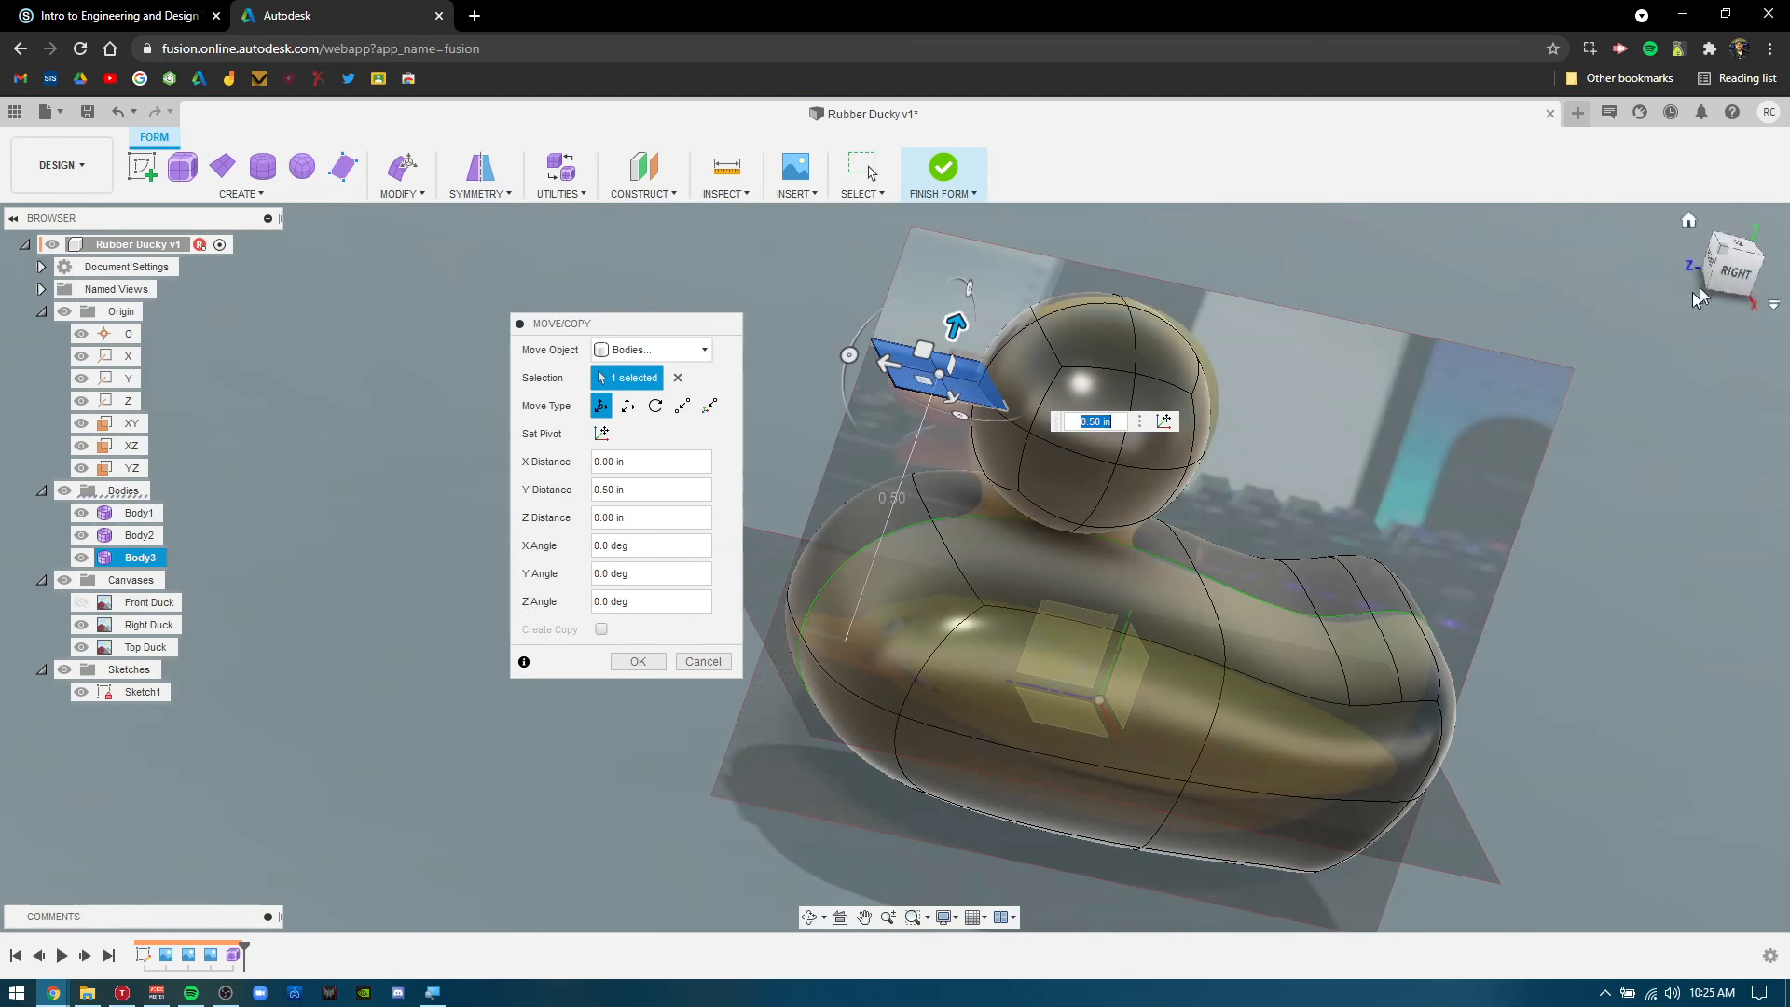
pyautogui.click(1729, 273)
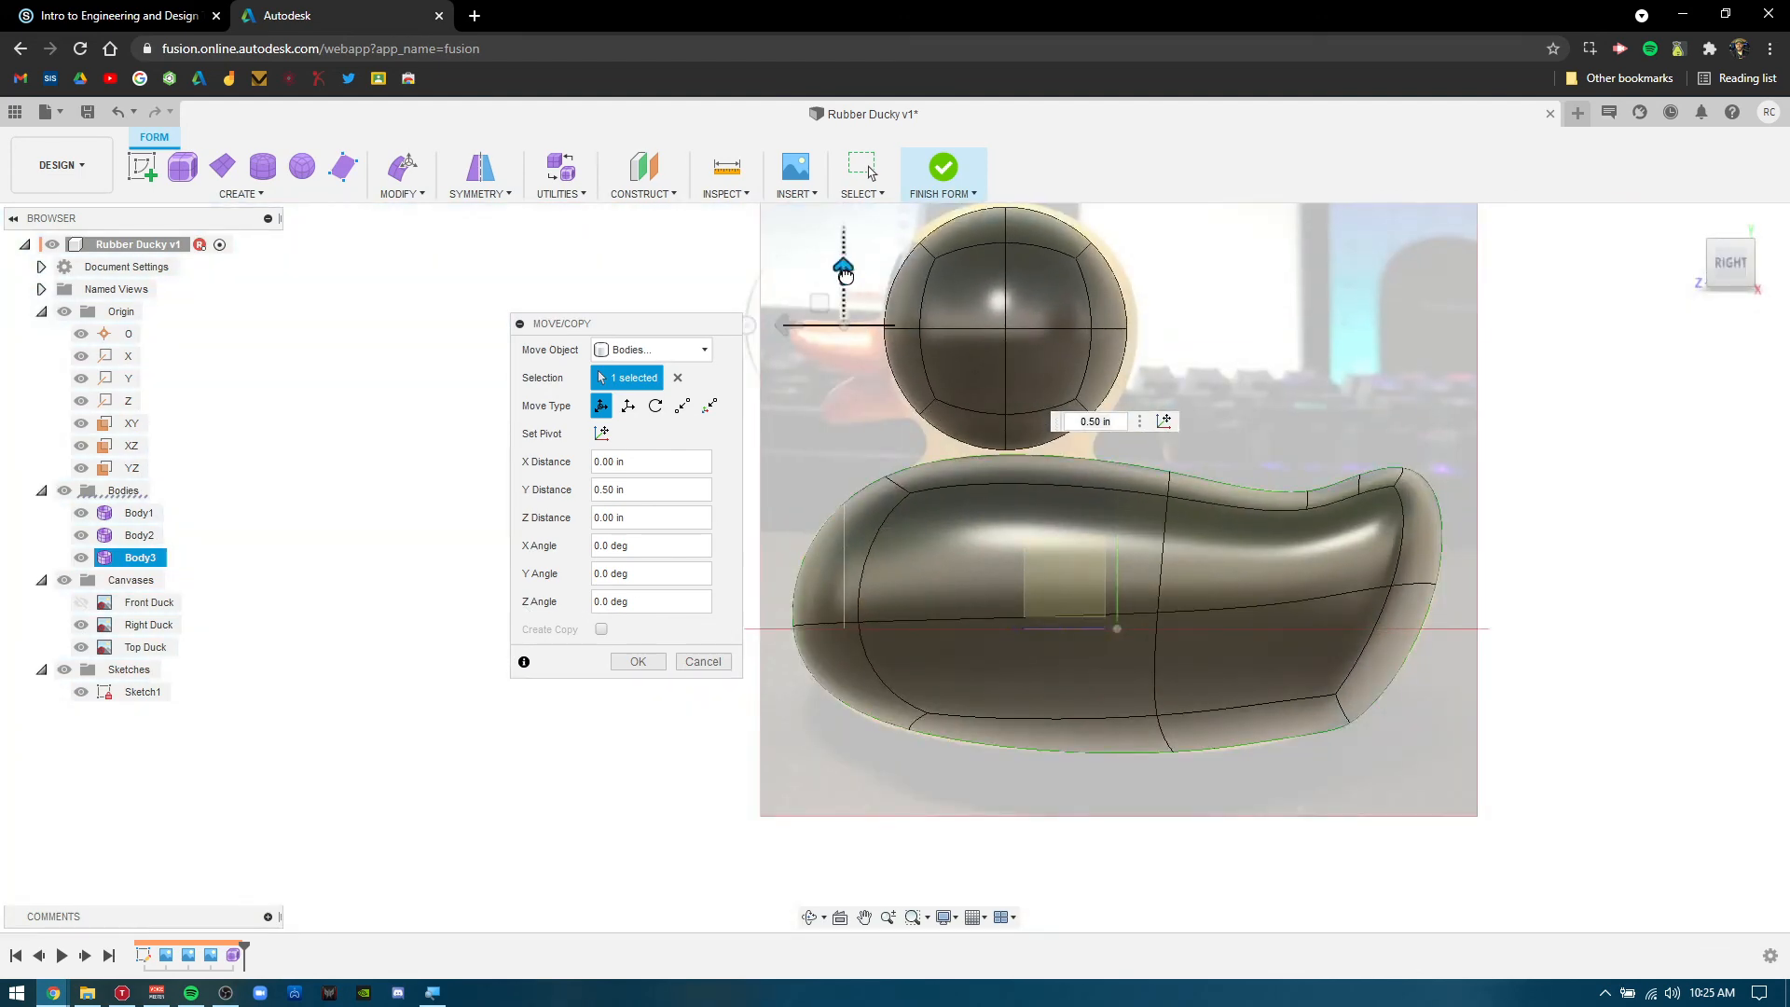
pyautogui.moveTo(844, 275); pyautogui.dragTo(845, 297)
pyautogui.click(638, 660)
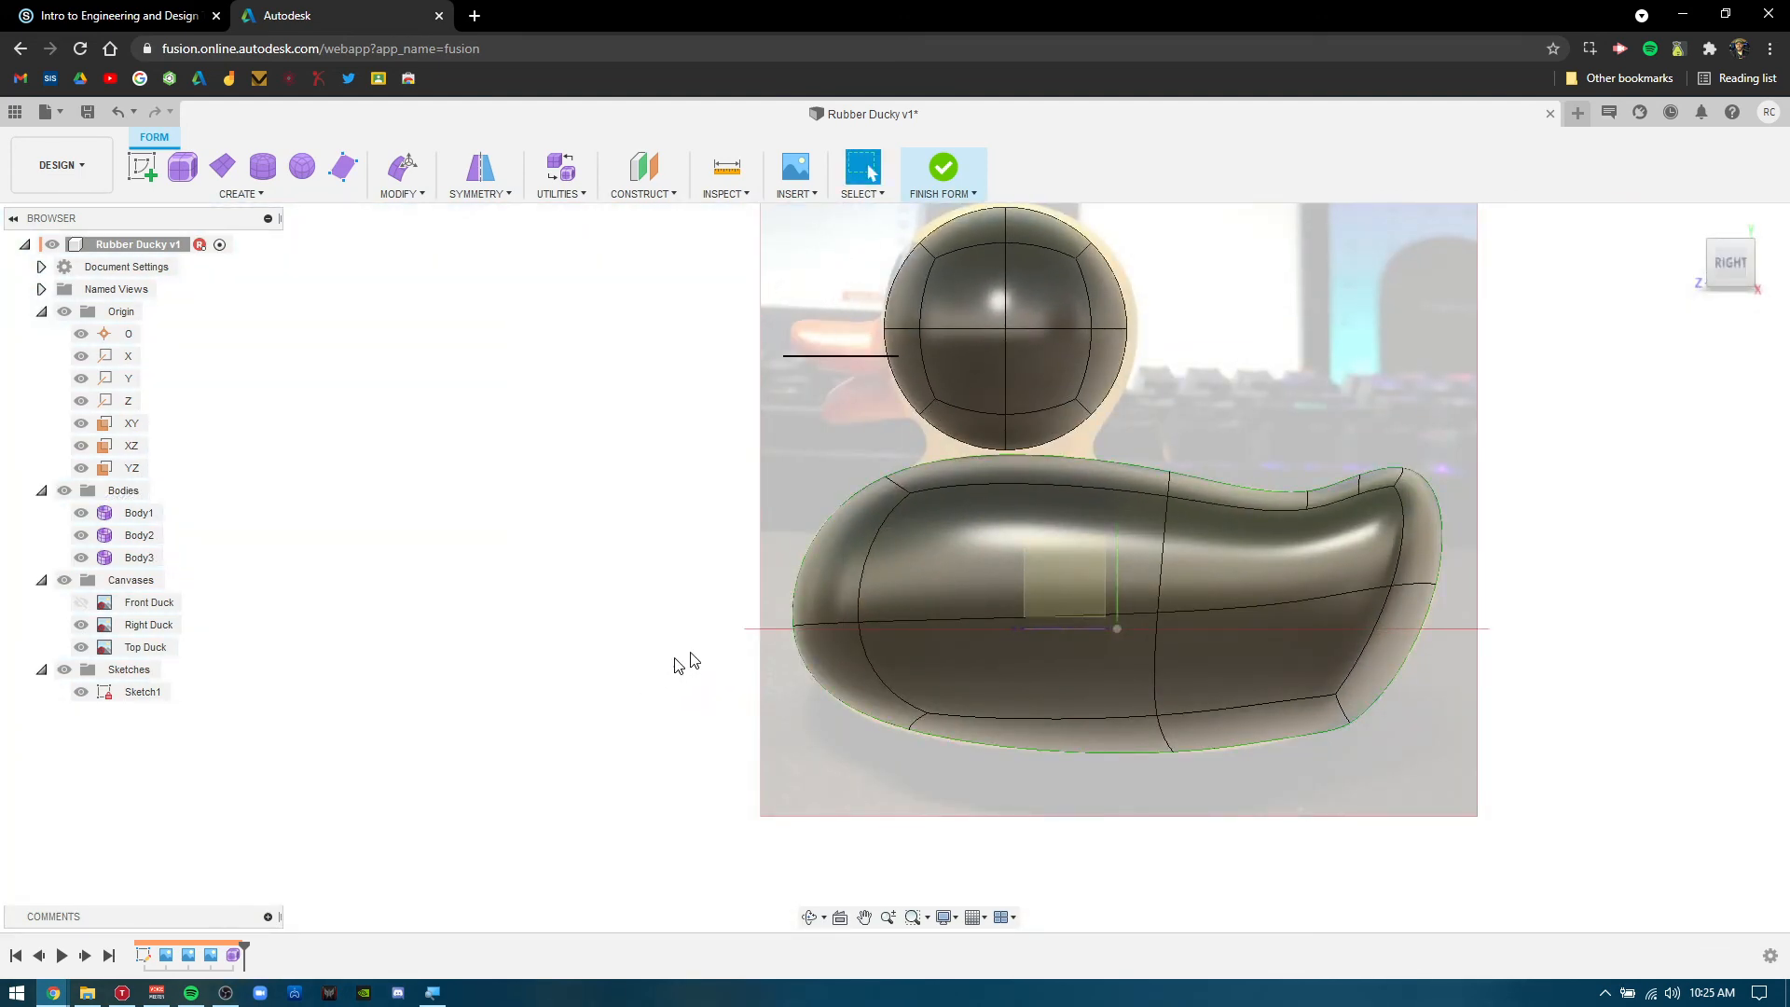
# Thicken the beak plane by 0.05 in with the Sharp type and Normal direction.
pyautogui.keyDown('shift'); pyautogui.moveTo(695, 538); pyautogui.dragTo(931, 401, button='middle'); pyautogui.keyUp('shift')
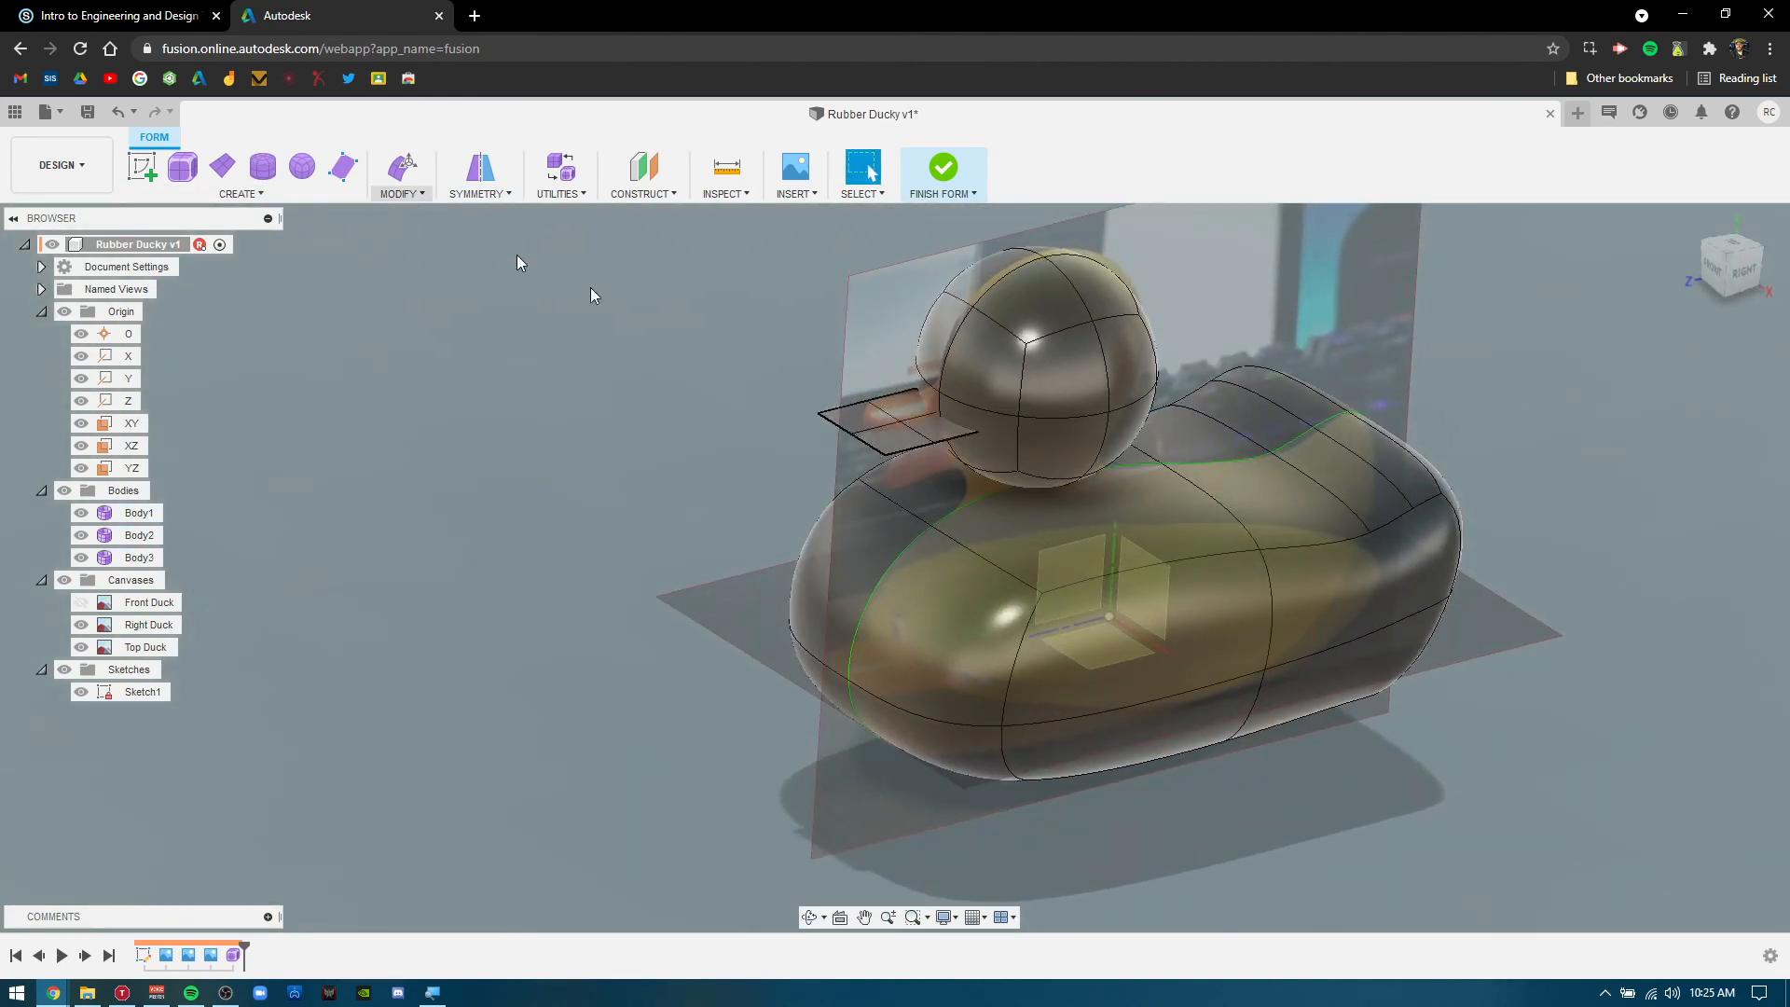
pyautogui.click(841, 443)
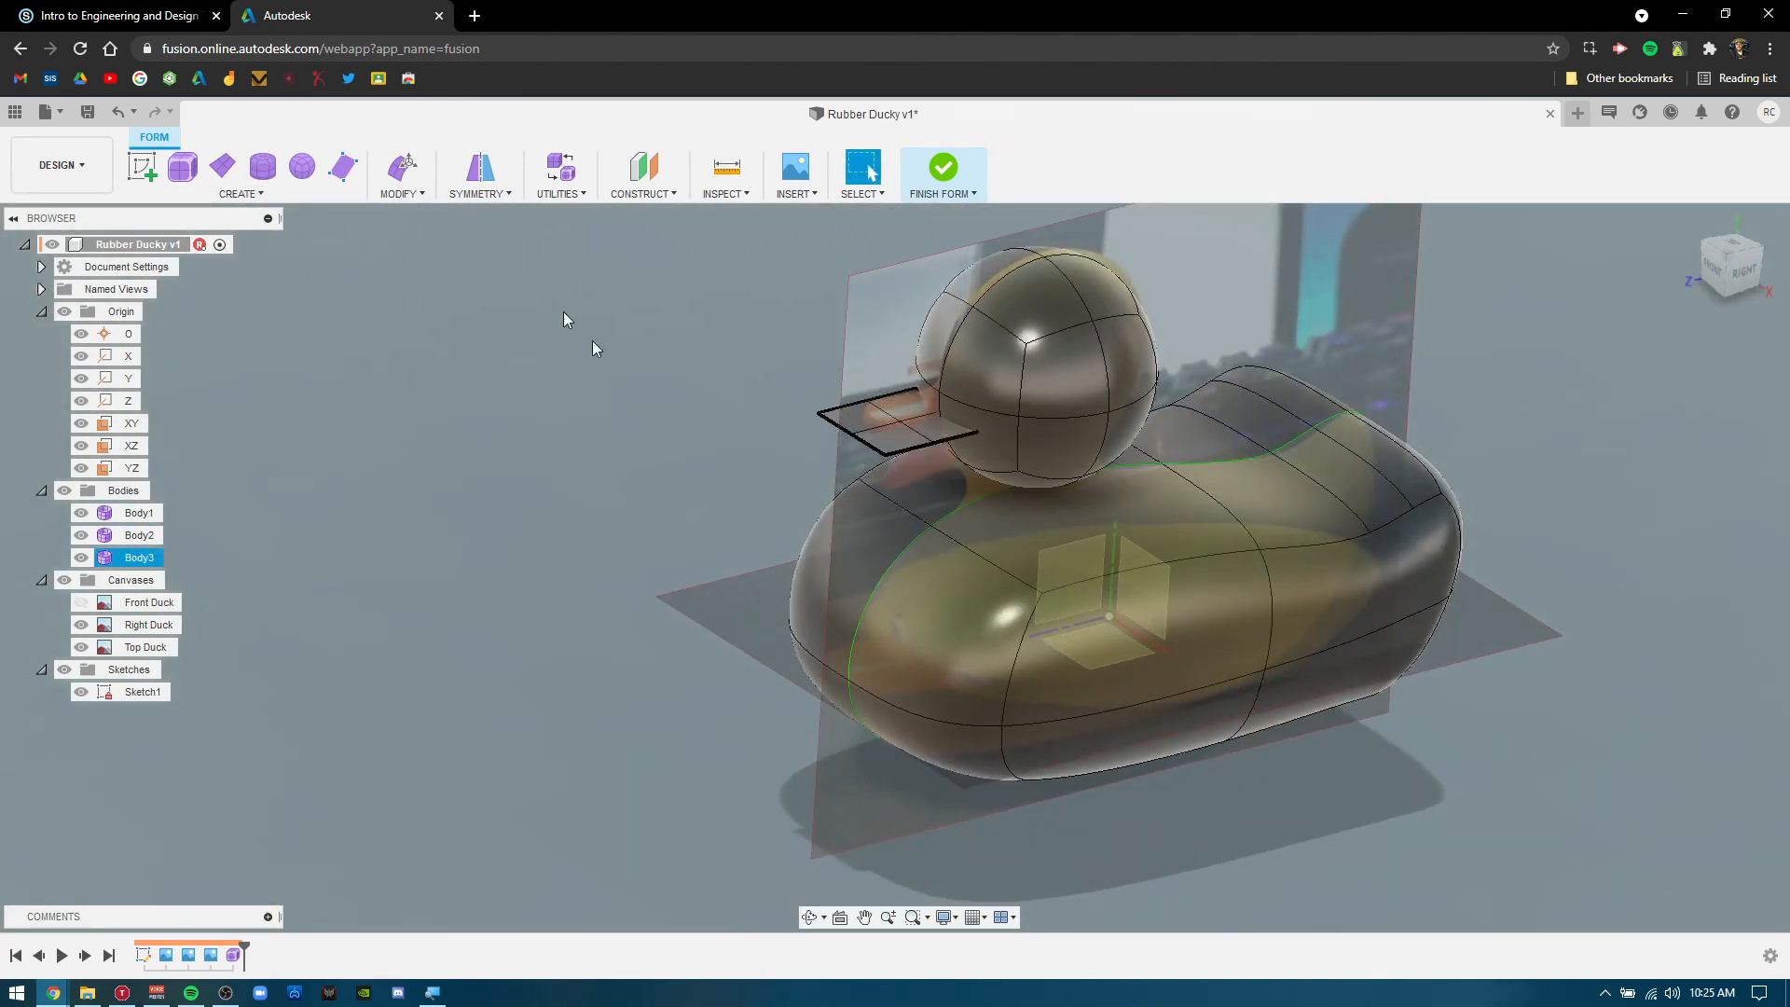
pyautogui.click(400, 194)
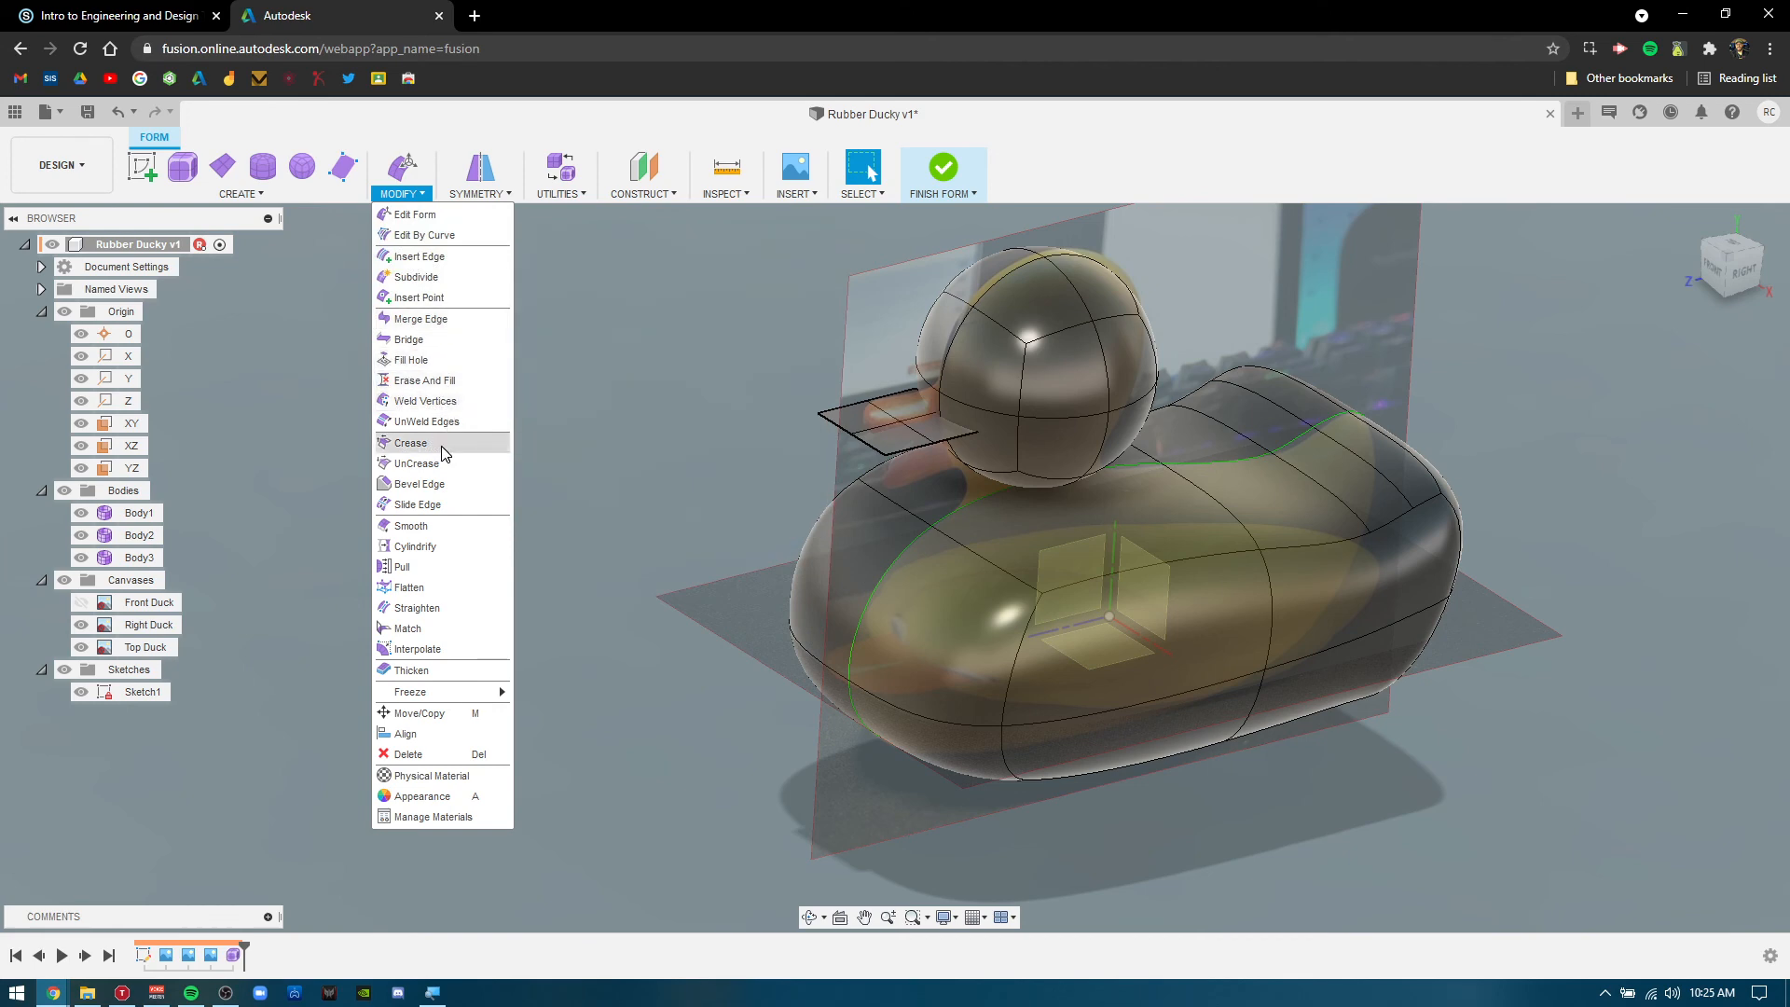
pyautogui.click(427, 669)
pyautogui.click(864, 417)
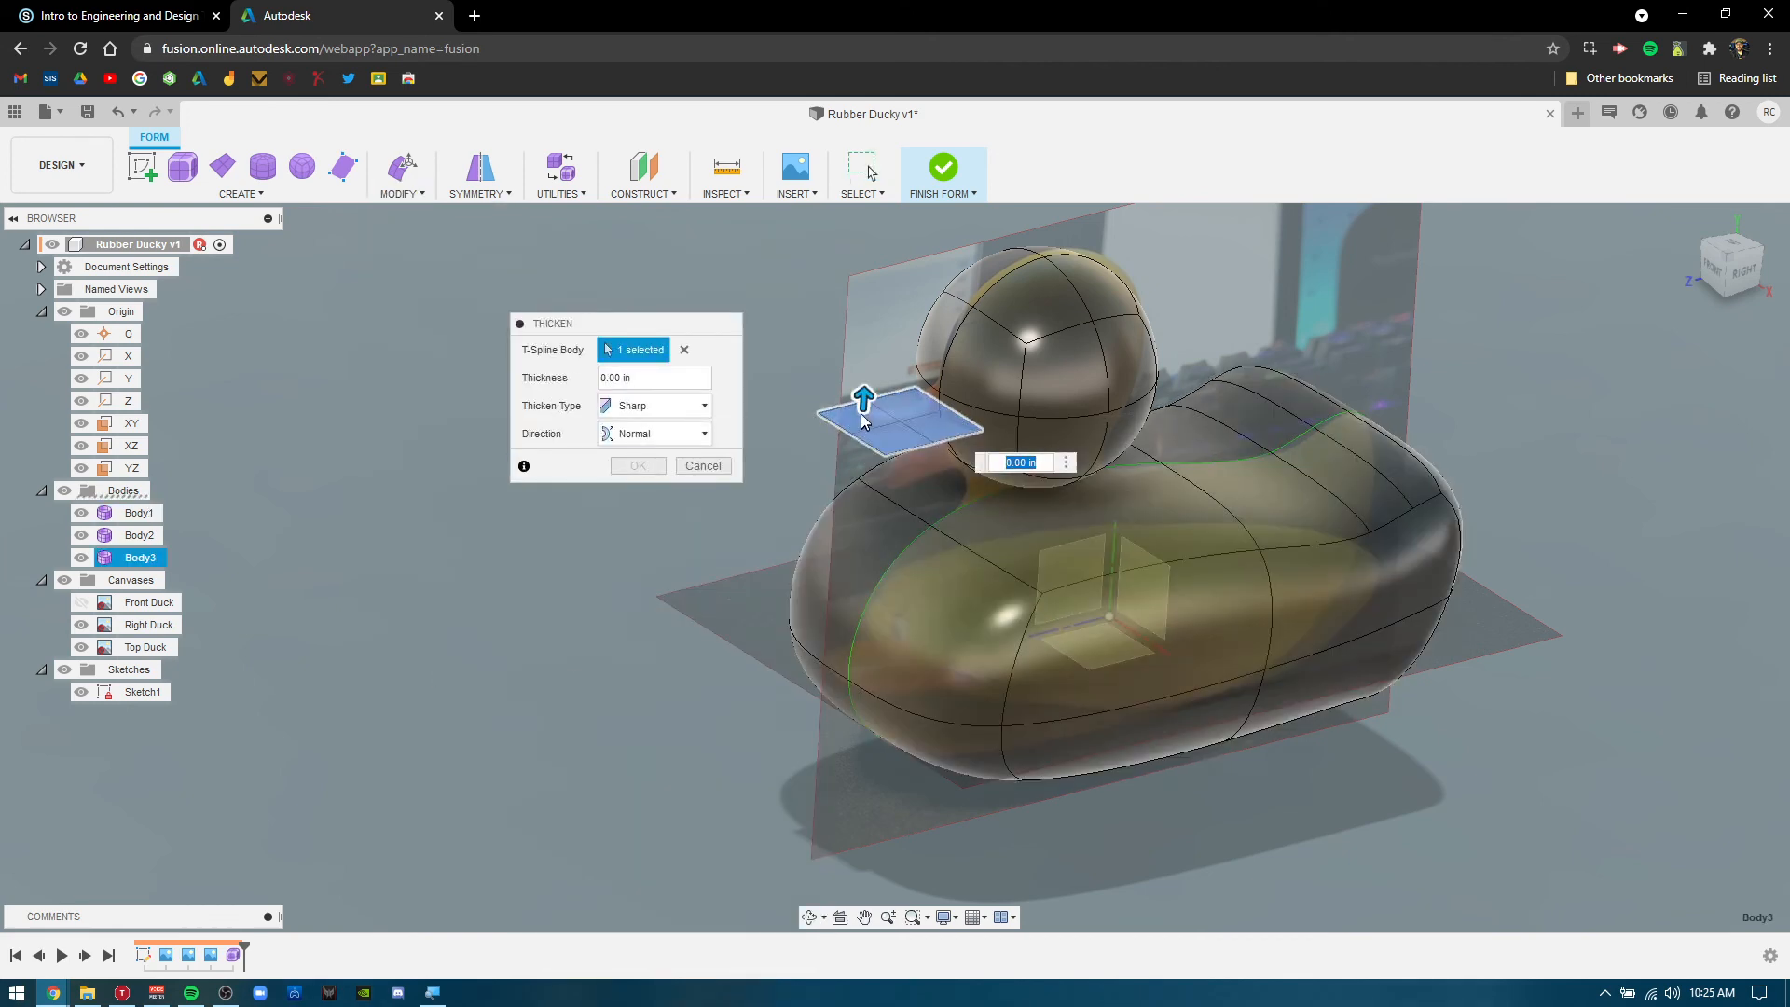
pyautogui.moveTo(862, 399); pyautogui.dragTo(864, 371)
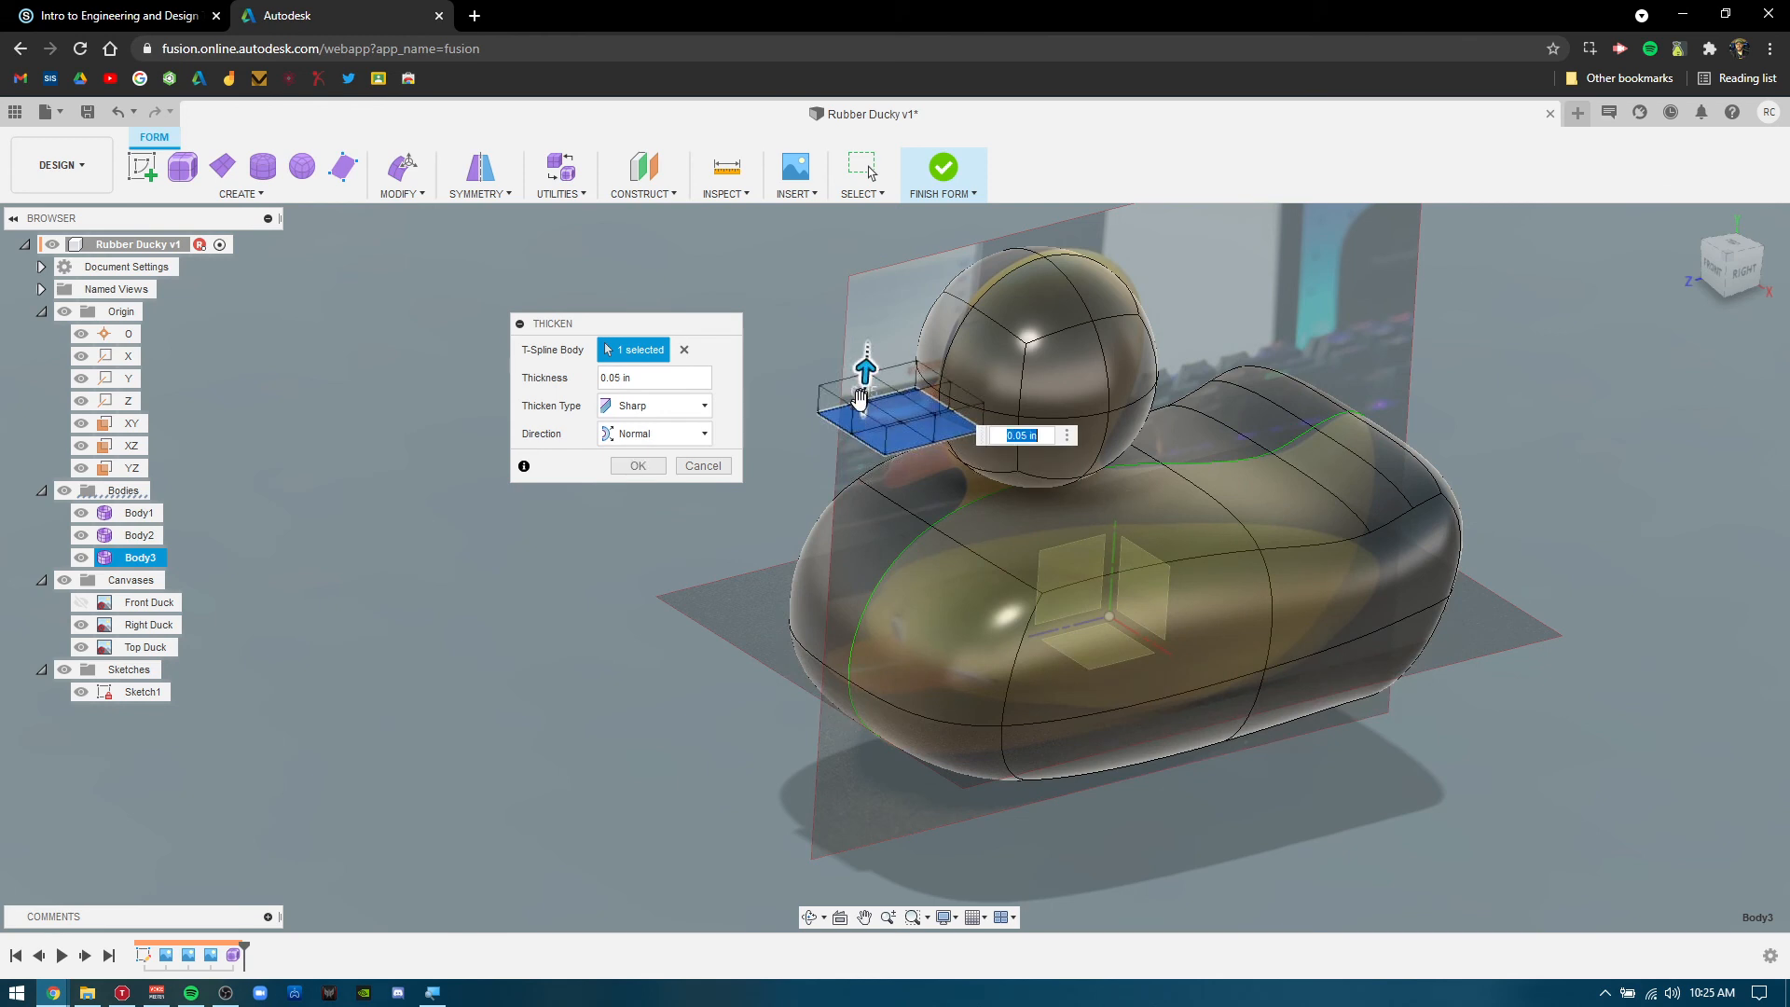
pyautogui.click(623, 469)
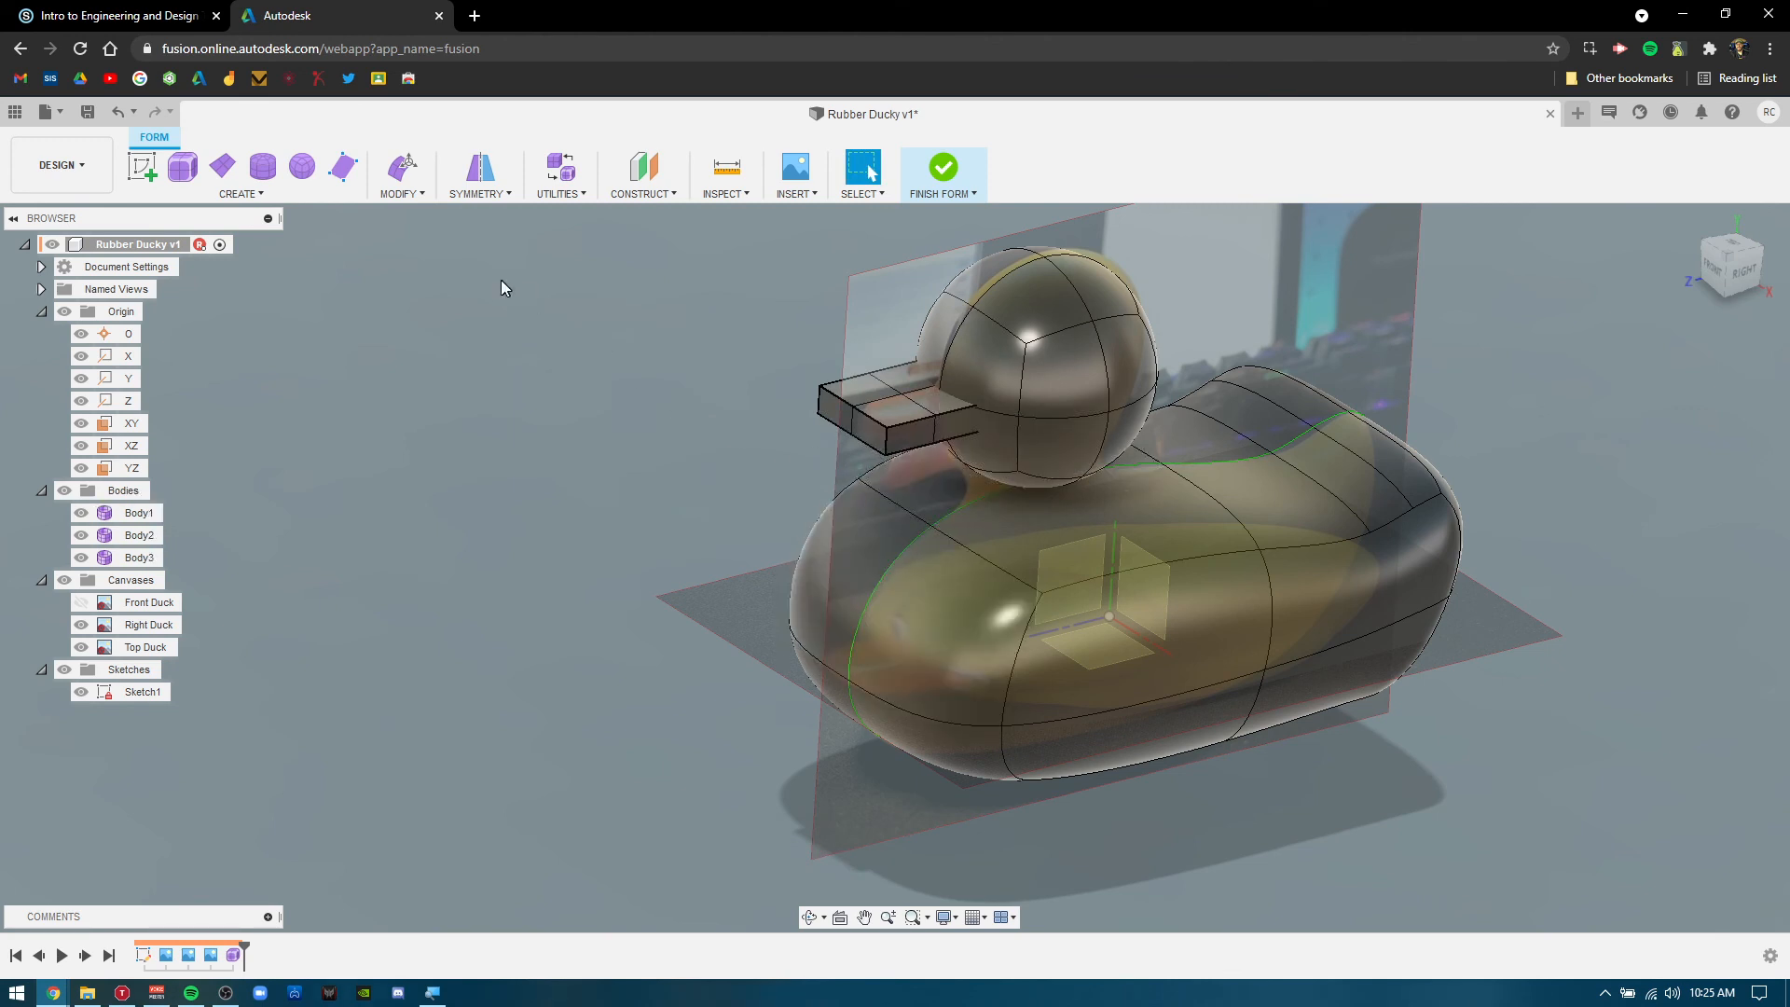
pyautogui.click(405, 170)
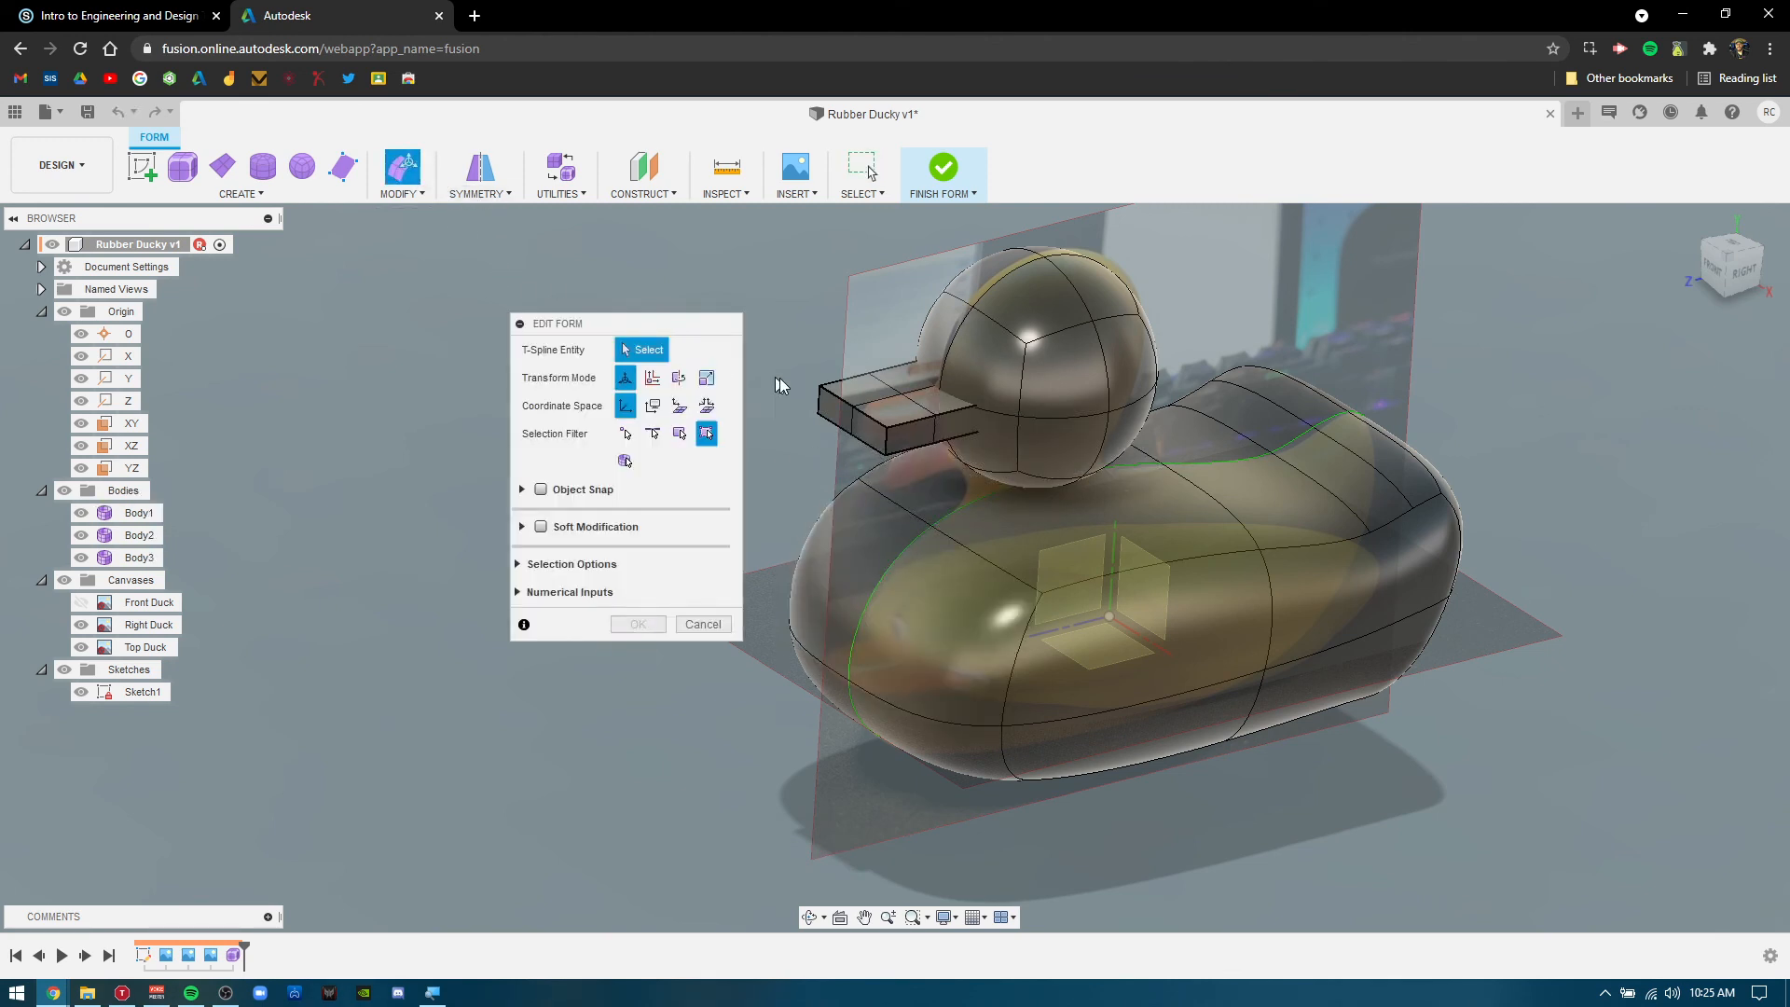
pyautogui.click(845, 404)
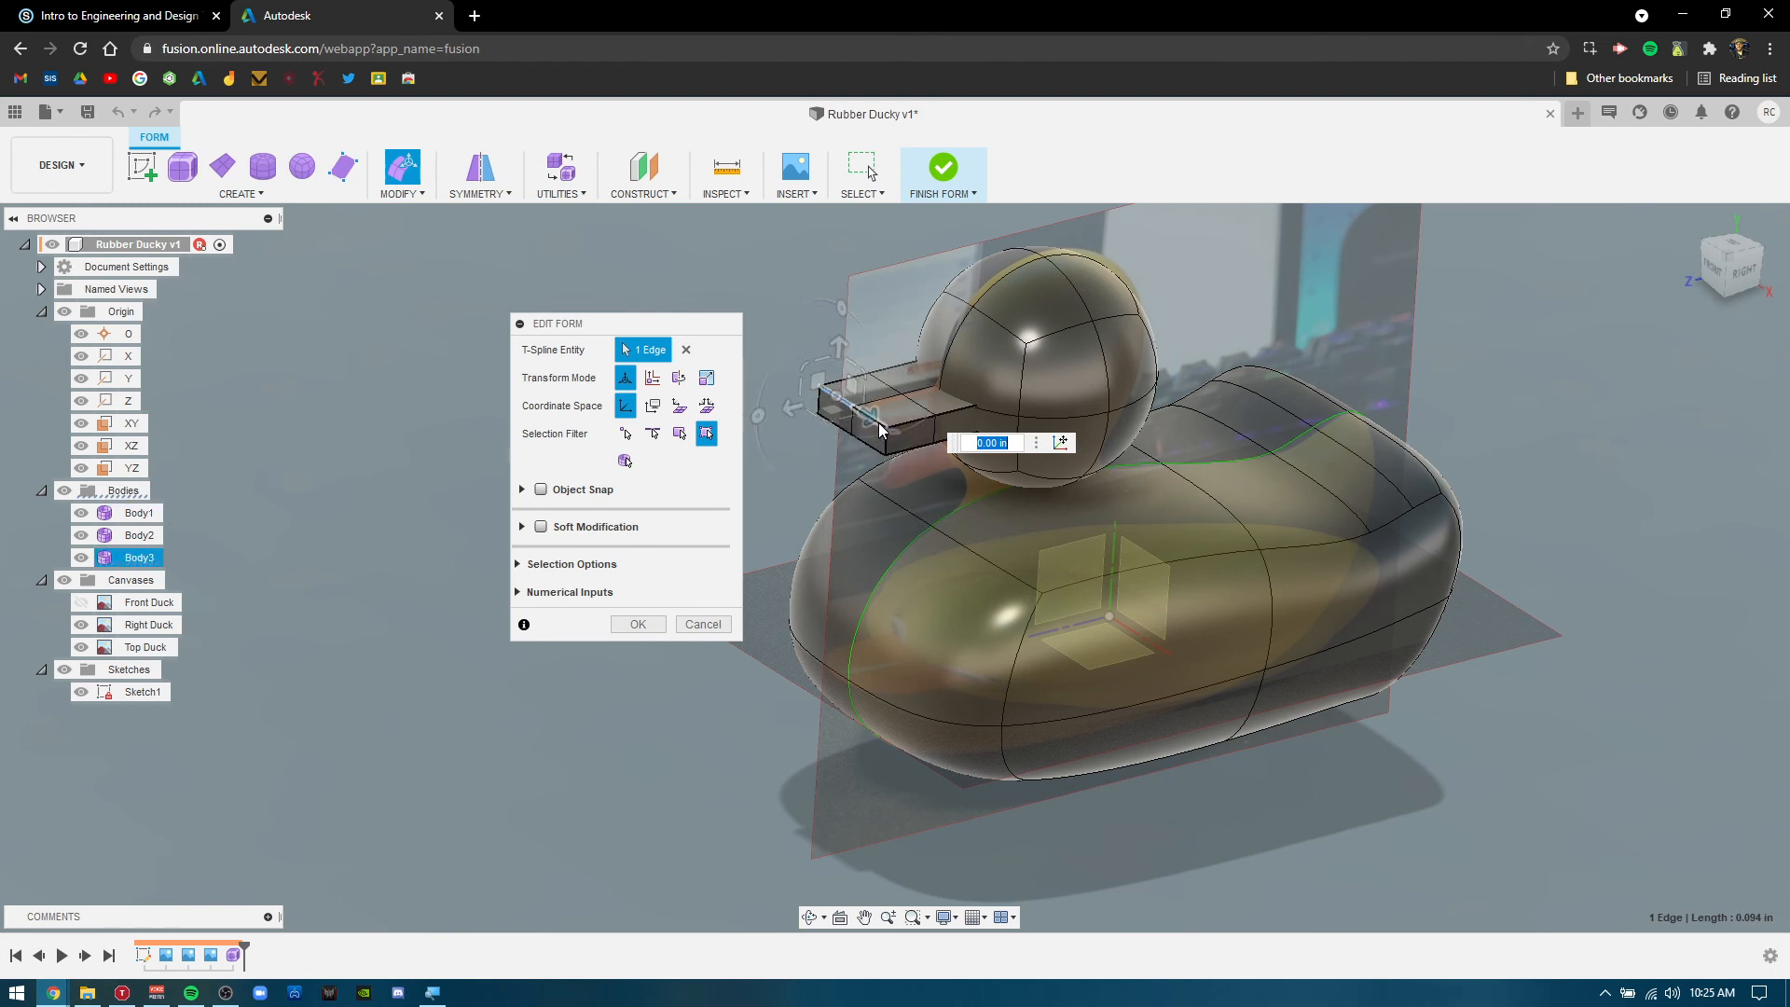
pyautogui.keyDown('shift'); pyautogui.click(878, 423); pyautogui.keyUp('shift')
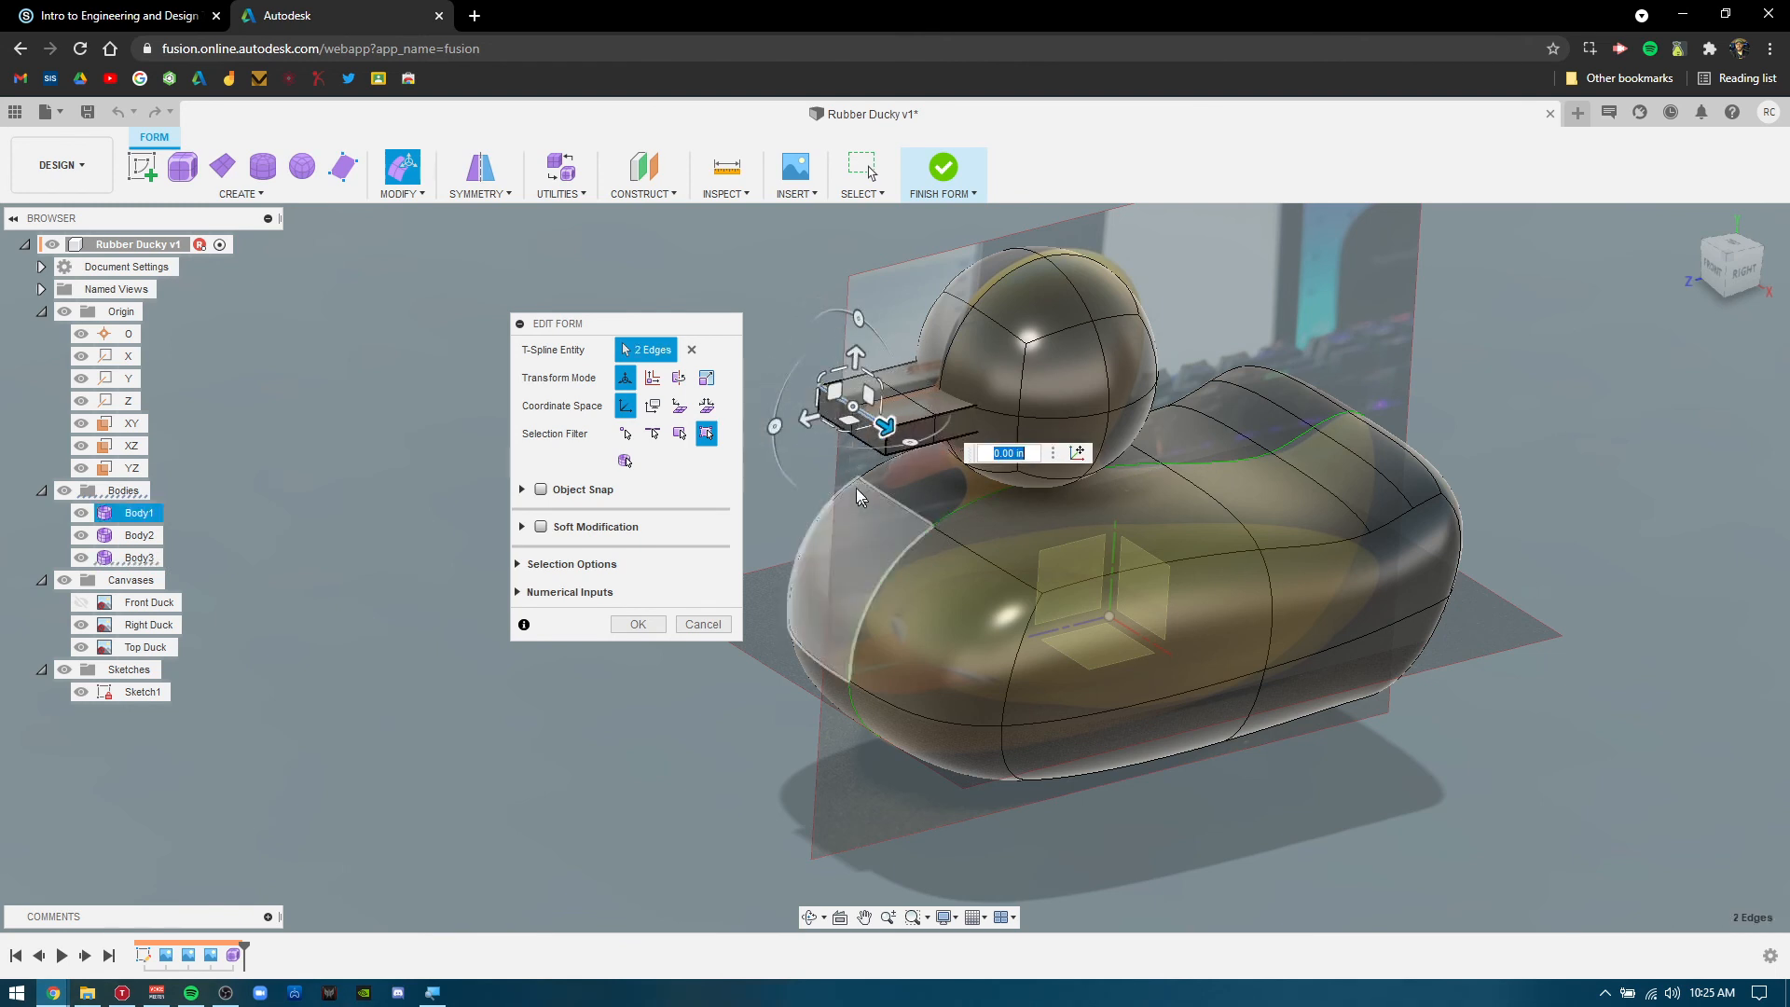
pyautogui.moveTo(857, 318)
pyautogui.mouseDown()
pyautogui.moveTo(835, 303)
pyautogui.moveTo(853, 317)
pyautogui.mouseUp()
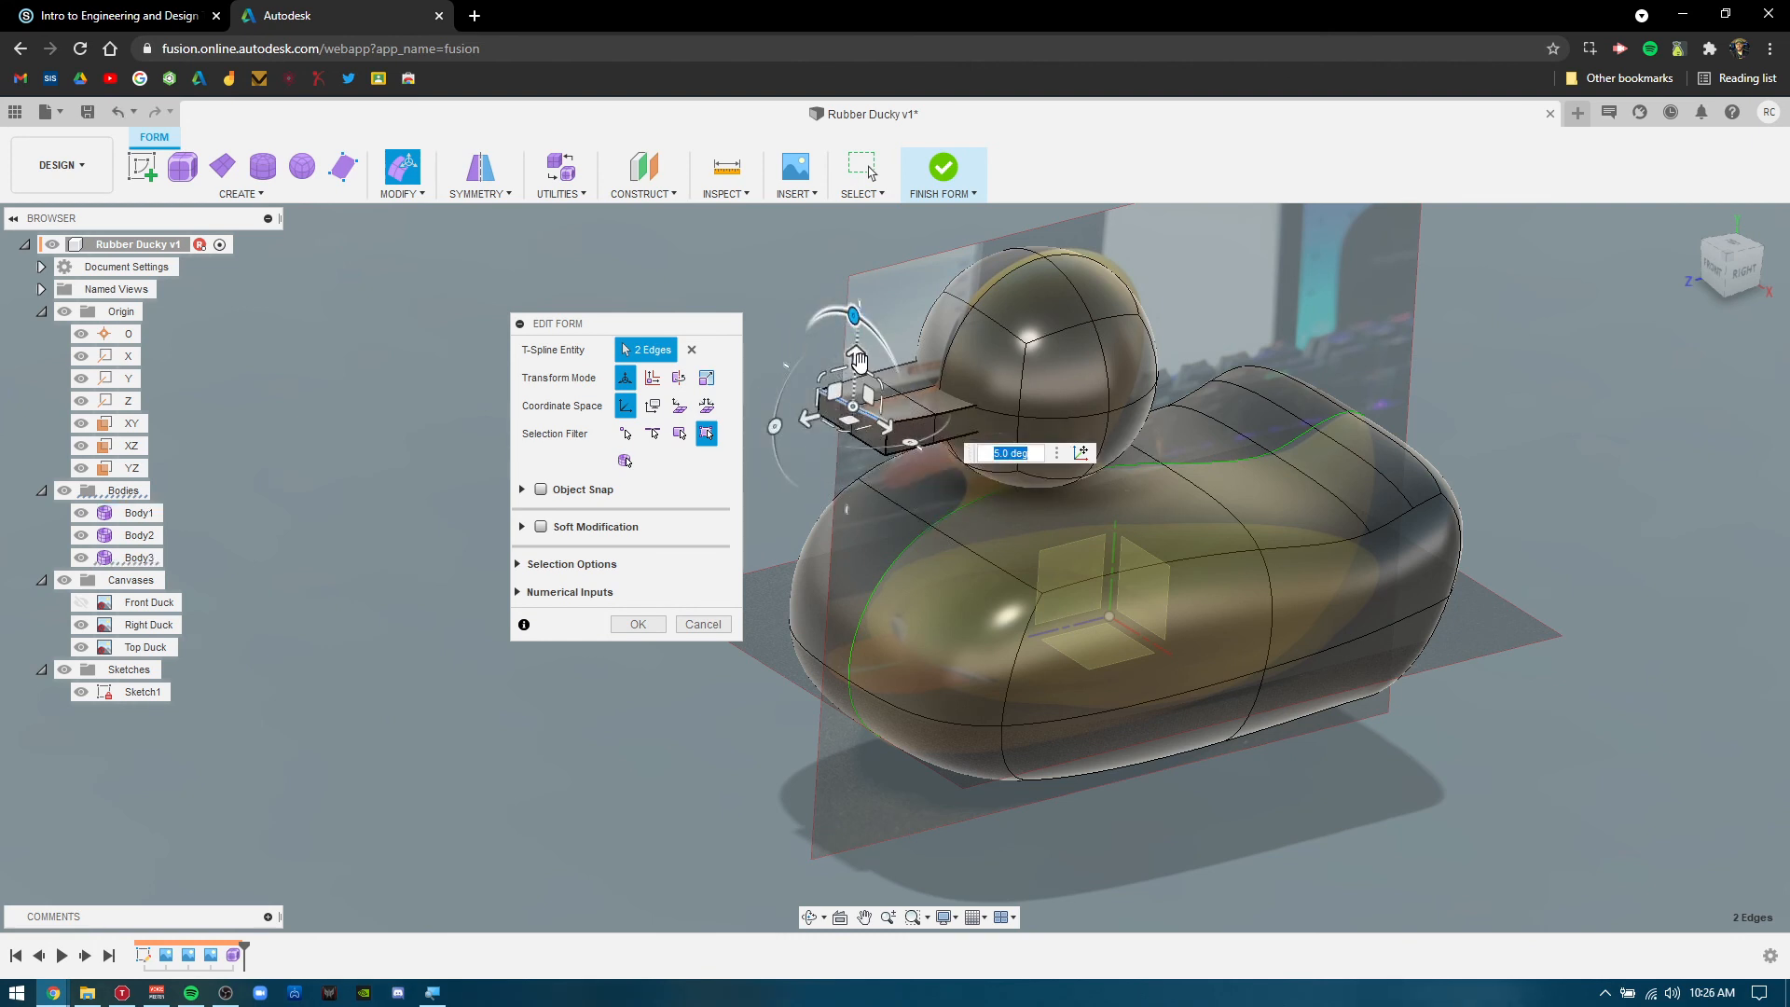
pyautogui.moveTo(855, 360)
pyautogui.mouseDown()
pyautogui.moveTo(859, 333)
pyautogui.moveTo(847, 370)
pyautogui.mouseUp()
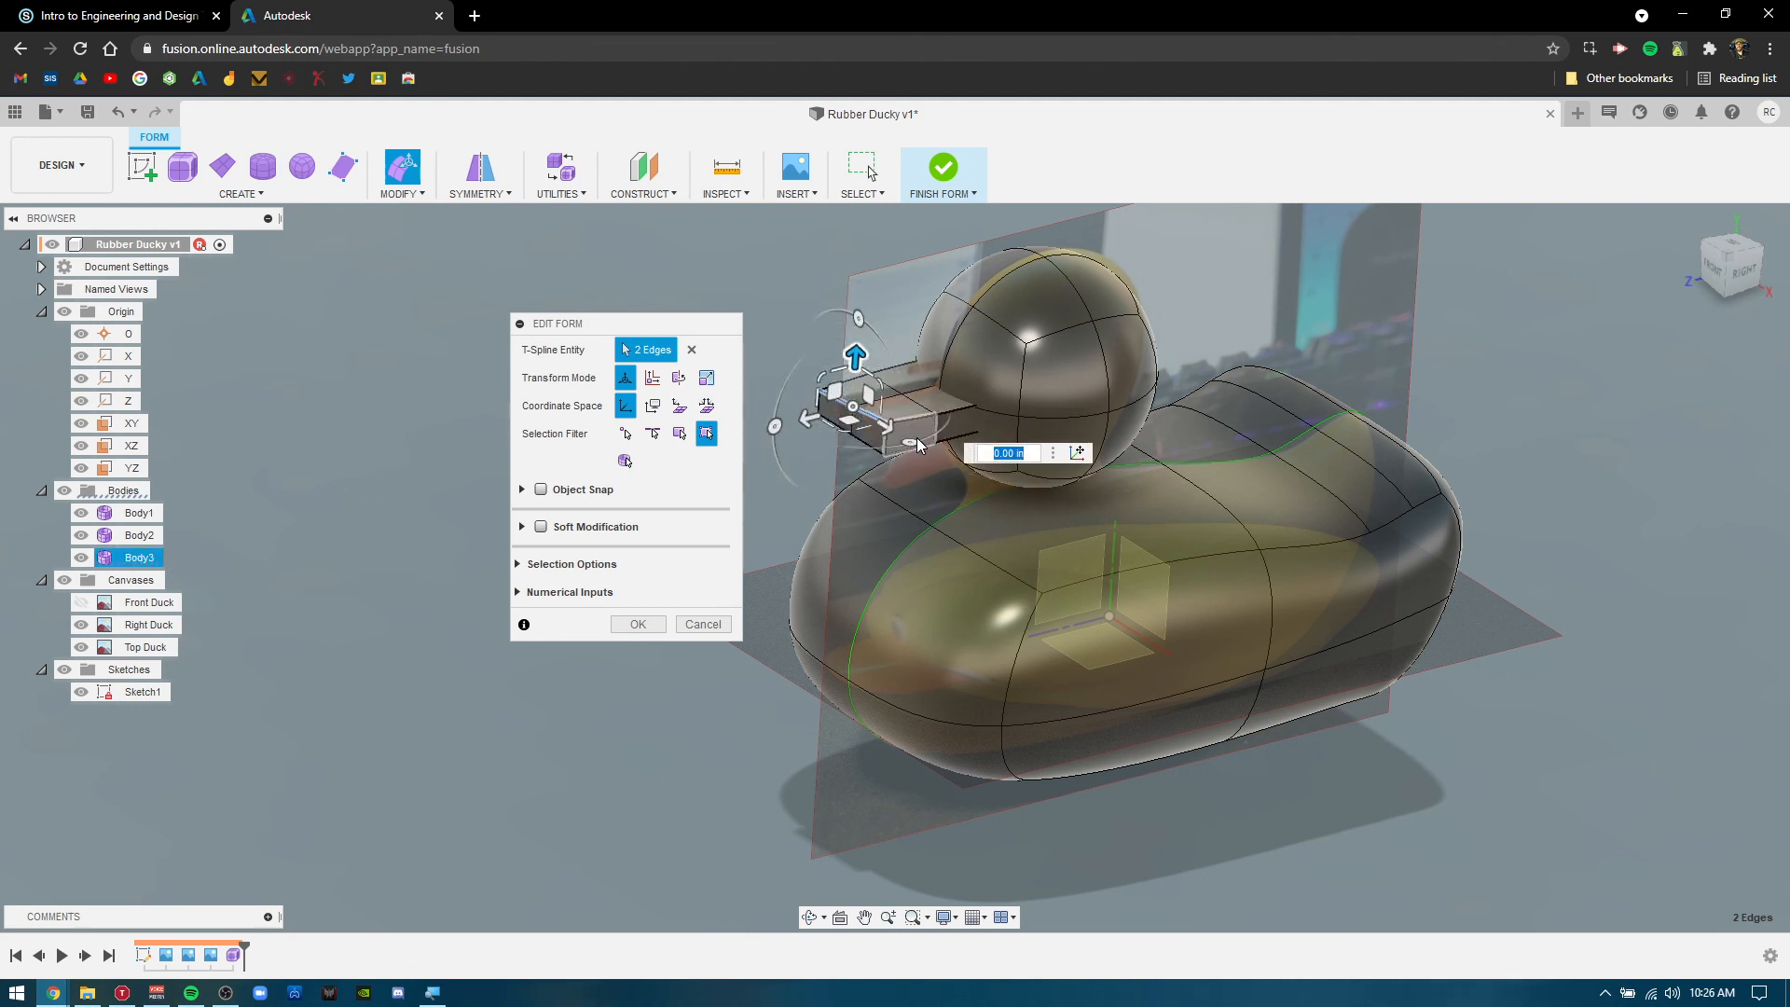
pyautogui.moveTo(911, 444)
pyautogui.mouseDown()
pyautogui.moveTo(933, 430)
pyautogui.moveTo(901, 439)
pyautogui.mouseUp()
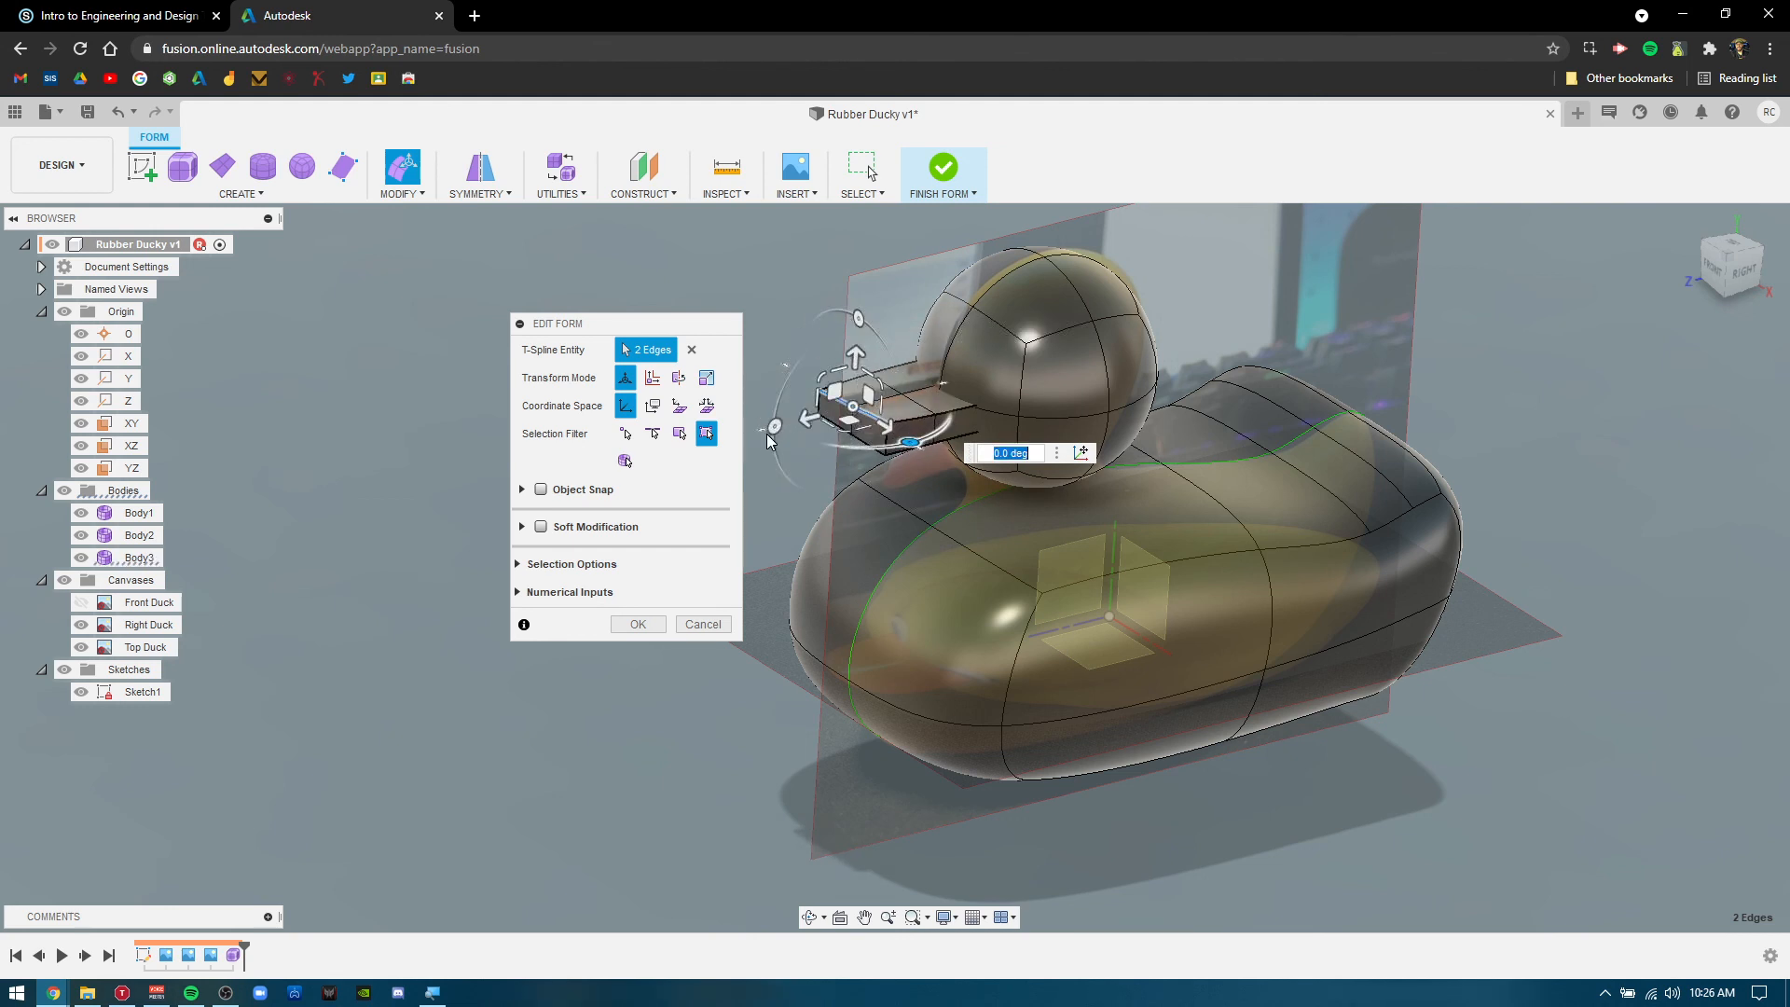
pyautogui.moveTo(774, 427)
pyautogui.mouseDown()
pyautogui.moveTo(783, 464)
pyautogui.moveTo(771, 440)
pyautogui.mouseUp()
pyautogui.press('Escape')
pyautogui.click(820, 460)
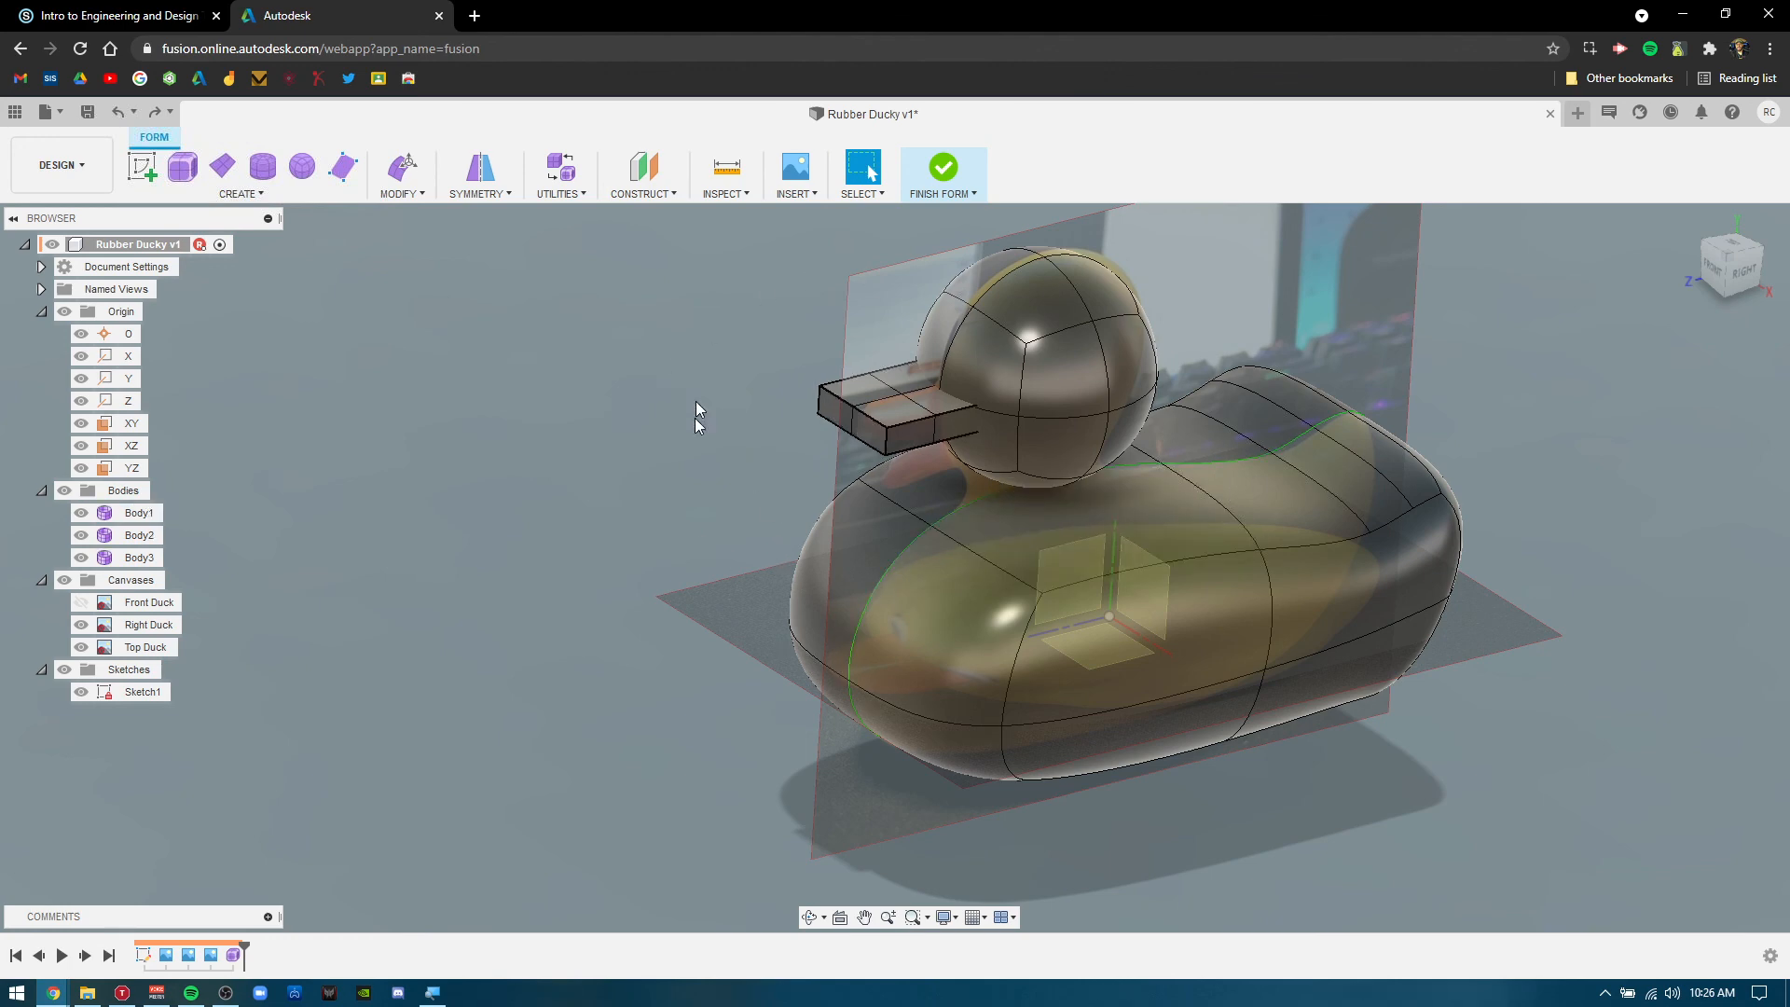
# Finish the form and hide the Top Duck and Right Duck canvases.
pyautogui.moveTo(1452, 663)
pyautogui.keyDown('shift'); pyautogui.mouseDown(button='middle')
pyautogui.moveTo(1378, 633)
pyautogui.moveTo(1384, 602)
pyautogui.moveTo(1453, 639)
pyautogui.mouseUp(button='middle'); pyautogui.keyUp('shift')
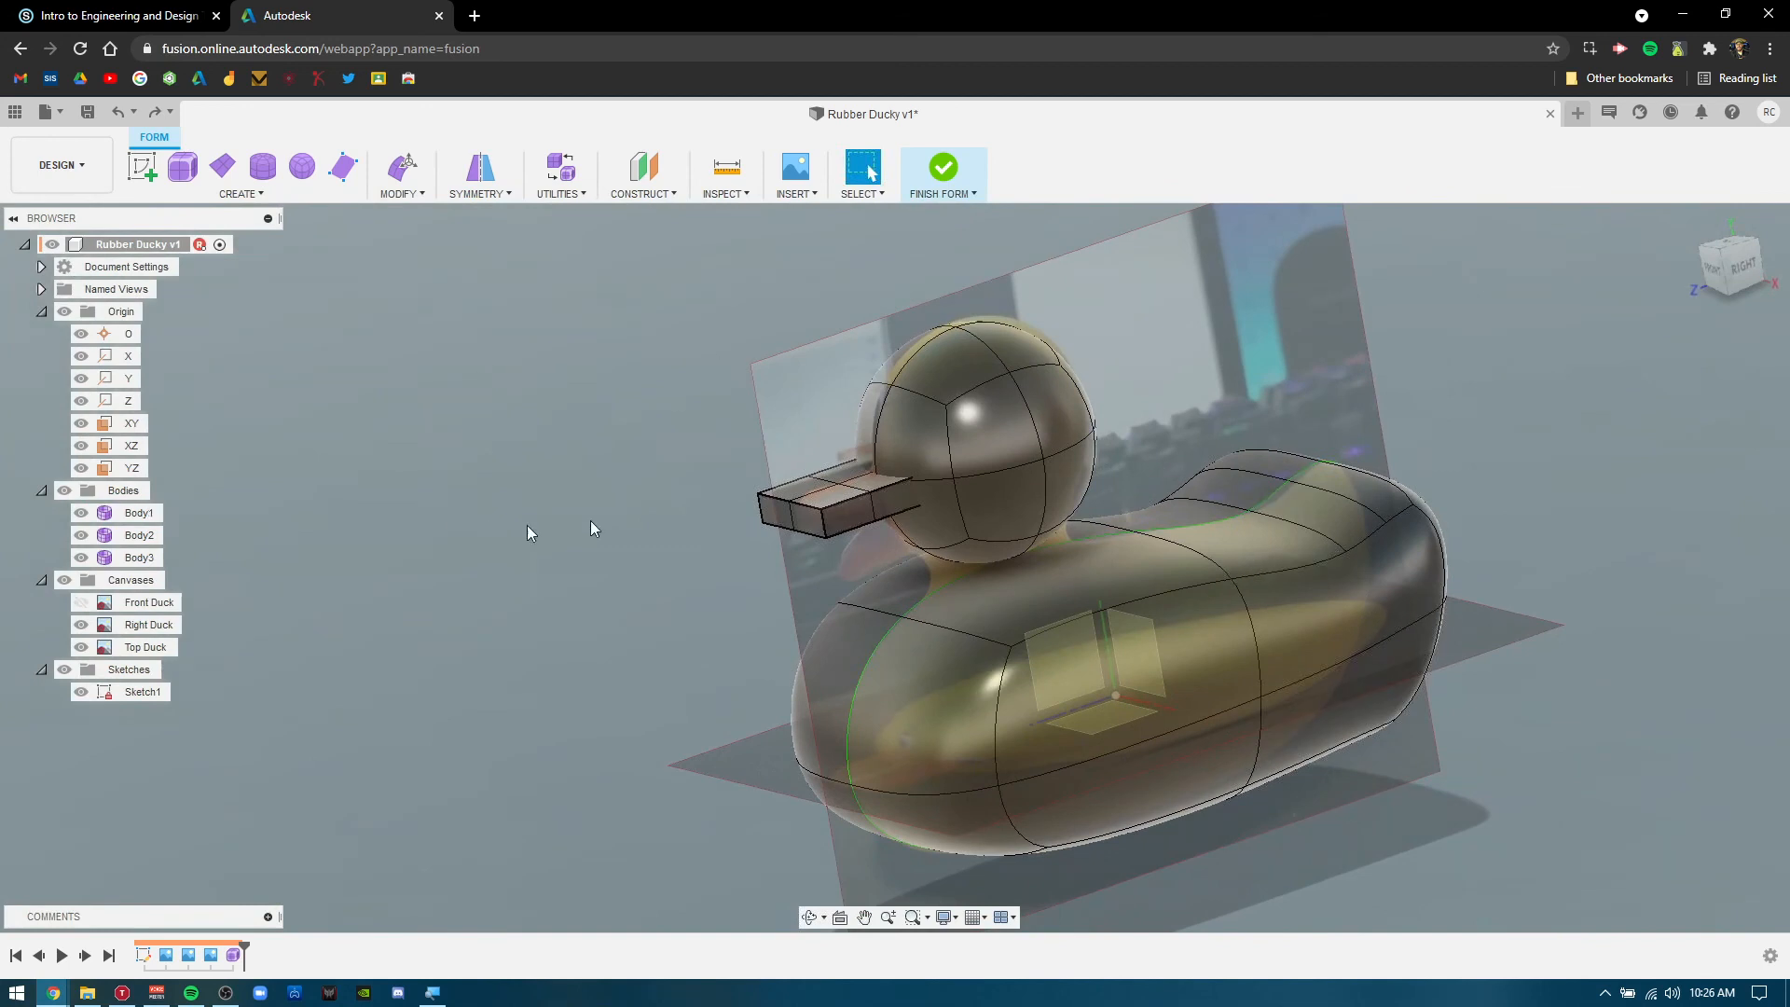
pyautogui.click(944, 169)
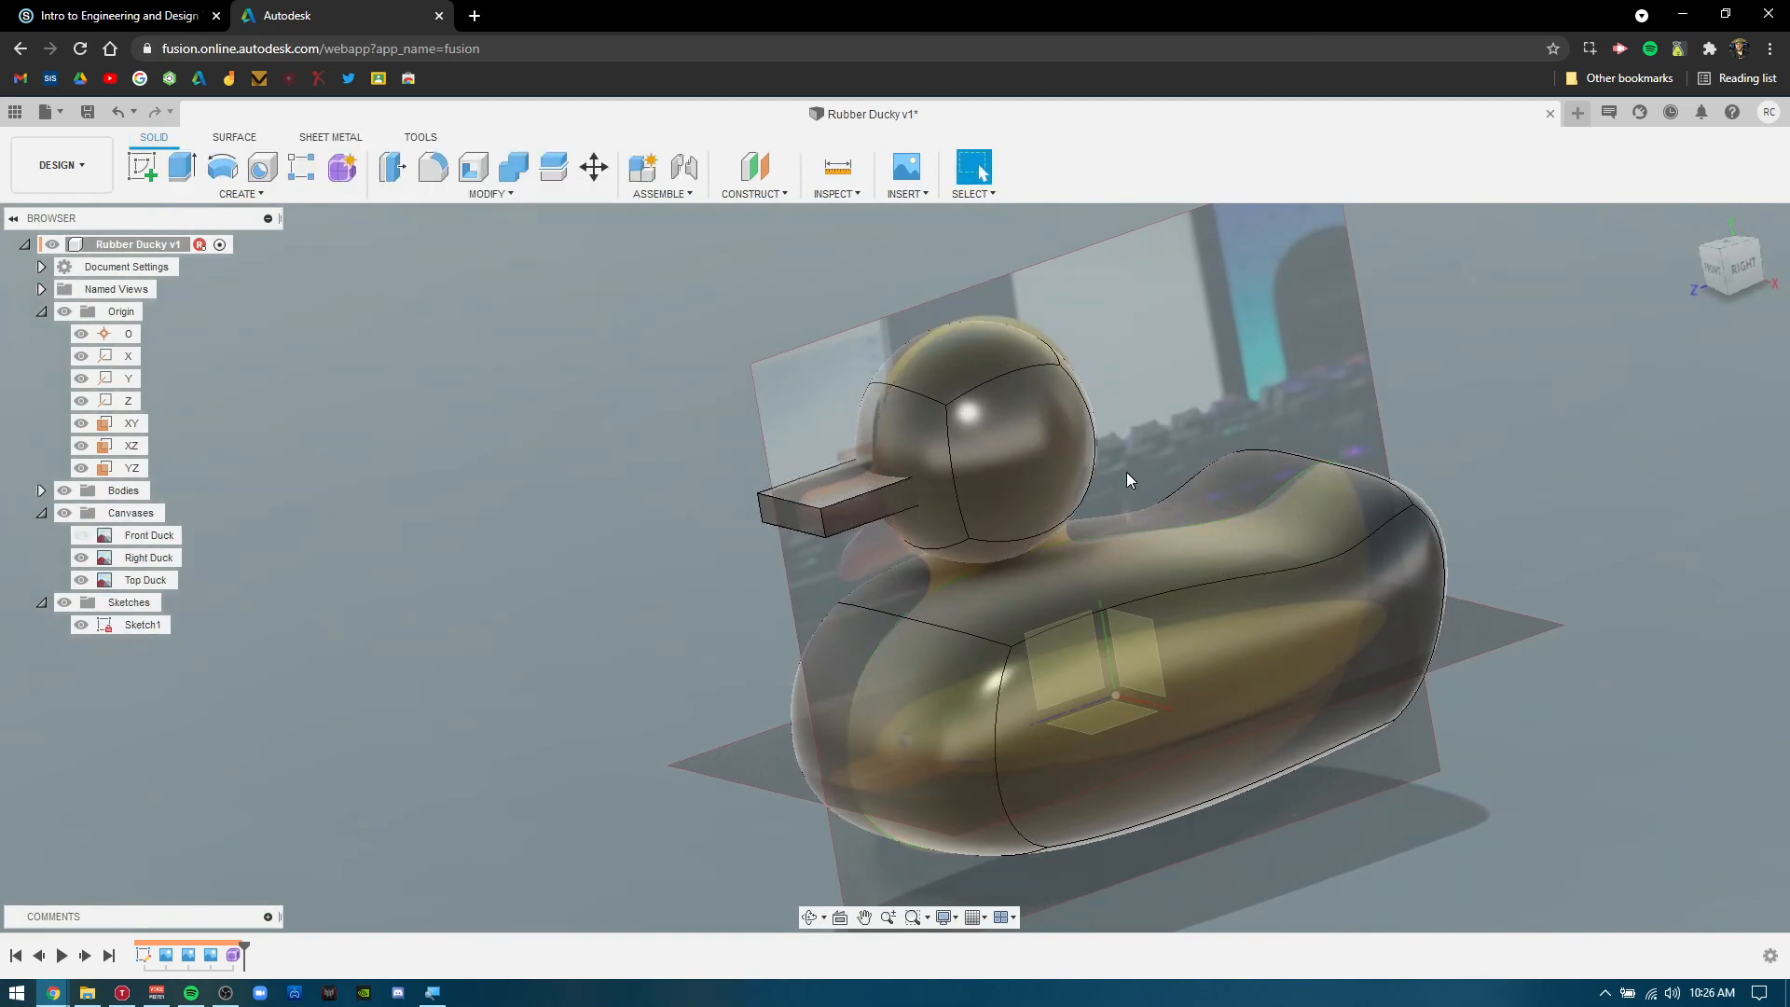
pyautogui.moveTo(684, 499); pyautogui.dragTo(683, 435, button='middle')
pyautogui.scroll(1, 683, 436)
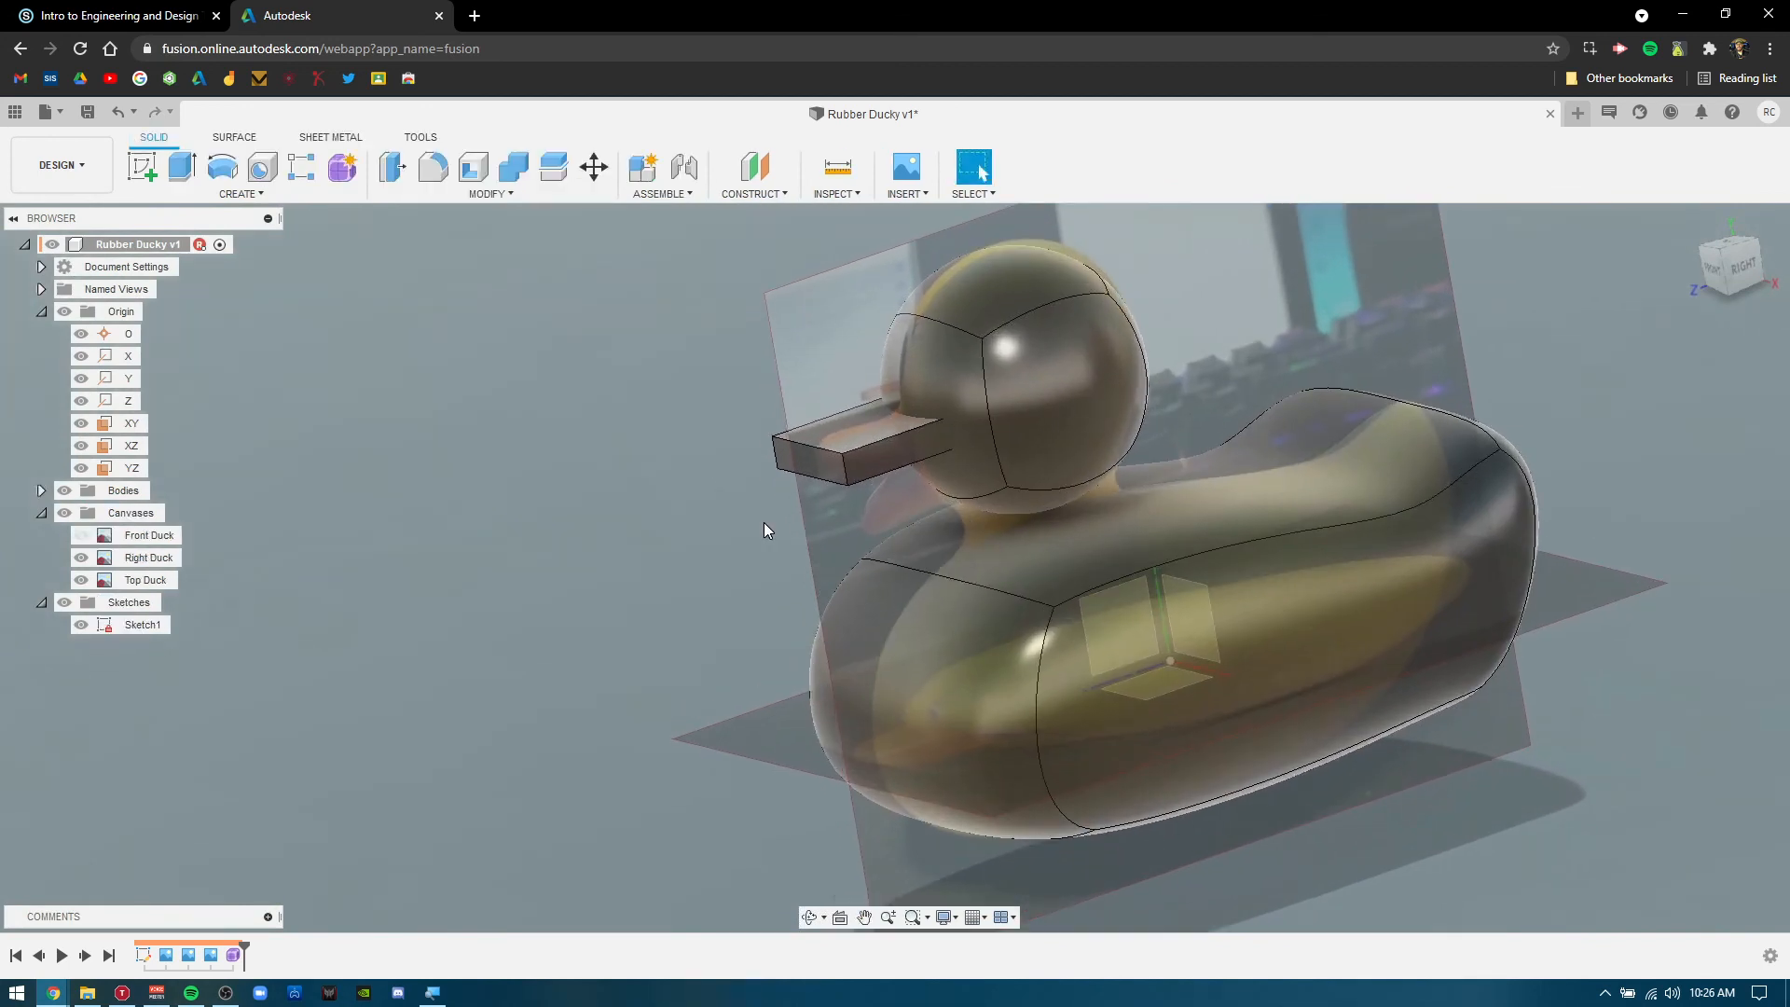
pyautogui.scroll(-3, 926, 623)
pyautogui.click(80, 582)
pyautogui.click(81, 558)
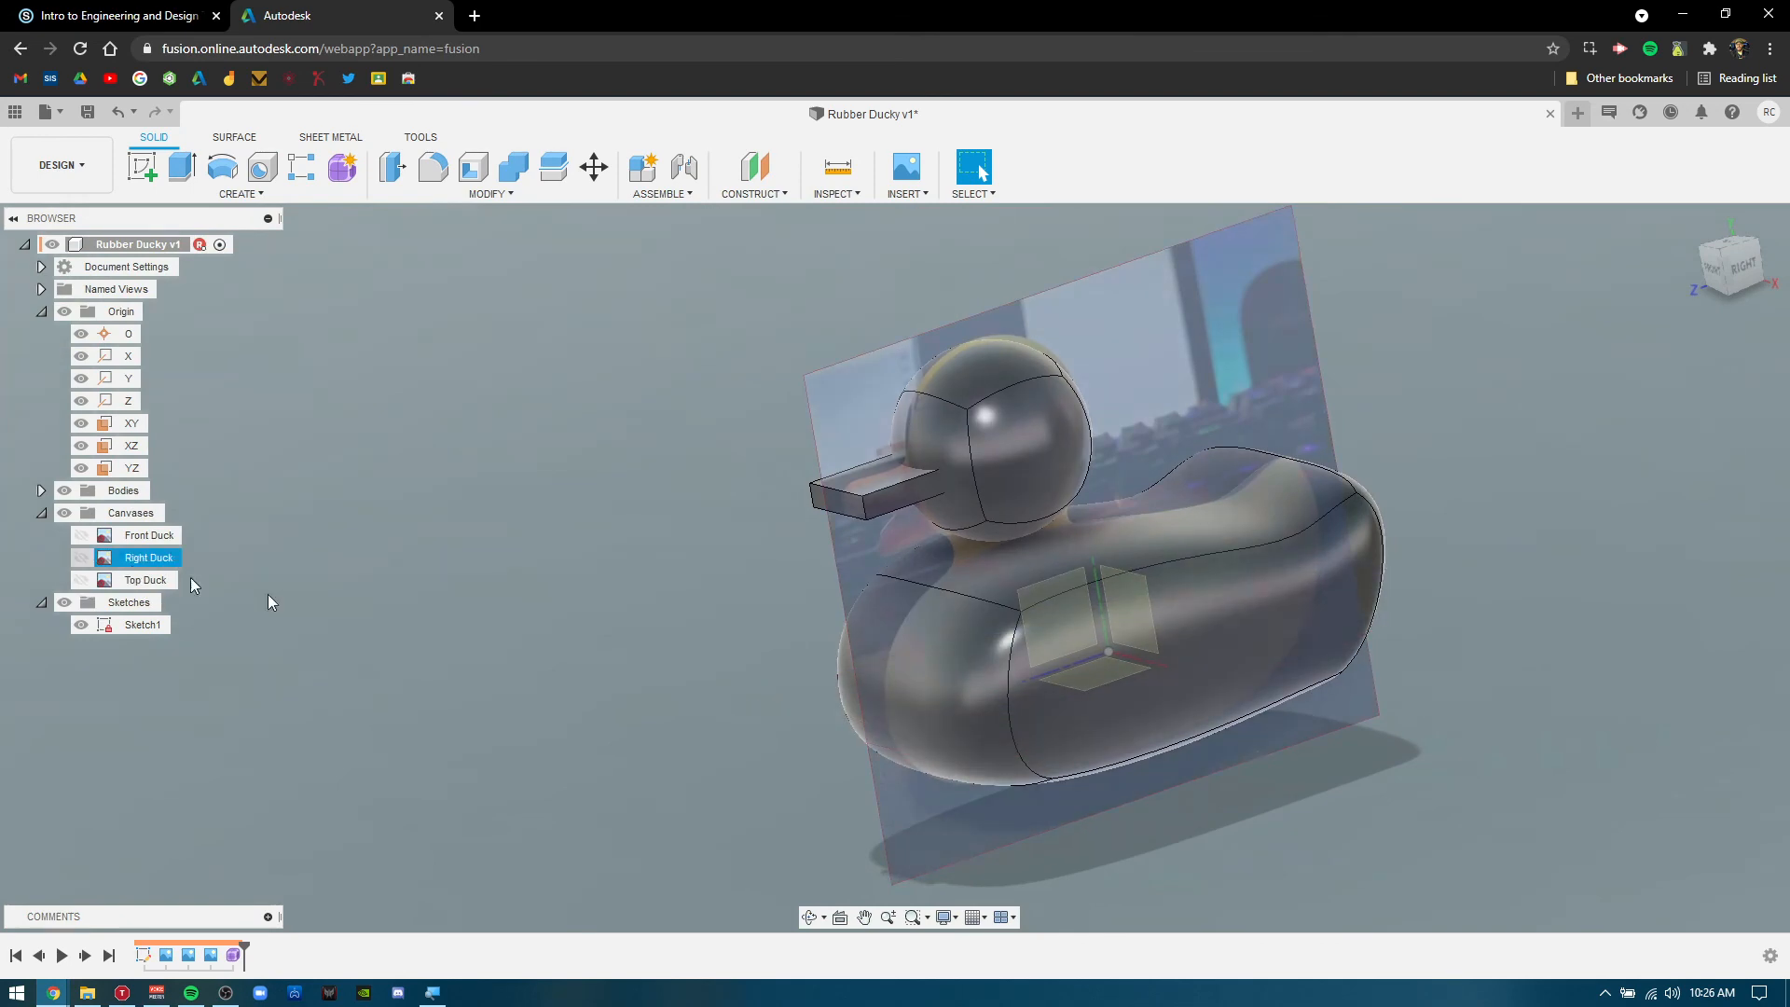
pyautogui.keyDown('shift'); pyautogui.moveTo(737, 674); pyautogui.dragTo(781, 748, button='middle'); pyautogui.keyUp('shift')
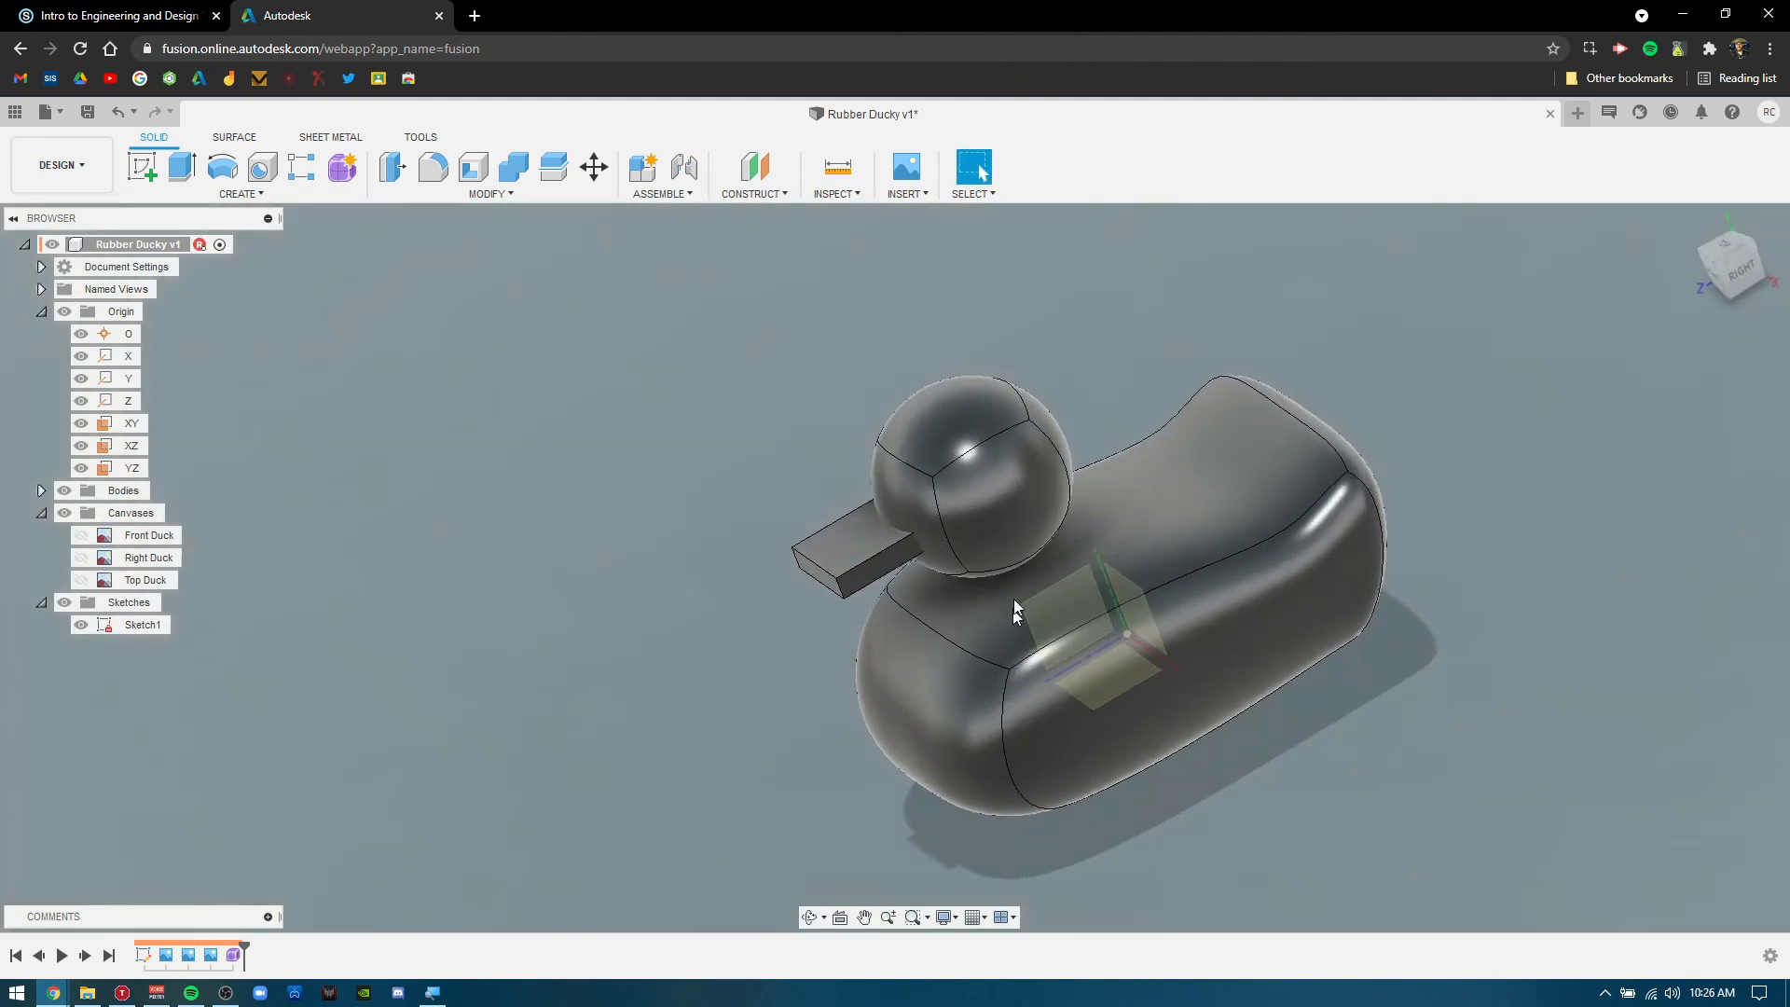
# Select the side face of the head and open its Appearance settings.
pyautogui.click(1008, 492)
pyautogui.rightClick(1008, 491)
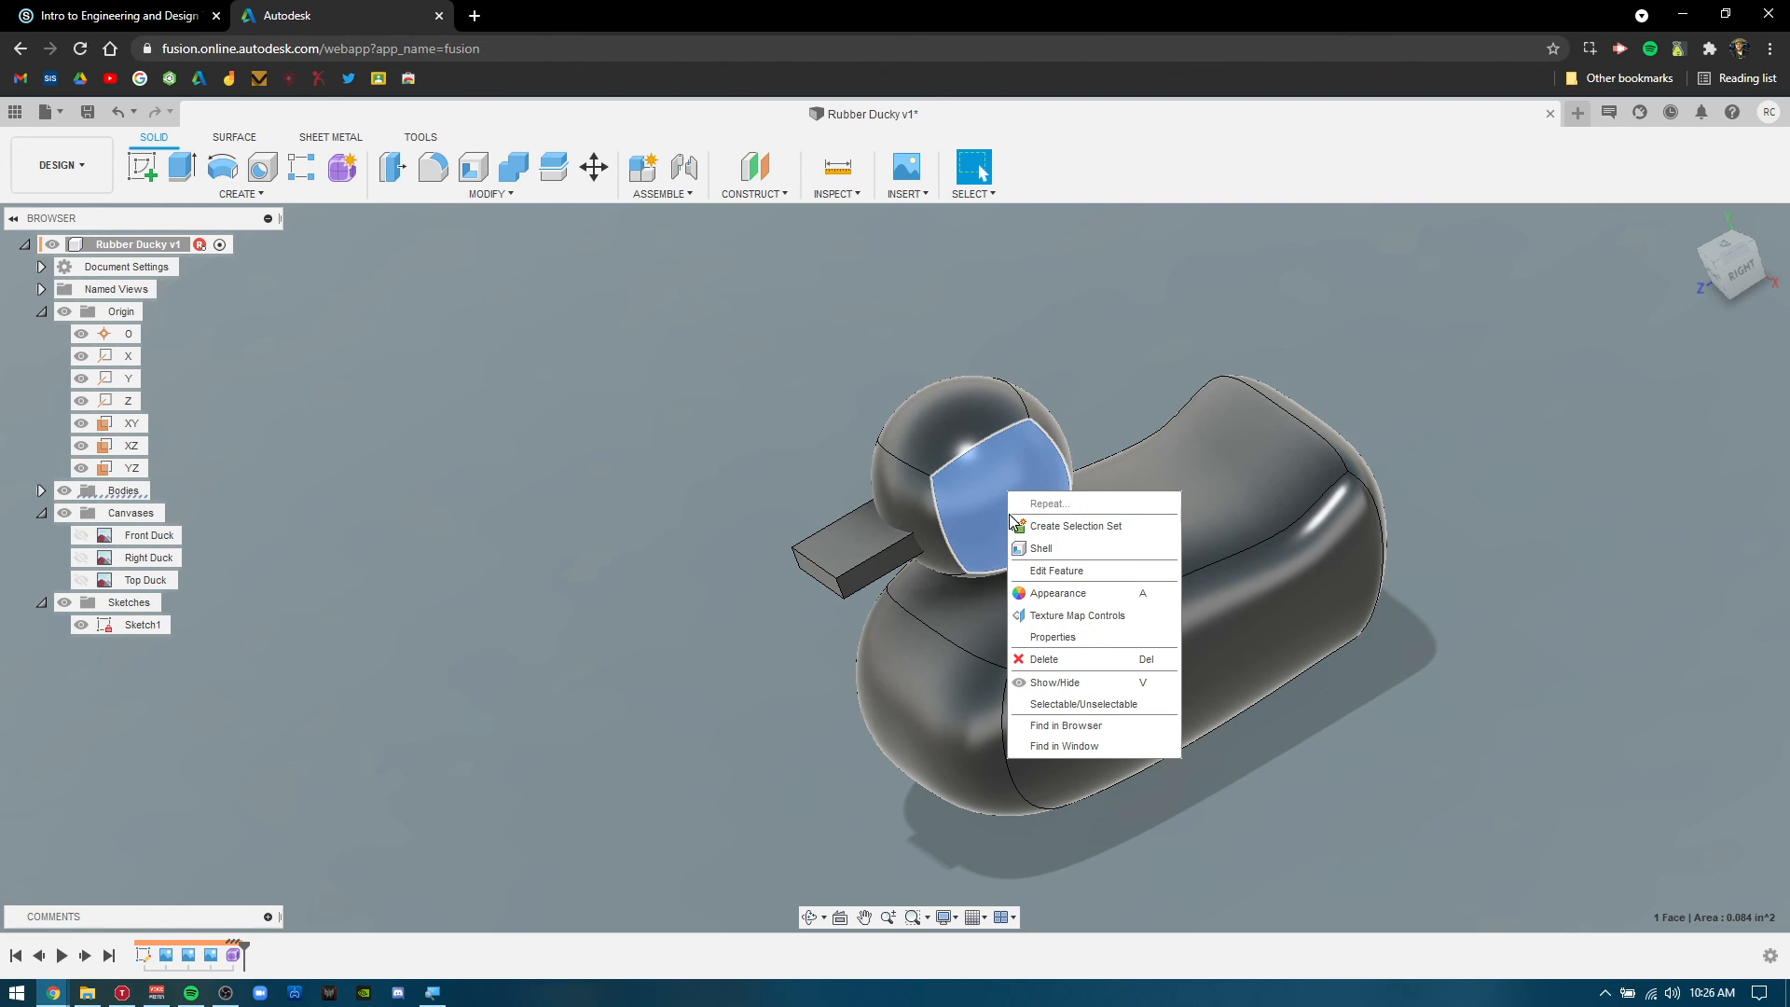
pyautogui.click(660, 531)
pyautogui.rightClick(998, 503)
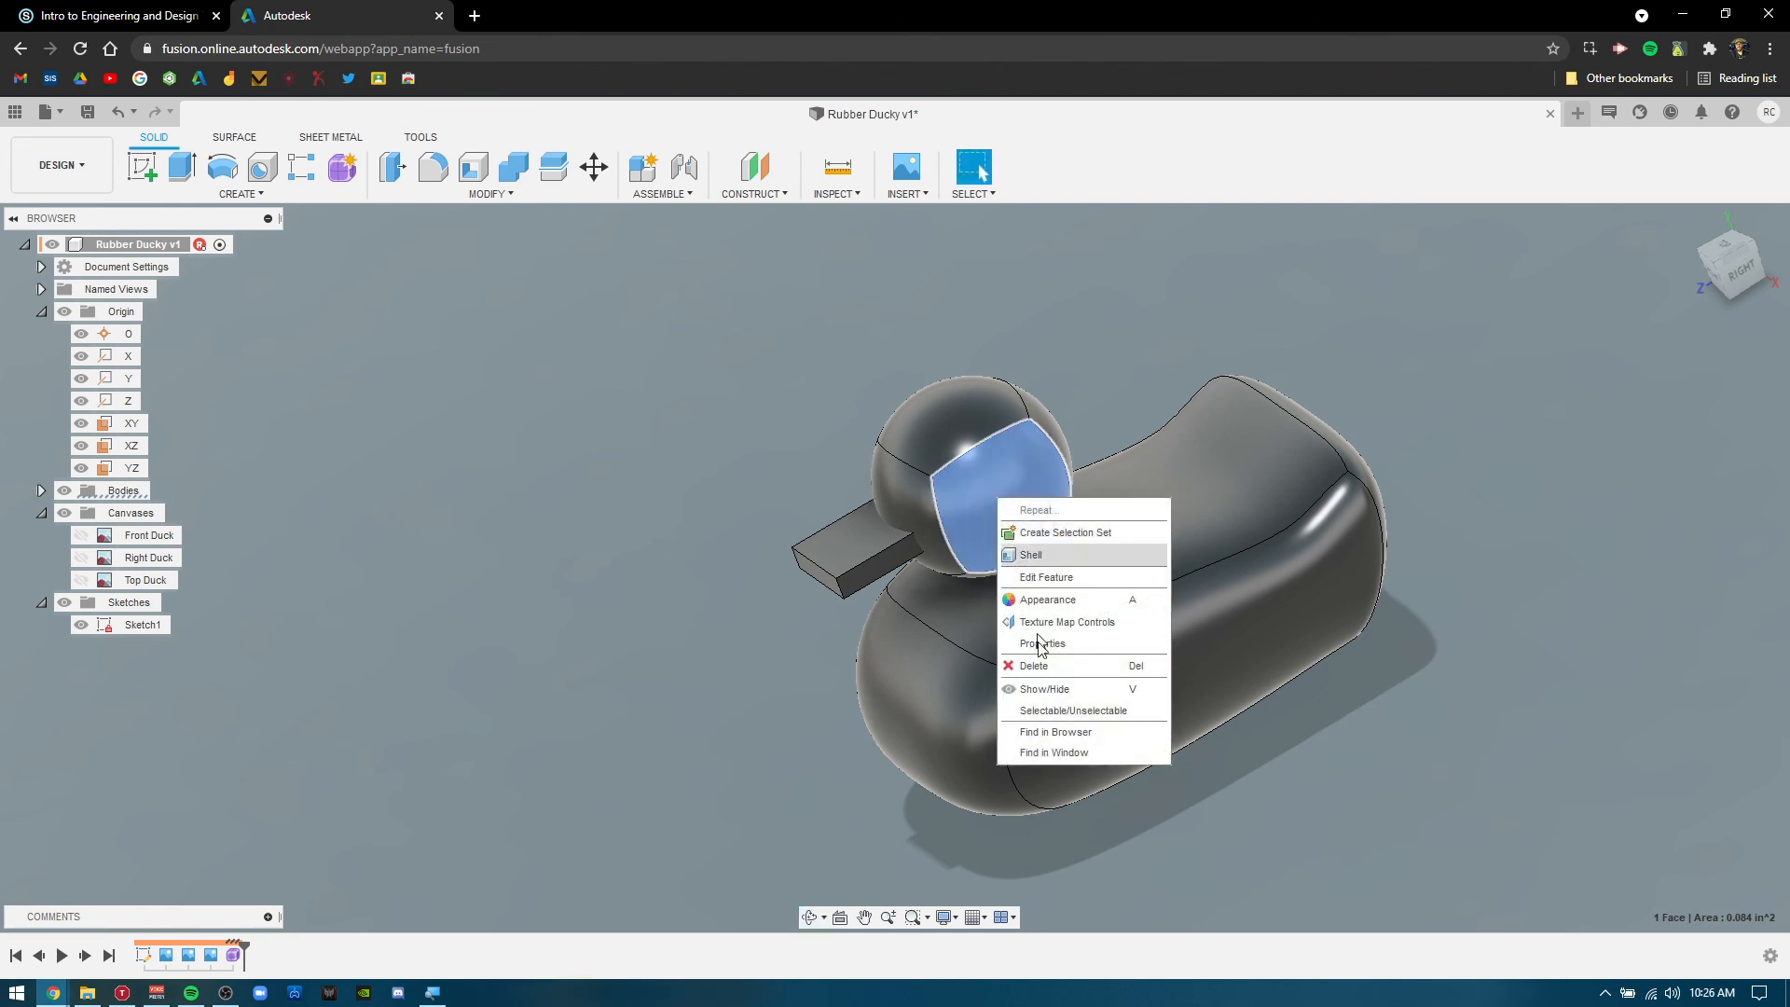
pyautogui.click(1054, 606)
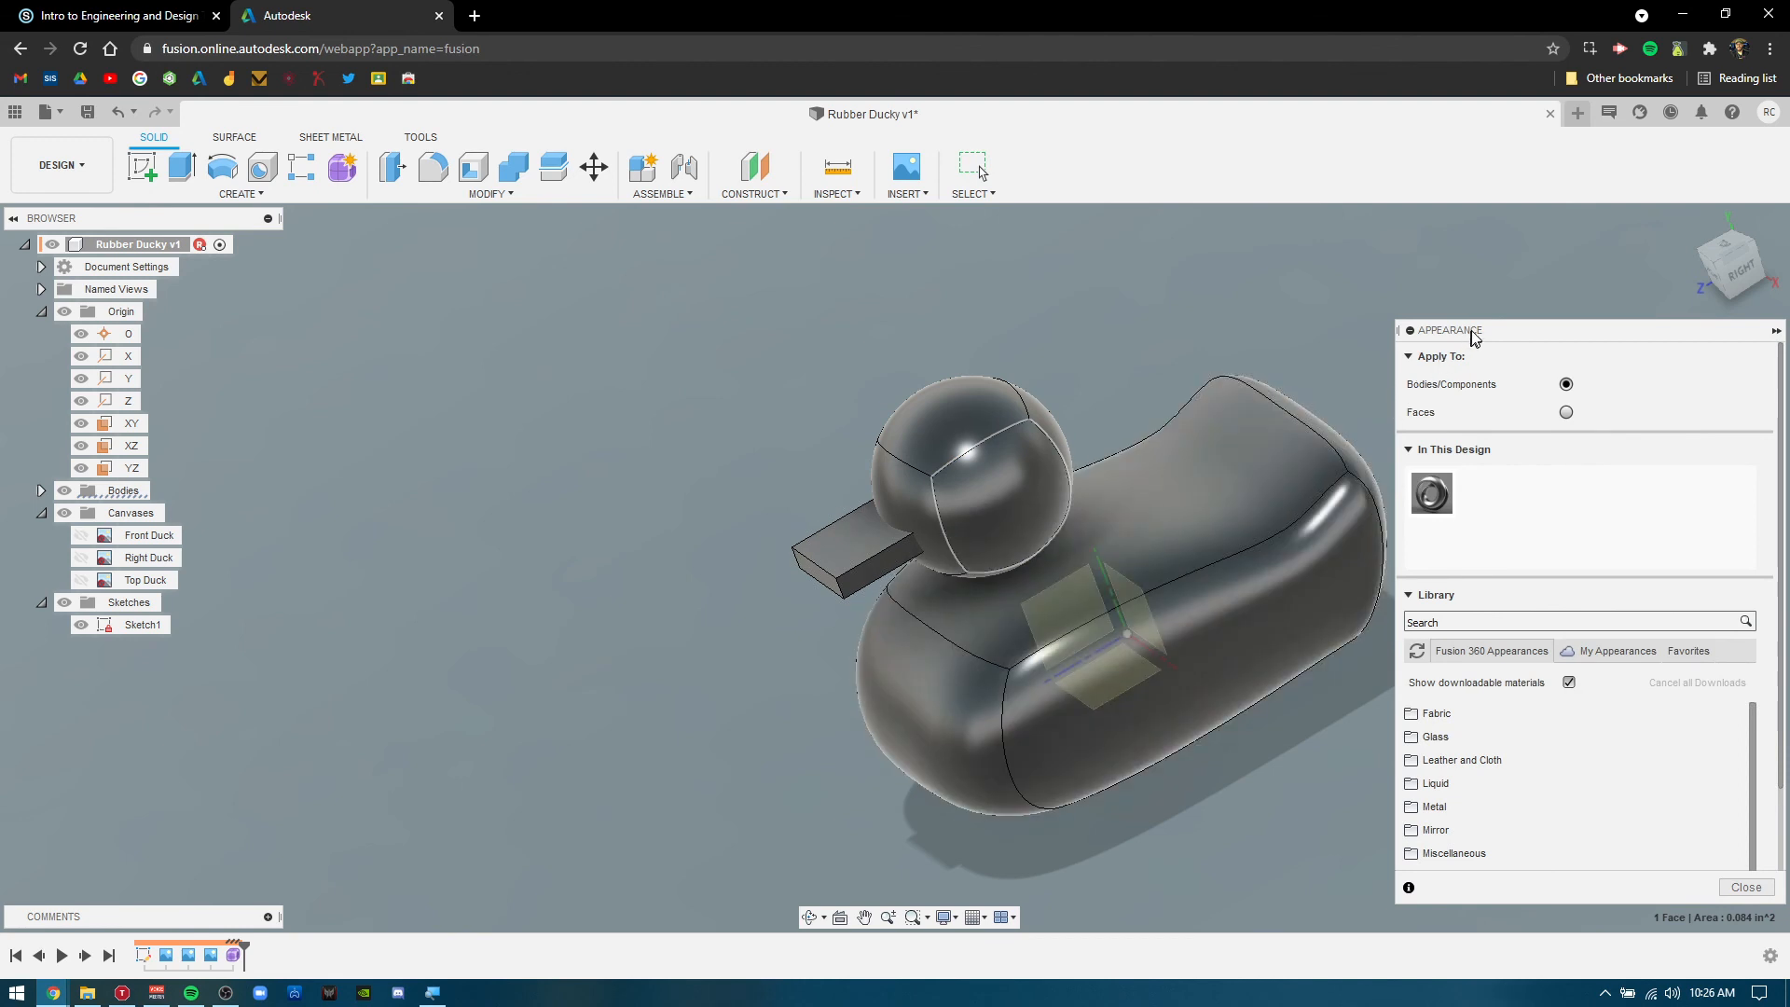
pyautogui.moveTo(1474, 337); pyautogui.dragTo(1481, 321)
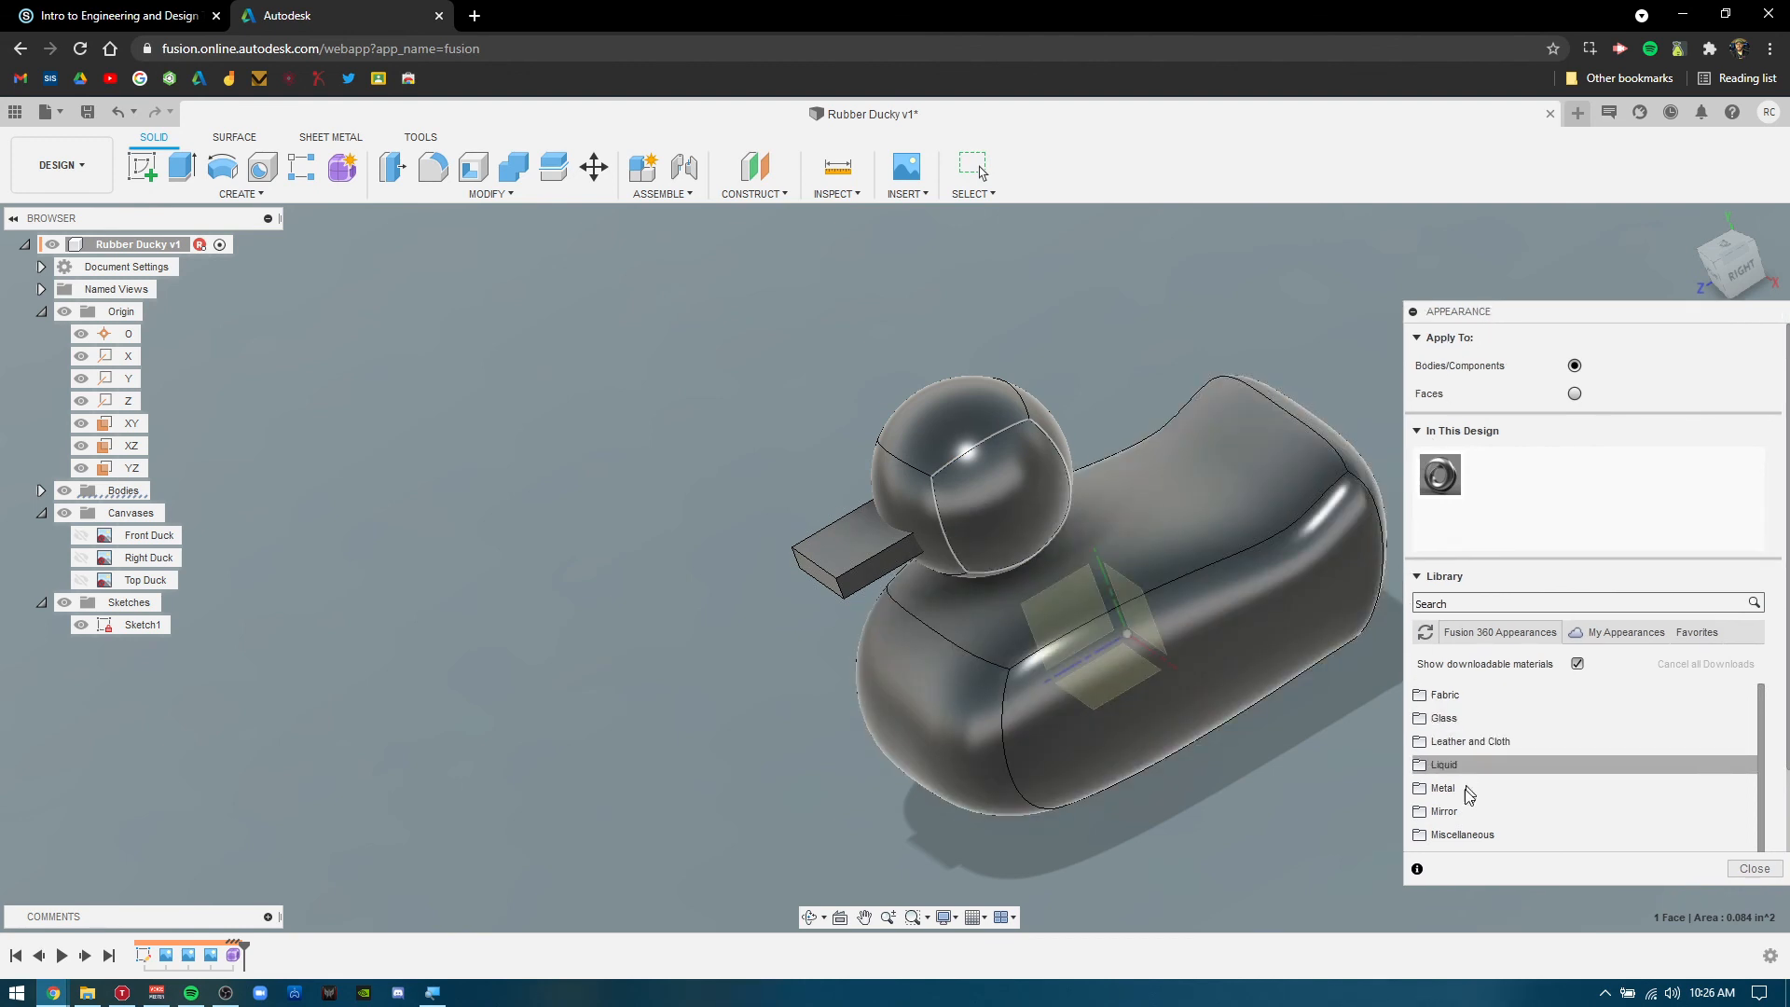
# Download the Powder Coat - Rough (Yellow) paint from the Powder Coat Rough appearances and apply it to the head's side face.
pyautogui.scroll(-2, 1471, 793)
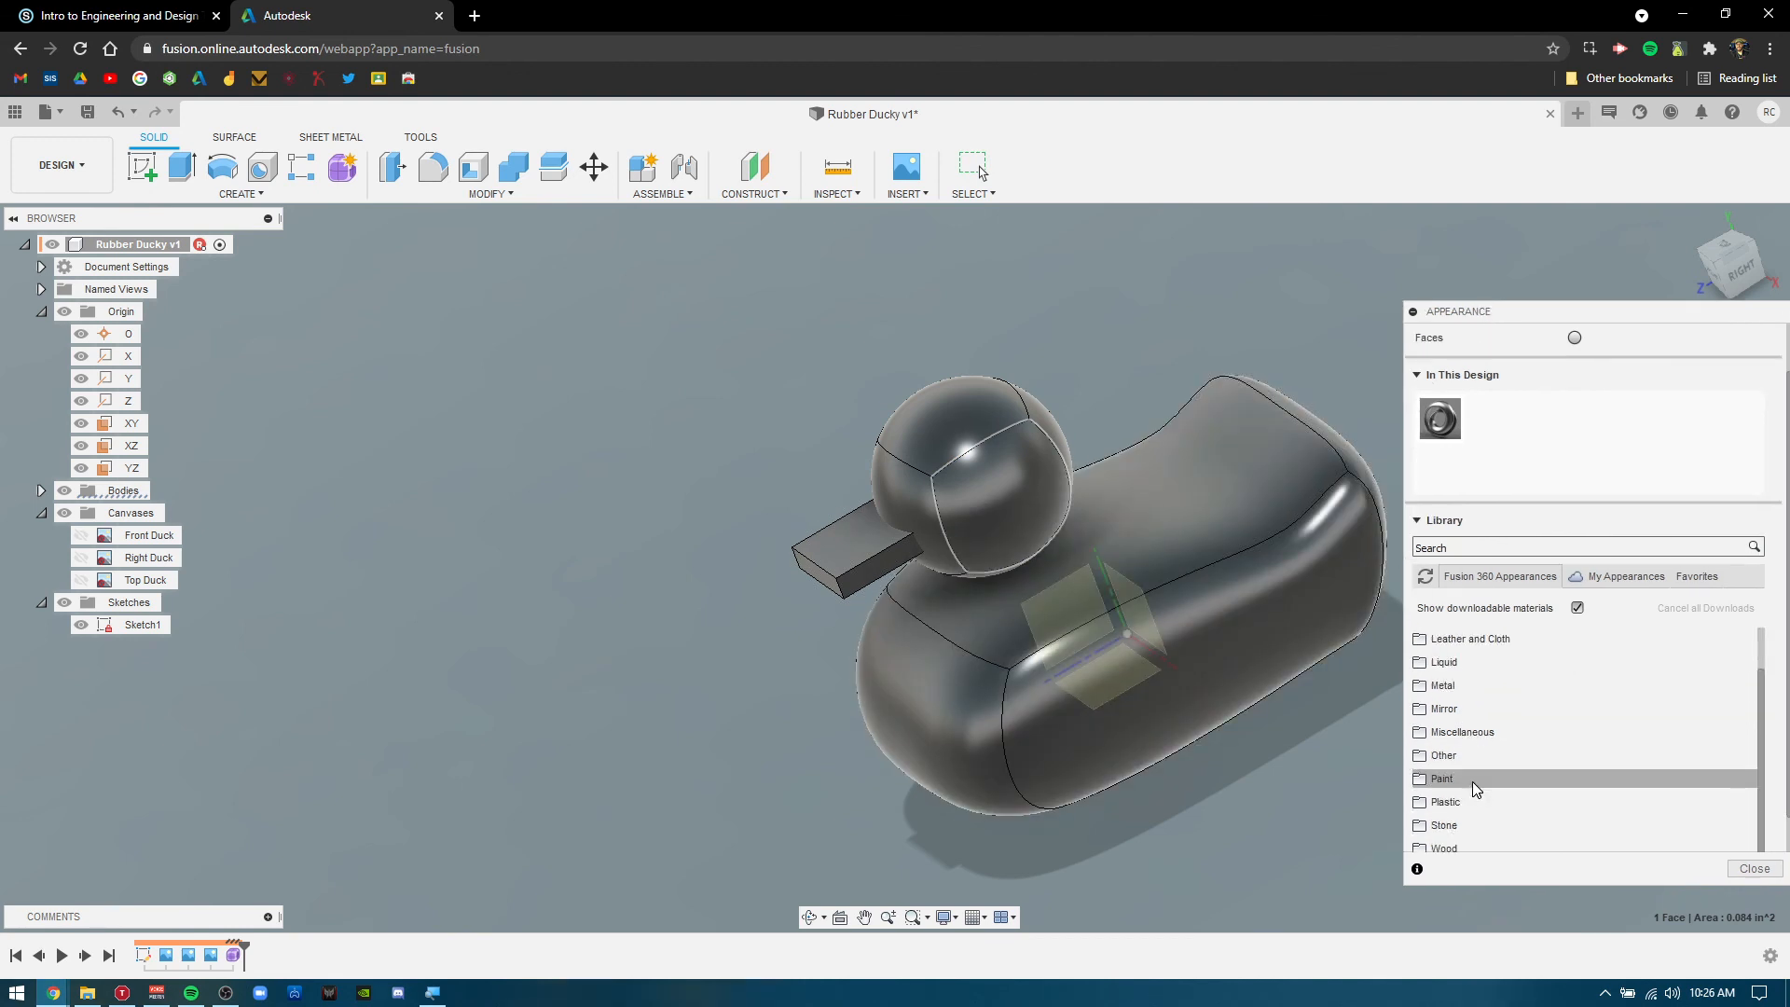
pyautogui.click(1473, 781)
pyautogui.scroll(-1, 1487, 811)
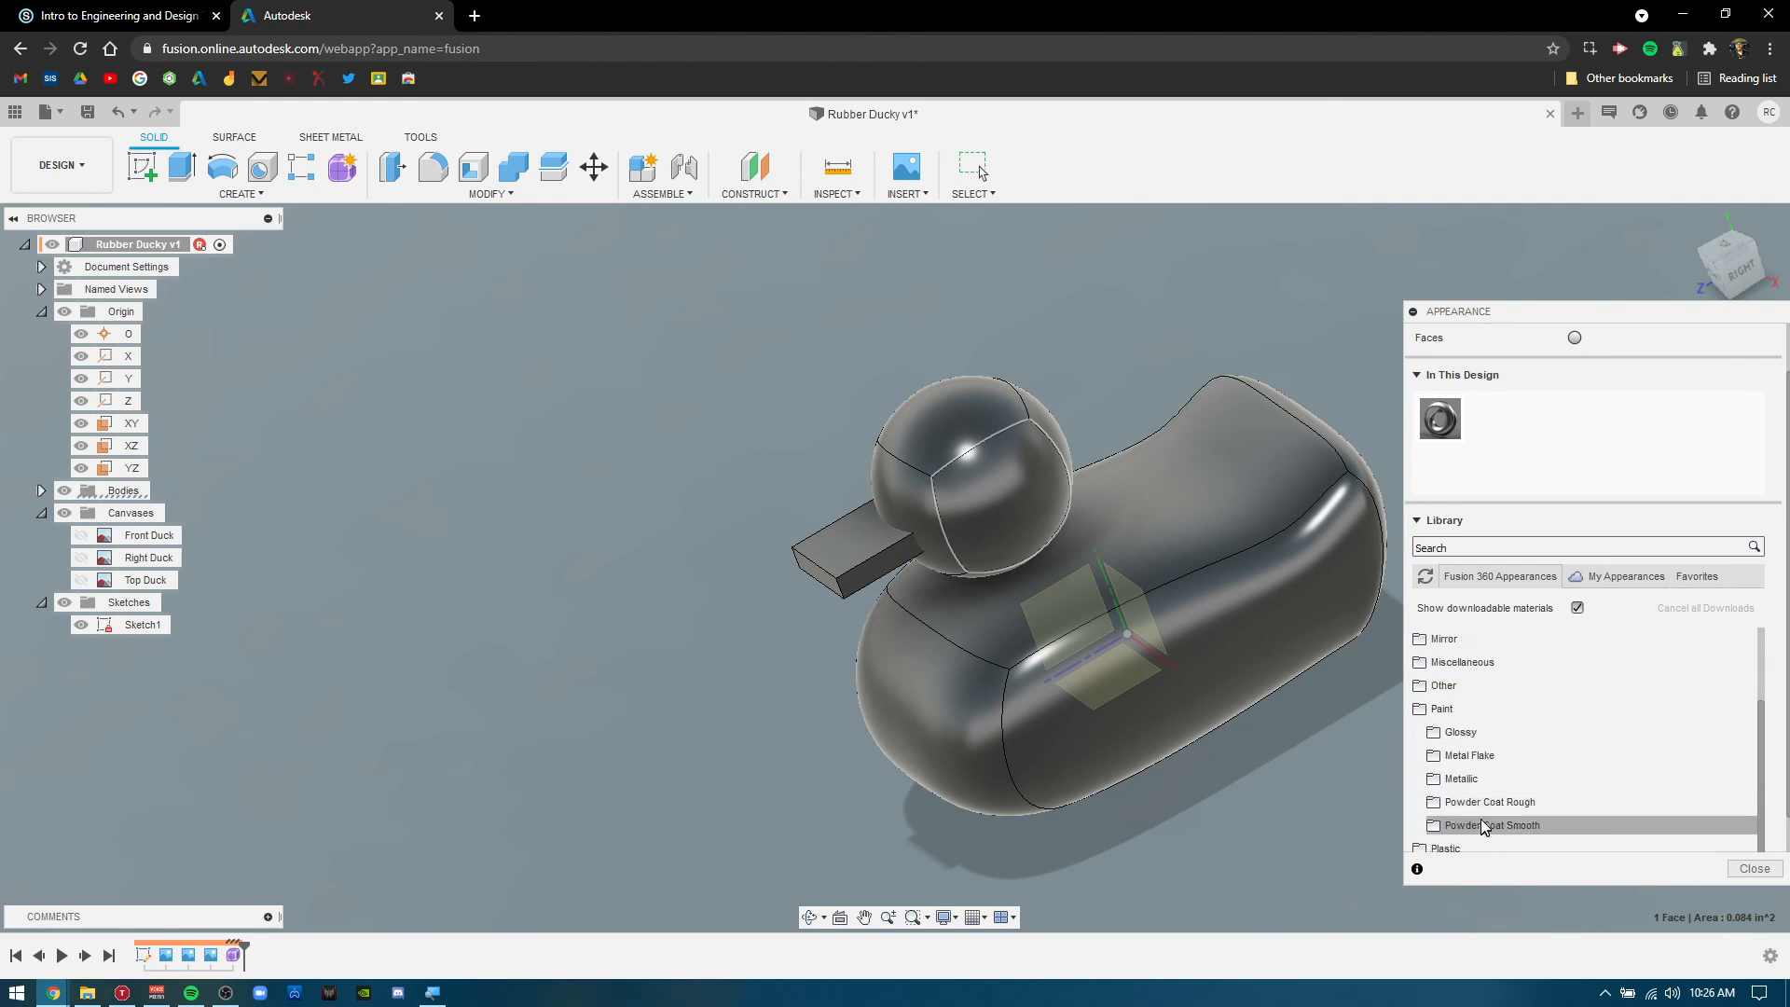
pyautogui.click(1489, 804)
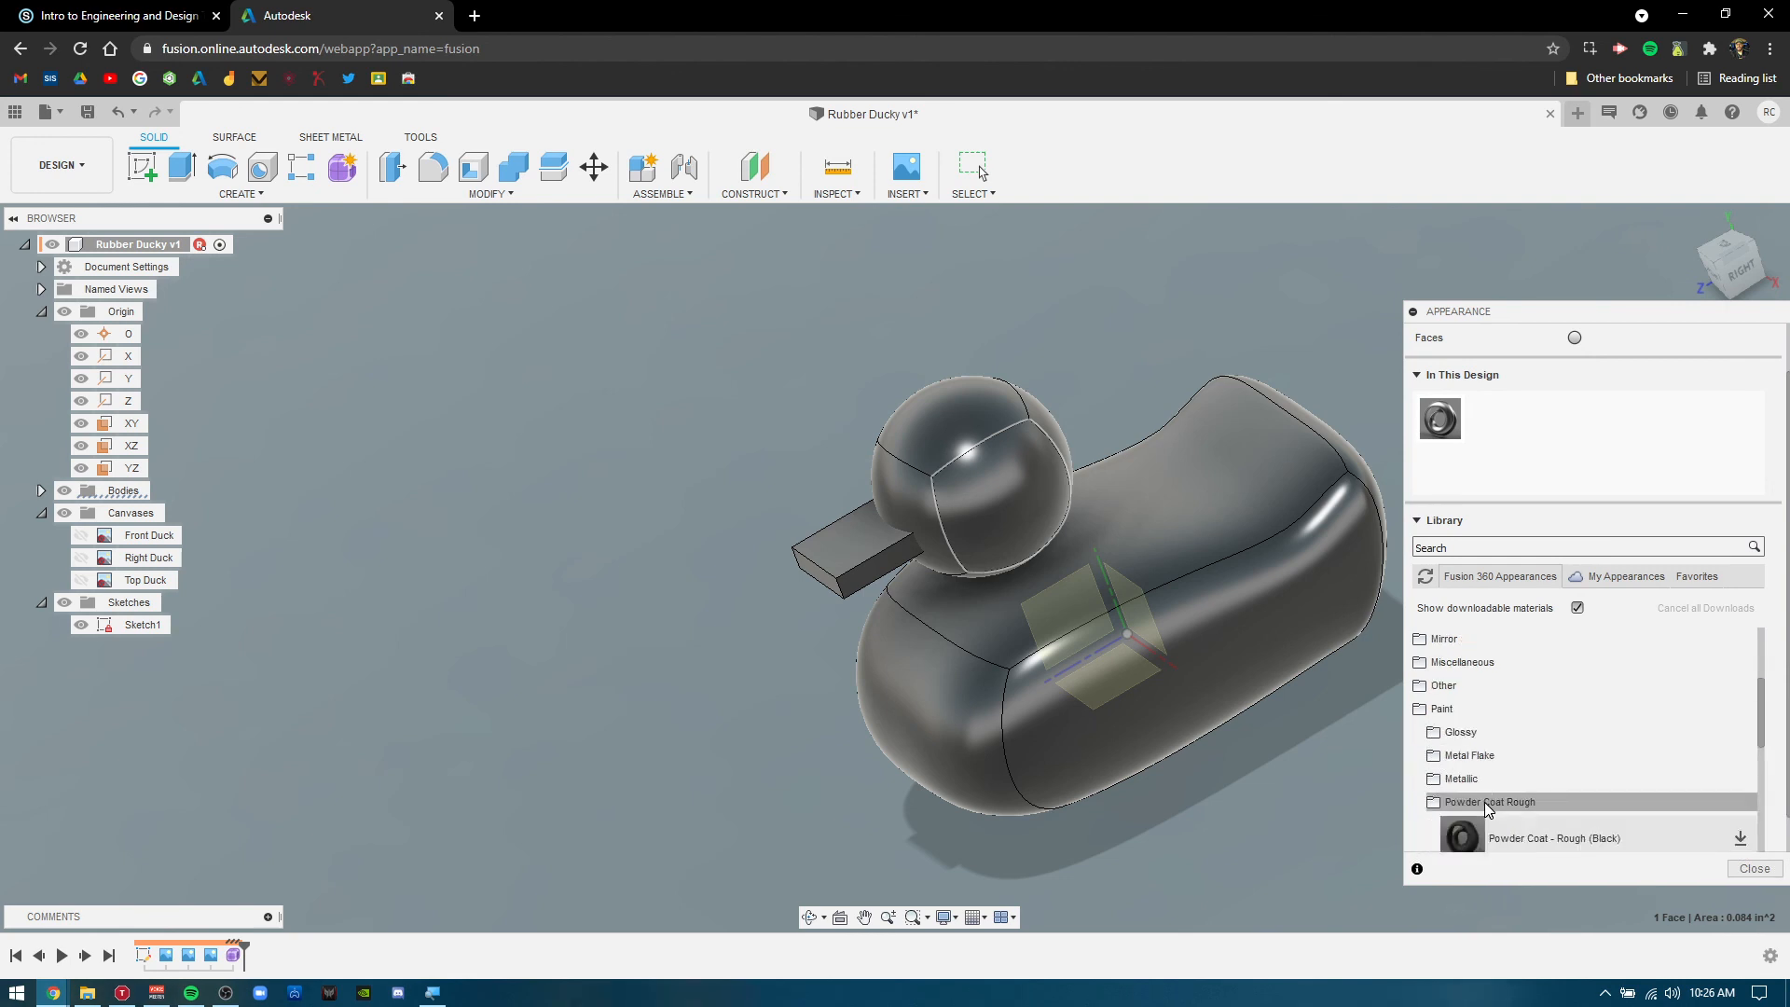
pyautogui.scroll(-4, 1496, 797)
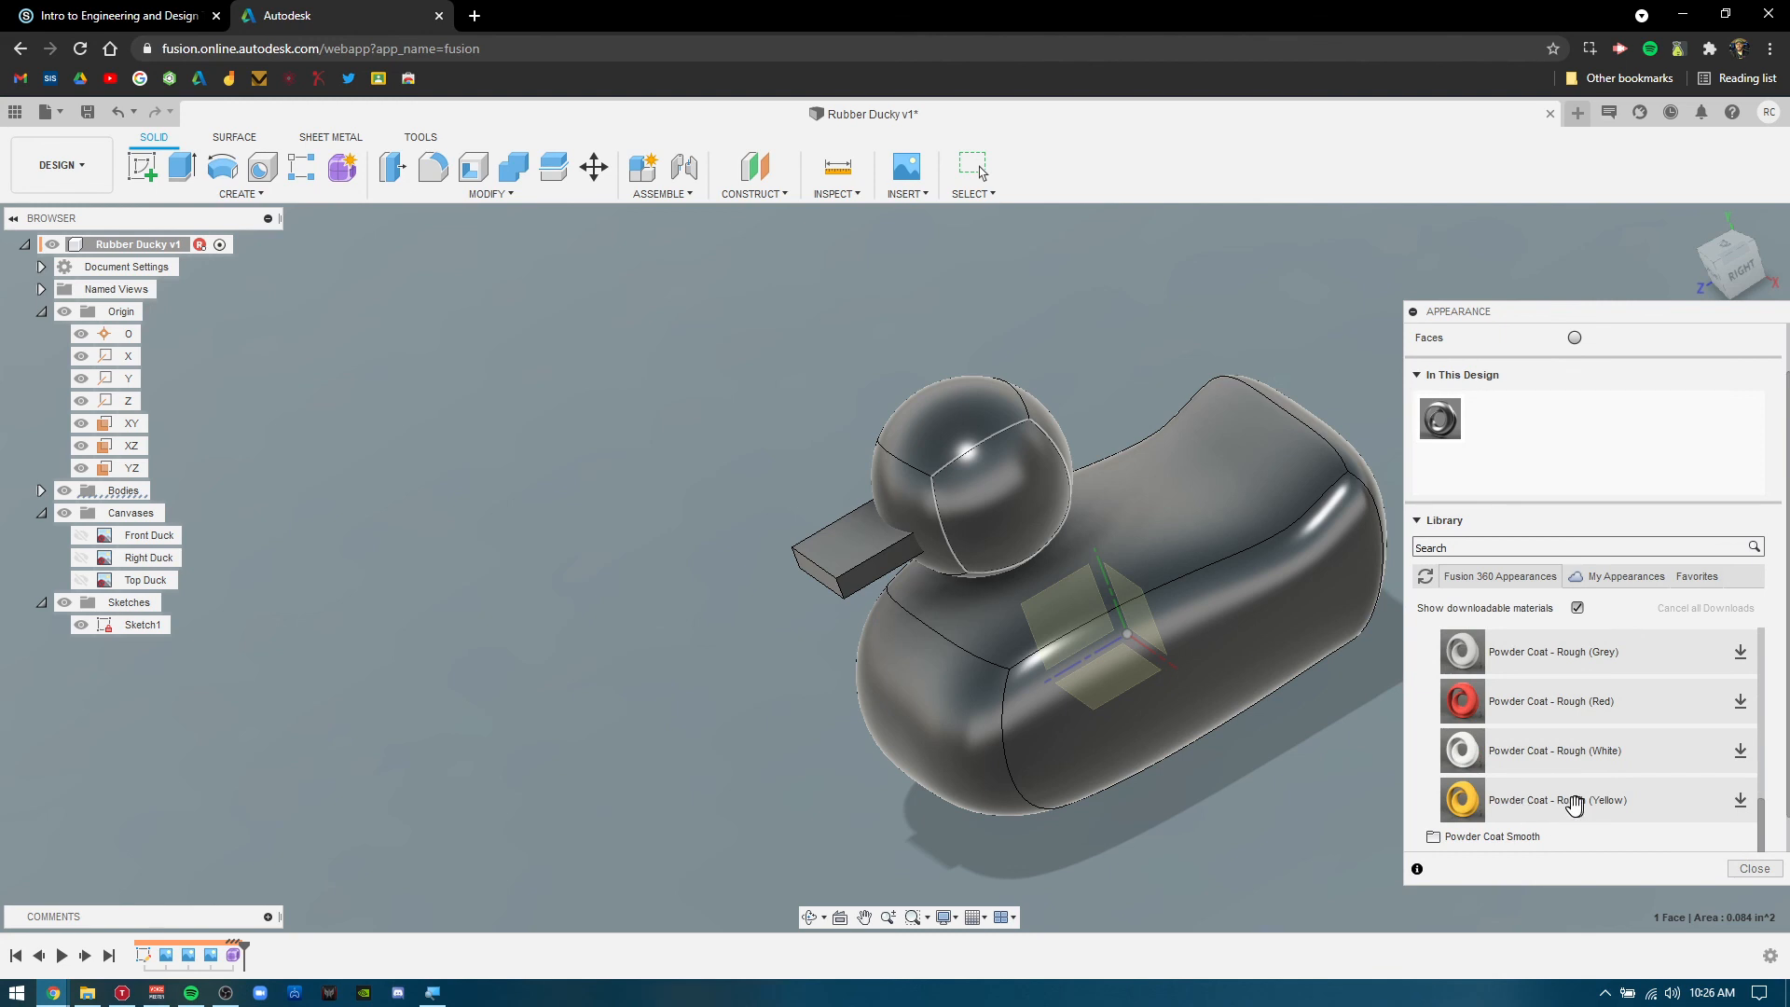
pyautogui.moveTo(1574, 804); pyautogui.dragTo(1023, 550)
pyautogui.moveTo(977, 483); pyautogui.dragTo(977, 483)
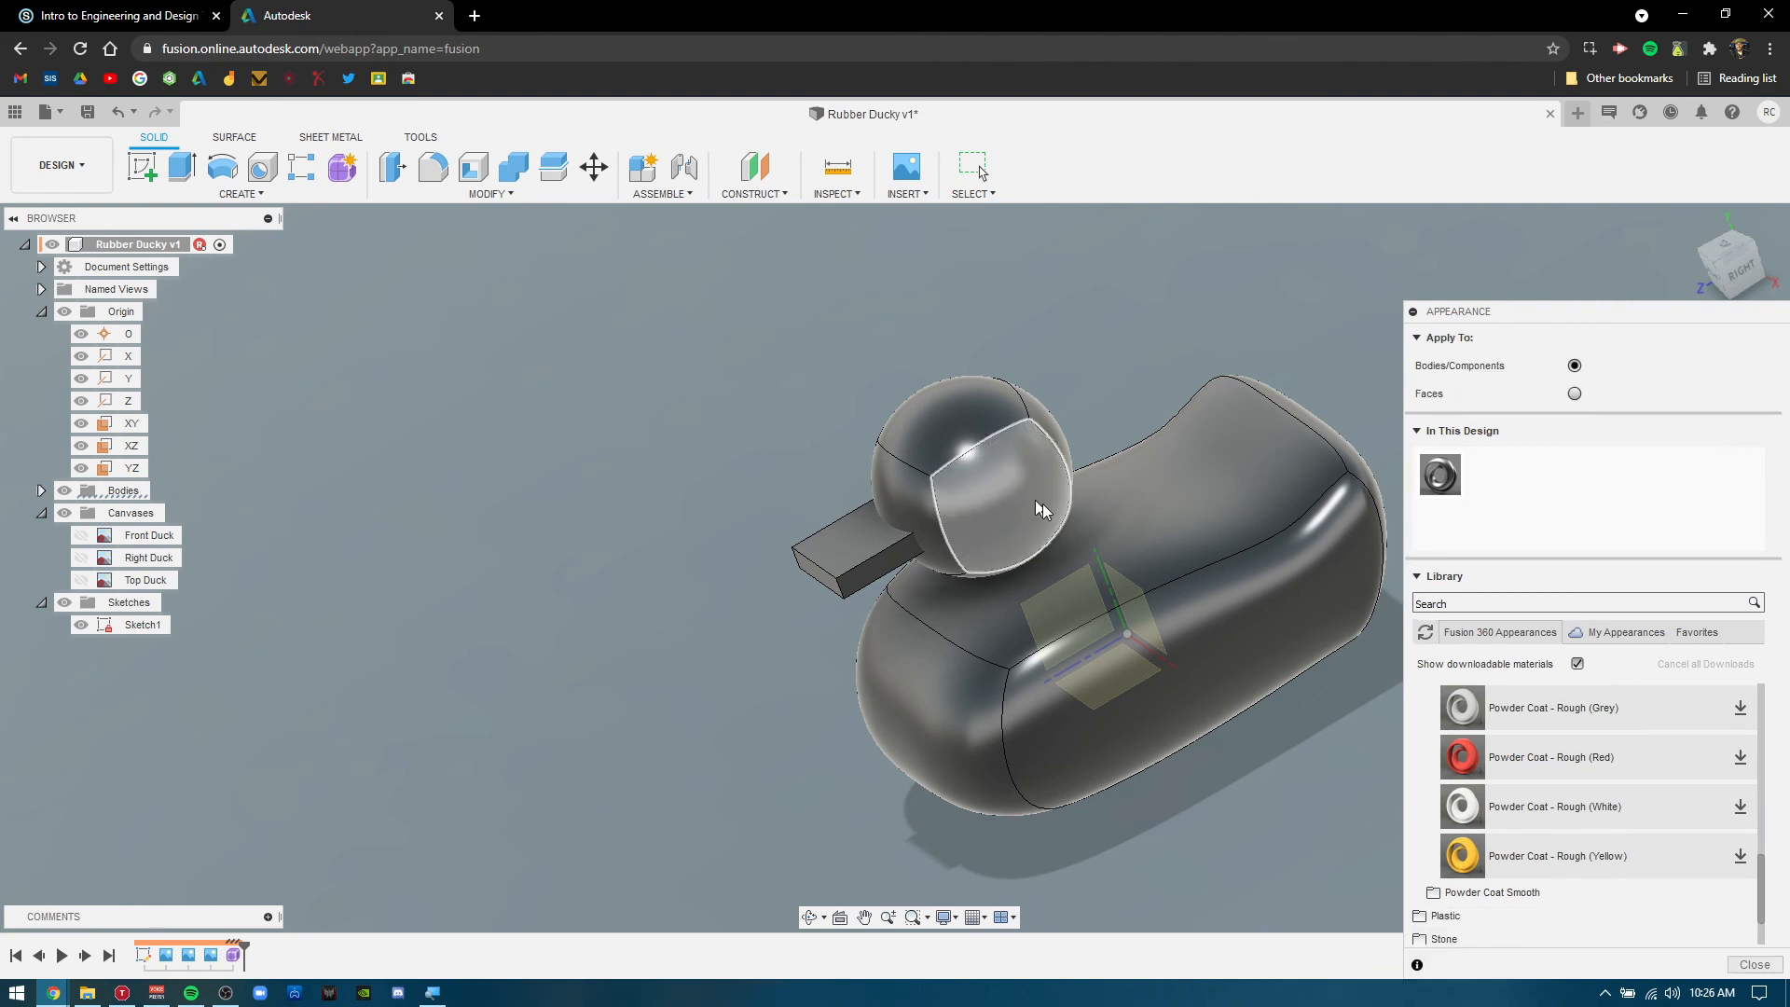
pyautogui.moveTo(1555, 866); pyautogui.dragTo(1563, 494)
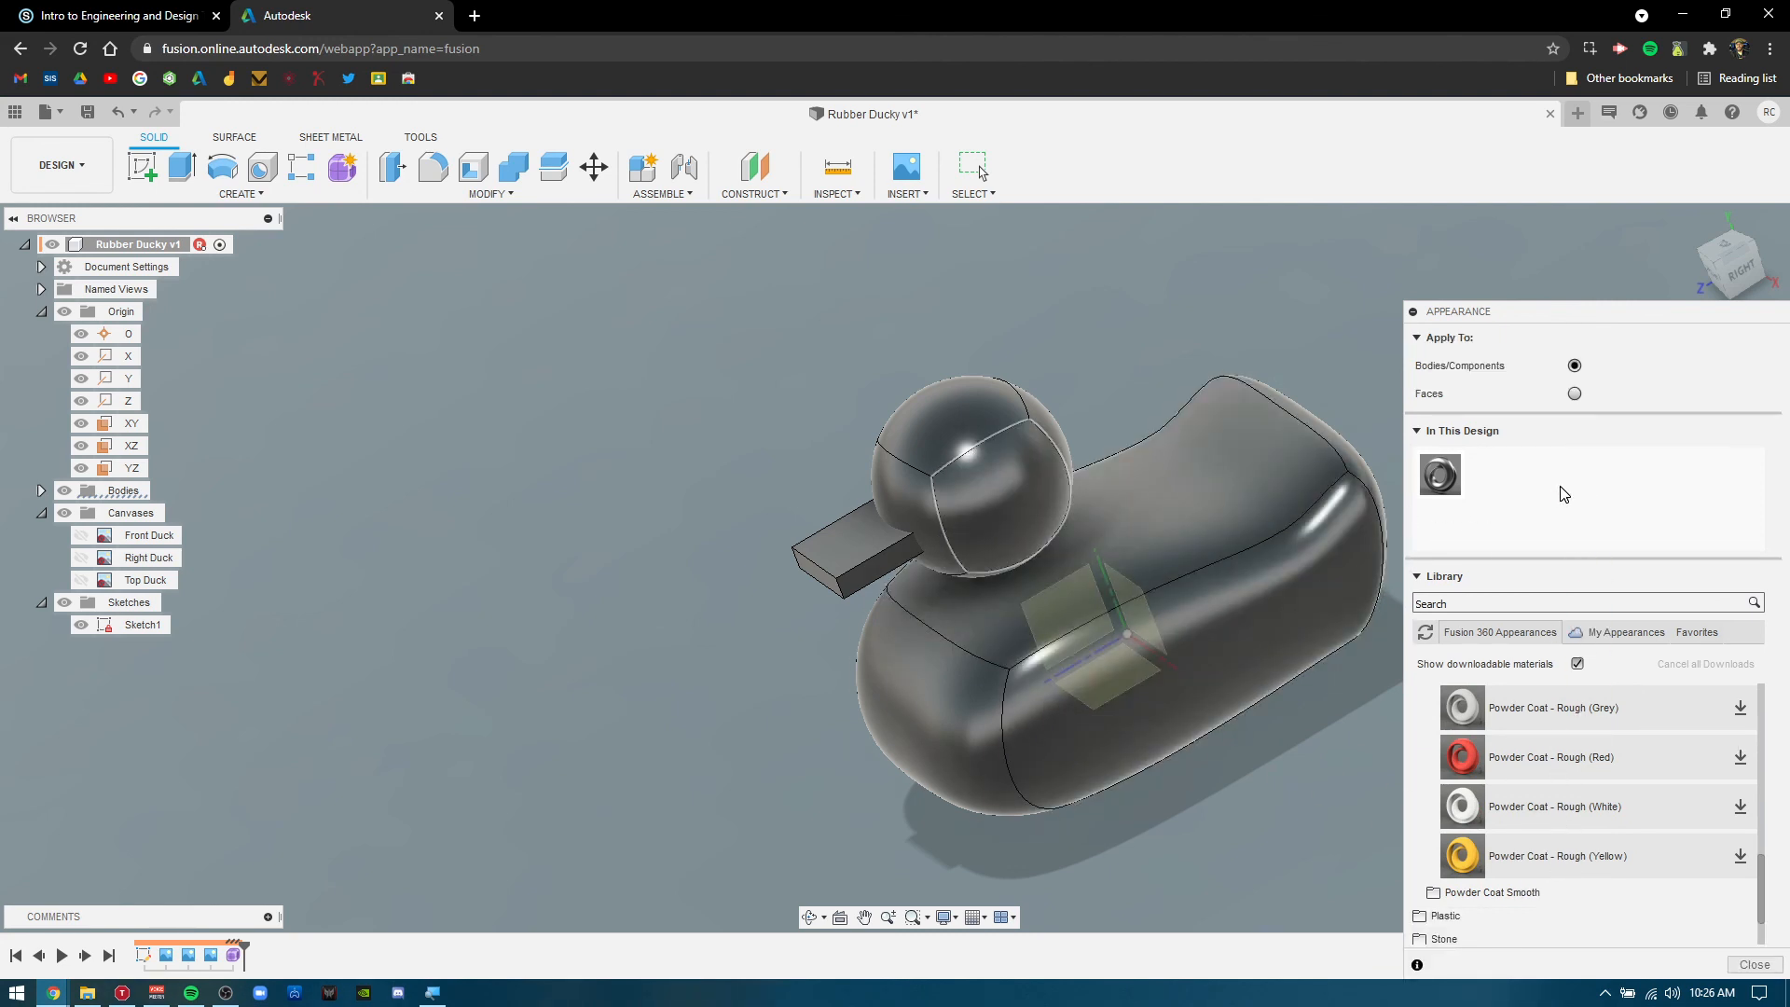
pyautogui.click(1740, 855)
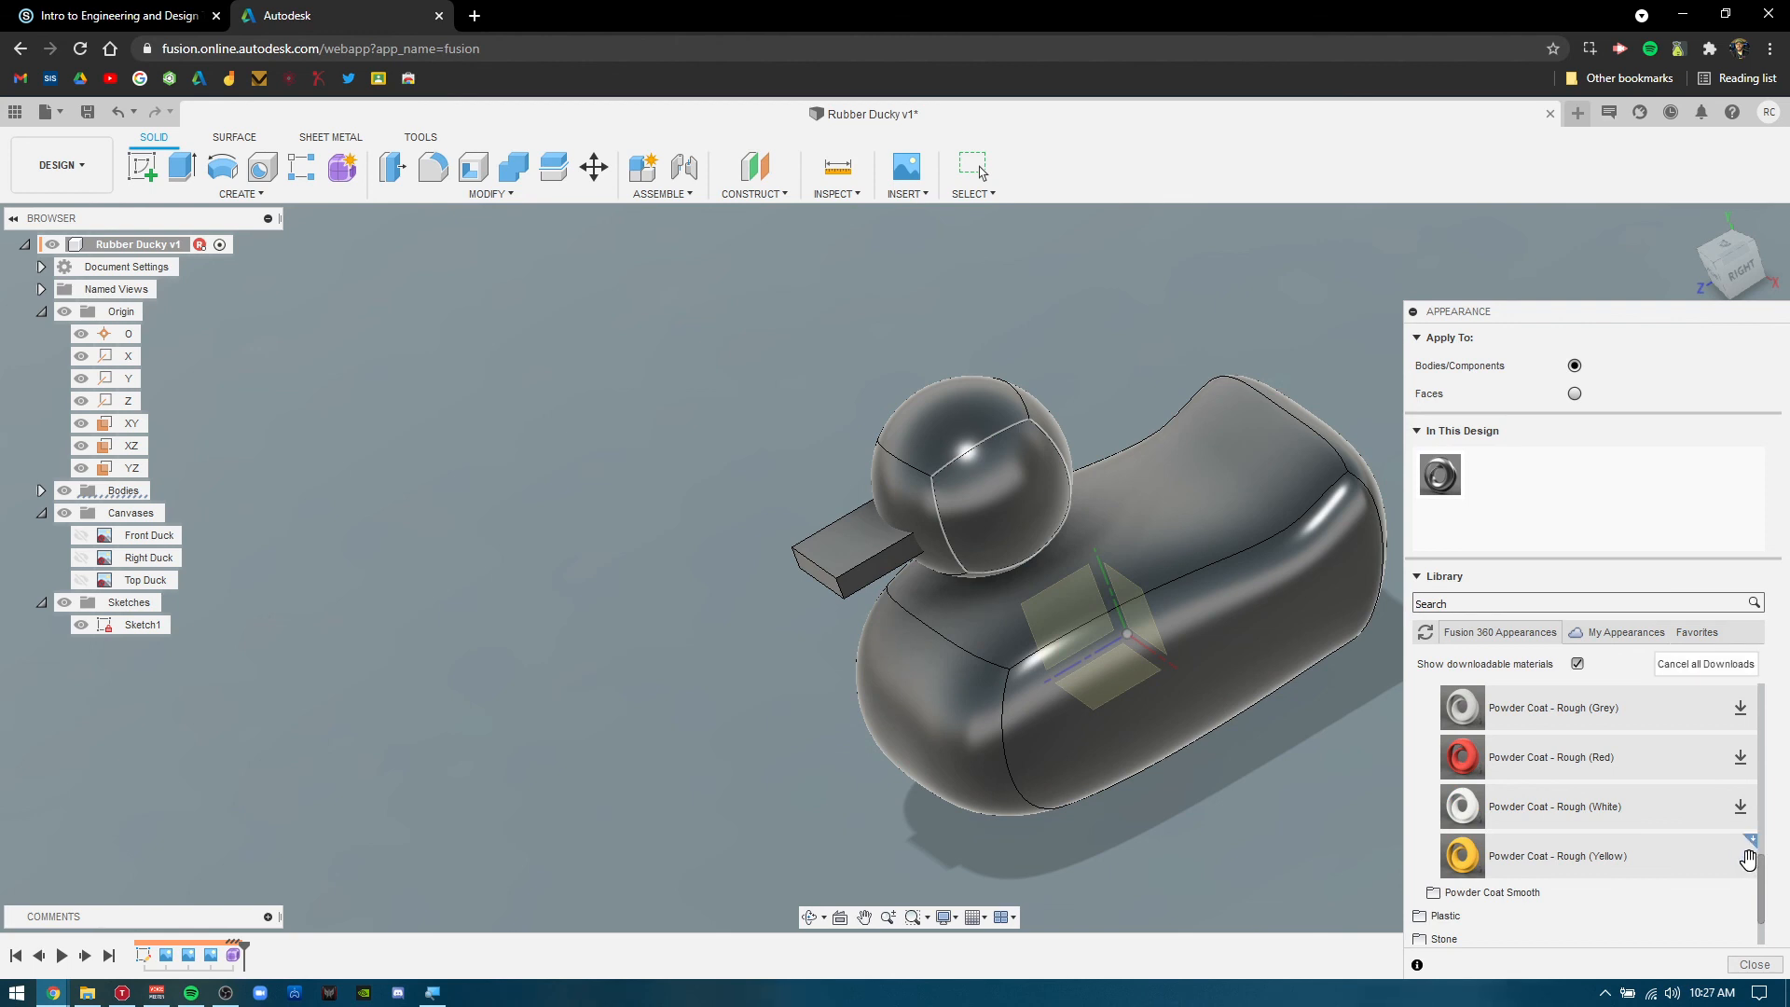
pyautogui.moveTo(1557, 853); pyautogui.dragTo(949, 479)
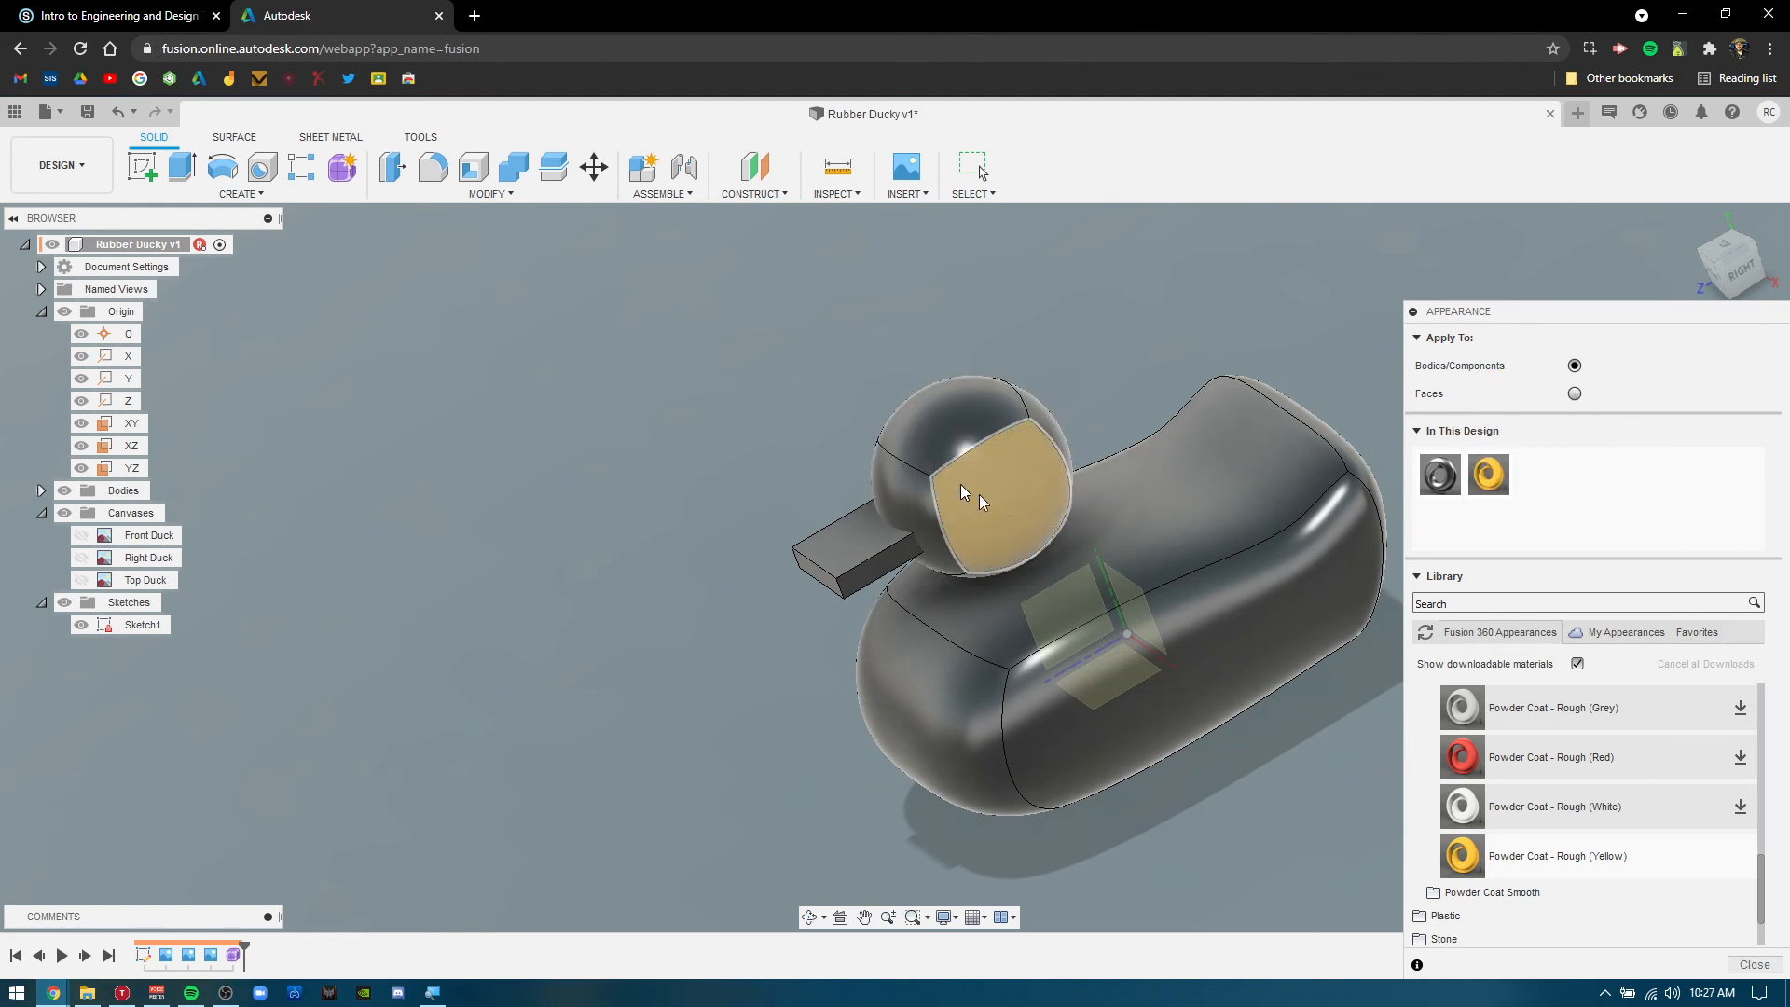
# Examine the paint texture on the head up close, close the Appearance settings and look over the whole duck.
pyautogui.scroll(6, 979, 494)
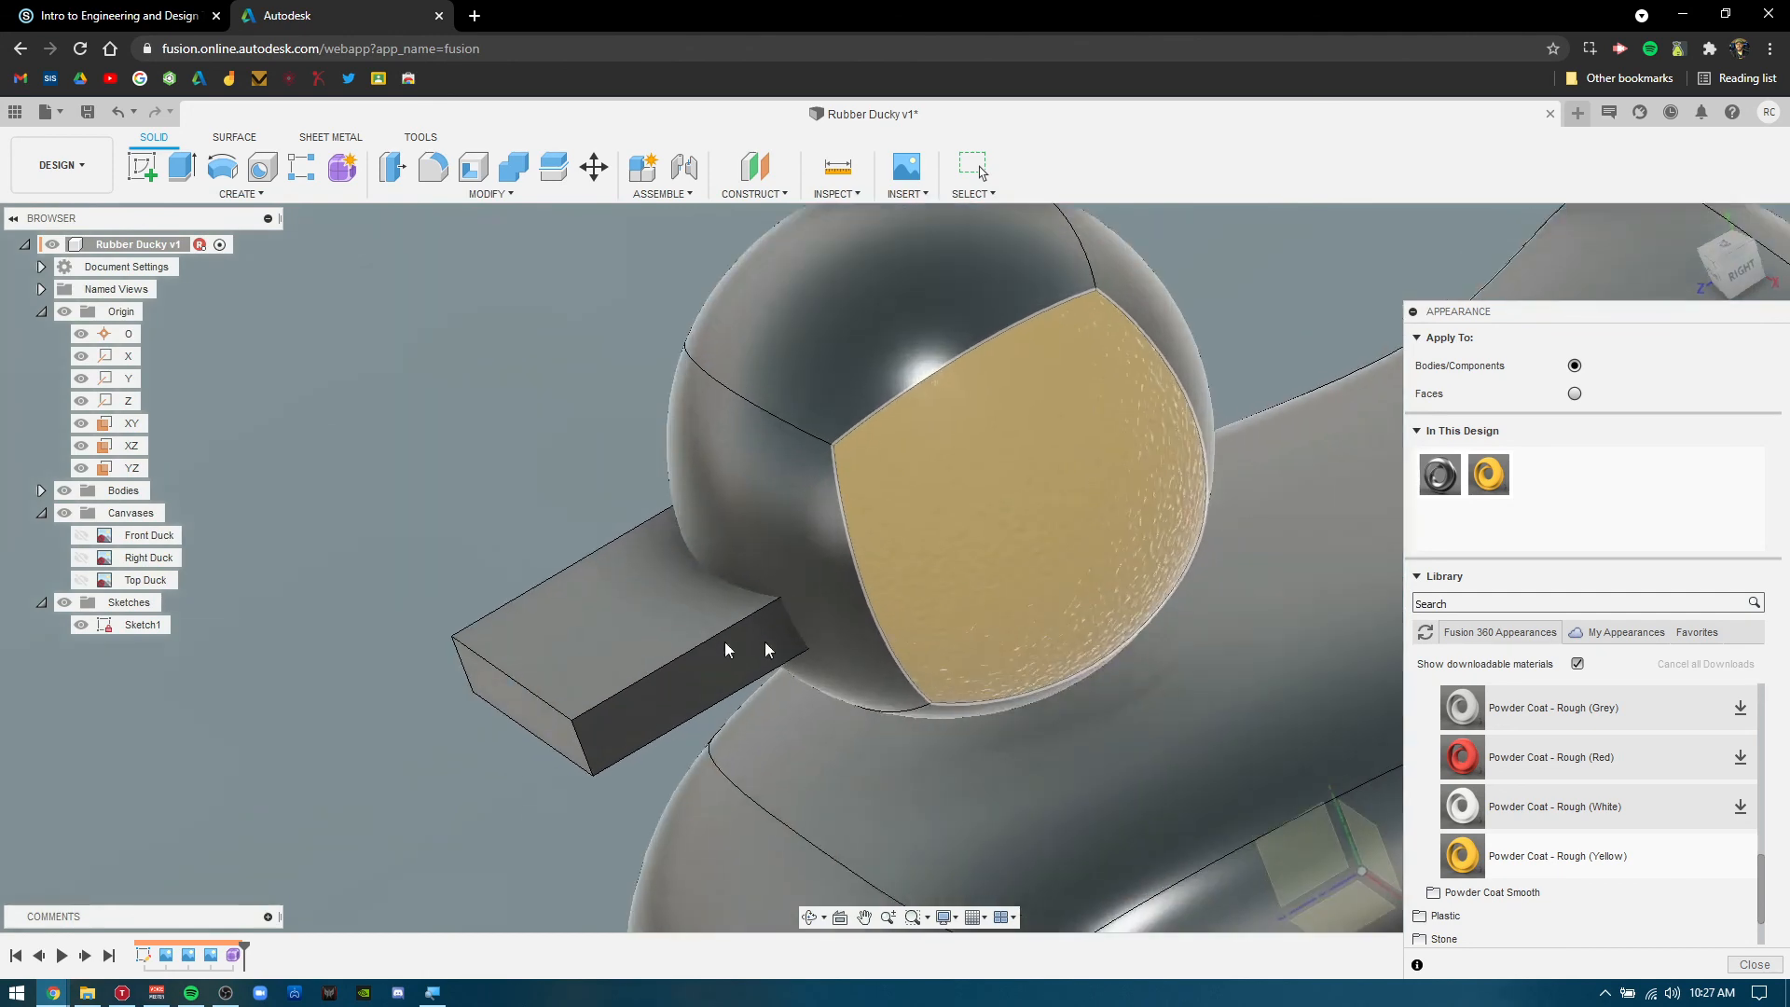
pyautogui.keyDown('shift'); pyautogui.moveTo(932, 572); pyautogui.dragTo(858, 678, button='middle'); pyautogui.keyUp('shift')
pyautogui.scroll(4, 692, 546)
pyautogui.scroll(-7, 783, 614)
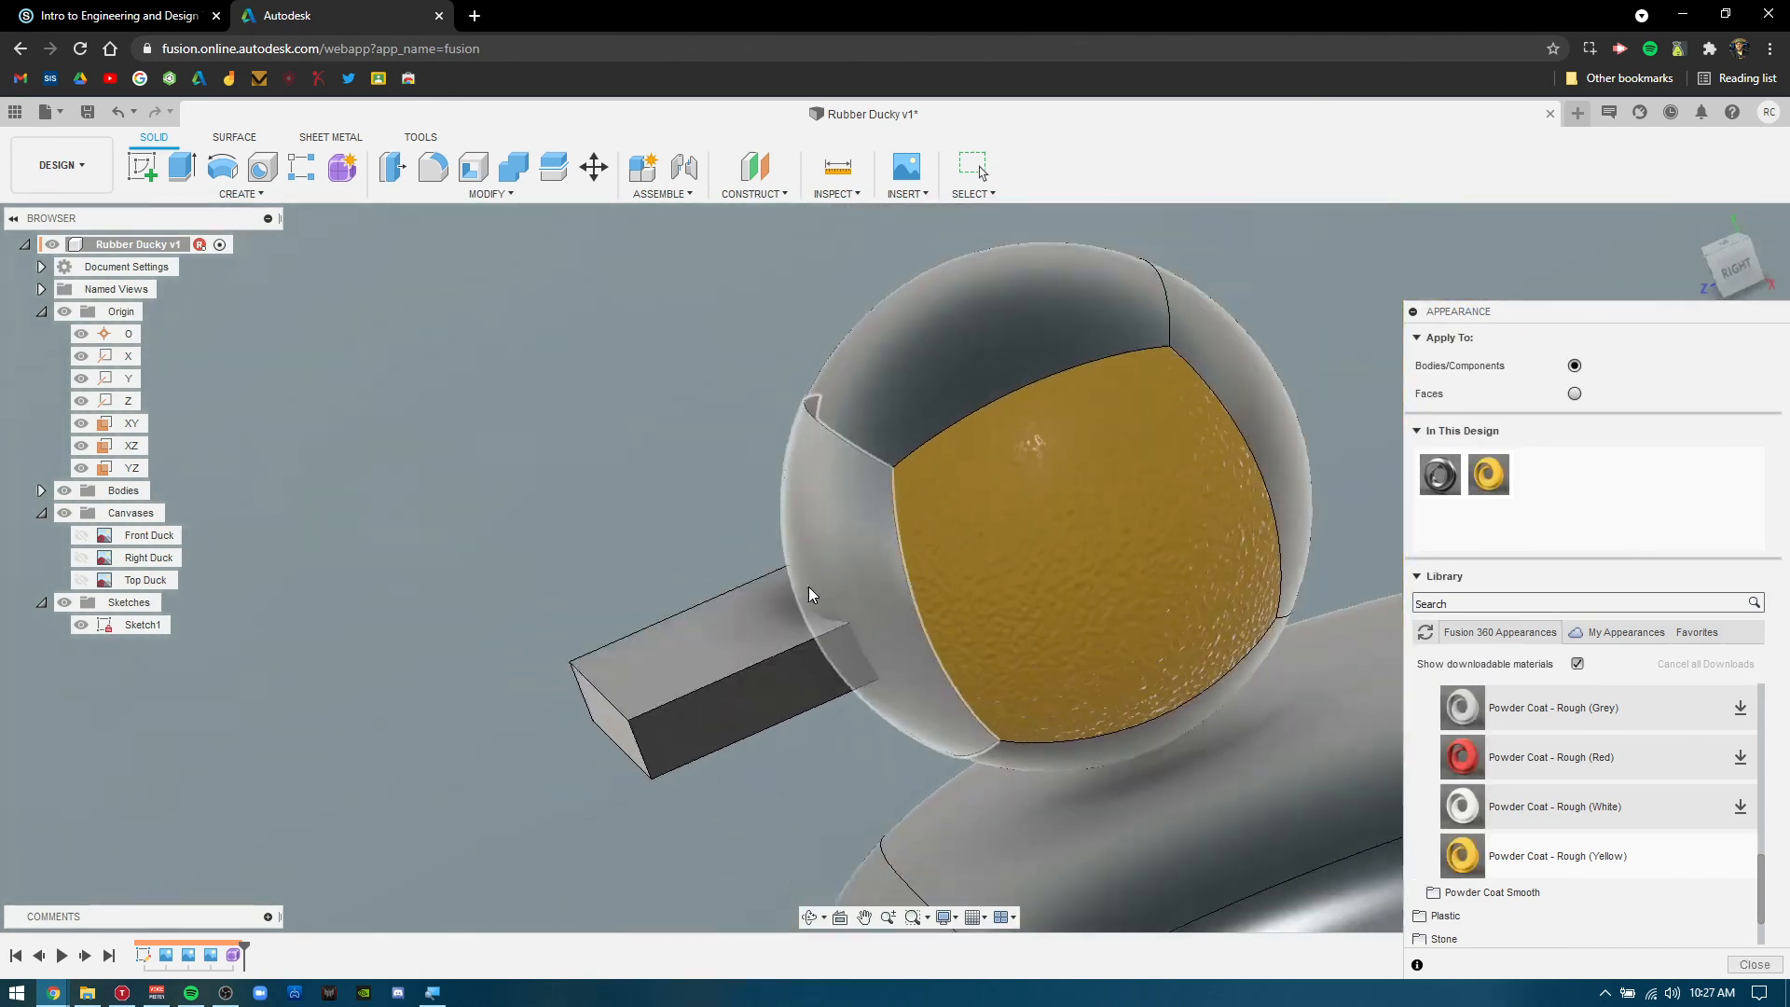
pyautogui.scroll(-1, 799, 583)
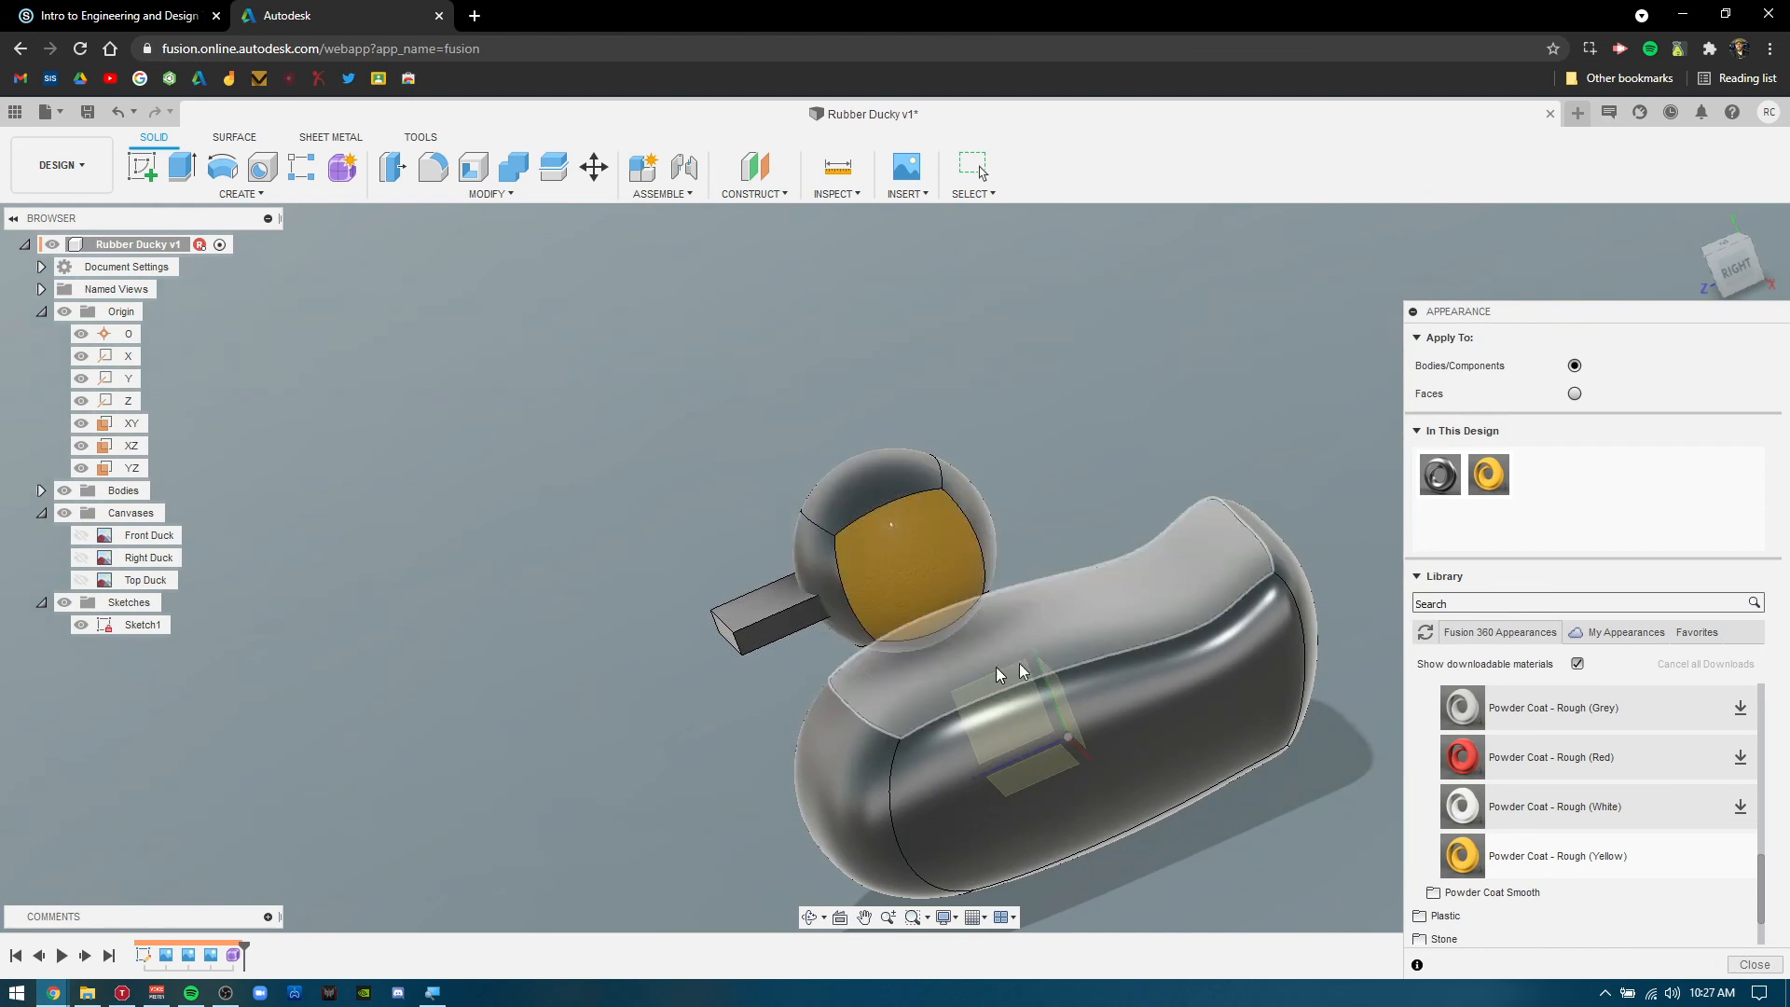
pyautogui.click(1751, 964)
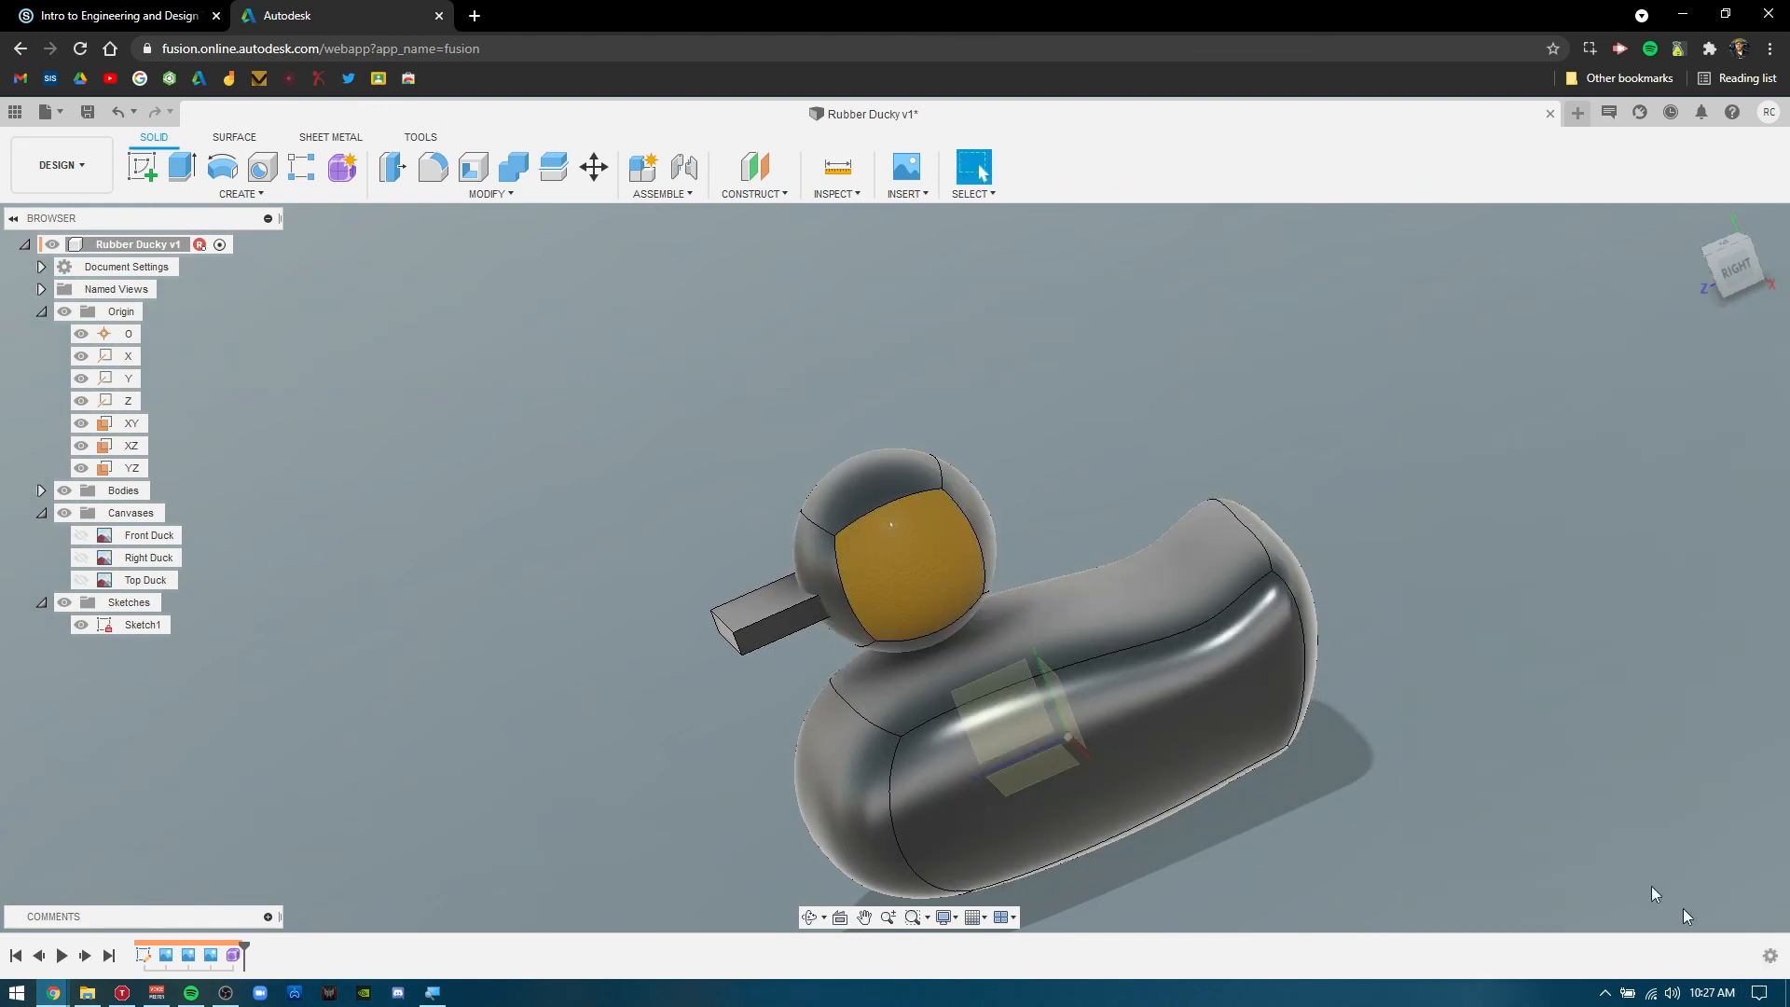
pyautogui.keyDown('shift'); pyautogui.moveTo(1143, 401); pyautogui.dragTo(1297, 691, button='middle'); pyautogui.keyUp('shift')
pyautogui.moveTo(721, 518)
pyautogui.keyDown('shift'); pyautogui.mouseDown(button='middle')
pyautogui.moveTo(690, 519)
pyautogui.moveTo(747, 531)
pyautogui.moveTo(732, 514)
pyautogui.mouseUp(button='middle'); pyautogui.keyUp('shift')
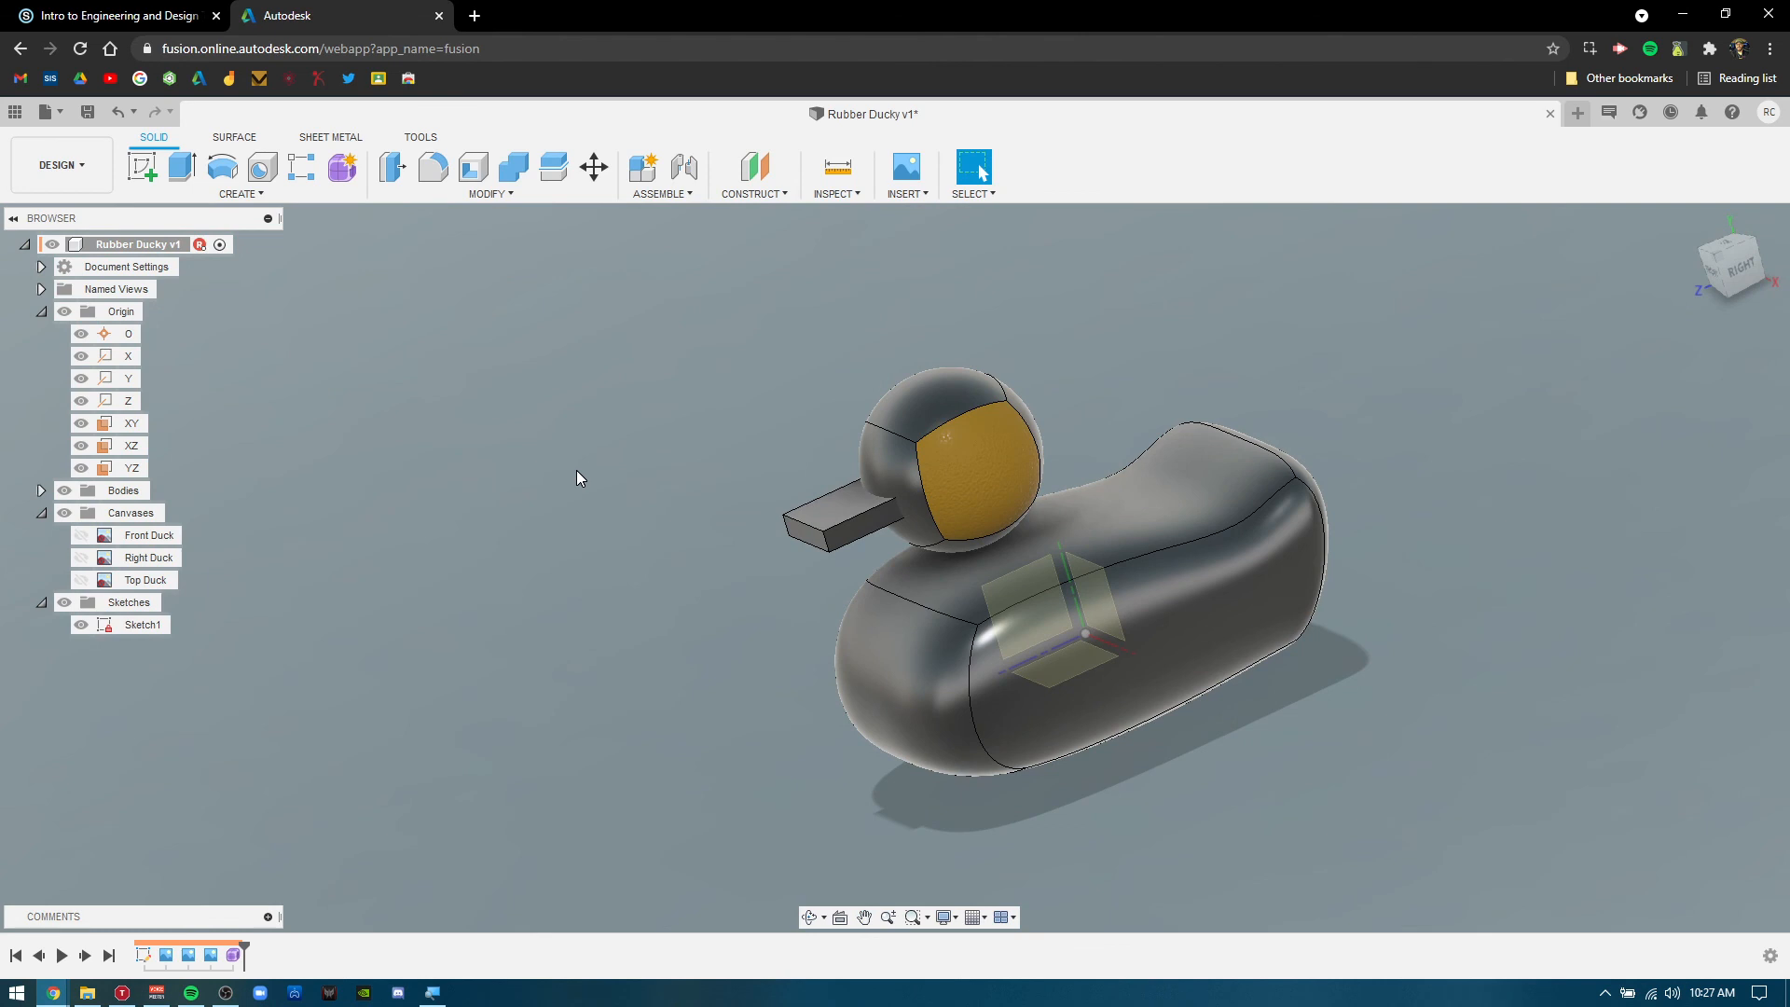